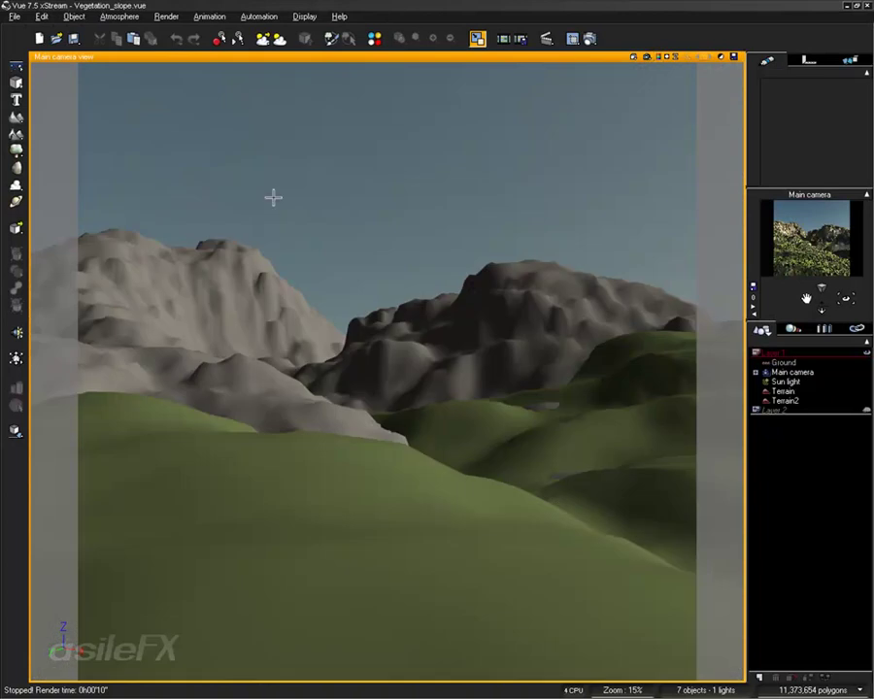
Restore the four-view layout and examine the green lower terrain from above and through the main camera.
double_click(553, 59)
right_drag(243, 185, 238, 229)
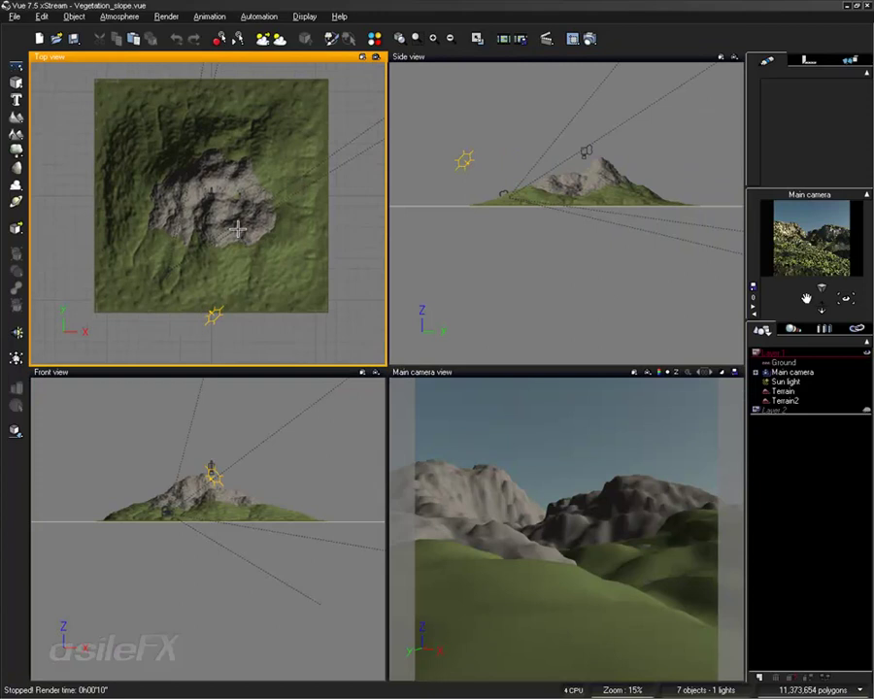
scroll(238, 230, up, 2)
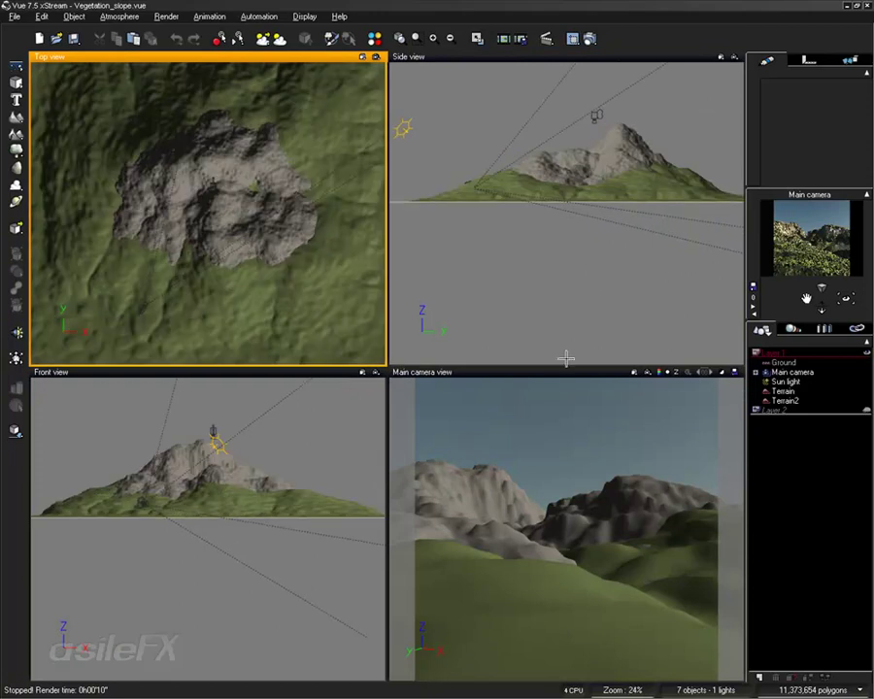
click(493, 484)
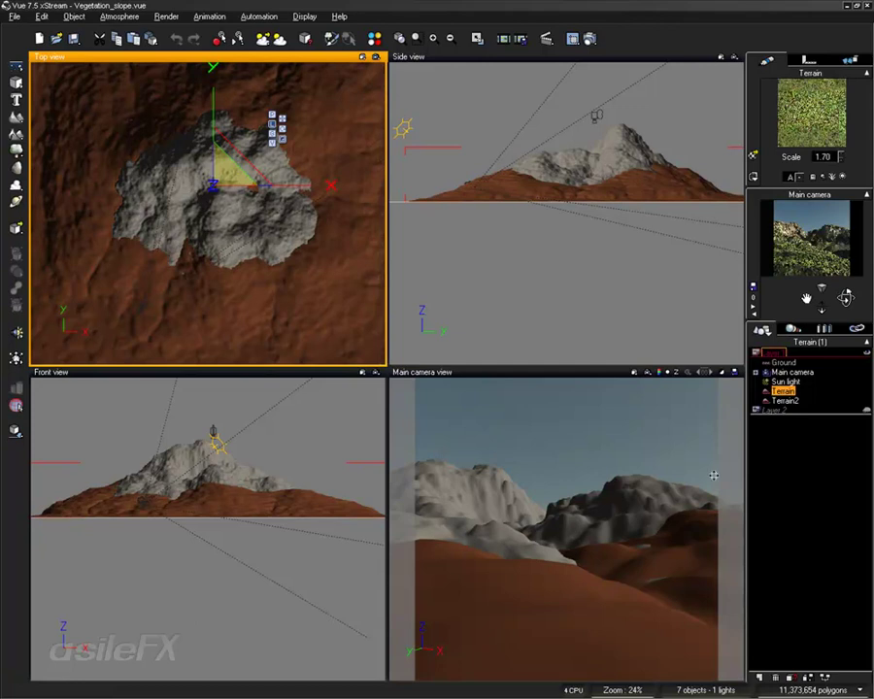
right_click(515, 563)
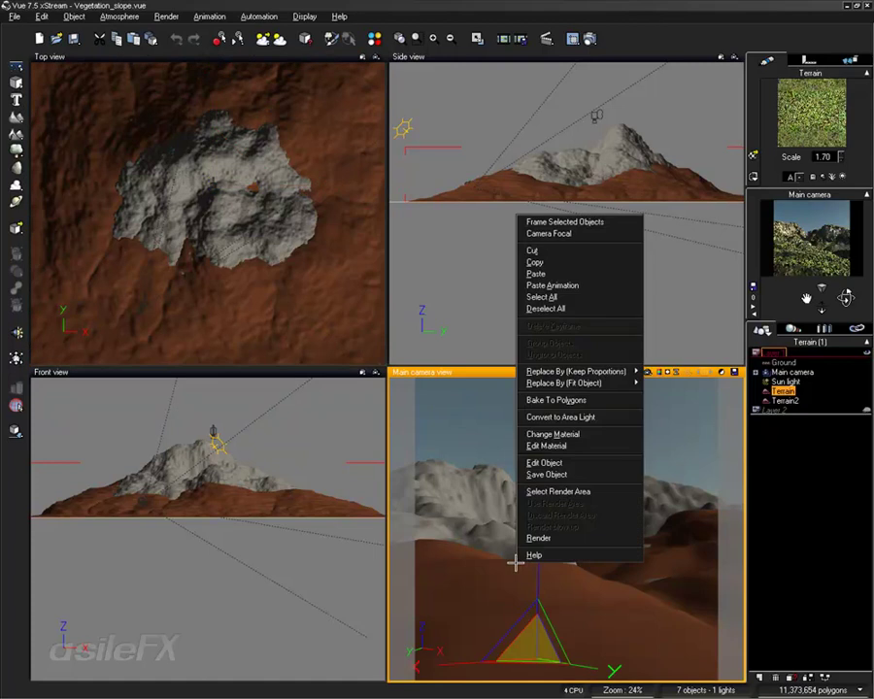
click(792, 559)
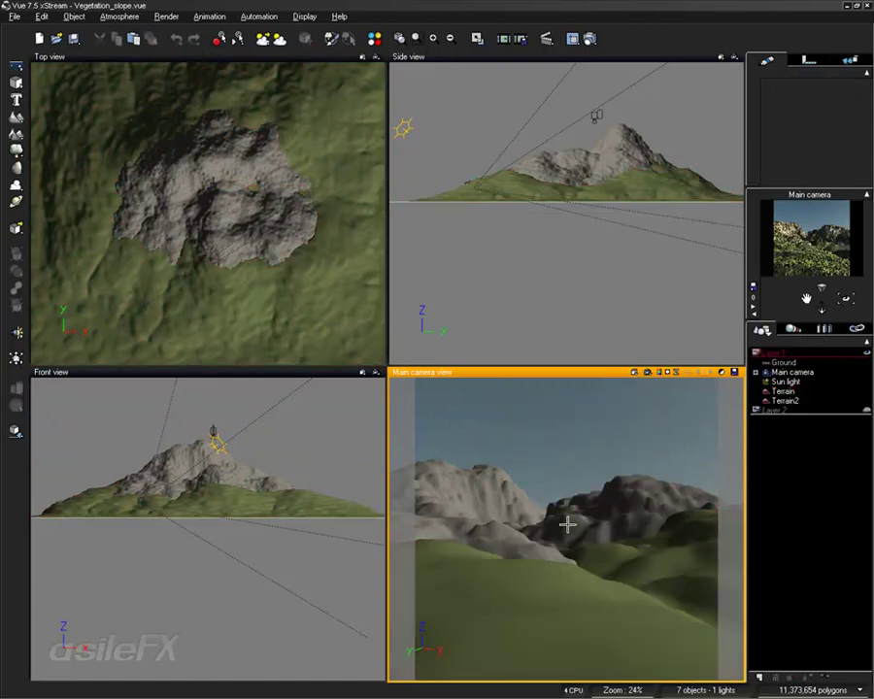
Open the green lower terrain in the Terrain Editor and examine its eroded relief at 200% zoom from several angles.
click(600, 549)
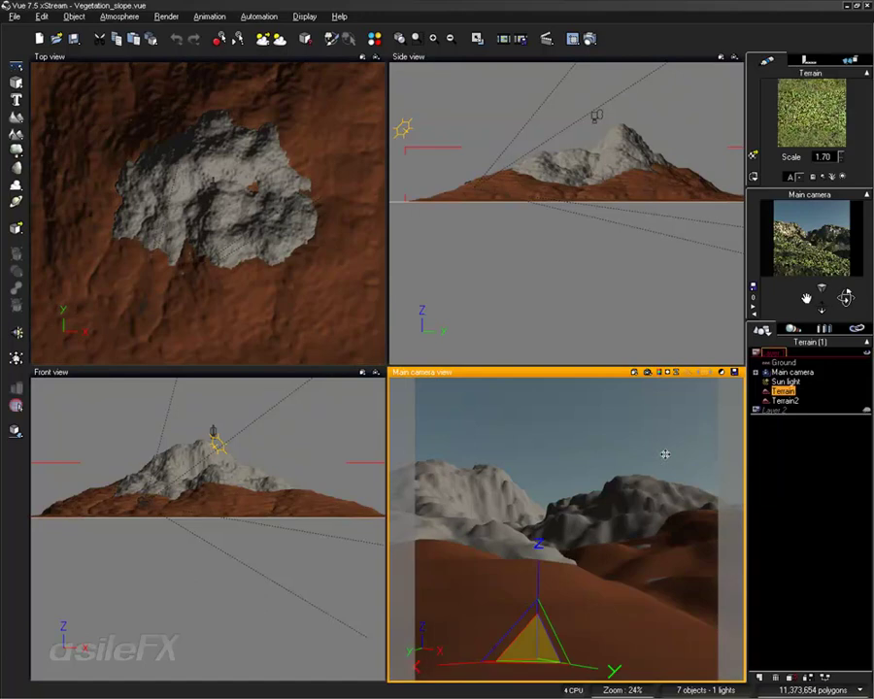
right_click(605, 549)
click(649, 446)
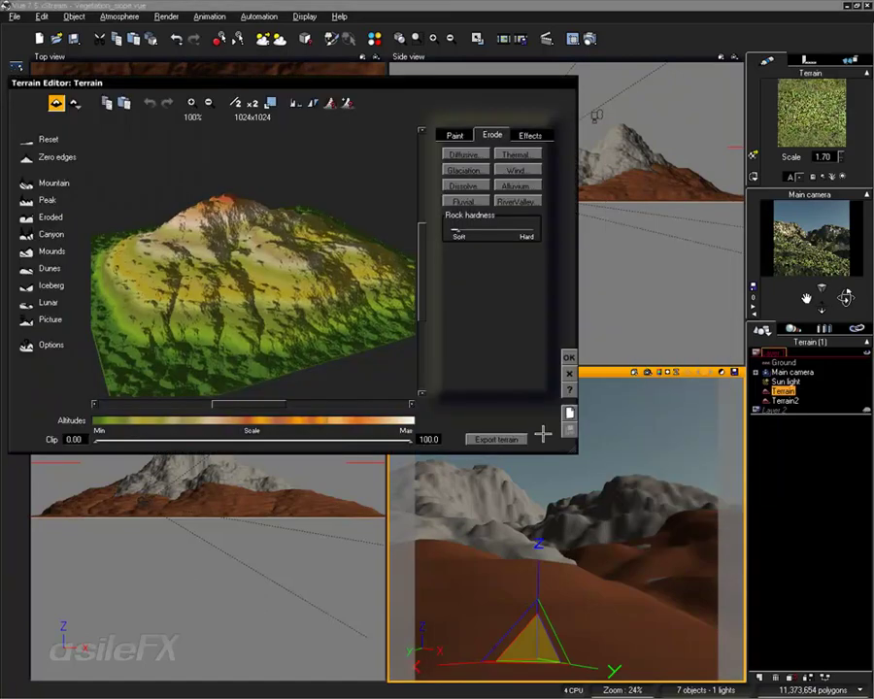
right_drag(268, 243, 218, 251)
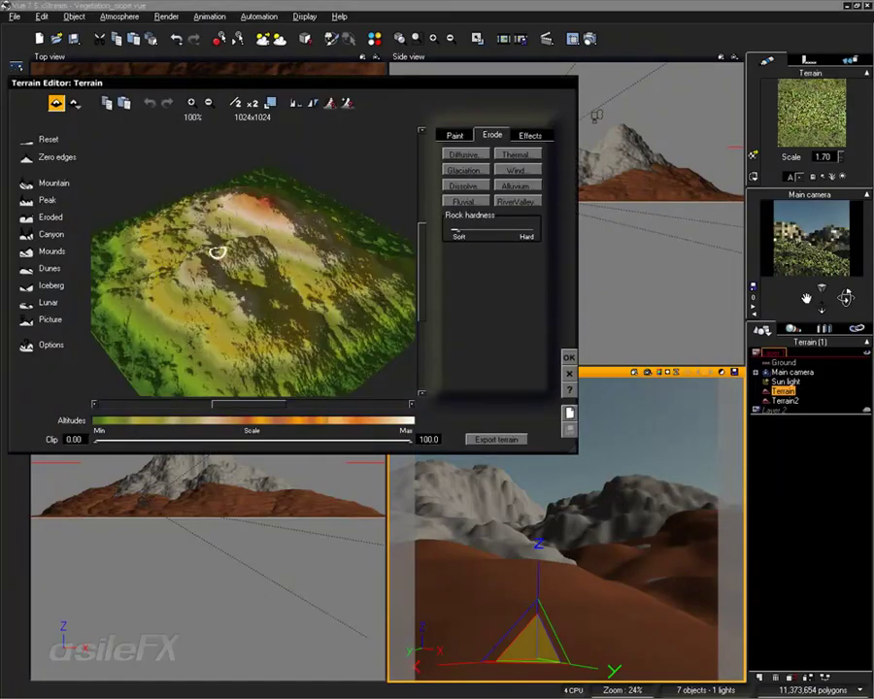
click(465, 152)
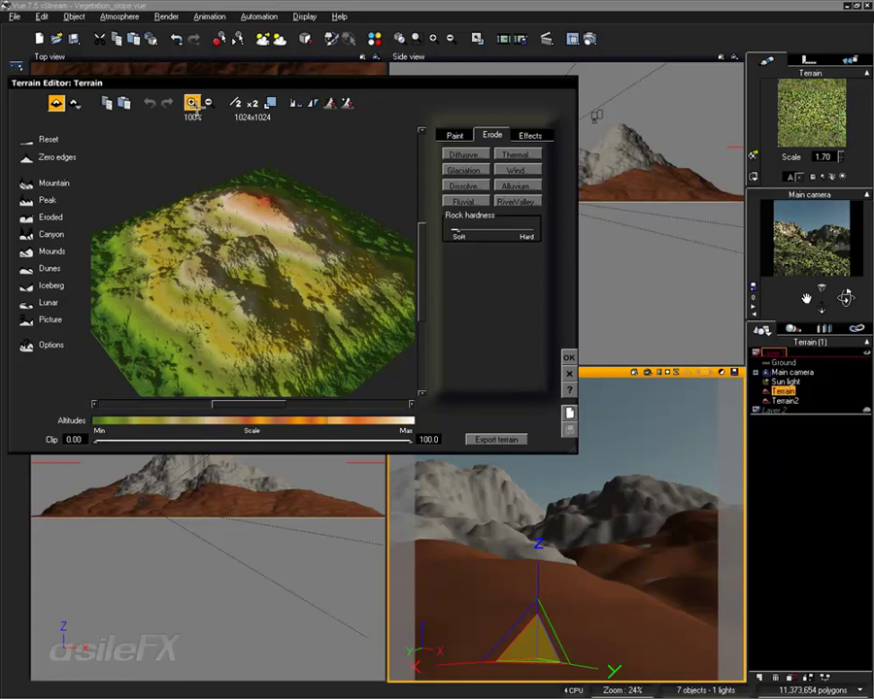
click(191, 102)
drag(579, 451, 782, 657)
mouse_move(244, 371)
right_down()
mouse_move(304, 363)
mouse_move(300, 357)
right_up()
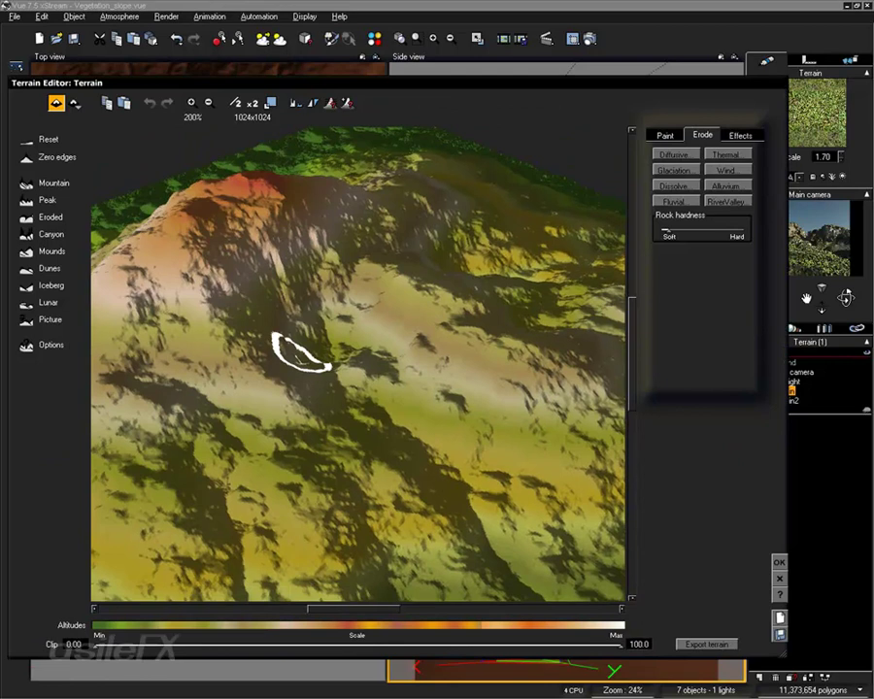
right_drag(301, 354, 386, 321)
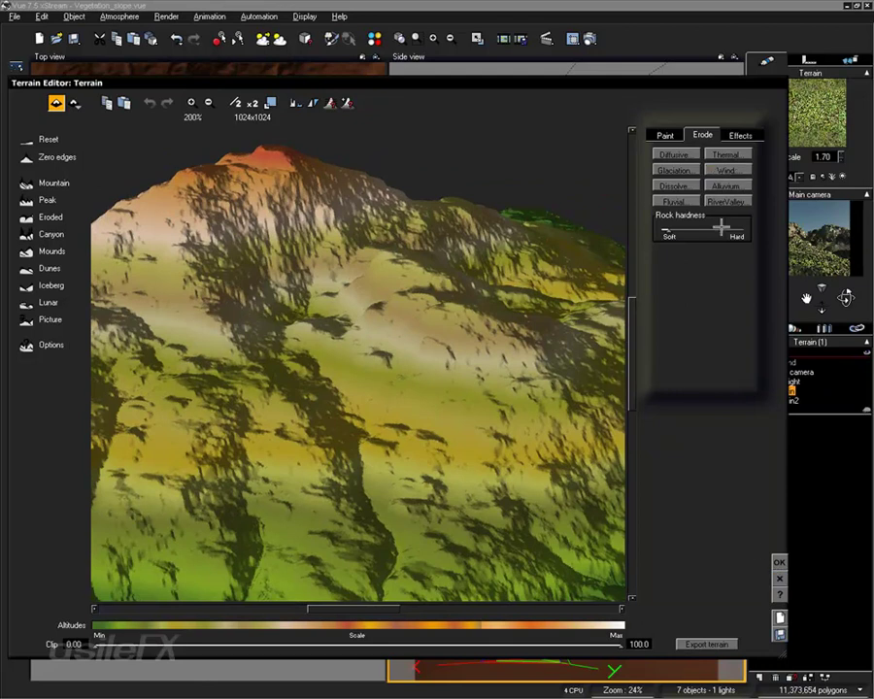
click(779, 562)
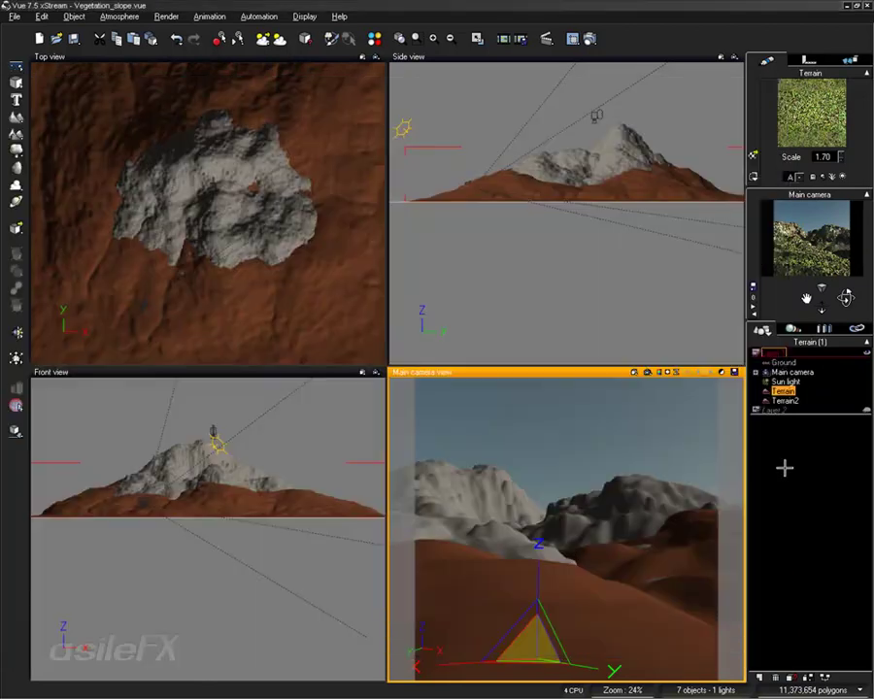
Open Terrain2 in the Terrain Editor, examine its rocky relief, and leave without applying changes.
click(784, 401)
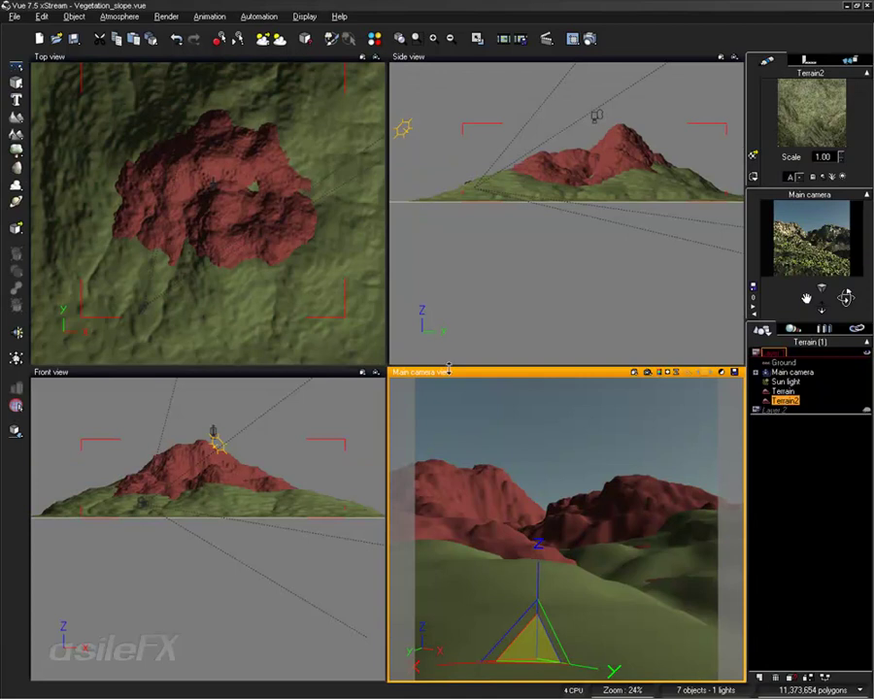
right_click(528, 493)
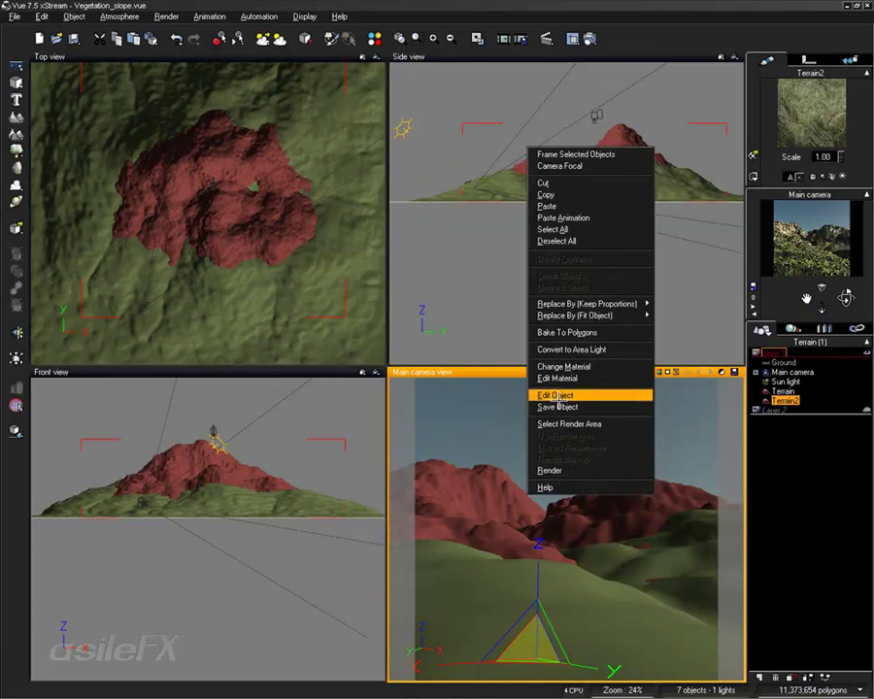
click(607, 395)
mouse_move(451, 378)
mouse_down()
mouse_move(422, 394)
mouse_move(367, 369)
mouse_move(375, 403)
mouse_move(416, 404)
mouse_move(466, 385)
mouse_move(462, 364)
mouse_move(450, 365)
mouse_up()
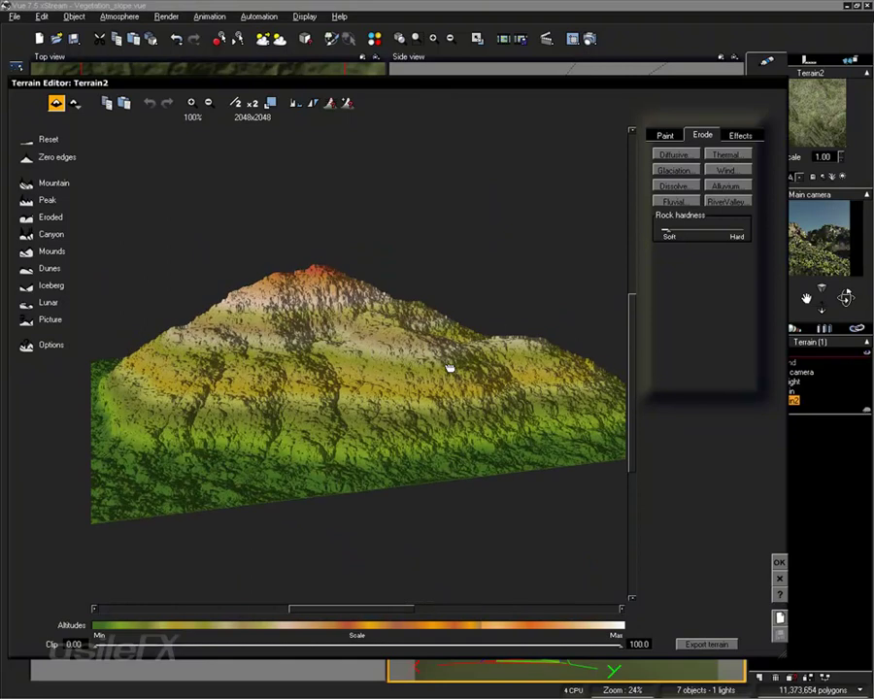
click(779, 578)
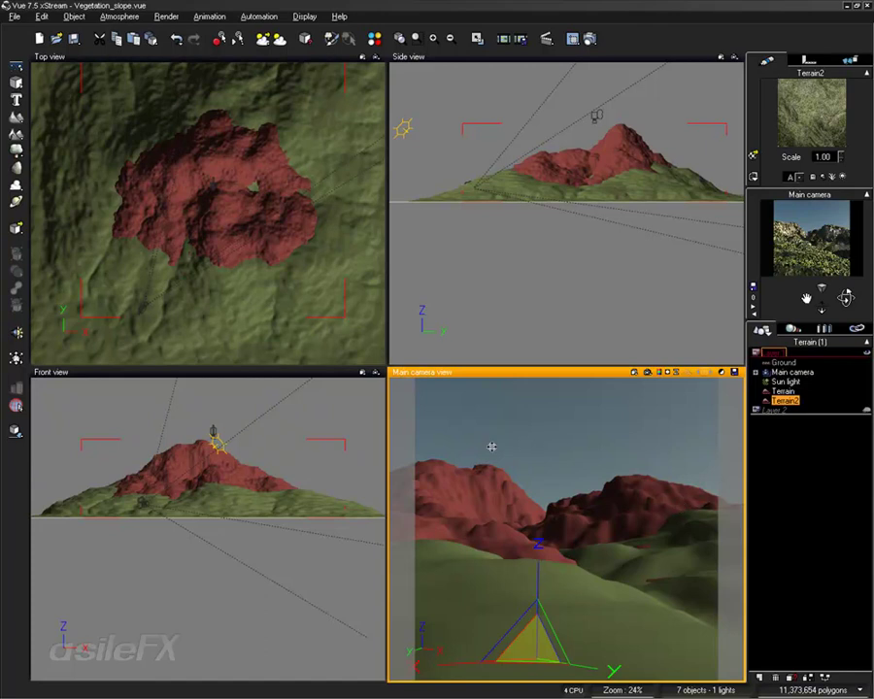
Maximize the main camera view, clear the selection, and show the last render in it.
double_click(487, 371)
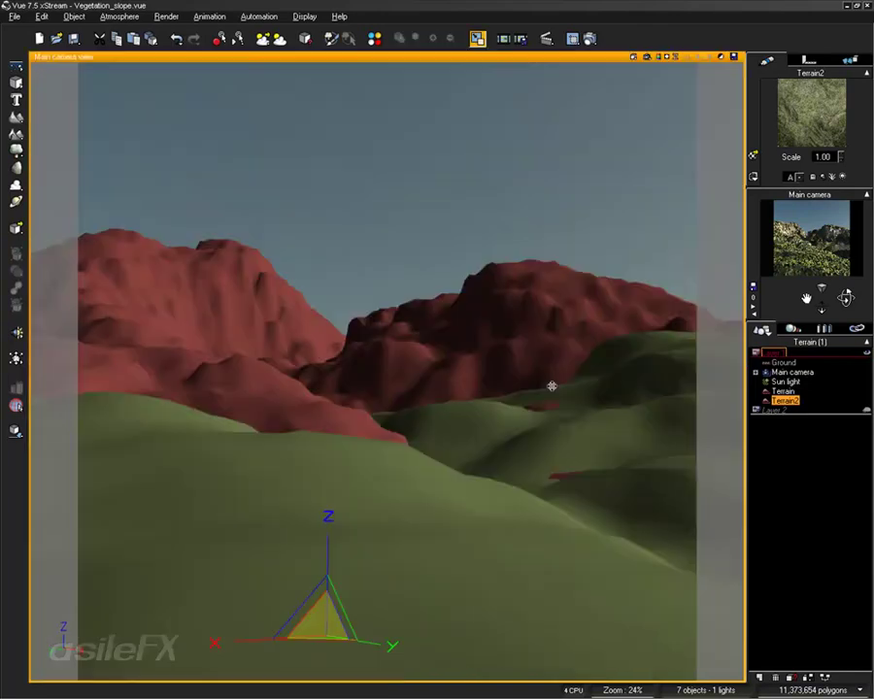
click(789, 496)
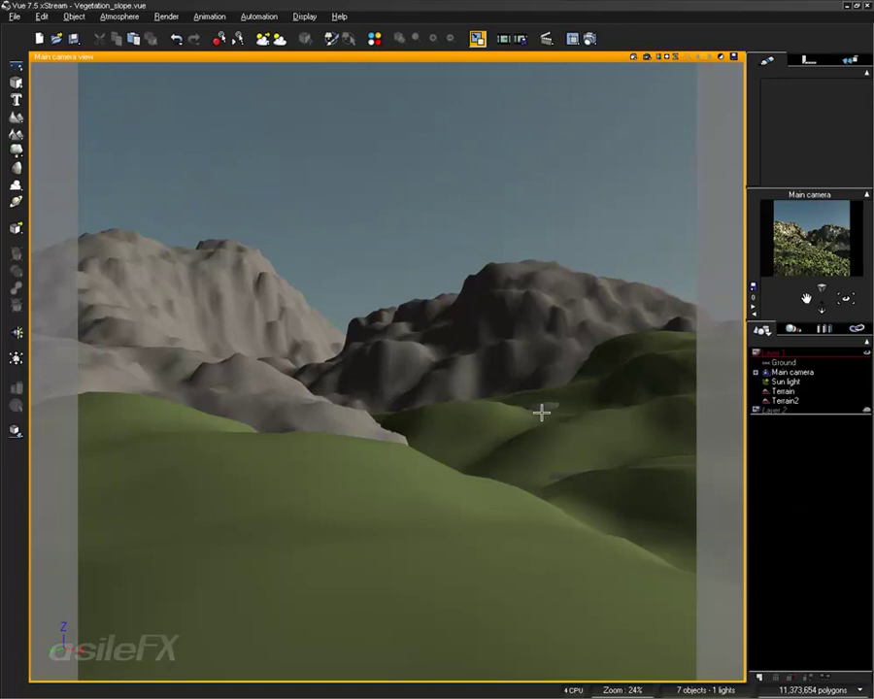
click(657, 56)
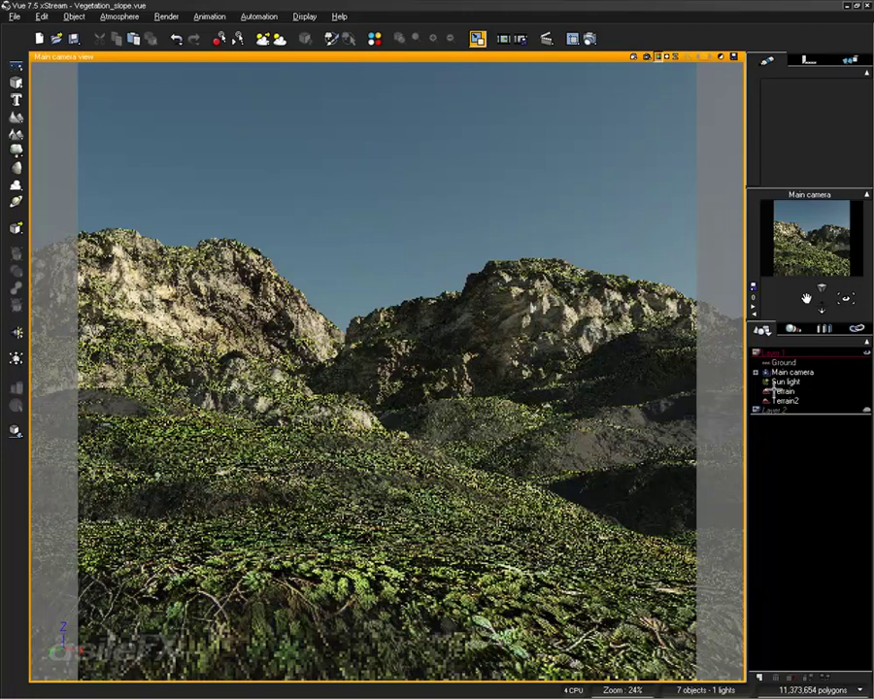
Open the lower terrain's material and examine the color function graph of its Vegetation layer.
click(539, 277)
double_click(799, 90)
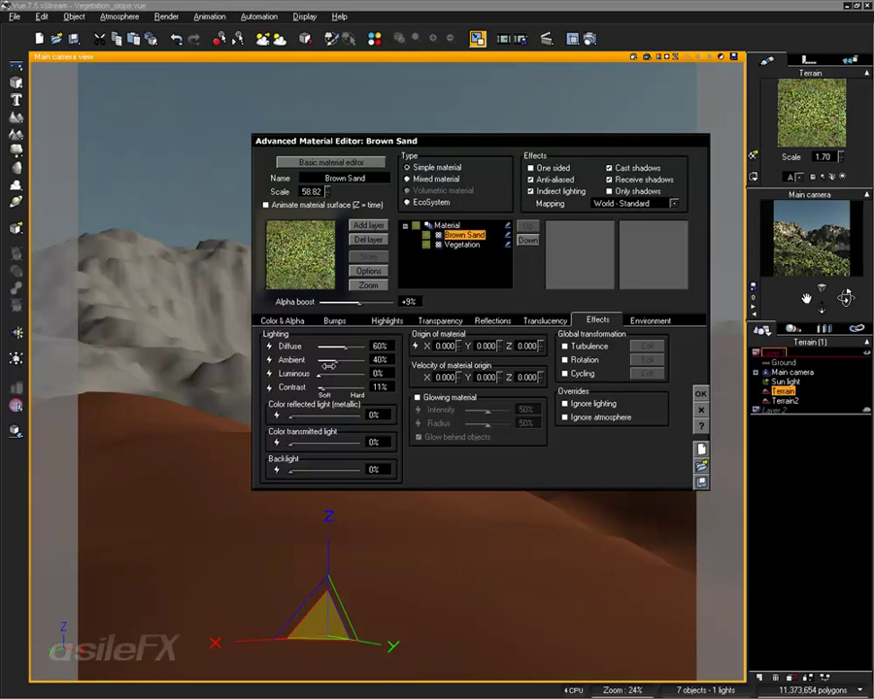
click(464, 244)
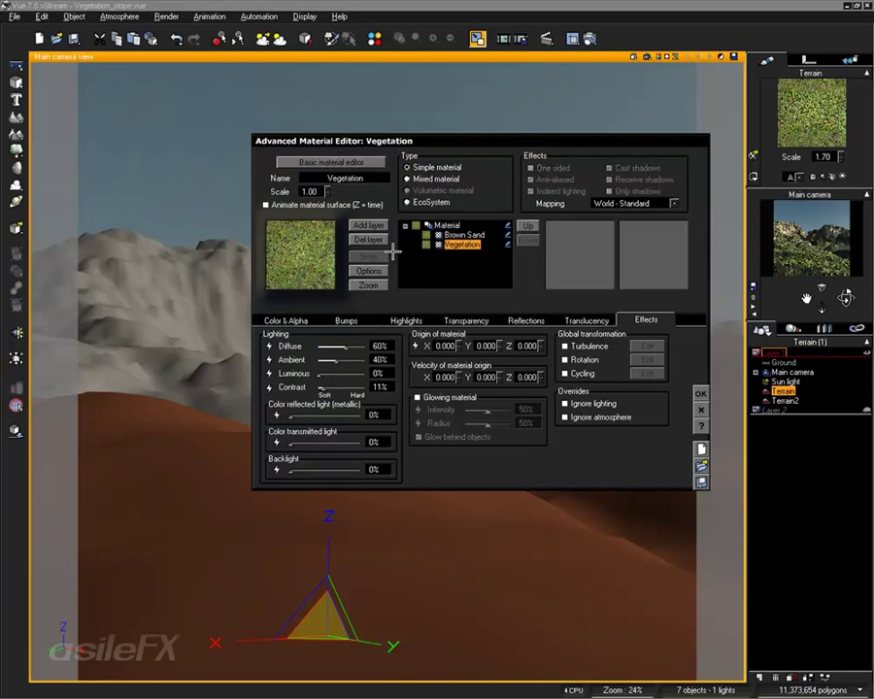
click(299, 319)
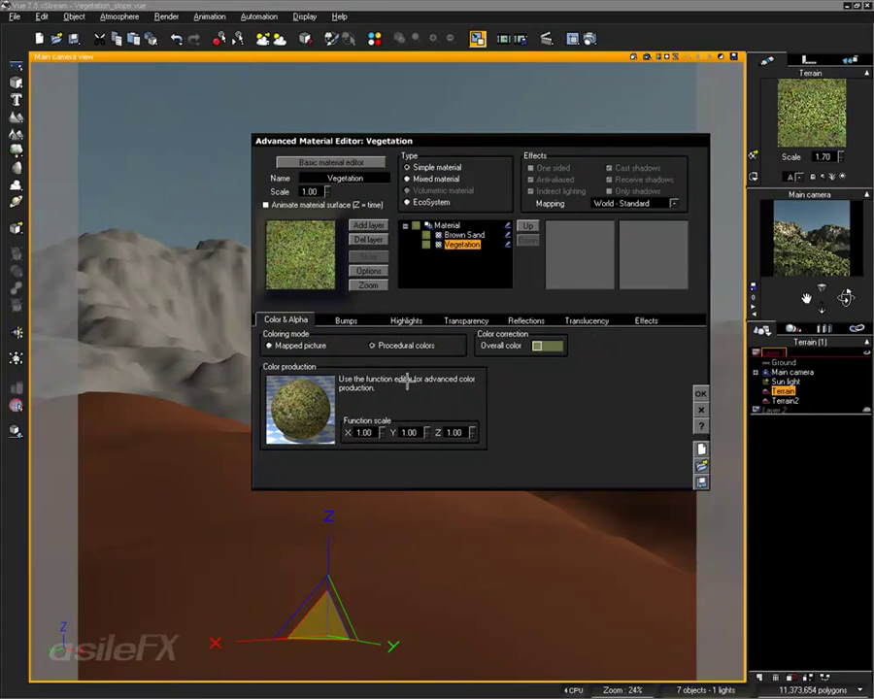
right_click(305, 413)
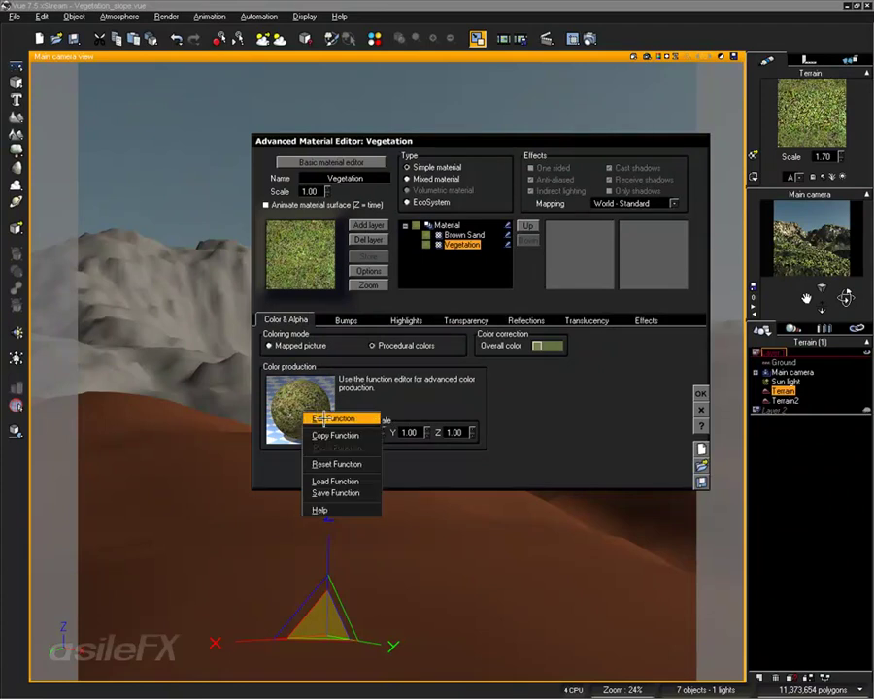
click(348, 420)
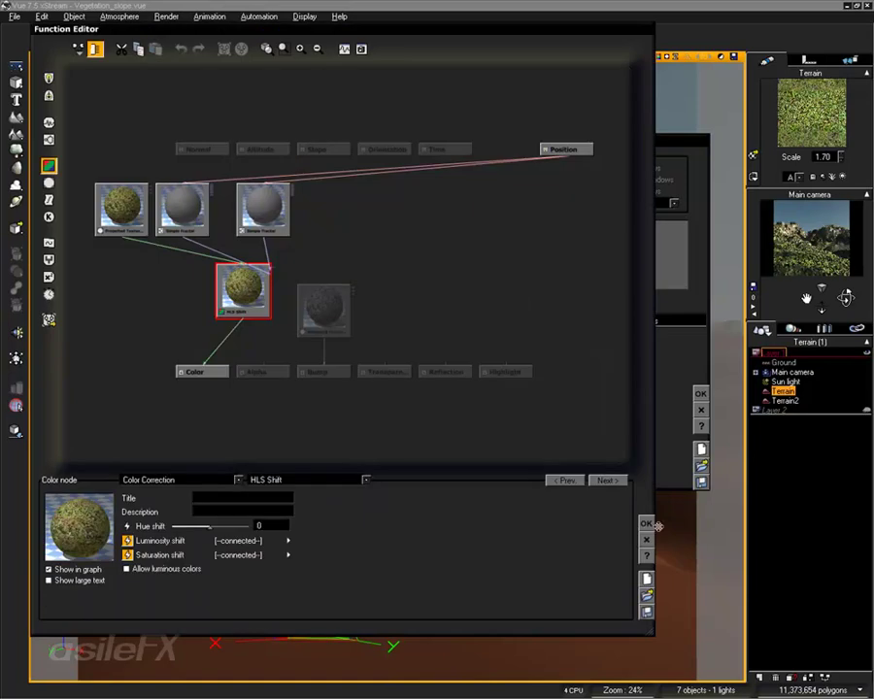
click(645, 525)
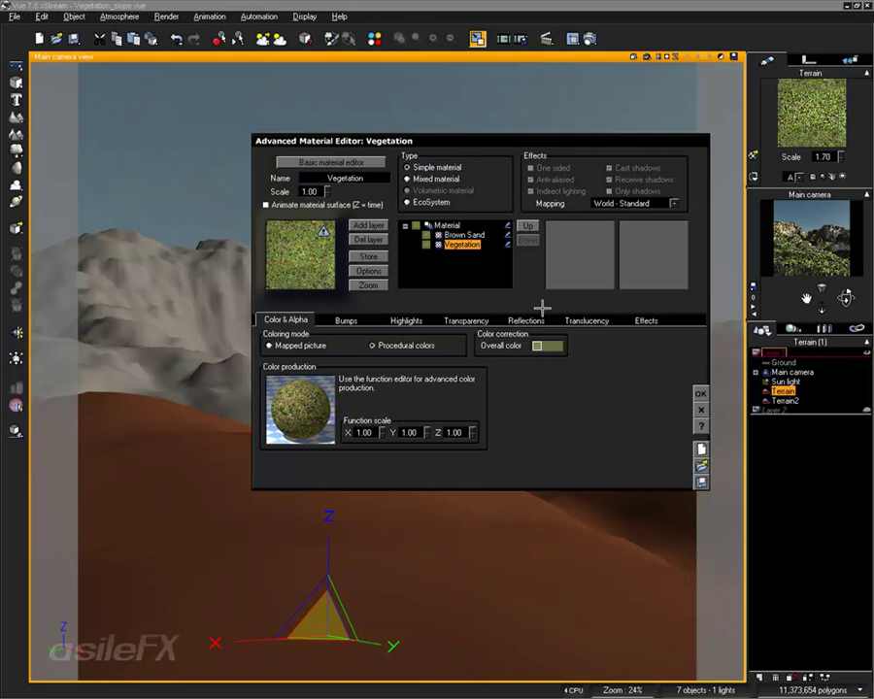
Examine the Brown Sand layer's altitude and slope constraints, and close the lower terrain's material.
click(463, 235)
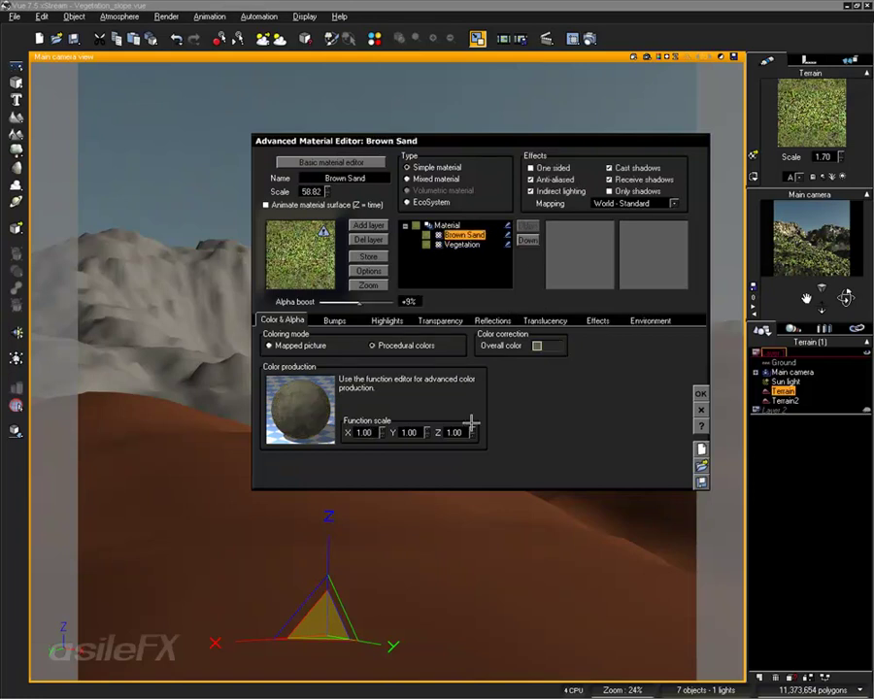
click(649, 321)
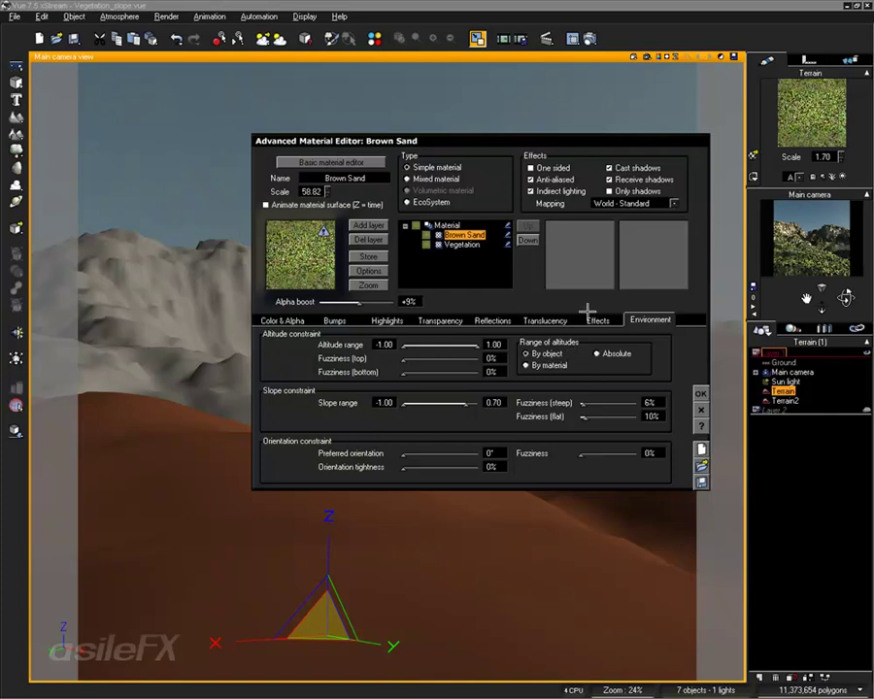
click(703, 395)
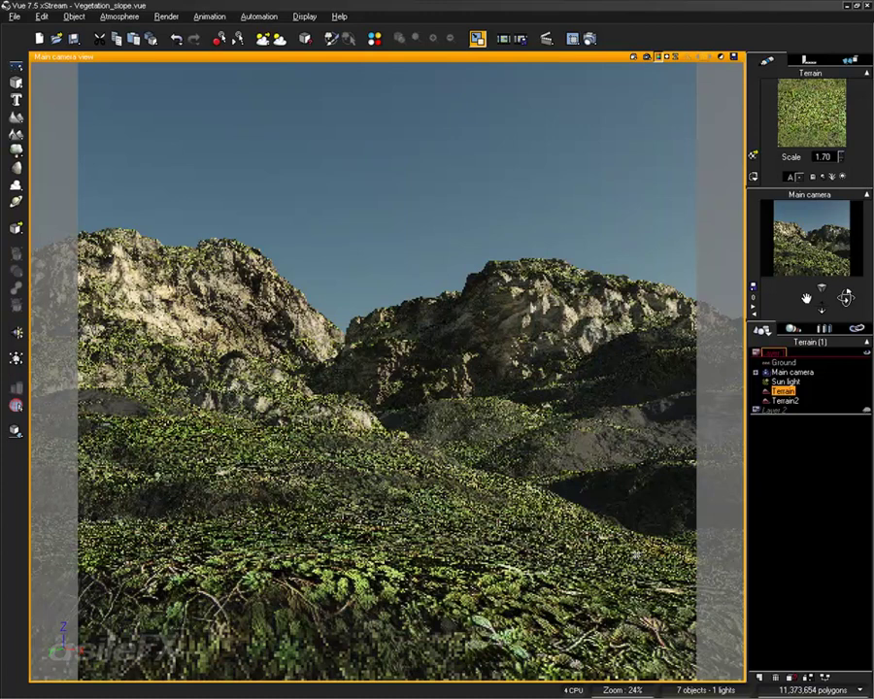
Open Terrain2's material and examine the environment constraints of its Vegetation layer.
click(775, 462)
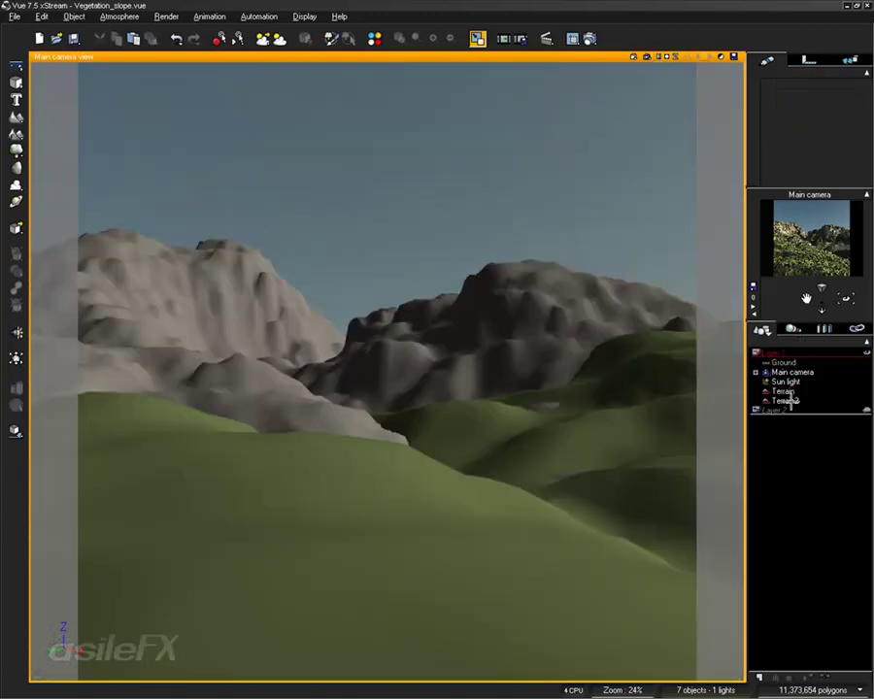
click(788, 401)
double_click(812, 130)
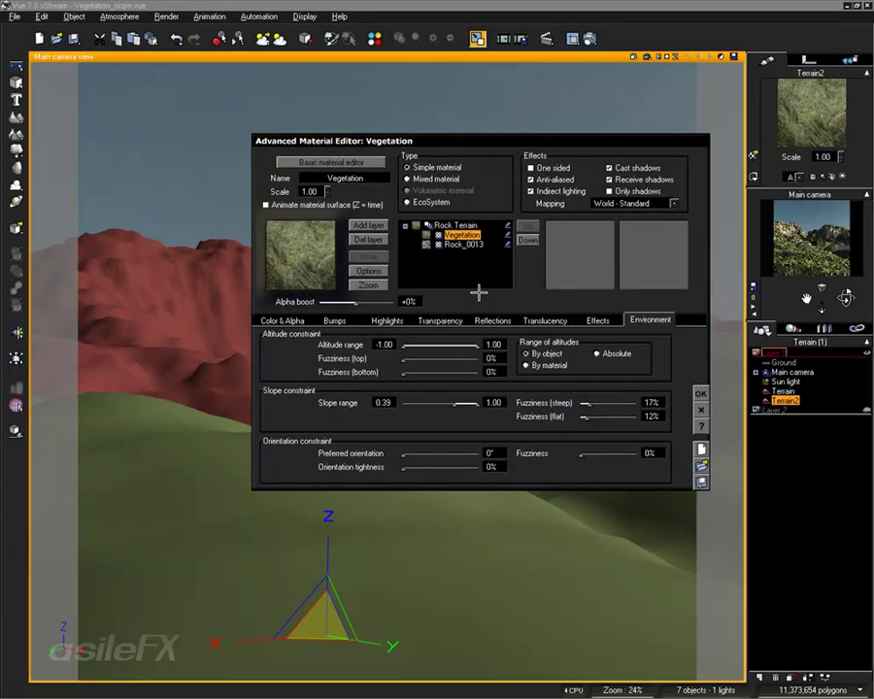
Examine the Variable Noise Fractal node in the Rock_0013 layer's color function, and close Terrain2's material.
click(459, 245)
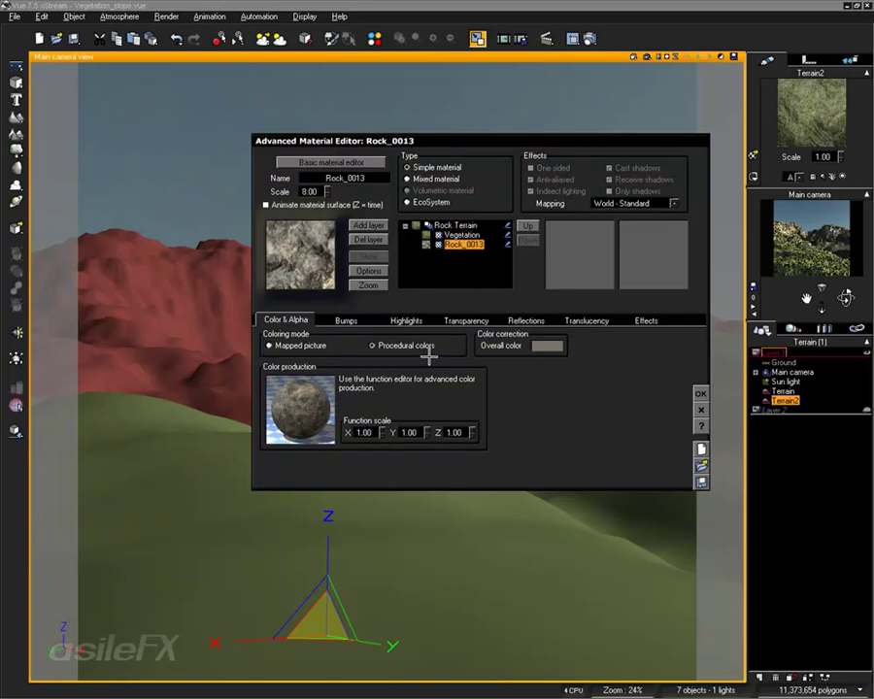
right_click(330, 399)
click(344, 405)
mouse_move(472, 360)
right_down()
mouse_move(479, 370)
mouse_move(477, 362)
right_up()
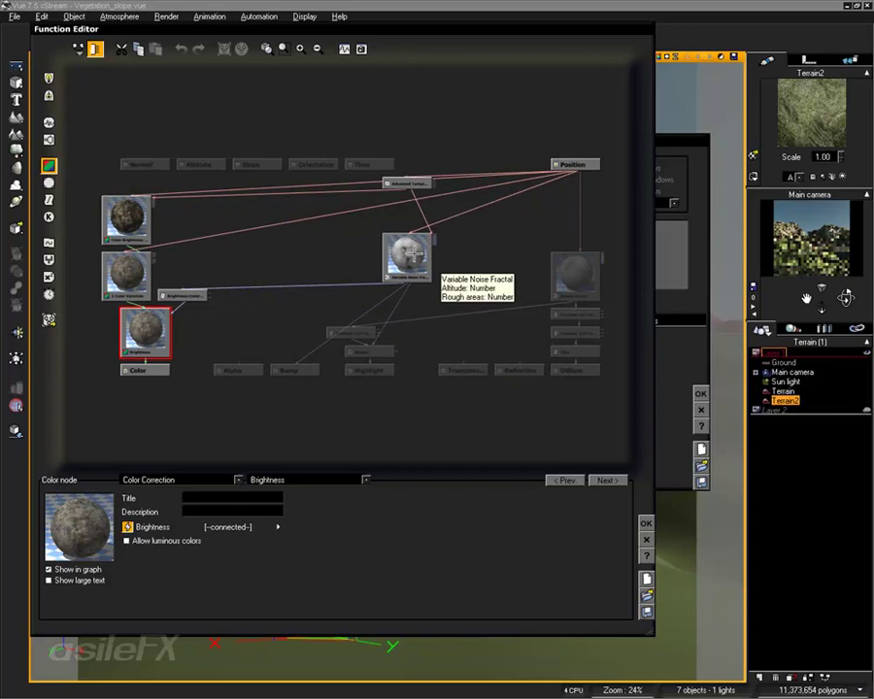
click(407, 254)
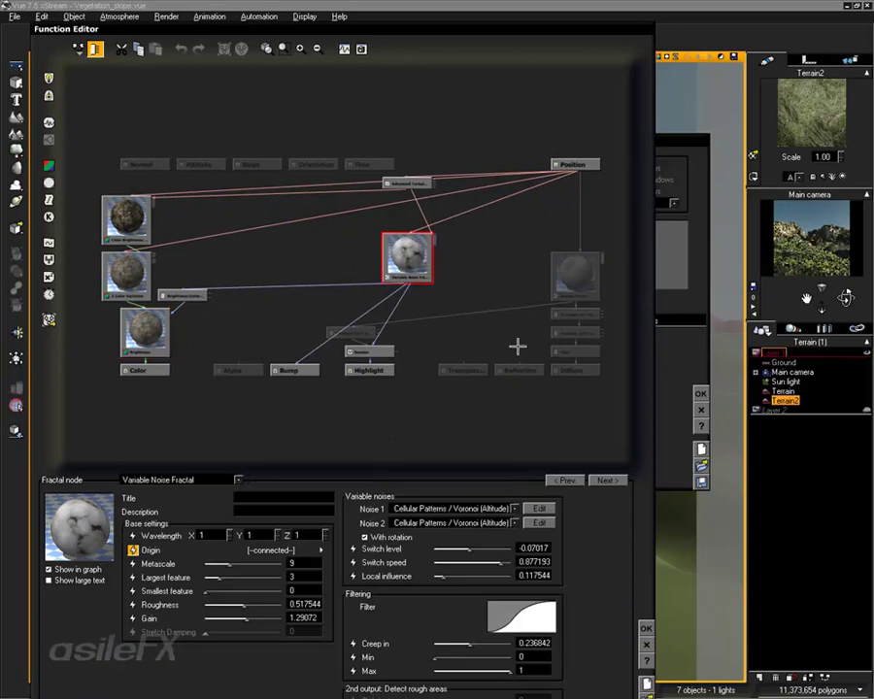
click(645, 628)
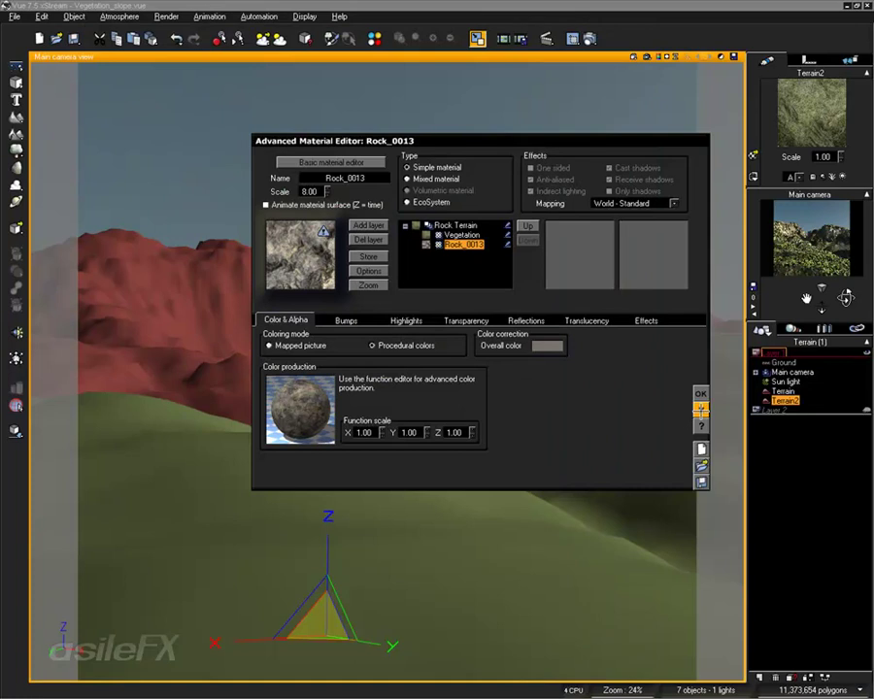
click(700, 393)
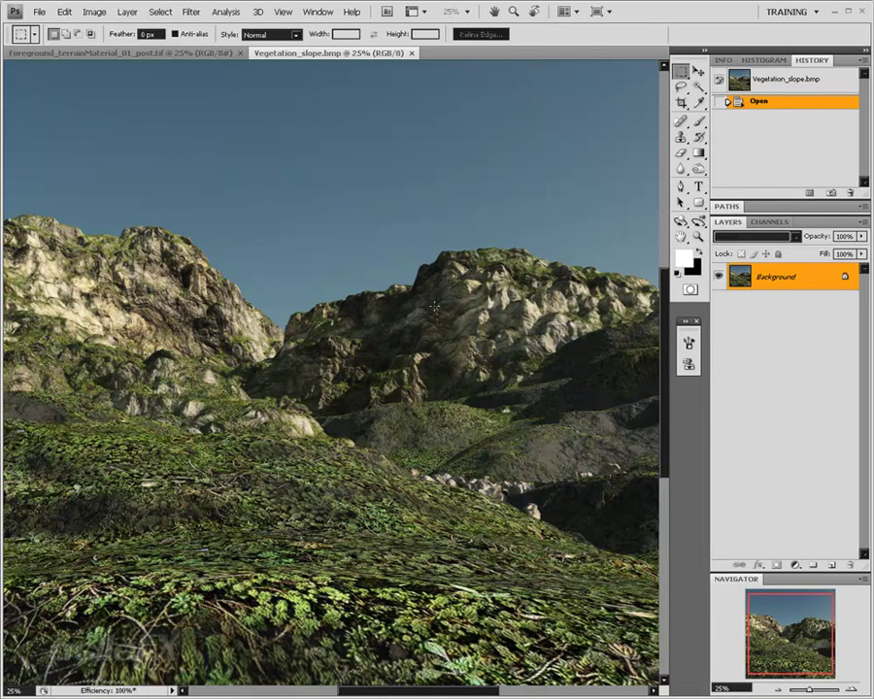
Check the pixel dimensions of Vegetation_slope.bmp in the Image Size settings without changing them.
drag(805, 640, 825, 646)
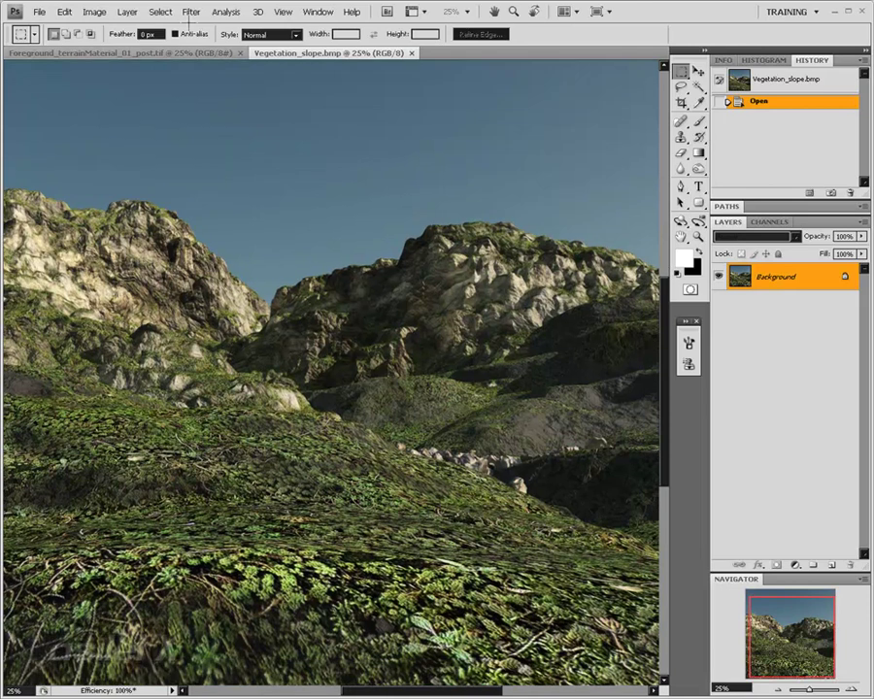
click(94, 12)
click(126, 100)
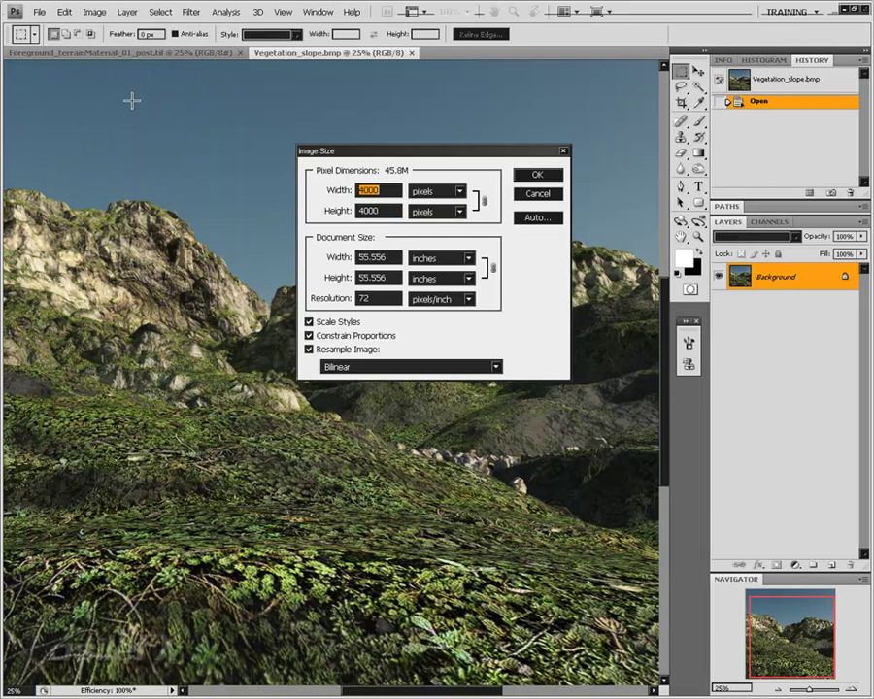
click(541, 194)
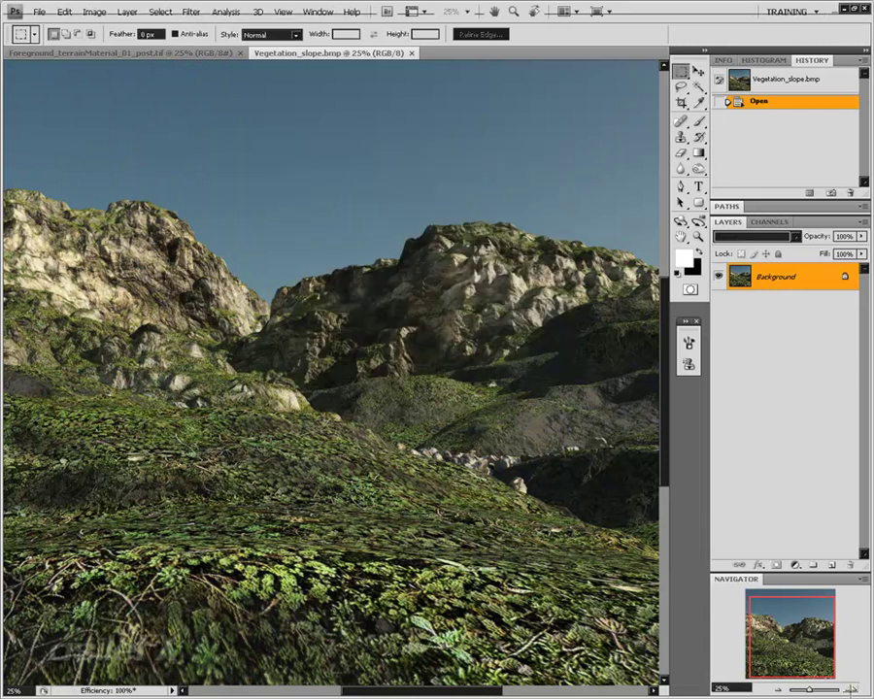
Examine the right-hand cliff and the shaded slopes of the Vegetation_slope.bmp render up close.
click(851, 688)
click(850, 689)
drag(796, 633, 818, 628)
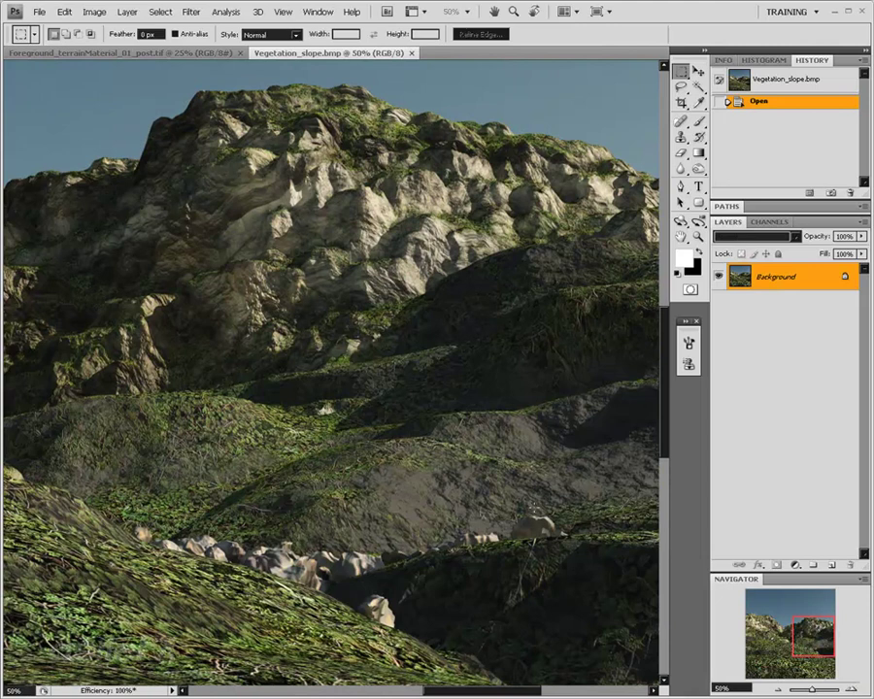
mouse_move(767, 651)
mouse_down()
mouse_move(722, 640)
mouse_move(745, 648)
mouse_move(769, 629)
mouse_up()
click(782, 690)
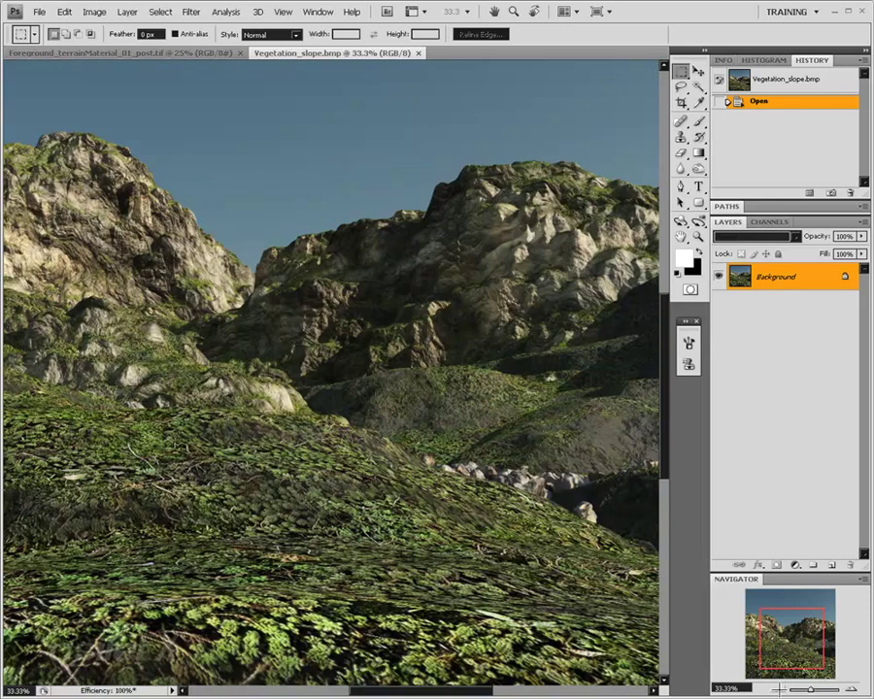
click(781, 690)
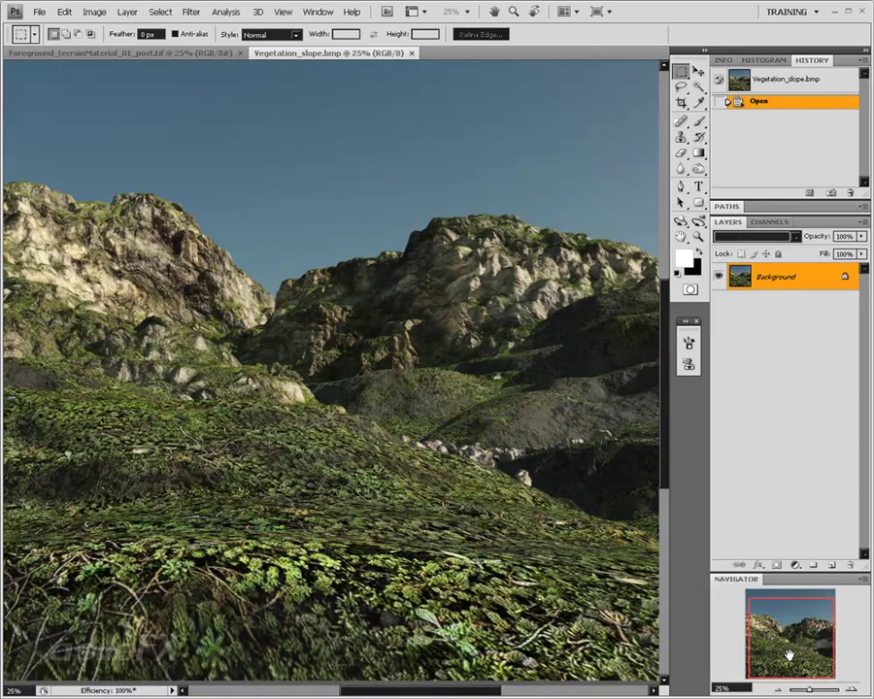
Switch to Foreground_terrainMaterial_01_post.tif and examine the right-hand cliff at 66.67% magnification.
click(199, 52)
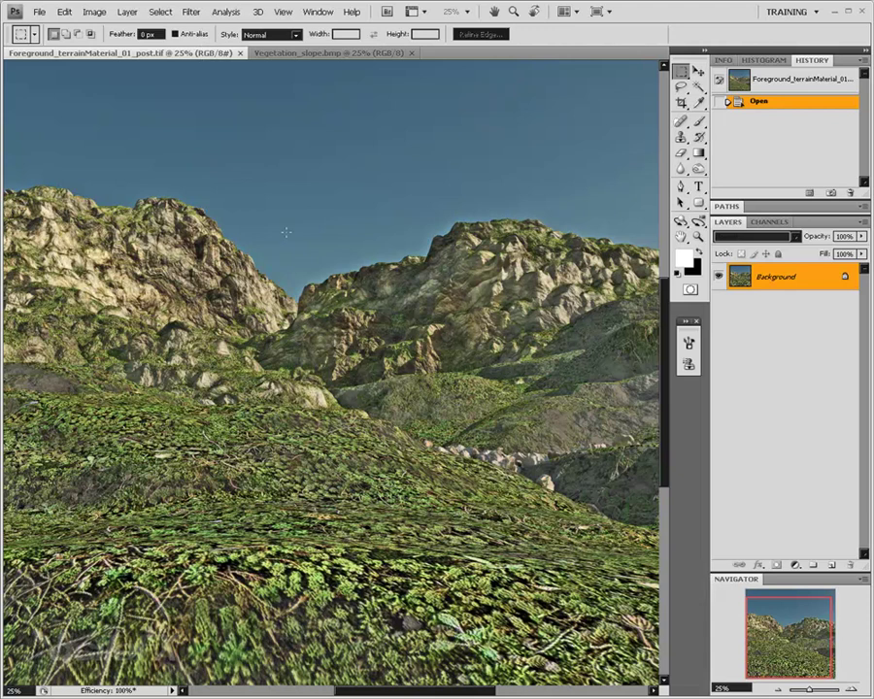
drag(825, 656, 824, 649)
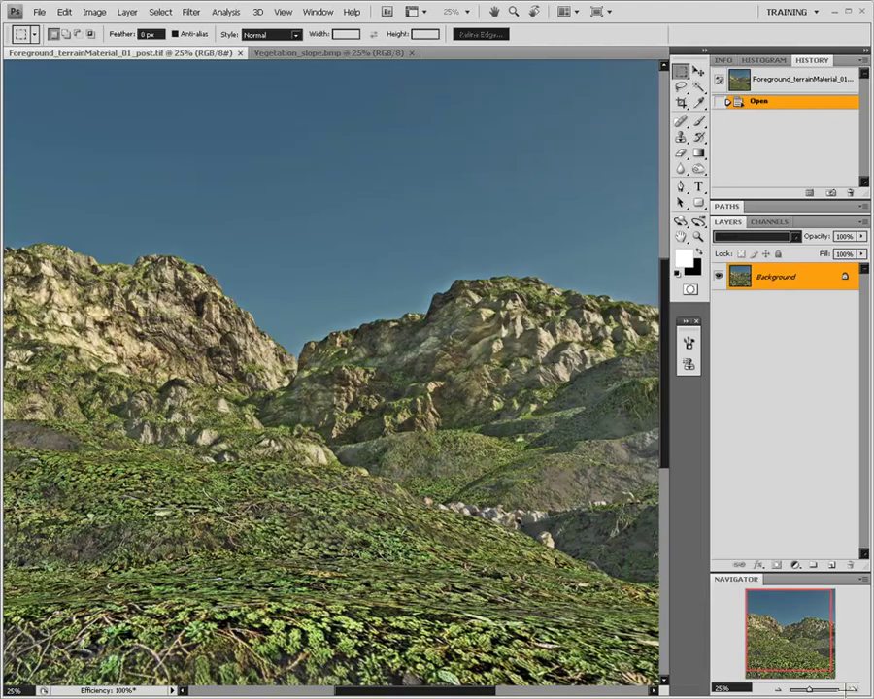
click(850, 689)
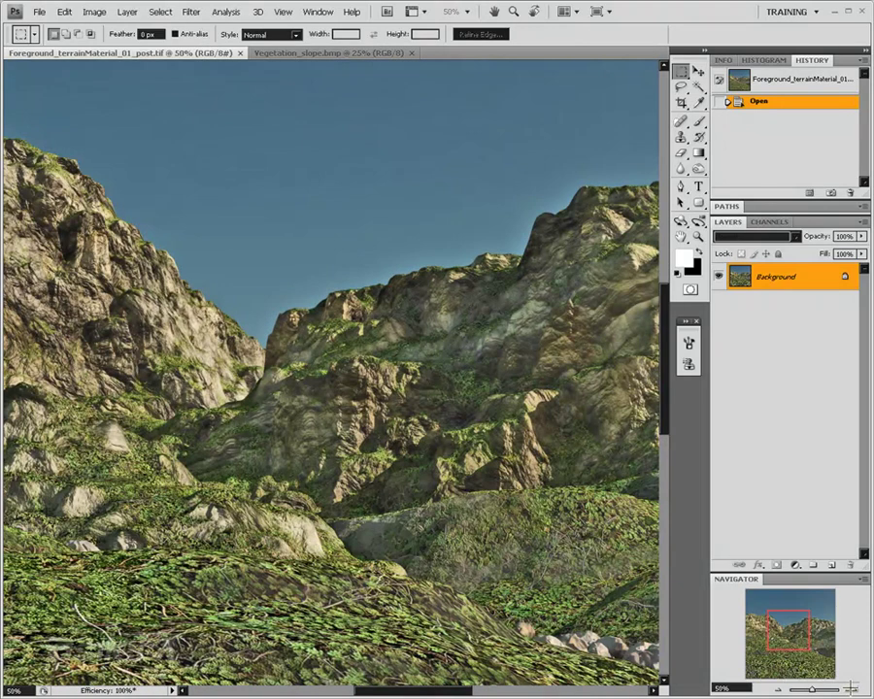
click(851, 689)
drag(781, 629, 823, 619)
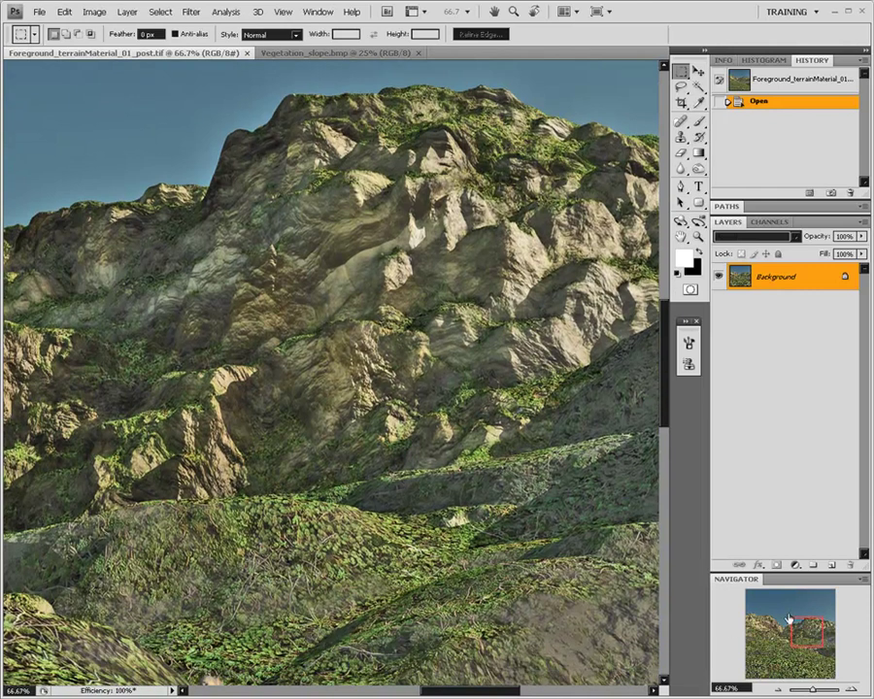
Examine the gap between the cliffs and the foreground vegetation in the post-processed image, ending with a 25% overview.
drag(804, 619, 789, 631)
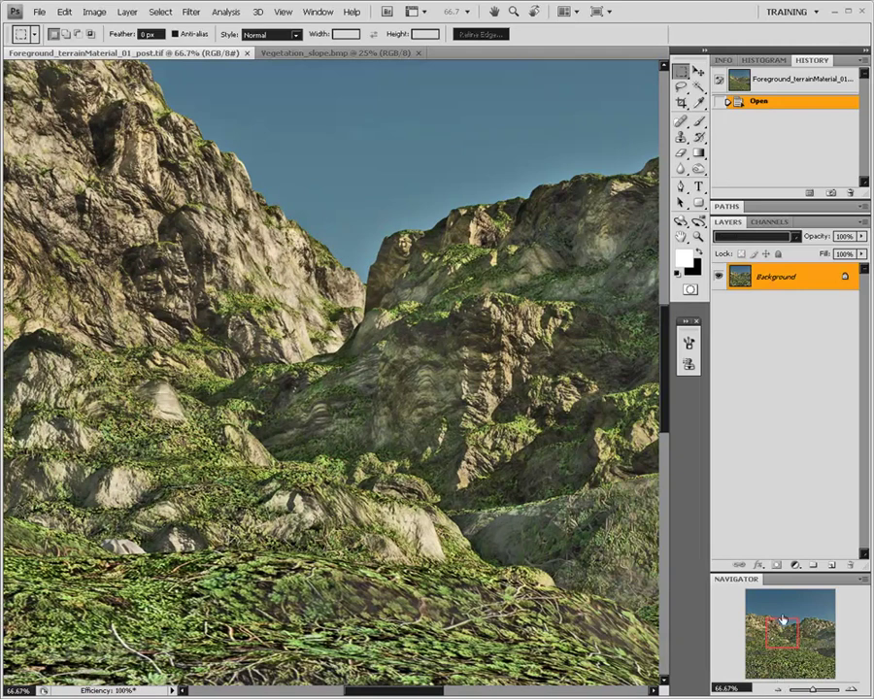
drag(790, 622, 777, 644)
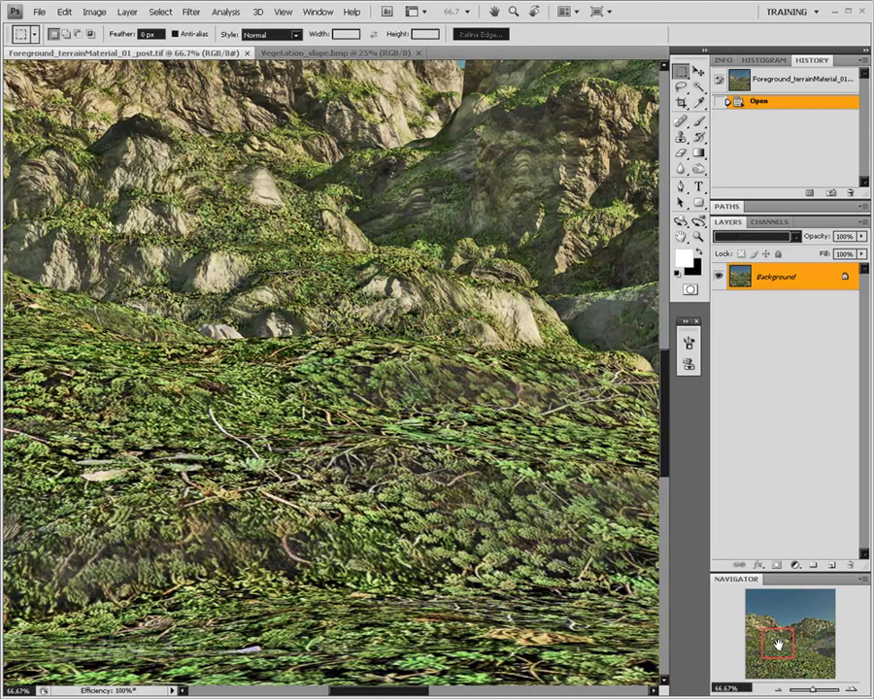
click(778, 688)
click(779, 688)
click(778, 688)
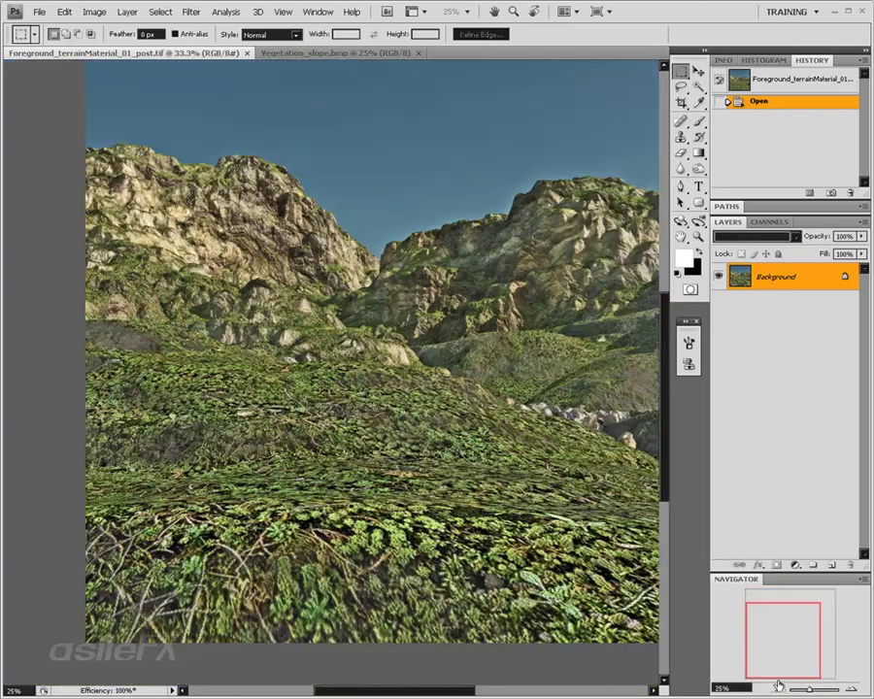
drag(798, 630, 806, 631)
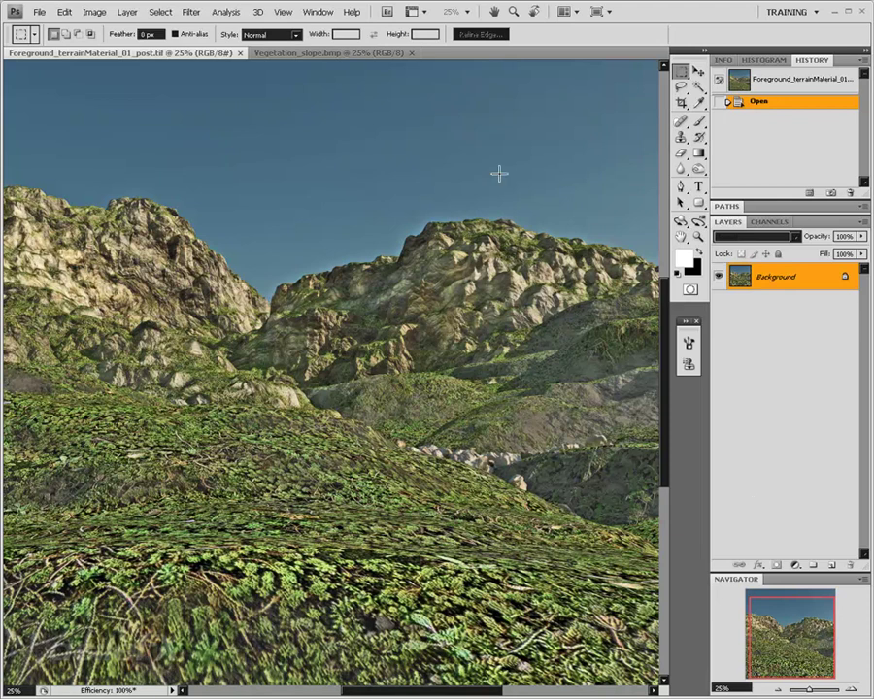
Compare the raw Vegetation_slope.bmp render with the post-processed Foreground_terrainMaterial_01_post.tif, ending on the raw render.
click(291, 52)
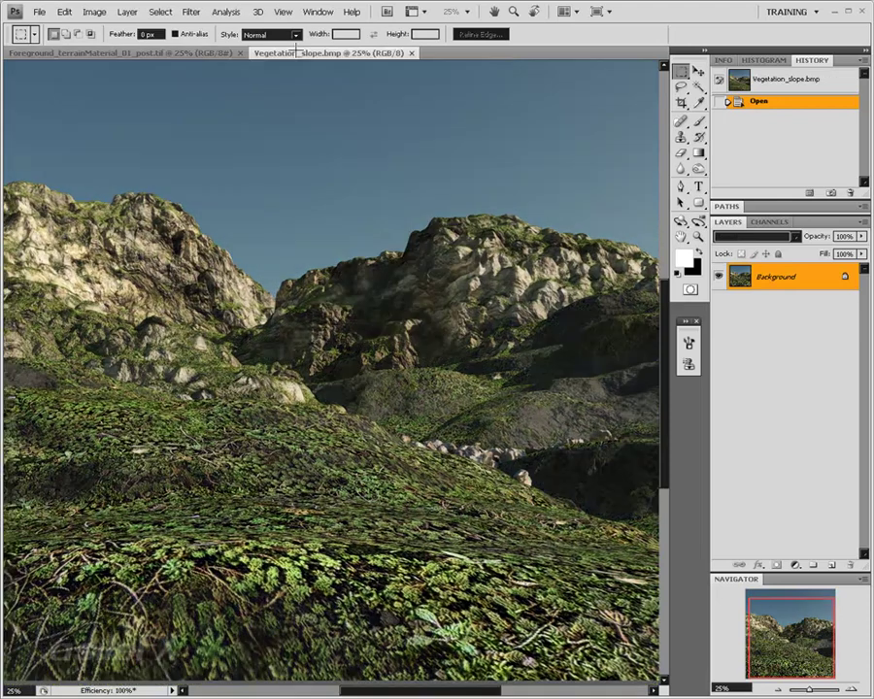
click(216, 52)
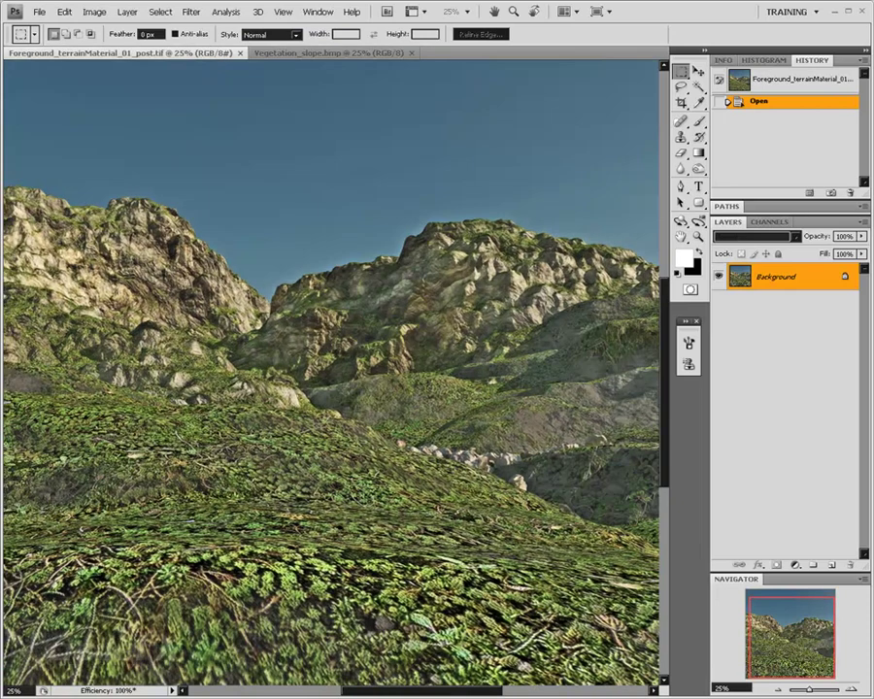
click(346, 53)
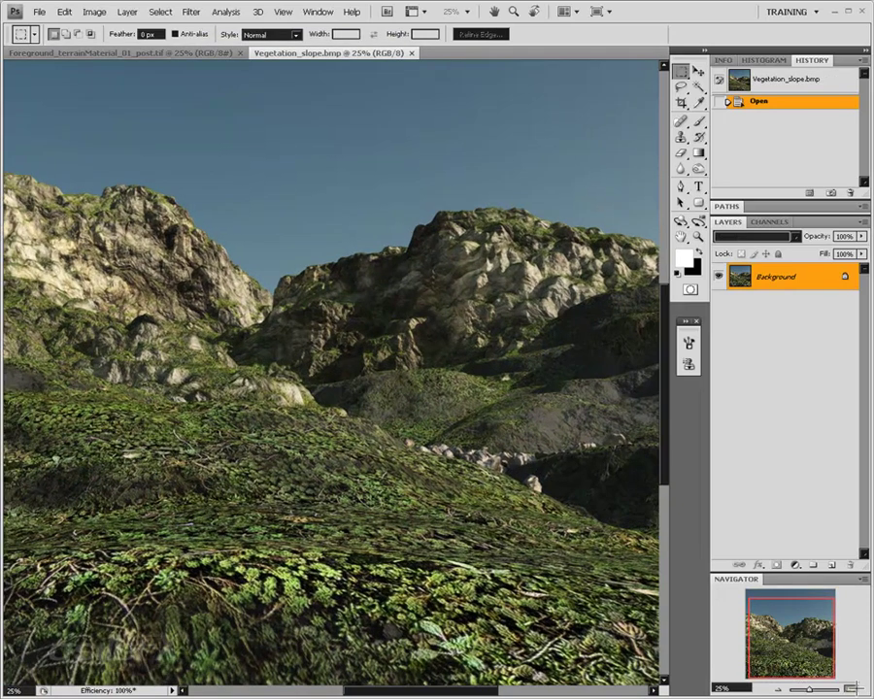
Try Shadows/Highlights on the raw render with 43% shadow tonal width, 35% highlight tonal width and 101 px highlight radius, and discard it.
click(847, 687)
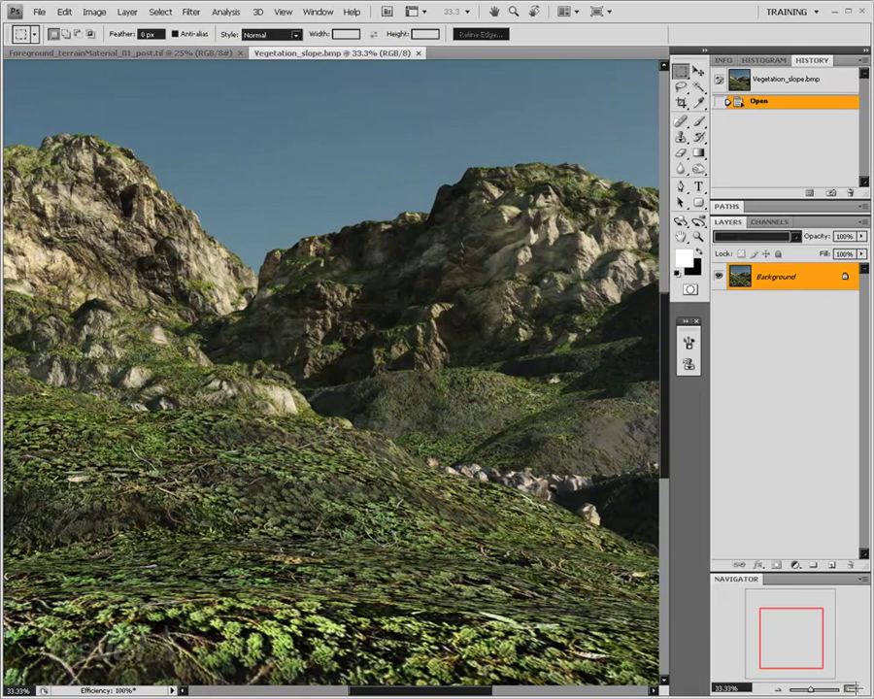
click(847, 688)
drag(791, 638, 802, 628)
click(94, 12)
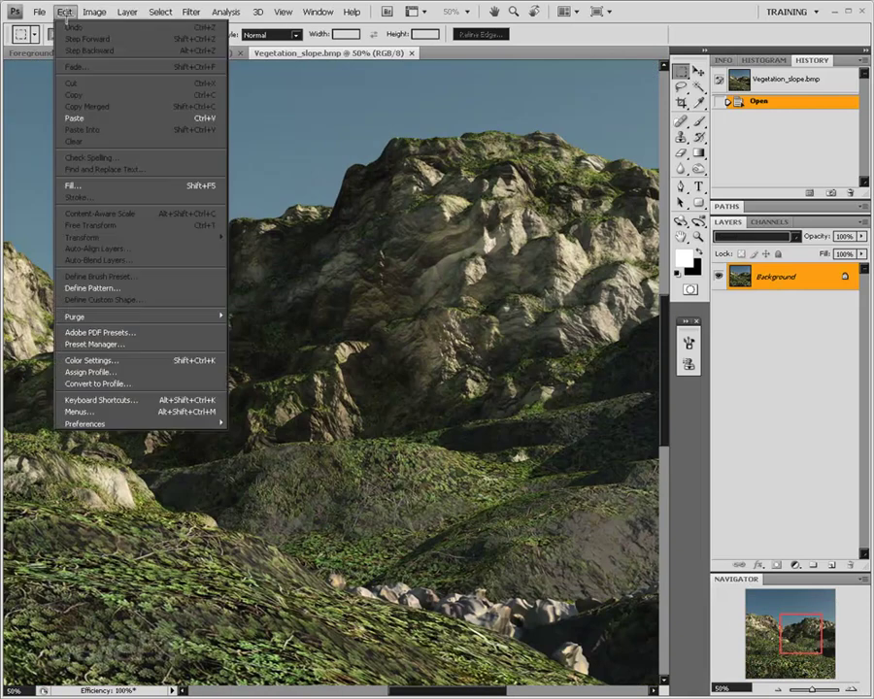
mouse_move(117, 43)
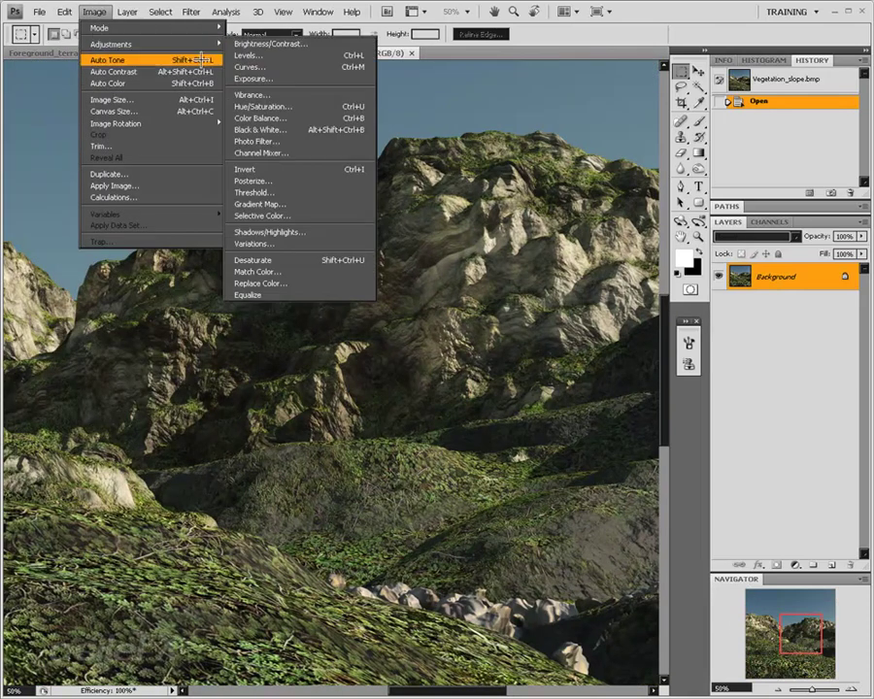
click(289, 236)
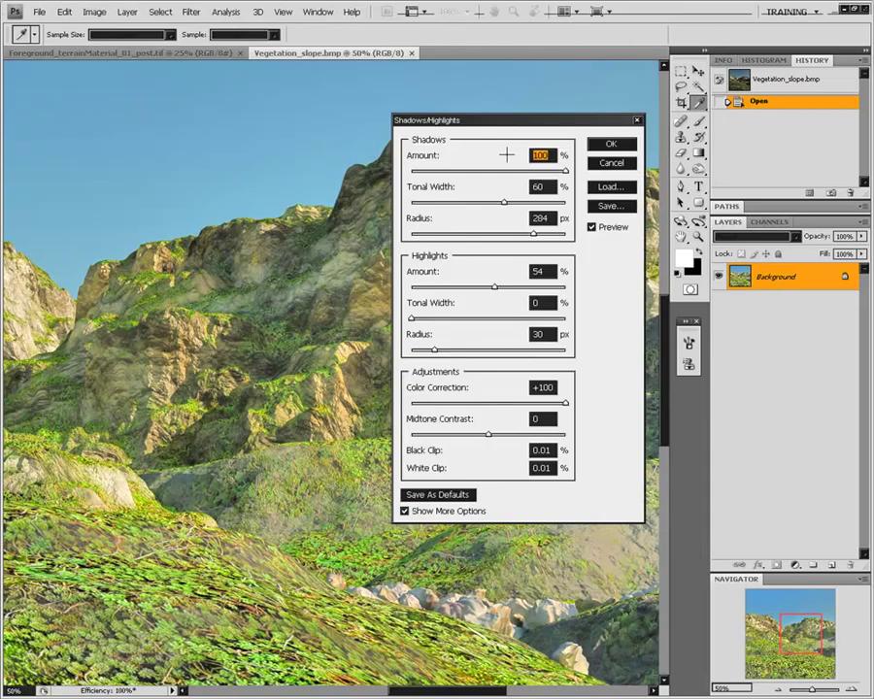
drag(491, 120, 641, 214)
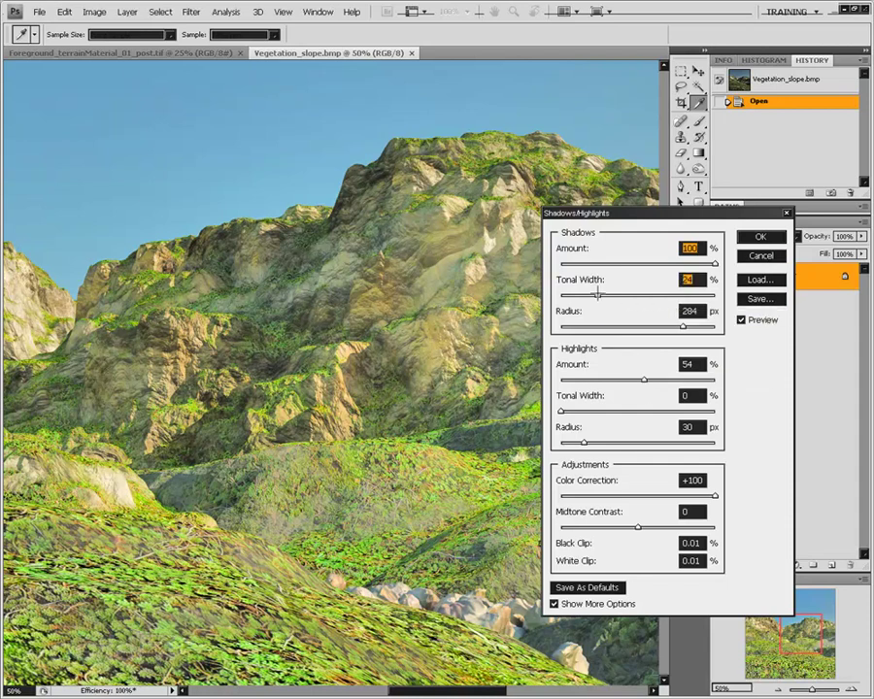
drag(653, 294, 628, 294)
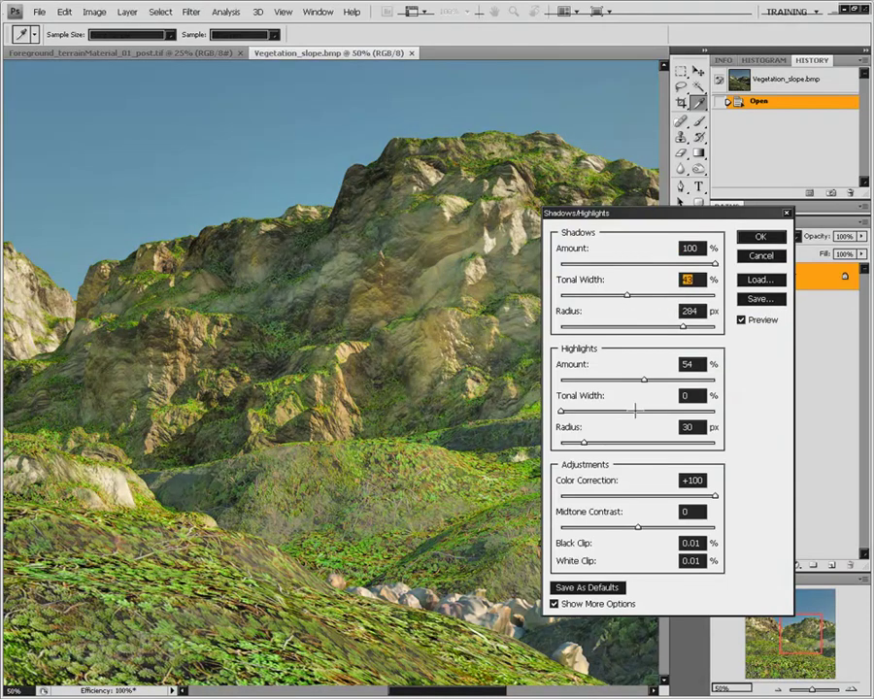
drag(636, 412, 638, 443)
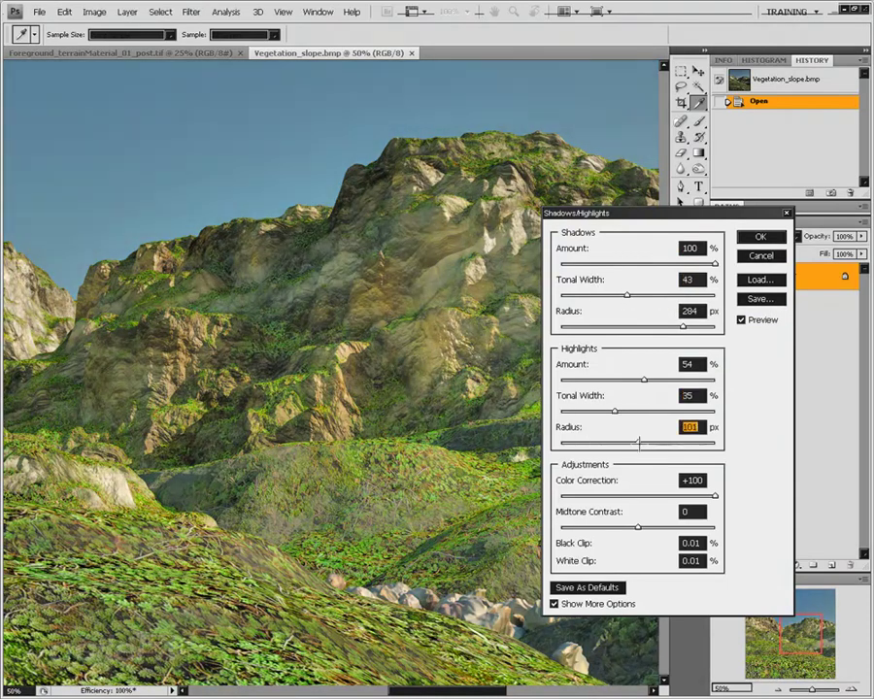
click(760, 256)
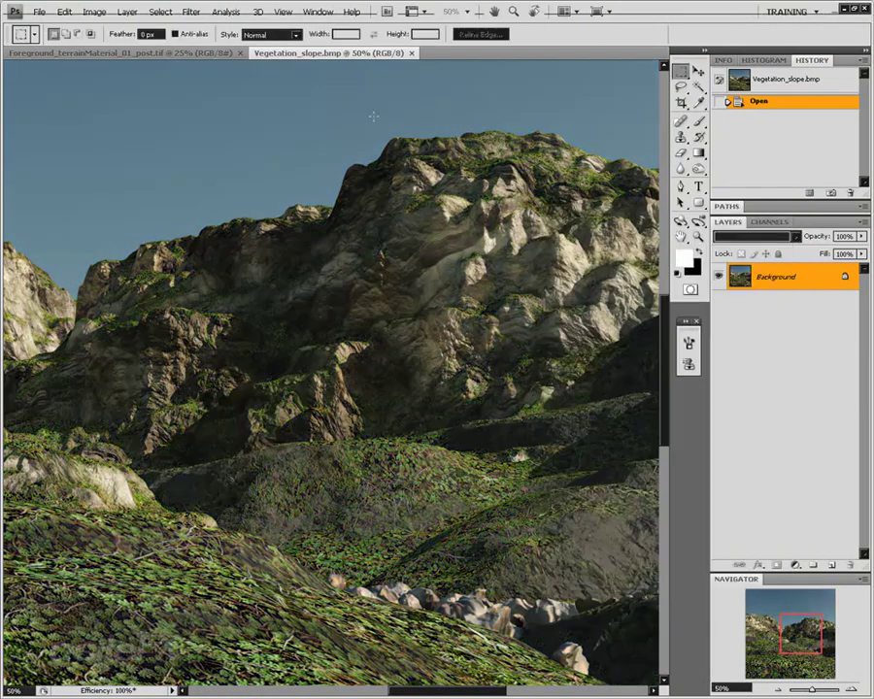
Switch to Foreground_terrainMaterial_01_post.tif and examine the right-hand ridge's edge against the sky at 100% magnification.
click(133, 53)
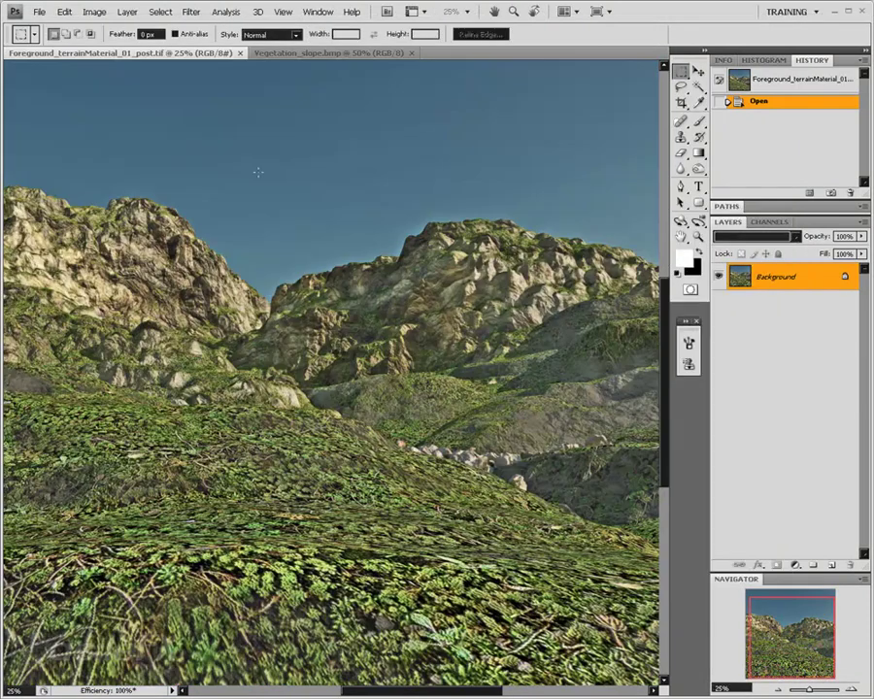
key(ctrl+plus)
click(851, 689)
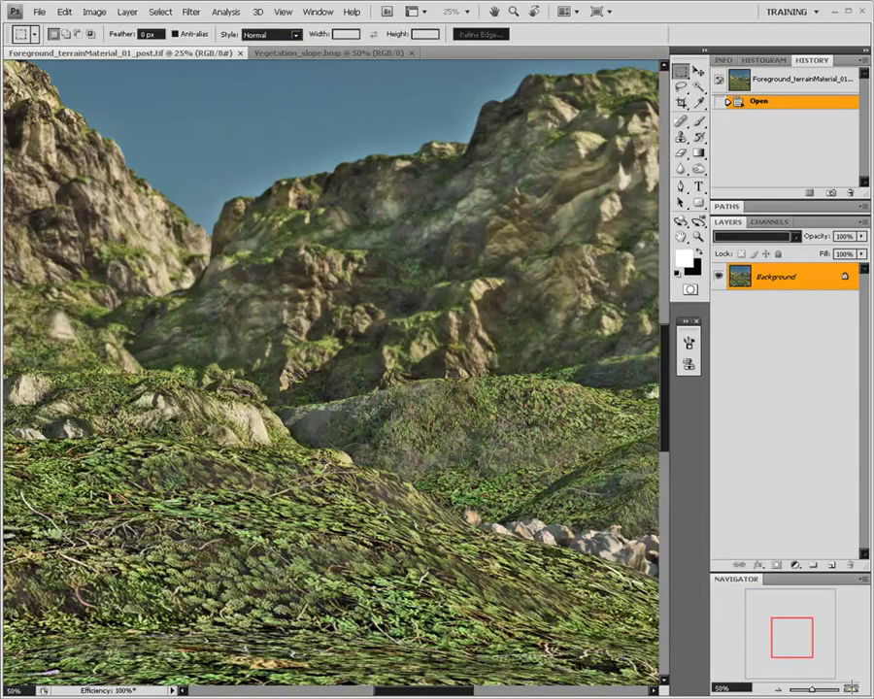
click(851, 689)
click(852, 688)
click(792, 616)
drag(792, 615, 794, 619)
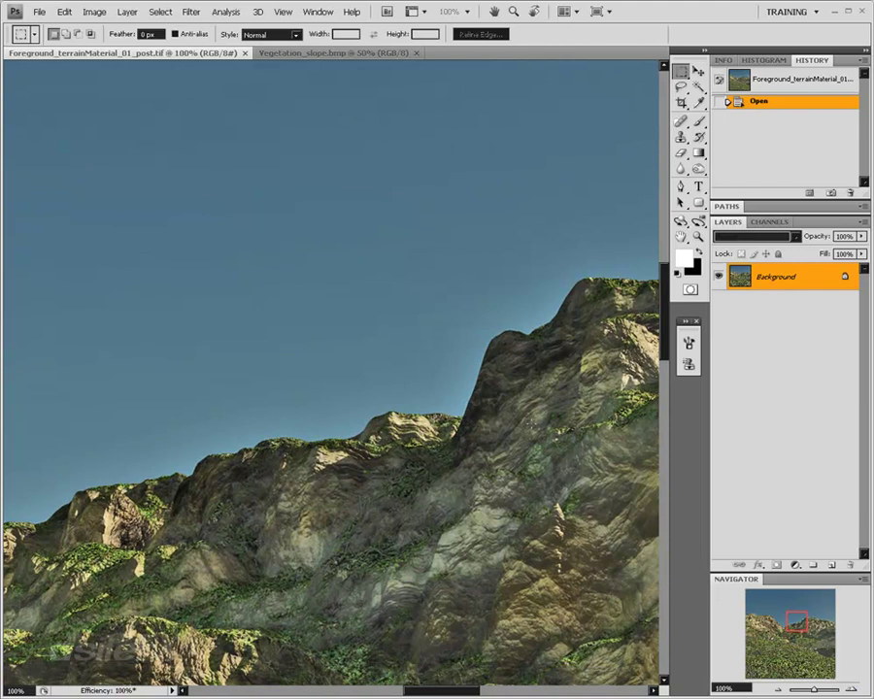
Examine the gap between the cliffs in the post-processed image, and return to Vegetation_slope.bmp to compare the same area.
click(783, 631)
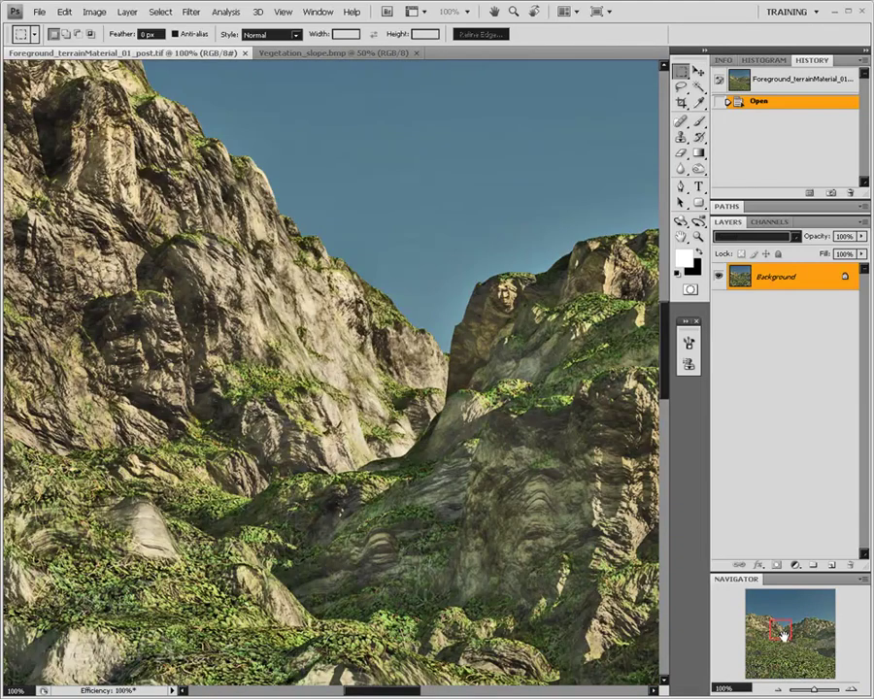
click(776, 689)
click(777, 688)
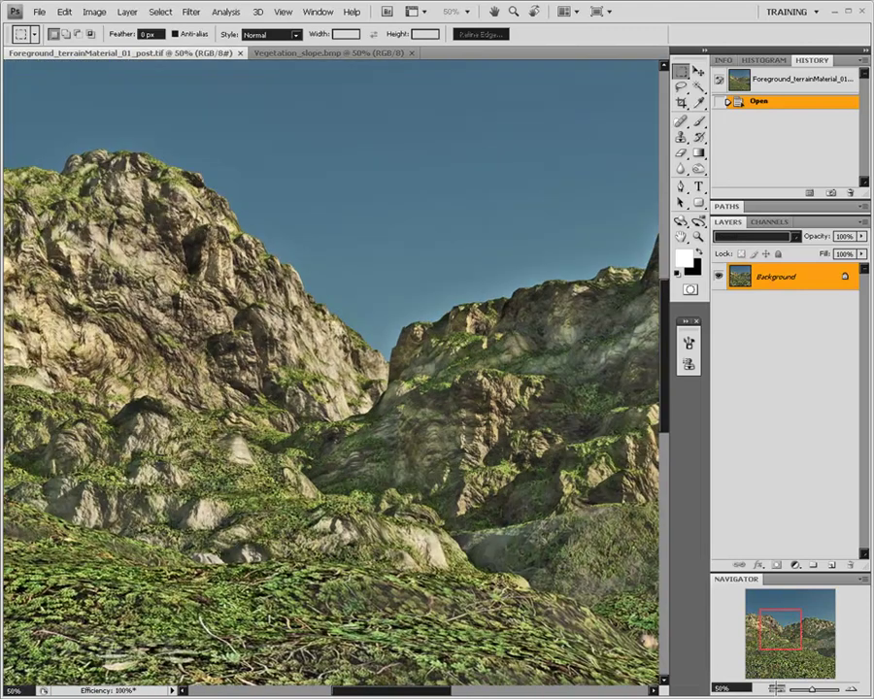
click(776, 690)
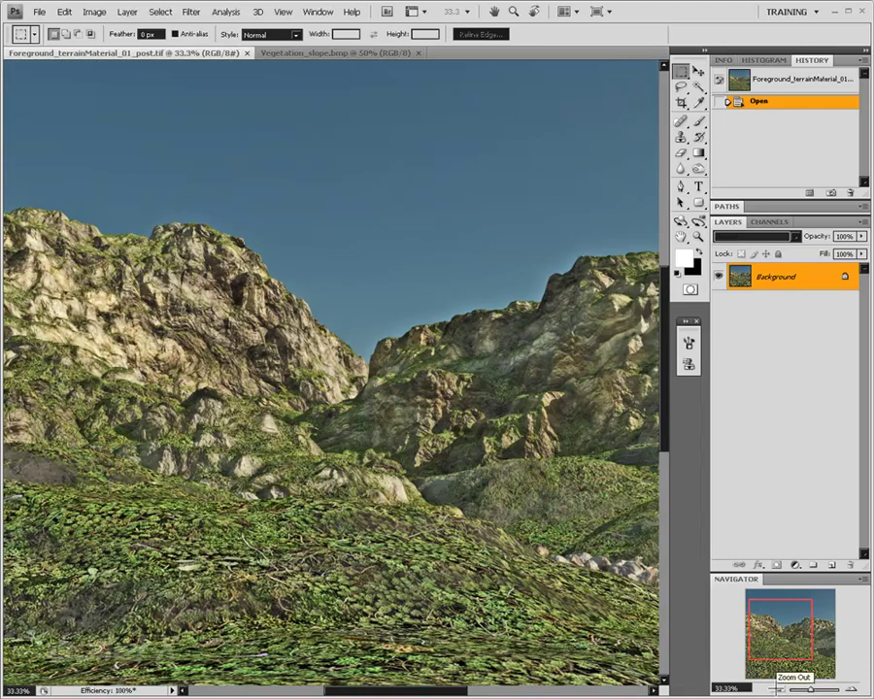
drag(794, 633, 818, 638)
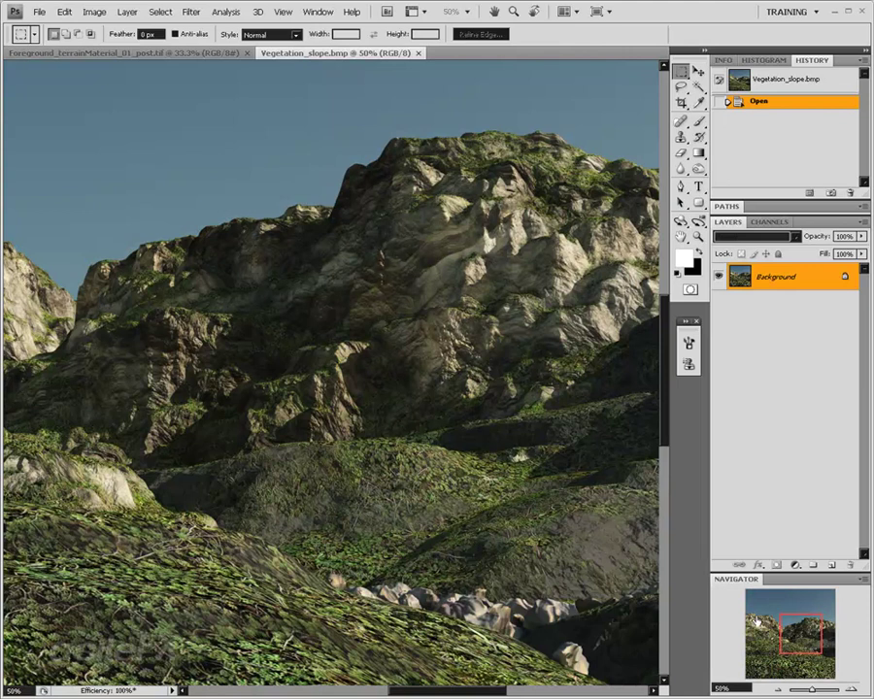
mouse_move(789, 631)
mouse_down()
mouse_move(763, 629)
mouse_move(781, 631)
mouse_up()
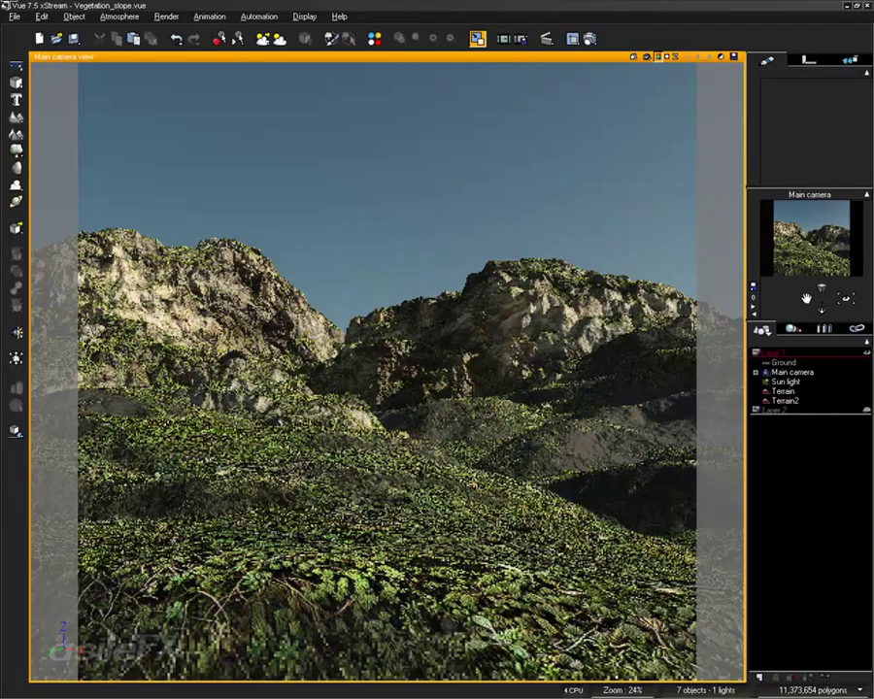
In Vue, review the Vegetation_slope scene's lighting model settings in the Atmosphere Editor, and close it without changes.
click(120, 16)
click(132, 75)
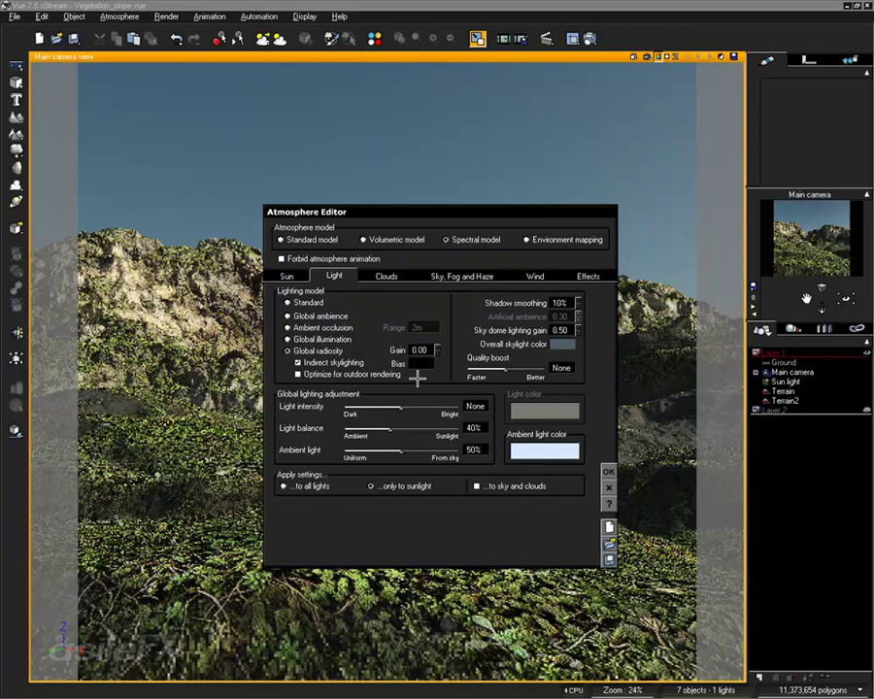
click(609, 487)
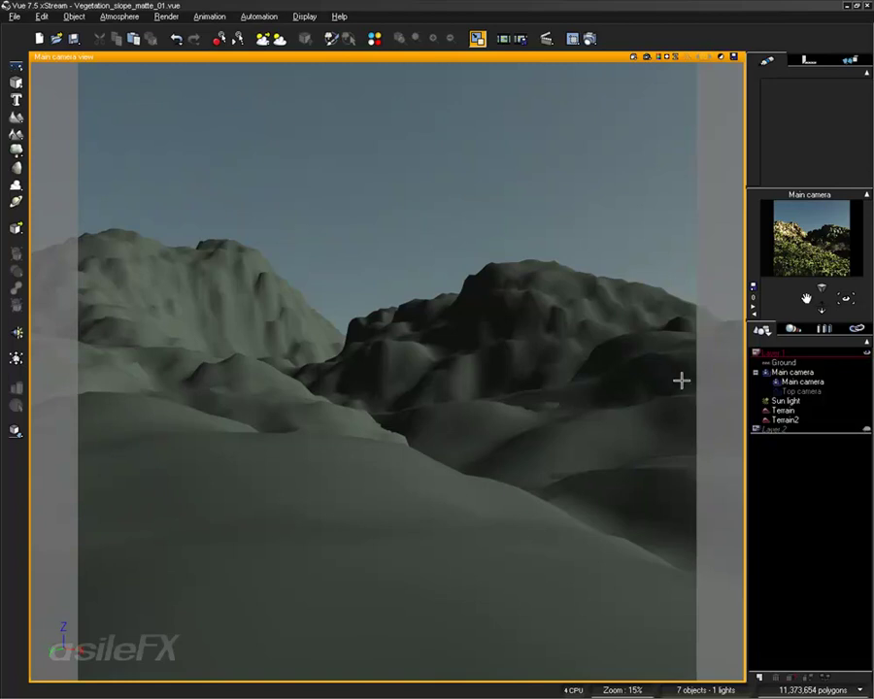
Open the color function of Terrain's Lush Terrain material and move the Matte Painter node further above the Color output.
click(780, 411)
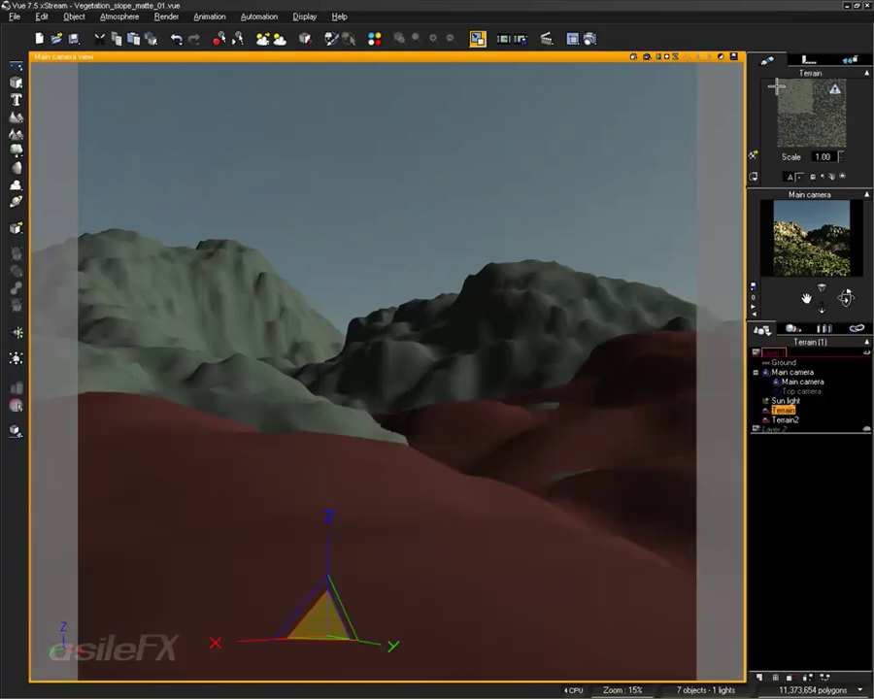
right_click(820, 121)
click(777, 119)
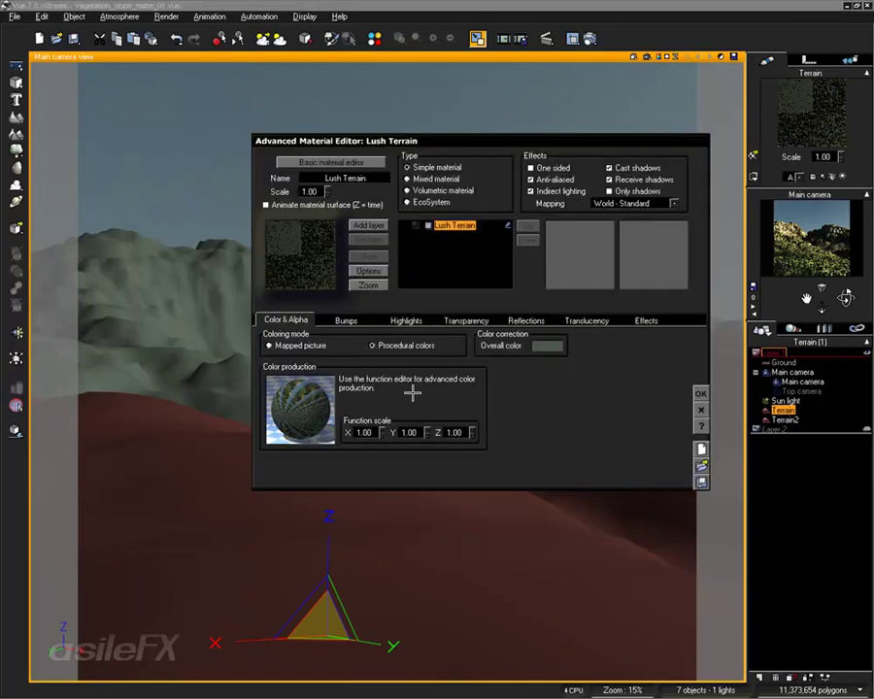
right_click(306, 400)
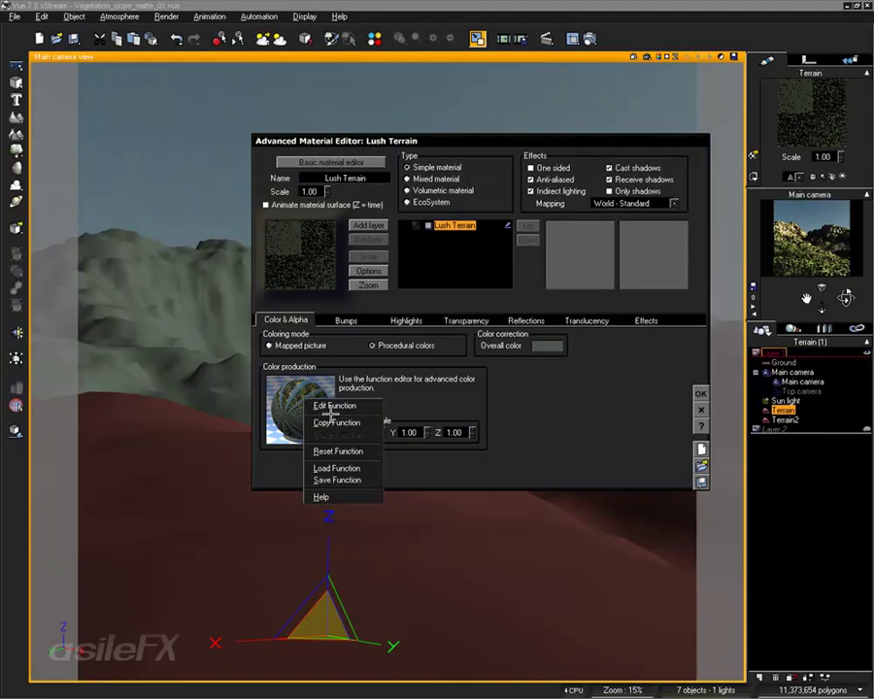
click(331, 405)
drag(233, 256, 233, 238)
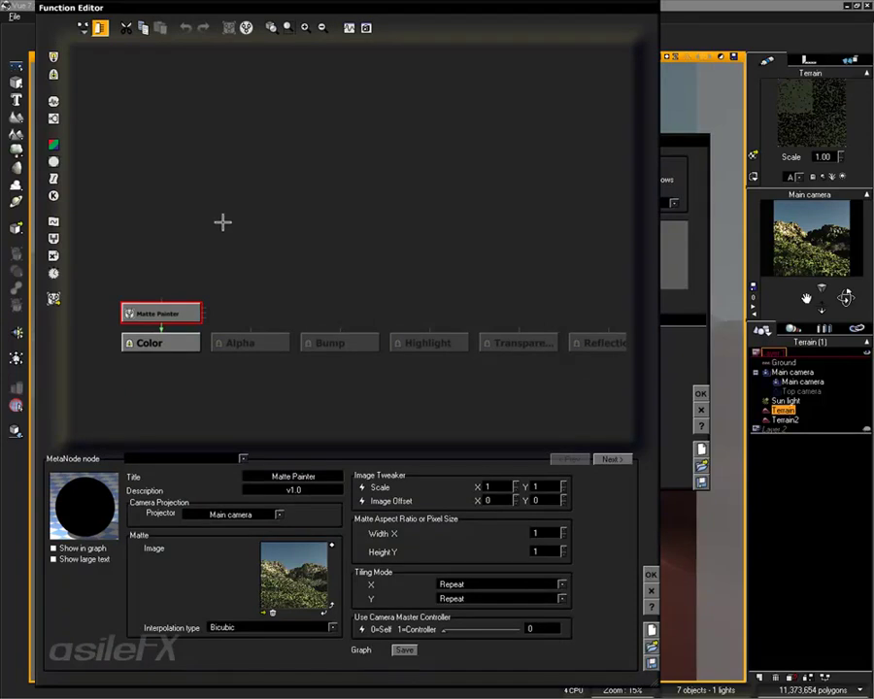
drag(136, 312, 136, 253)
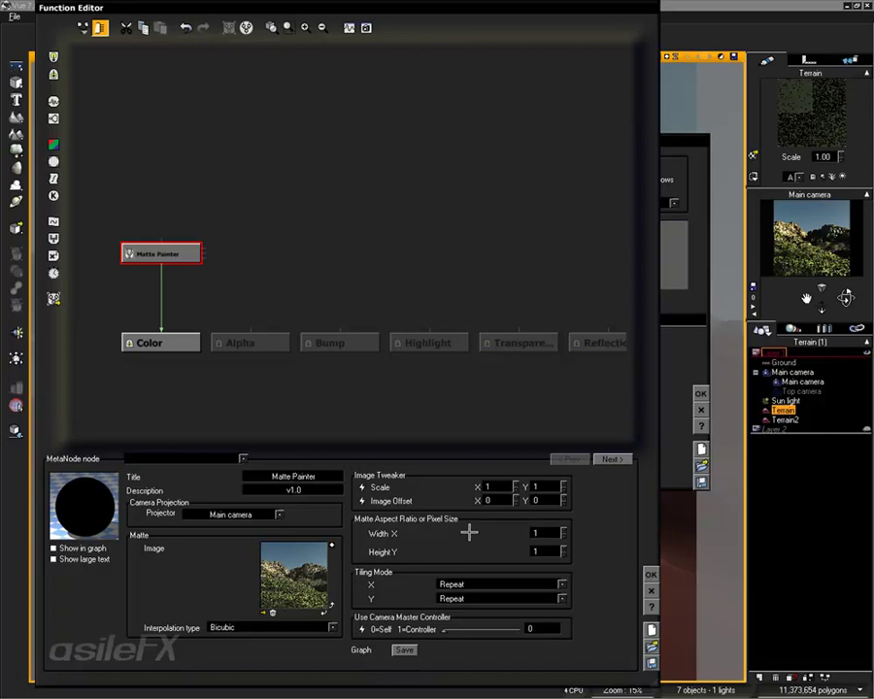
Add a texture node to the empty area of the graph and set its type to Texture Map.
click(310, 194)
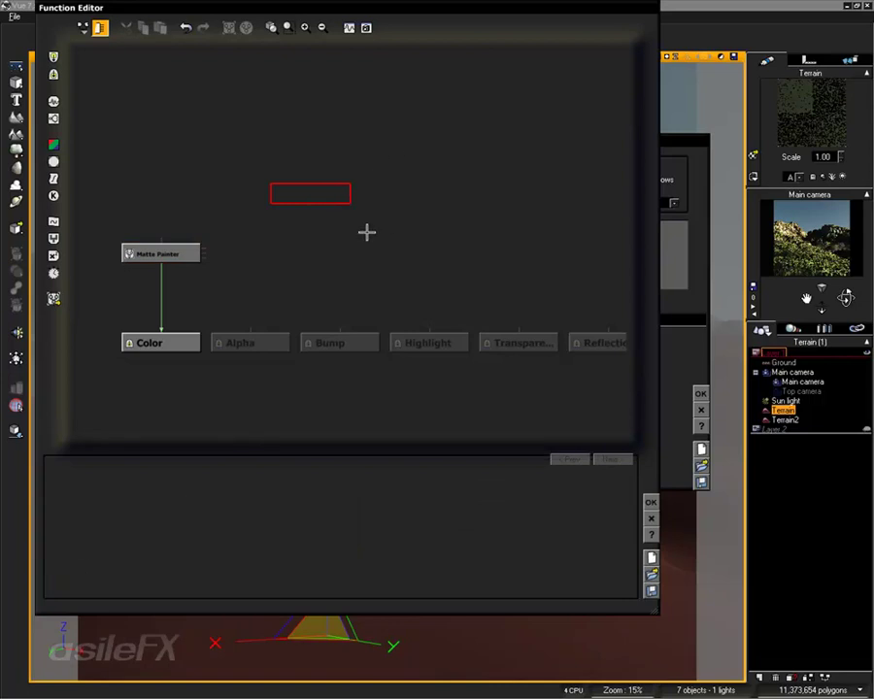
click(340, 219)
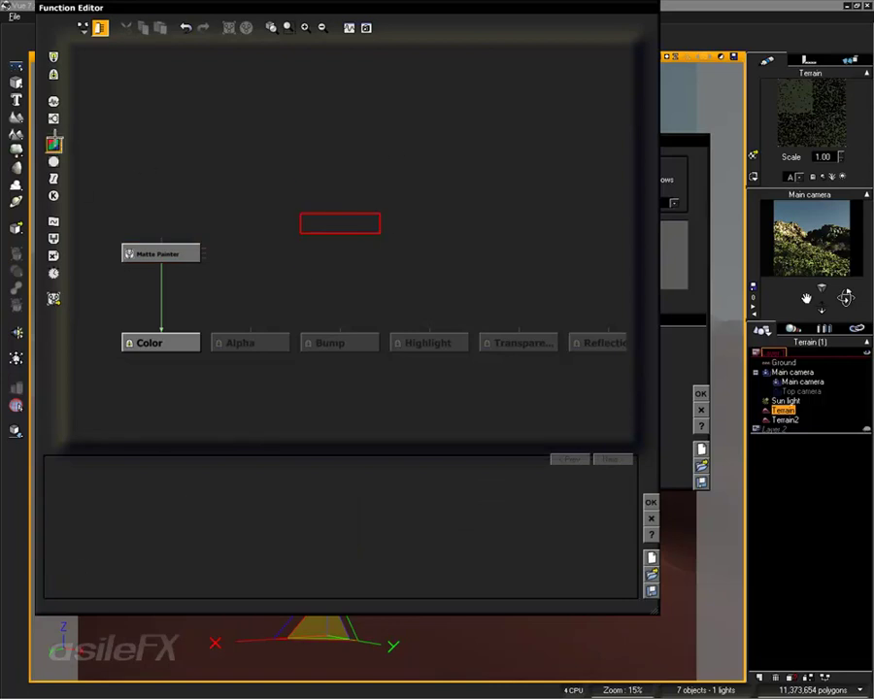
click(54, 144)
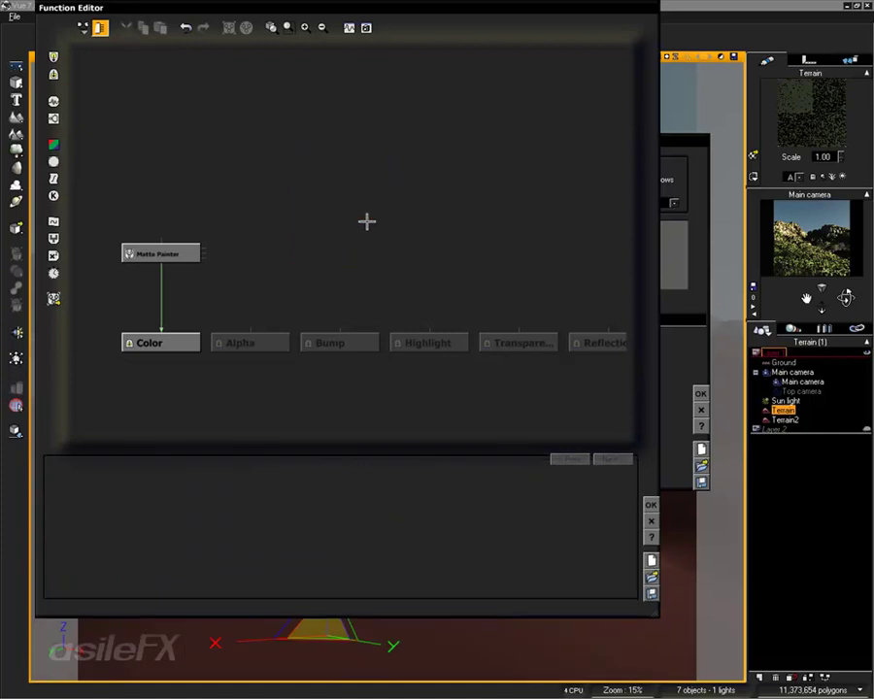
click(369, 194)
click(53, 161)
click(209, 459)
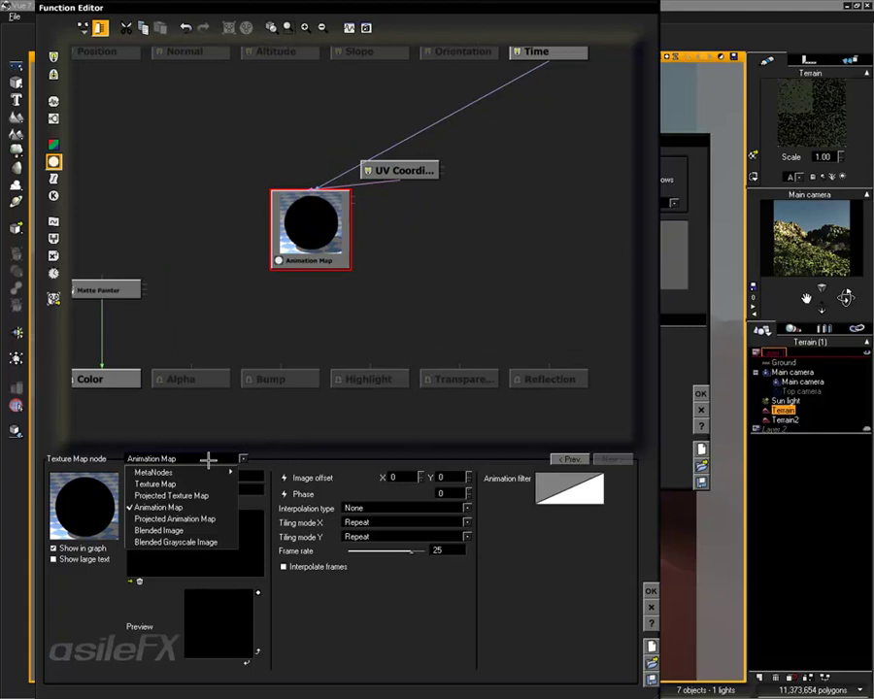
click(201, 481)
Replace the texture map's UV Coordinates input with Camera Projection and choose its projector.
click(420, 172)
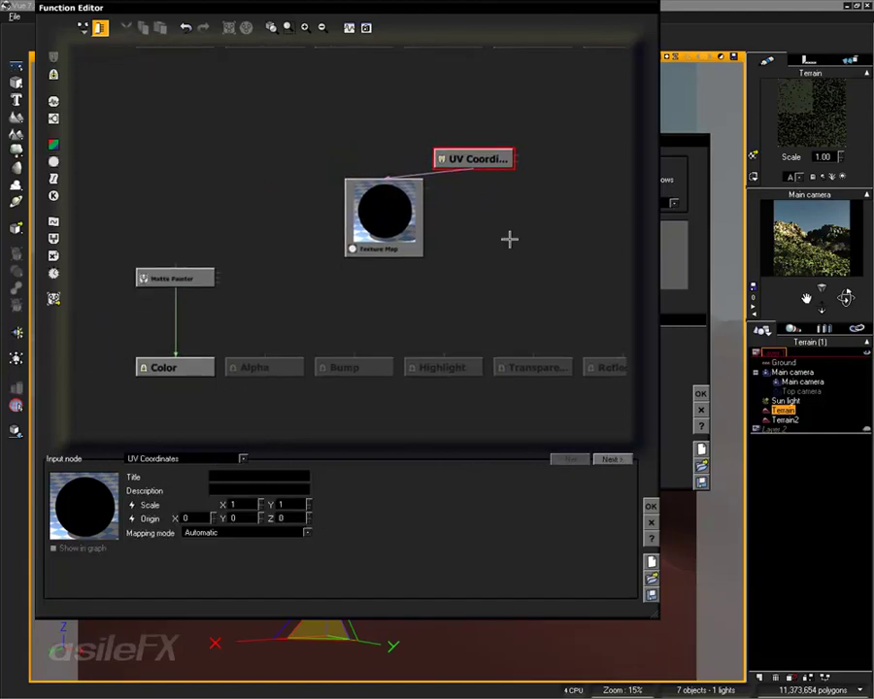
click(213, 457)
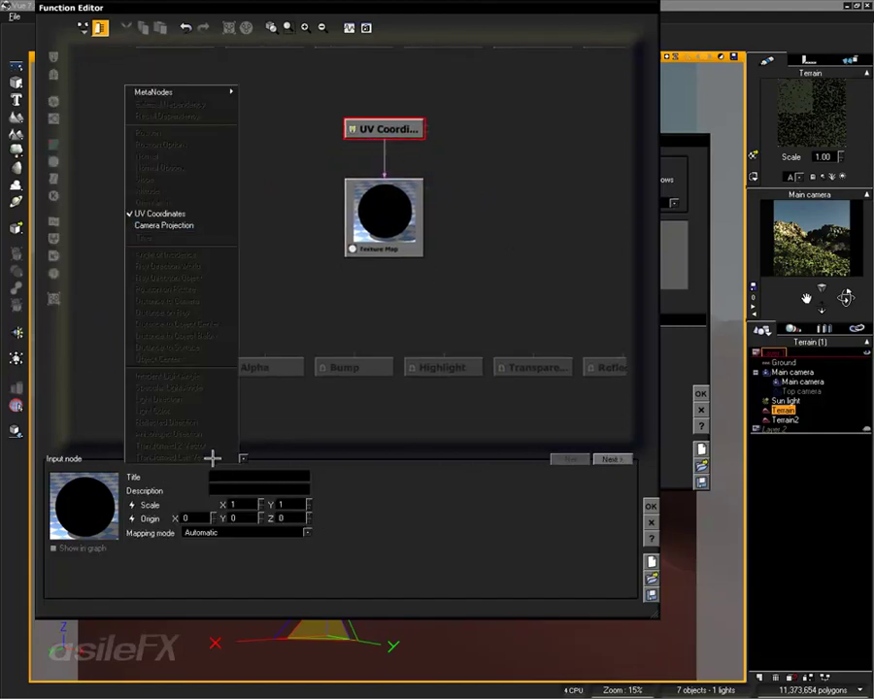
click(217, 222)
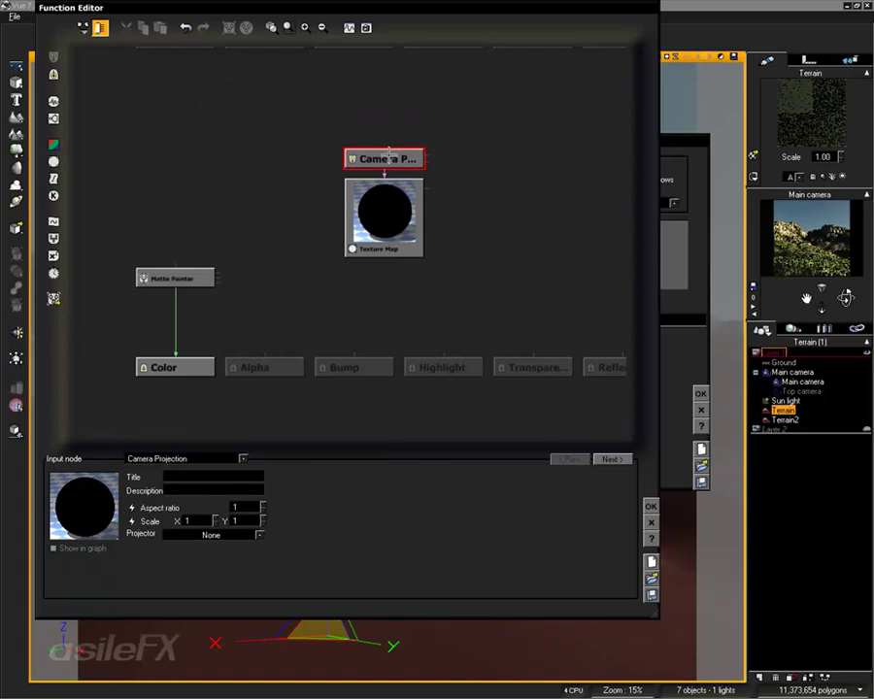
click(213, 535)
click(214, 548)
Set the Texture Map node's interpolation type to Bicubic and place it directly below the Camera Projection node.
click(402, 221)
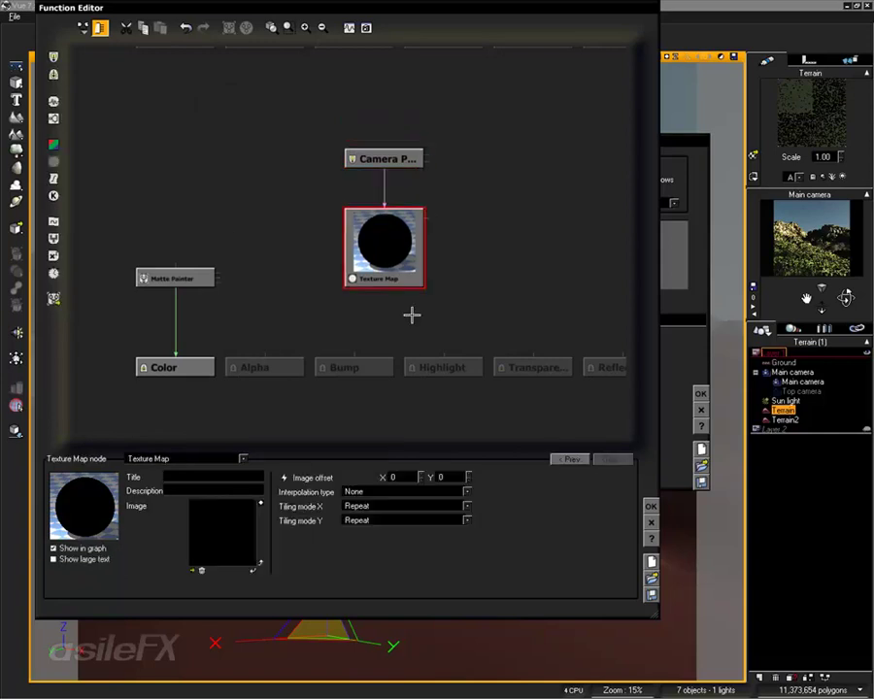
click(372, 491)
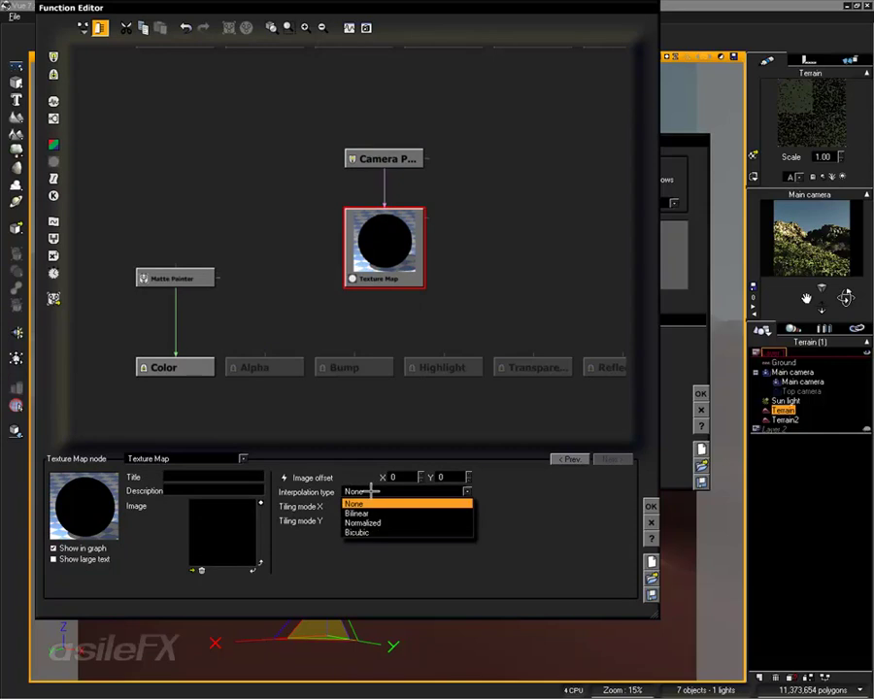
click(396, 531)
click(513, 278)
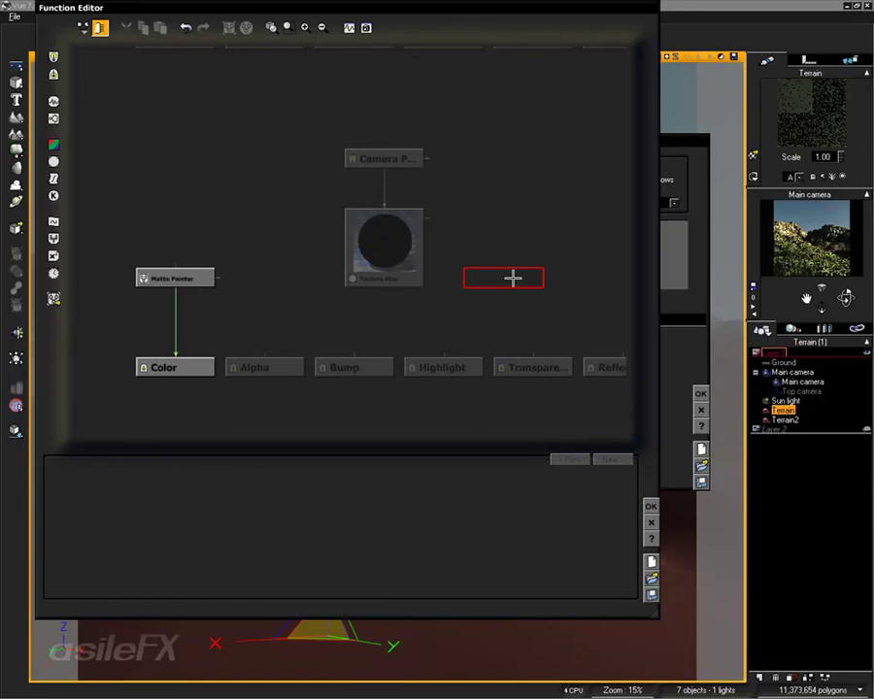
click(378, 225)
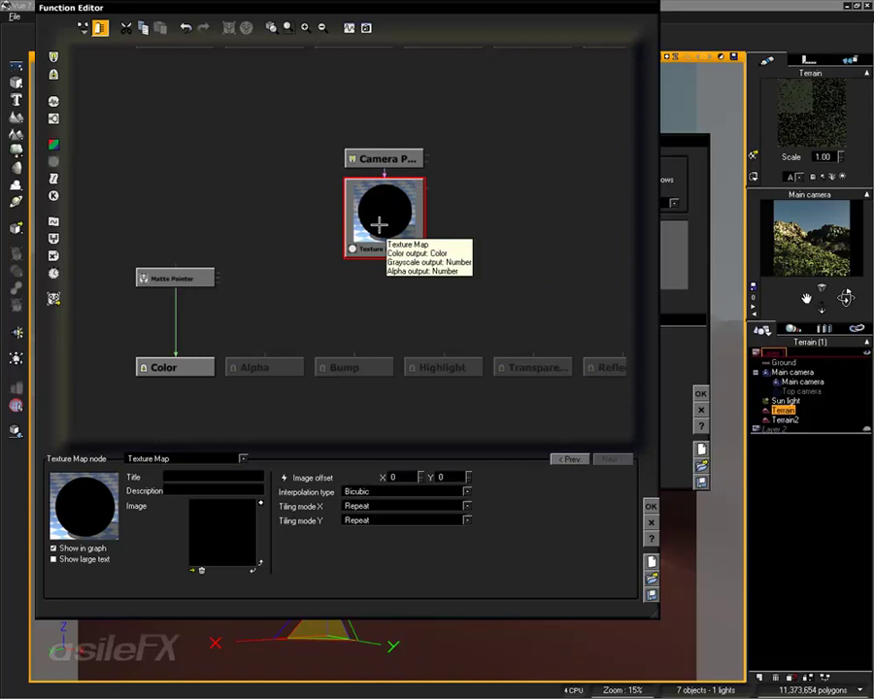
Move the Camera Projection and Texture Map nodes beside the Matte Painter node and compare their settings.
click(238, 224)
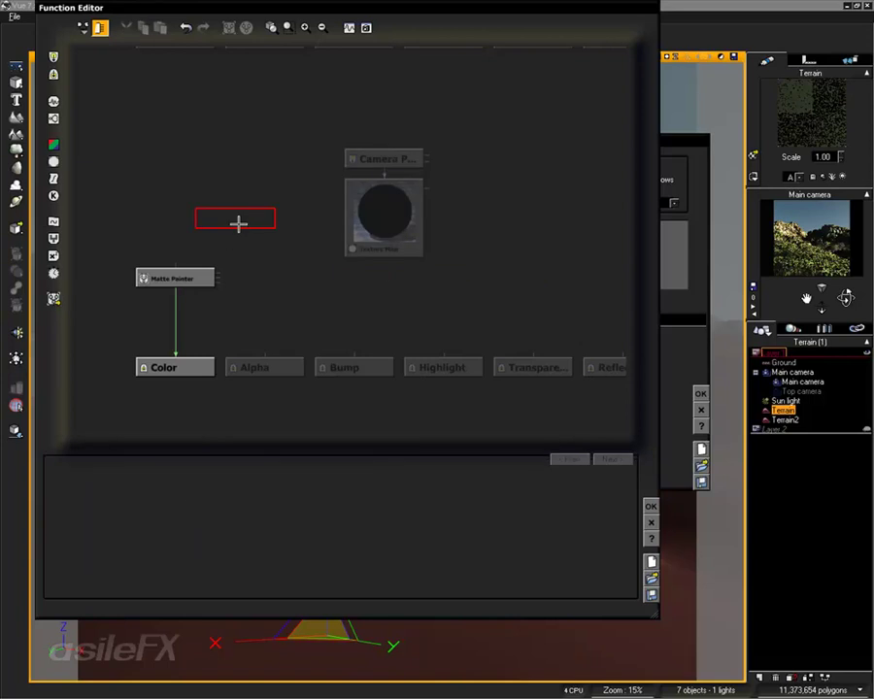
drag(443, 270, 361, 152)
drag(388, 218, 283, 243)
click(366, 249)
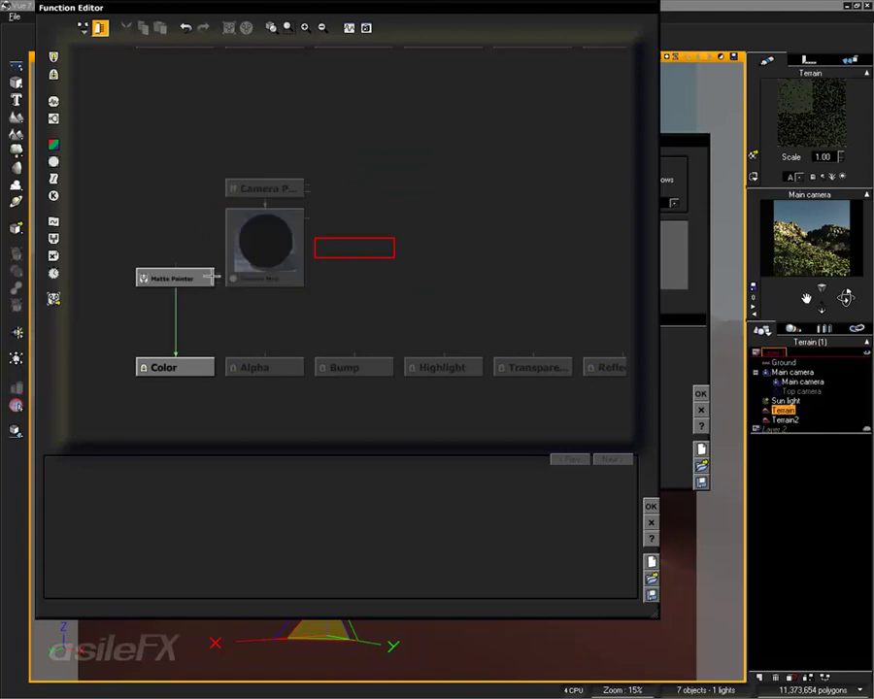
click(211, 278)
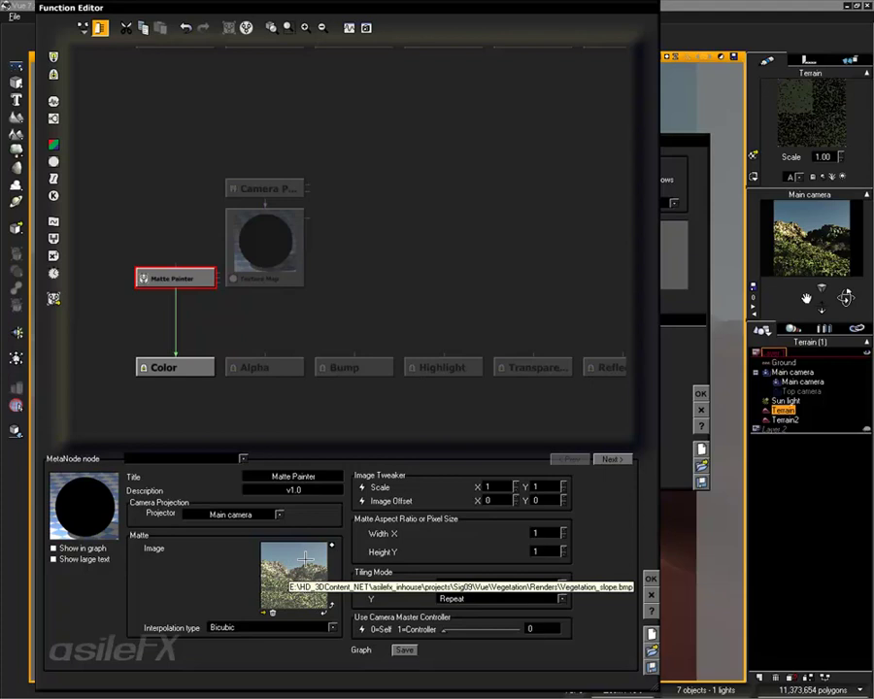
key(Right)
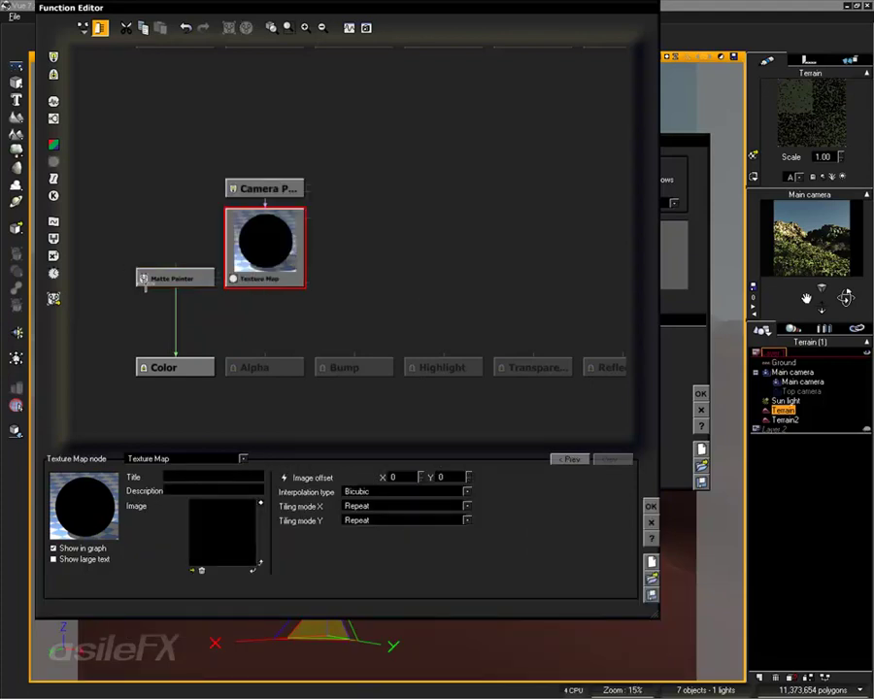
click(155, 279)
mouse_move(175, 290)
mouse_down()
mouse_move(262, 283)
mouse_move(278, 269)
mouse_up()
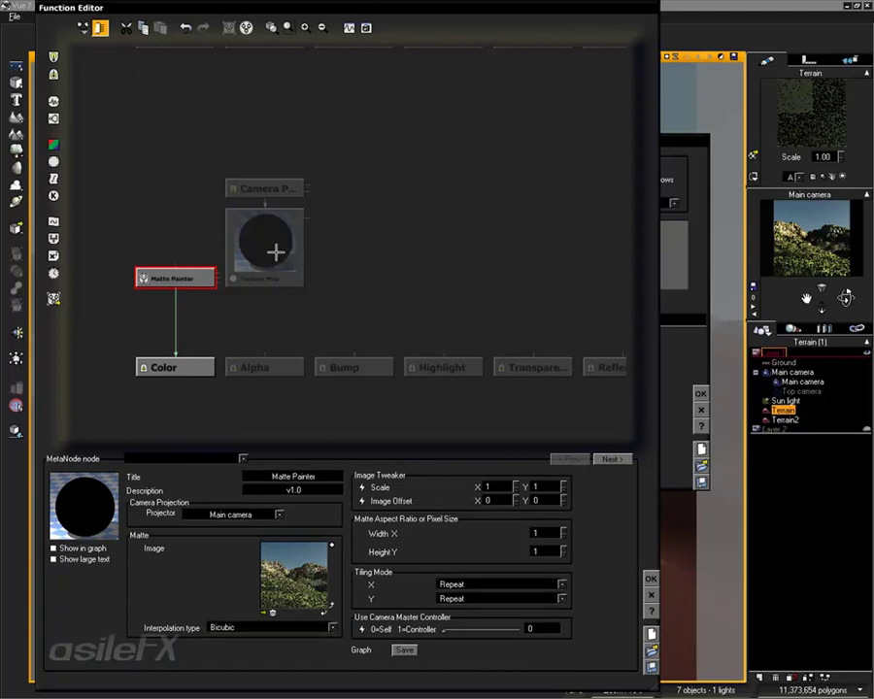
Delete the Camera Projection and Texture Map nodes, and accept the function and the Lush Terrain material.
click(277, 266)
drag(367, 283, 292, 172)
key(Delete)
click(176, 279)
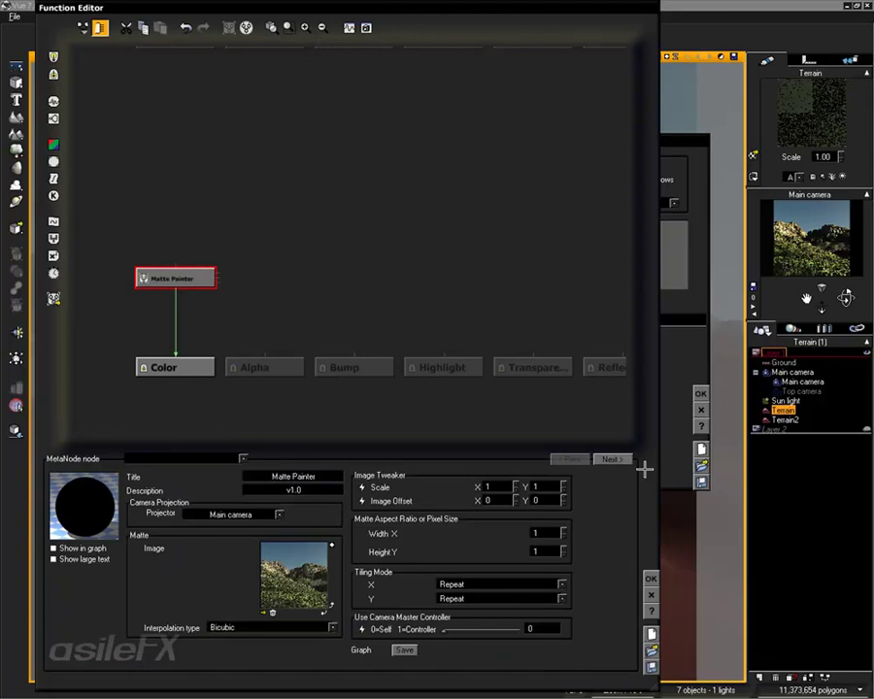
click(649, 580)
click(700, 392)
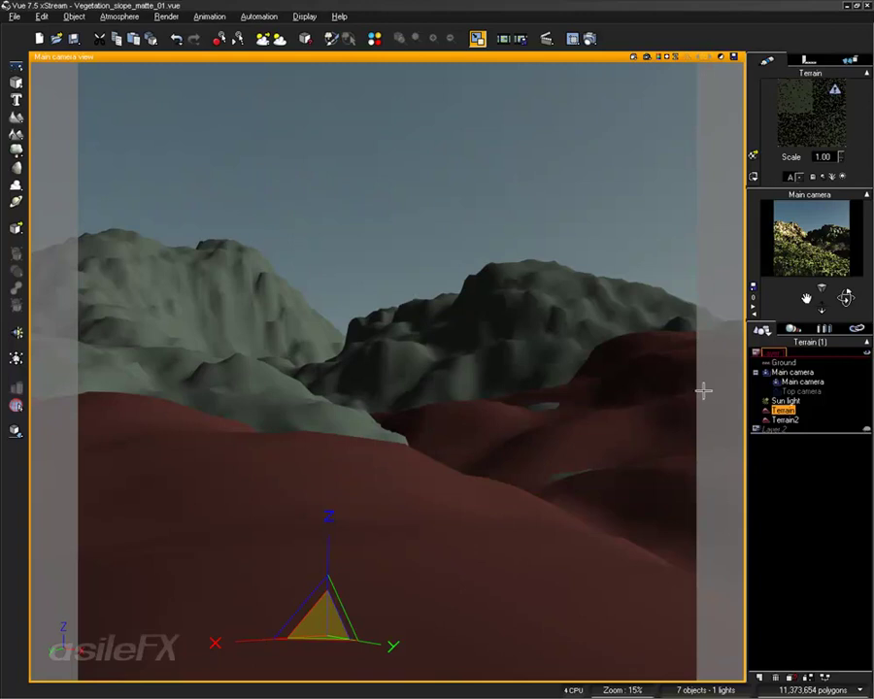
Review the color function and effects settings of Terrain2's Rocky Terrain material, and close the material without changes.
click(785, 420)
double_click(793, 109)
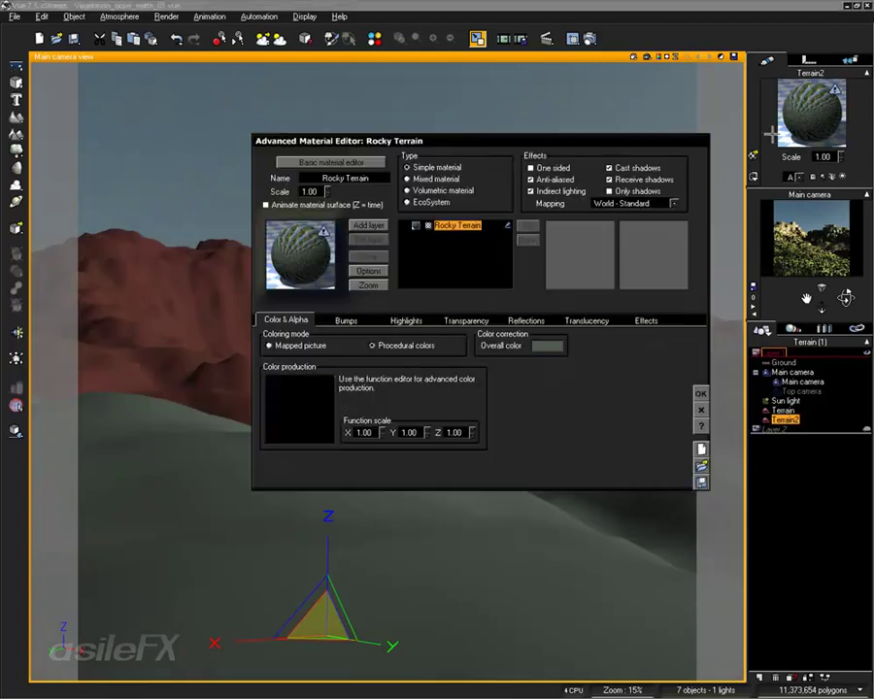
right_click(323, 395)
click(338, 401)
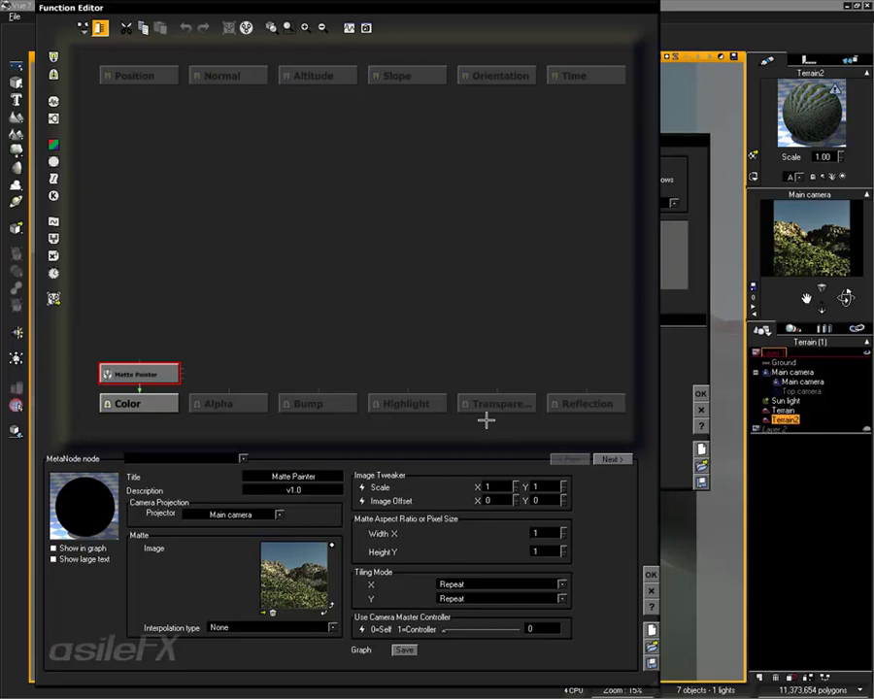
click(651, 574)
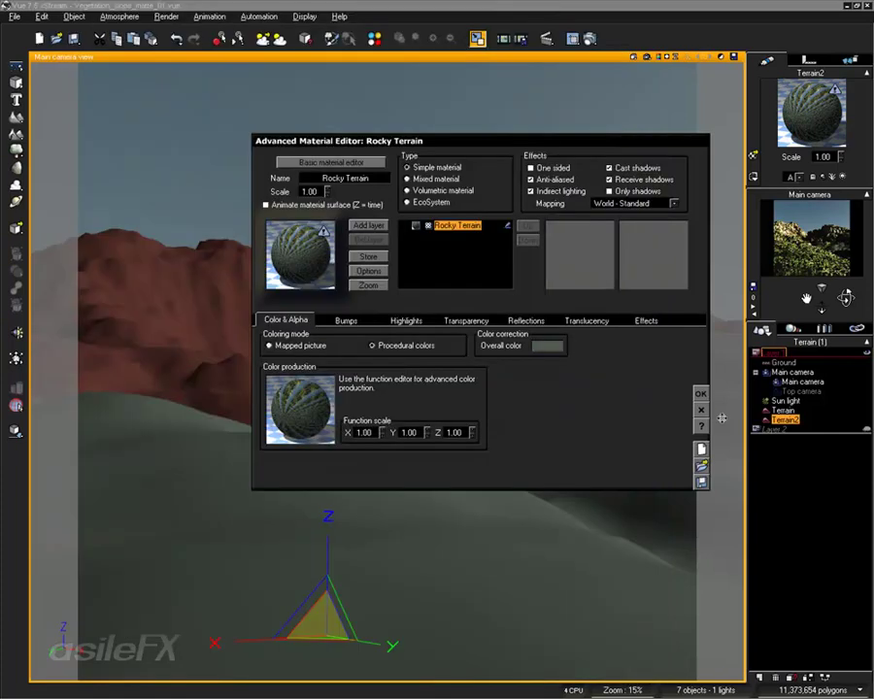
click(648, 320)
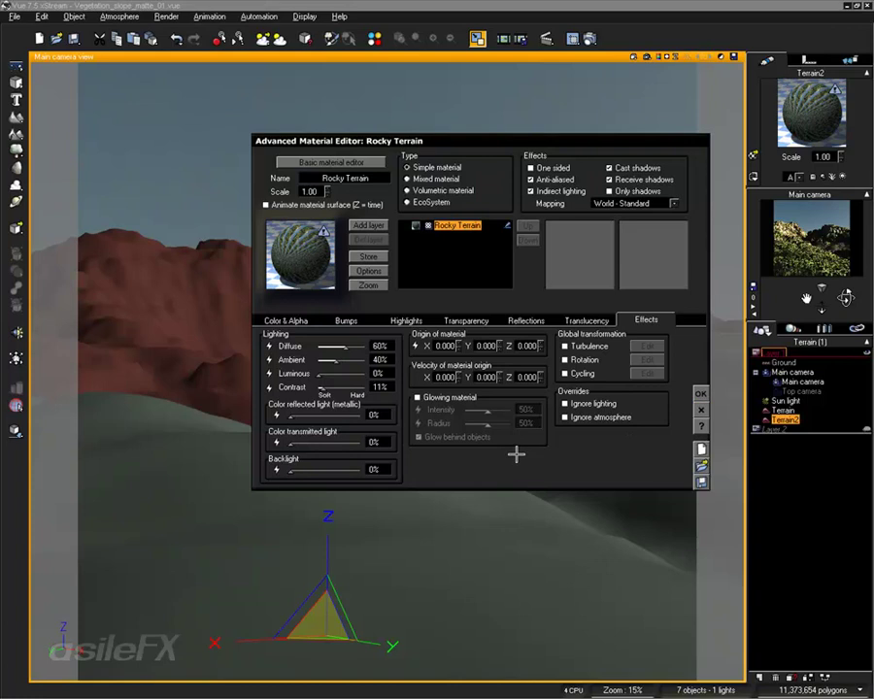
click(701, 410)
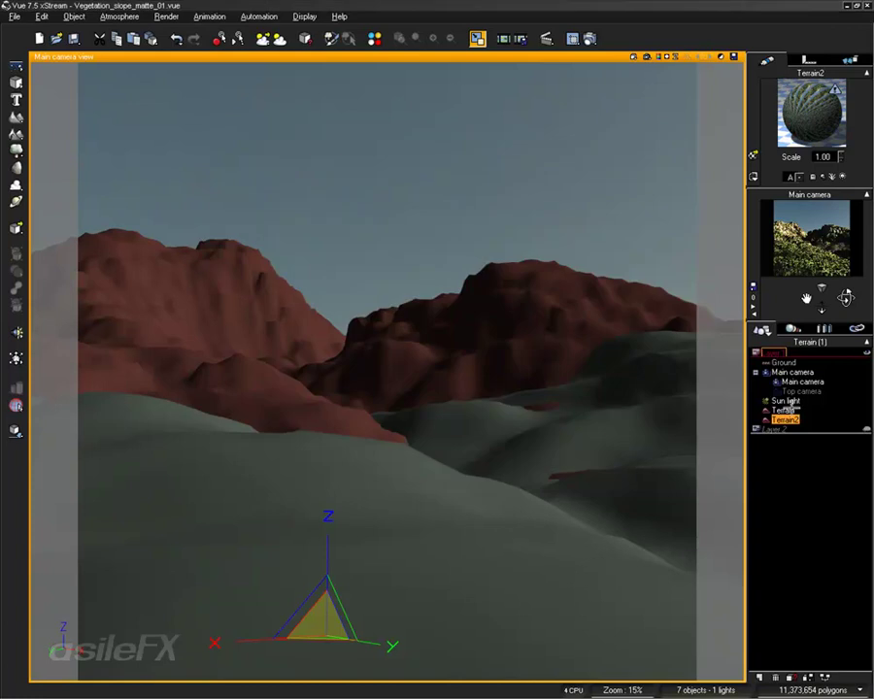
Review the lighting effects of Terrain's Lush Terrain material, close it without changes, and deselect the terrain.
click(802, 410)
double_click(796, 126)
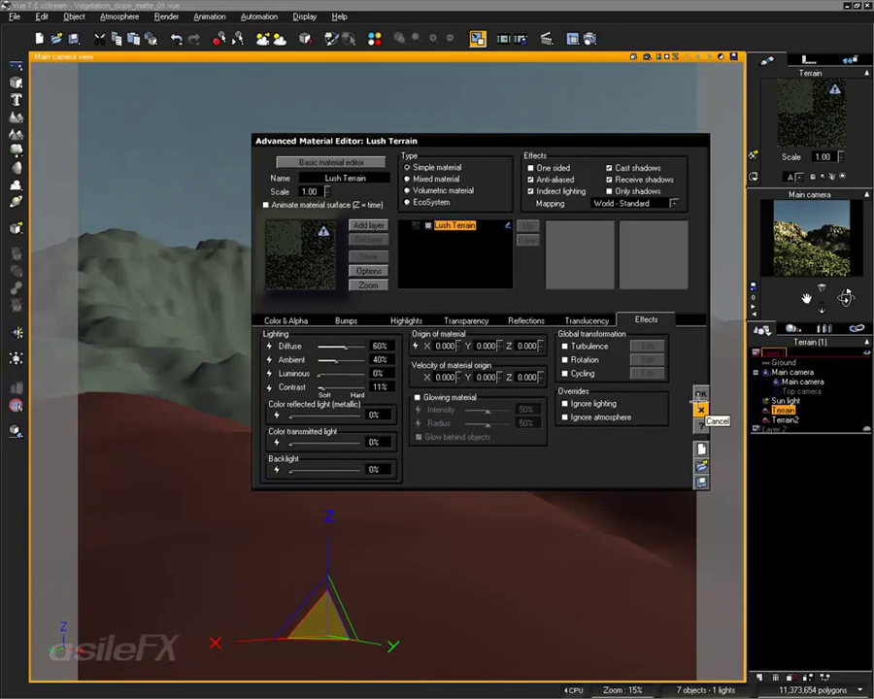
click(699, 406)
click(794, 499)
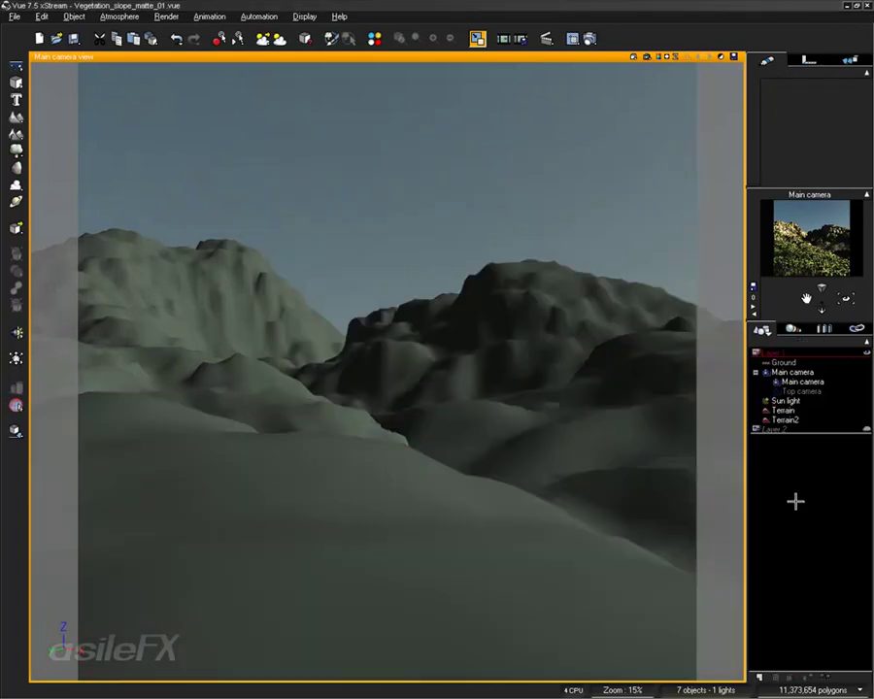
Render the main camera view to inspect the projected terrain textures, and check the atmosphere settings.
click(637, 56)
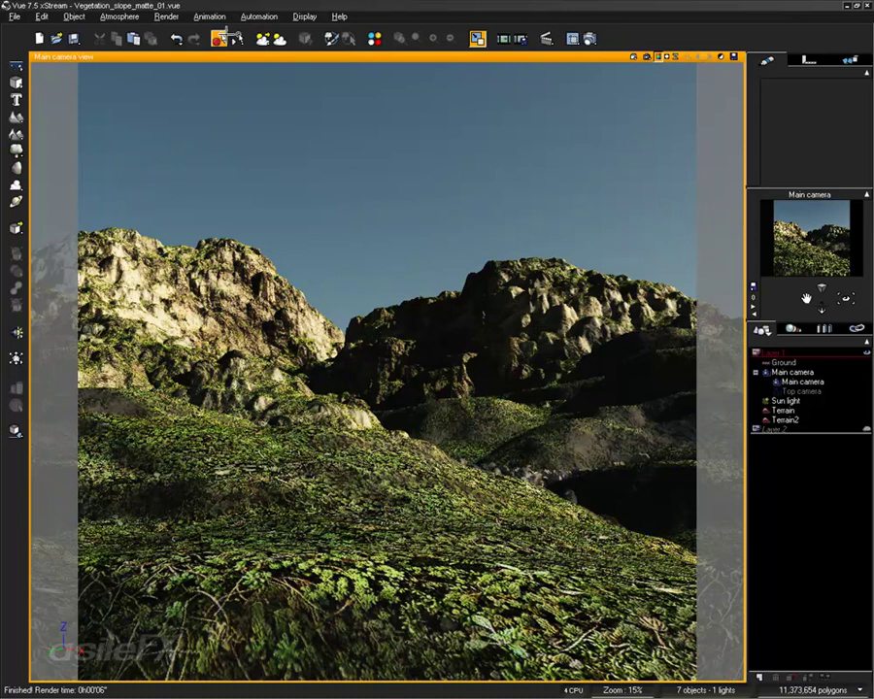
click(114, 15)
click(135, 71)
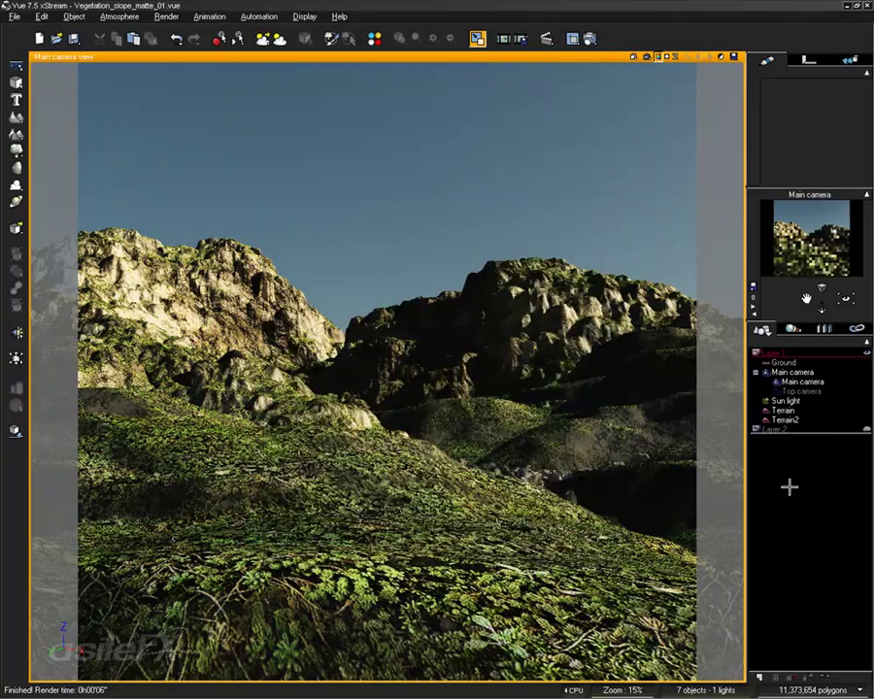
Enable Ignore lighting and Ignore atmosphere for Terrain's Lush Terrain material and accept the change.
click(784, 410)
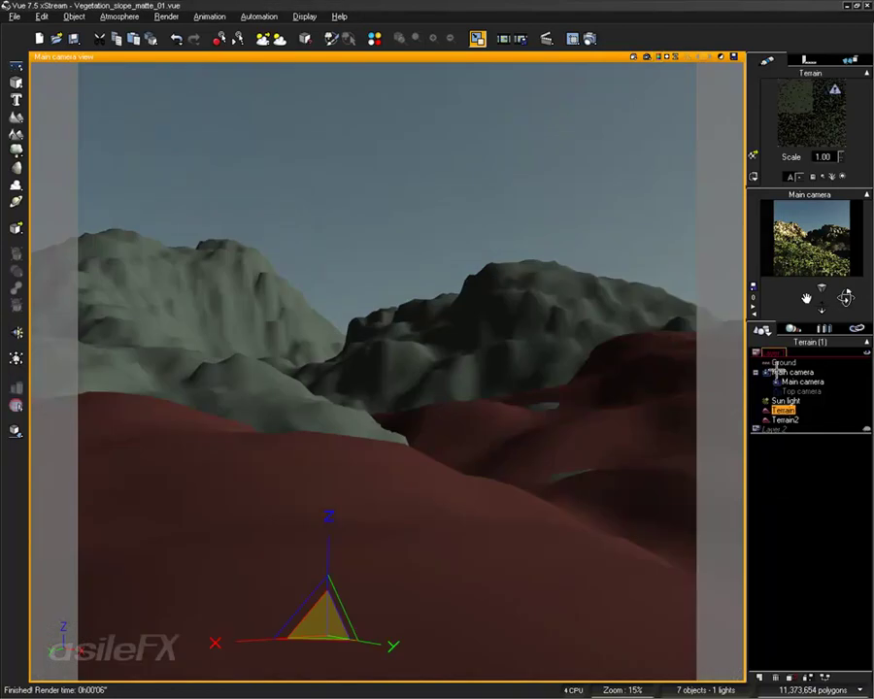
double_click(801, 117)
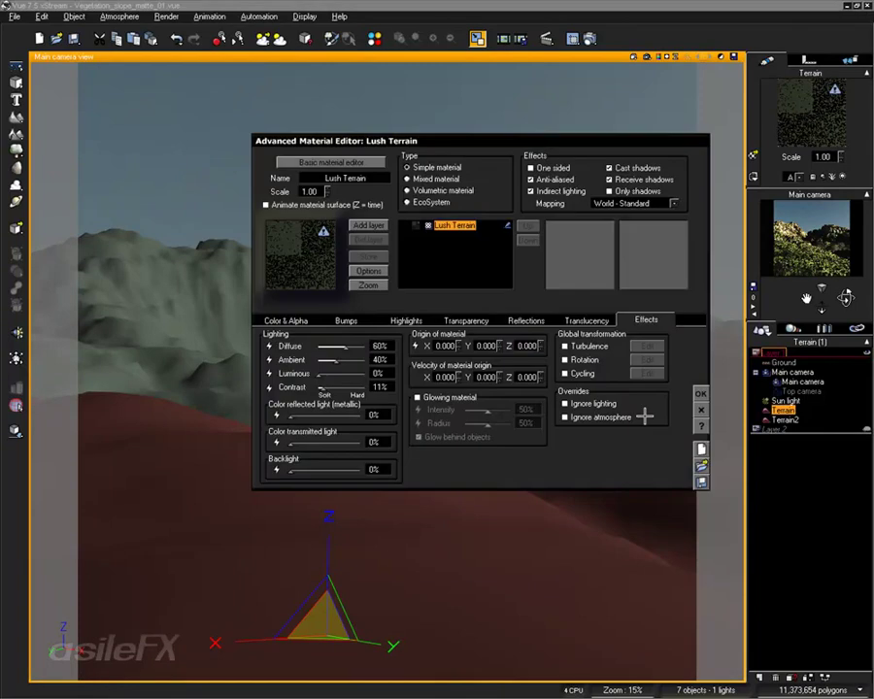
click(567, 403)
click(594, 418)
click(700, 393)
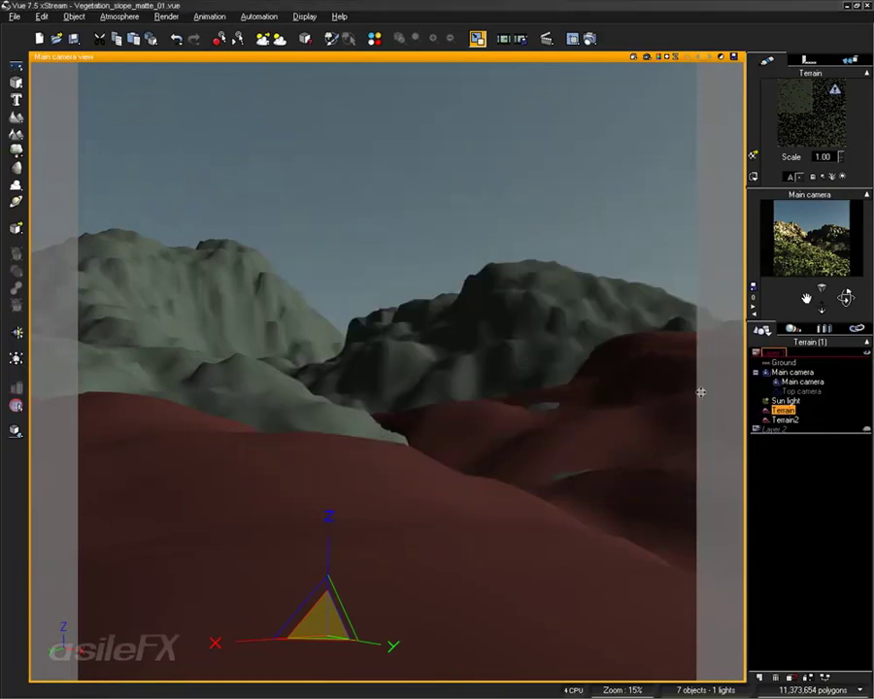
Enable Ignore lighting and Ignore atmosphere for Terrain2's Rocky Terrain material, and render the main camera view.
click(784, 419)
double_click(806, 118)
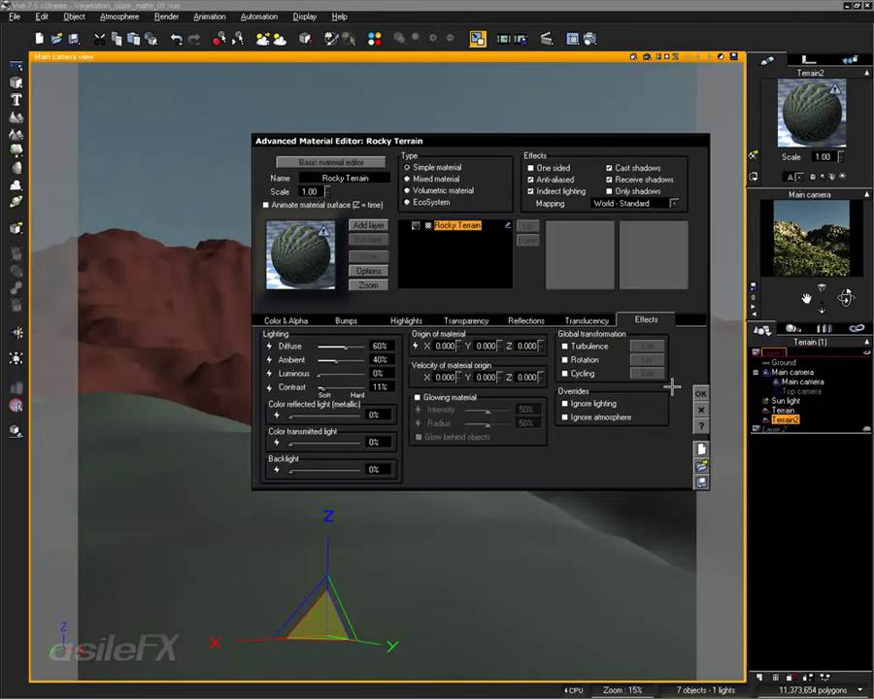
click(568, 403)
click(602, 418)
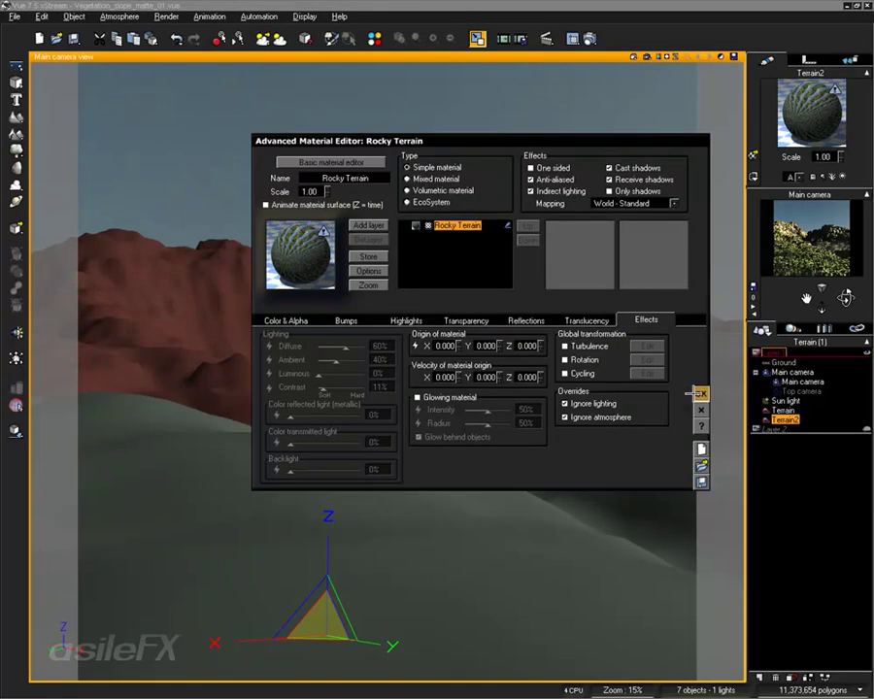
click(700, 393)
click(648, 56)
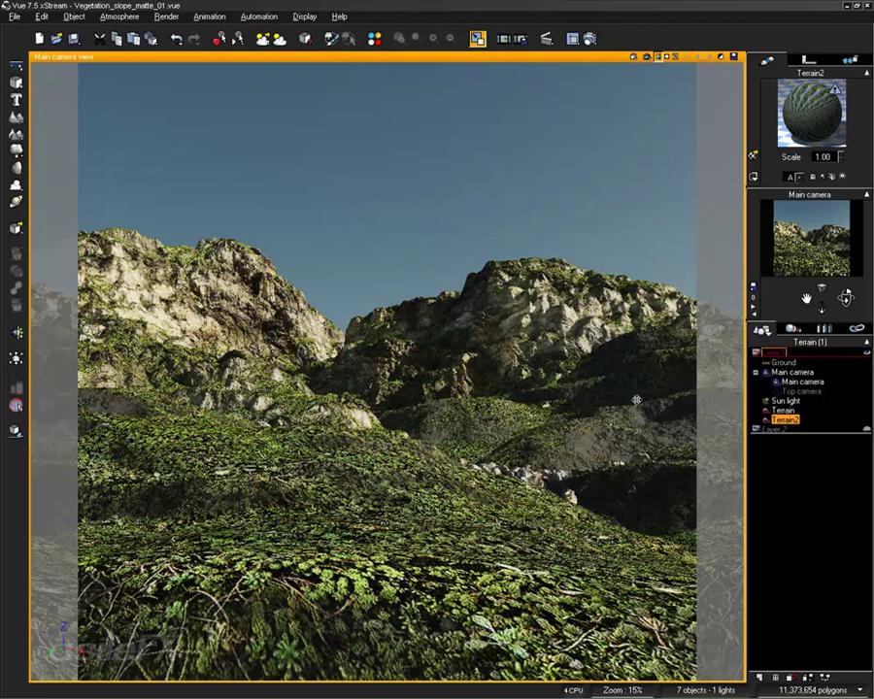
click(816, 493)
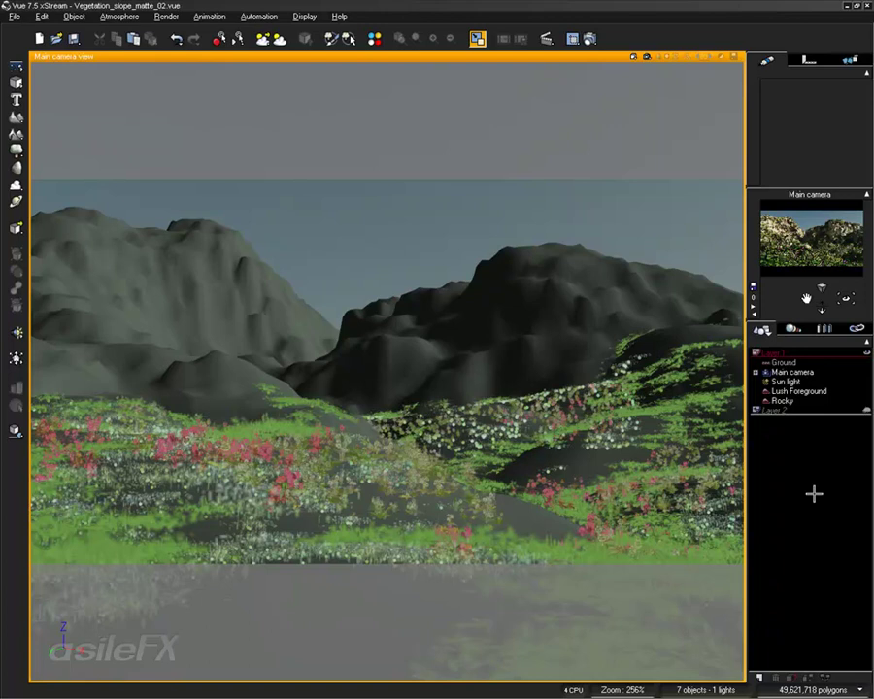
Examine the layers of Lush Foreground's Lush Terrain material and the plant species in its Lush Eco population.
click(798, 392)
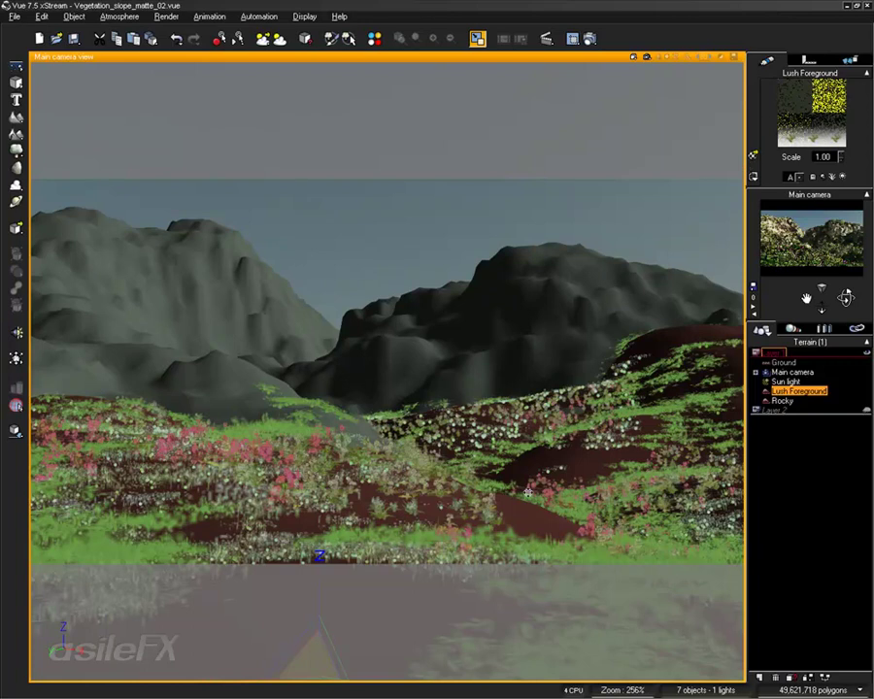
double_click(791, 121)
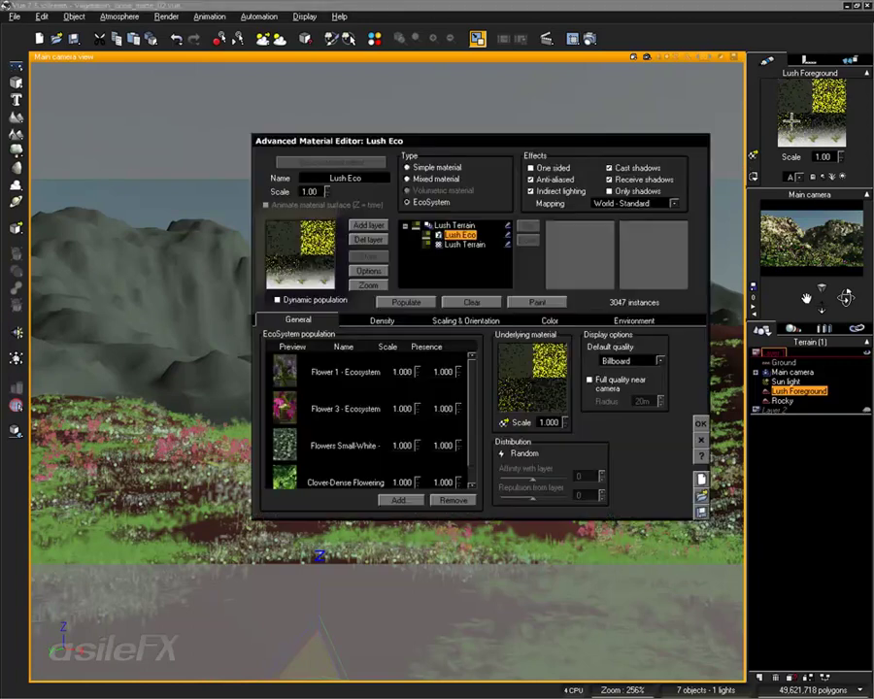
click(456, 245)
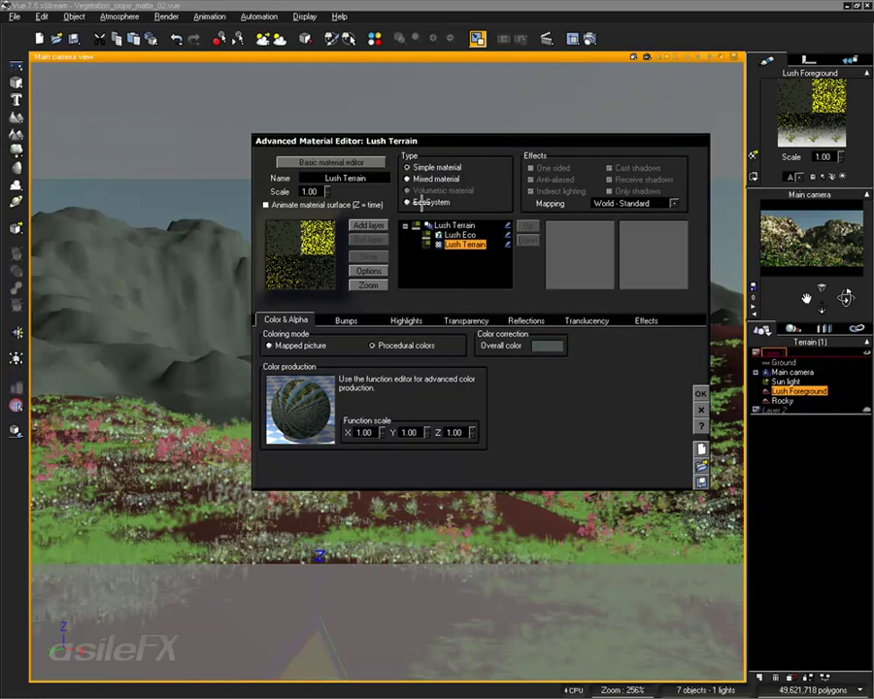
click(460, 235)
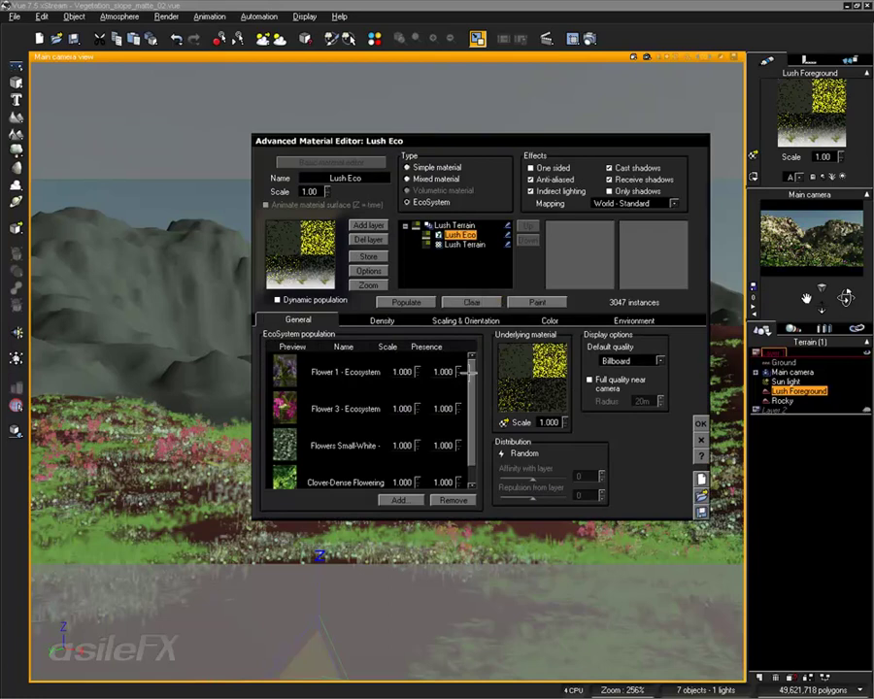
drag(469, 389, 470, 372)
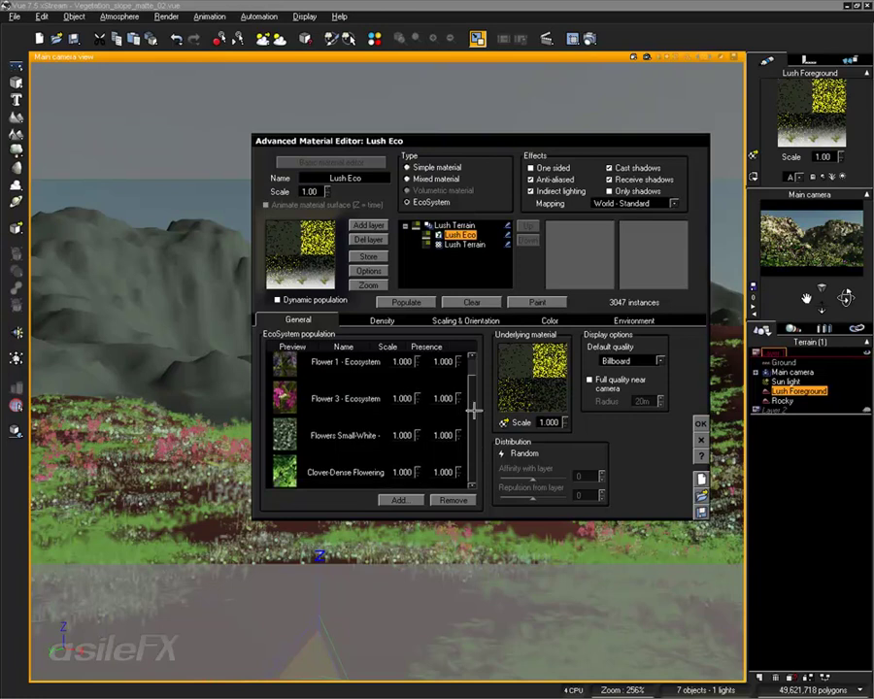
drag(471, 393, 471, 399)
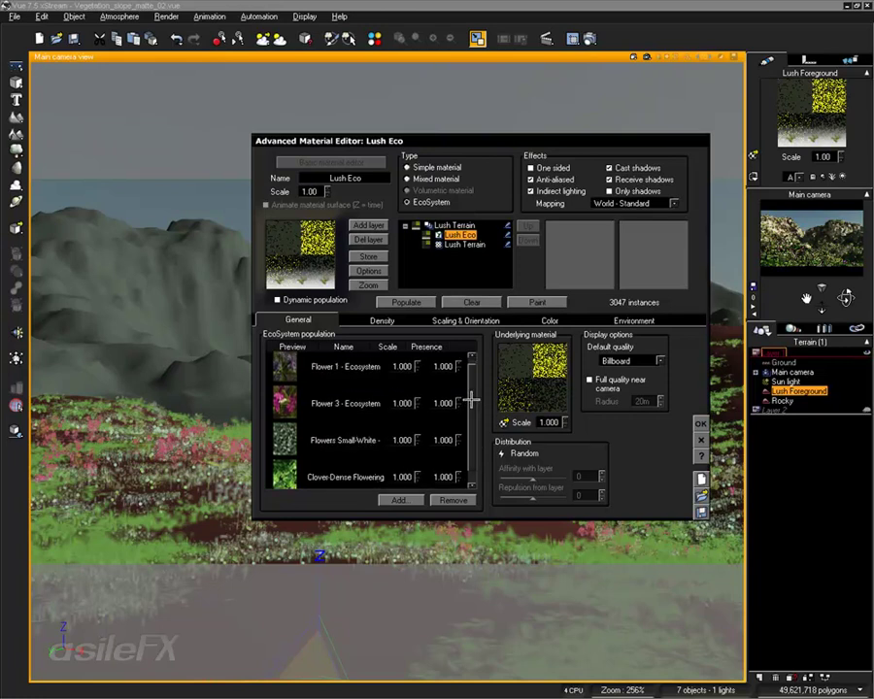
Review the density and environment constraints of the Lush Eco layer, close the material, and deselect the terrain.
click(377, 319)
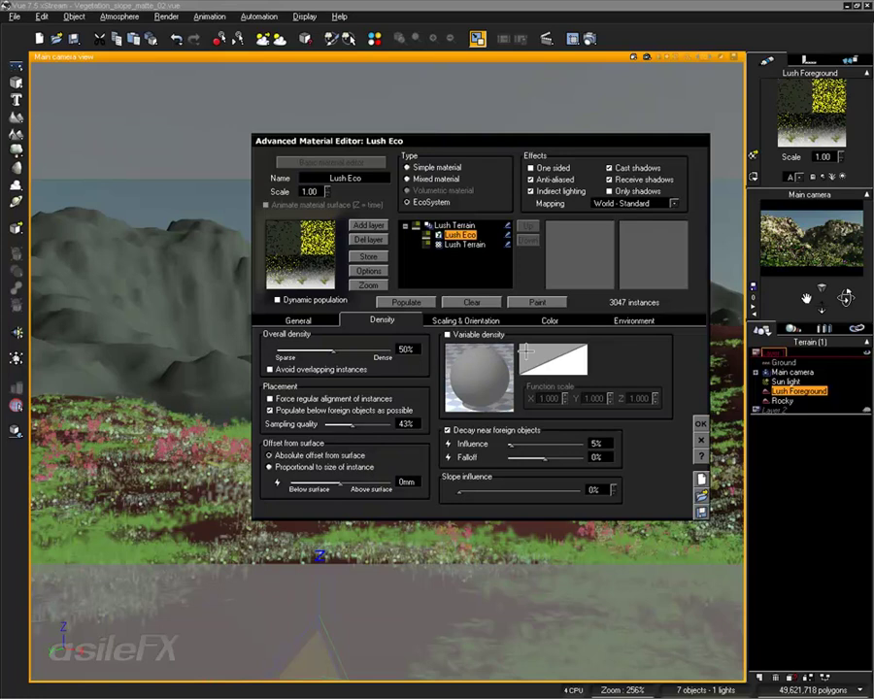
click(637, 320)
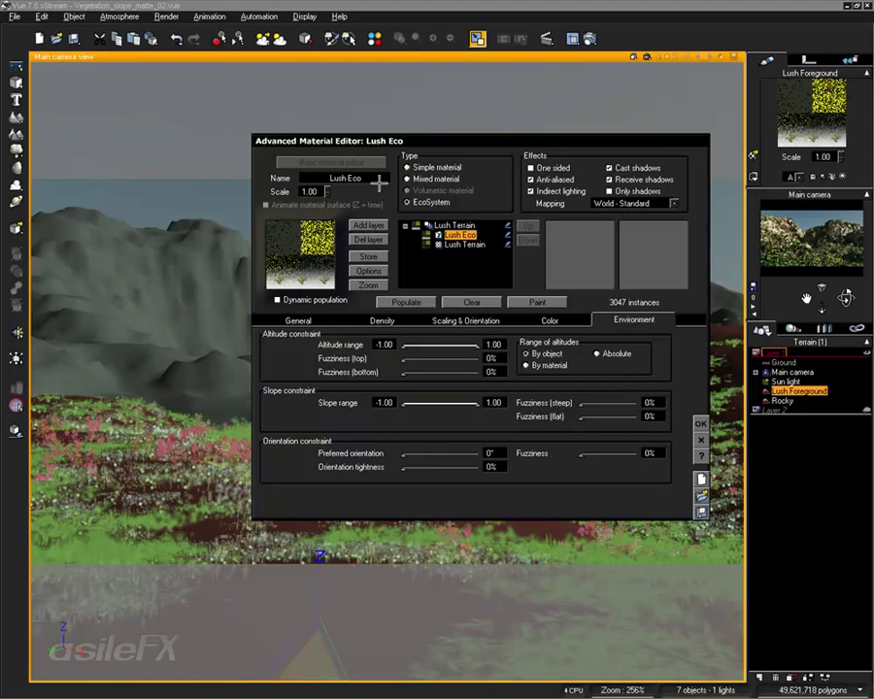
drag(377, 141, 413, 74)
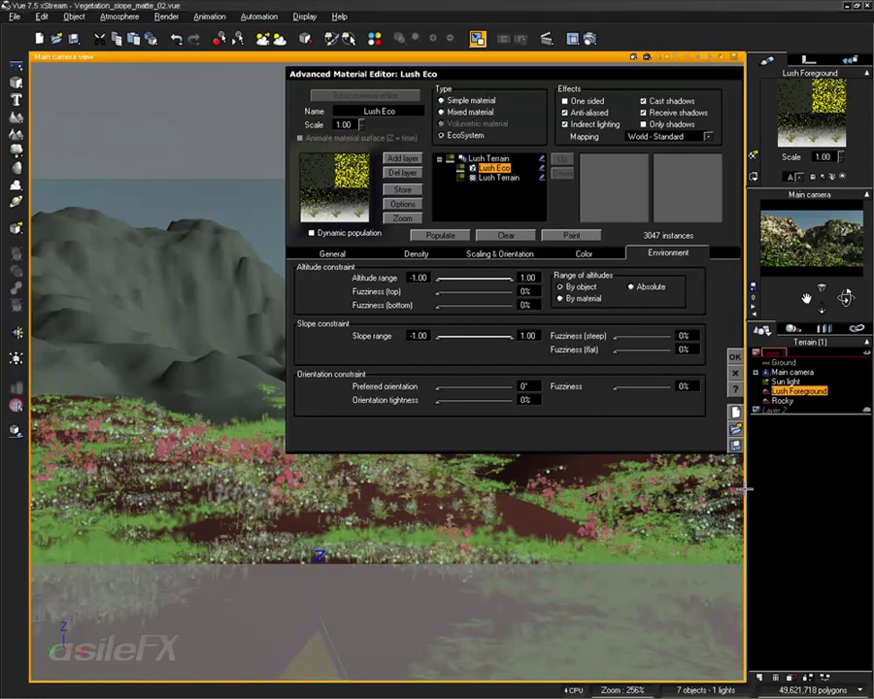
click(772, 484)
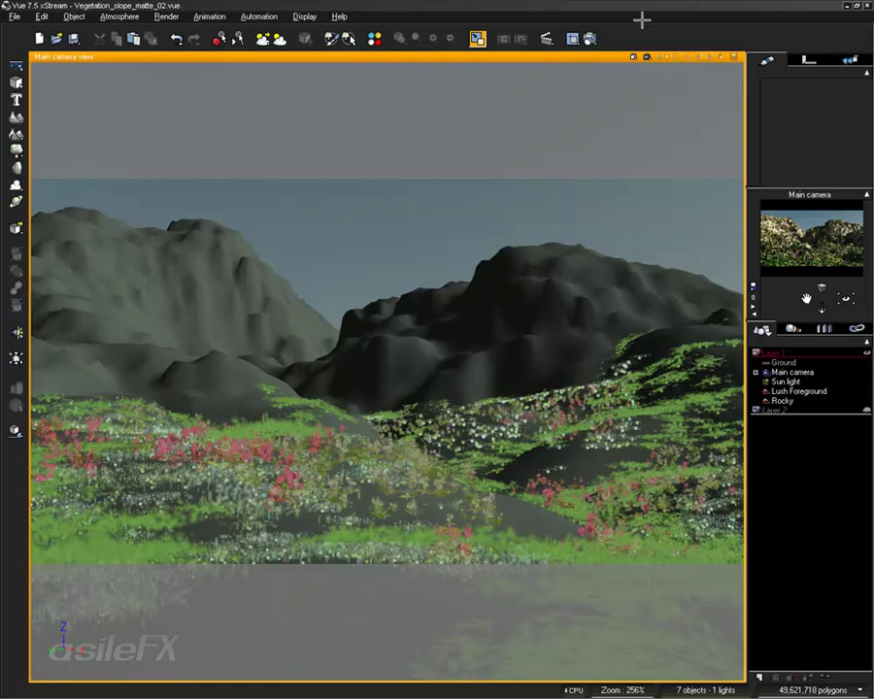
Render the main camera view with the planted flowers, and check the color settings of Rocky's Rocky Terrain material.
click(644, 56)
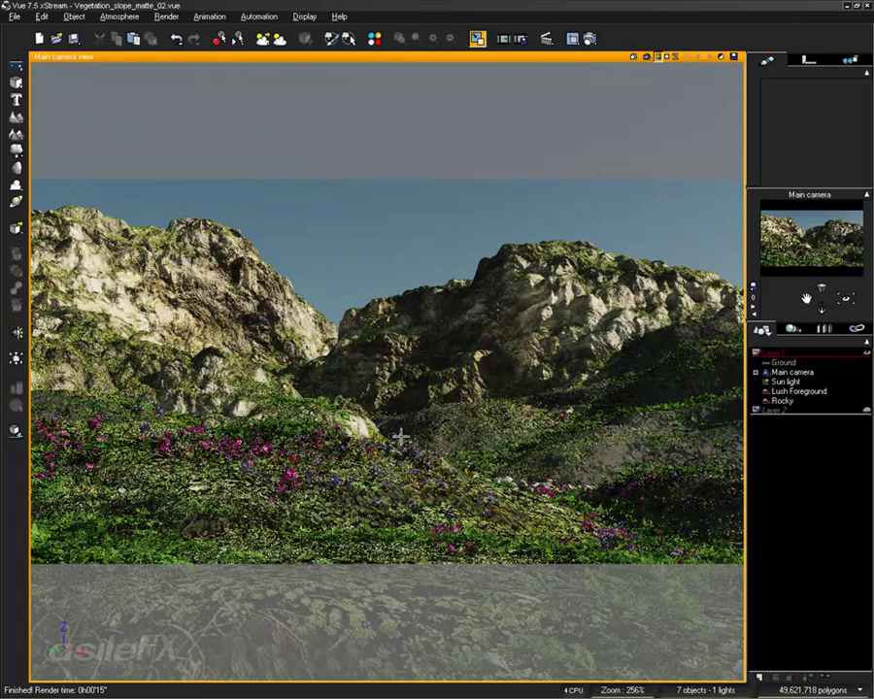
click(781, 401)
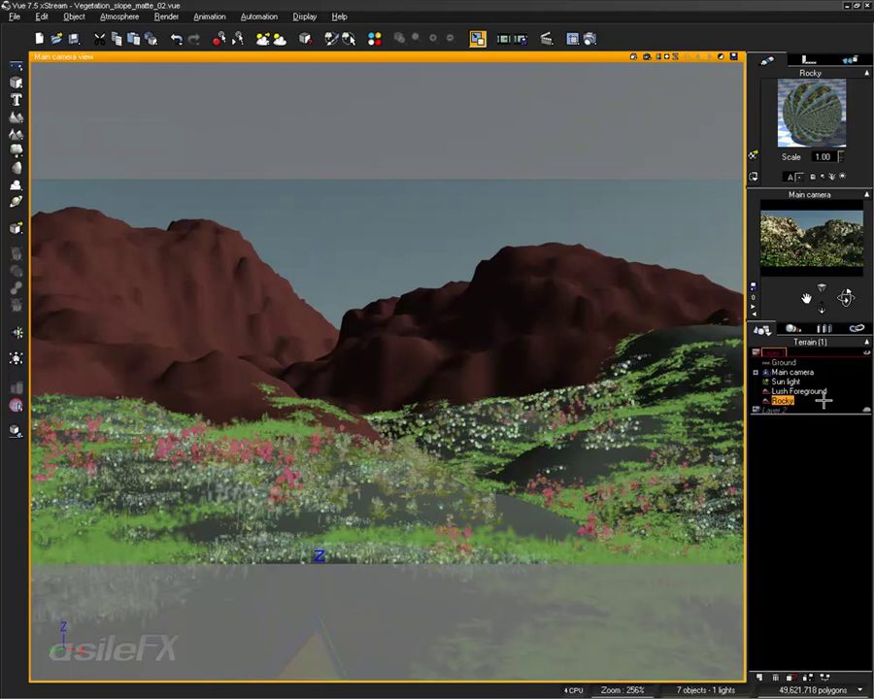
double_click(821, 132)
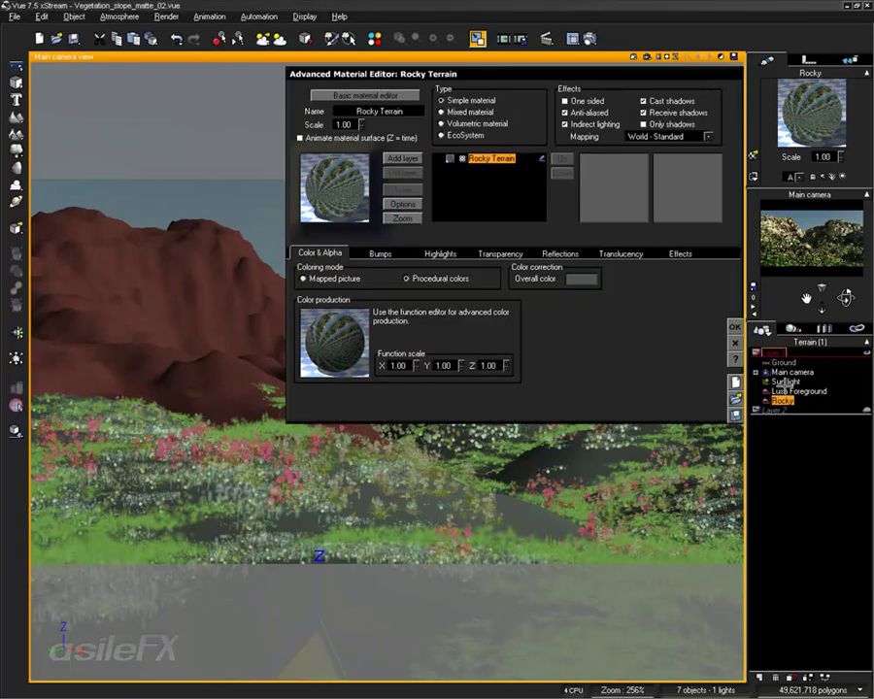
click(735, 327)
Review Lush Foreground's EcoSystem population, the options for adding species and the density settings, close without changes, and deselect the terrain.
click(823, 393)
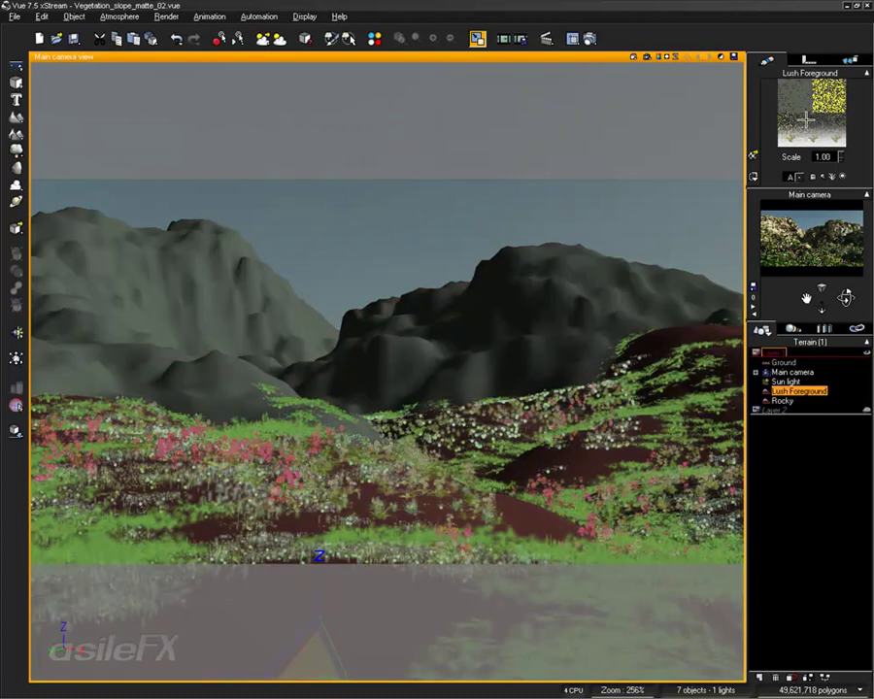
double_click(806, 120)
click(332, 253)
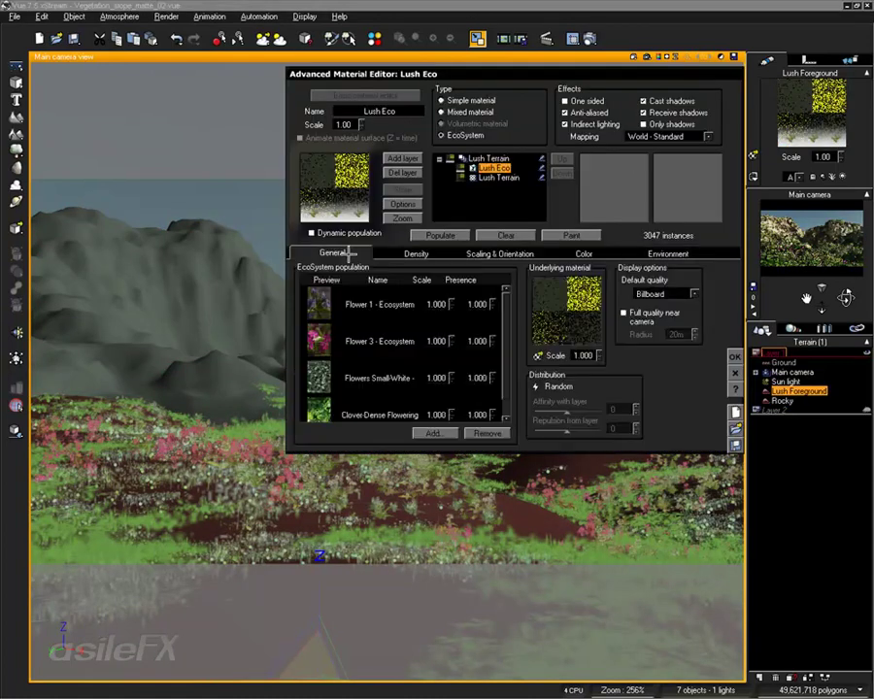
click(439, 433)
click(375, 460)
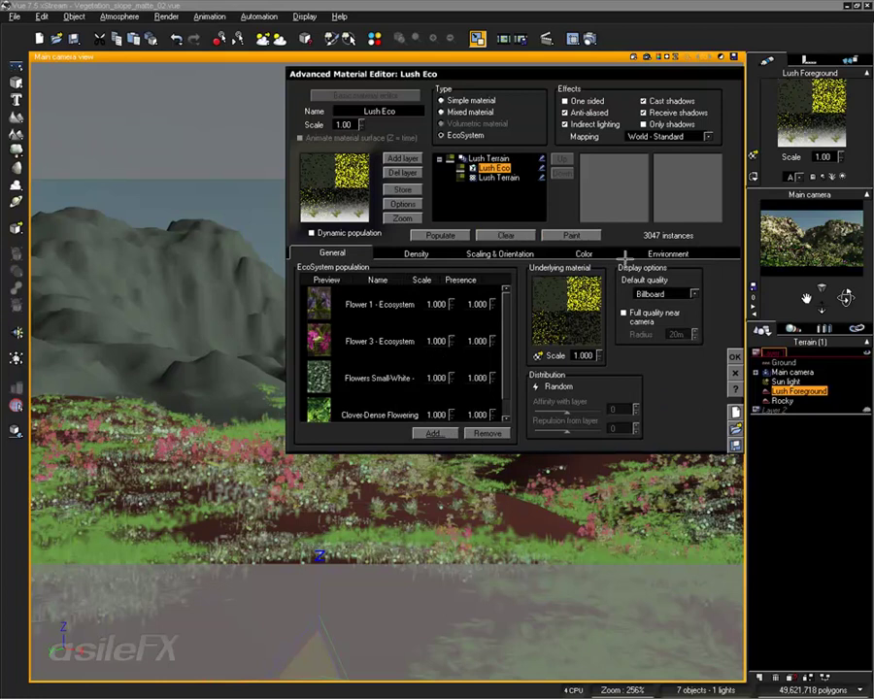
click(417, 253)
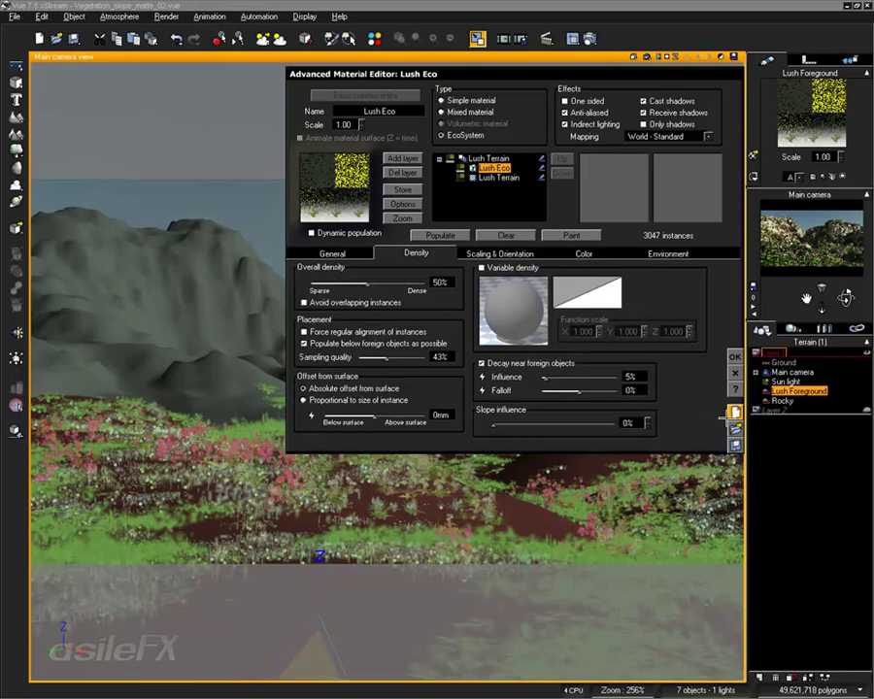
click(735, 374)
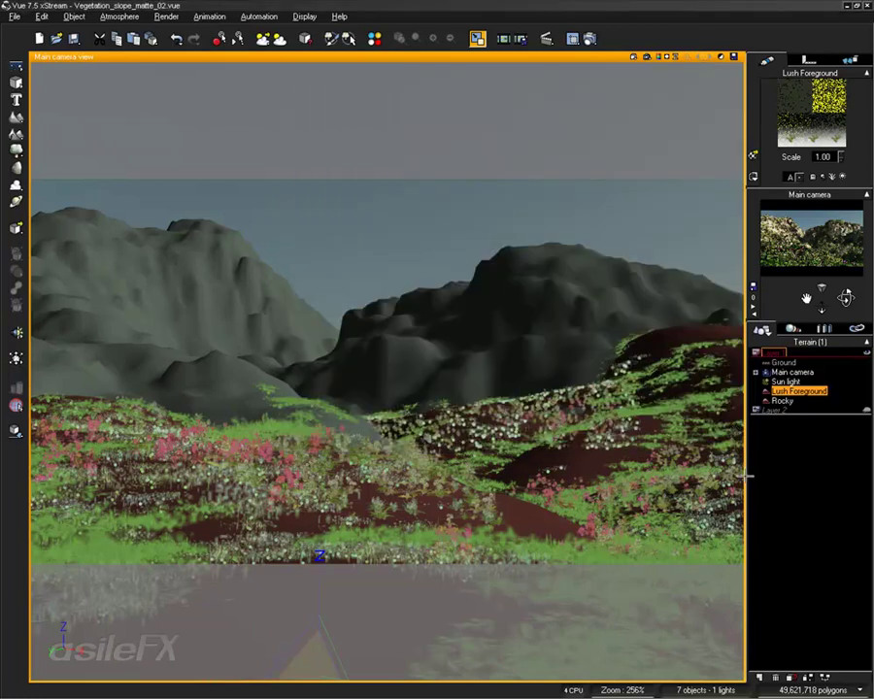
click(806, 475)
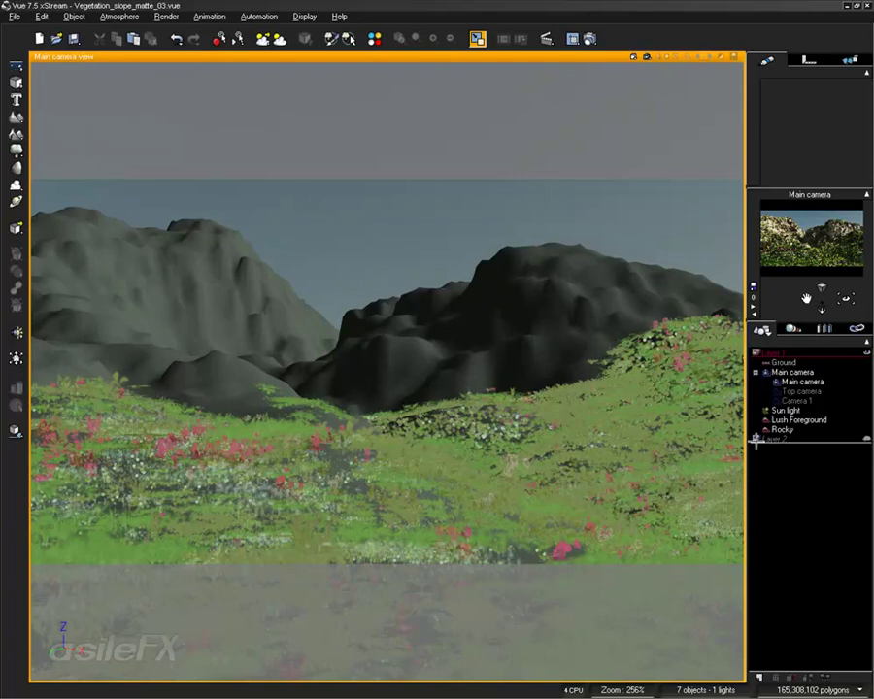
In the Vegetation_slope_matte_03 scene, review the Lush Eco population and density of Lush Foreground, and close the material without changes.
click(789, 421)
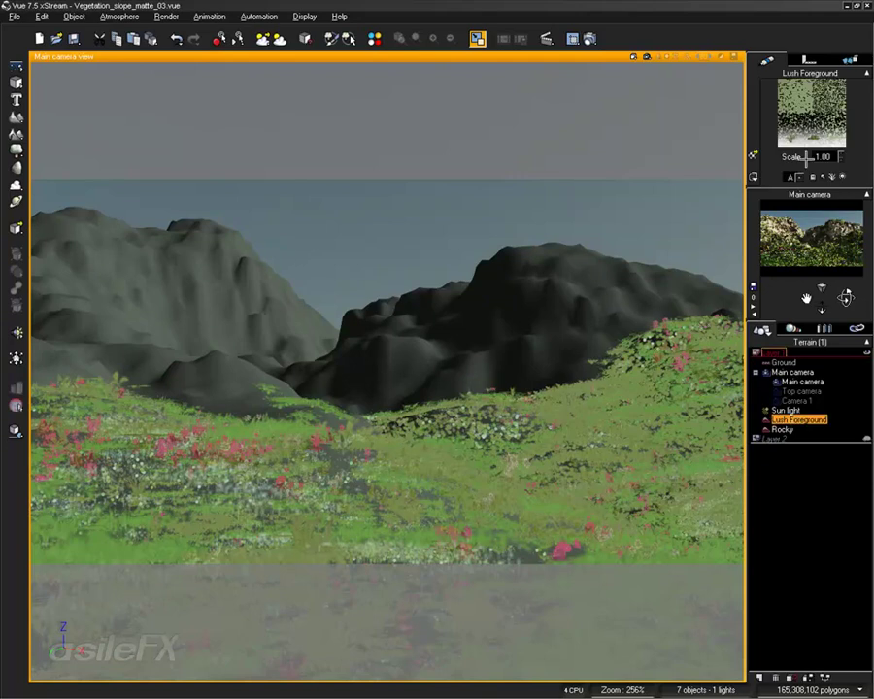
double_click(813, 117)
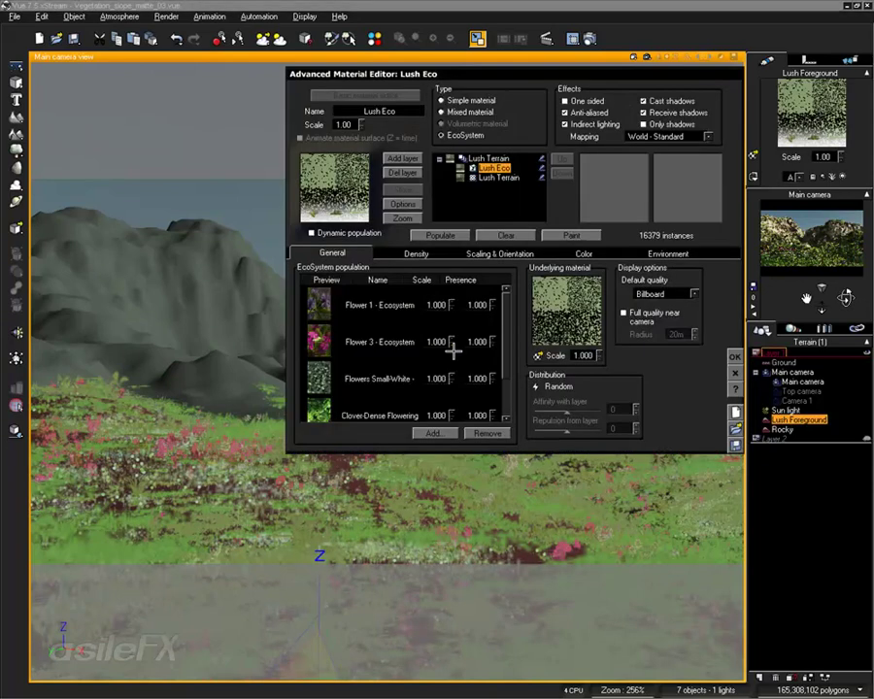
drag(504, 297, 511, 325)
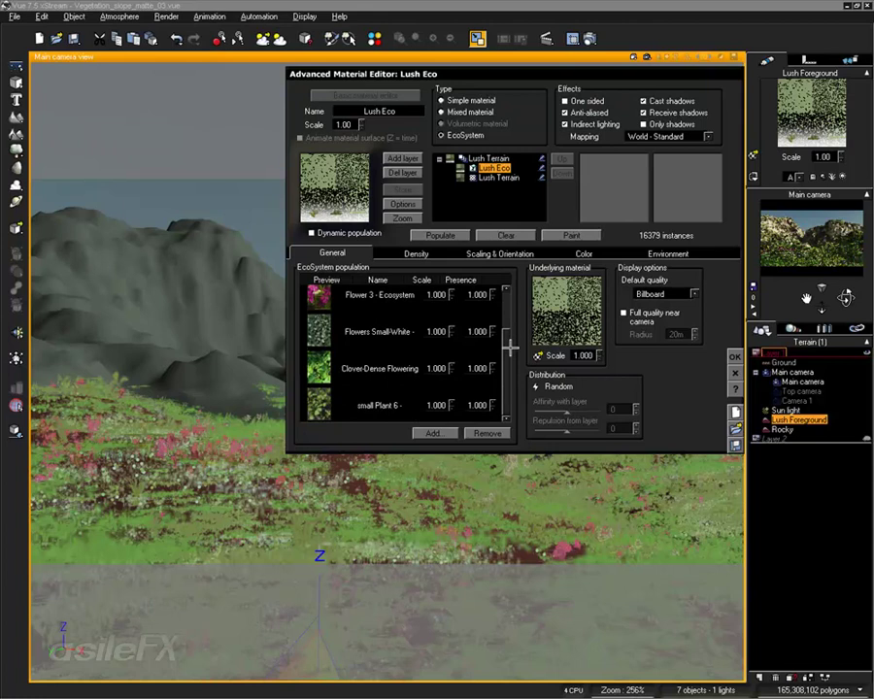
click(433, 254)
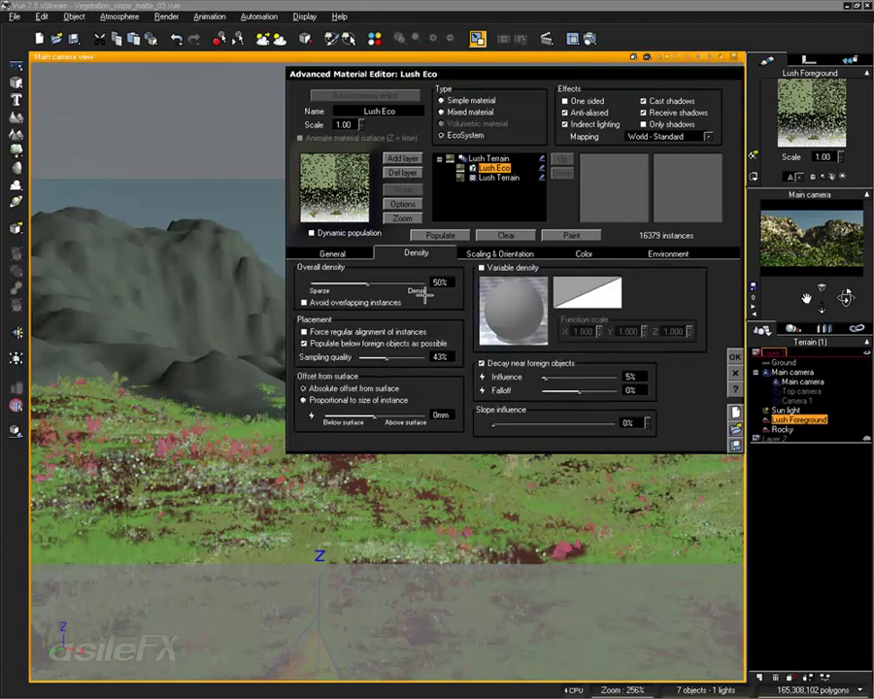
click(731, 370)
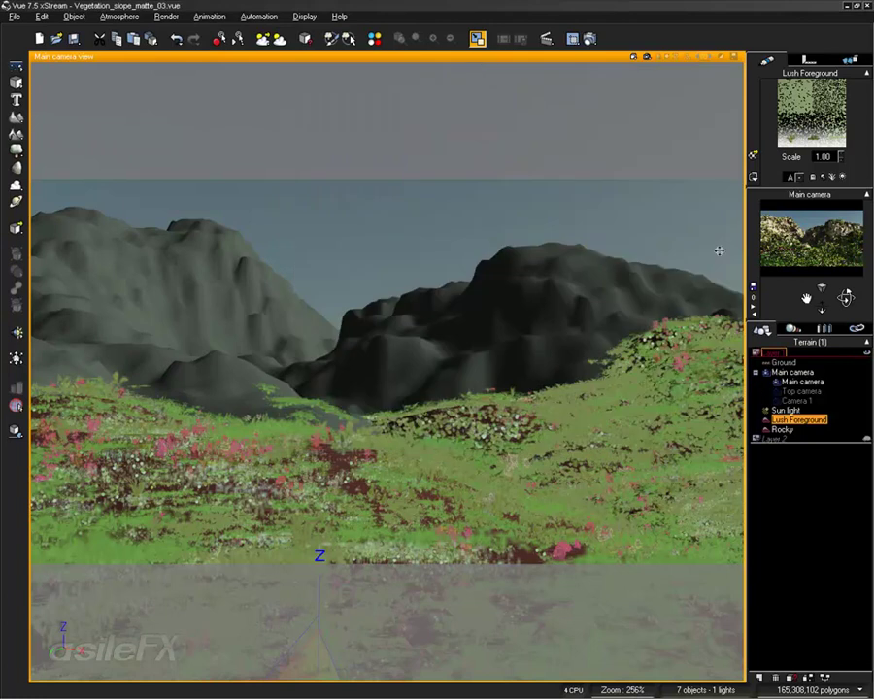
Show all four views and inspect how the plants are distributed over the foreground terrain in the top view.
double_click(414, 60)
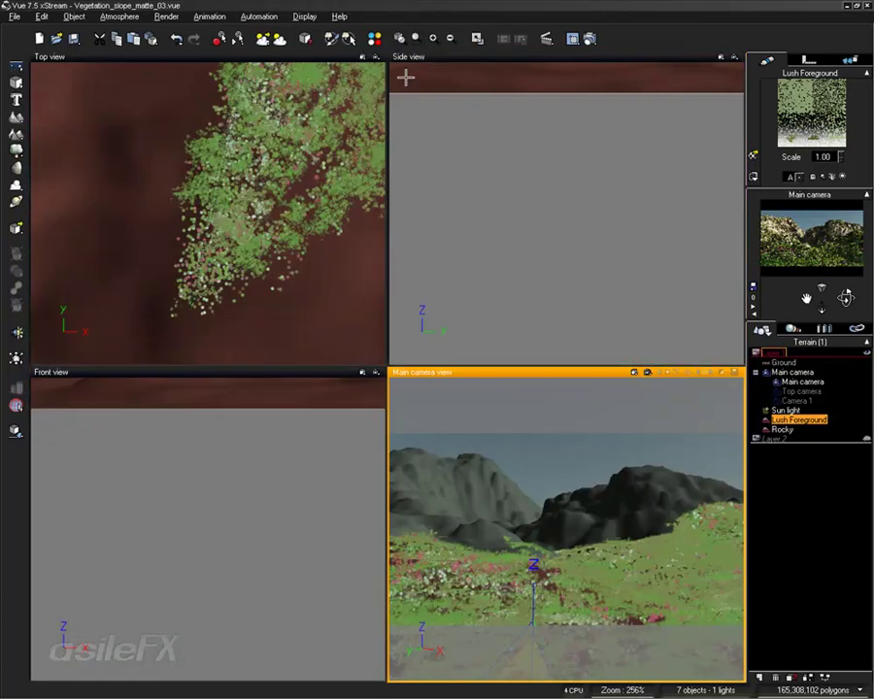
right_drag(325, 161, 261, 291)
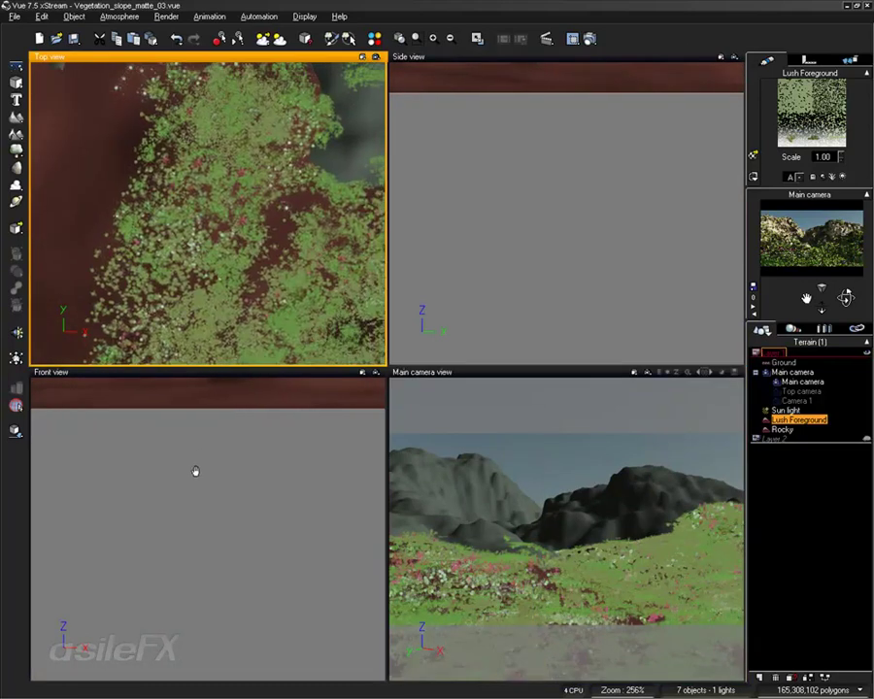
scroll(263, 250, down, 8)
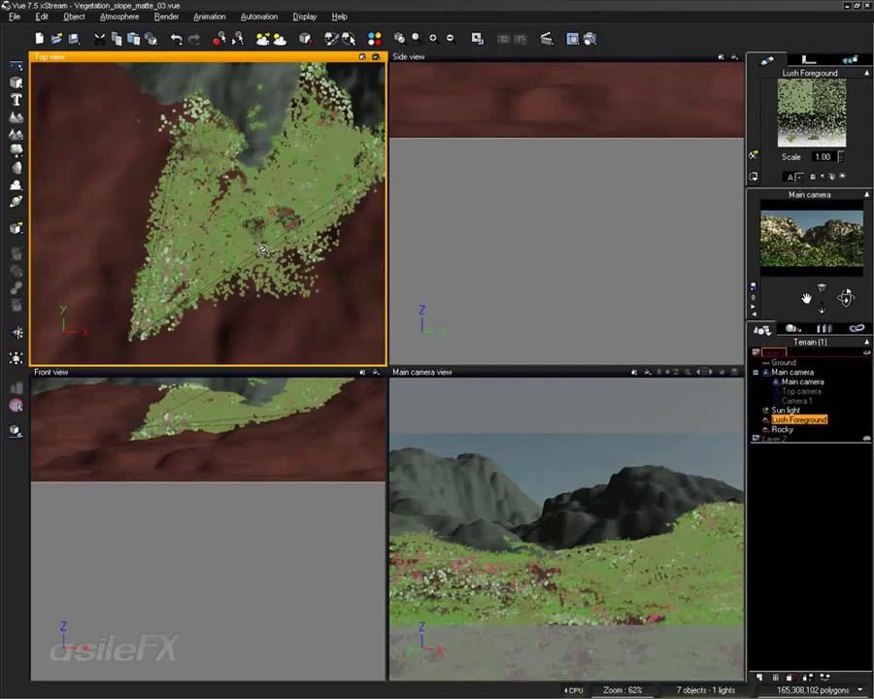
right_drag(306, 173, 293, 198)
scroll(299, 260, up, 8)
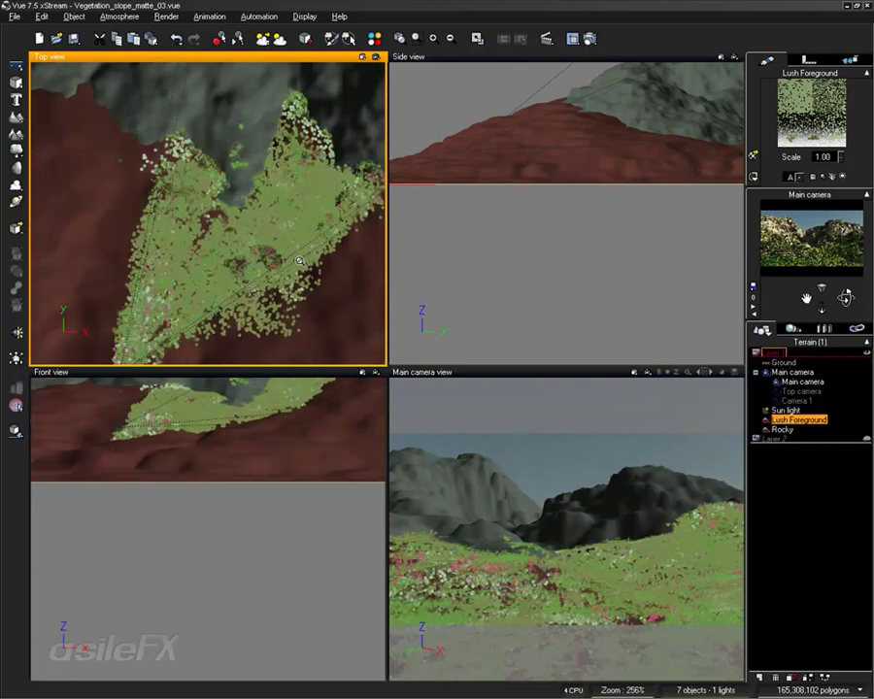
right_drag(284, 212, 300, 133)
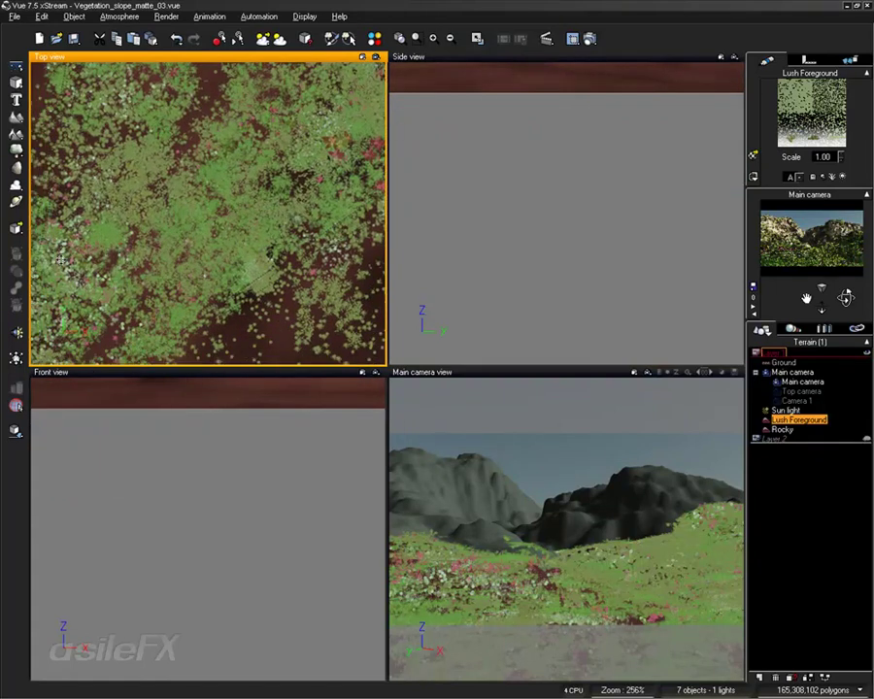
Open the EcoSystem Painter from Lush Foreground's Lush Eco material and look through the species it offers for painting.
double_click(801, 112)
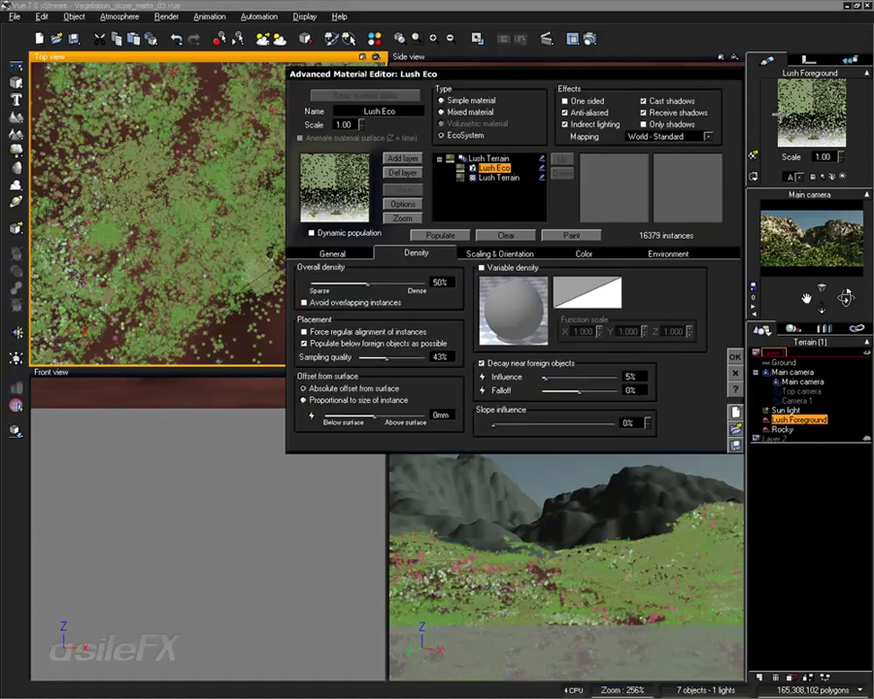
click(332, 250)
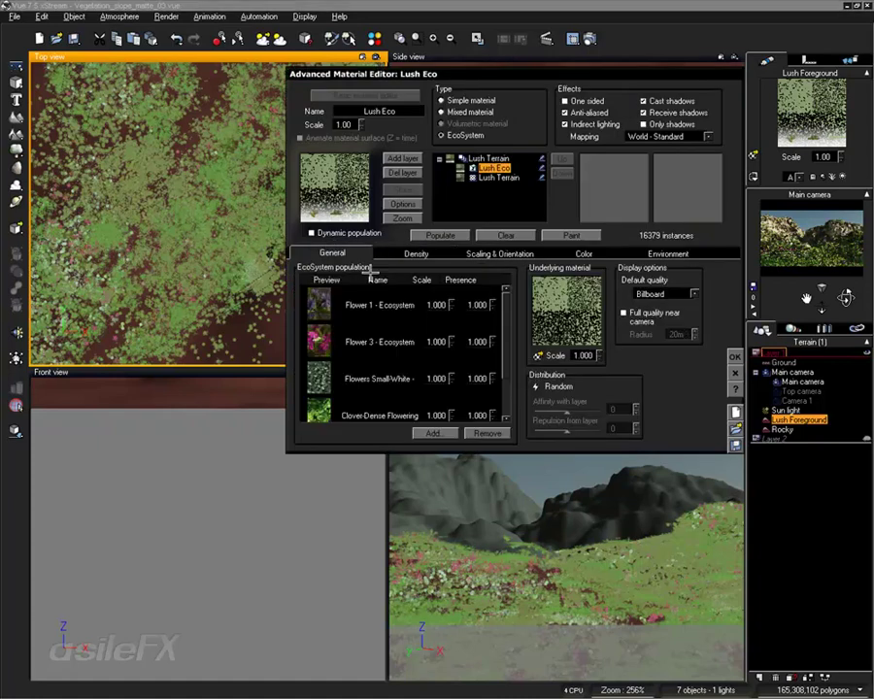
drag(468, 74, 524, 101)
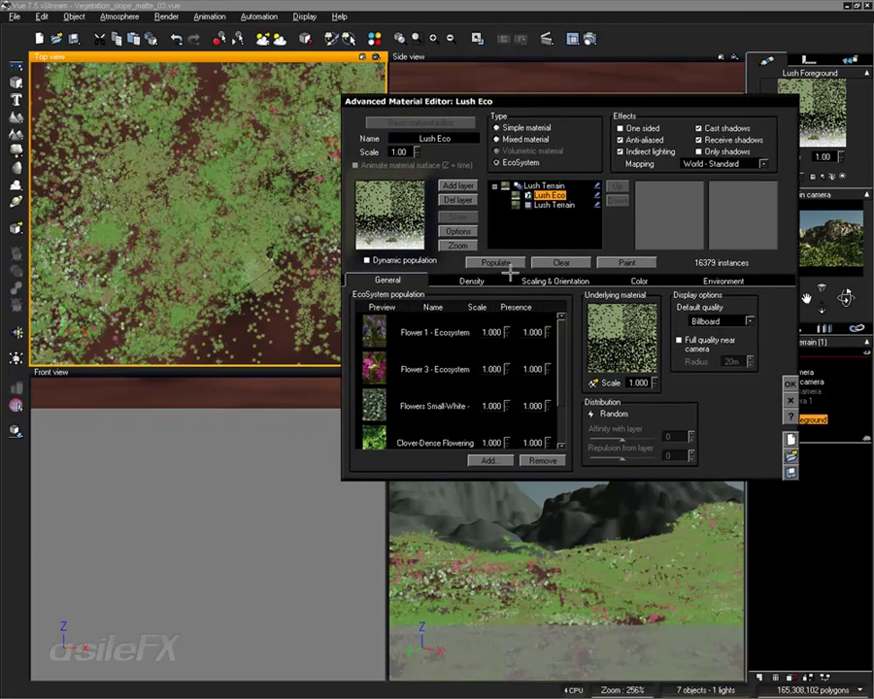
click(629, 262)
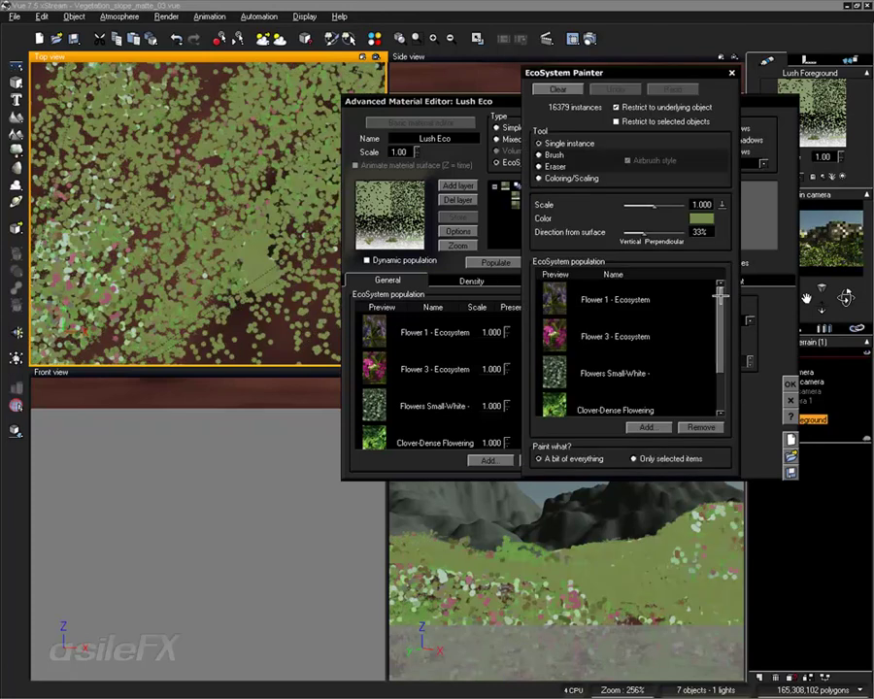
drag(718, 292, 721, 331)
mouse_move(581, 72)
mouse_down()
mouse_move(488, 175)
mouse_move(311, 226)
mouse_move(324, 222)
mouse_up()
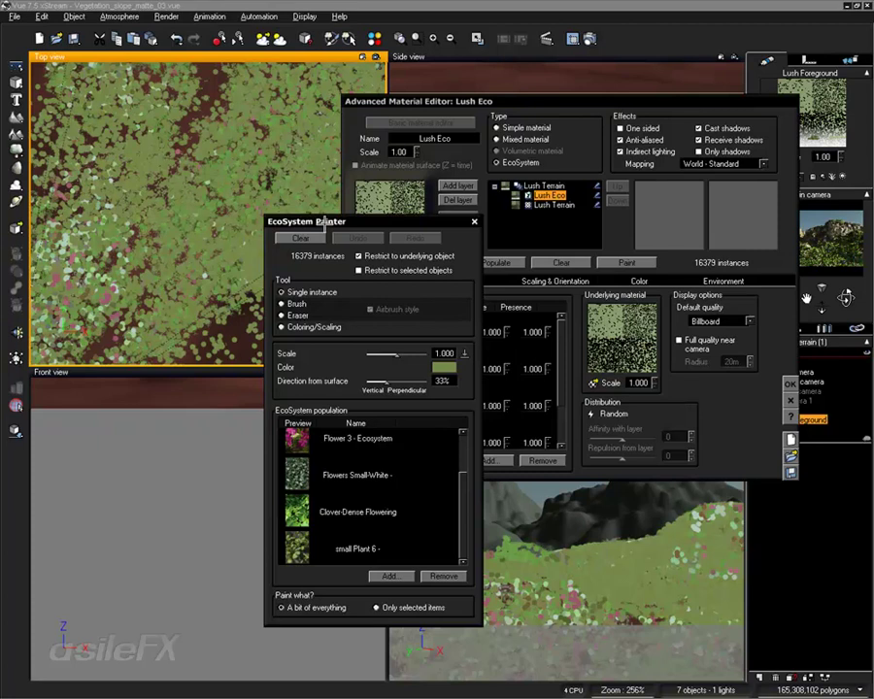
mouse_move(323, 223)
mouse_down()
mouse_move(514, 202)
mouse_move(500, 128)
mouse_up()
mouse_move(646, 408)
mouse_down()
mouse_move(638, 356)
mouse_move(643, 391)
mouse_up()
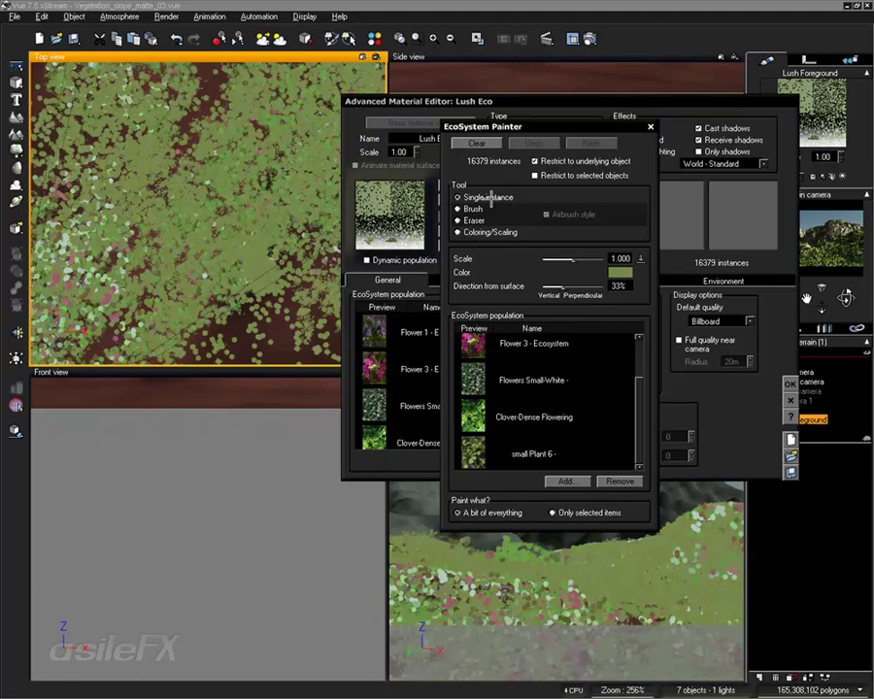
Restrict painting to selected items and place three single Flowers Small-White instances on the foreground terrain in the top view.
click(551, 352)
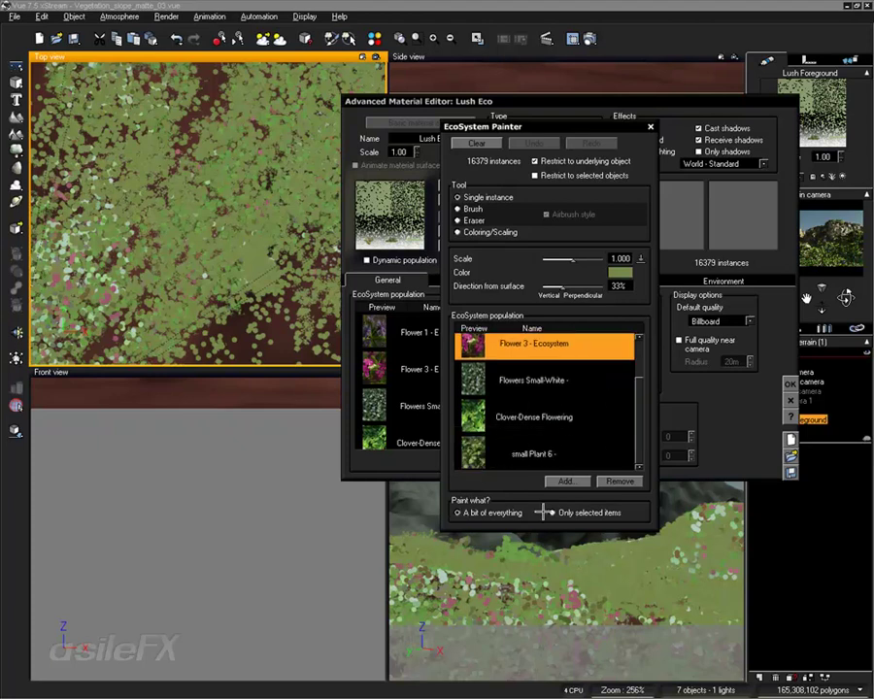
click(585, 514)
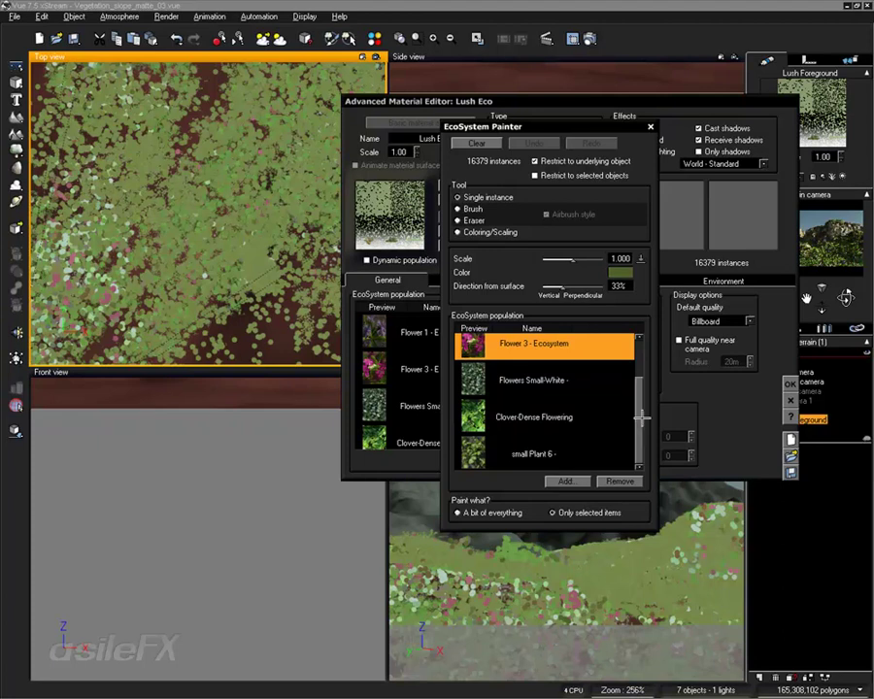
drag(640, 420, 640, 383)
click(549, 353)
click(563, 429)
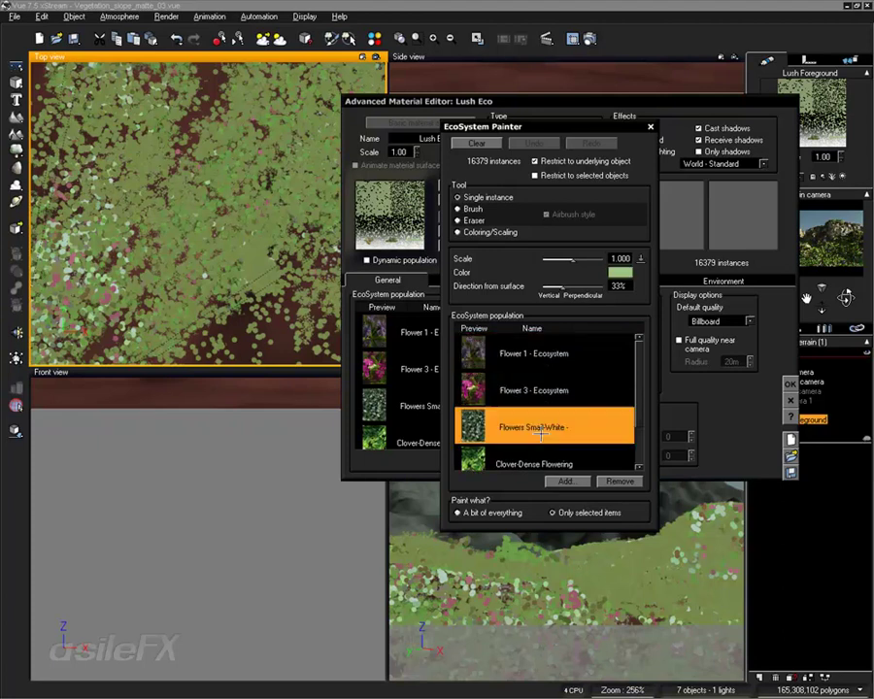
click(211, 85)
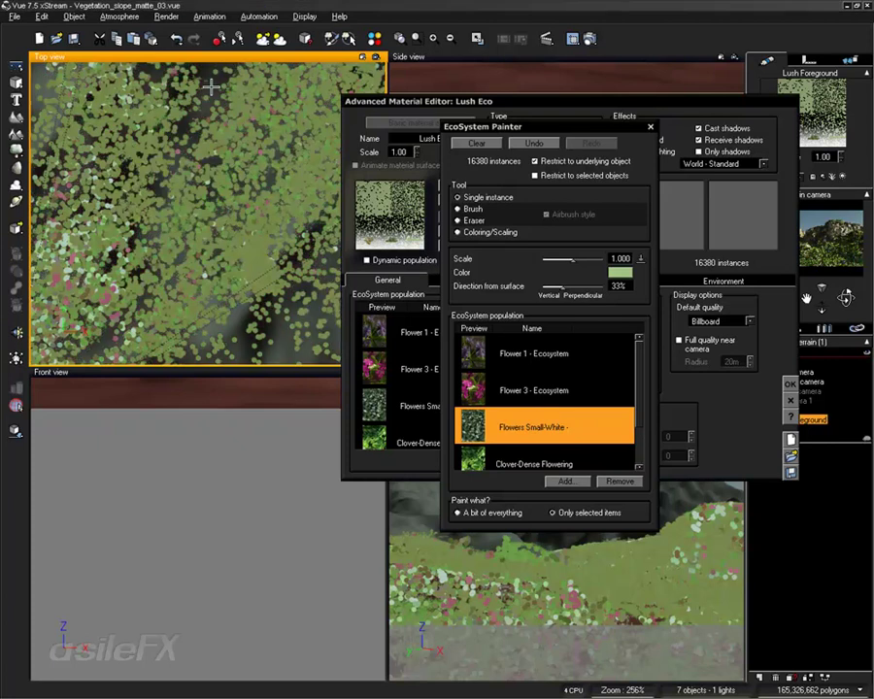
click(257, 339)
click(236, 340)
Brush a long band of Flowers Small-White across the foreground terrain in the top view, and close the painter and material editor.
click(473, 209)
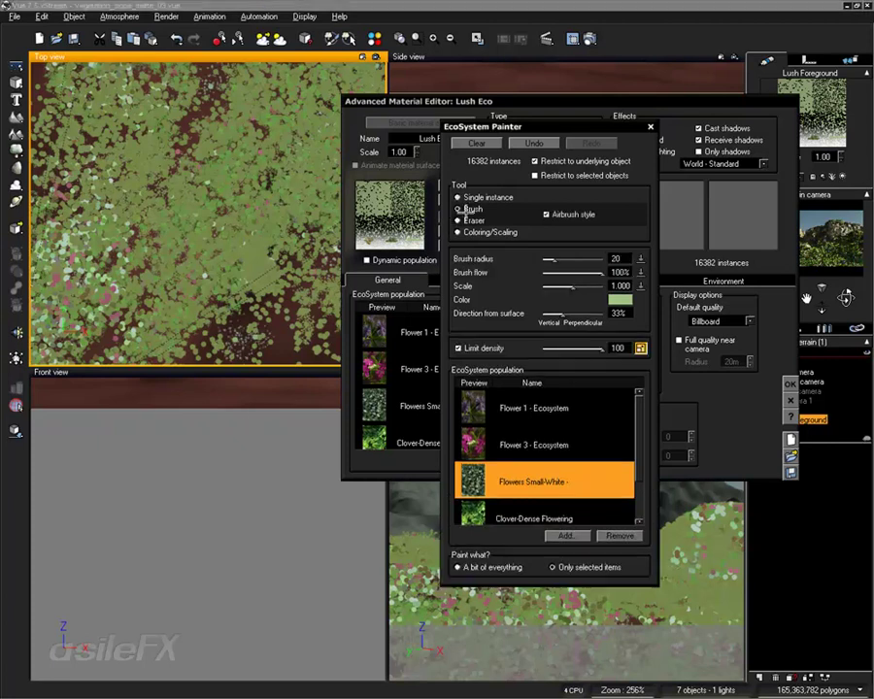
mouse_move(234, 327)
mouse_down()
mouse_move(205, 318)
mouse_move(241, 288)
mouse_move(160, 228)
mouse_move(92, 243)
mouse_move(176, 133)
mouse_move(191, 181)
mouse_up()
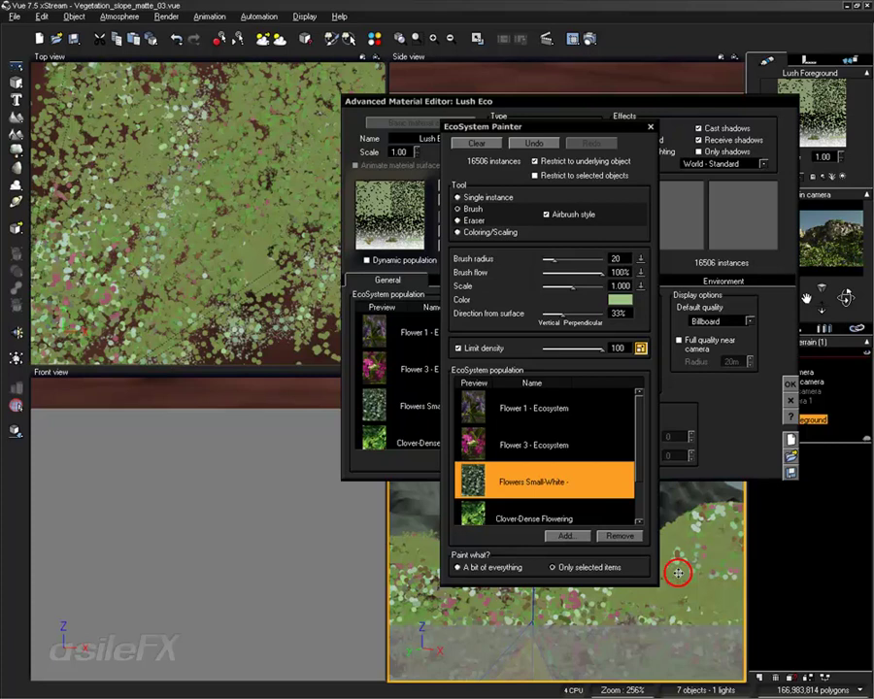
click(501, 195)
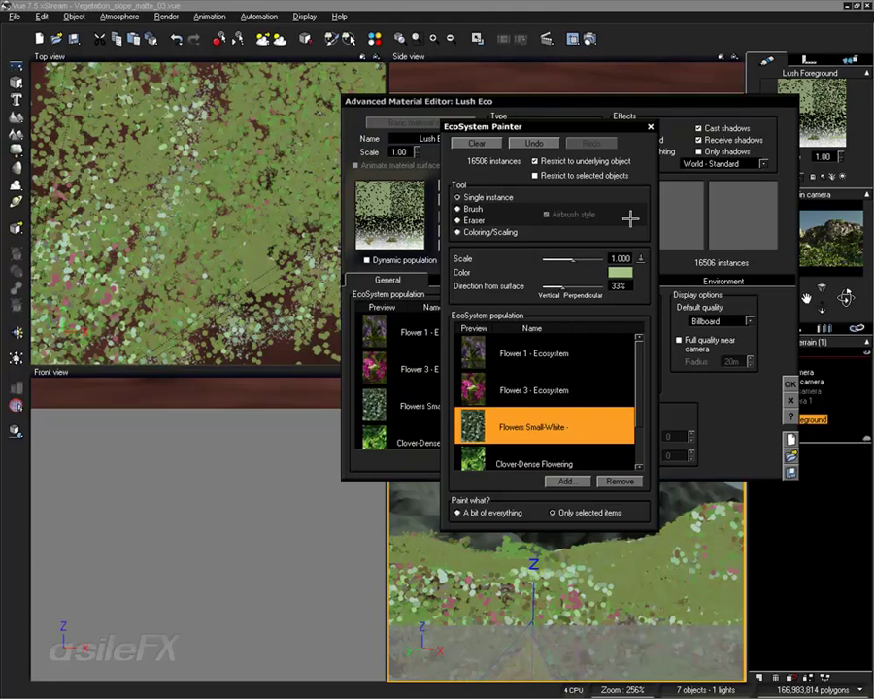
click(651, 126)
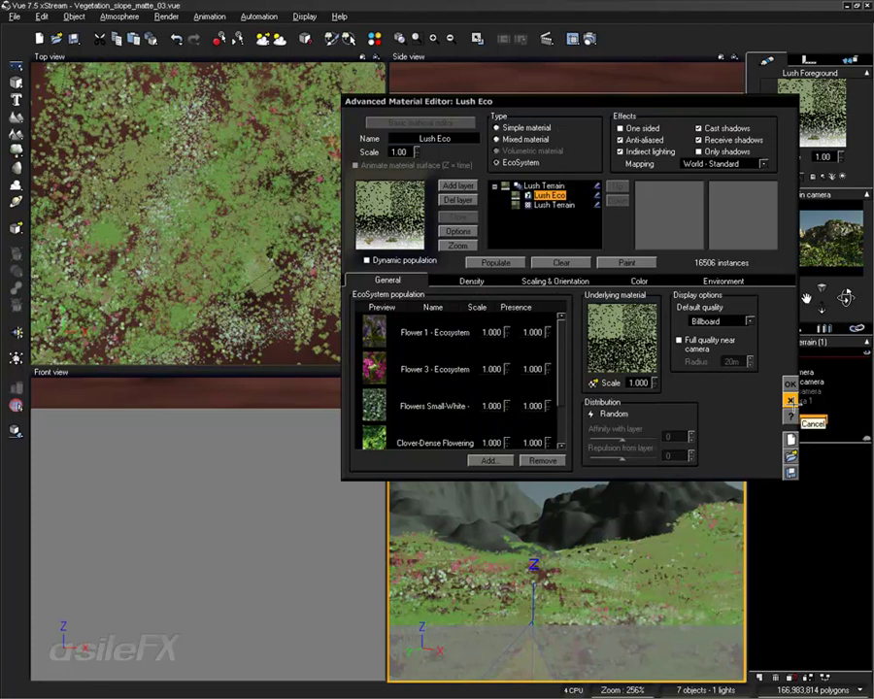
click(790, 400)
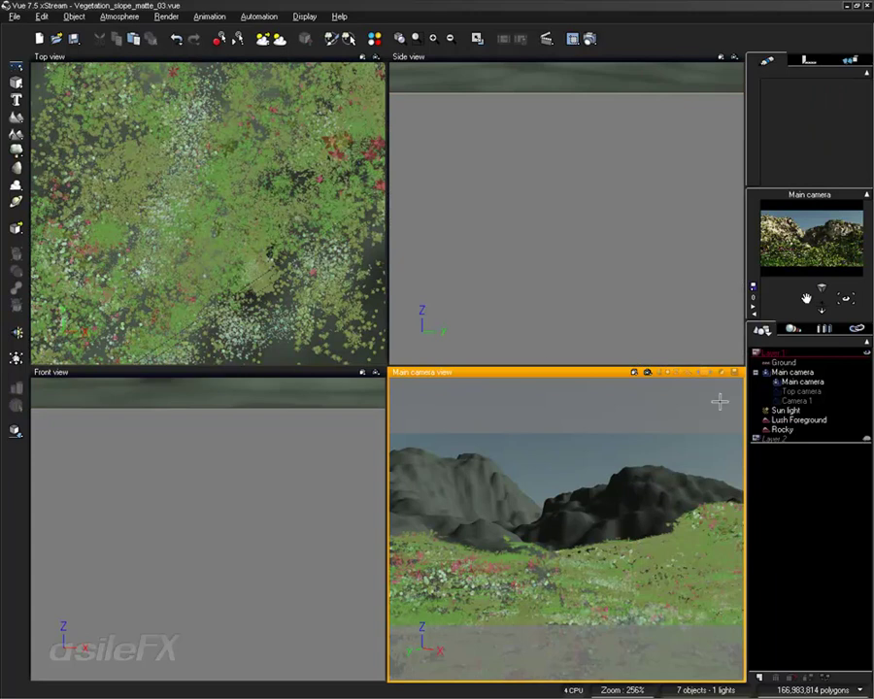
Inspect the painted flowers in the enlarged main camera view, and return to all four views to check them from above.
double_click(531, 372)
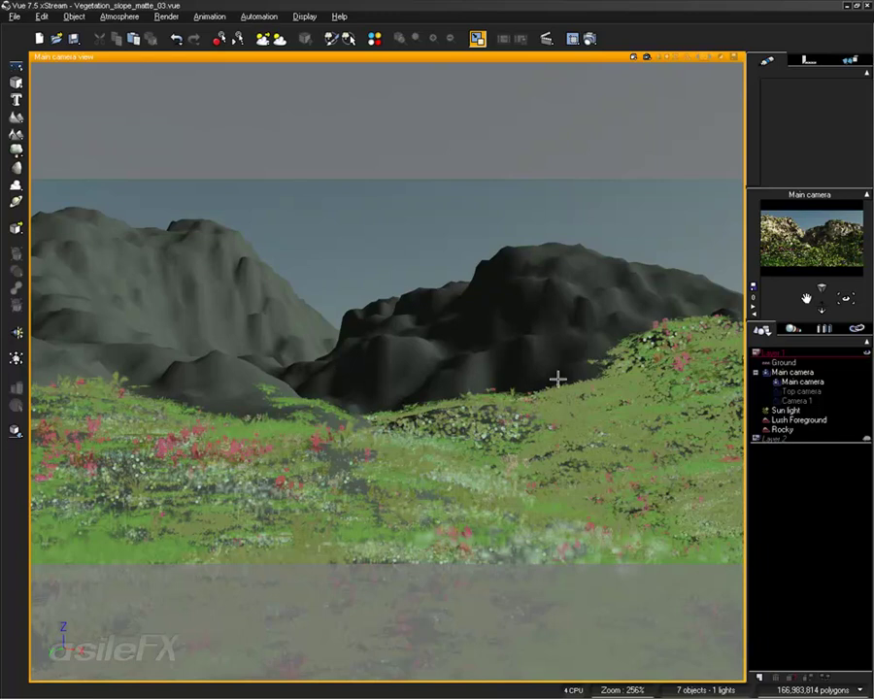
double_click(488, 58)
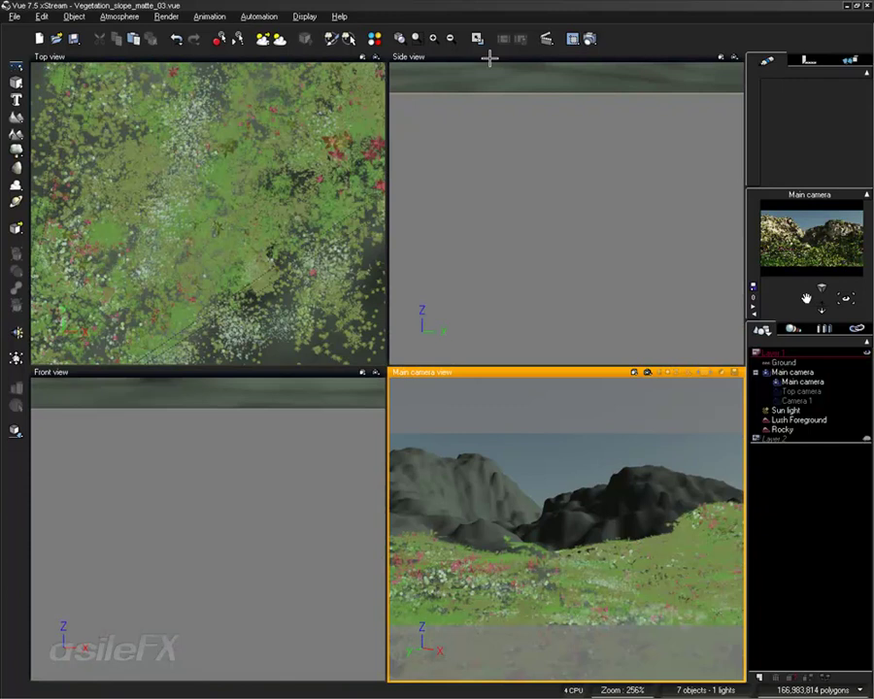
right_drag(212, 186, 247, 224)
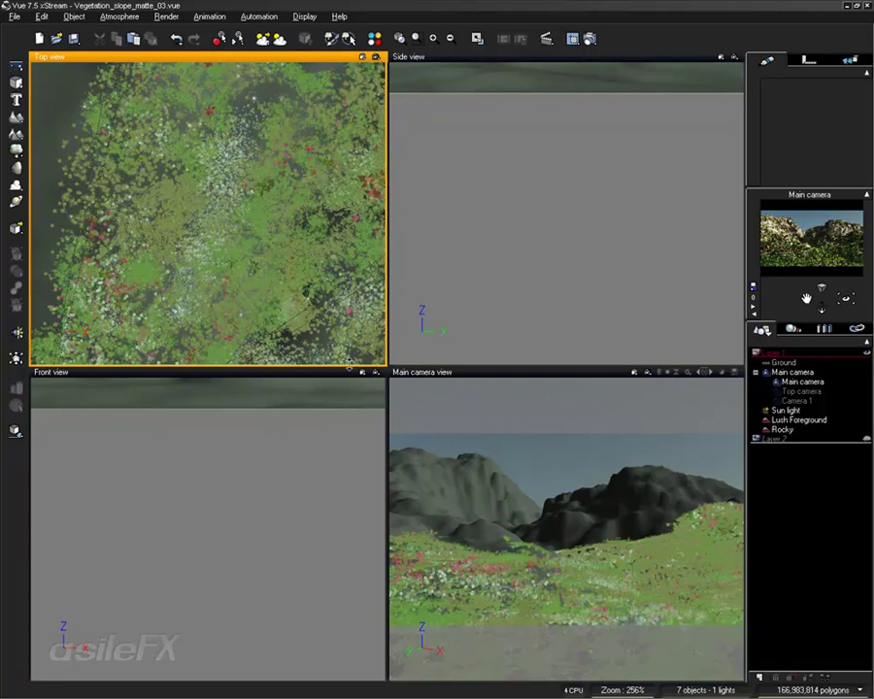
Review the global EcoSystem Painter's tools, rotation settings and population, and close it without painting.
click(332, 39)
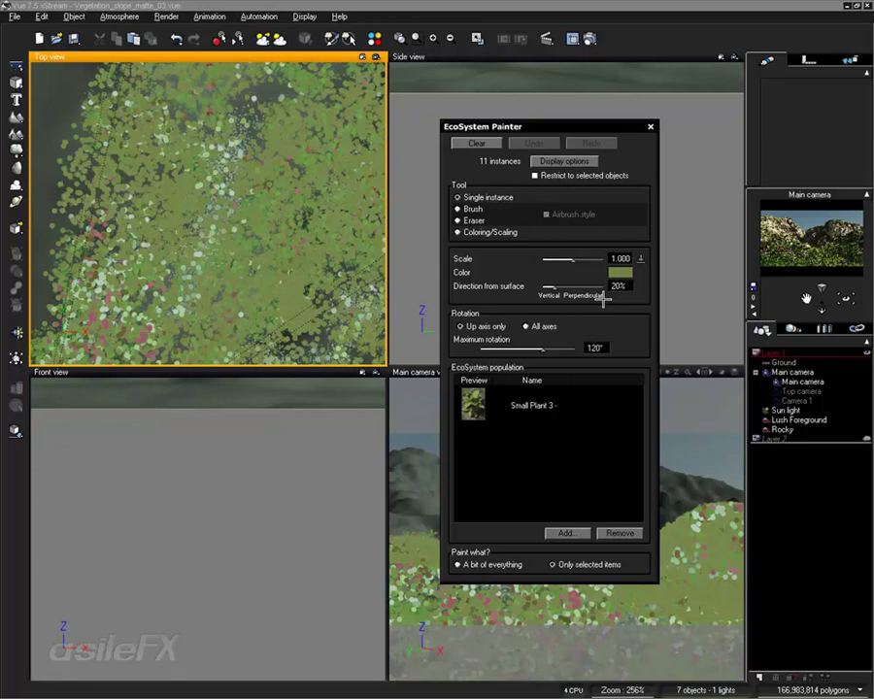
mouse_move(558, 127)
mouse_down()
mouse_move(541, 120)
mouse_move(504, 53)
mouse_up()
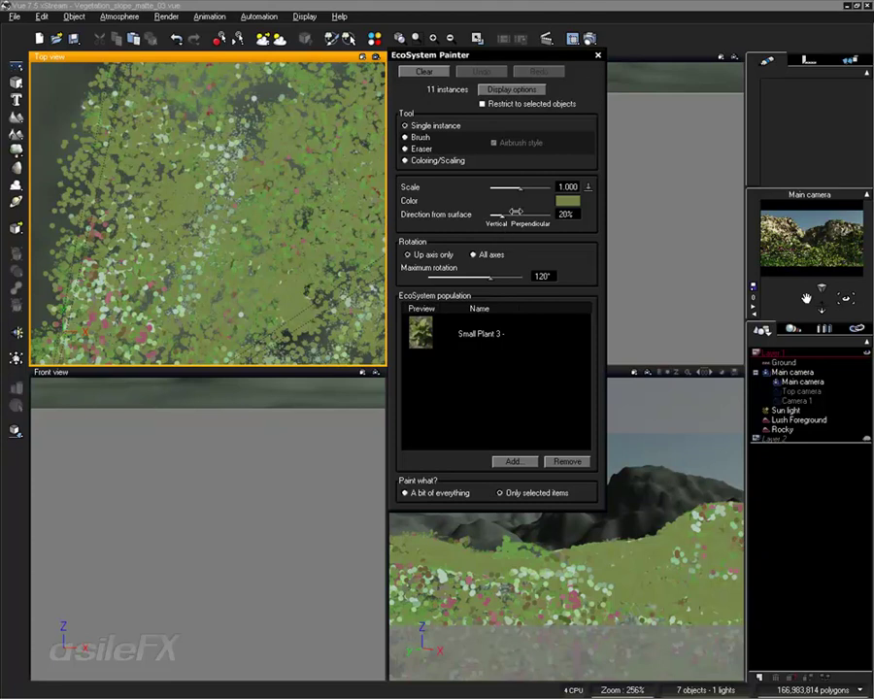
click(597, 55)
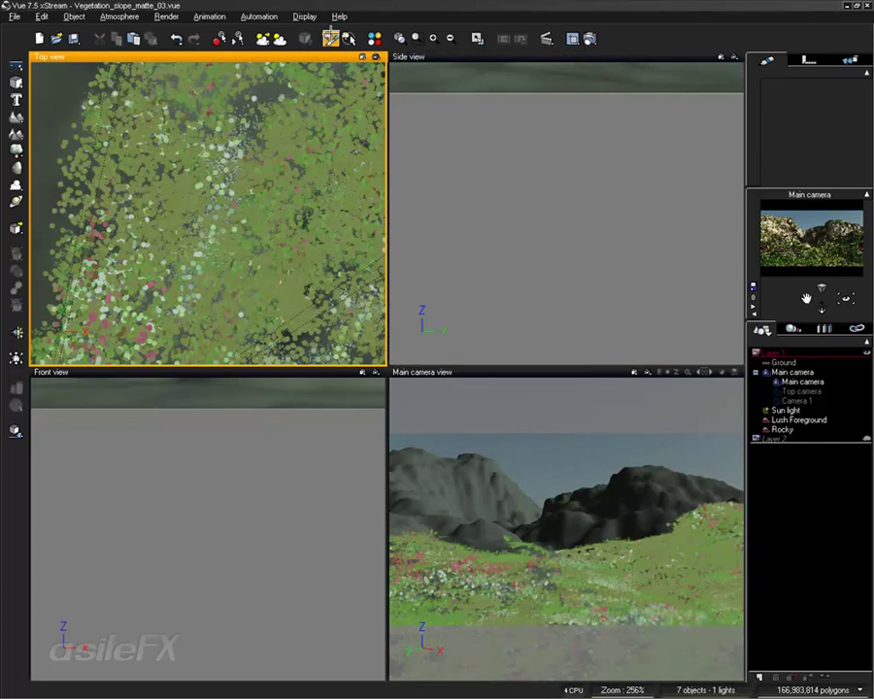
Brush-select a patch of EcoSystem instances along the painted white flowers in the top view with the EcoSystem Selector.
click(347, 38)
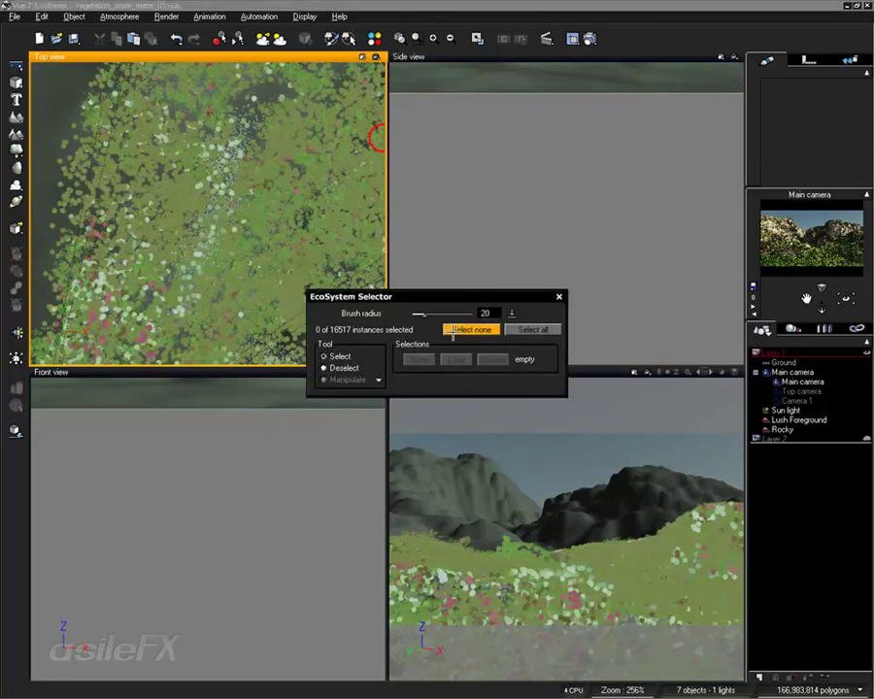
click(535, 332)
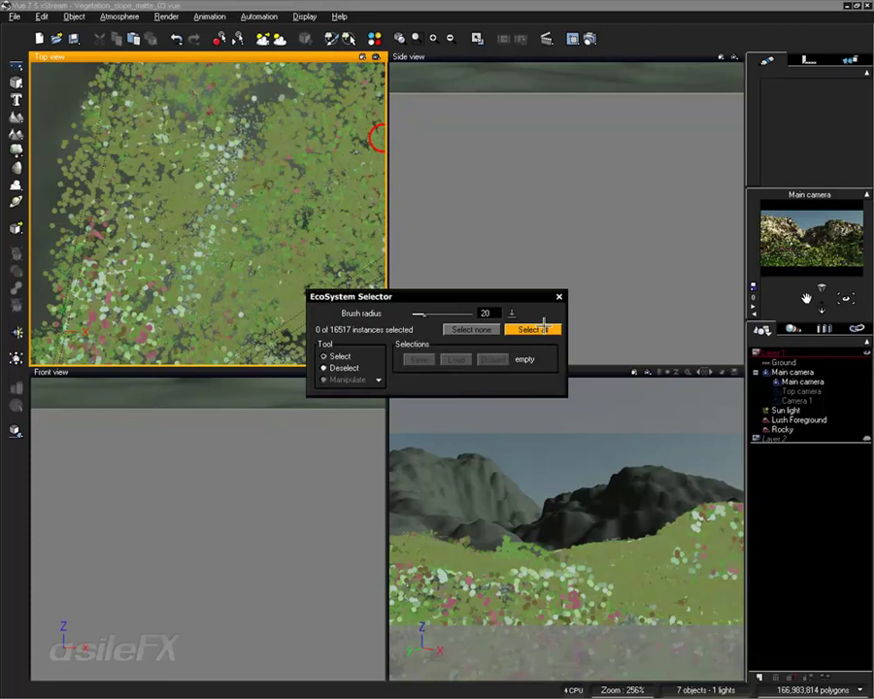
mouse_move(223, 184)
mouse_down()
mouse_move(215, 248)
mouse_move(201, 204)
mouse_up()
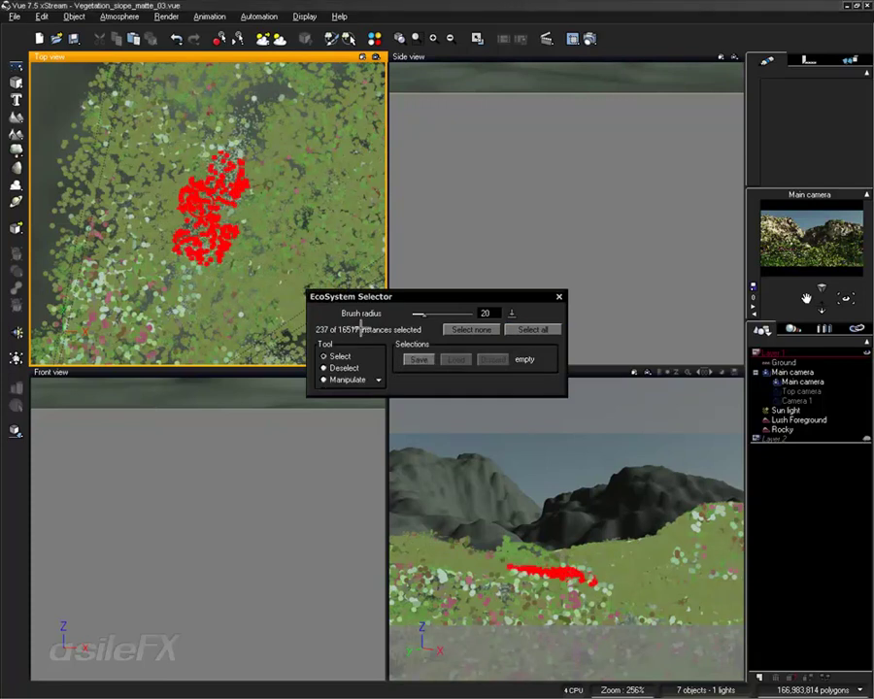
Review the Manipulate options for converting, moving or changing the type of the selected instances, and close the selector without applying any.
click(367, 380)
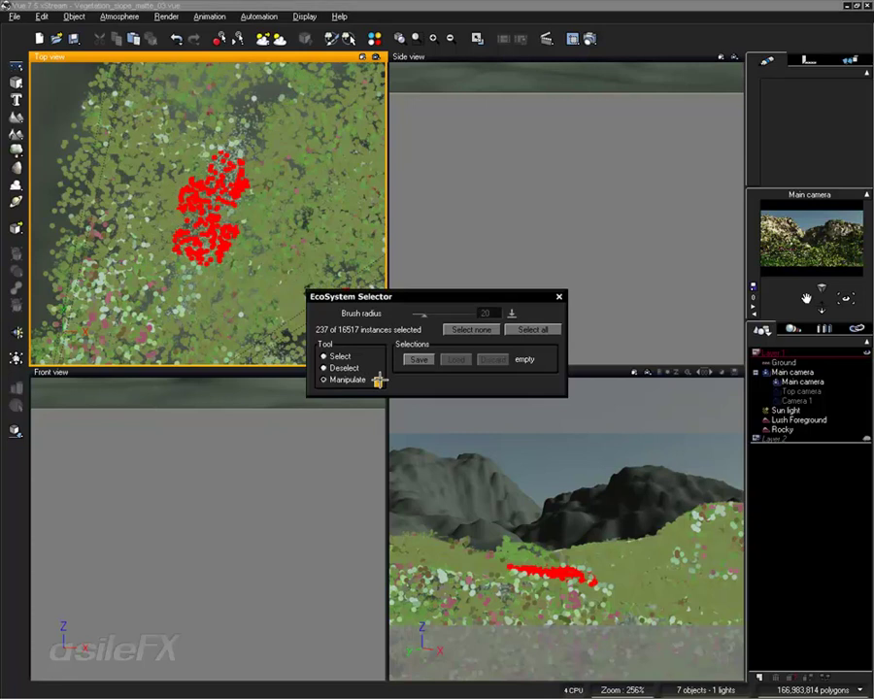
click(378, 380)
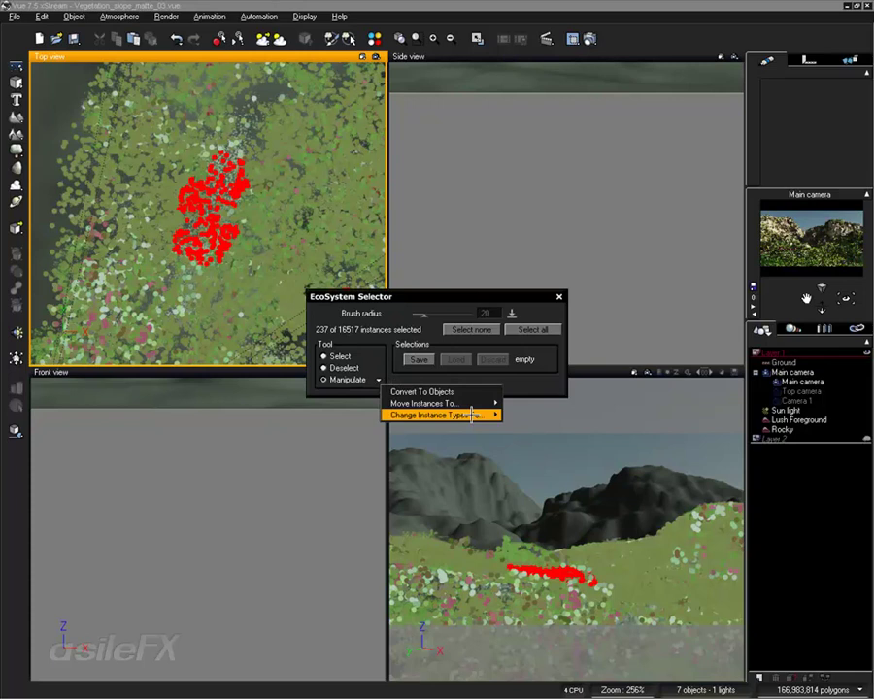
mouse_move(473, 414)
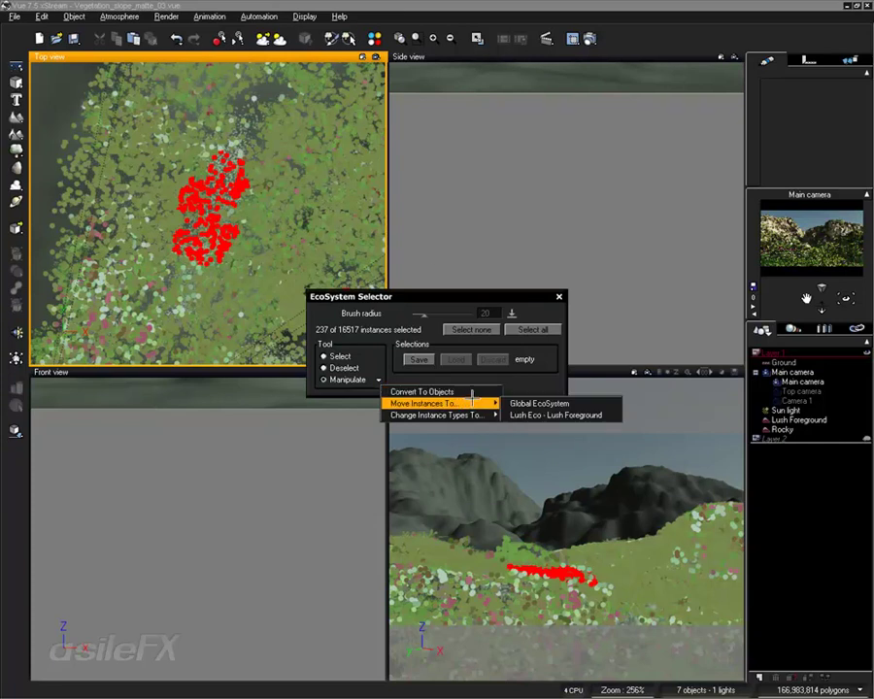
click(555, 358)
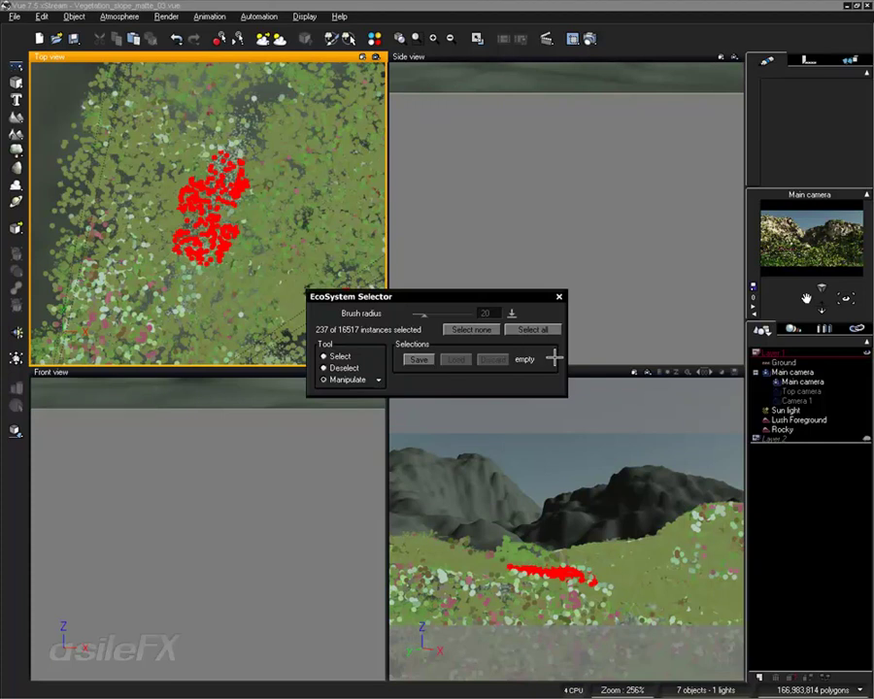
click(559, 296)
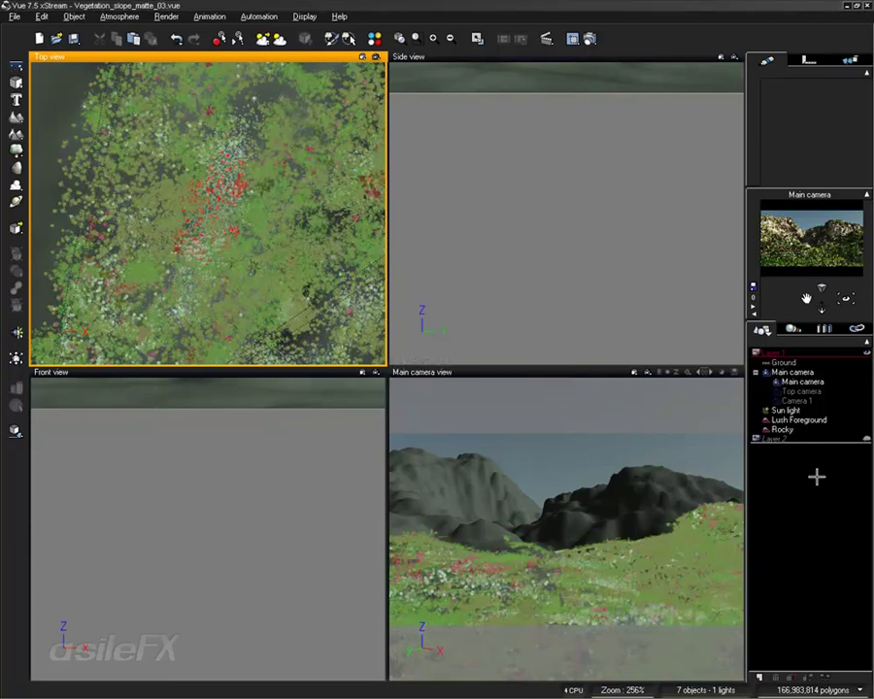
Review Lush Foreground's Lush Eco population and its Populate, Clear and Paint options, close without changes, and deselect the terrain.
click(783, 428)
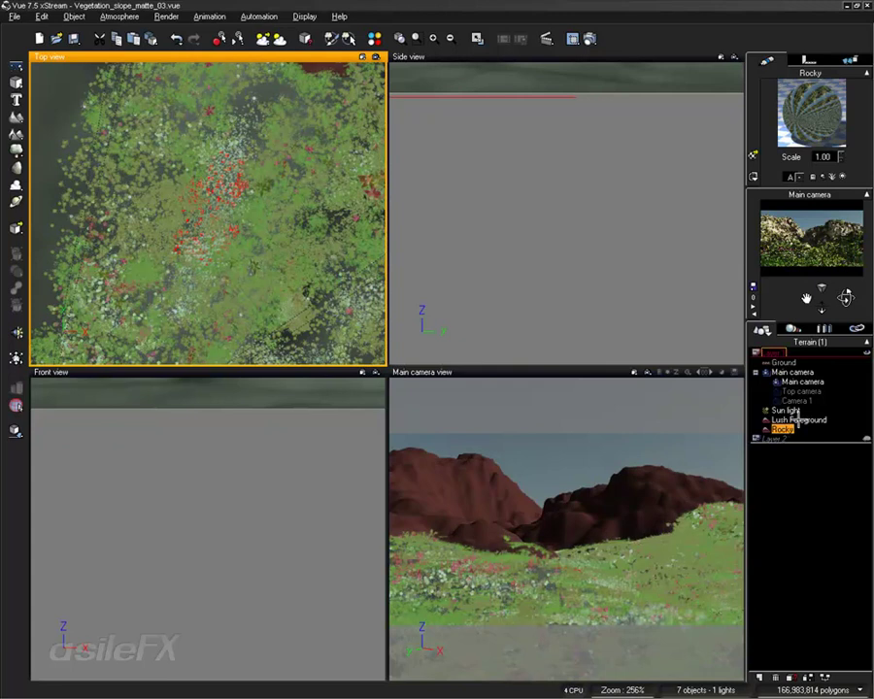
click(792, 419)
double_click(811, 114)
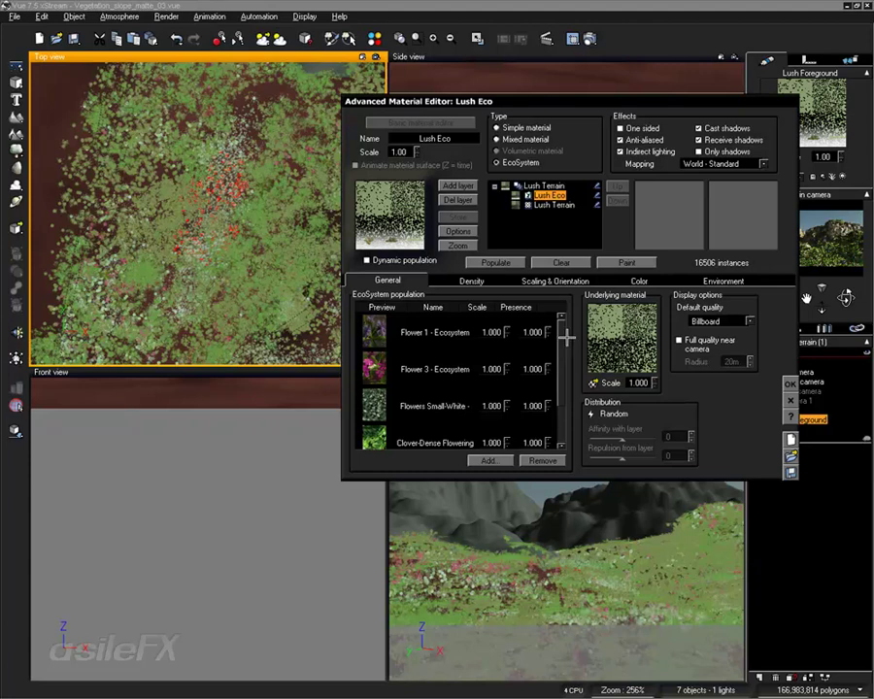
click(653, 262)
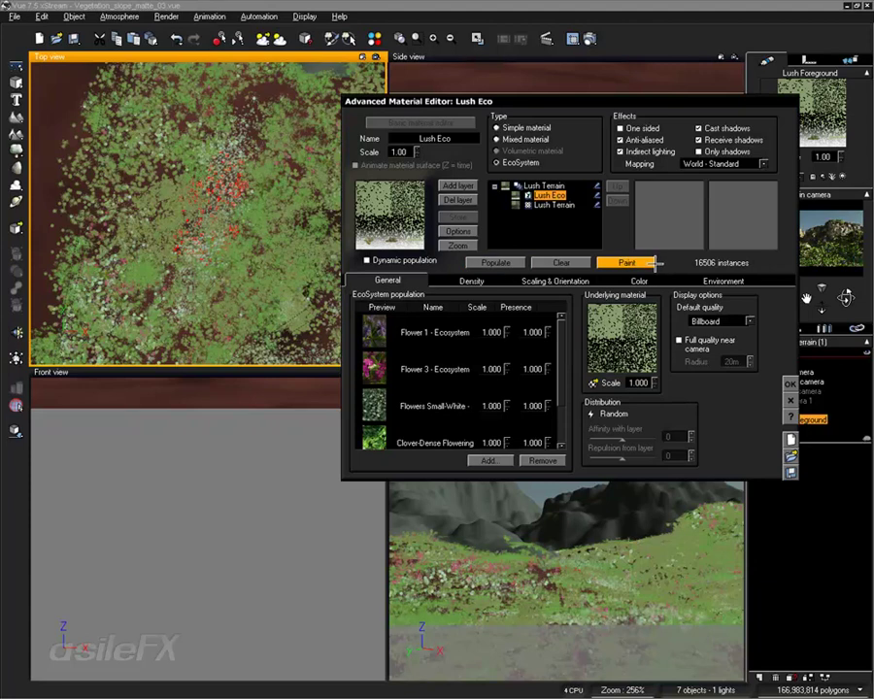
click(652, 262)
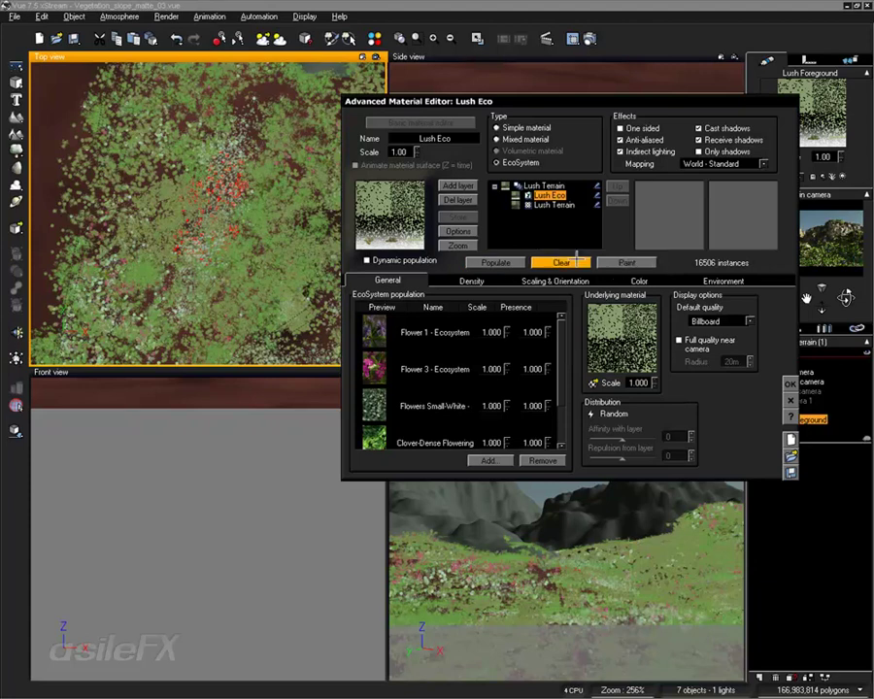
click(791, 400)
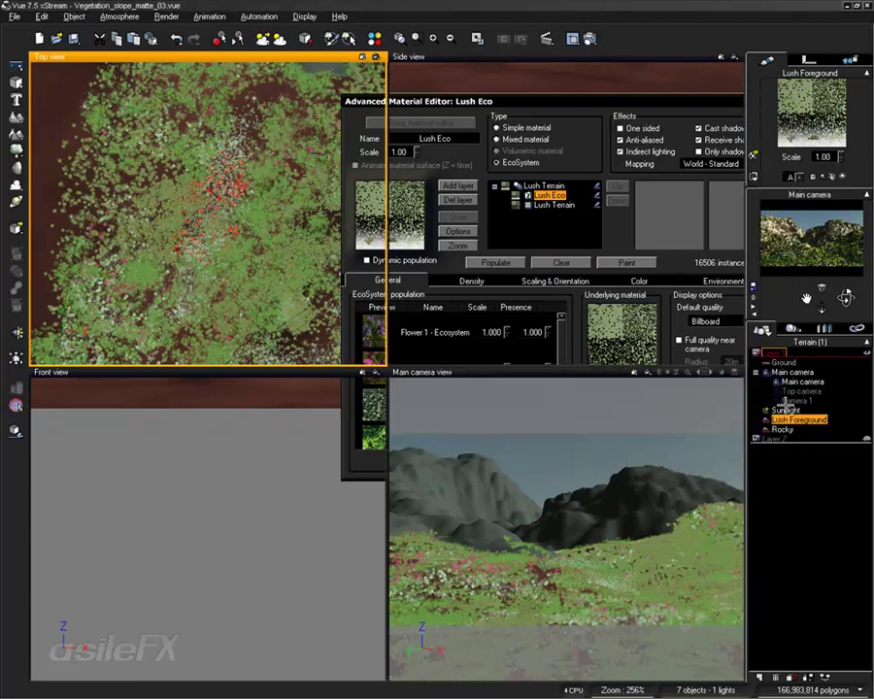
click(776, 504)
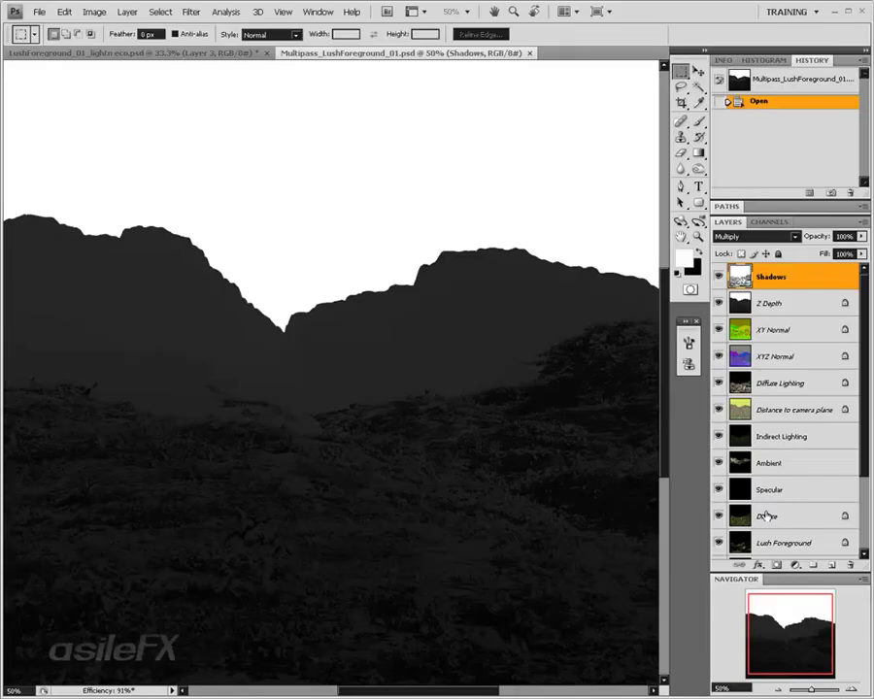
Collapse the History group so every render pass layer is listed, and check the Shadows layer's effect by toggling its visibility.
double_click(841, 61)
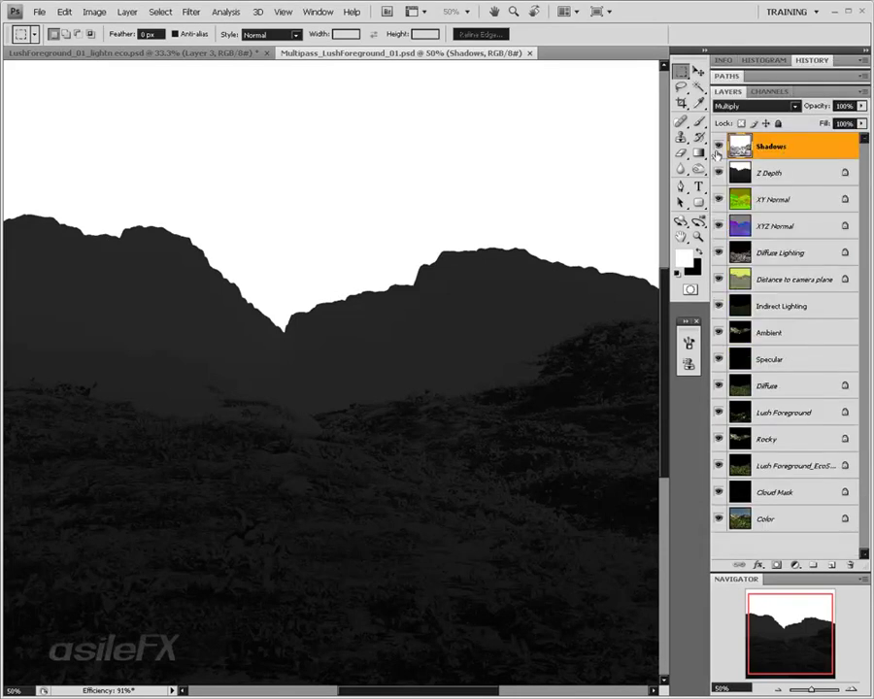
click(717, 146)
click(718, 145)
drag(826, 659, 828, 663)
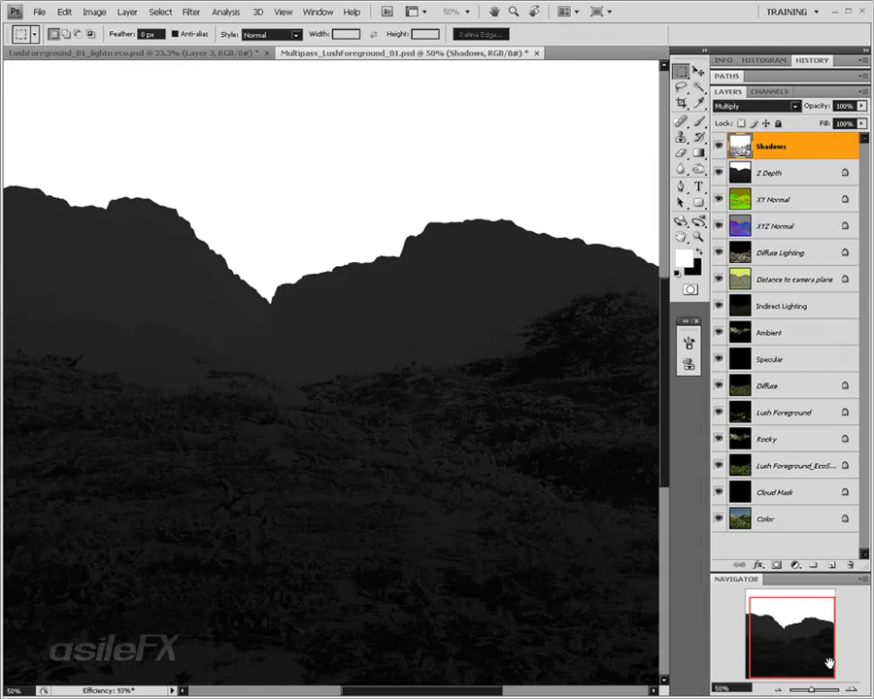
drag(829, 663, 860, 656)
mouse_move(820, 663)
mouse_down()
mouse_move(778, 638)
mouse_move(818, 641)
mouse_up()
Hide the Shadows, Z Depth, XY Normal and XYZ Normal layers one after another.
click(718, 146)
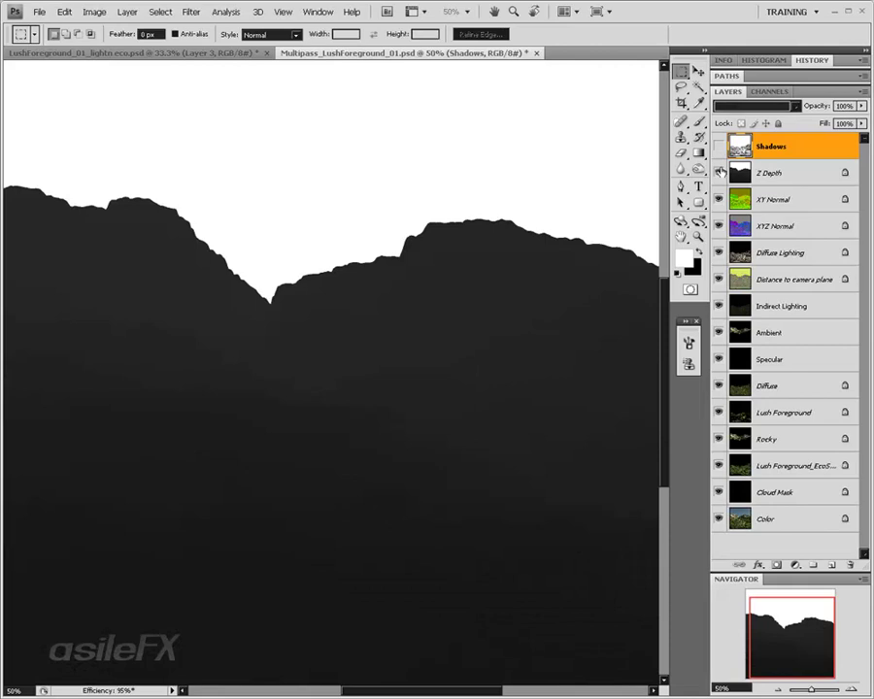
click(719, 172)
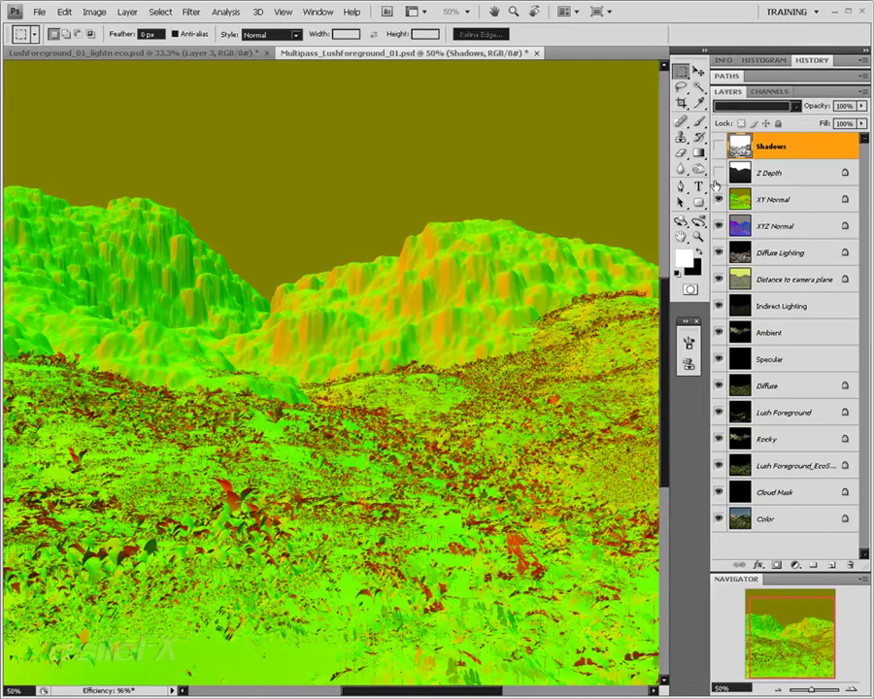
click(718, 199)
click(719, 225)
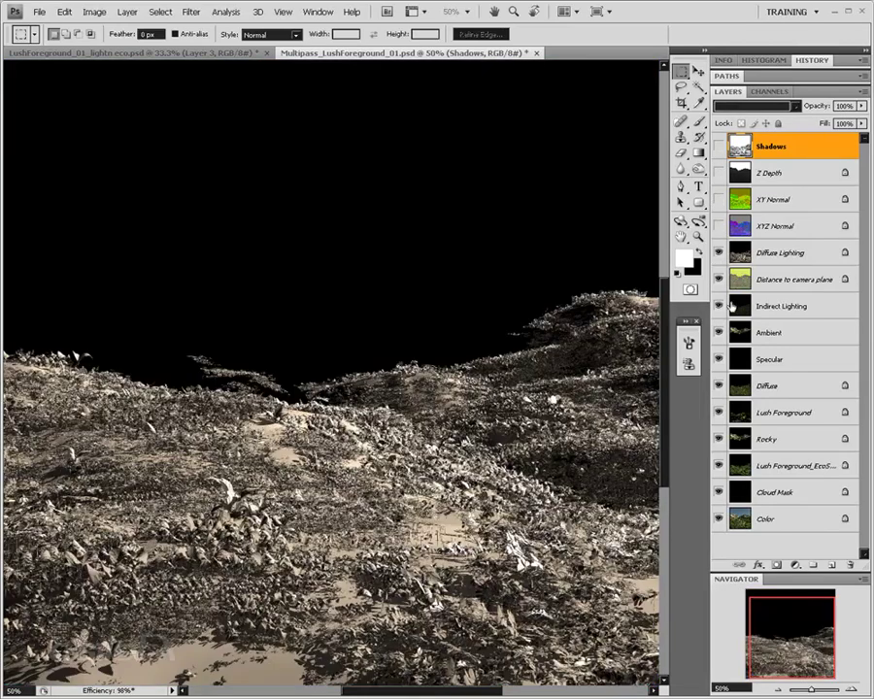
Hide the Diffuse Lighting layer, then select and hide the Distance to camera plane layer.
drag(778, 618, 786, 652)
click(720, 253)
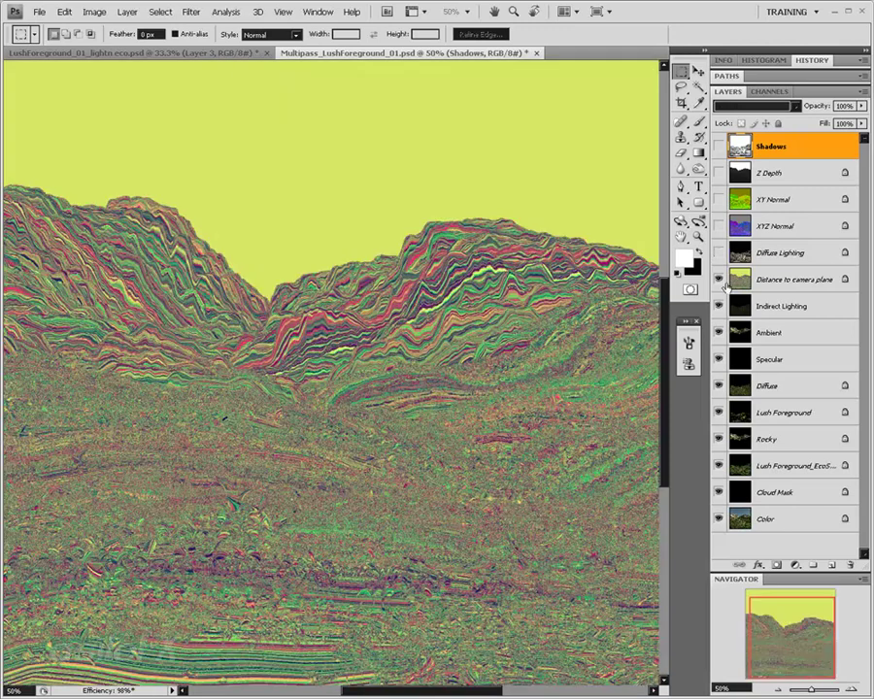
click(731, 282)
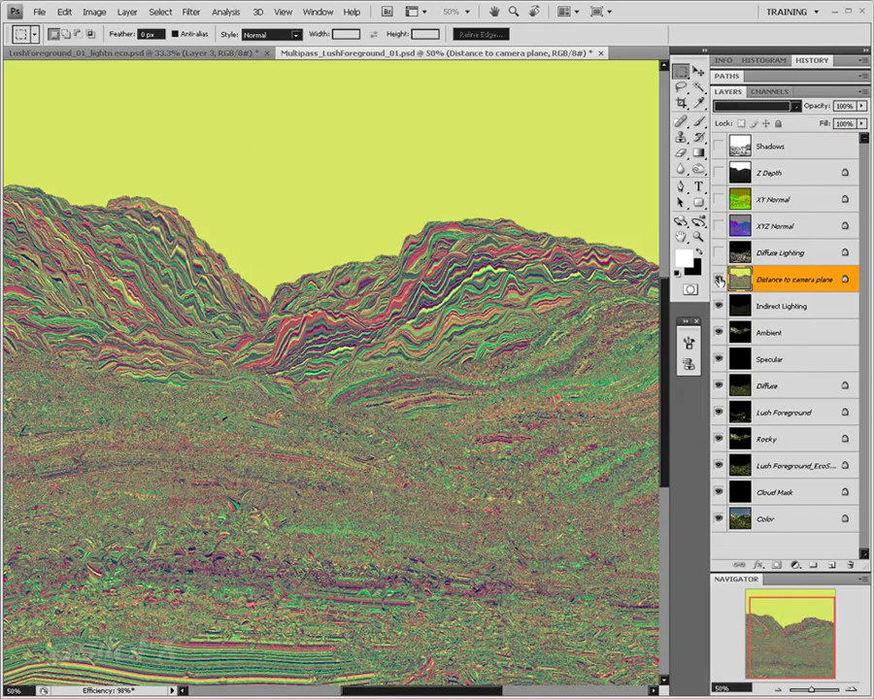
click(719, 280)
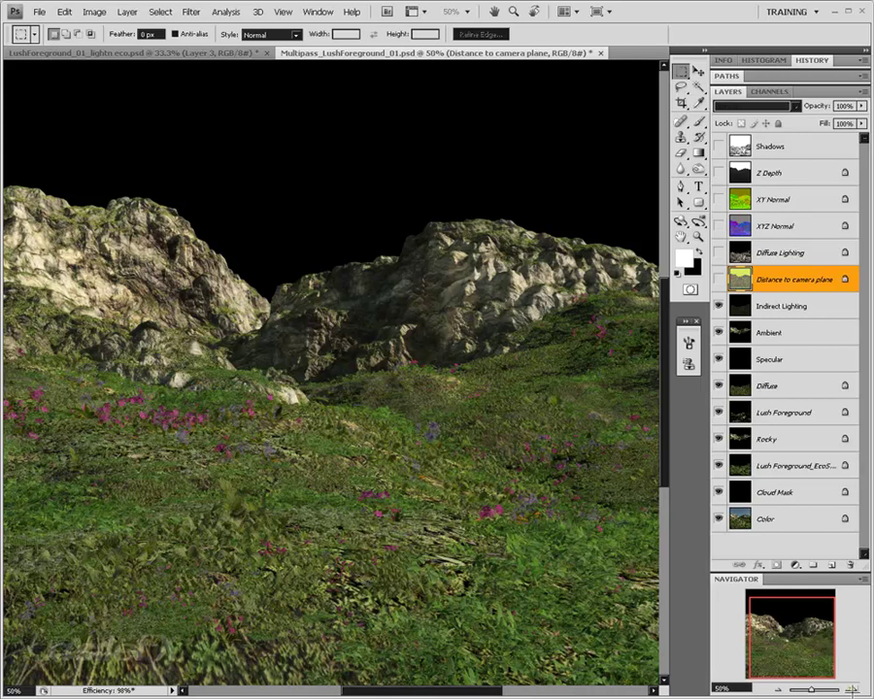
Examine the foreground vegetation up close, comparing it with the Shadows layer on and off.
click(851, 689)
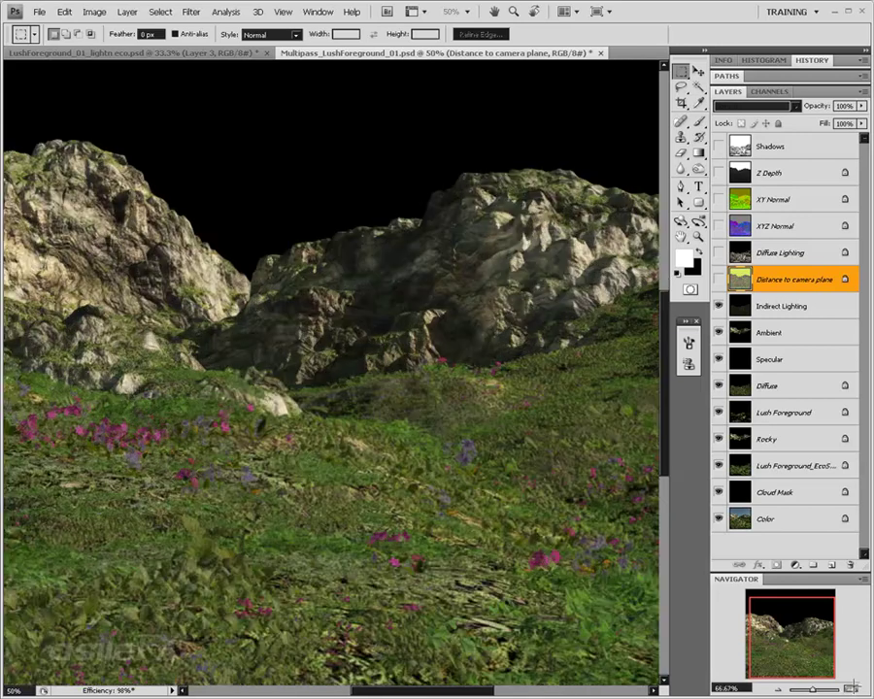
drag(761, 608, 772, 606)
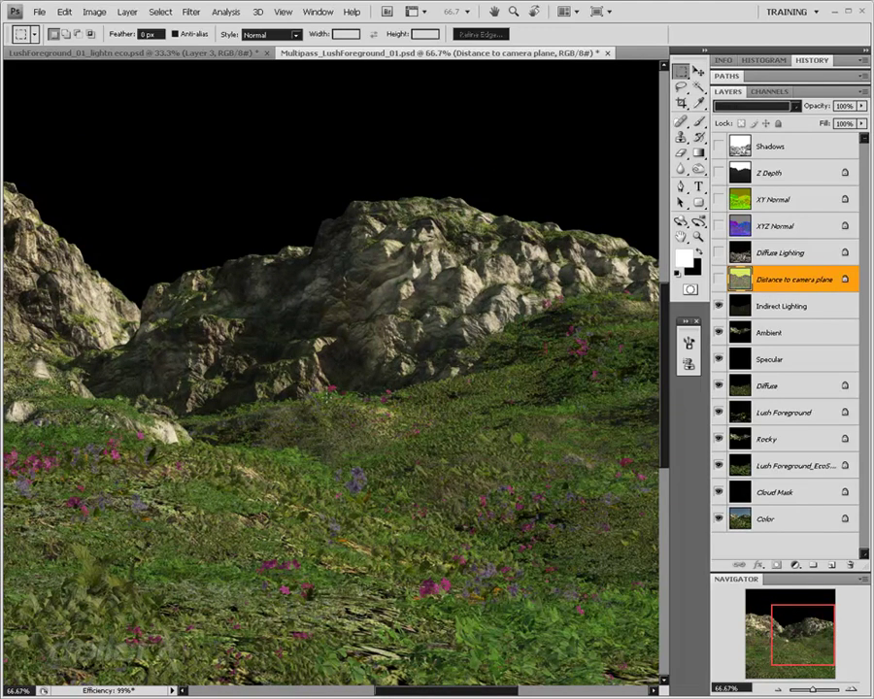
drag(777, 621, 717, 670)
drag(777, 660, 812, 664)
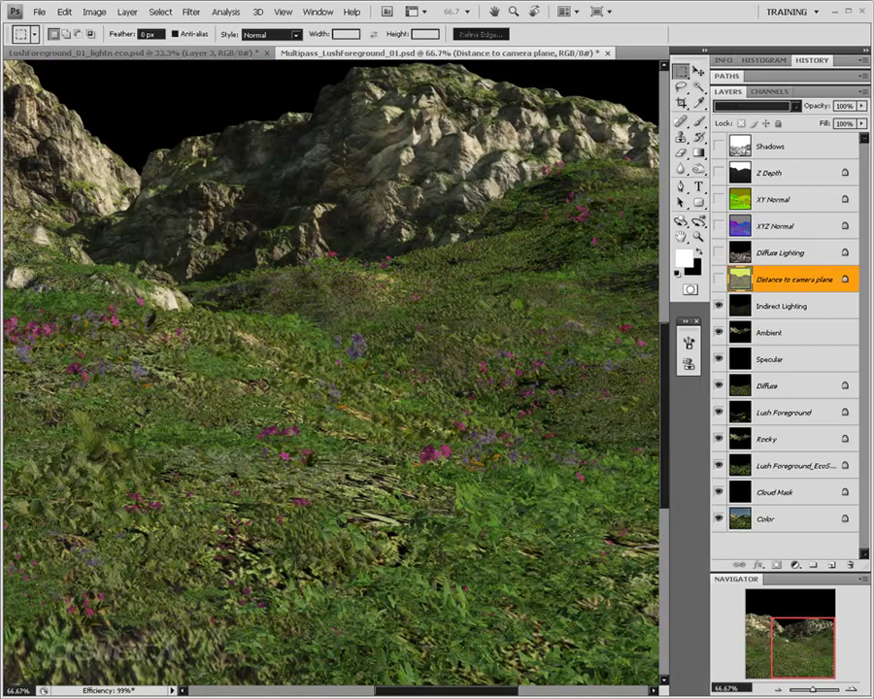
drag(755, 641, 779, 617)
scroll(764, 262, up, 1)
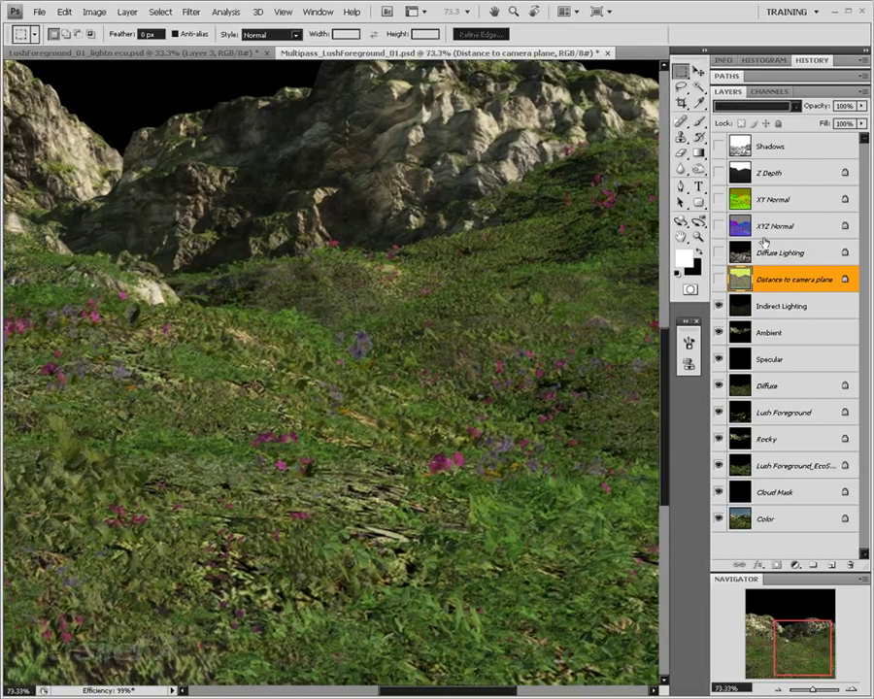
click(718, 146)
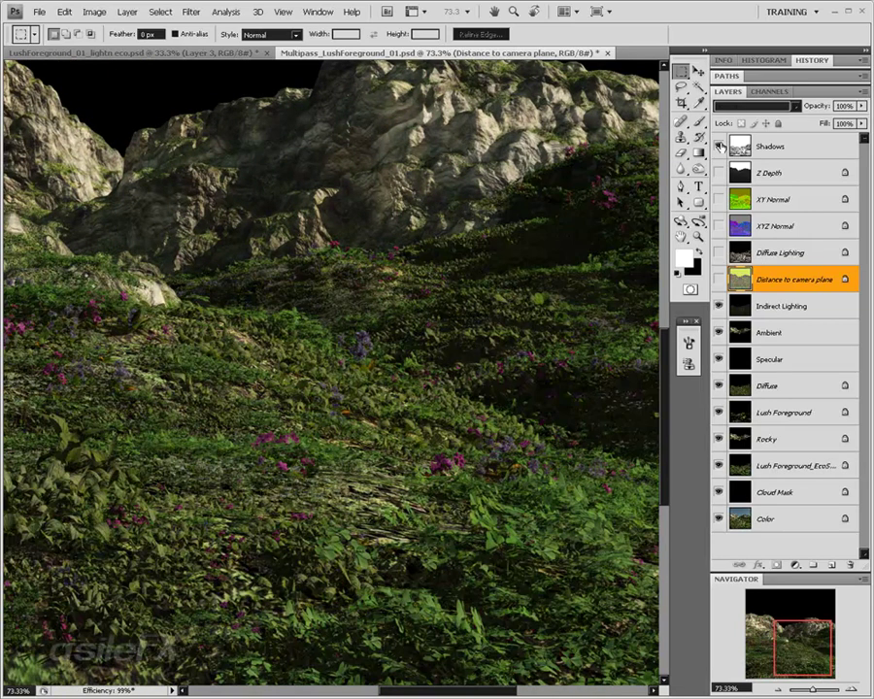
click(777, 689)
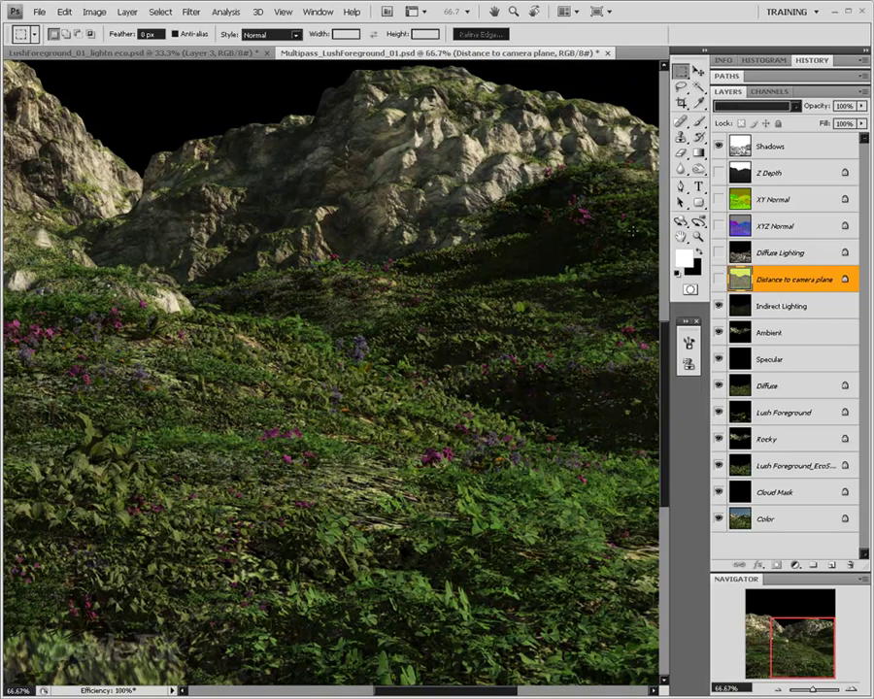
click(718, 147)
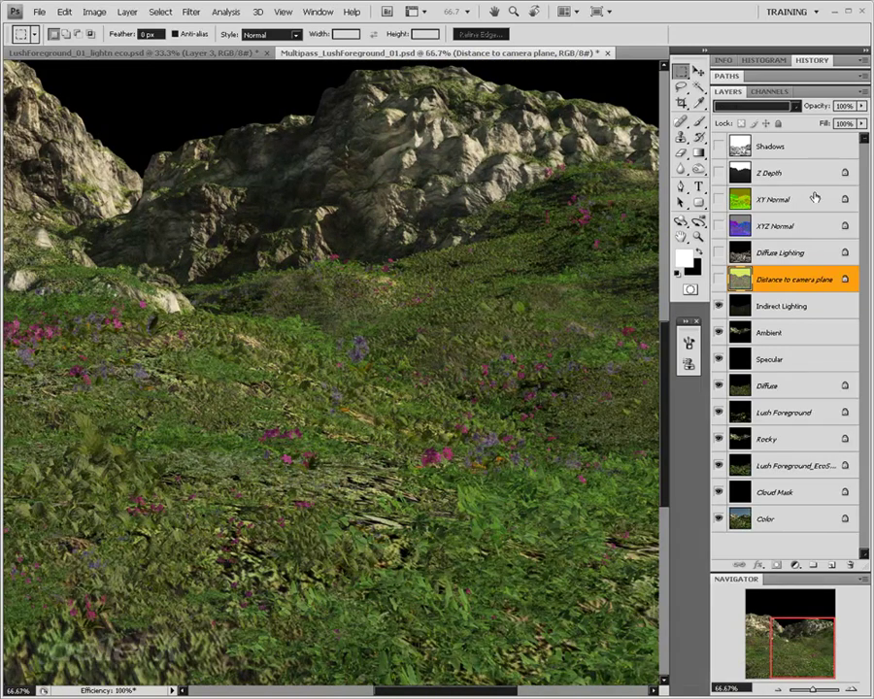
Compare the image with and without the Indirect Lighting and Ambient layers, leaving both hidden.
click(719, 307)
click(718, 307)
click(718, 307)
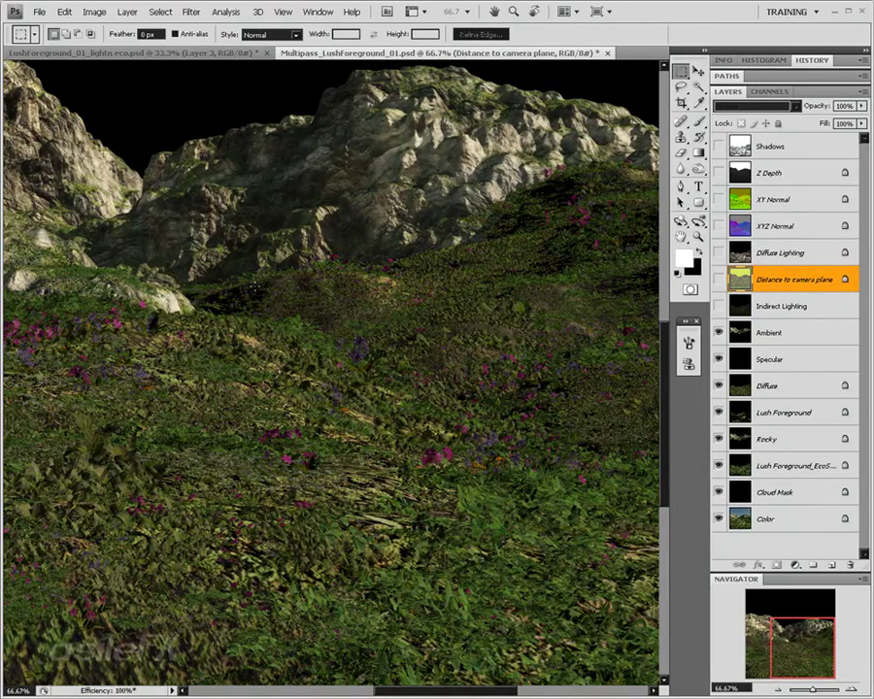
click(719, 333)
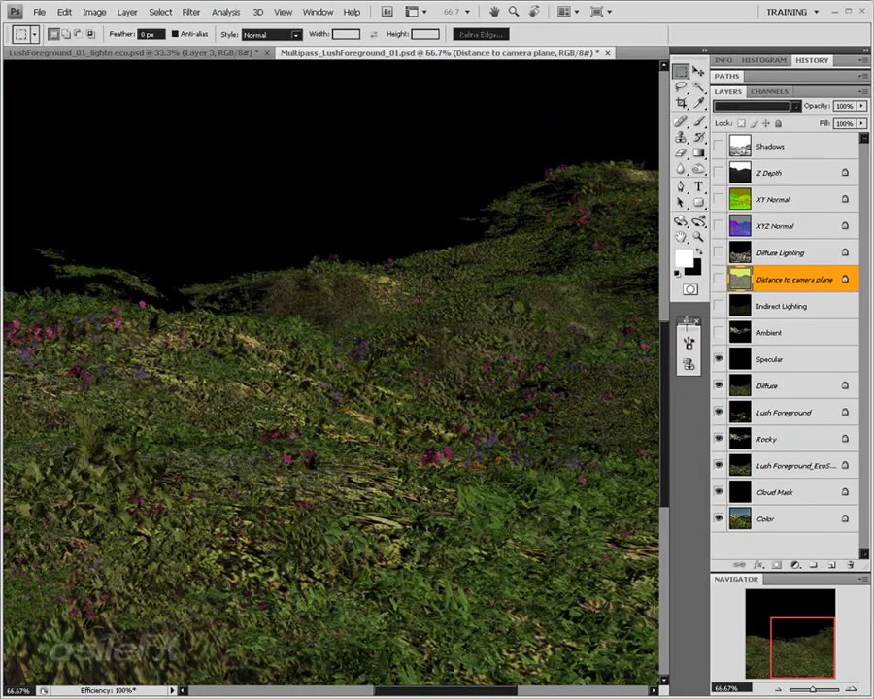
click(719, 333)
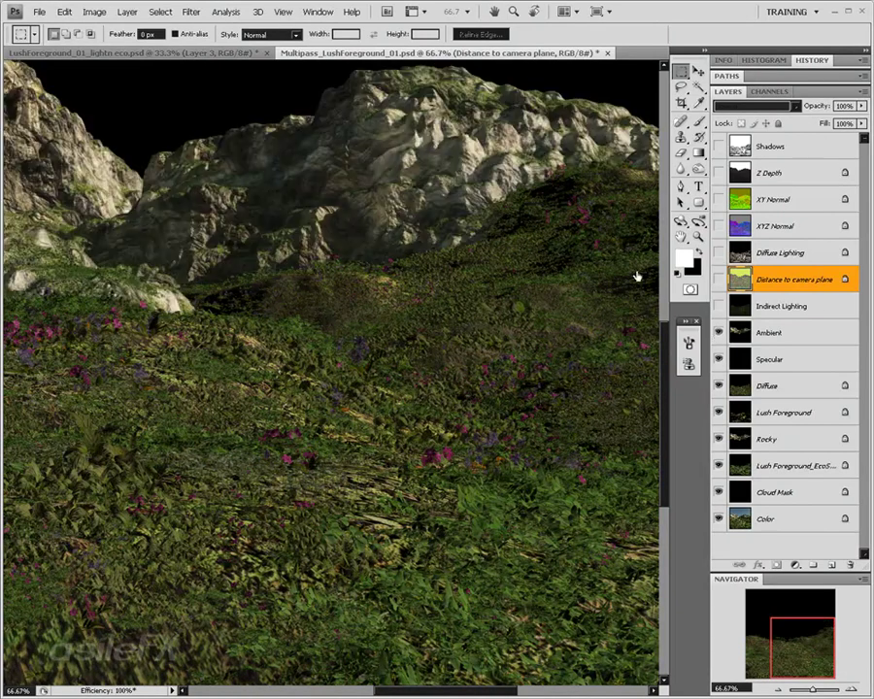
click(718, 333)
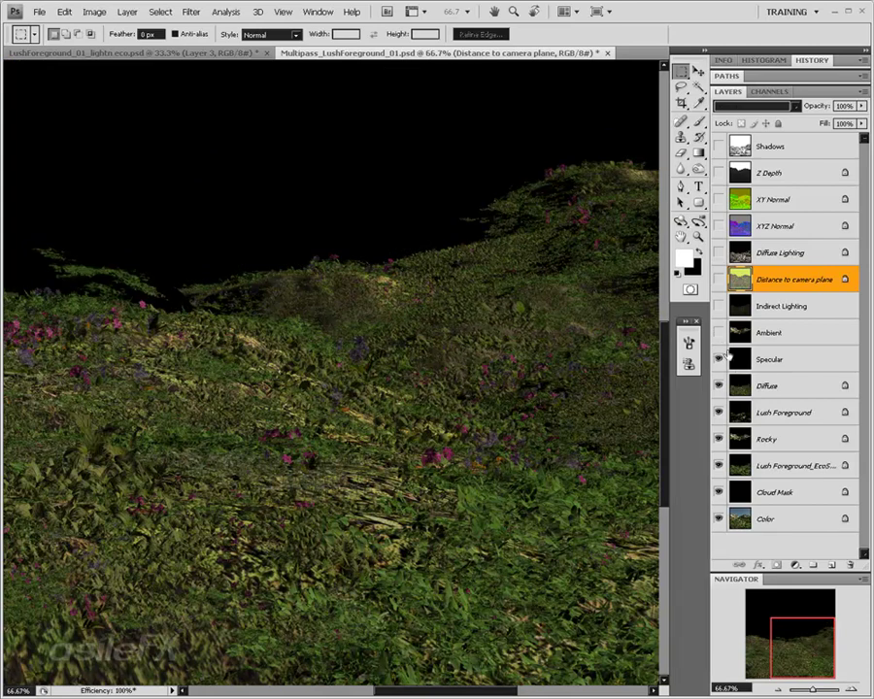
Check the Specular pass and examine the foreground flowers and broad-leaved plants at 200% zoom.
click(719, 360)
drag(807, 658, 786, 656)
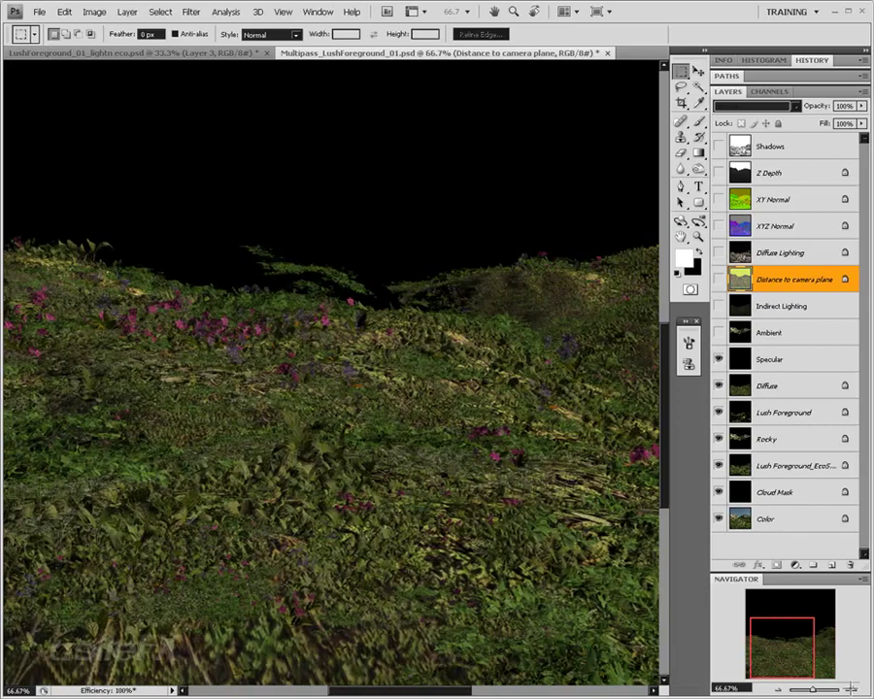
click(851, 691)
click(850, 690)
click(791, 646)
drag(791, 646, 778, 642)
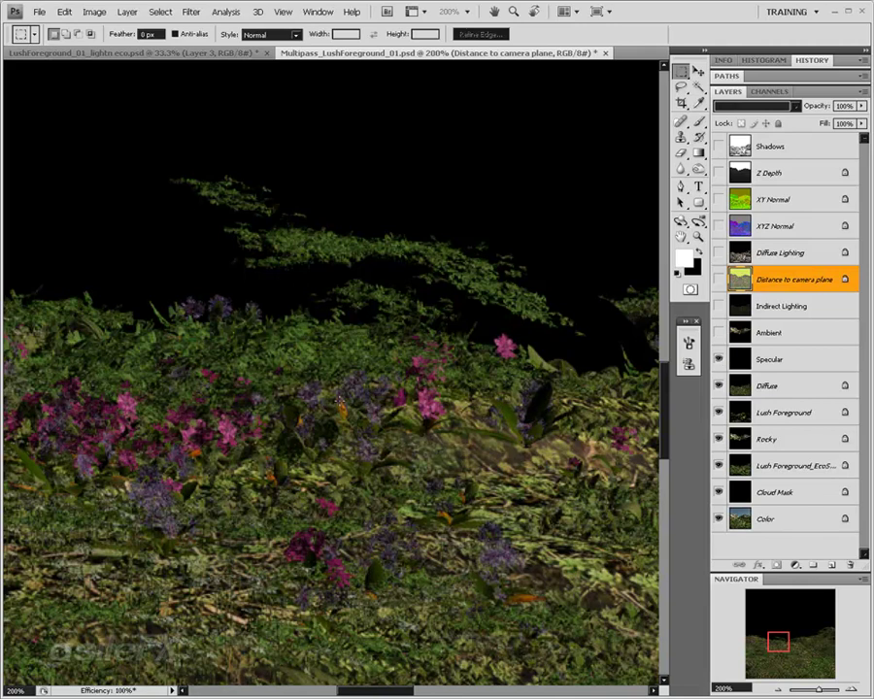
mouse_move(777, 636)
mouse_down()
mouse_move(780, 651)
mouse_move(800, 646)
mouse_move(778, 655)
mouse_up()
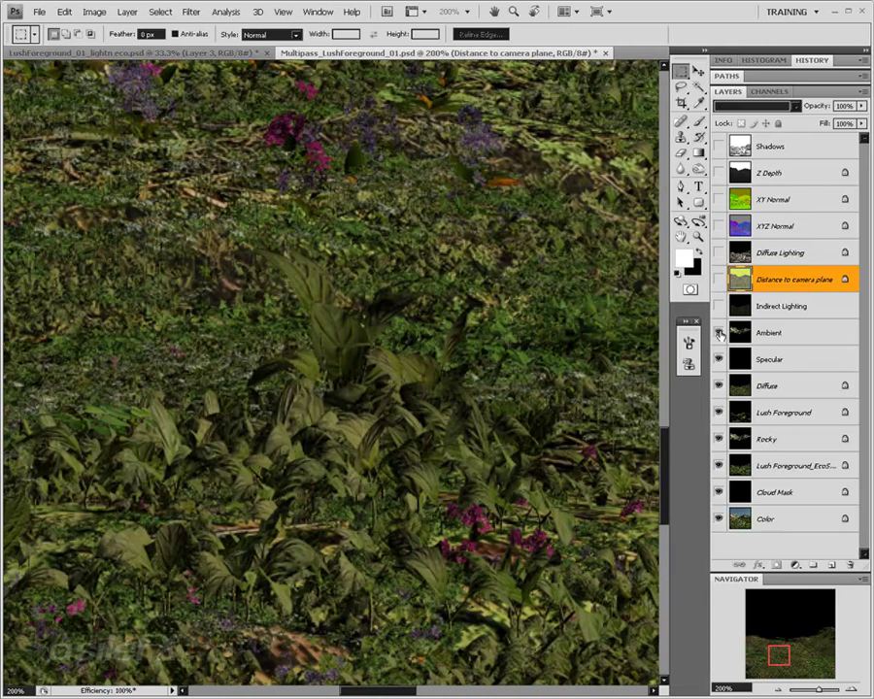
Toggle the Specular and Diffuse layers to compare their contributions to the plants, and leave both hidden.
click(720, 360)
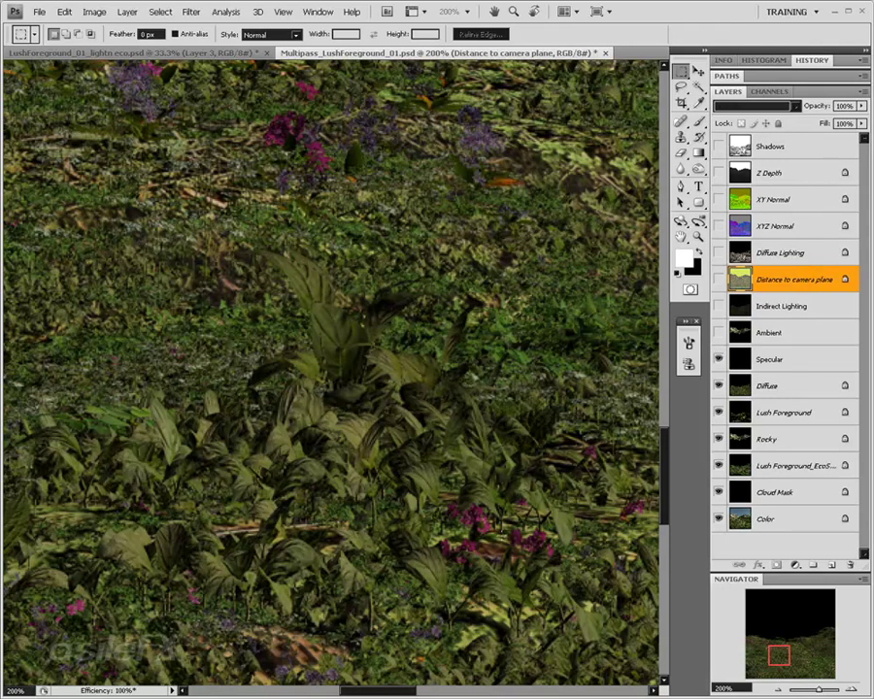
click(720, 359)
click(719, 391)
click(720, 390)
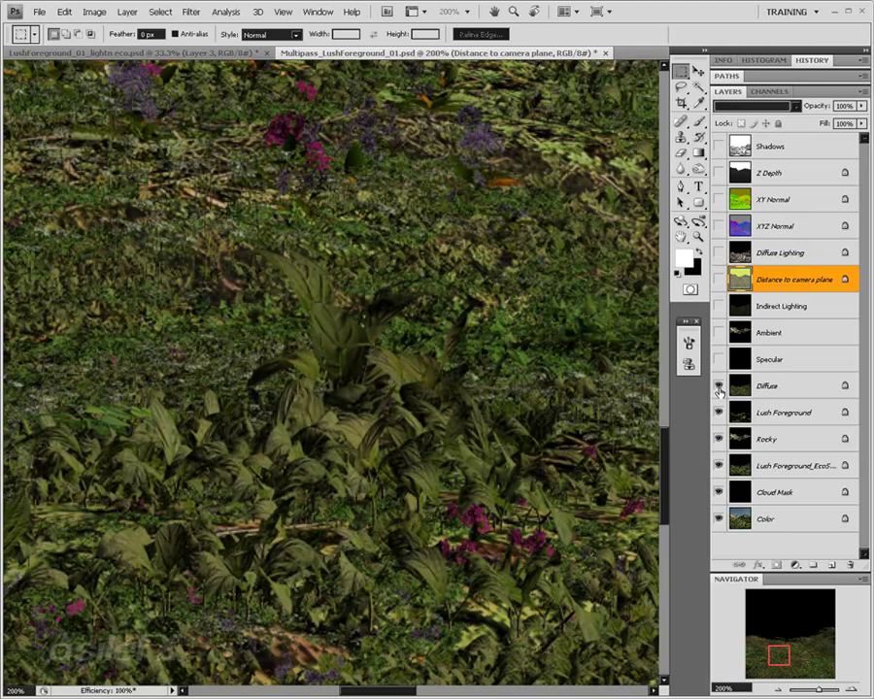
click(720, 389)
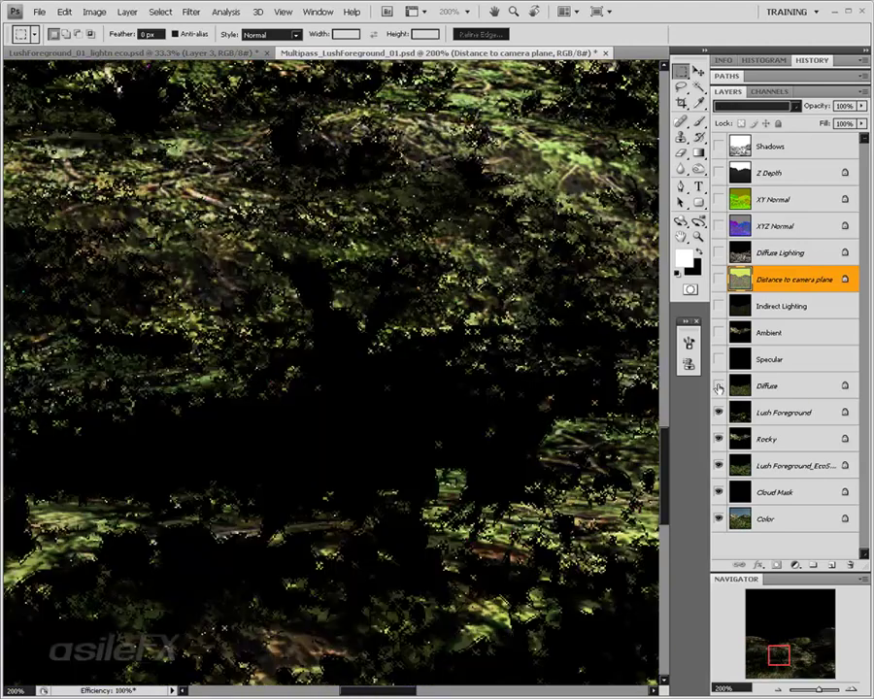
Select the Lush Foreground layer and examine which terrain areas it covers between the plants.
click(791, 413)
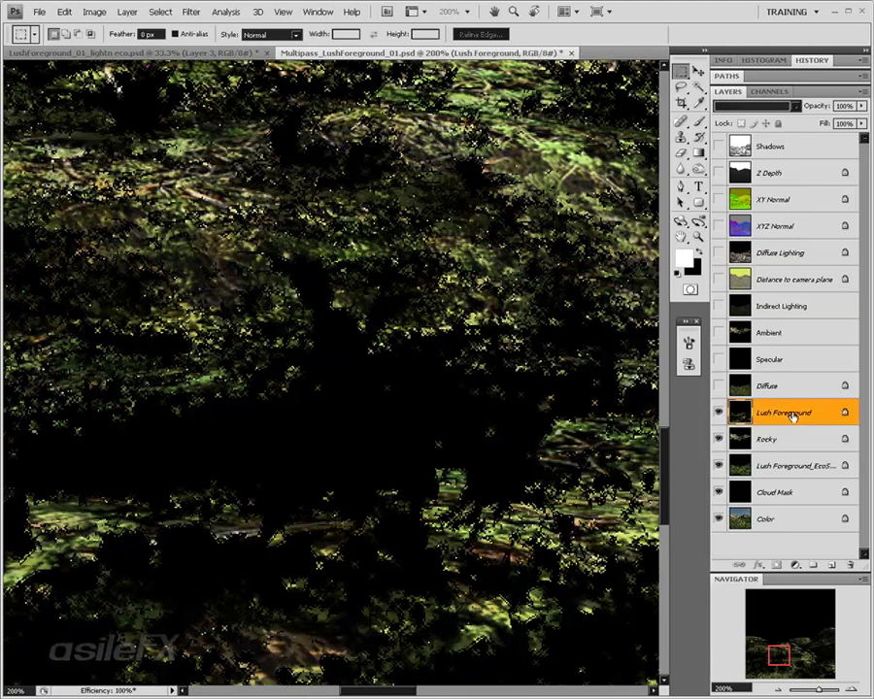
click(774, 688)
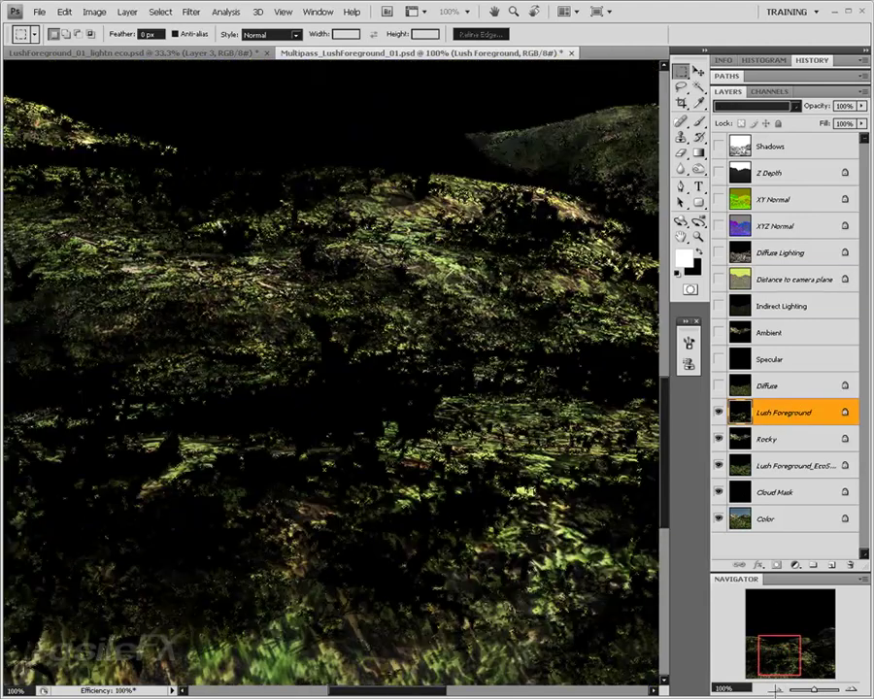
click(774, 688)
drag(771, 666, 832, 633)
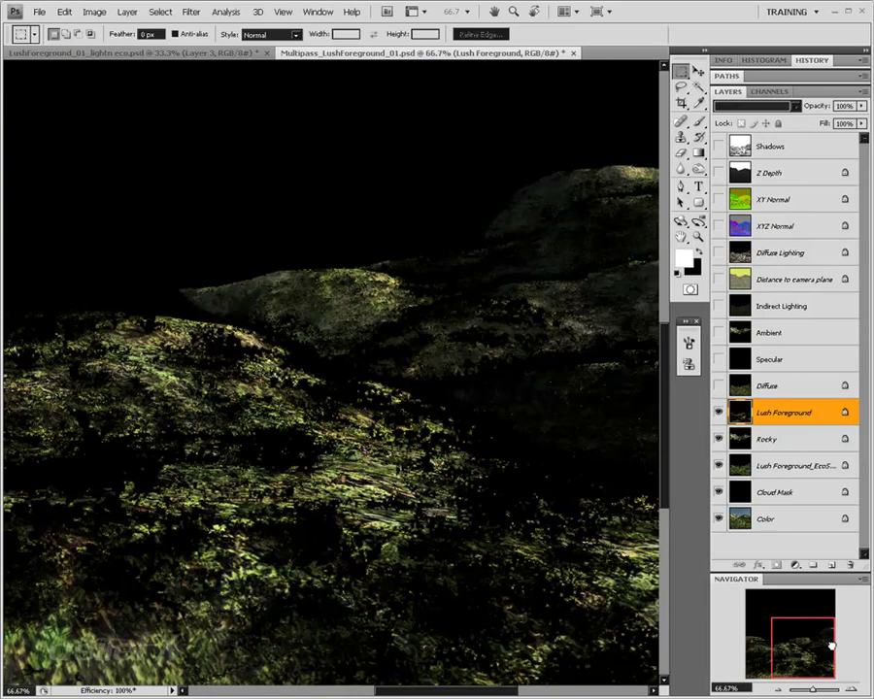
scroll(814, 335, up, 4)
scroll(814, 335, down, 1)
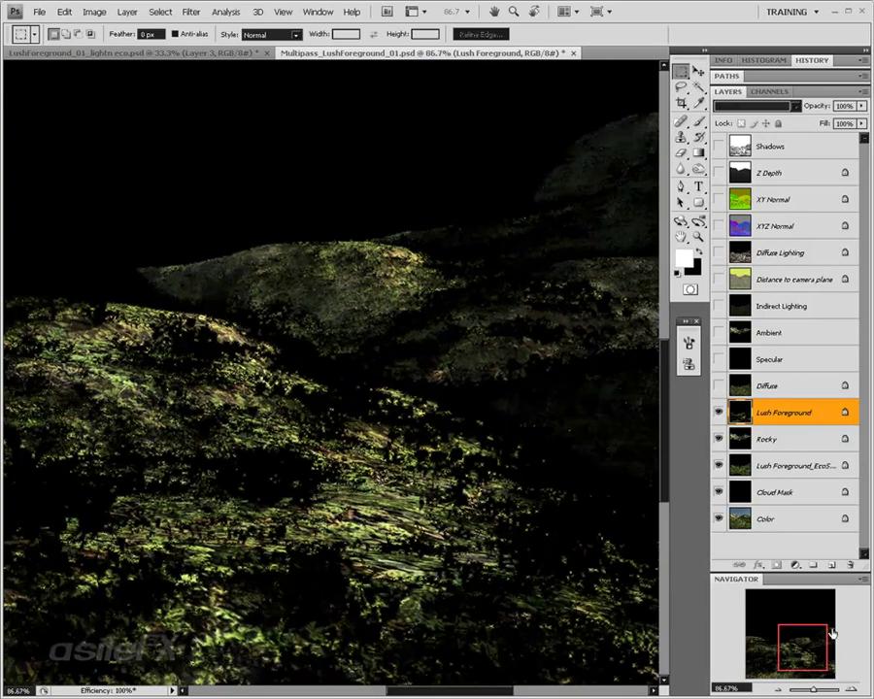
click(852, 689)
mouse_move(795, 643)
mouse_down()
mouse_move(819, 642)
mouse_move(770, 672)
mouse_move(797, 653)
mouse_up()
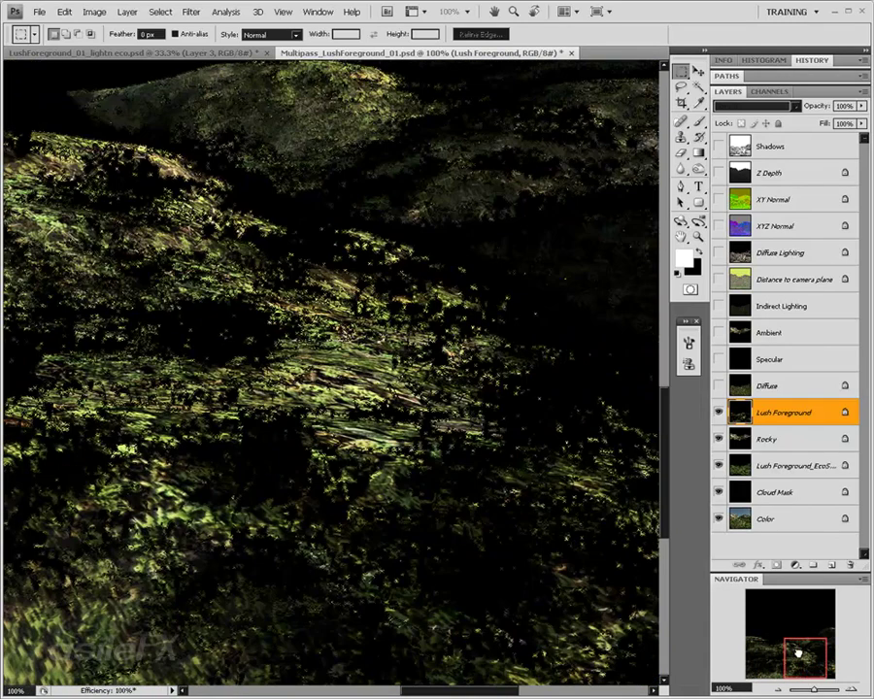
Review the document's channels with the object masks, and toggle the Lush Foreground layer off and on to compare.
click(769, 92)
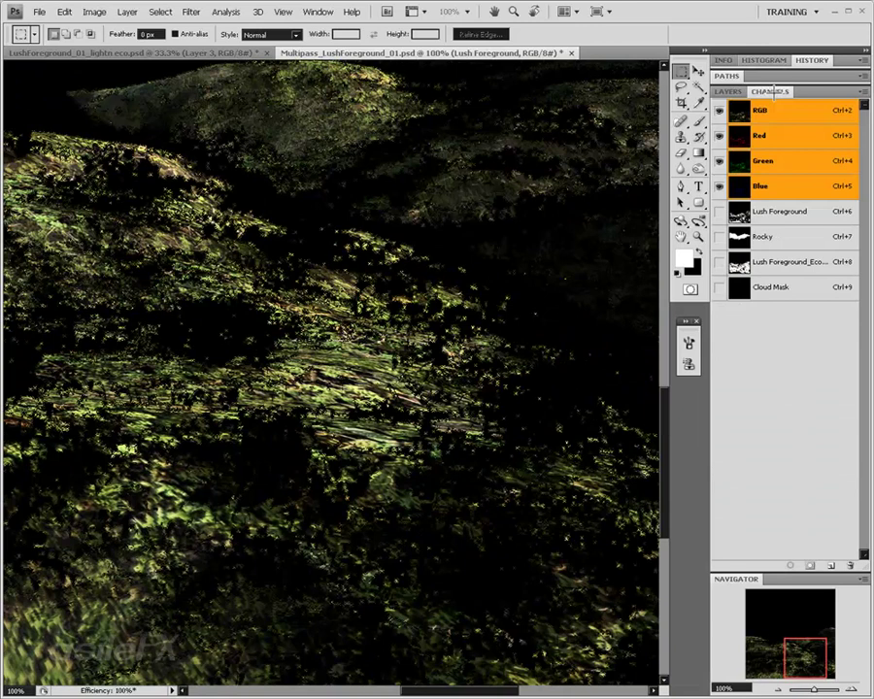
click(727, 91)
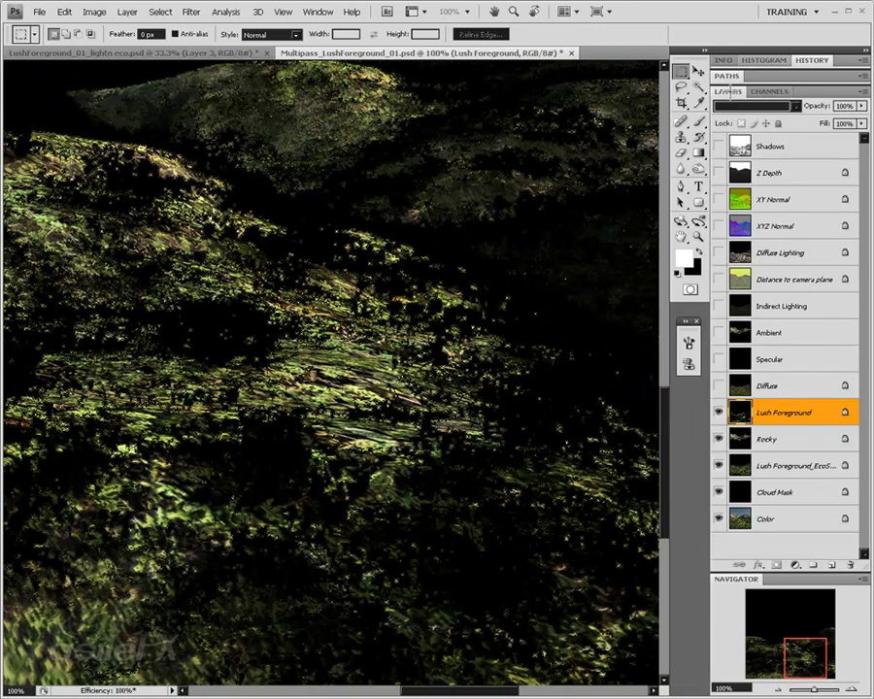
click(718, 413)
click(718, 412)
Examine the pixel-level edges and gaps of the Lush Foreground pass at 400% zoom.
drag(831, 664, 841, 665)
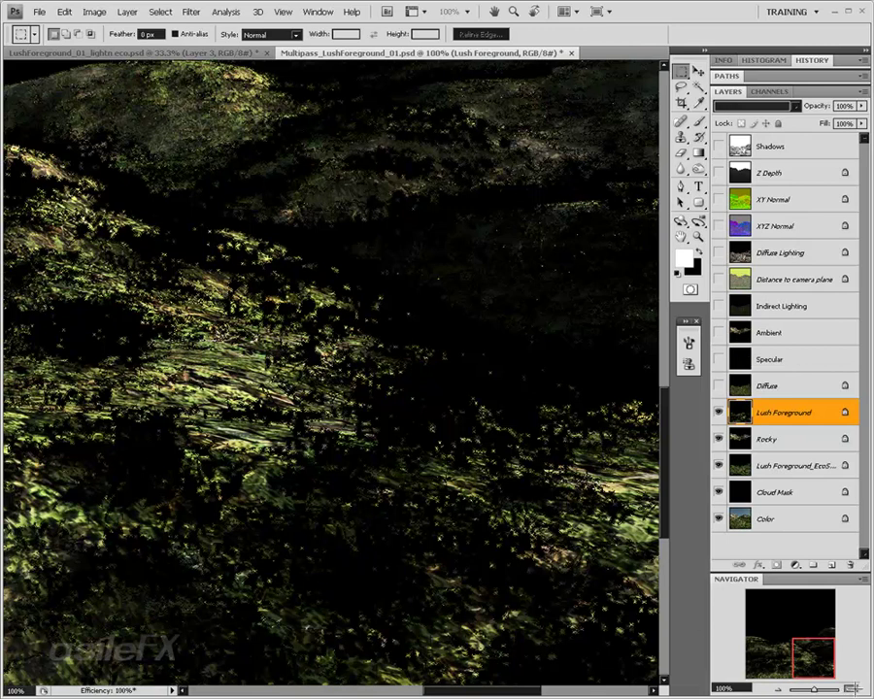
key(ctrl+plus)
key(ctrl+plus)
key(ctrl+plus)
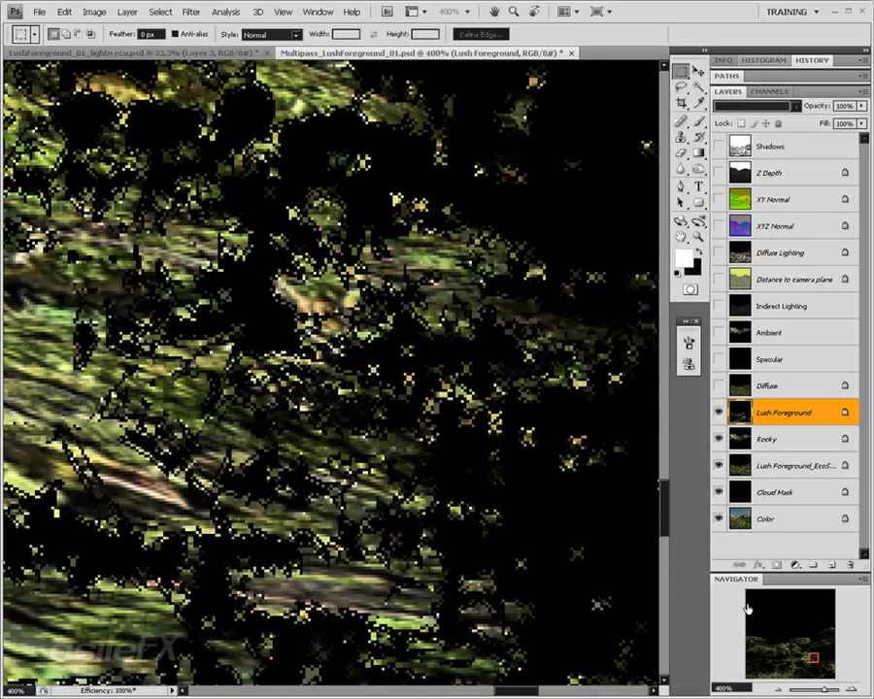
drag(810, 652, 791, 649)
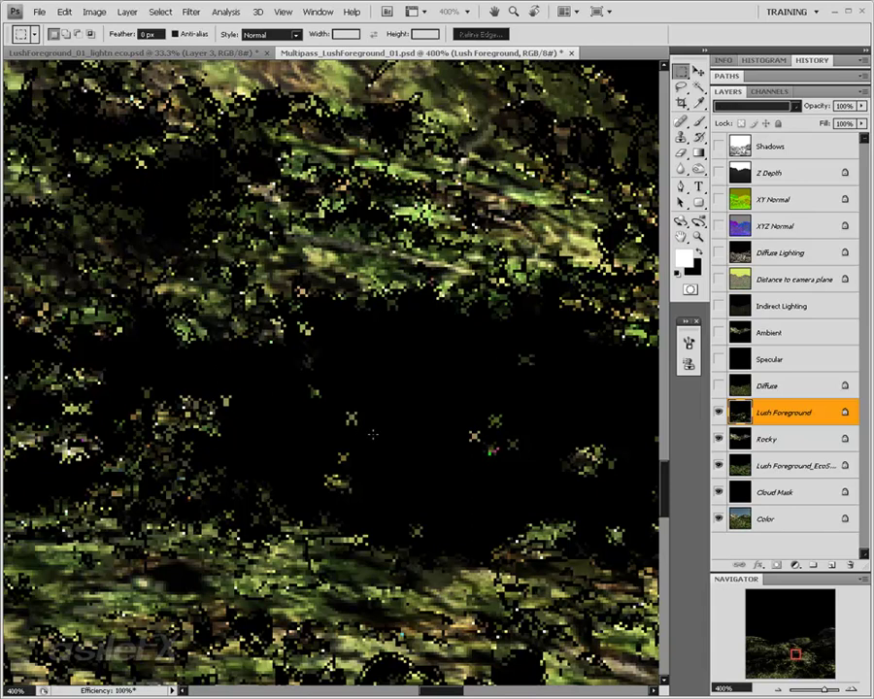
Examine the Lush Foreground pass at reduced magnification, down to 100%, across the near slope and the hills behind it.
mouse_move(792, 652)
mouse_down()
mouse_move(773, 642)
mouse_move(783, 650)
mouse_up()
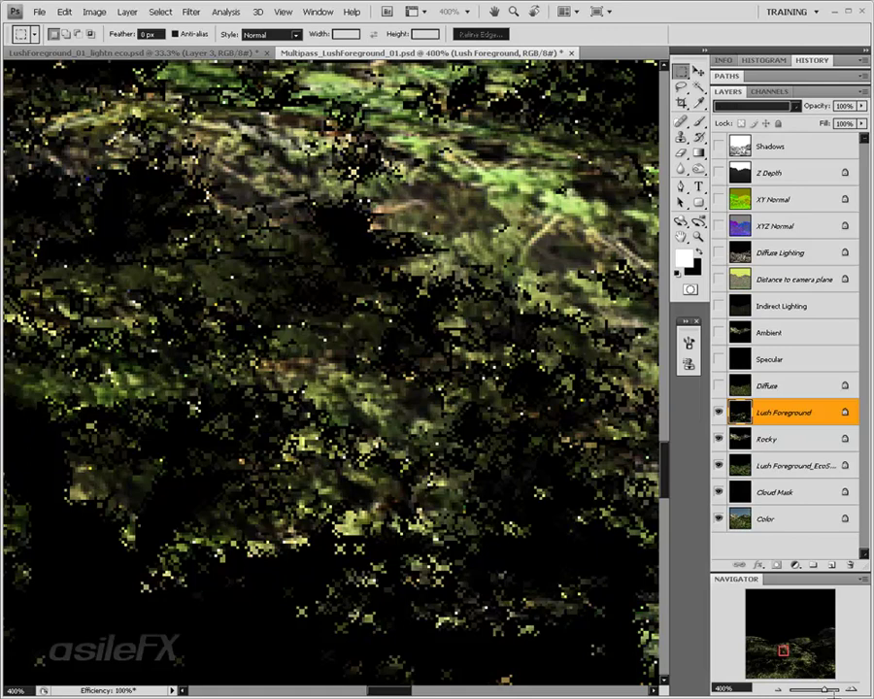
click(777, 690)
click(777, 689)
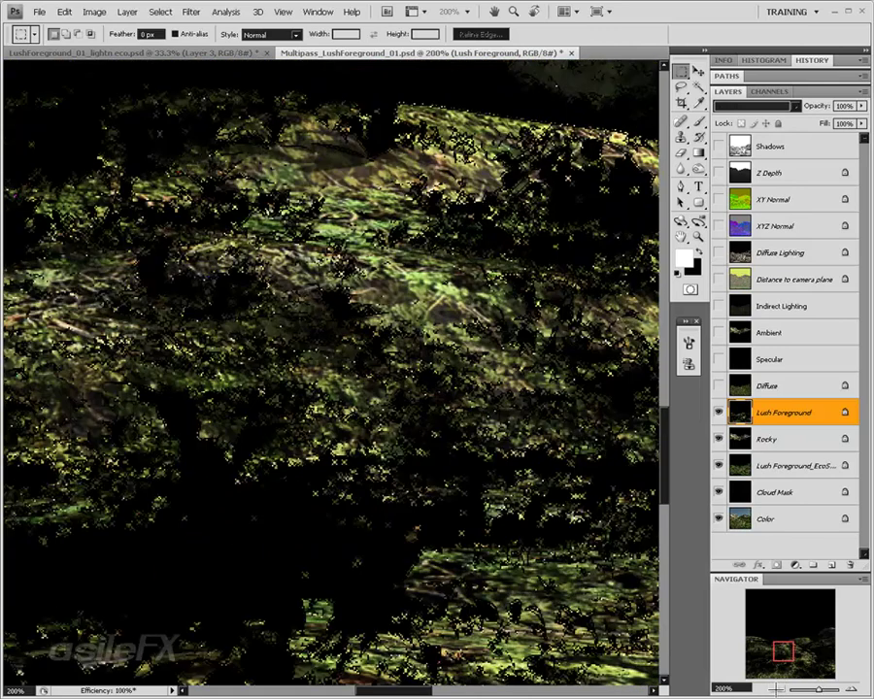
click(777, 690)
drag(777, 657, 796, 631)
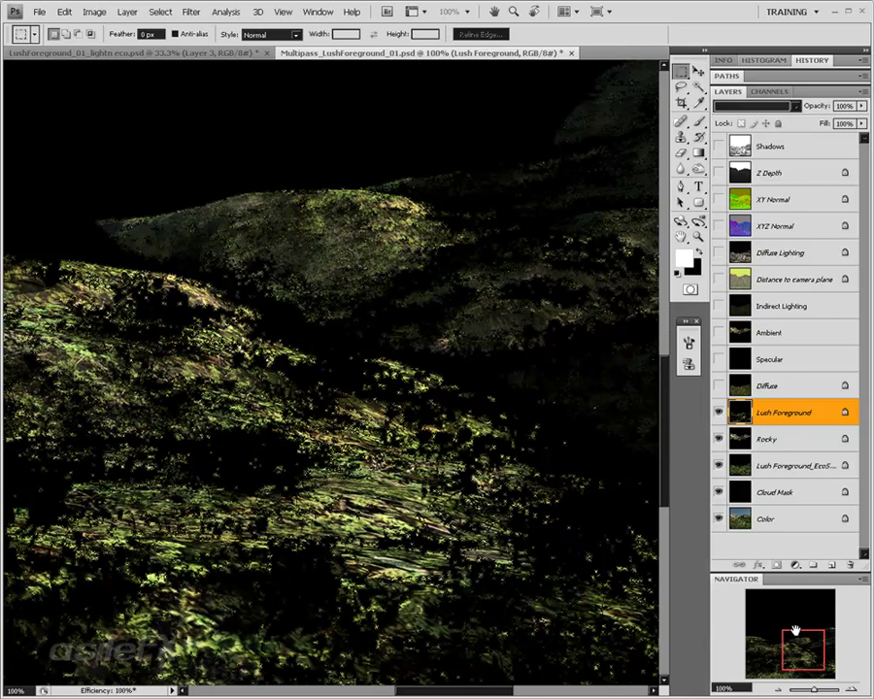
Toggle the Lush Foreground layer off and on to compare its terrain with the Rocky pass around the distant hills.
click(718, 413)
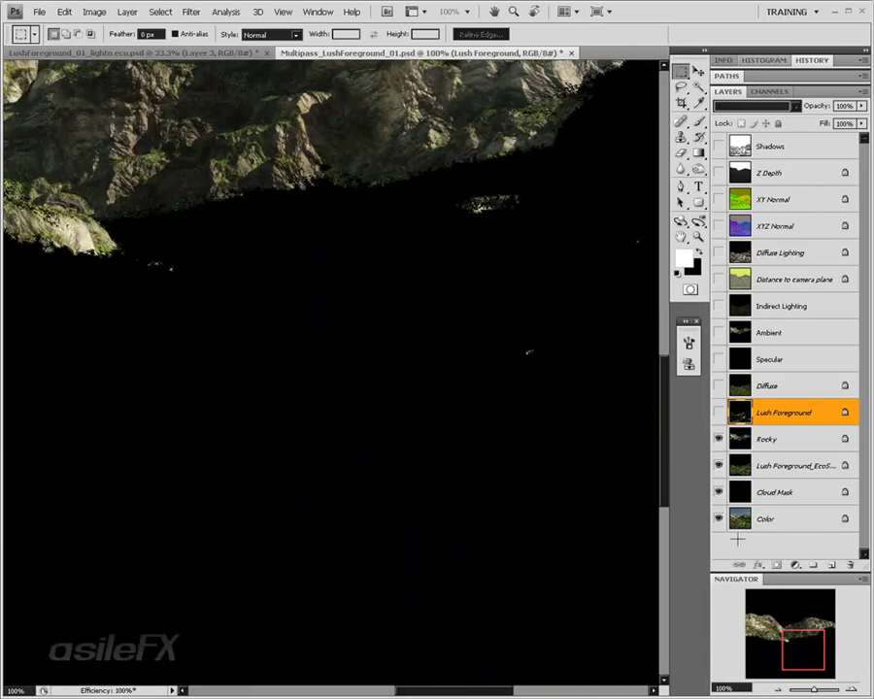
mouse_move(800, 630)
mouse_down()
mouse_move(787, 618)
mouse_move(798, 585)
mouse_move(807, 625)
mouse_move(773, 619)
mouse_move(805, 624)
mouse_up()
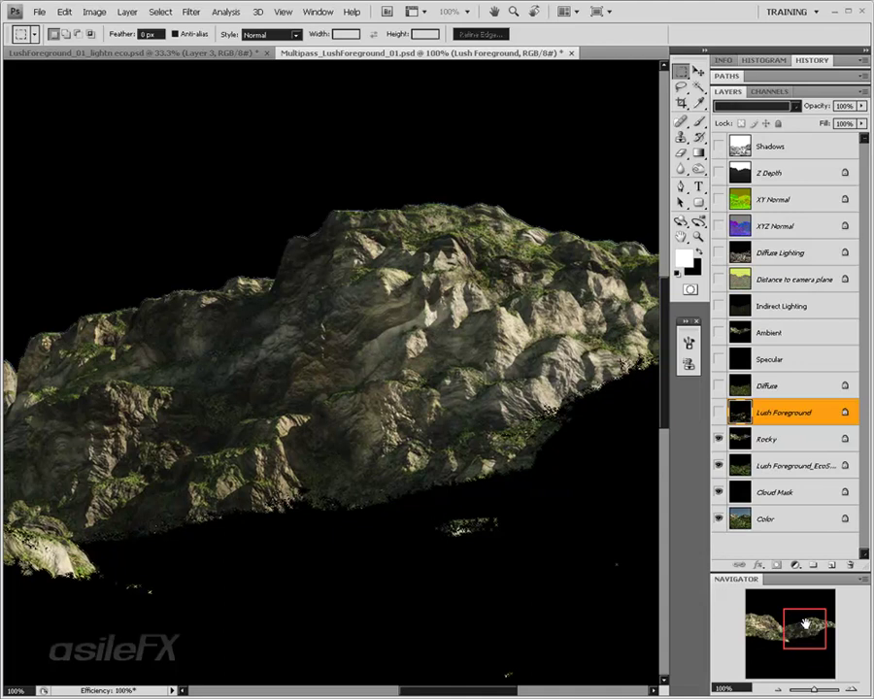
click(719, 413)
click(718, 415)
drag(804, 620, 821, 632)
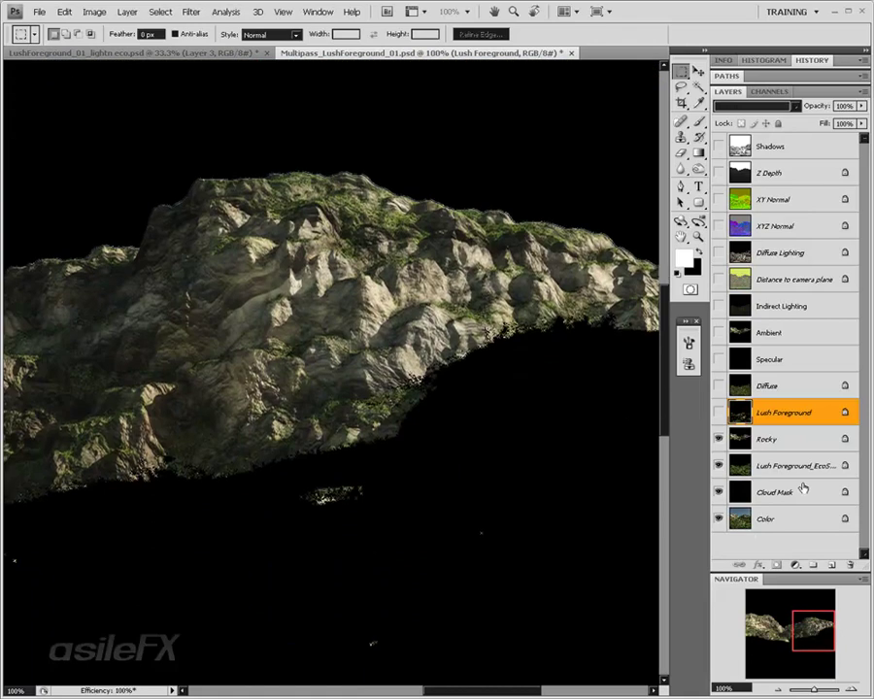
click(719, 413)
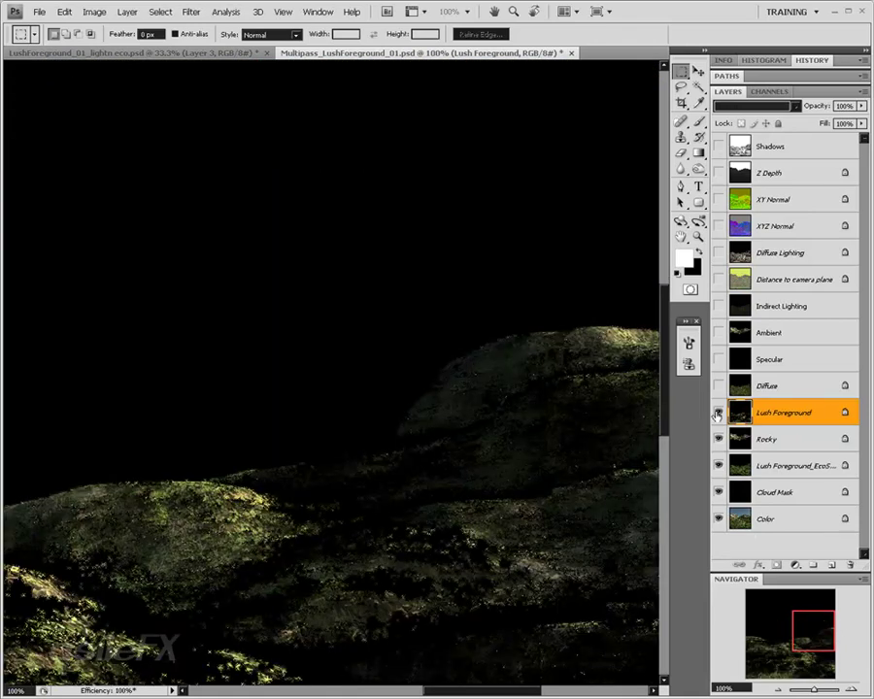
mouse_move(818, 612)
mouse_down()
mouse_move(819, 621)
mouse_move(803, 622)
mouse_up()
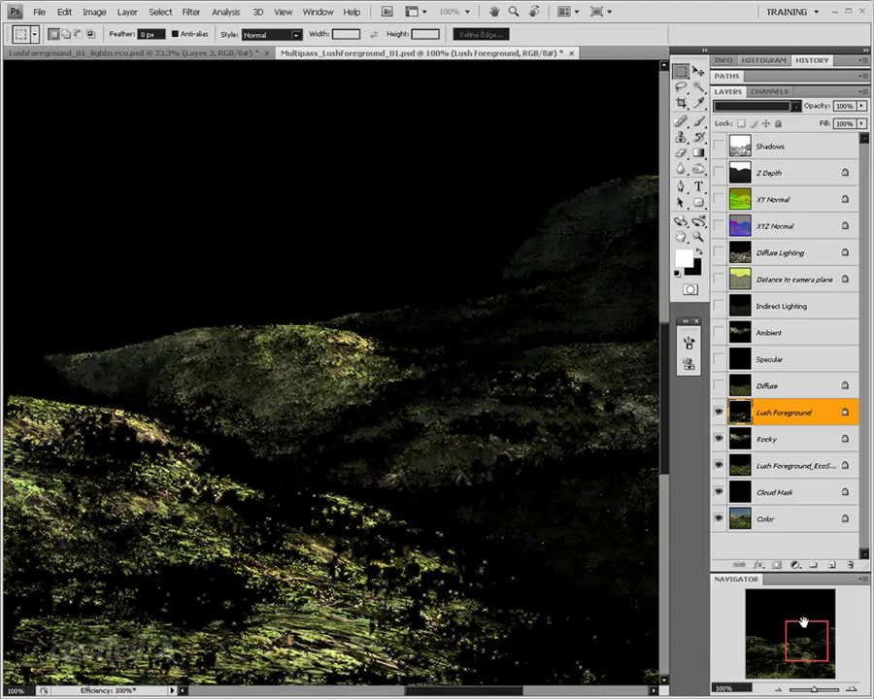
drag(803, 623, 781, 633)
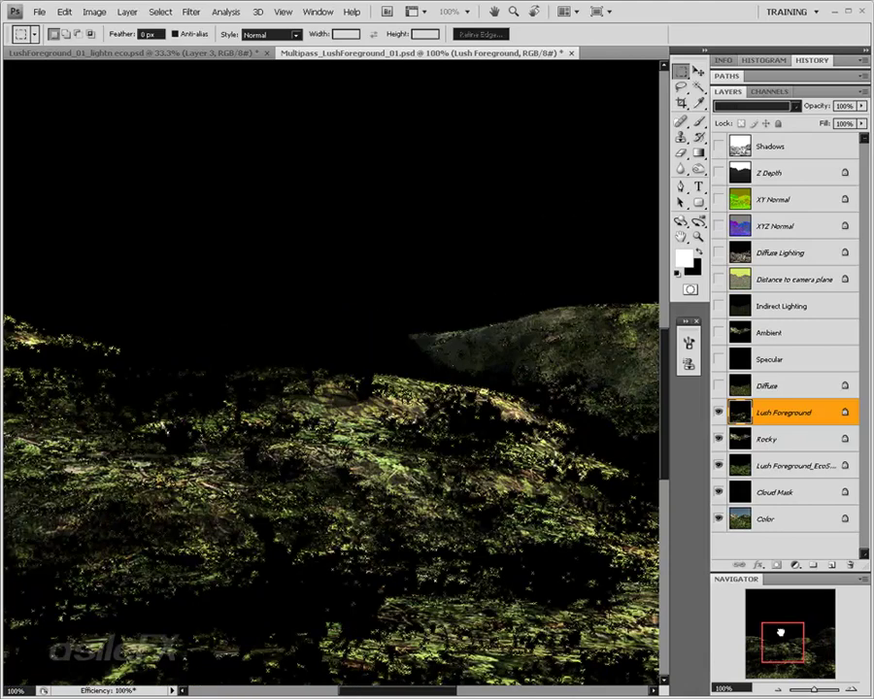
Hide the Lush Foreground and Rocky layers, and examine the plants in the EcoSystem pass at 66.67% zoom.
click(719, 413)
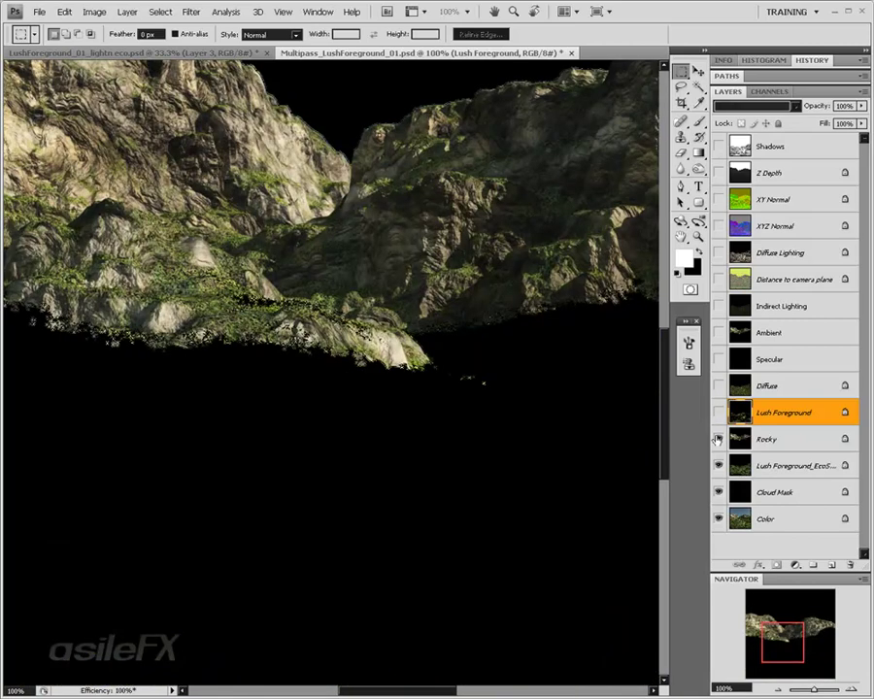
click(718, 439)
drag(780, 641, 731, 663)
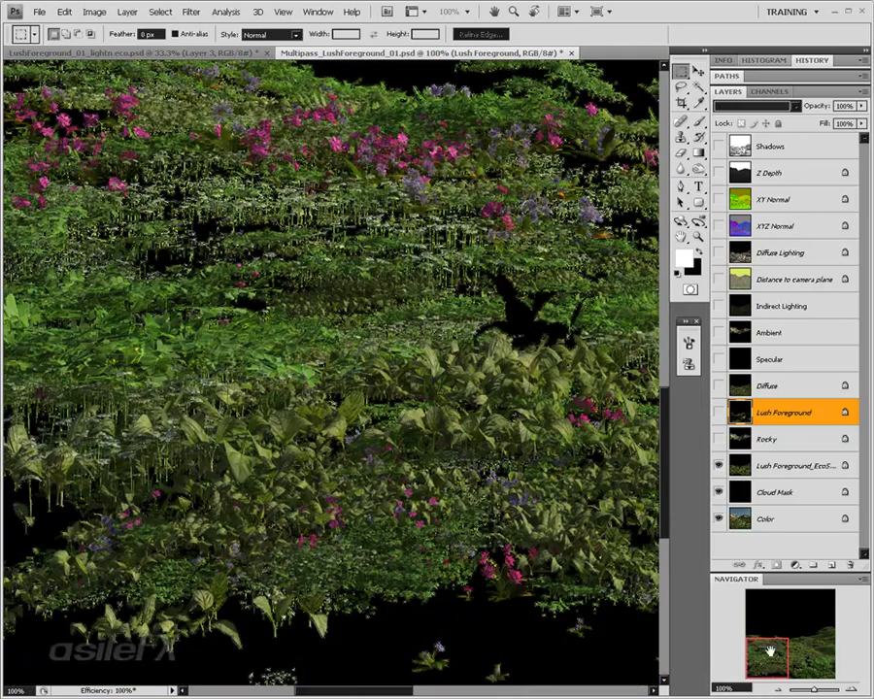
key(ctrl+minus)
drag(773, 619, 802, 656)
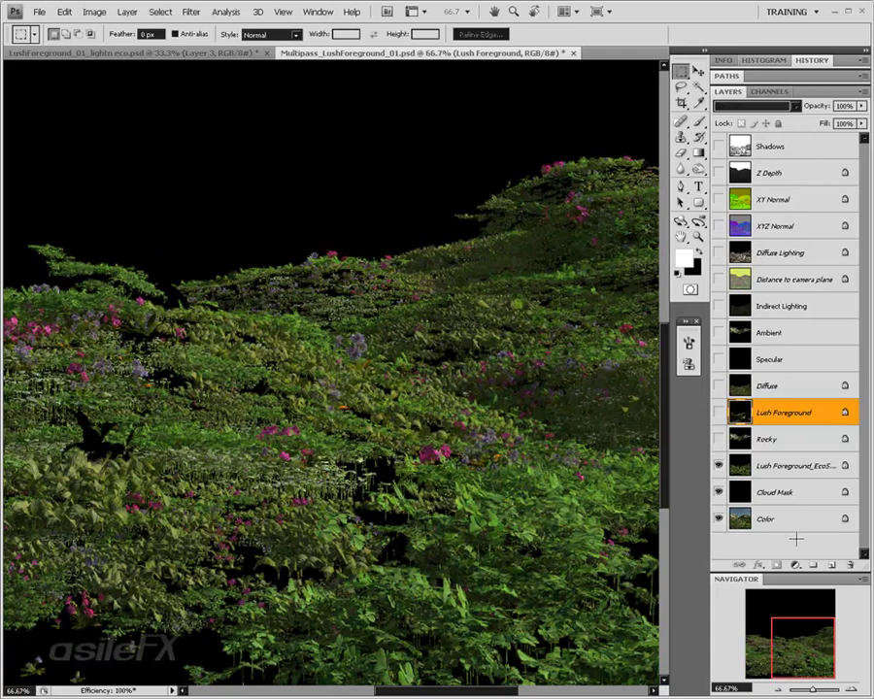
Toggle the EcoSystem layer to compare it with the full render, and hide it and Cloud Mask, leaving only Color shown.
click(719, 467)
click(719, 467)
click(718, 467)
click(719, 467)
click(719, 468)
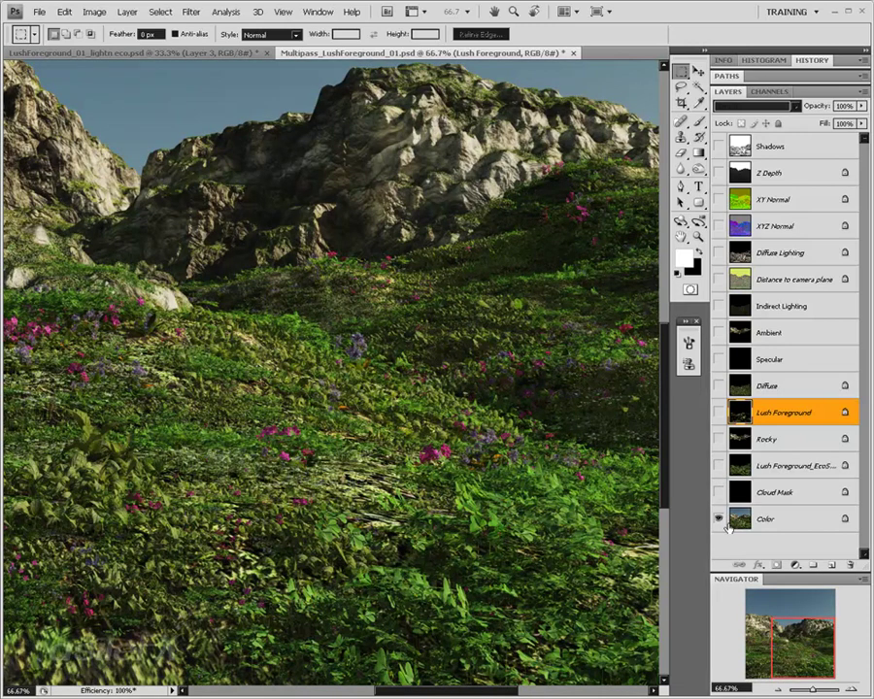
Look over the slopes and rocks in the Color pass, hide it, and show the EcoSystem layer alone.
drag(798, 650, 773, 648)
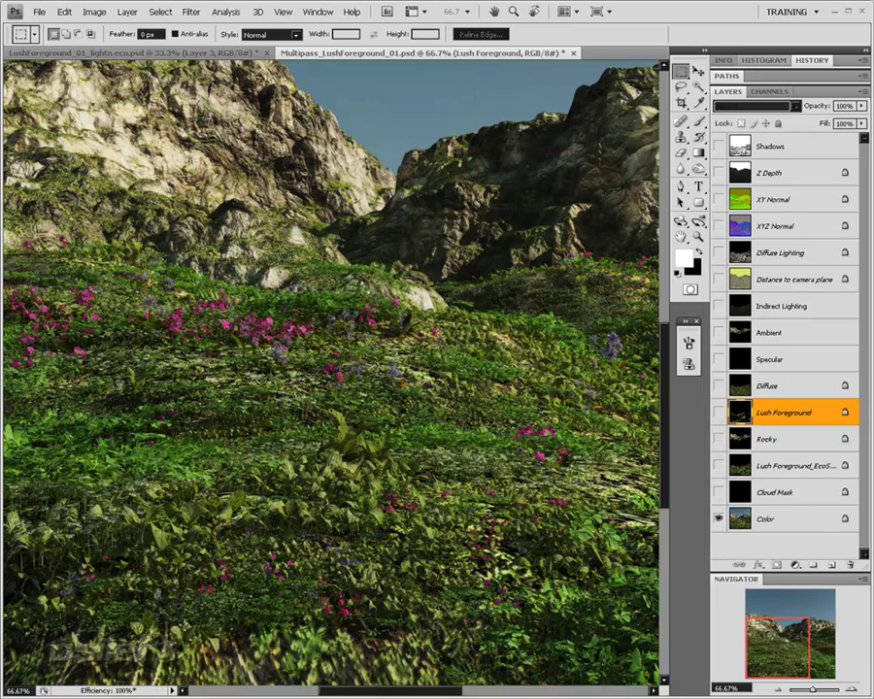
drag(784, 634, 820, 647)
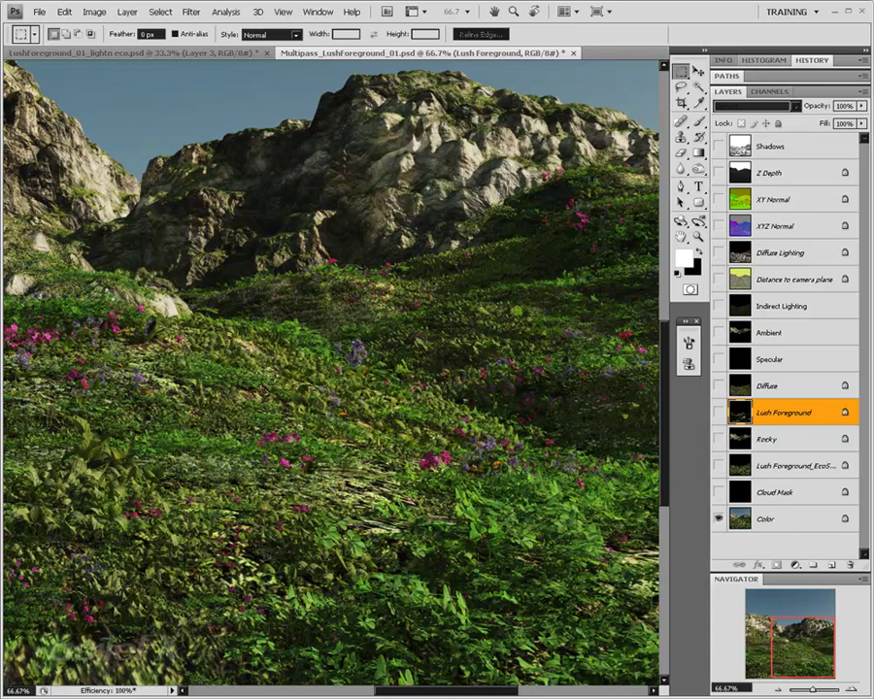
mouse_move(809, 649)
mouse_down()
mouse_move(818, 642)
mouse_move(804, 640)
mouse_up()
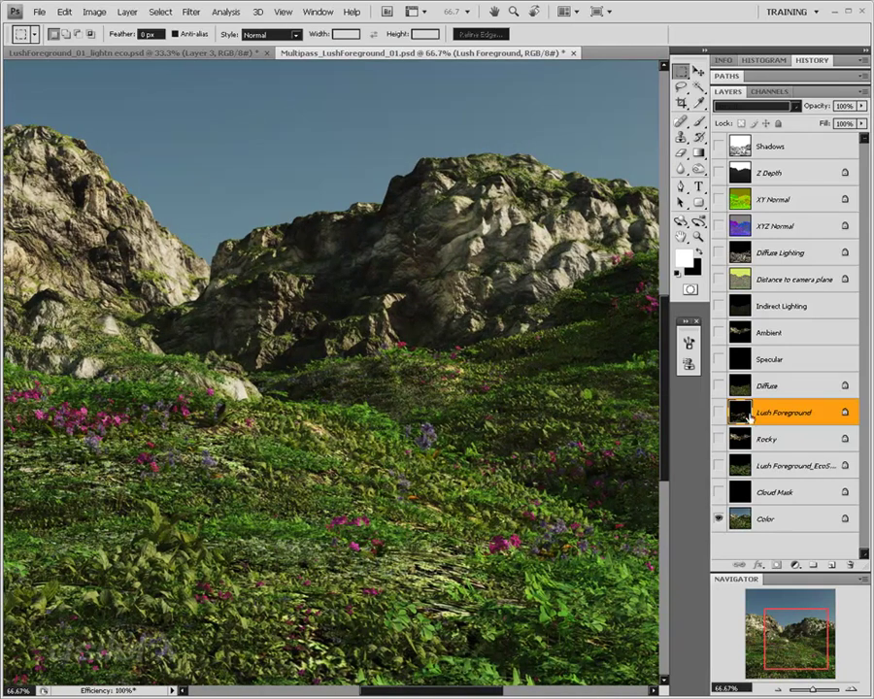
click(719, 518)
click(718, 466)
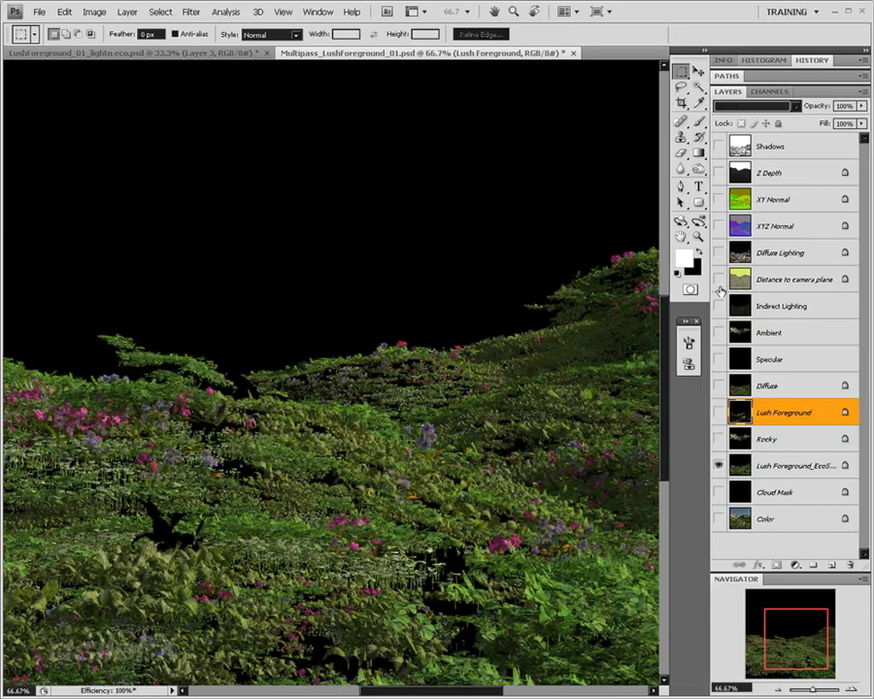
Preview the Distance to camera plane, Diffuse Lighting and Shadows layers over the EcoSystem pass, leaving all three hidden.
click(718, 279)
click(719, 279)
click(719, 253)
click(718, 252)
click(719, 252)
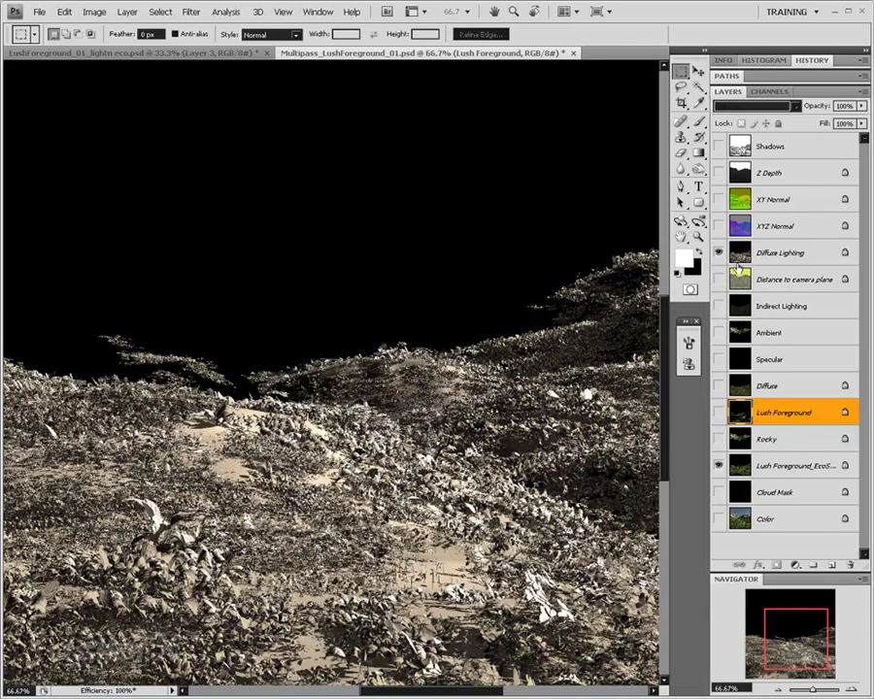
click(718, 253)
scroll(777, 345, up, 2)
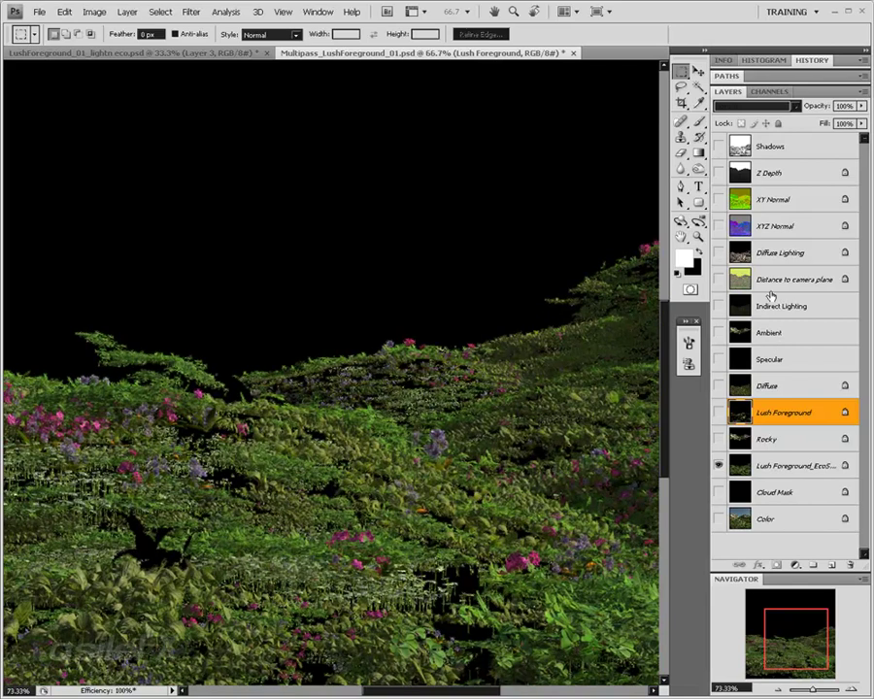
click(717, 146)
click(717, 145)
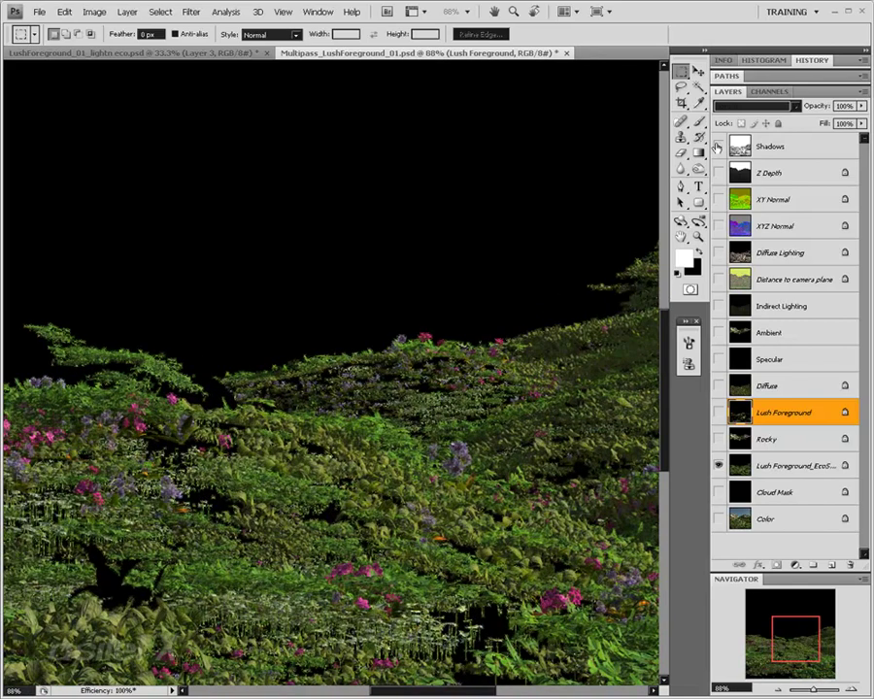
Switch to the LushForeground_01_lightn eco.psd document and view its planted slope at 66.67% zoom.
click(64, 52)
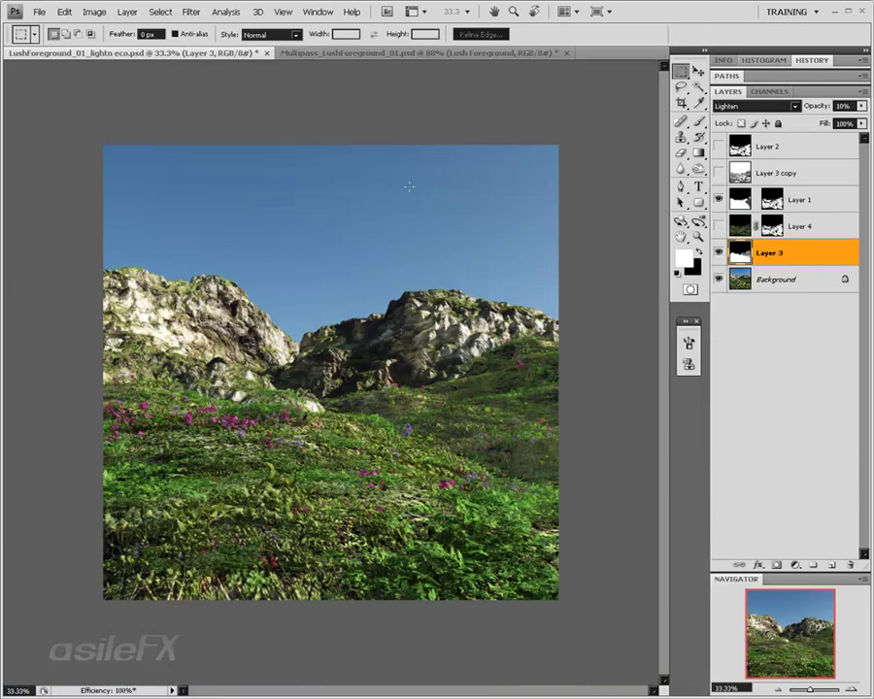
click(850, 687)
click(851, 687)
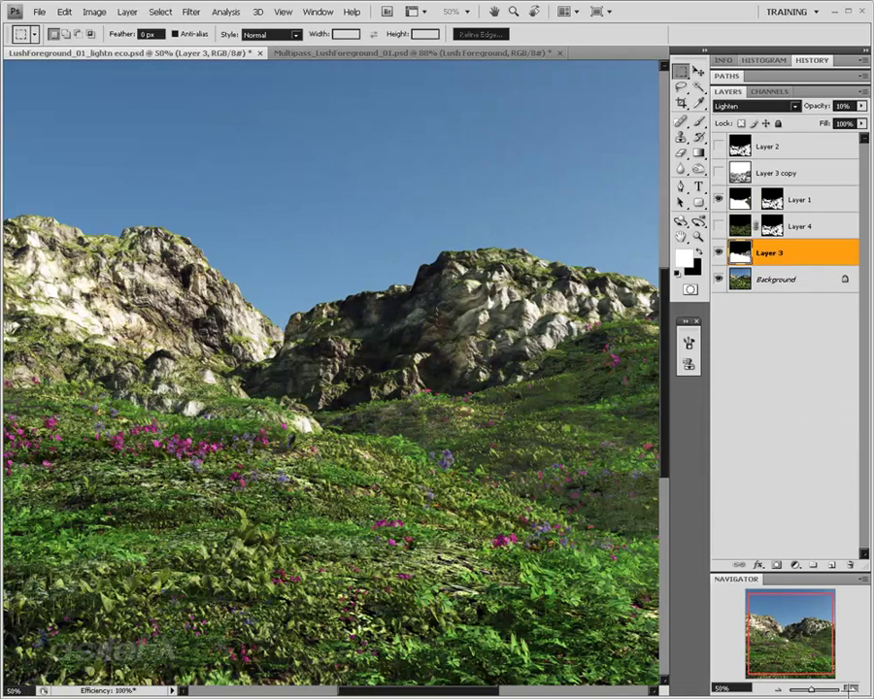
drag(763, 622, 818, 638)
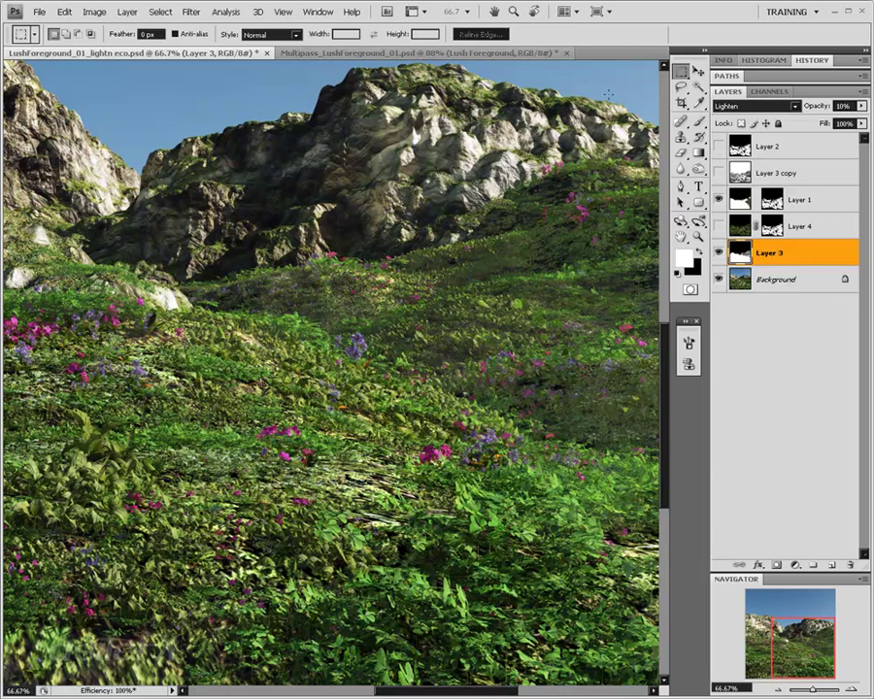
Toggle Layer 3 and Layer 1 off and on to compare their effect on the composite.
click(719, 253)
click(720, 252)
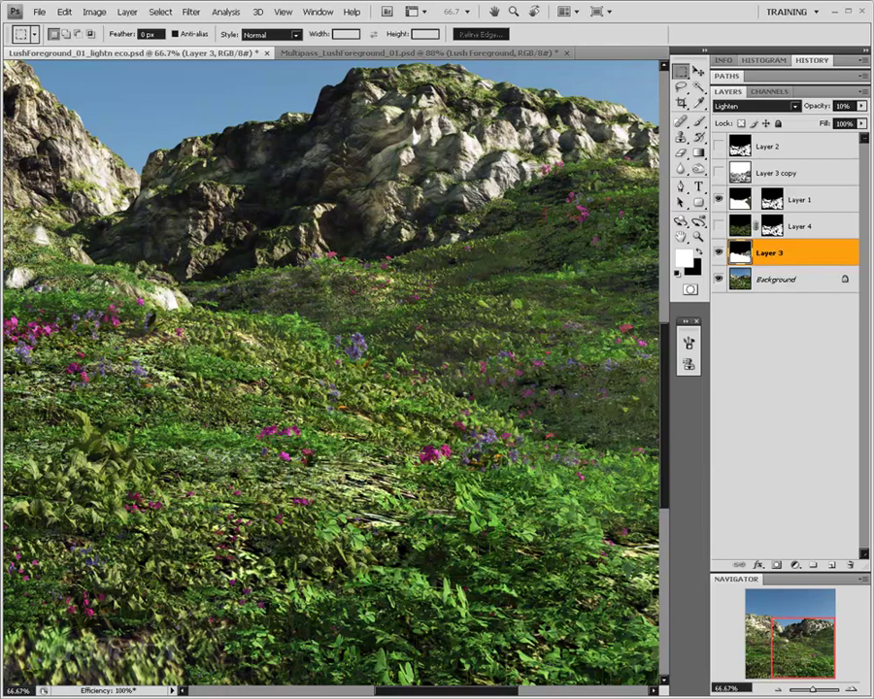
click(720, 200)
click(719, 200)
Hide the Background and Layer 3, toggle Layer 1 to examine its masked plants in isolation, and leave it hidden.
click(720, 281)
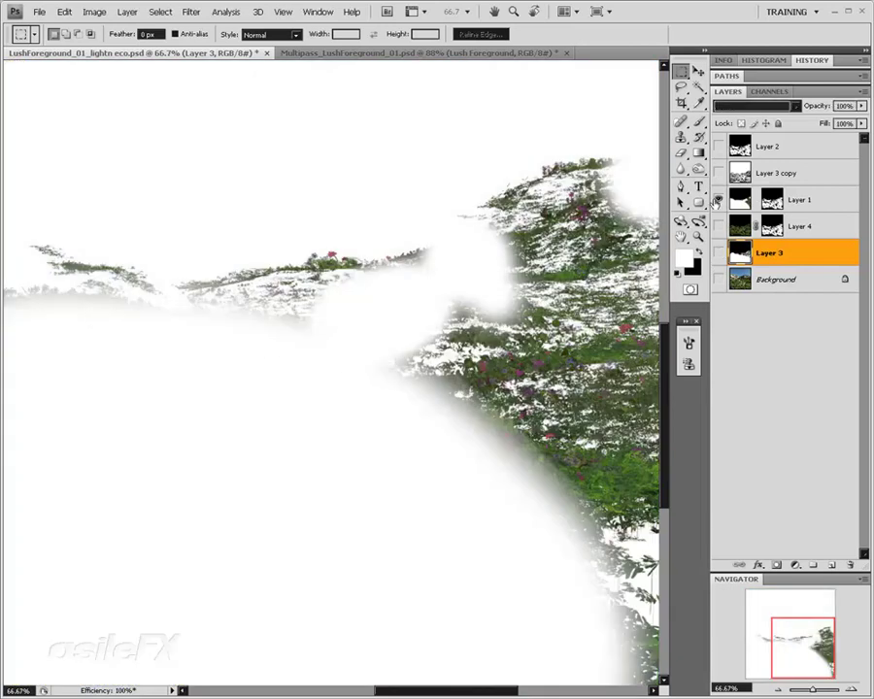
click(720, 200)
click(719, 200)
click(719, 201)
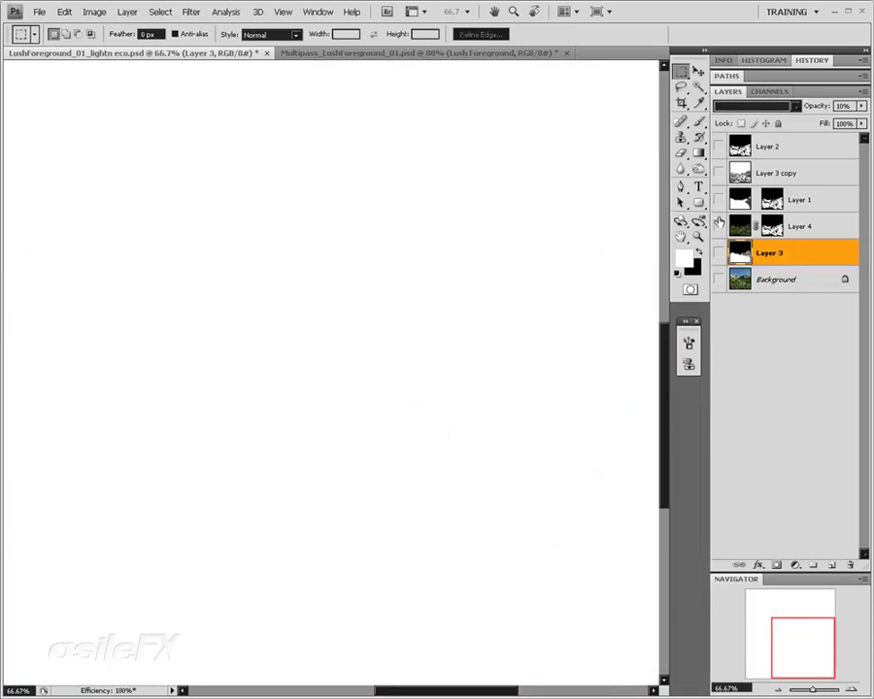
click(719, 200)
click(719, 200)
Show Layer 4's masked plants on their own, and turn Layer 3, the Background and Layer 1 back on.
click(719, 226)
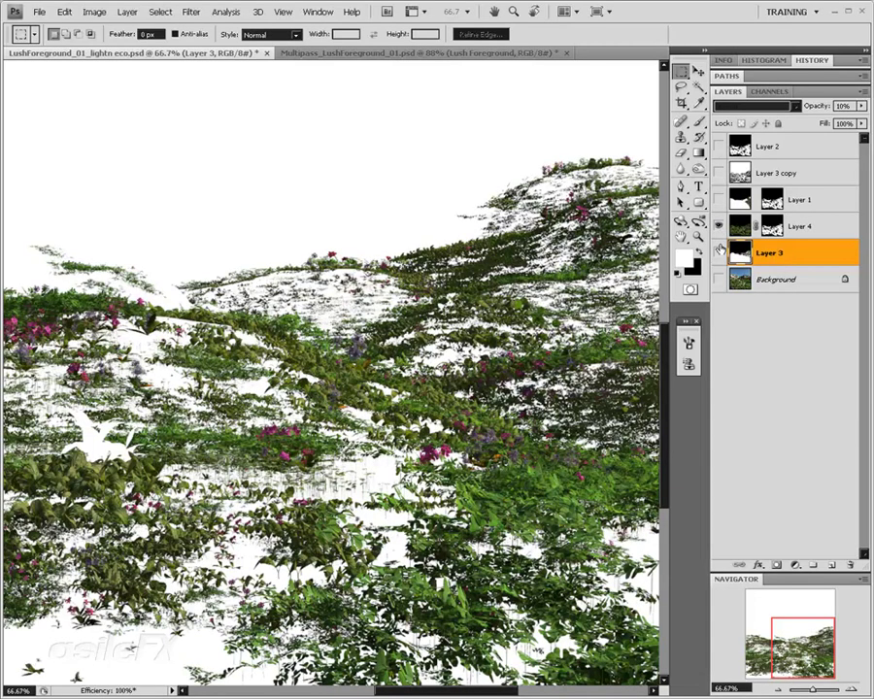
click(718, 254)
click(719, 280)
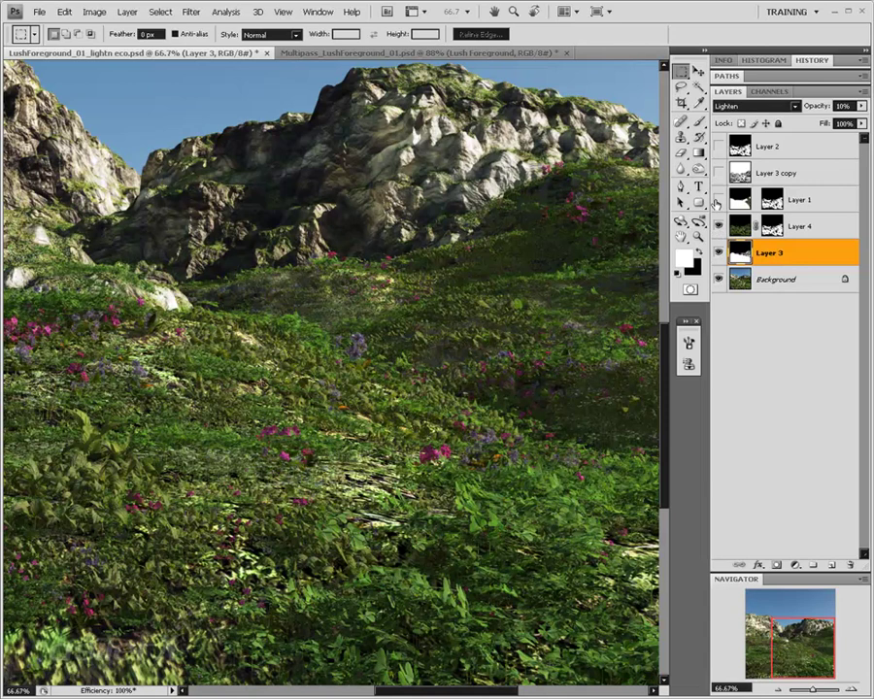
click(720, 200)
drag(777, 649, 802, 660)
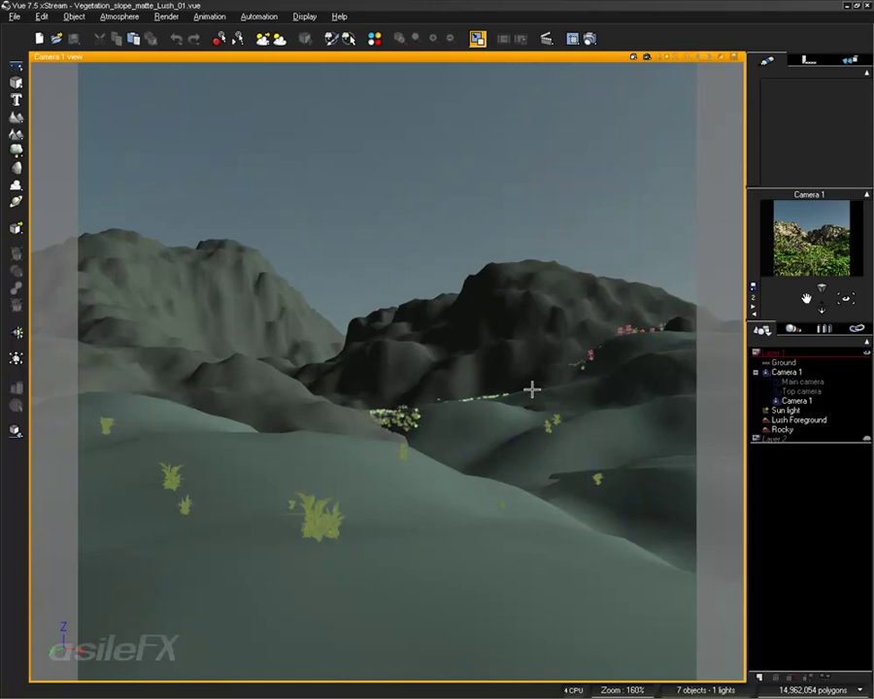
Switch to Vue, review the EcoSystem Painter and the Lush Foreground terrain's Lush Eco material, and close both without changes.
click(331, 38)
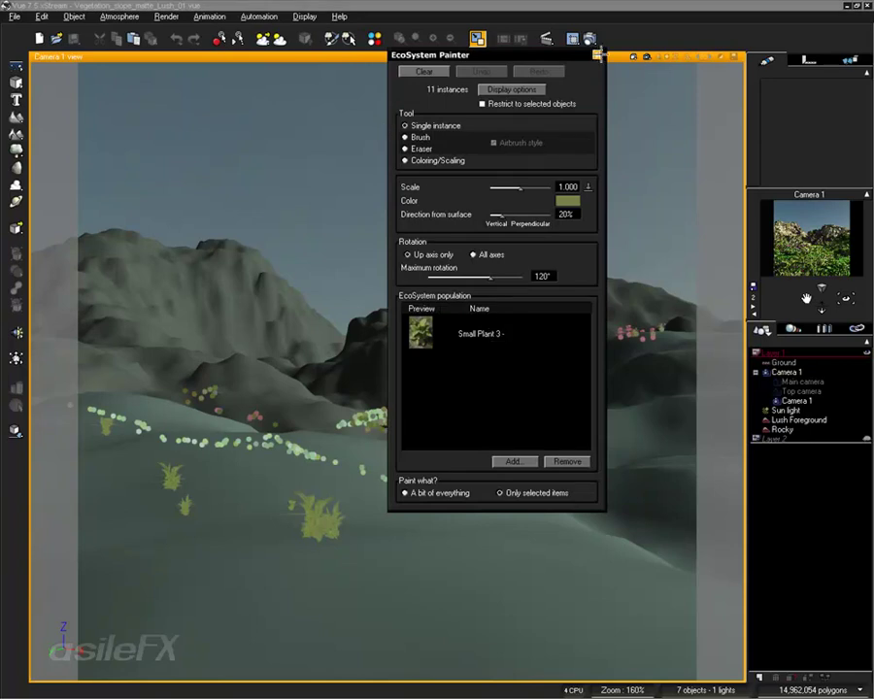
click(598, 54)
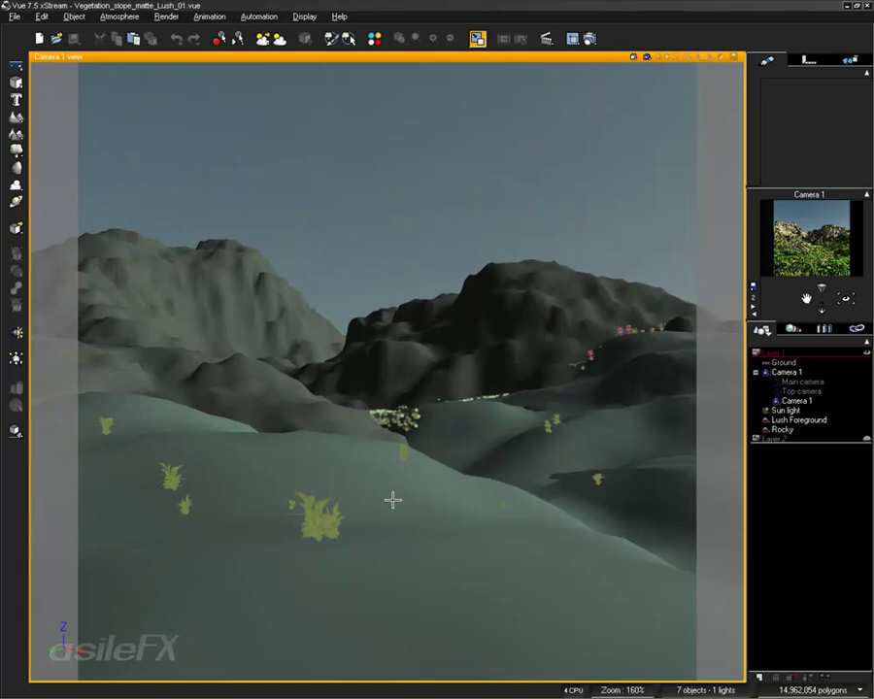
double_click(791, 419)
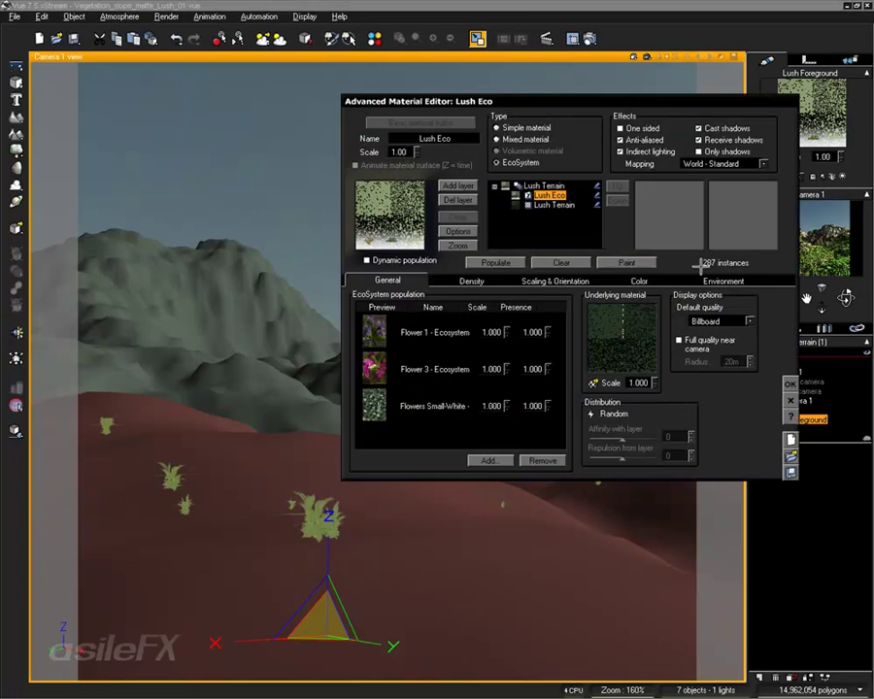
click(790, 399)
click(802, 496)
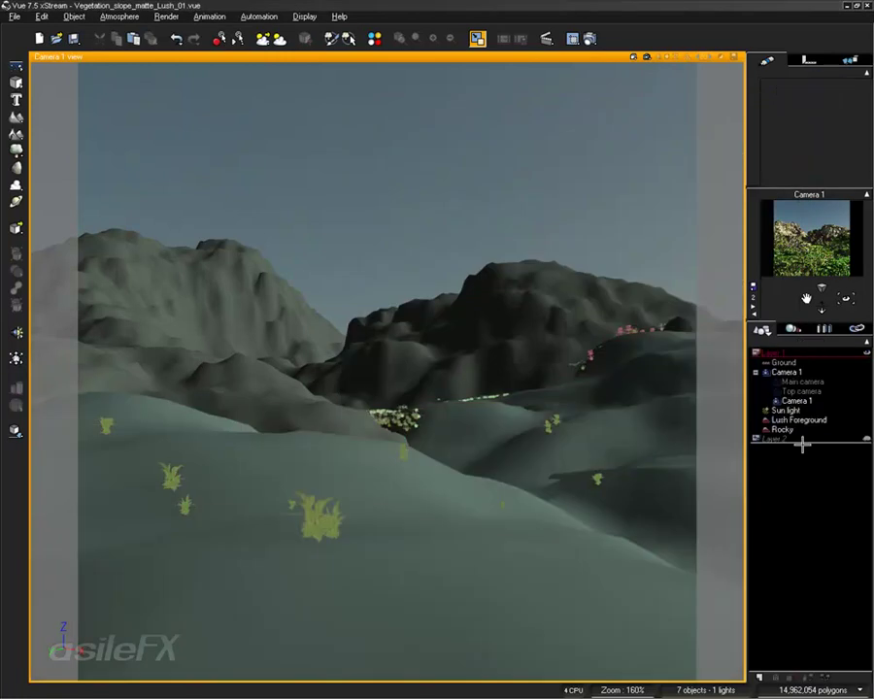
Render the scene in the Camera 1 view, review the result, and return to the terrain preview.
click(647, 56)
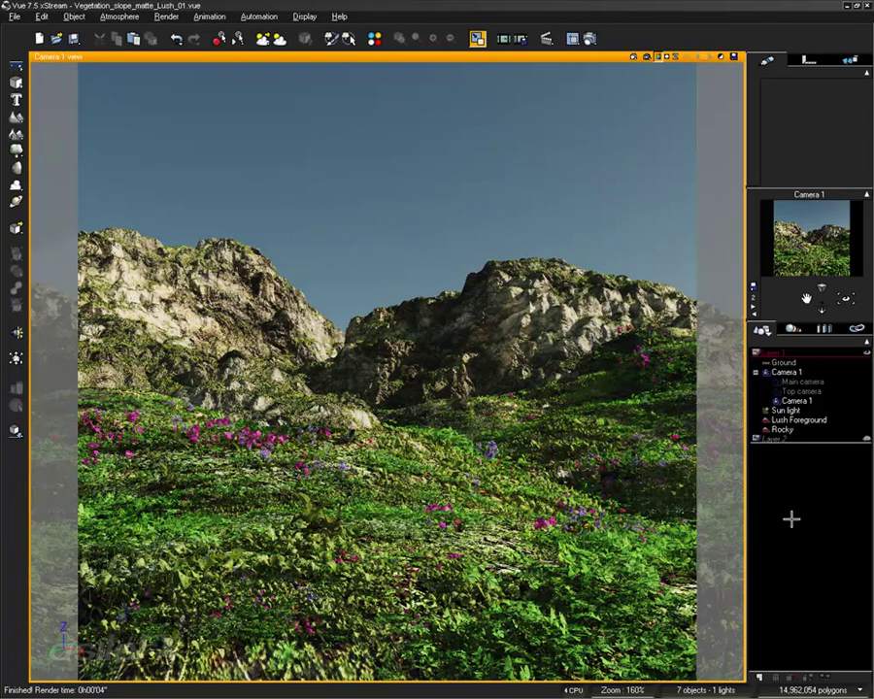
click(659, 57)
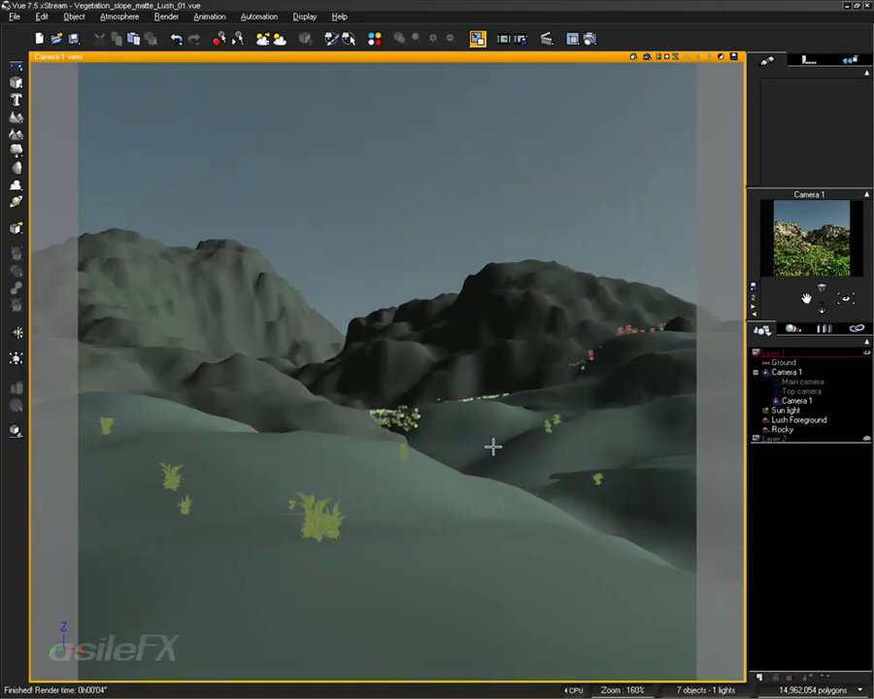
Return to the four-view layout and examine in the top view the plants painted along the edges between the terrains.
double_click(514, 58)
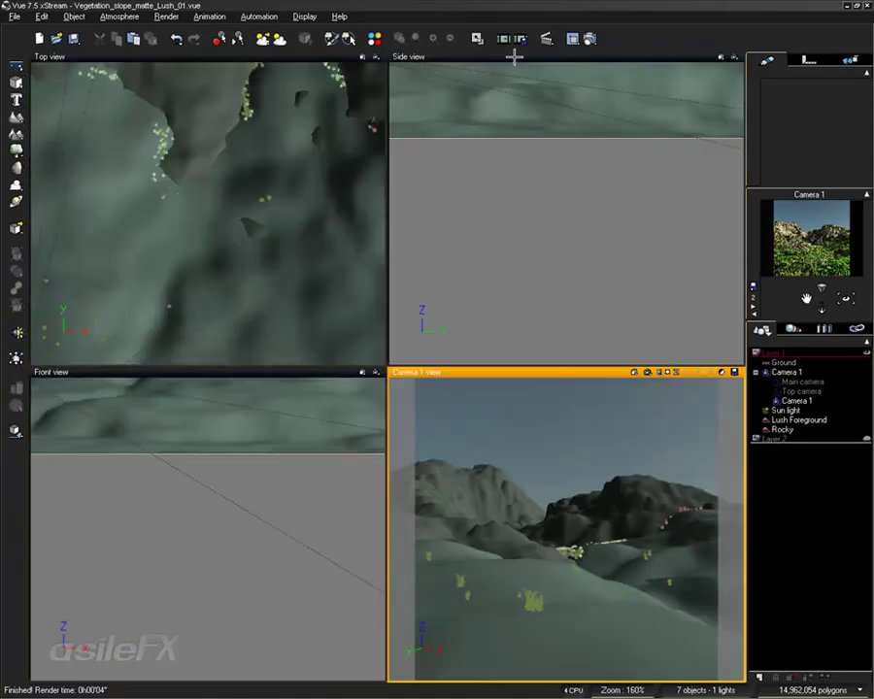
right_drag(278, 156, 224, 288)
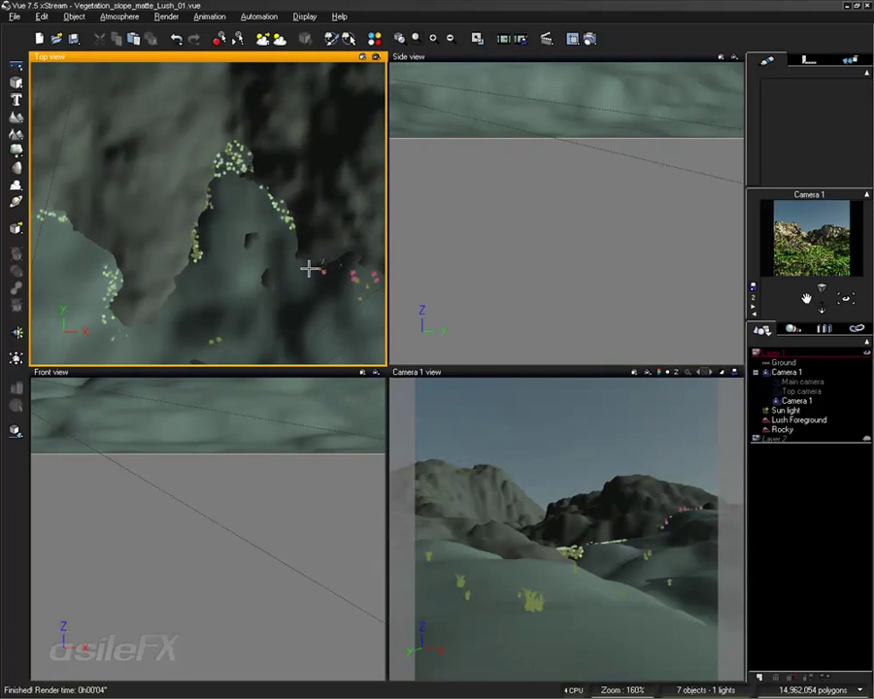
scroll(243, 281, up, 5)
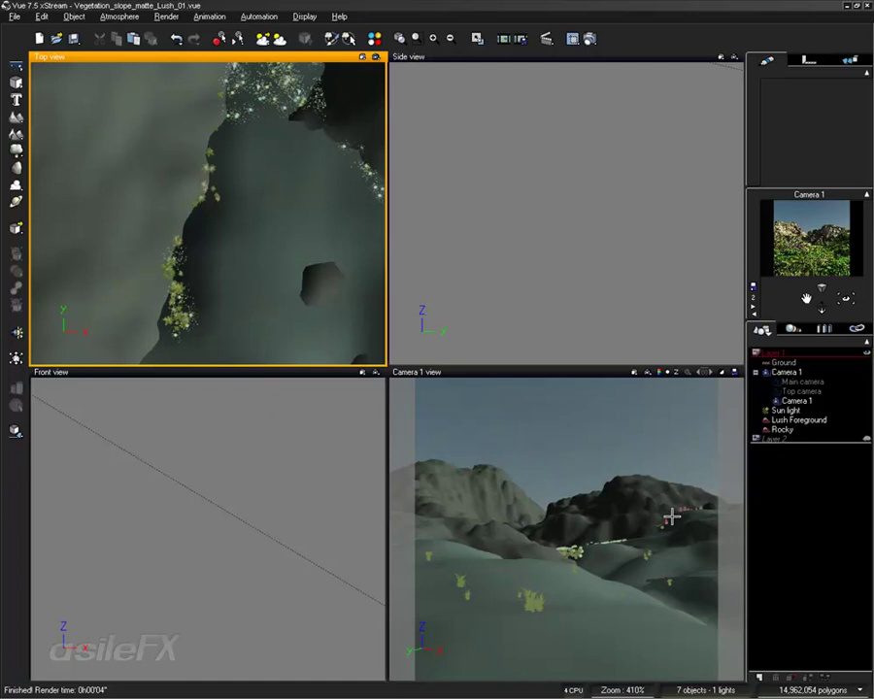
right_drag(271, 217, 155, 170)
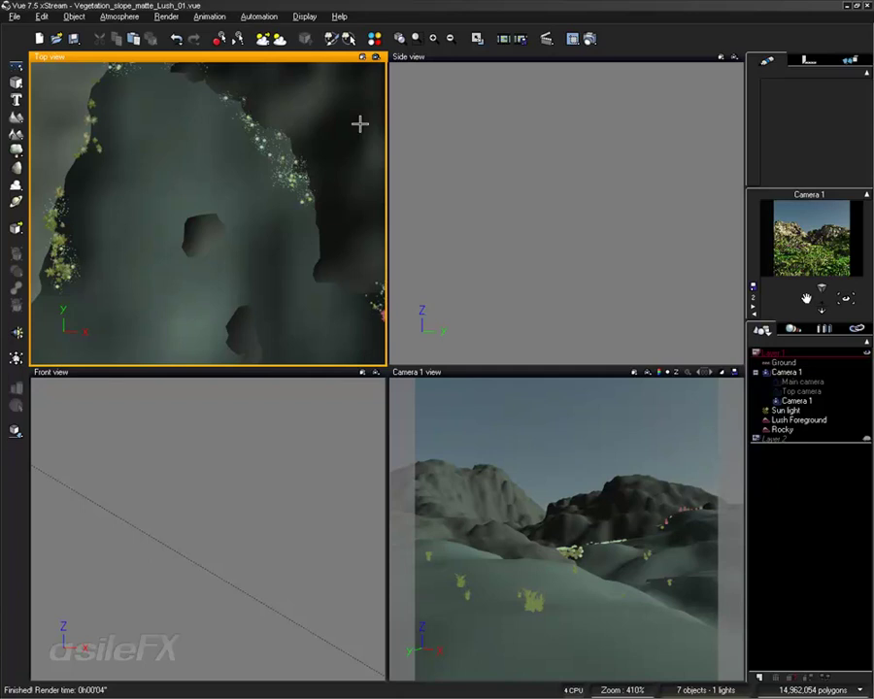
right_drag(335, 254, 230, 180)
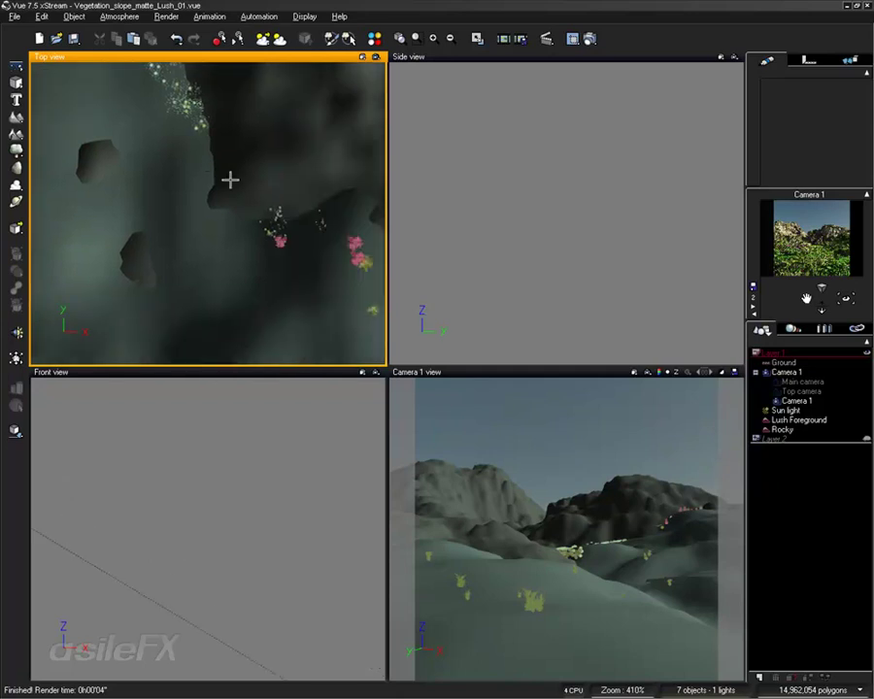
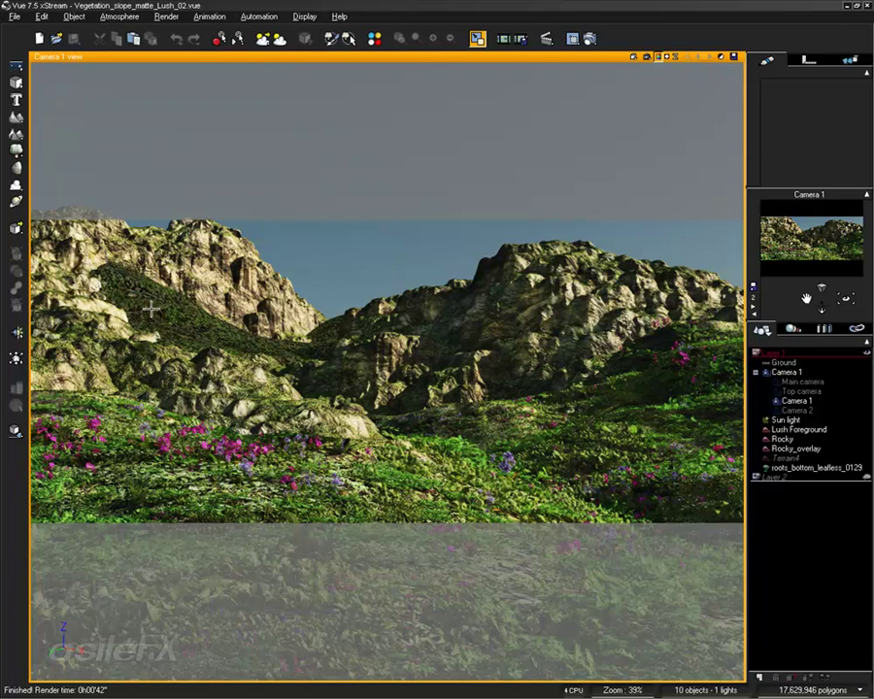
Highlight Terrain4, Rocky_overlay and Rocky in turn and examine in the four views how the terrains overlap, leaving nothing selected.
click(791, 458)
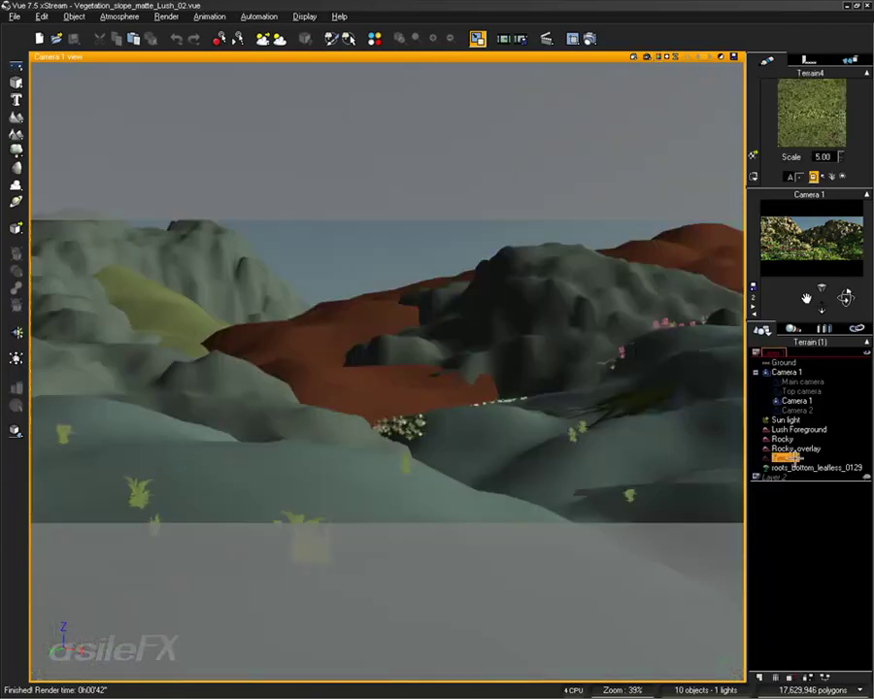
click(802, 497)
click(796, 448)
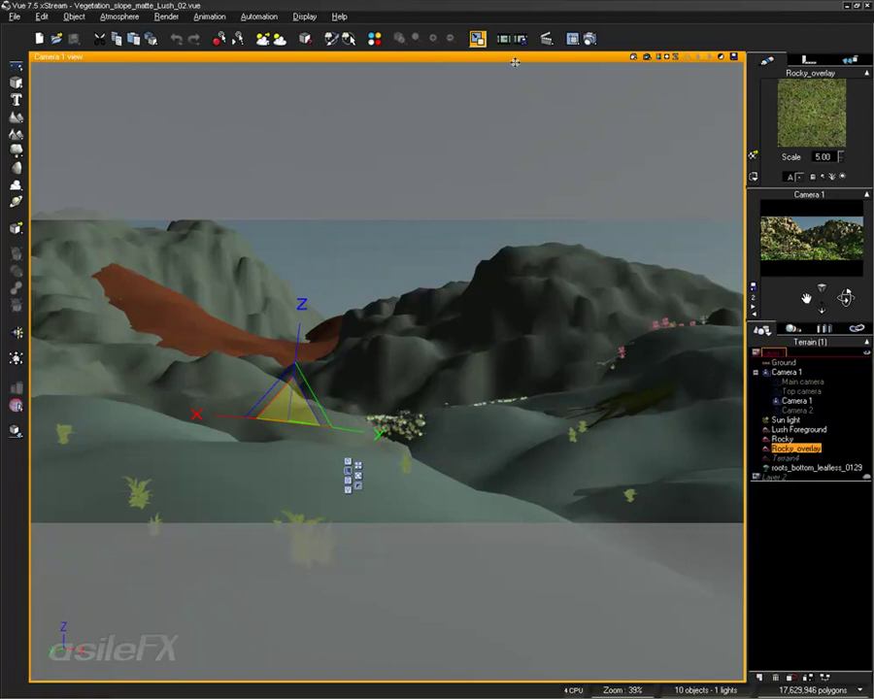
double_click(518, 57)
right_drag(245, 183, 196, 211)
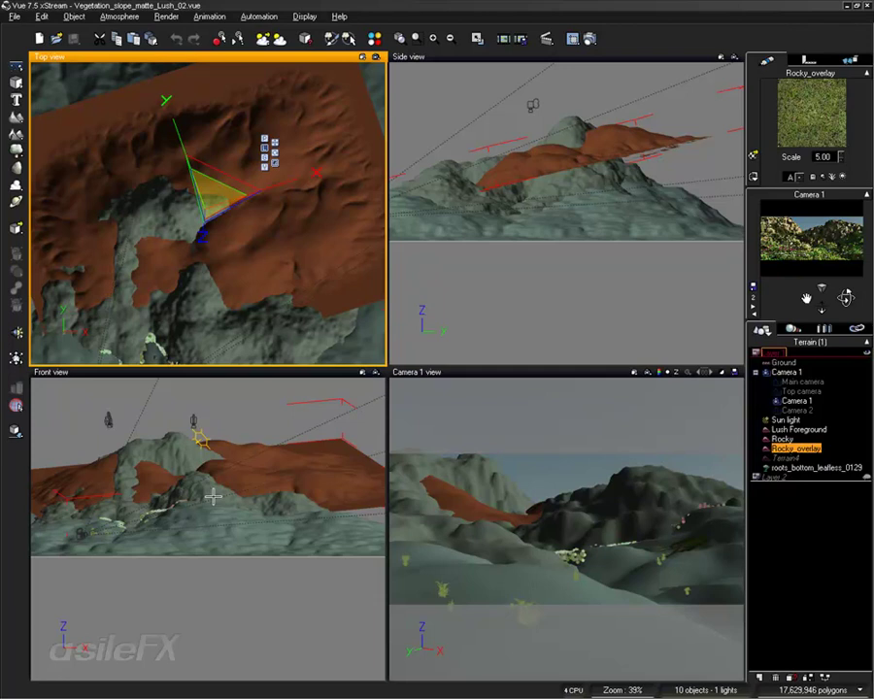
click(781, 440)
click(785, 457)
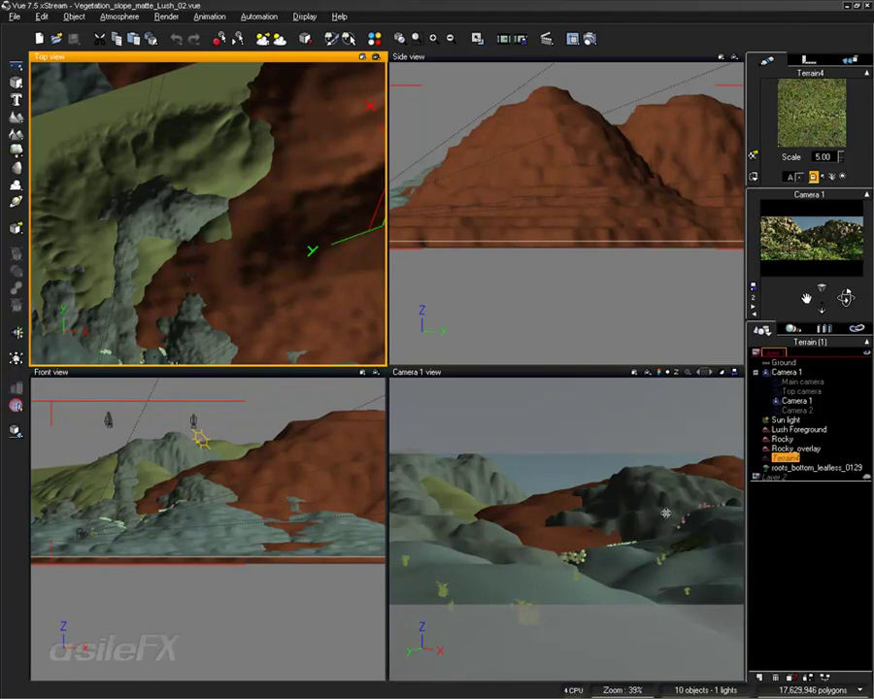
click(801, 533)
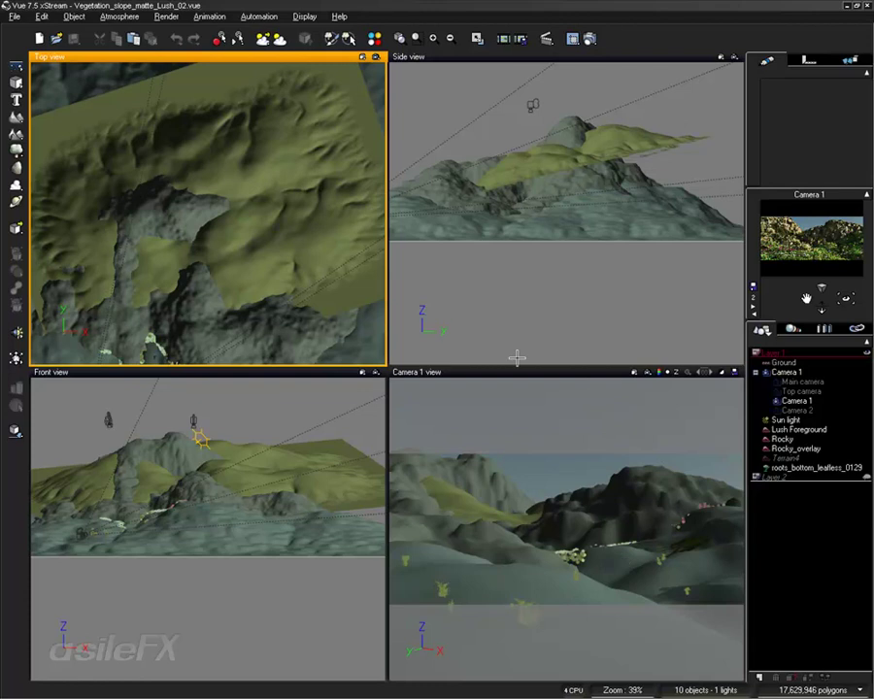
Quick-render the Camera 1 view, review the result, and highlight the Rocky terrain in the enlarged view before deselecting it.
click(657, 372)
click(664, 392)
click(649, 372)
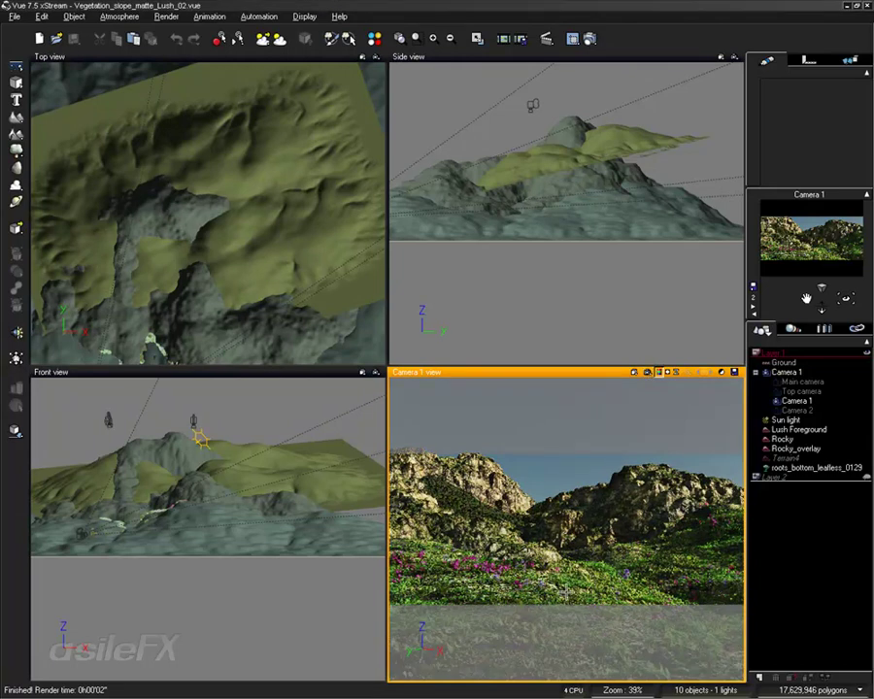
double_click(522, 369)
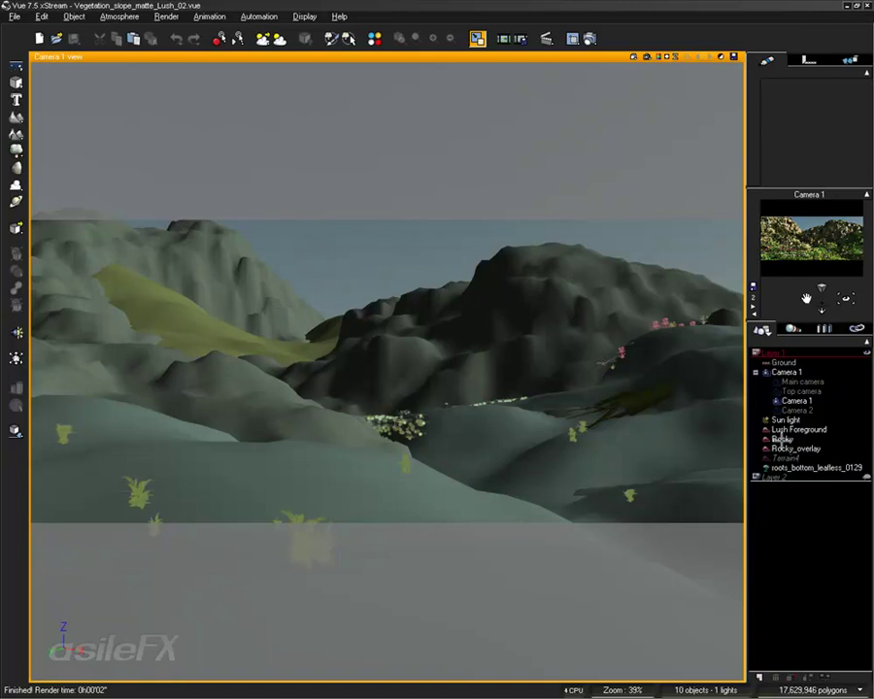
click(786, 439)
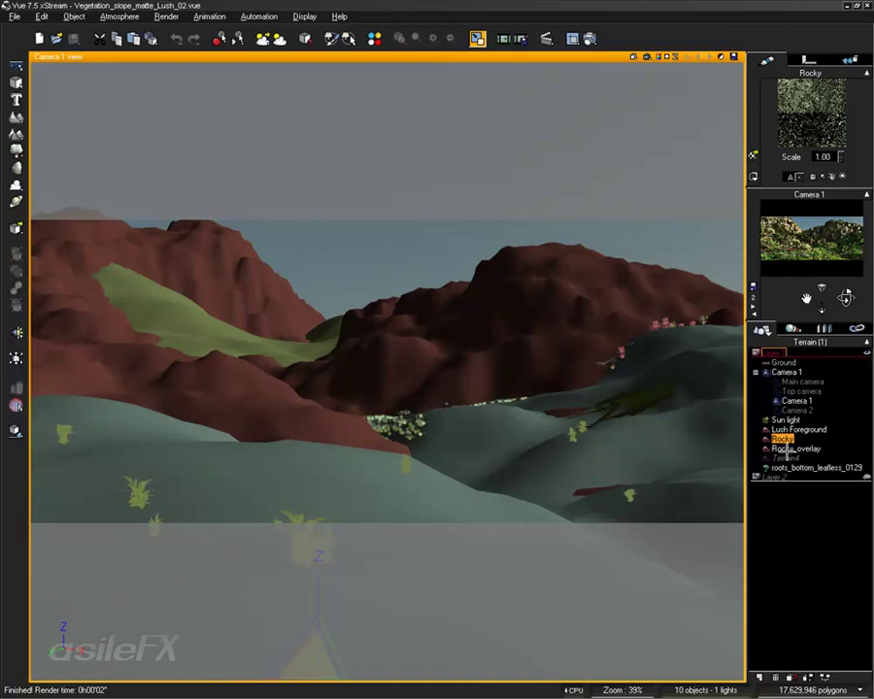
click(785, 526)
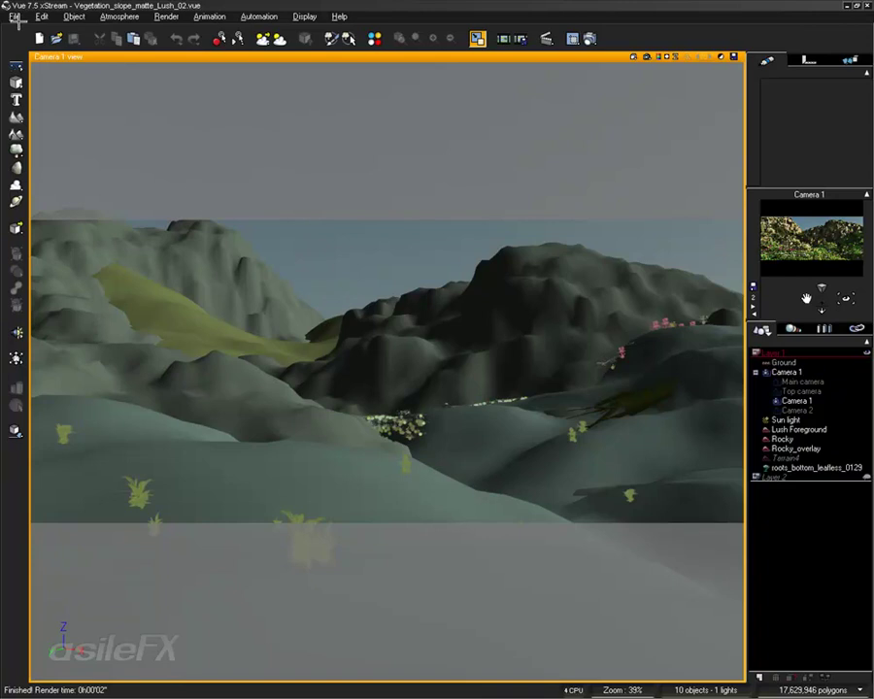
Open the Vegetation_slope_matte_Lush_04 scene, examine the rock plants in the top view, and check the EcoSystem Painter before closing it.
click(14, 16)
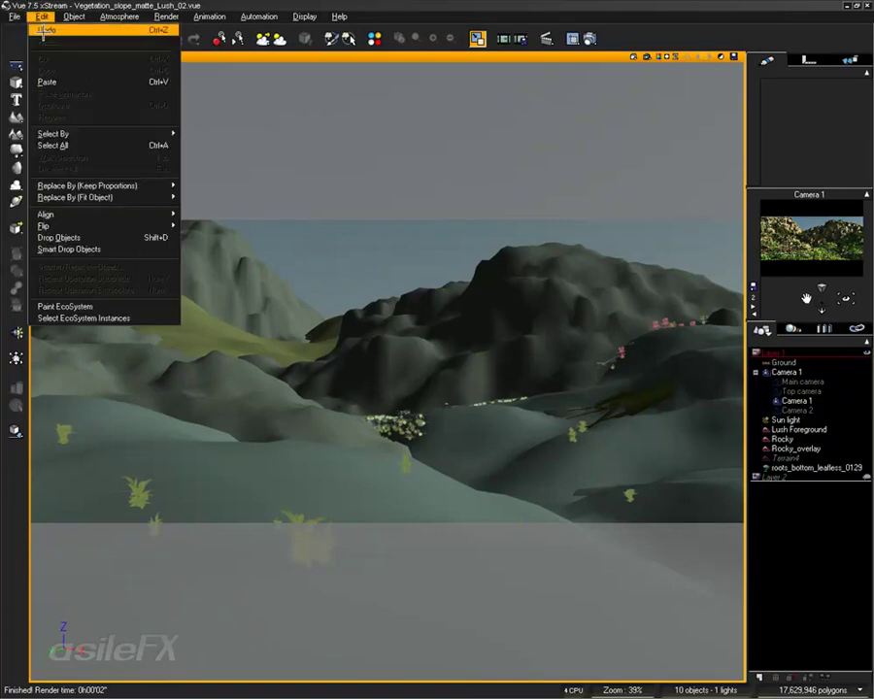
click(47, 5)
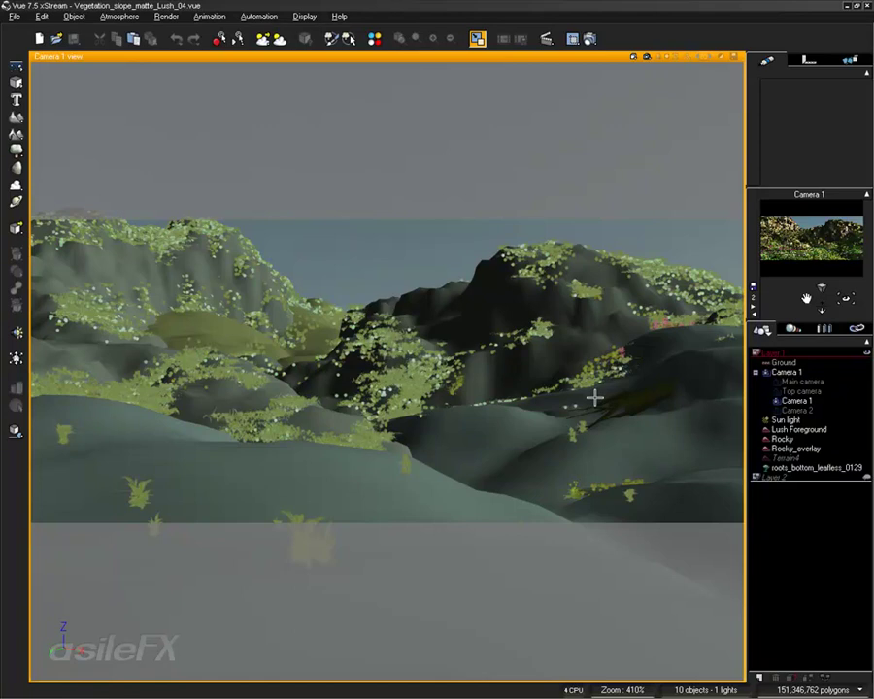
double_click(376, 58)
right_drag(289, 134, 140, 306)
scroll(184, 281, down, 2)
right_drag(275, 164, 307, 219)
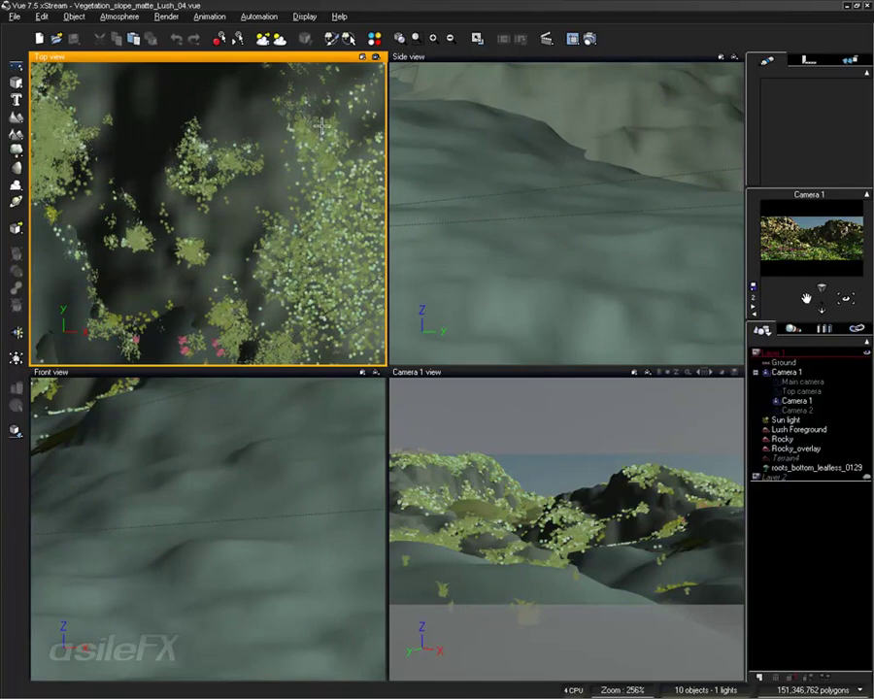
click(331, 38)
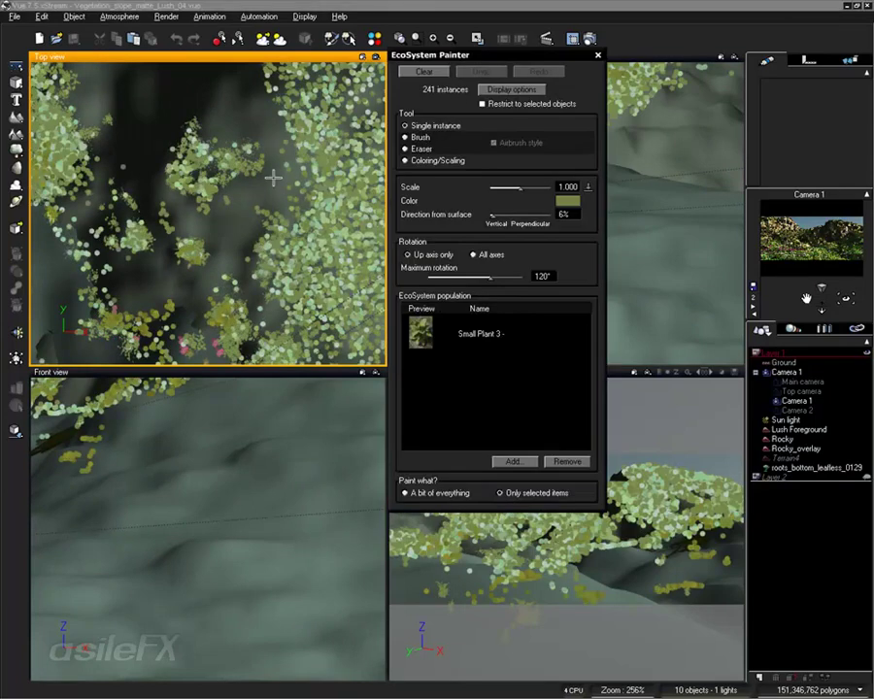
click(598, 55)
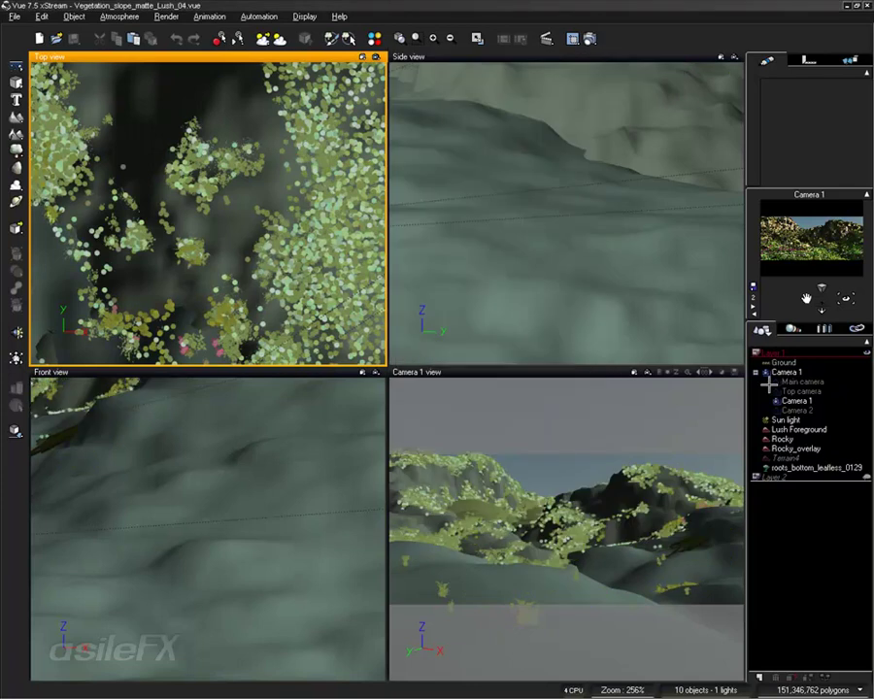
Open painting for the Rocky terrain's Rocky Terrain_eco layer and brush extra plants in the top and Camera 1 views with radius 20.
click(789, 439)
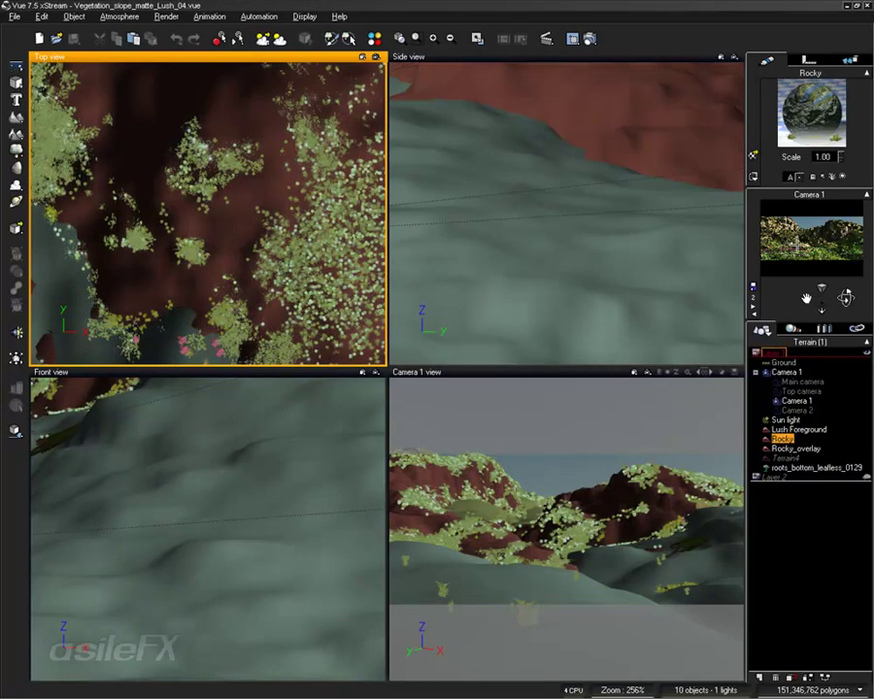
double_click(804, 122)
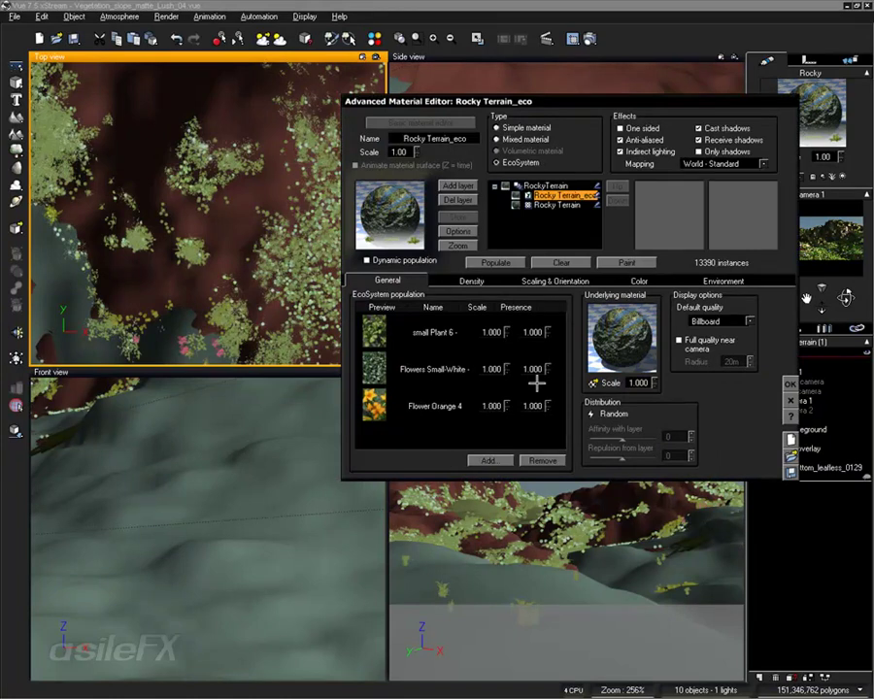
click(626, 262)
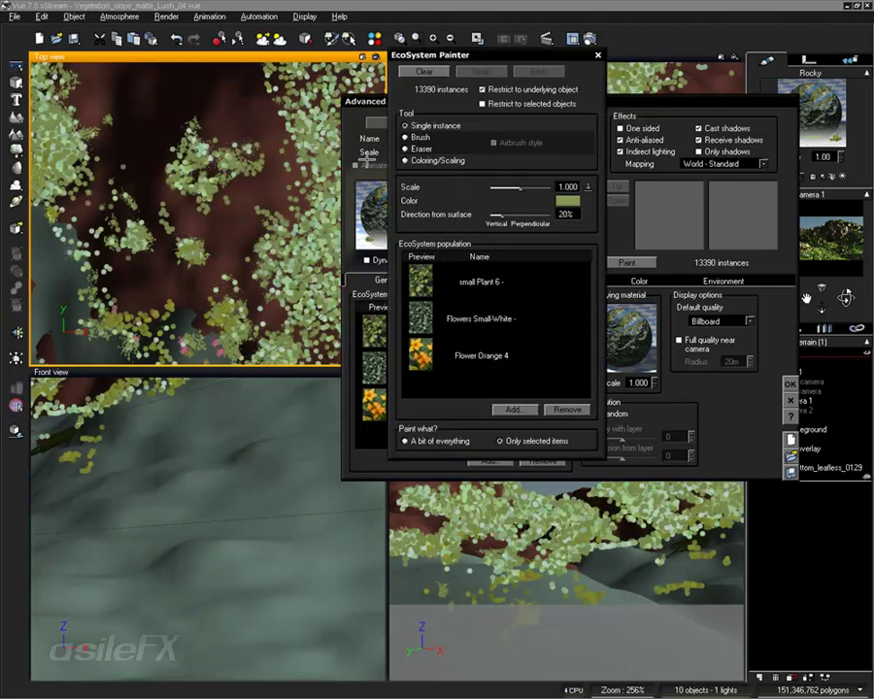
click(406, 137)
mouse_move(123, 278)
mouse_down()
mouse_move(141, 263)
mouse_move(112, 292)
mouse_move(118, 308)
mouse_move(55, 156)
mouse_move(68, 280)
mouse_up()
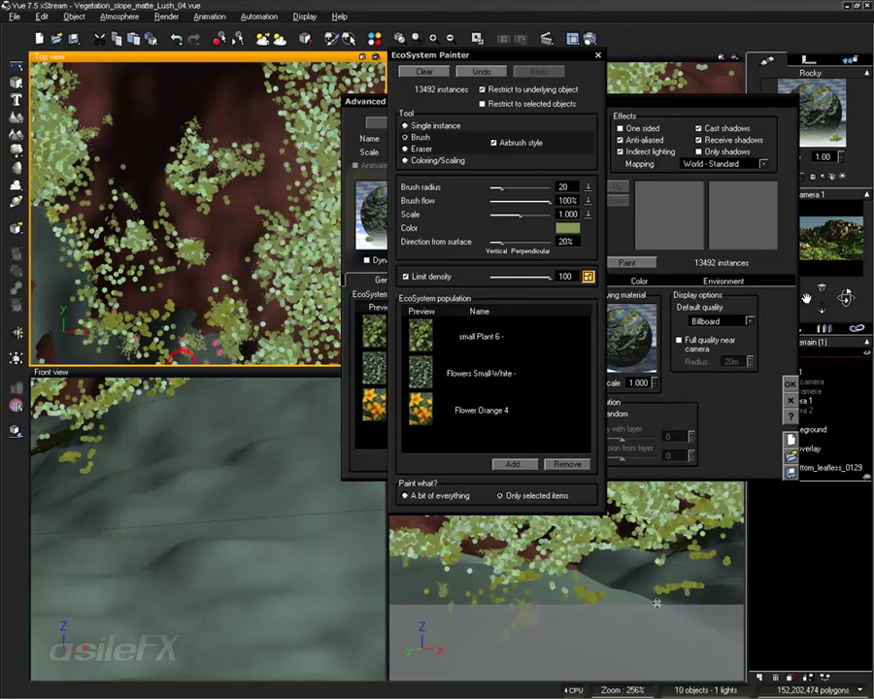
click(607, 541)
mouse_move(607, 541)
mouse_down()
mouse_move(639, 527)
mouse_move(599, 528)
mouse_move(644, 523)
mouse_move(594, 563)
mouse_move(544, 525)
mouse_move(538, 551)
mouse_move(579, 557)
mouse_up()
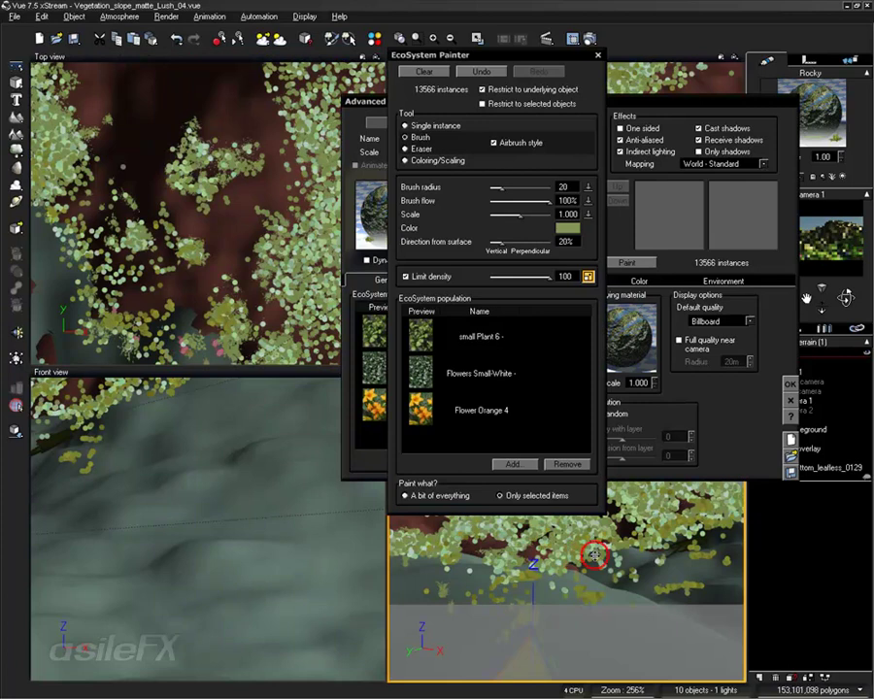
Close the EcoSystem Painter and the Rocky terrain's material editor, deselect the terrain, and enlarge the Camera 1 view.
click(596, 54)
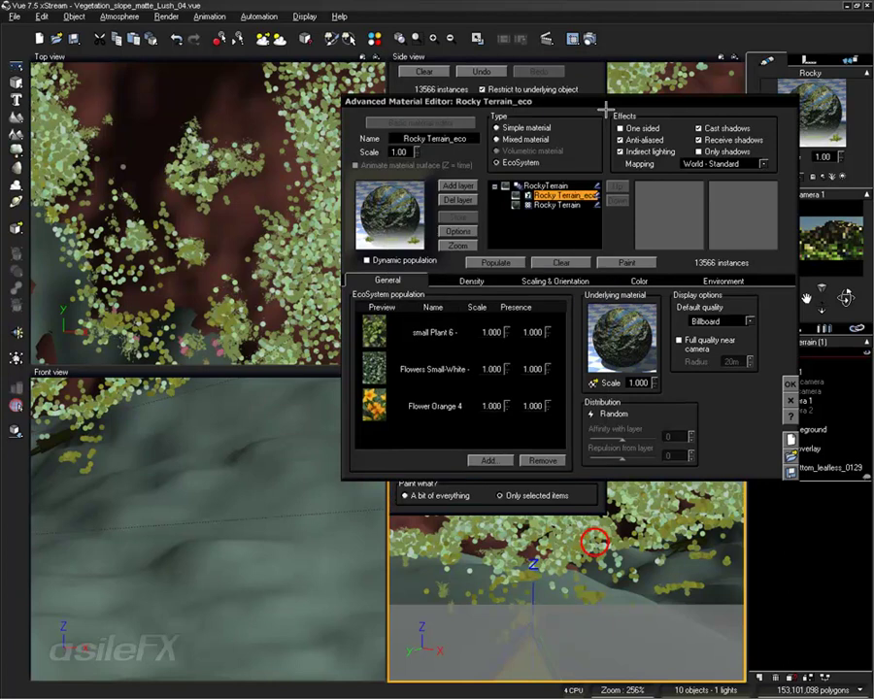
click(792, 400)
click(785, 599)
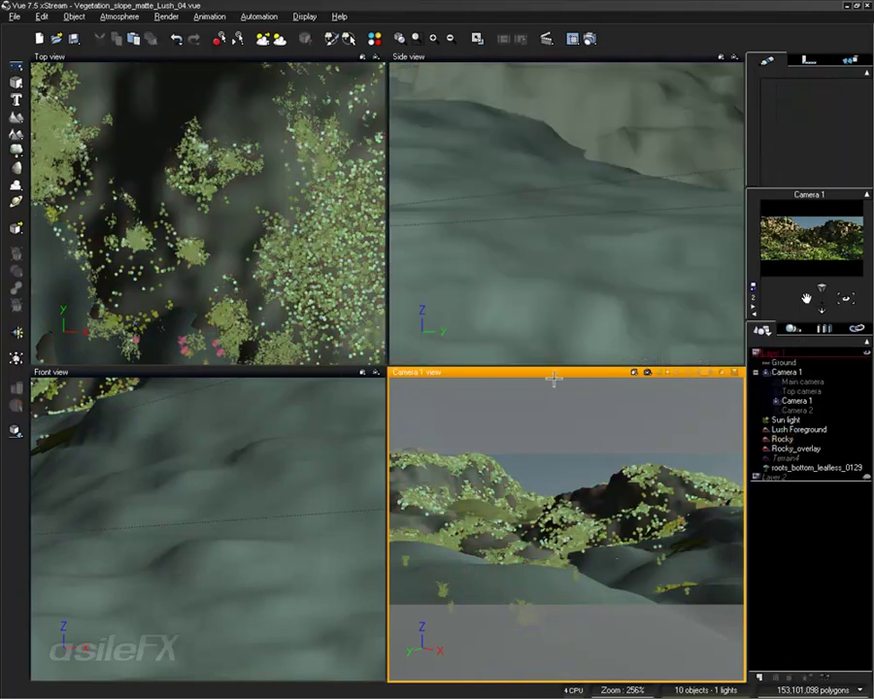
double_click(555, 371)
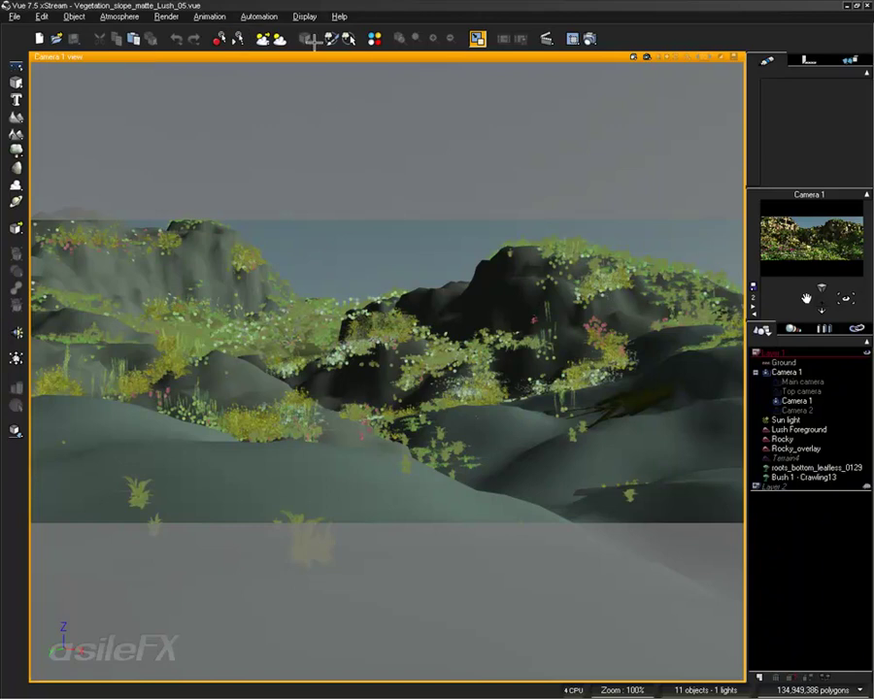
Review the Lush_05 scene's EcoSystem Painter population and its dense plants up close in the top view, and close the painter.
click(477, 39)
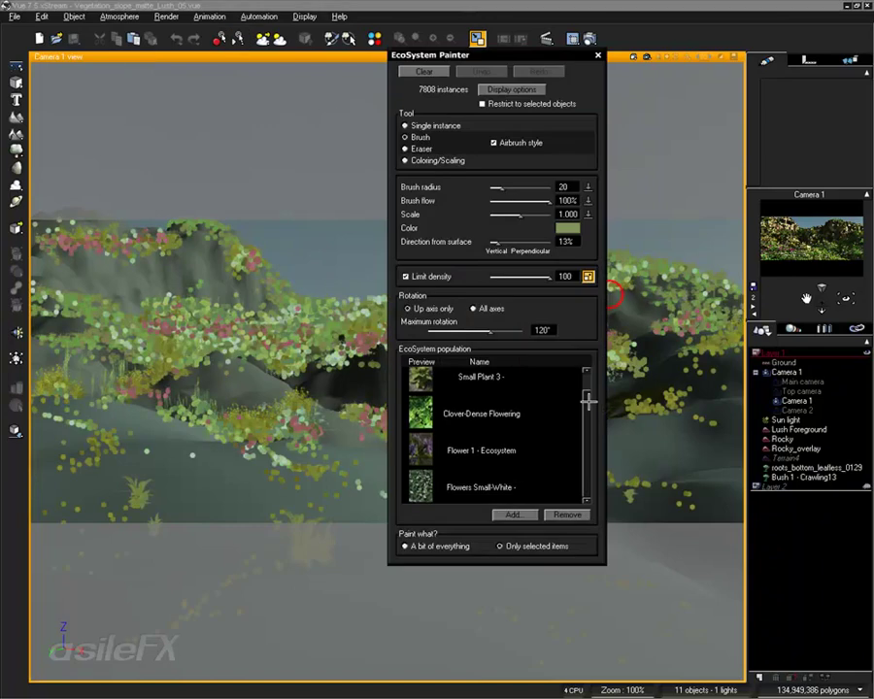
scroll(585, 402, down, 1)
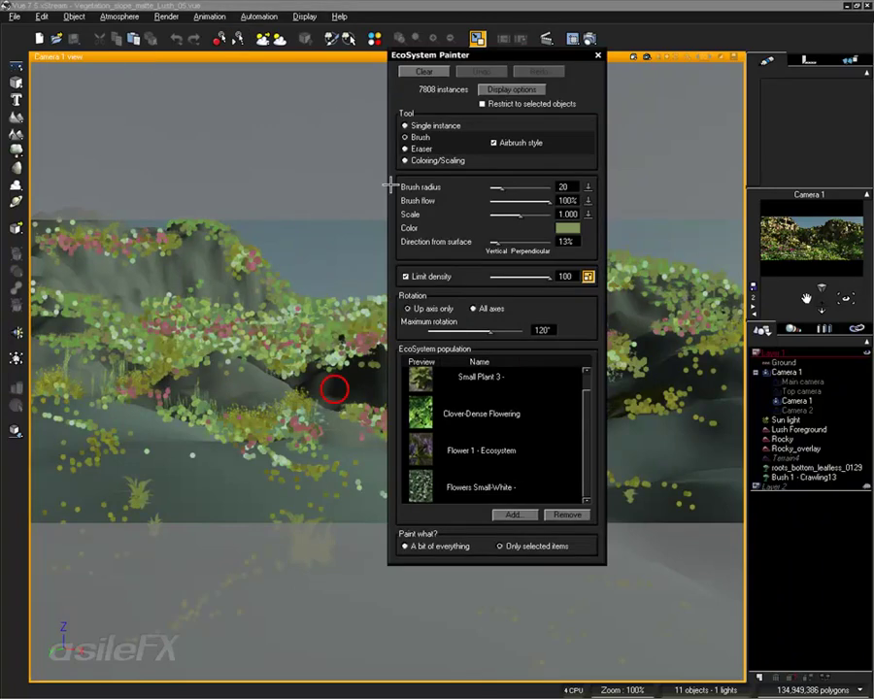
double_click(289, 58)
right_drag(303, 180, 305, 140)
scroll(296, 197, up, 5)
scroll(293, 196, up, 5)
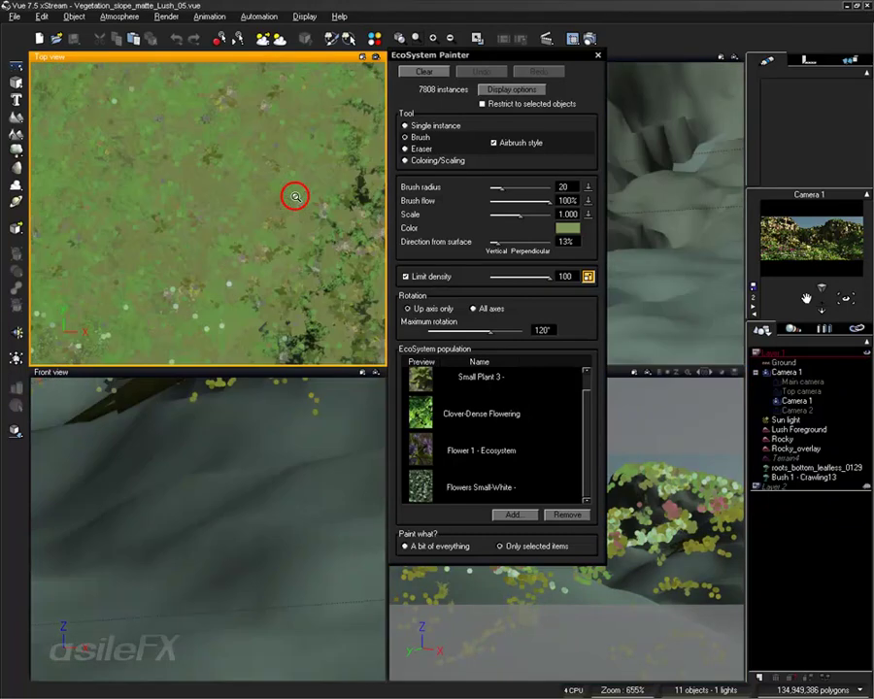
right_drag(240, 218, 330, 108)
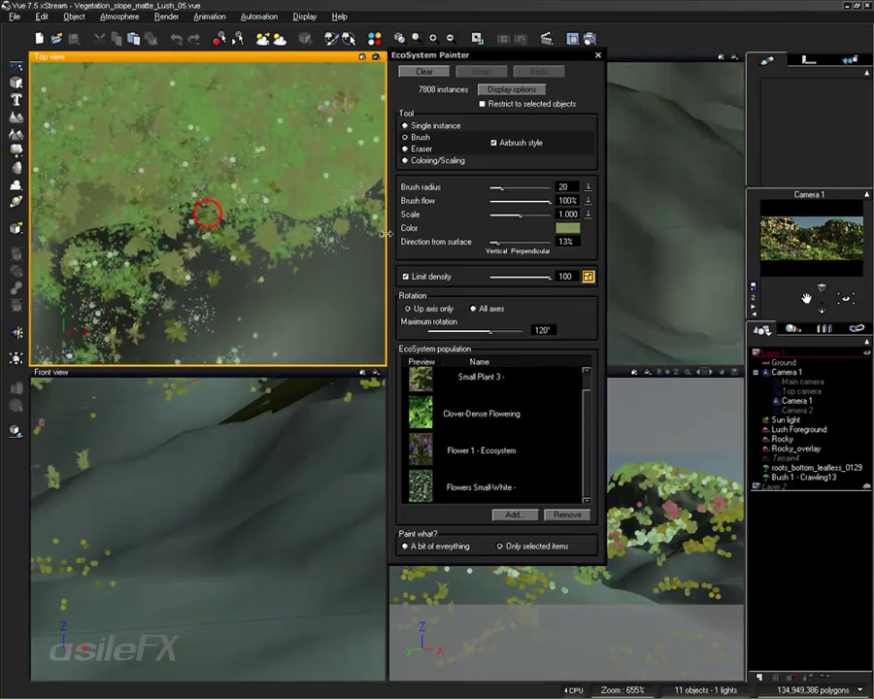
click(596, 54)
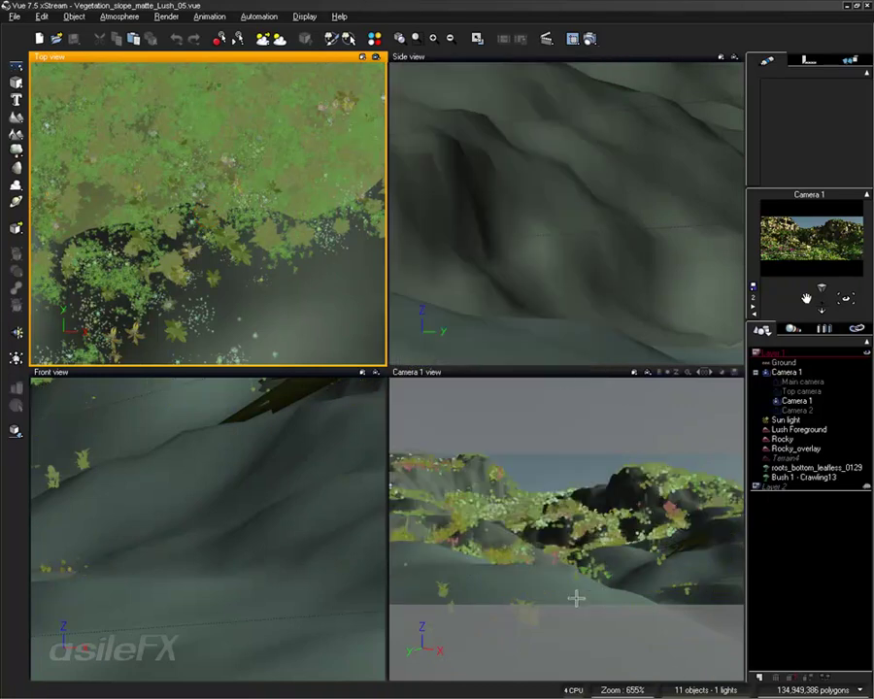
Enlarge the Camera 1 view and locate the individually placed Bush 1 - Crawling13 and roots_bottom_leafless_0129 plants, leaving nothing selected.
double_click(561, 379)
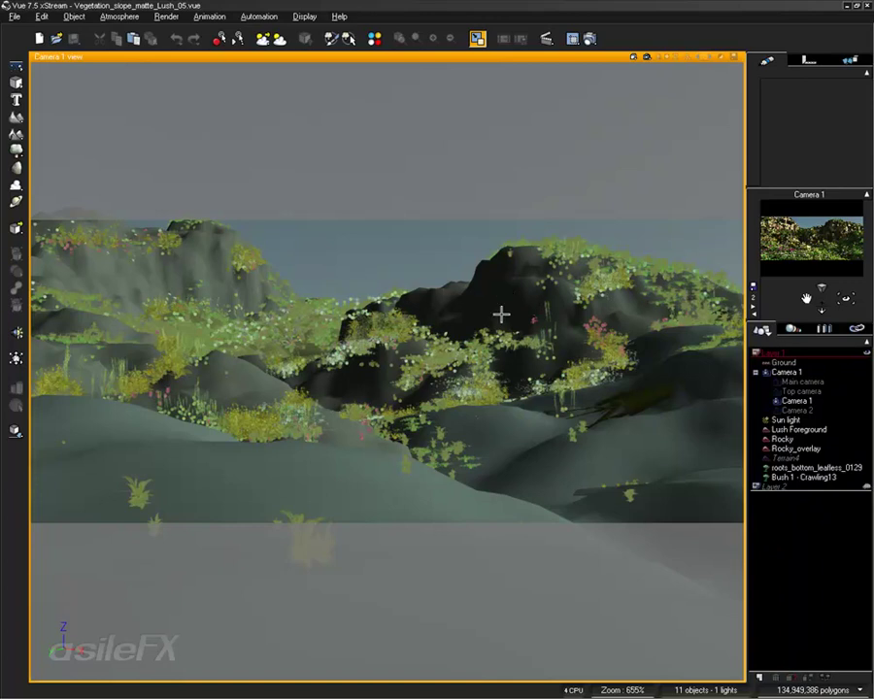
click(798, 477)
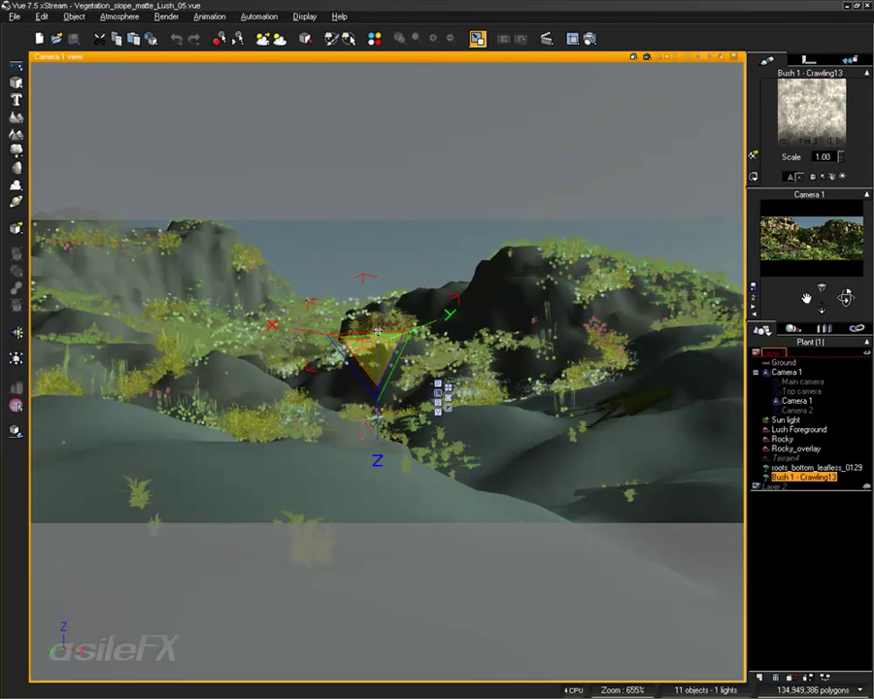
click(766, 518)
click(794, 468)
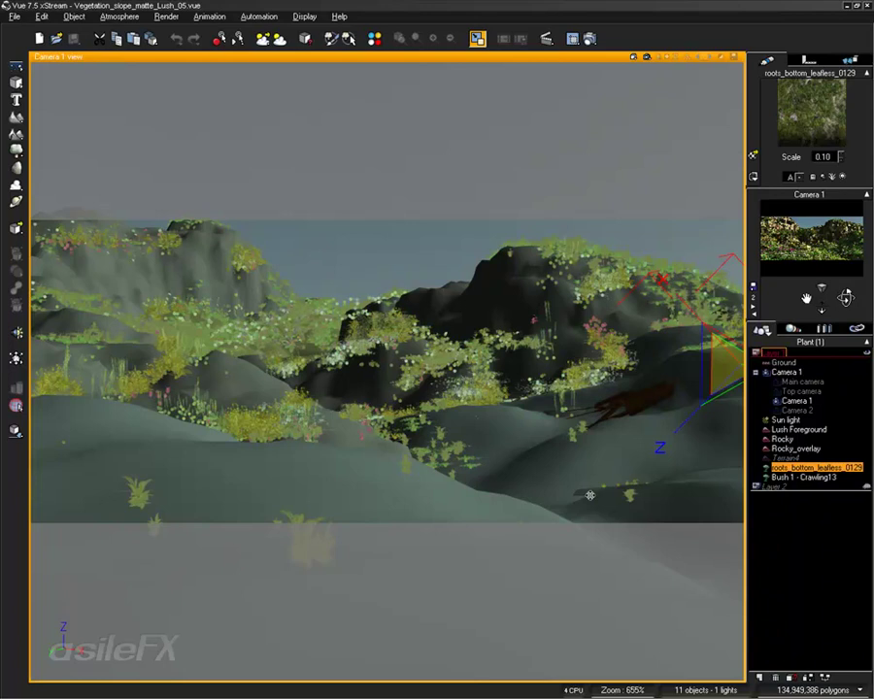
click(800, 516)
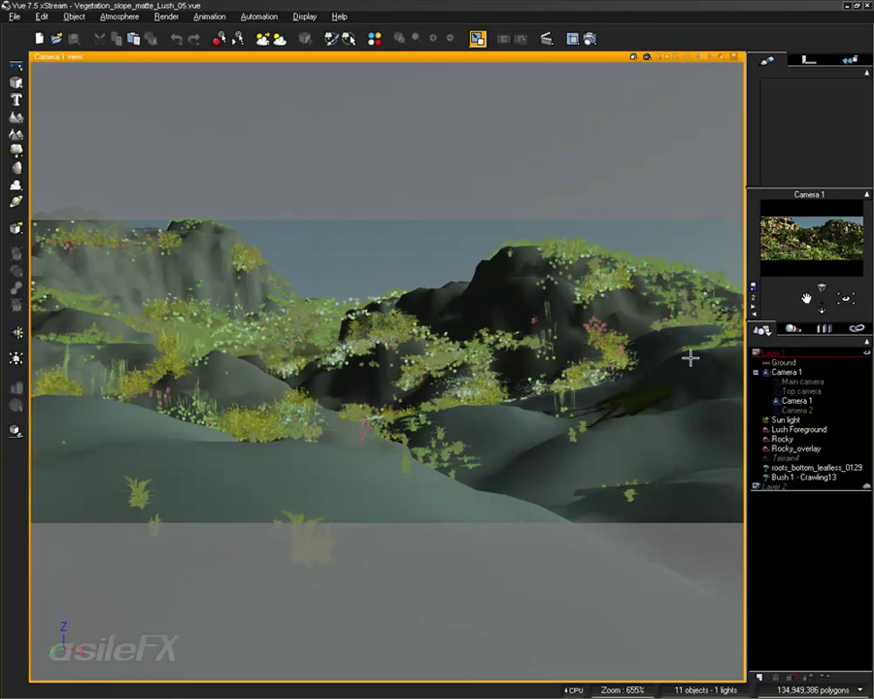
click(790, 468)
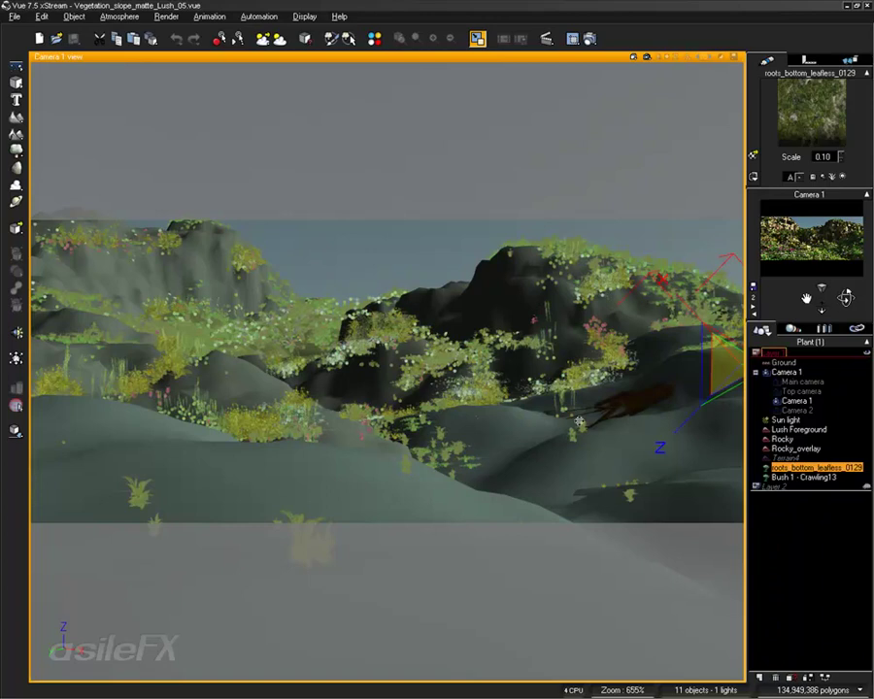
click(796, 569)
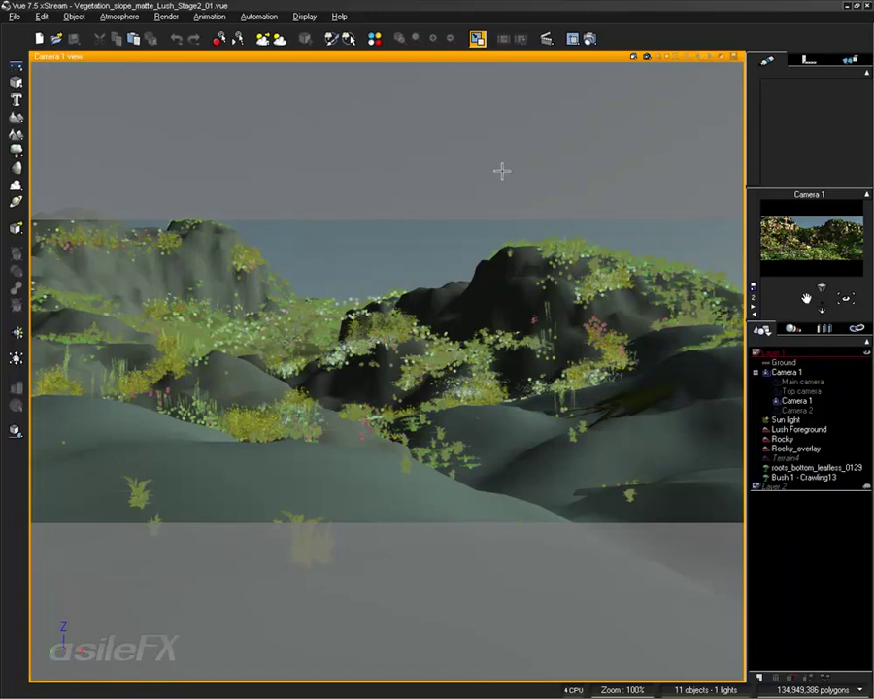
Examine the Lush_Stage2_01 scene's painted plants in the top and front views, and enlarge the Camera 1 view.
double_click(497, 56)
right_drag(294, 183, 334, 170)
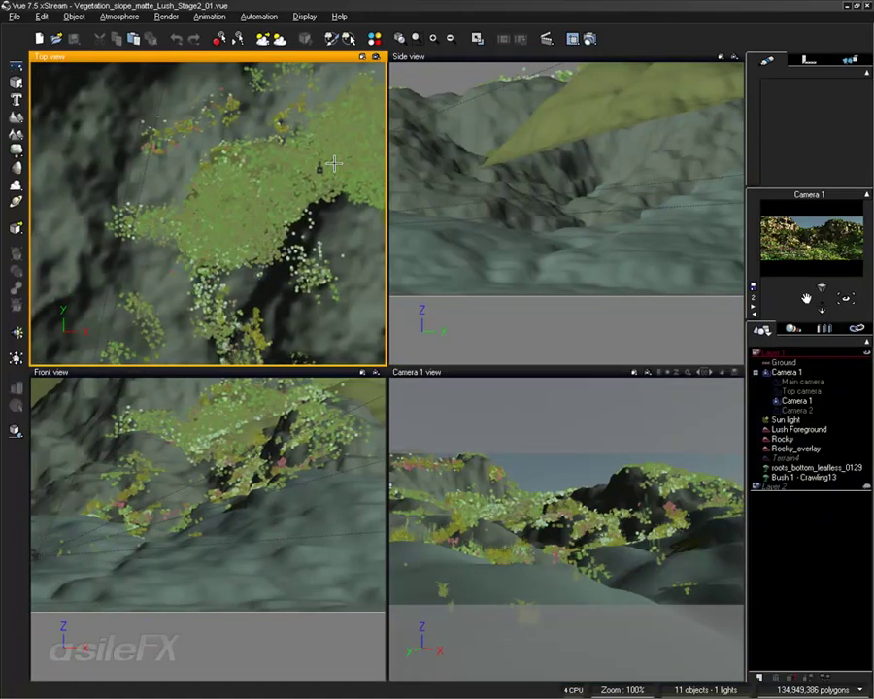
right_drag(300, 449, 304, 506)
scroll(304, 505, down, 4)
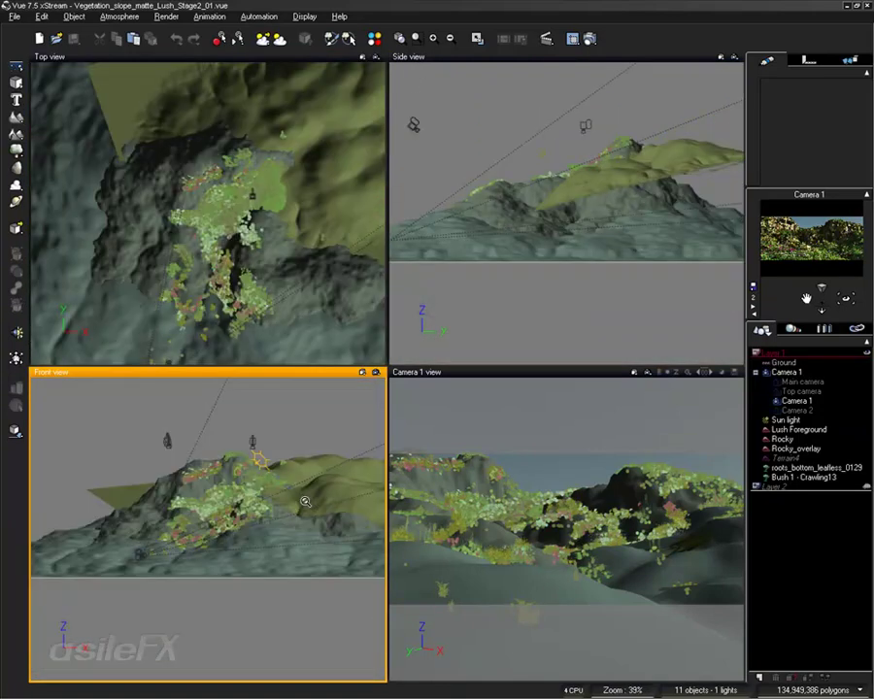
scroll(304, 502, up, 3)
scroll(304, 502, up, 1)
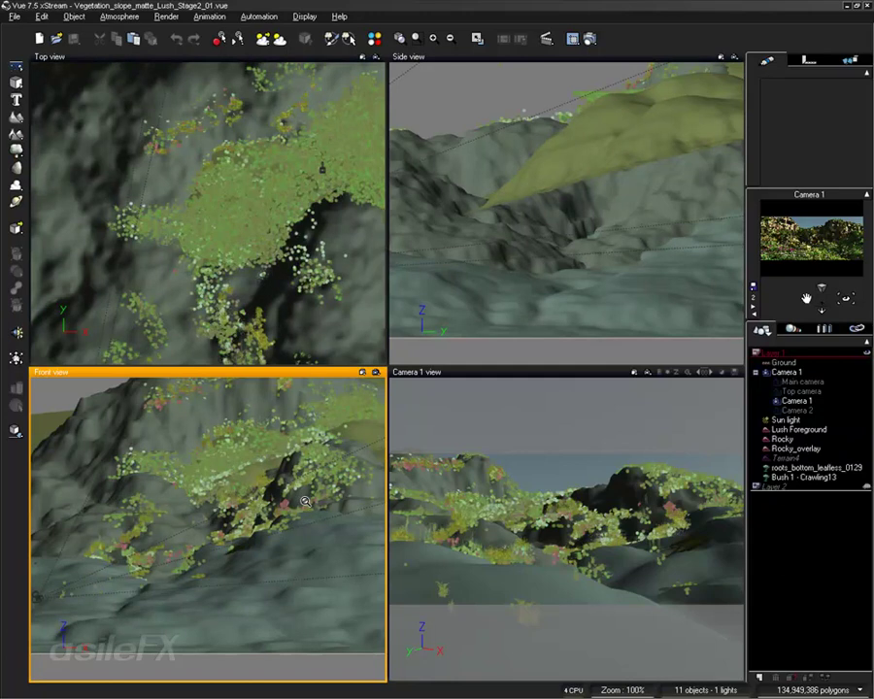
double_click(549, 372)
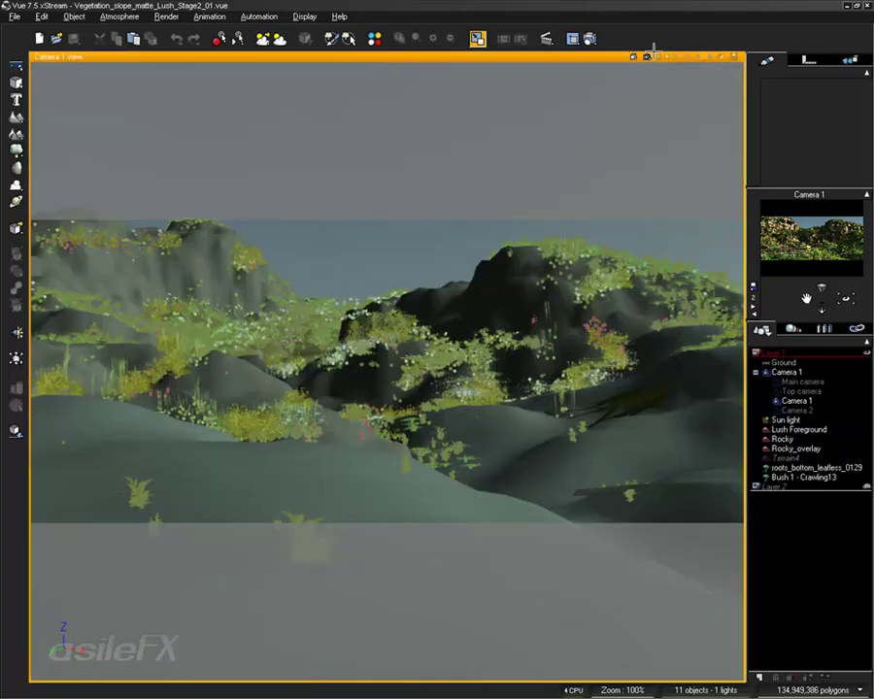
click(647, 56)
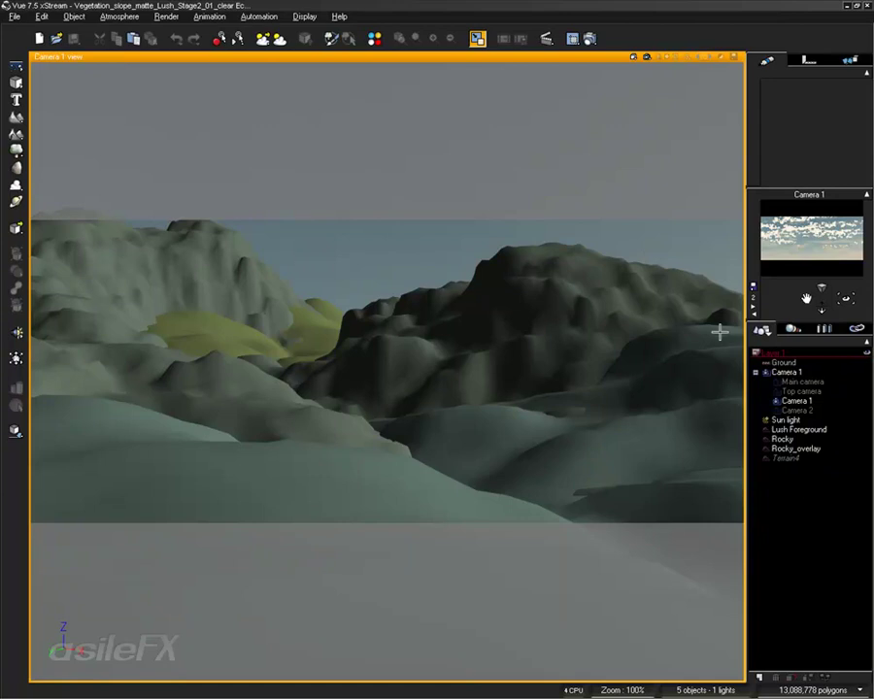
Check the EcoSystem Painter's population in the cleared Stage2_01 scene, and inspect the Lush Foreground terrain's material before closing it.
click(374, 39)
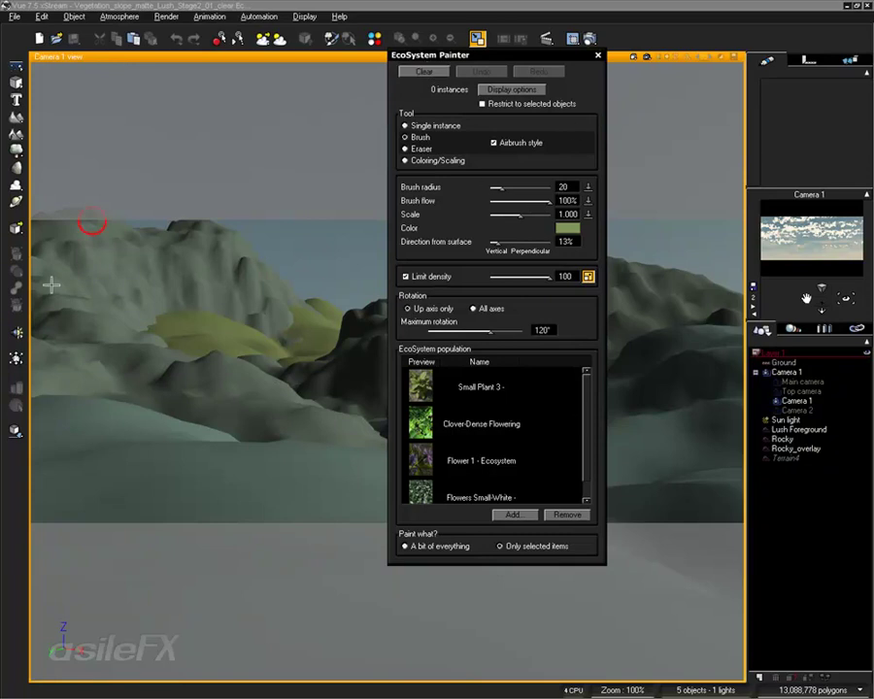
click(597, 55)
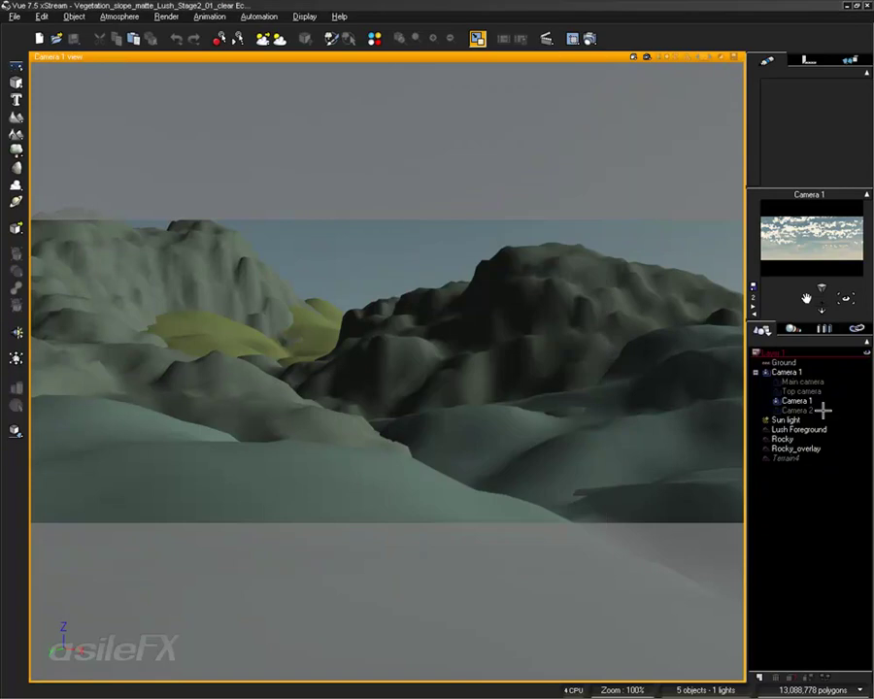
click(789, 429)
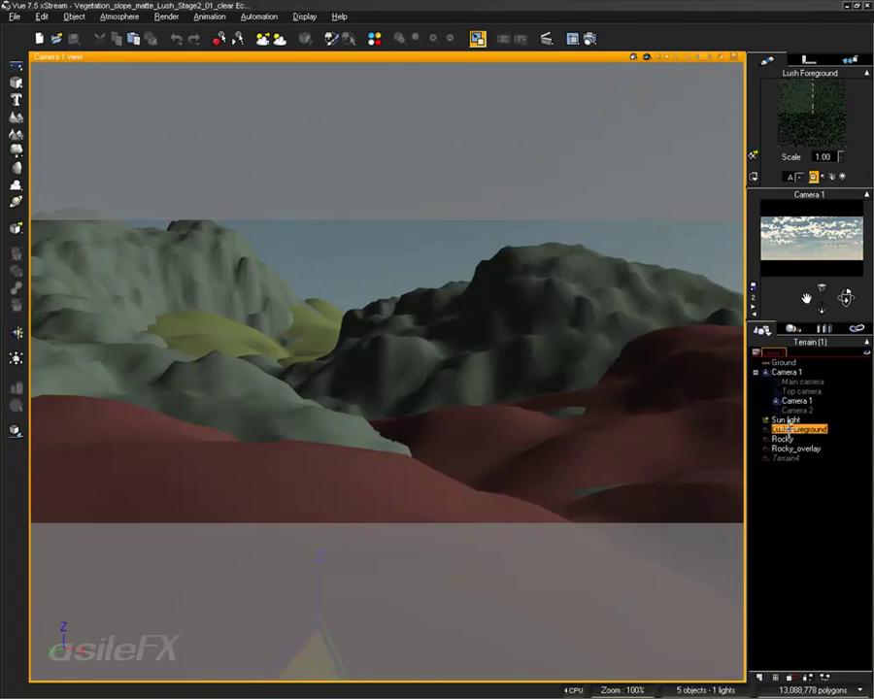
double_click(809, 136)
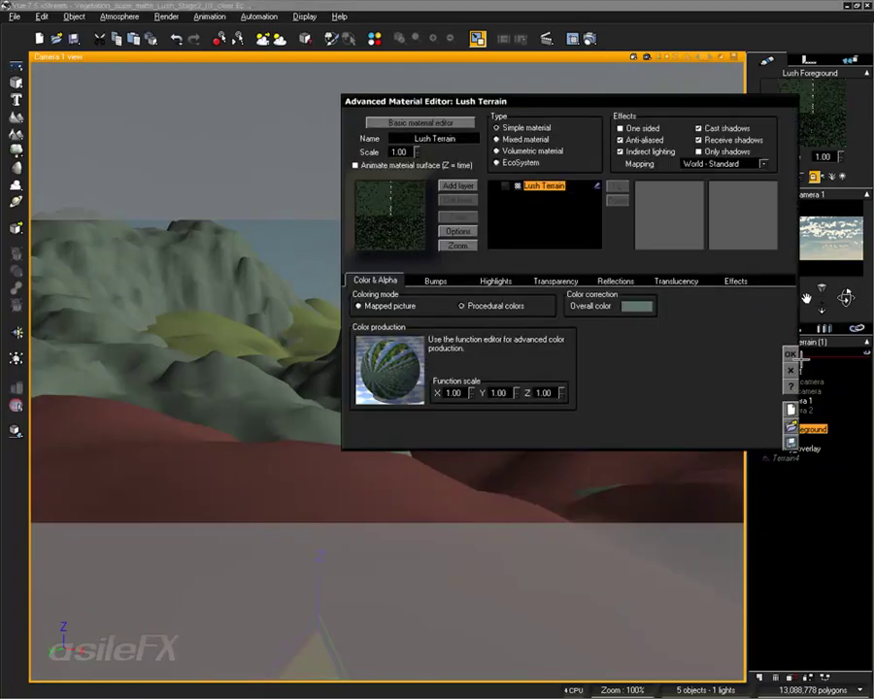
click(791, 354)
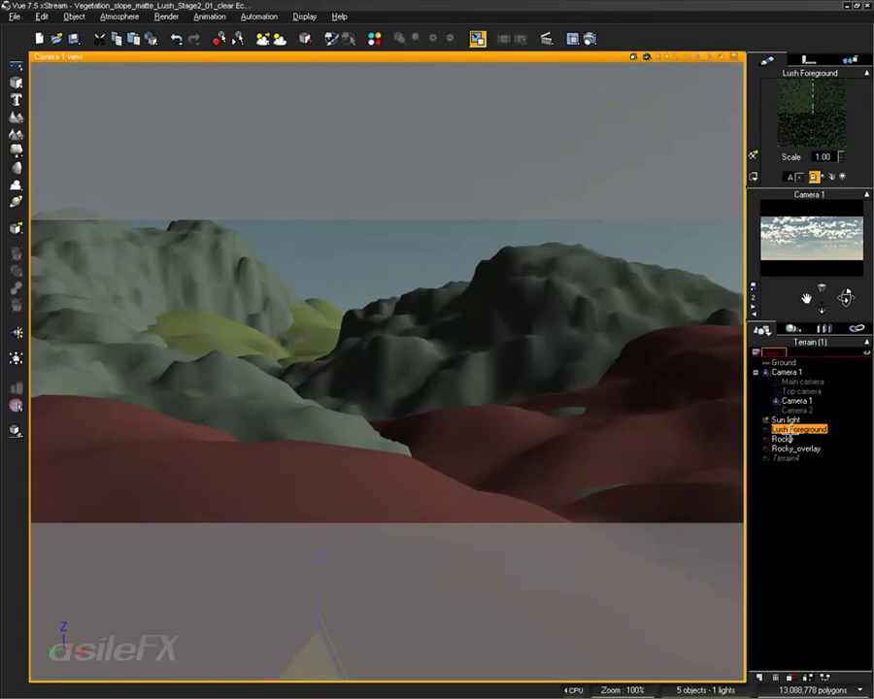
Change the Lush Foreground's material to EcoSystem type, delete the new EcoSystem layer, accept the material, and deselect the terrain.
double_click(810, 131)
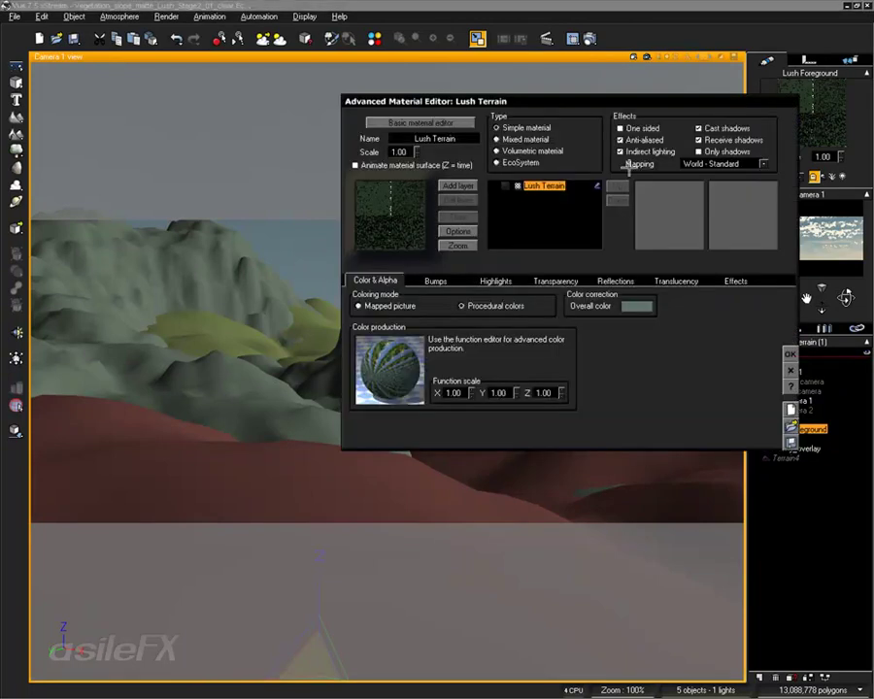
click(524, 163)
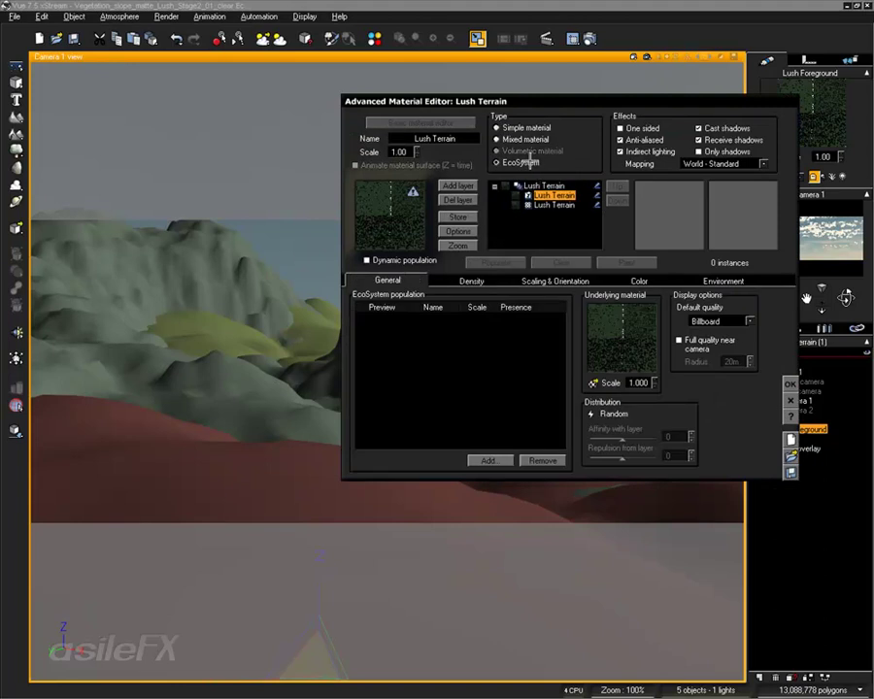
click(452, 202)
click(791, 383)
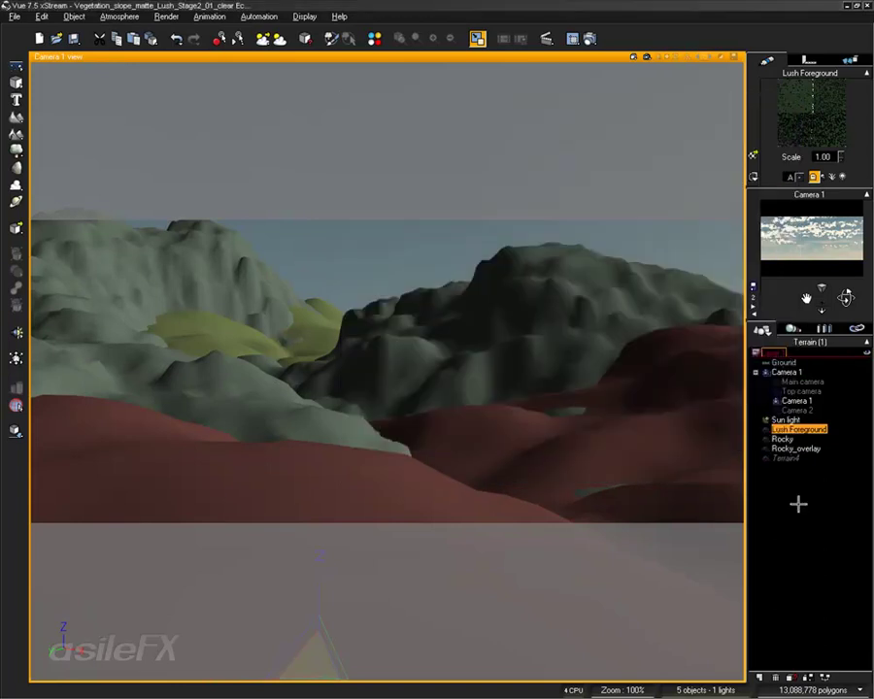
click(798, 504)
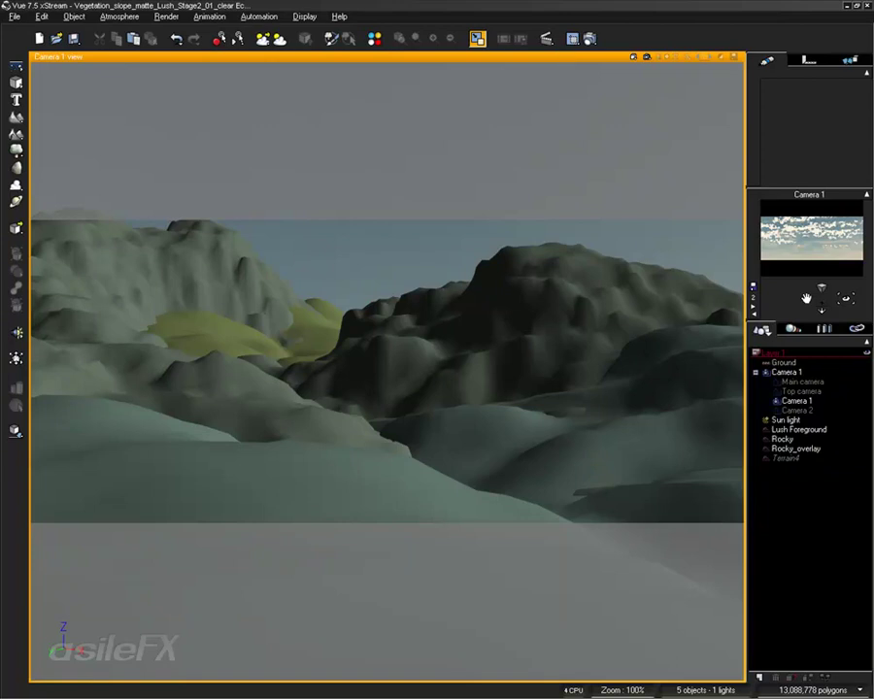
Switch to Photoshop and compare the flower slope in Lush_01_comp.psd with the topmost masked vegetation layer shown and hidden.
key(alt+Tab)
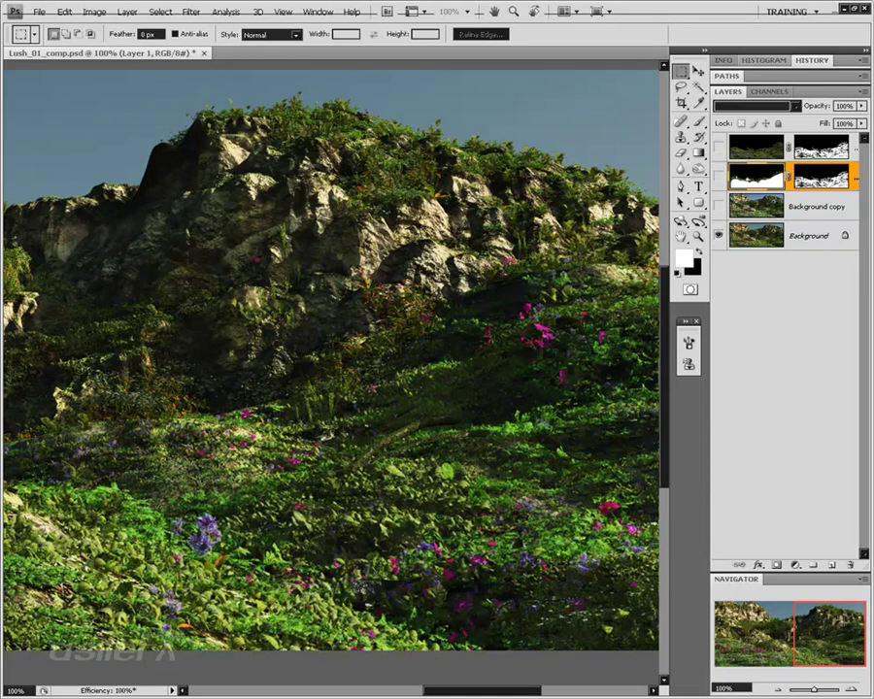
drag(794, 632, 738, 632)
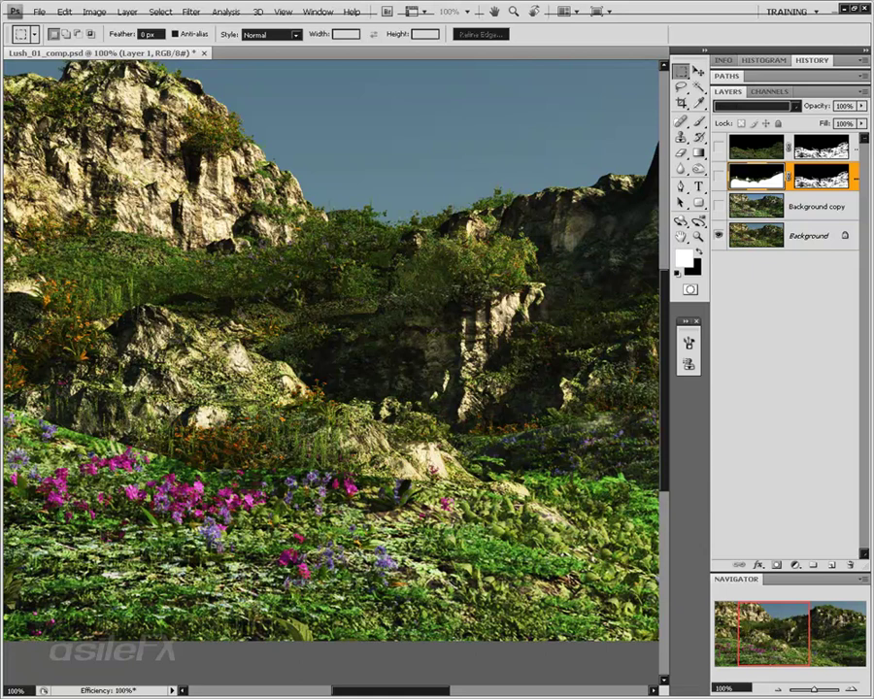
click(719, 145)
click(719, 145)
click(719, 145)
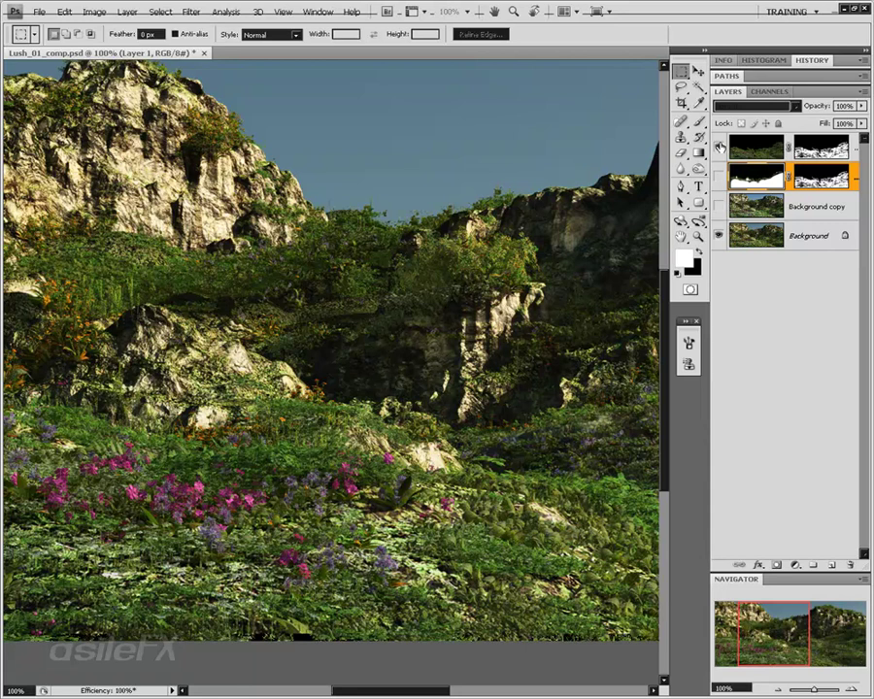
click(720, 146)
Show the Background copy layer and the masked Layer 1 above it, comparing the composite with and without Layer 1.
click(719, 206)
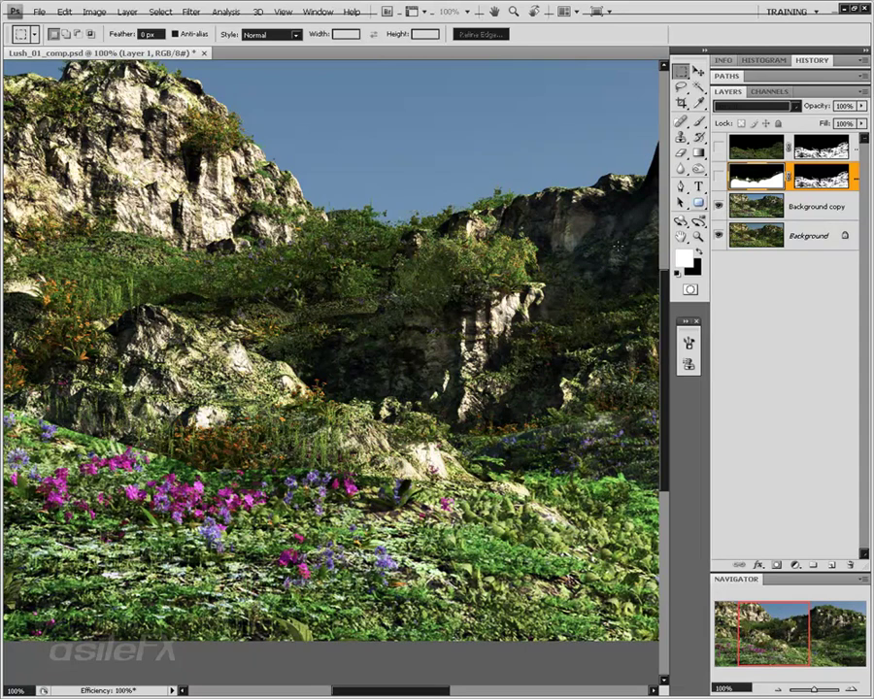
click(719, 174)
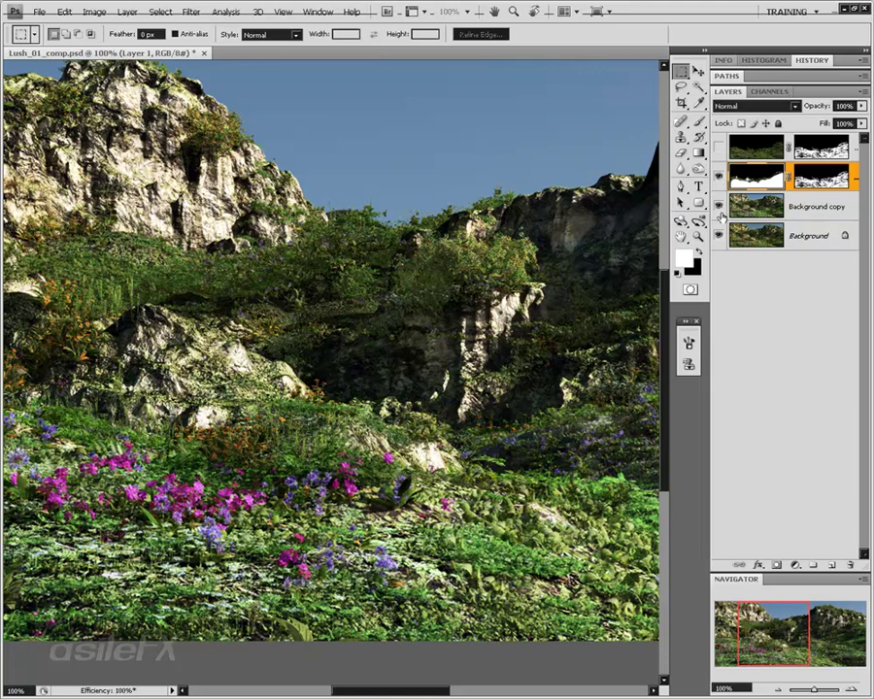
click(719, 174)
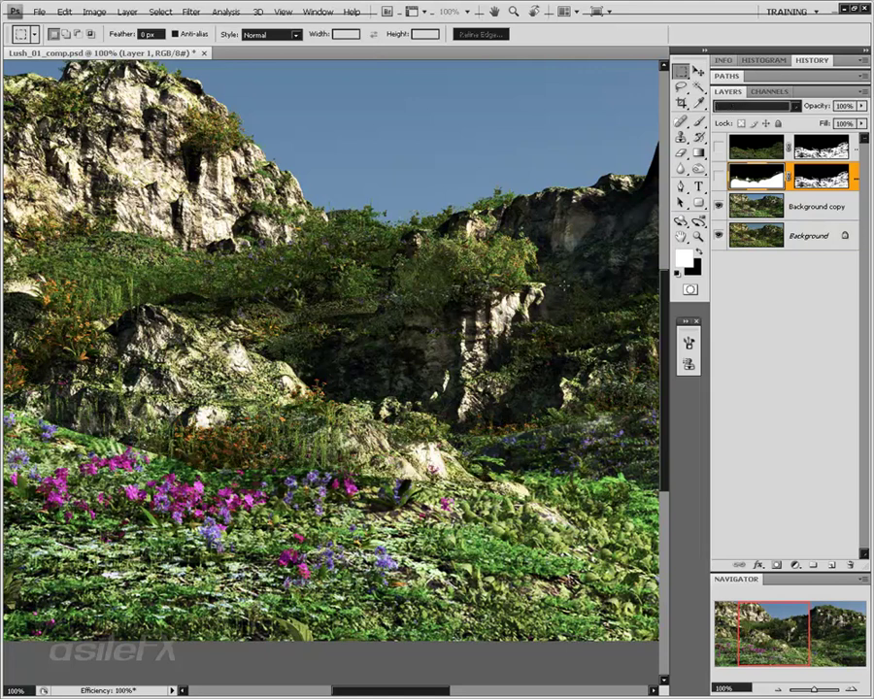
click(720, 177)
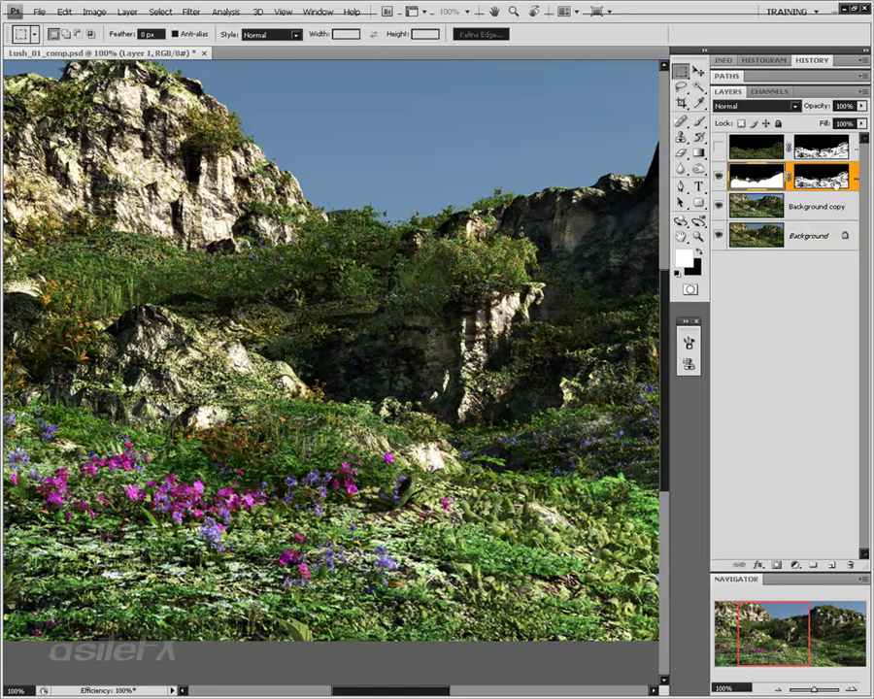
click(834, 182)
click(770, 180)
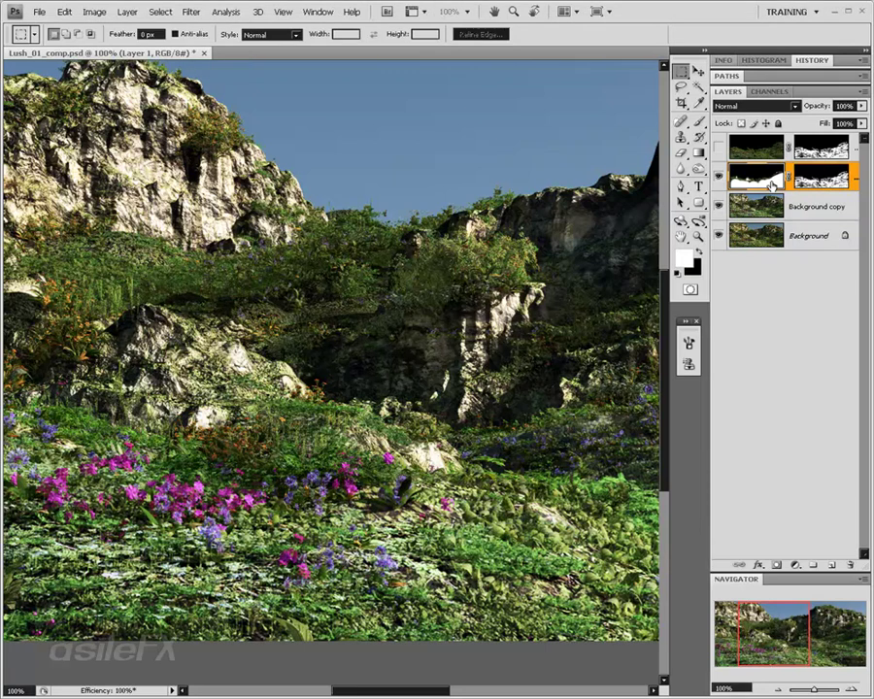
click(719, 176)
click(720, 177)
Compare the slope below the dark cliff with Layer 1 shown and hidden, at 100% and 300% magnification.
drag(762, 641, 822, 633)
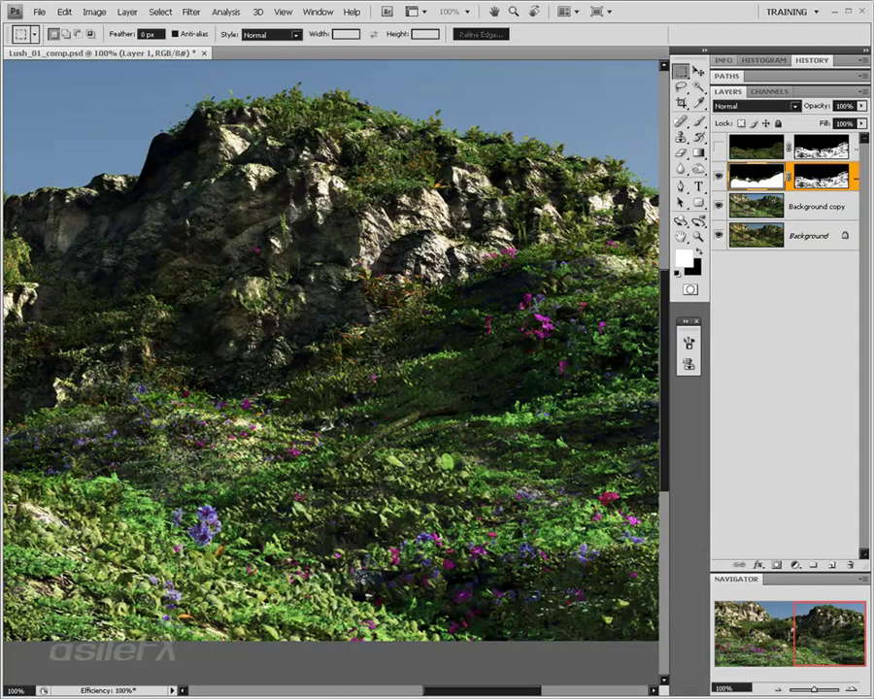
click(717, 178)
click(717, 177)
key(ctrl+plus)
click(852, 687)
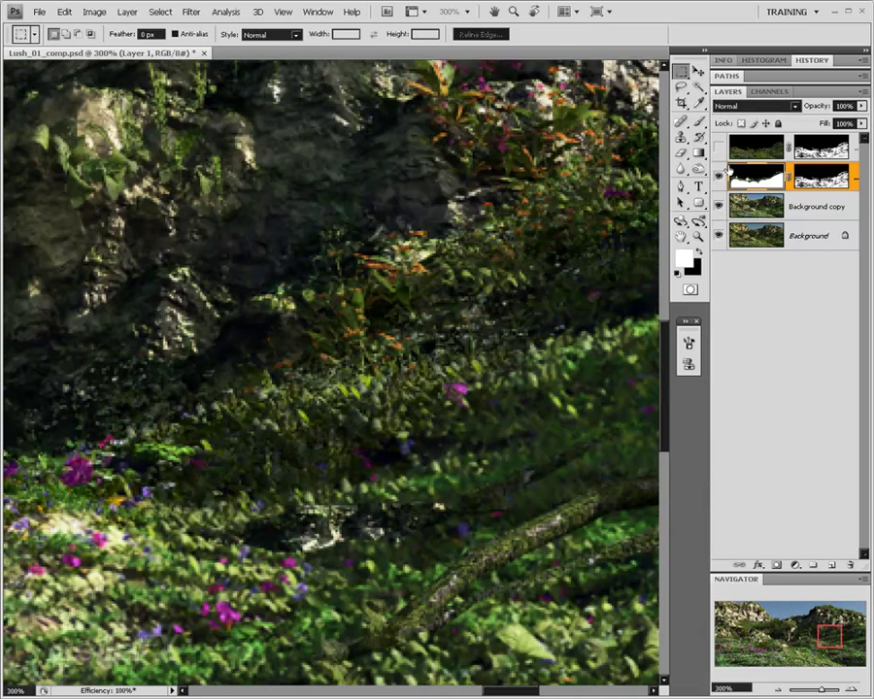
click(718, 179)
click(718, 179)
Compare Layer 1 shown and hidden around the rock outcrop at 300%, and across the wider composite at 66.67%.
drag(821, 631, 780, 638)
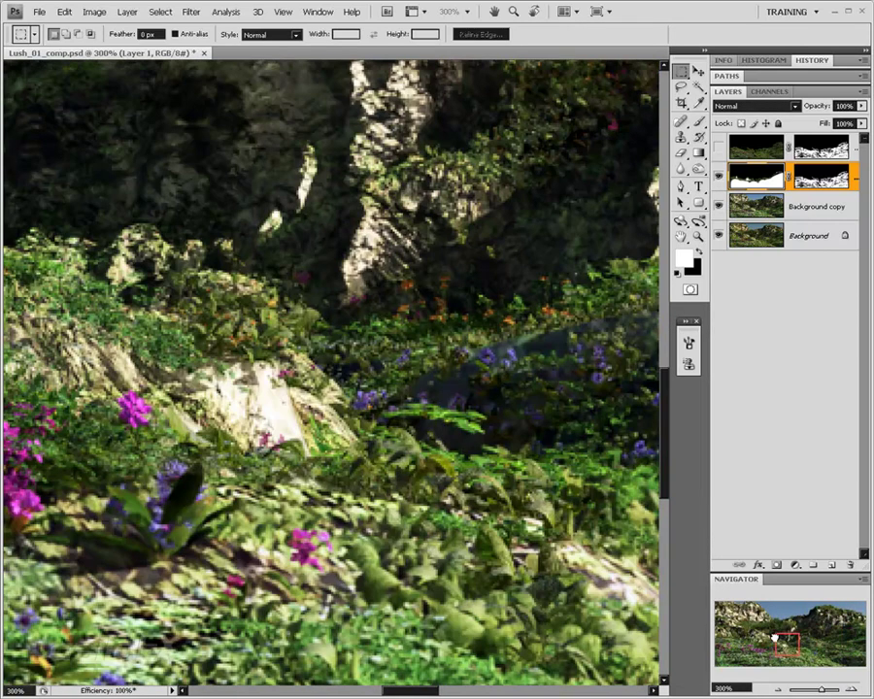
click(719, 177)
click(718, 177)
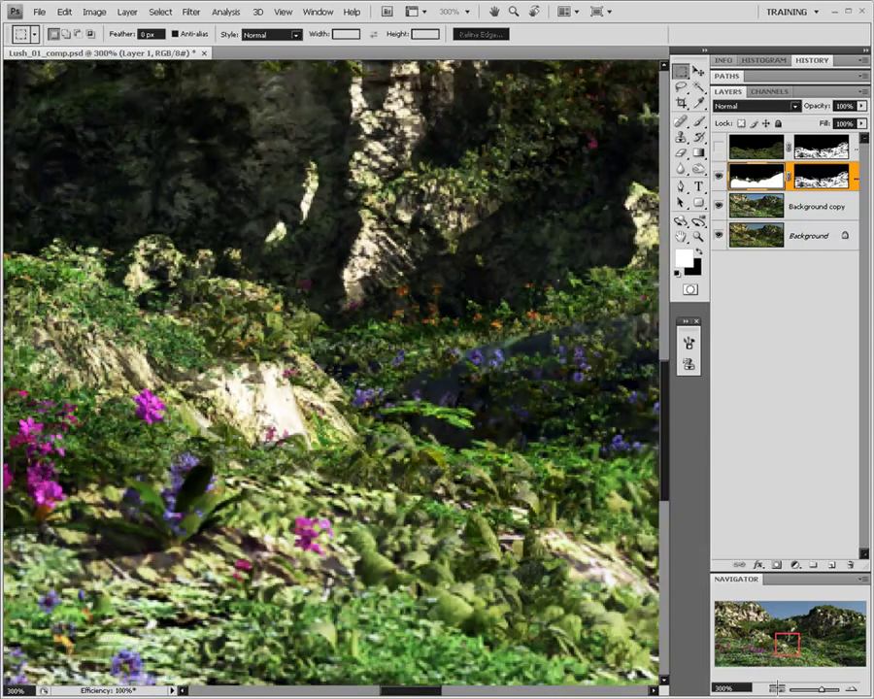
click(776, 688)
click(777, 689)
click(777, 688)
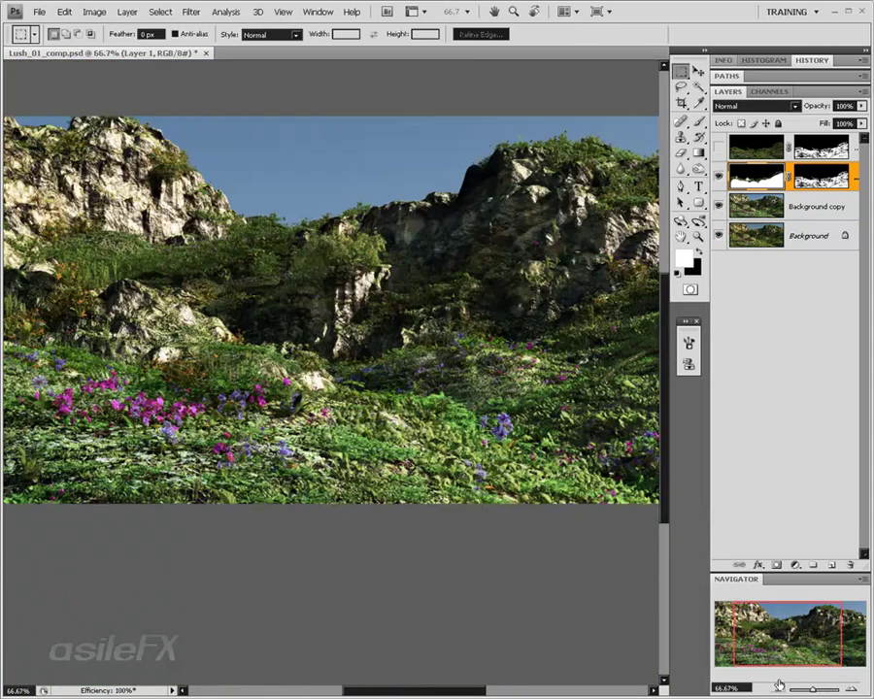
drag(777, 625, 748, 620)
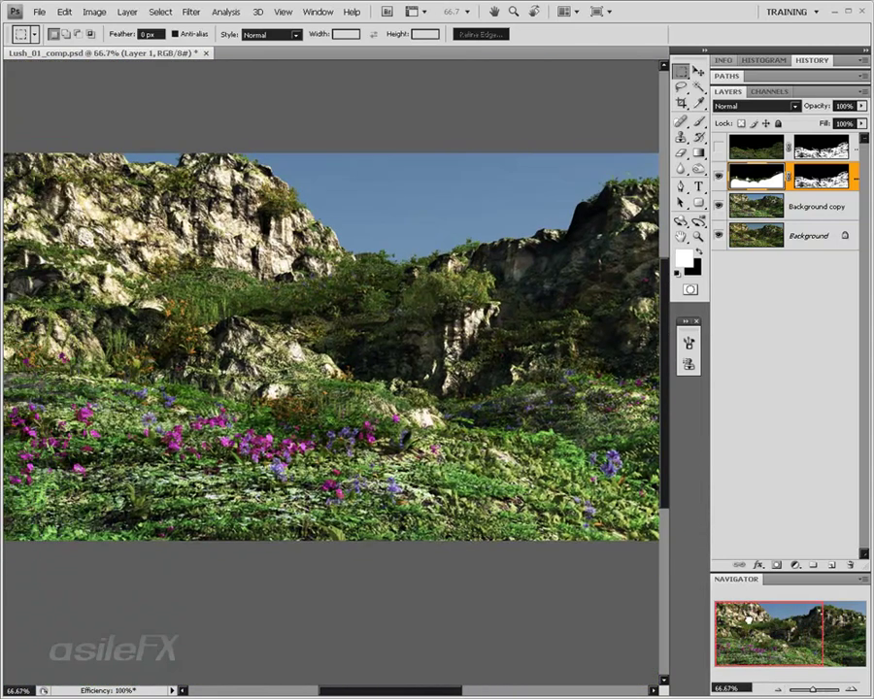
click(719, 176)
click(719, 177)
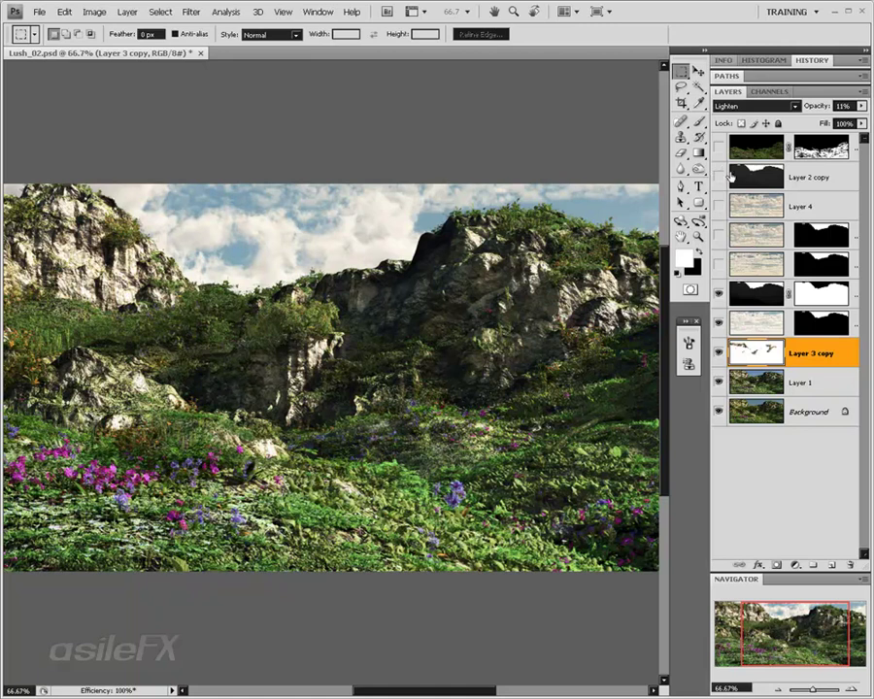
Inspect the Lush_02.psd composite at 100% and show the cloud image on Layer 4.
click(850, 689)
drag(815, 634, 825, 633)
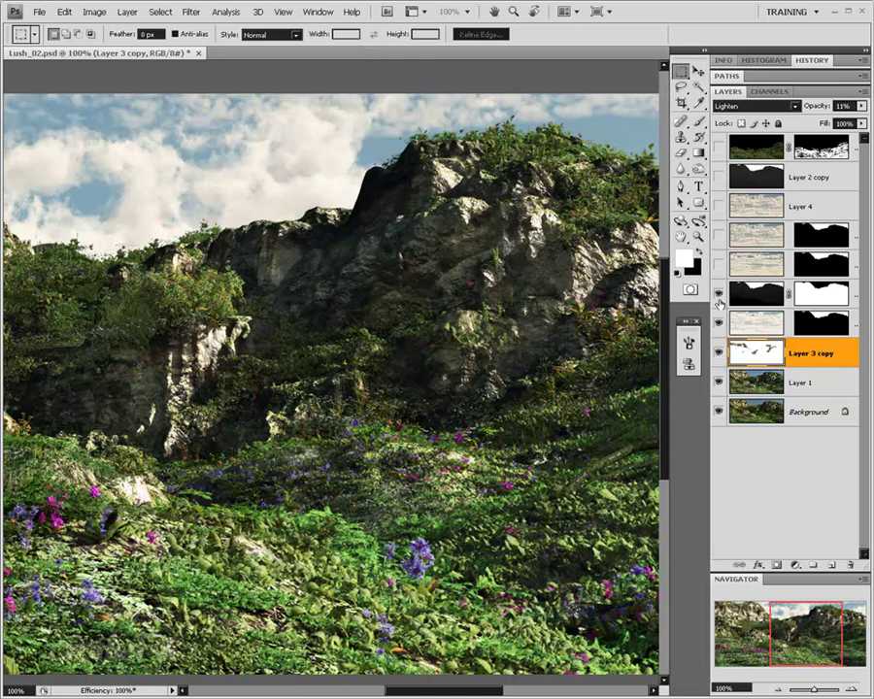
click(718, 207)
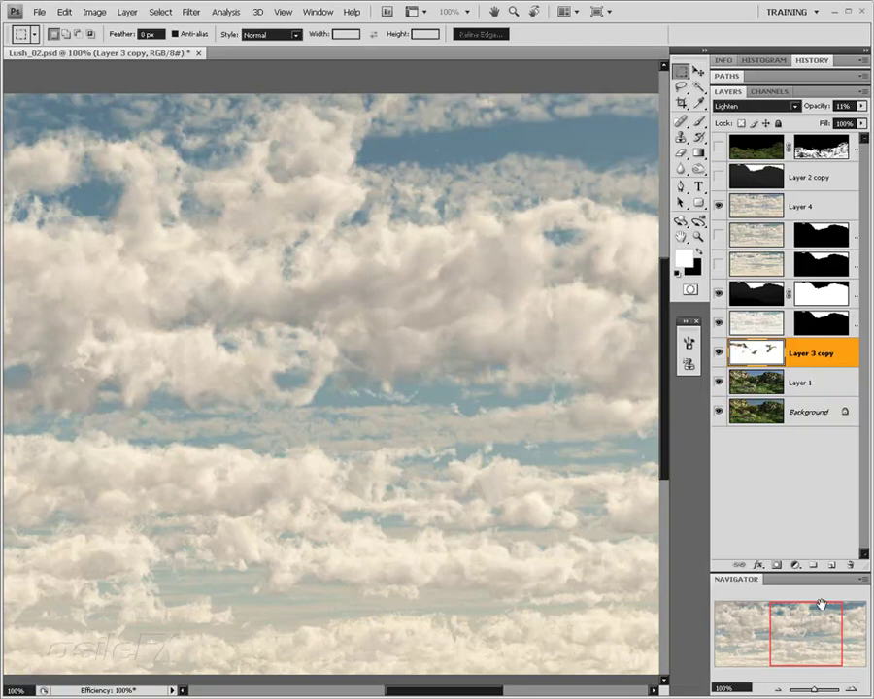
mouse_move(822, 632)
mouse_down()
mouse_move(754, 629)
mouse_move(820, 639)
mouse_up()
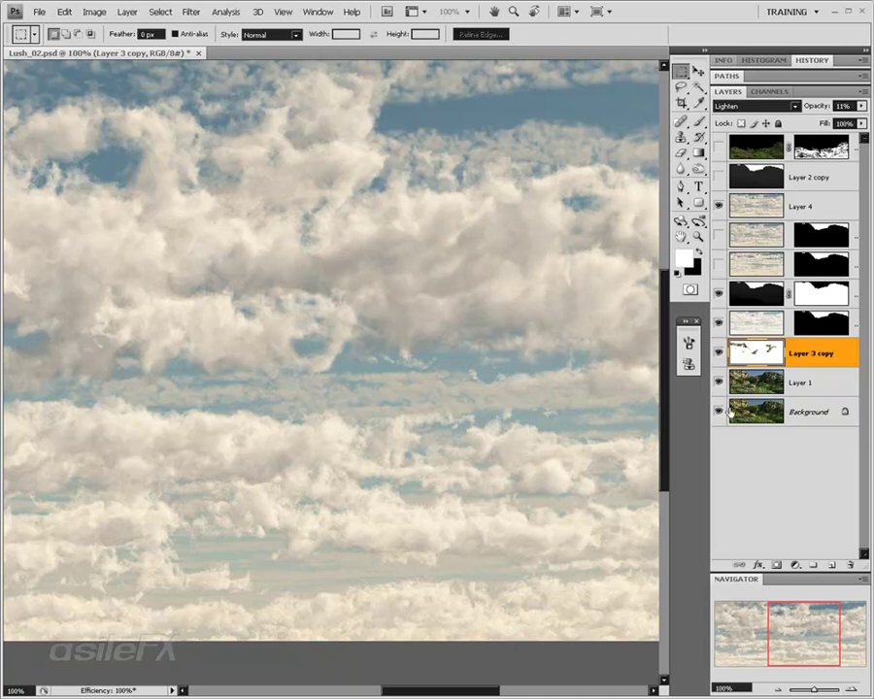
Hide Layer 4 and compare the landscape with the masked cloud layer above Layer 3 copy turned off and on.
click(718, 206)
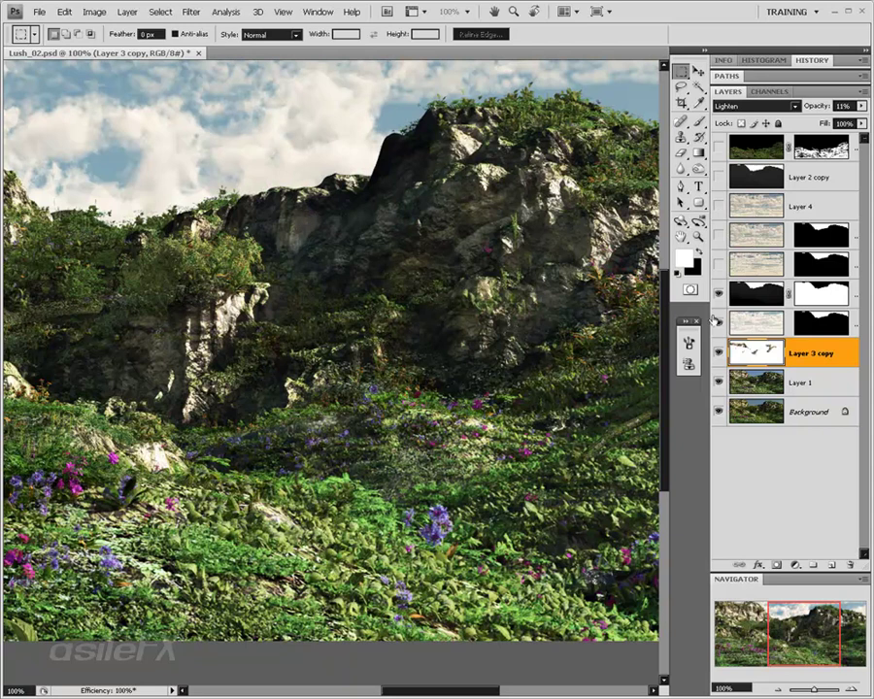
click(775, 325)
click(772, 325)
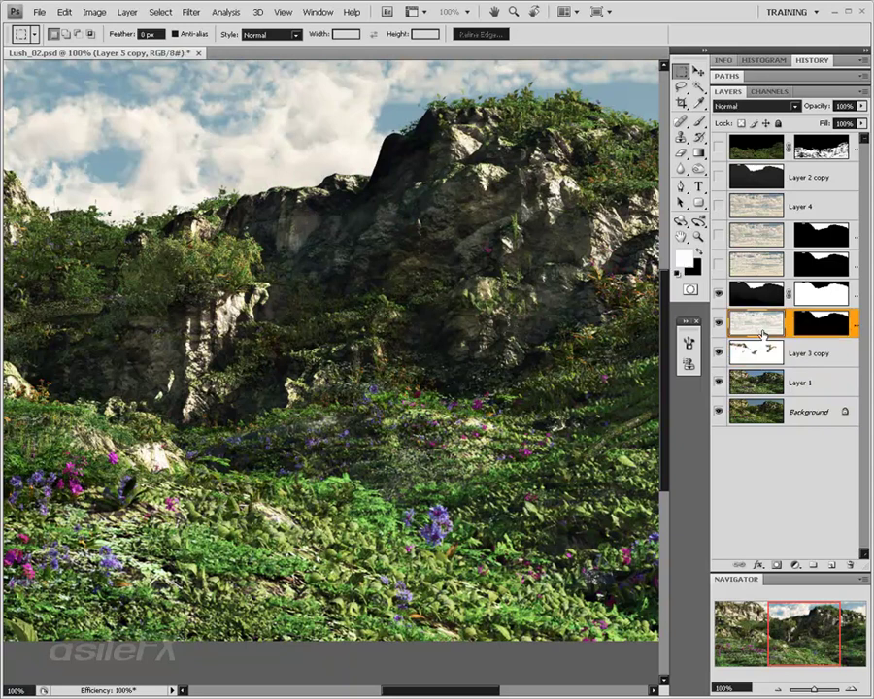
click(717, 325)
click(717, 325)
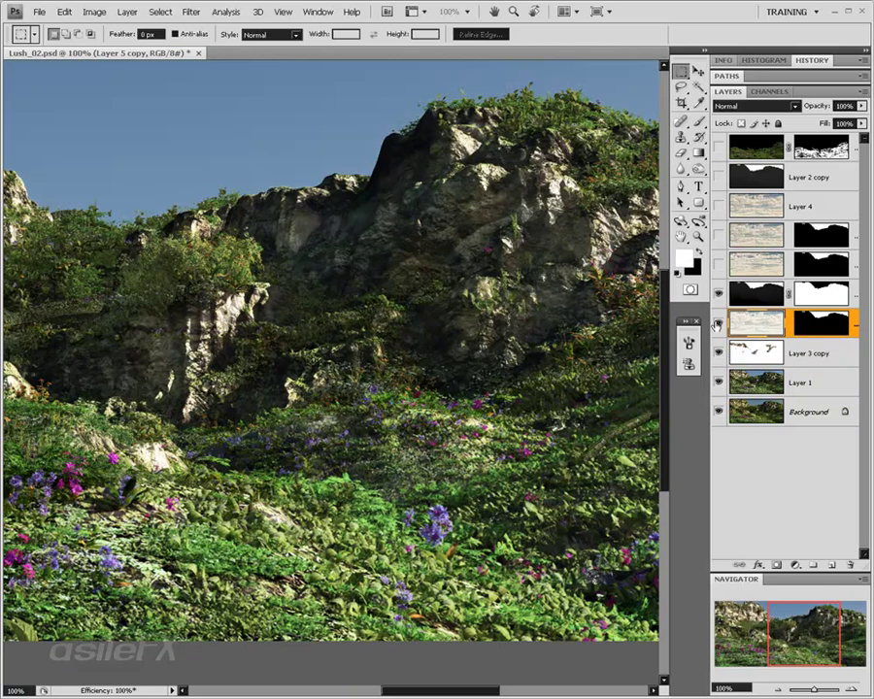
Show the Layer 2 copy depth layer and set its blend mode to Normal.
click(809, 182)
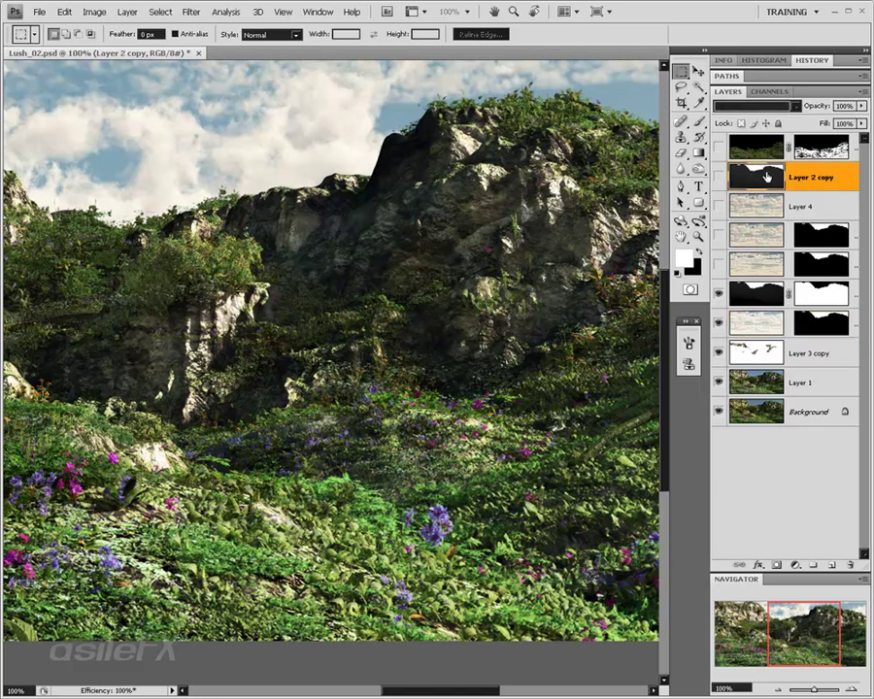
key(alt+shift+s)
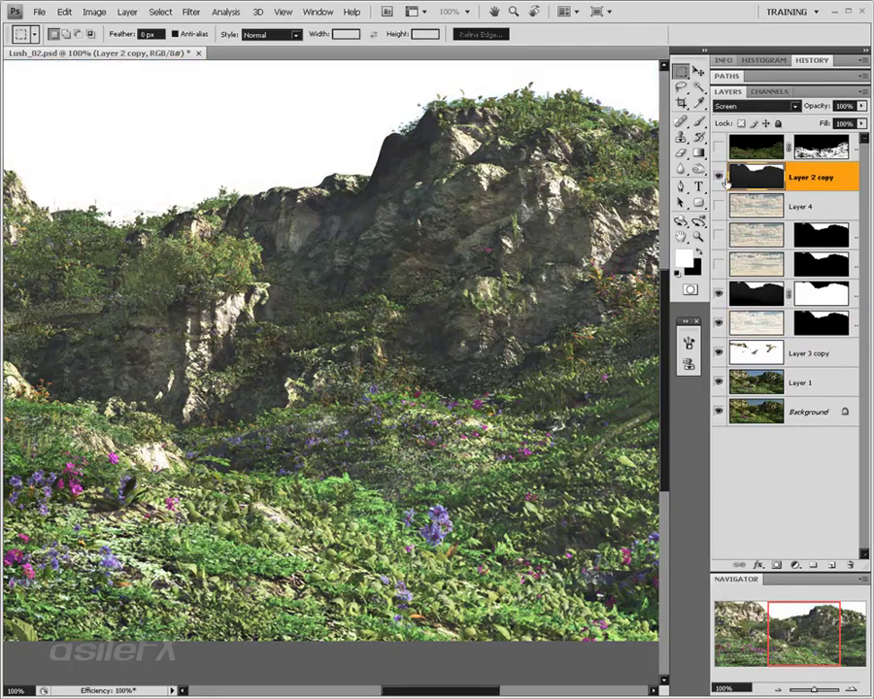
click(756, 105)
click(734, 117)
drag(821, 608, 805, 591)
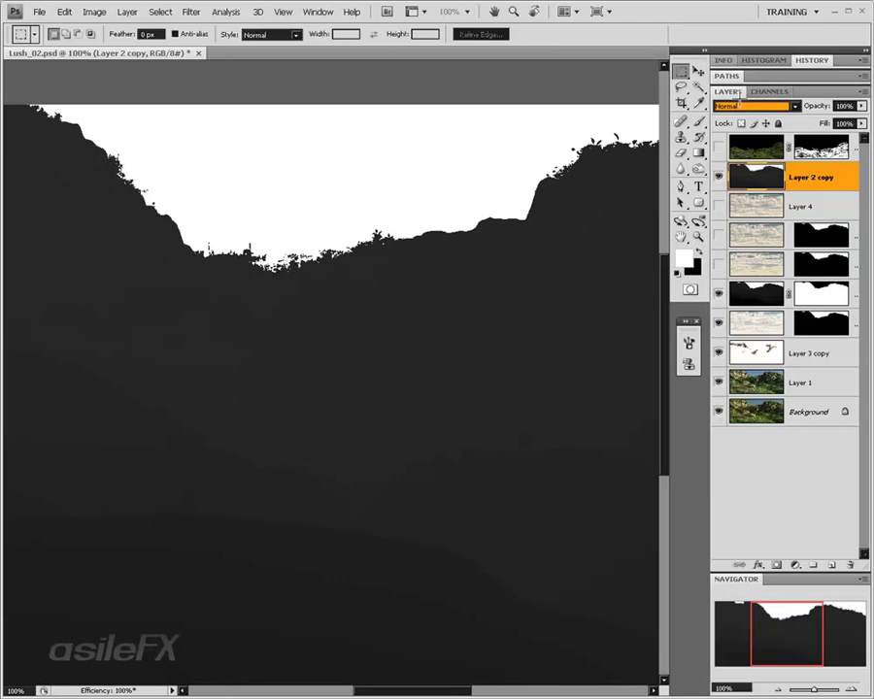
click(733, 106)
click(741, 120)
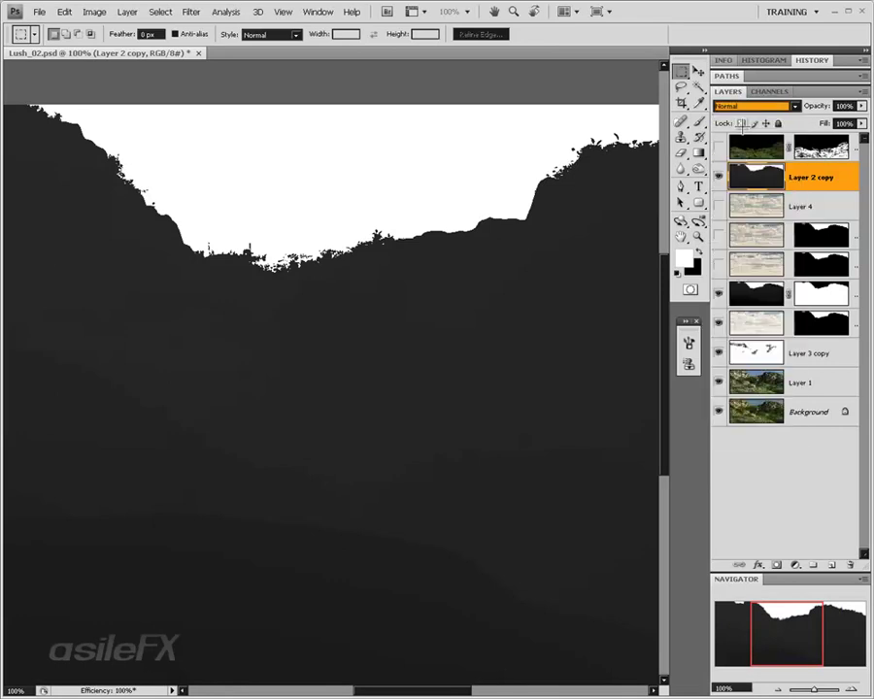
Compare the image without Layer 2 copy, keep the layer visible and set its blend mode to Screen.
click(718, 176)
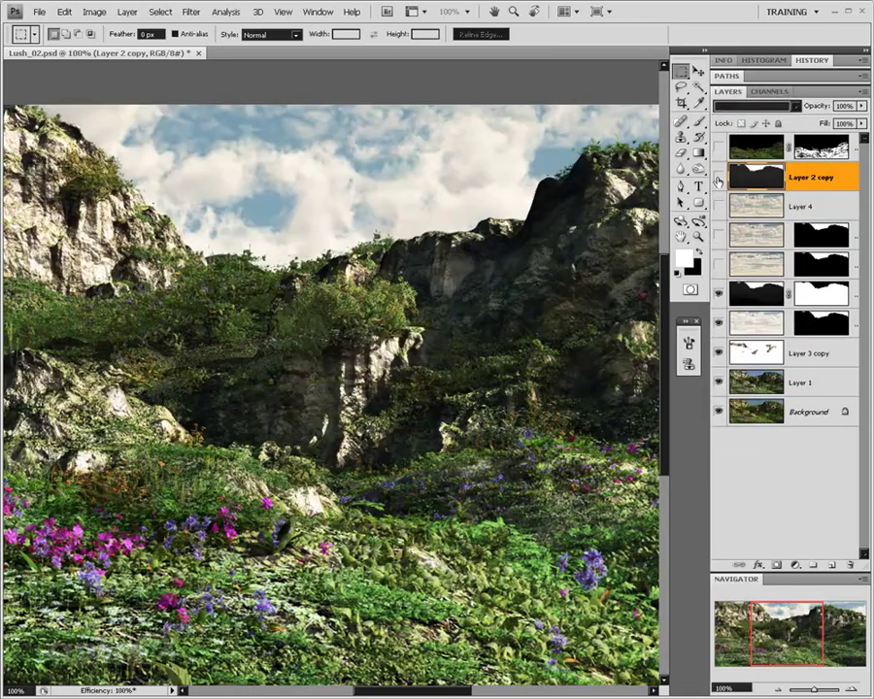
click(718, 177)
click(753, 106)
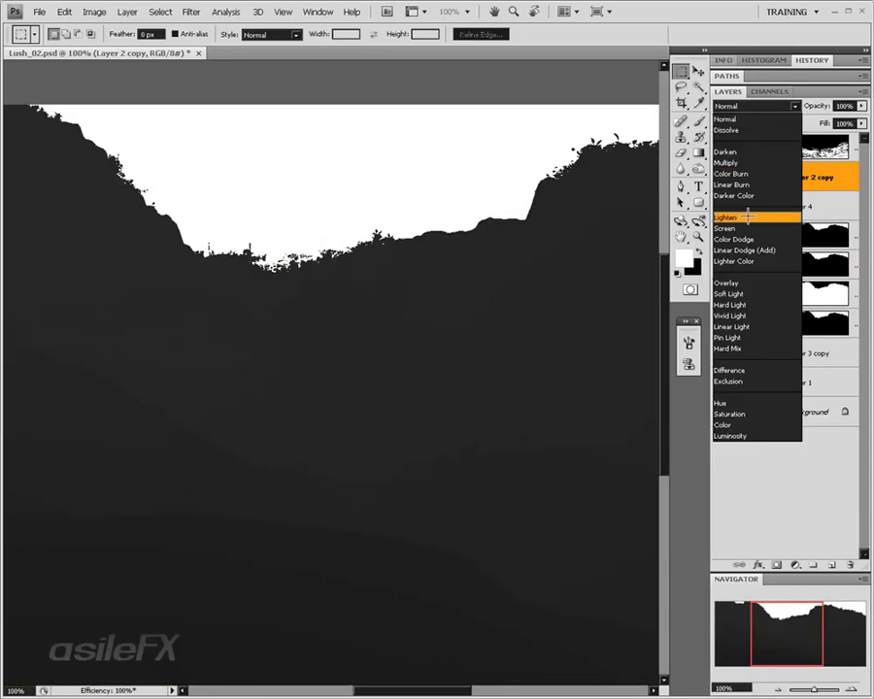
click(729, 228)
mouse_move(860, 124)
mouse_down()
mouse_move(841, 134)
mouse_move(779, 136)
mouse_move(862, 135)
mouse_move(796, 118)
mouse_move(763, 124)
mouse_move(863, 118)
mouse_up()
click(861, 106)
Move the masked cloud layer directly above Layer 2 copy in the layer stack.
click(807, 326)
drag(807, 326, 763, 163)
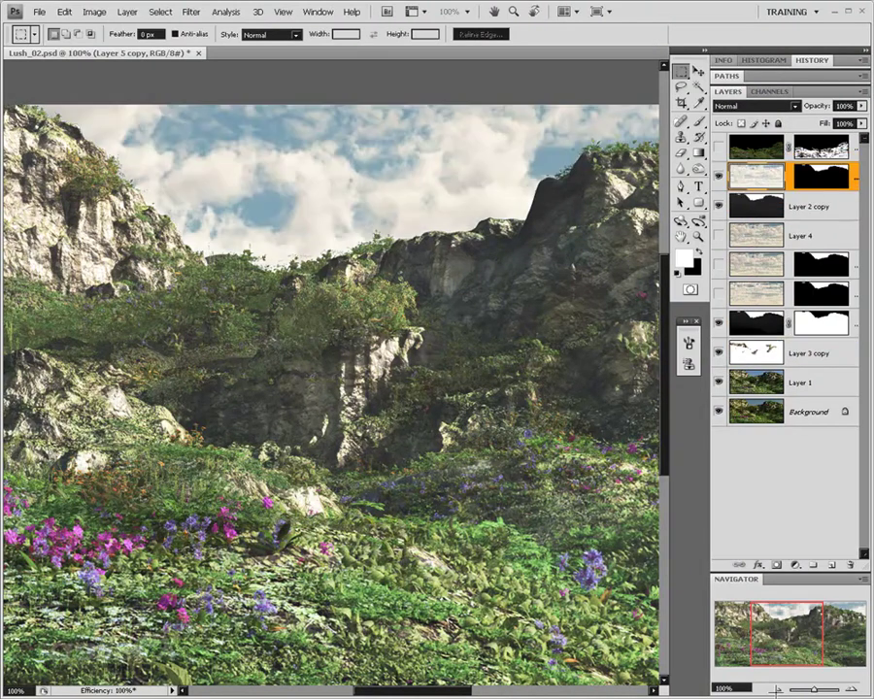
key(ctrl+minus)
key(ctrl+minus)
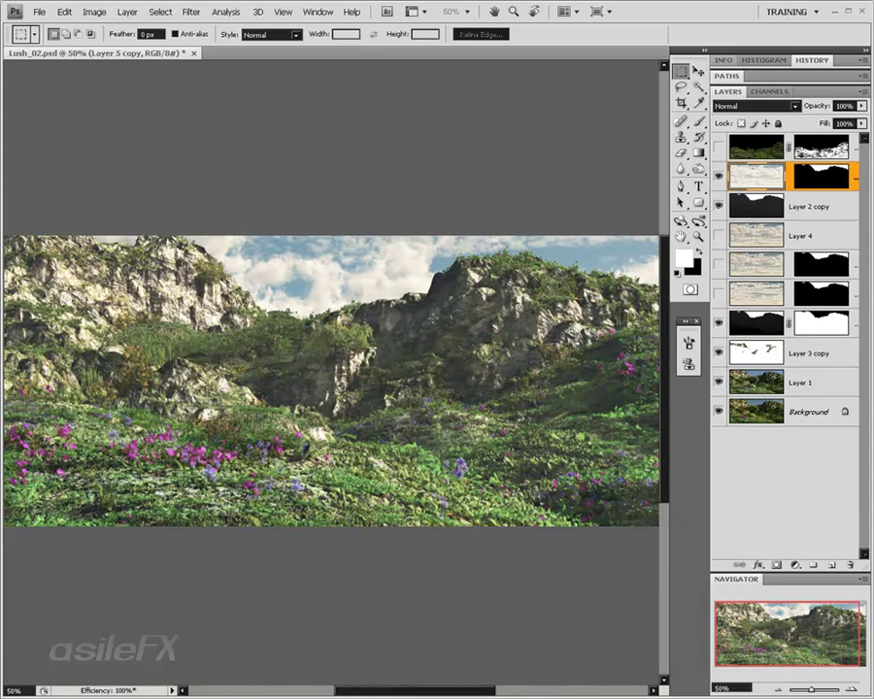
Reduce the opacity of Layer 2 copy to soften the haze over the landscape.
click(824, 205)
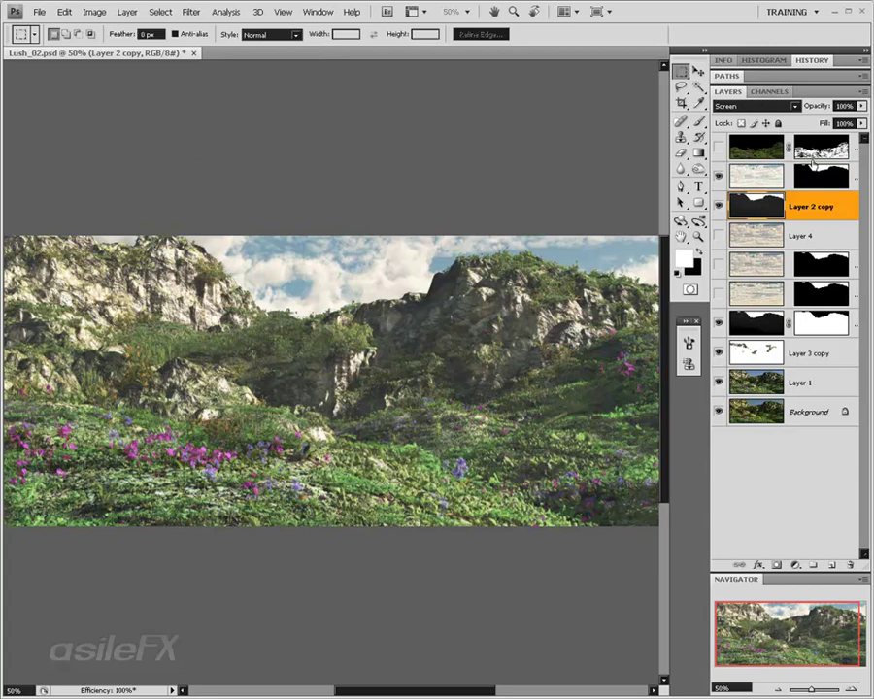
click(861, 106)
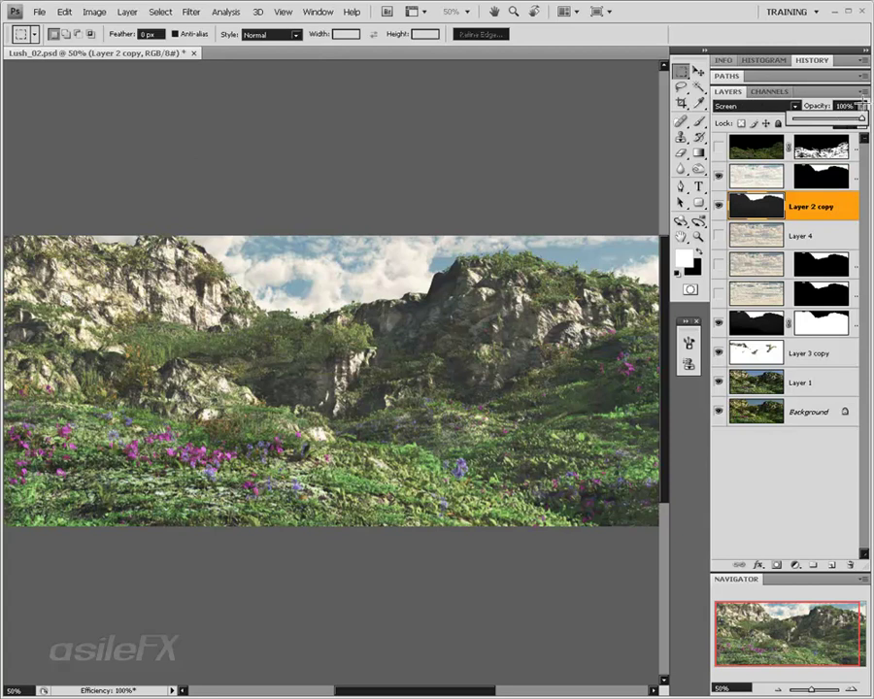
drag(856, 119, 827, 119)
click(801, 445)
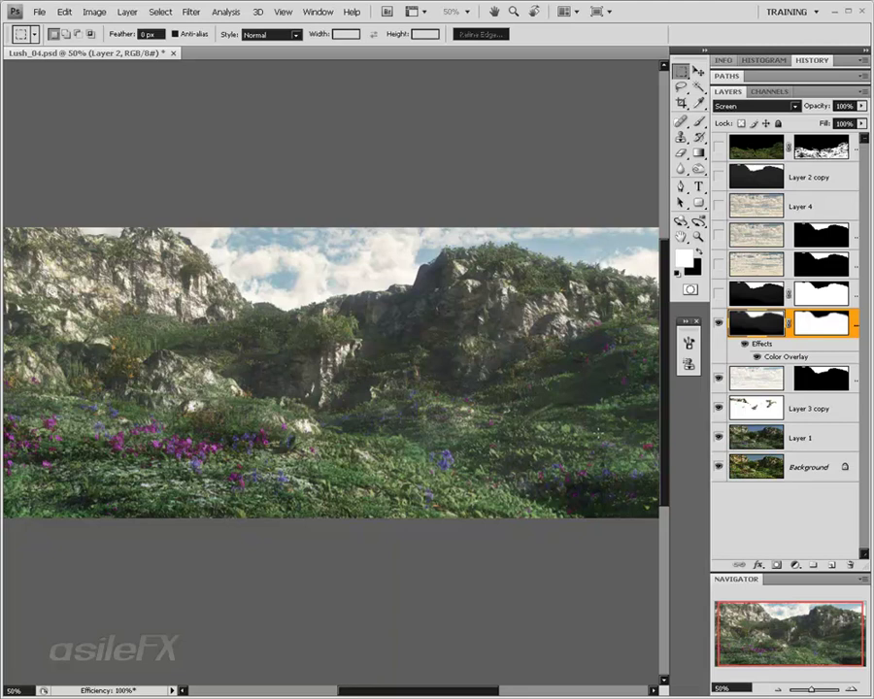
Compare the Lush_04 composite with the color-overlaid Layer 2 haze turned off and on.
click(719, 326)
click(719, 325)
click(718, 325)
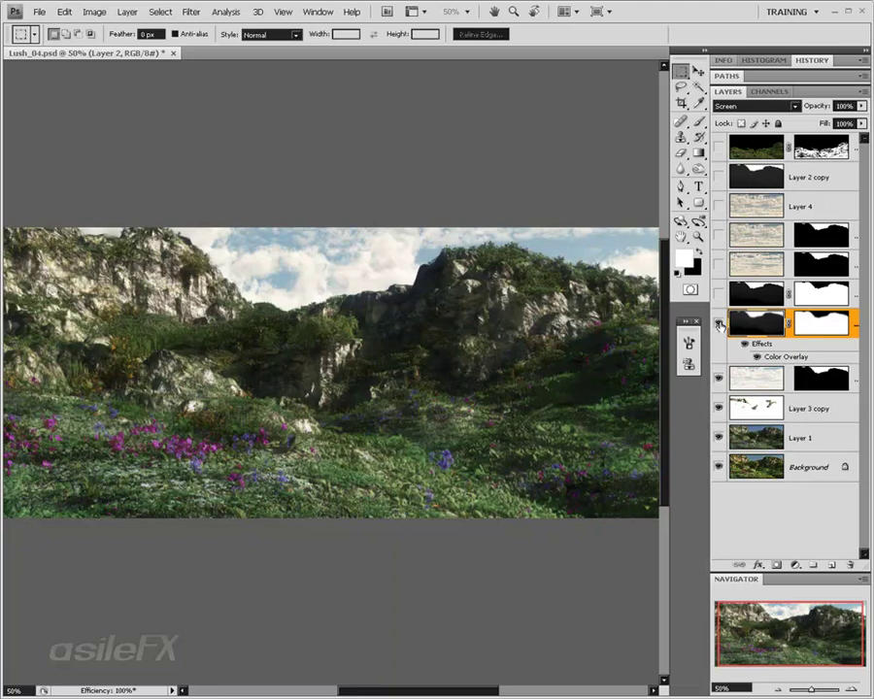
click(719, 325)
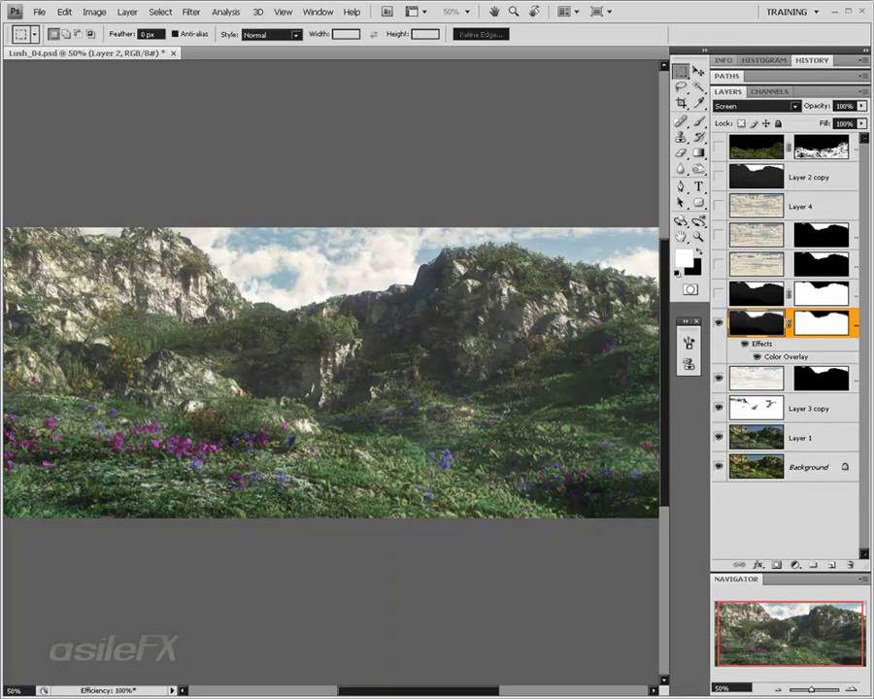
click(718, 324)
click(718, 324)
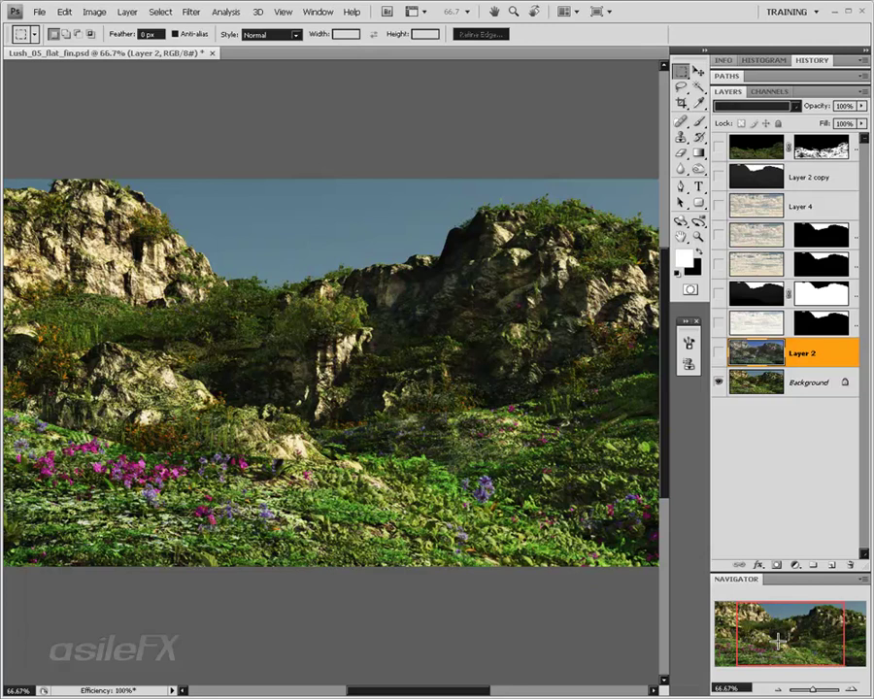
Show the masked cloud layer and Layer 2 over the Background in Lush_05_flat_fin.
mouse_move(778, 640)
mouse_down()
mouse_move(813, 632)
mouse_move(789, 629)
mouse_up()
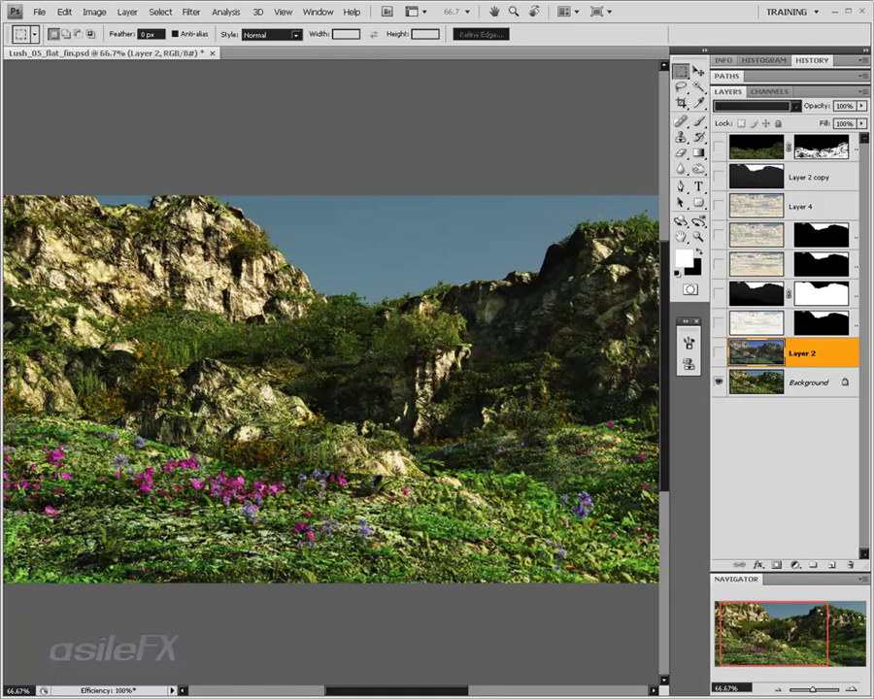
mouse_move(755, 620)
mouse_down()
mouse_move(782, 618)
mouse_move(766, 627)
mouse_up()
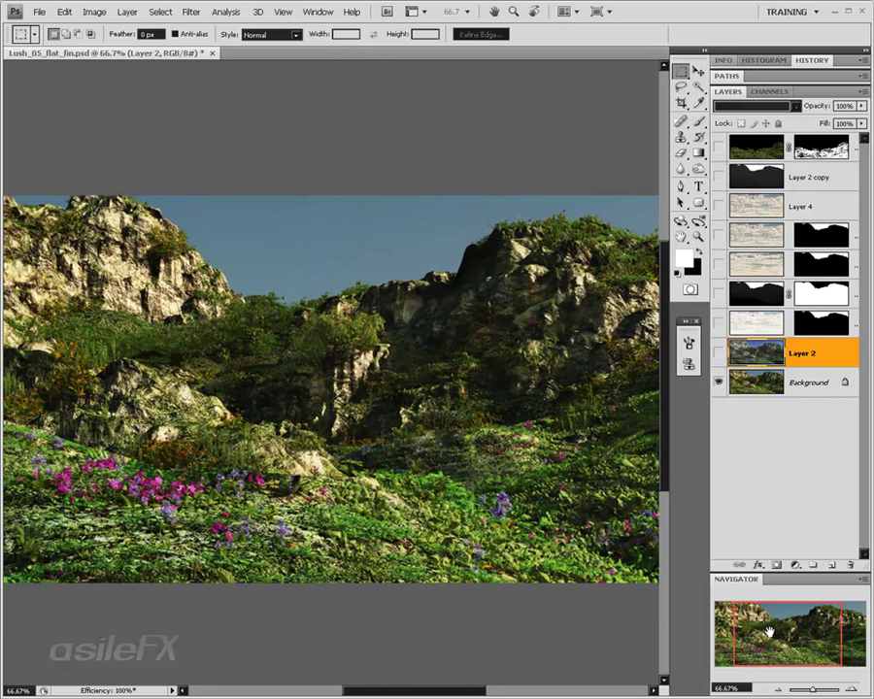
click(719, 323)
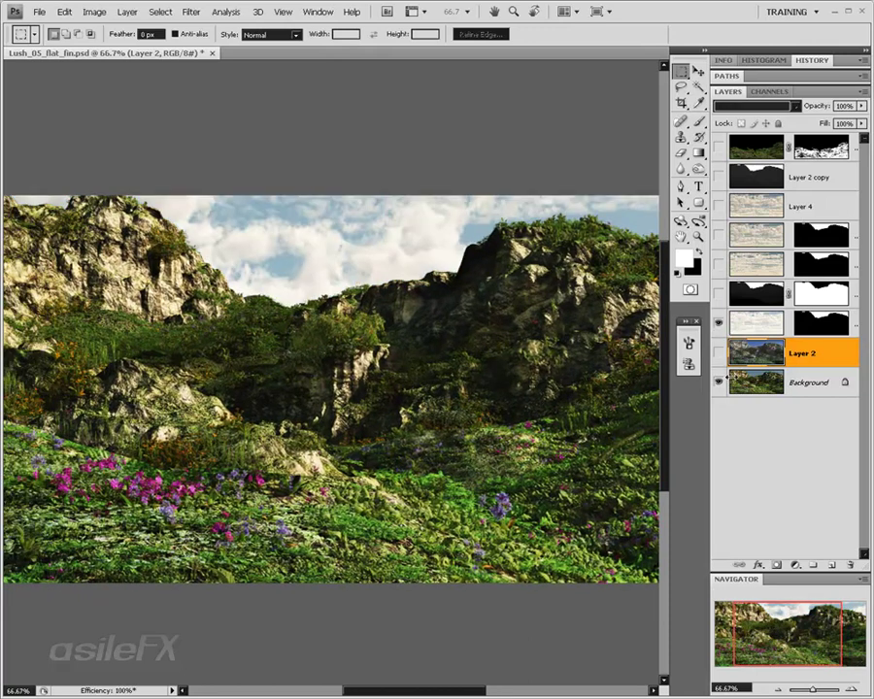
click(718, 354)
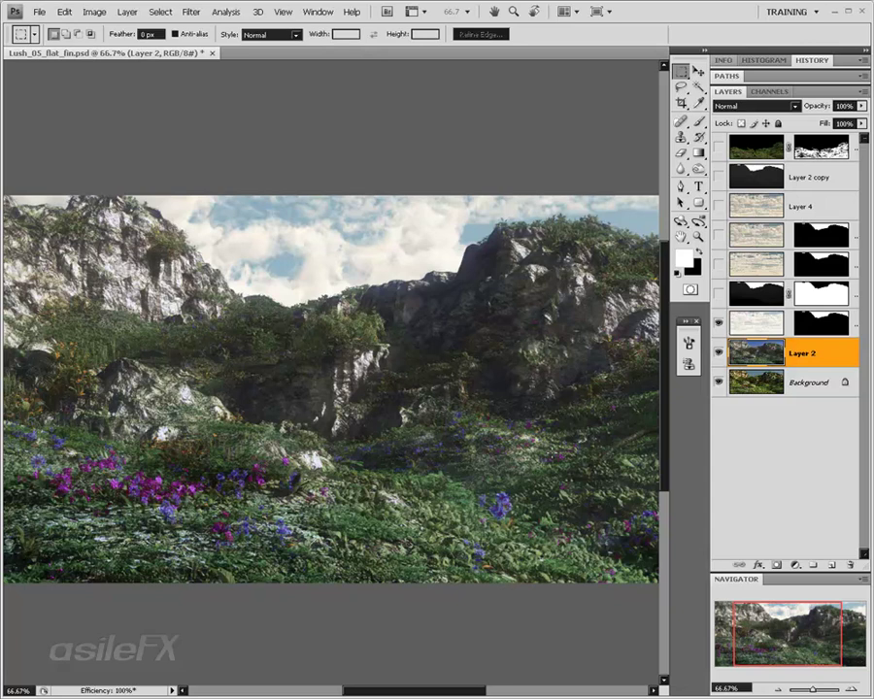
click(717, 354)
click(718, 354)
Compare the wider composite at 50% with Layer 2 and the masked cloud layer each turned off and on.
drag(764, 664, 779, 666)
click(779, 688)
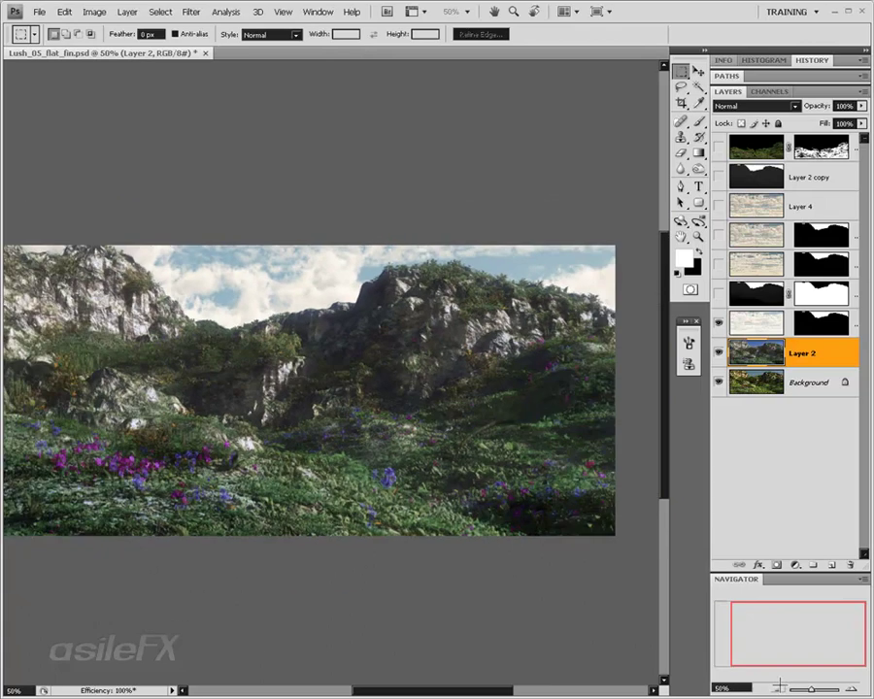
click(800, 633)
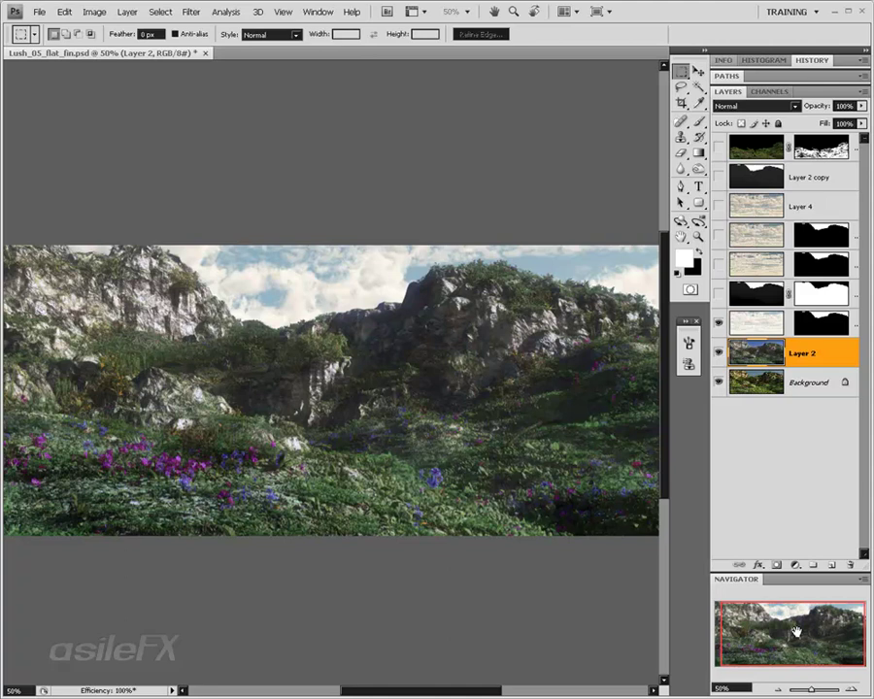
click(719, 353)
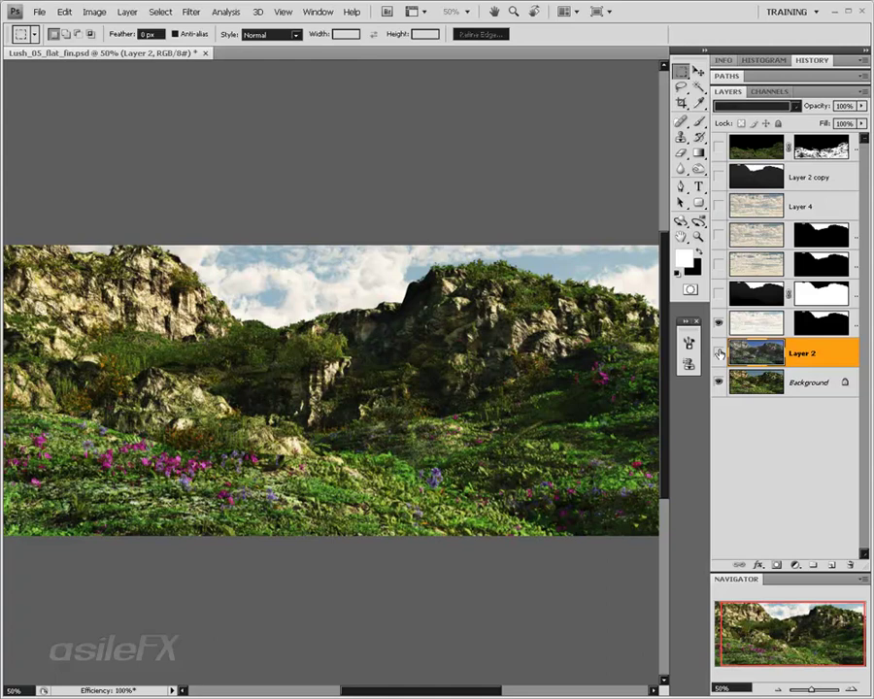
click(720, 353)
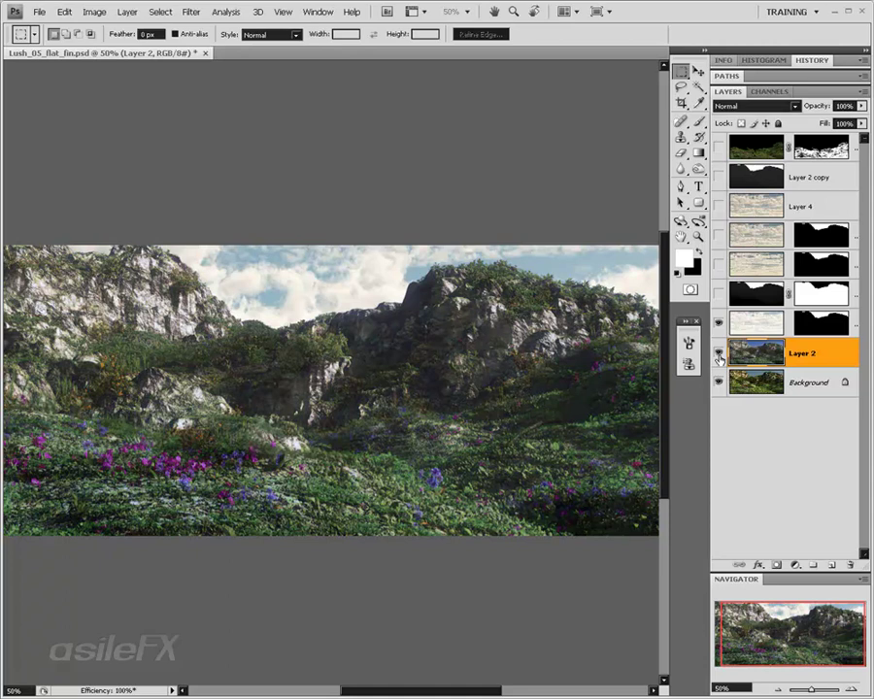
click(719, 321)
click(718, 321)
click(720, 323)
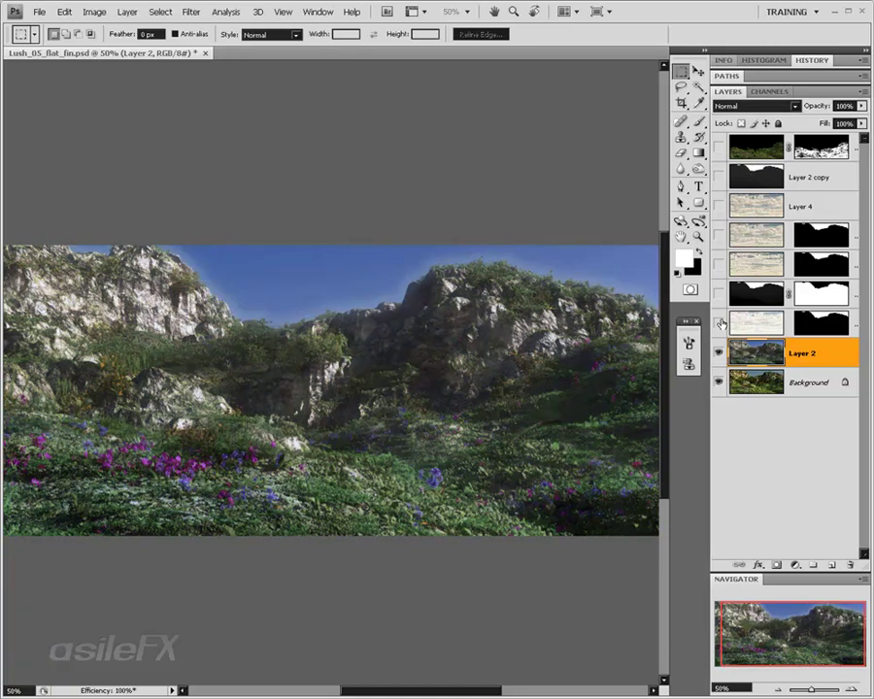
click(720, 322)
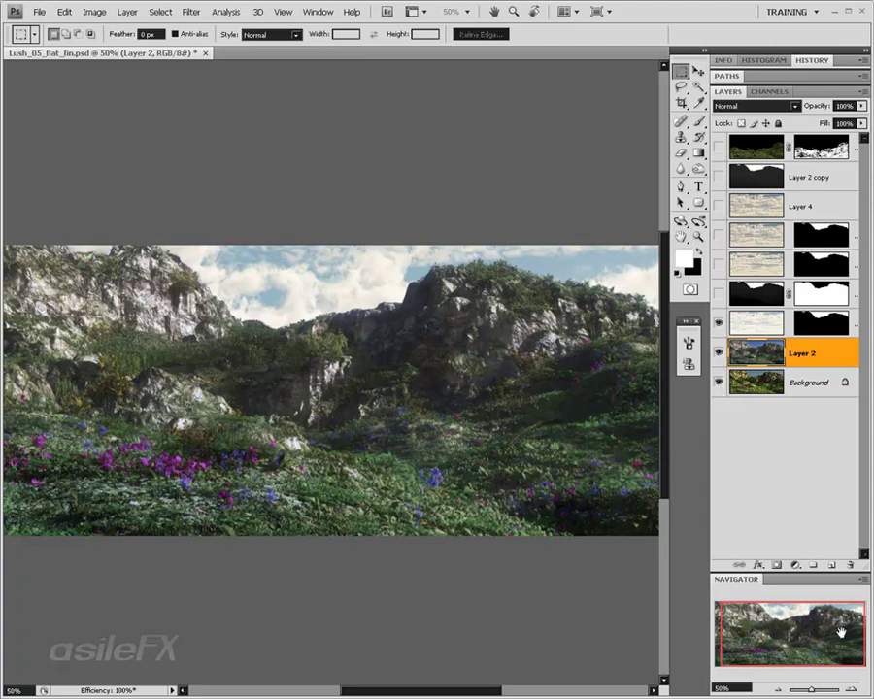
drag(814, 628, 808, 628)
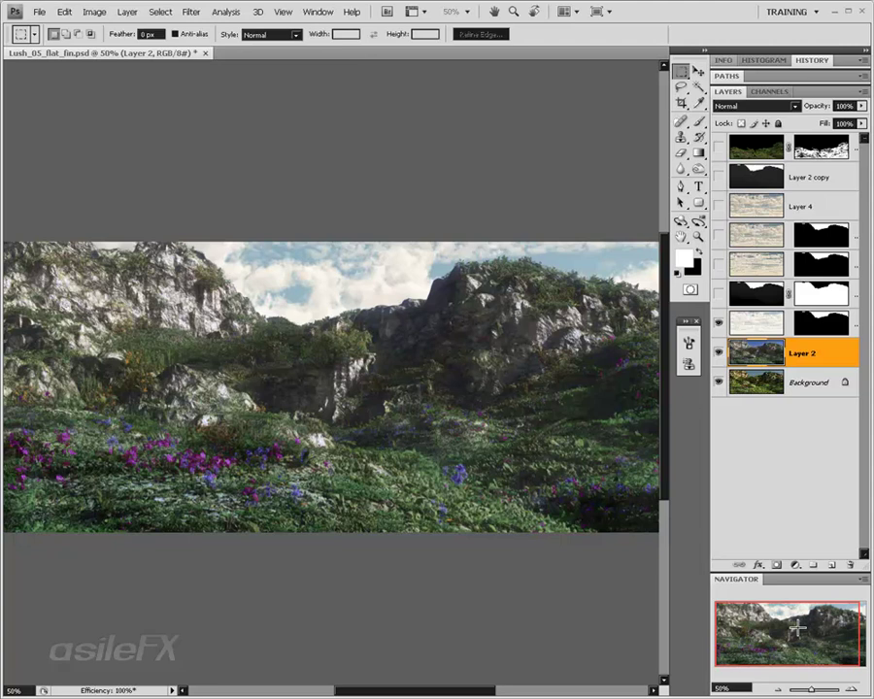
drag(798, 621, 798, 622)
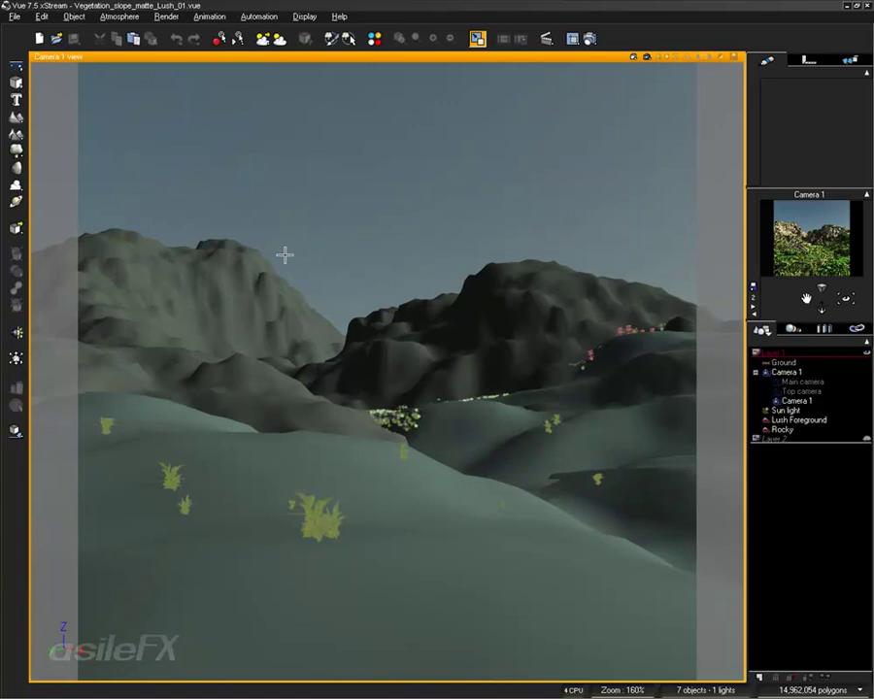
In the Vue vegetation slope scene, clear all painted instances in the EcoSystem Painter and close it.
click(475, 38)
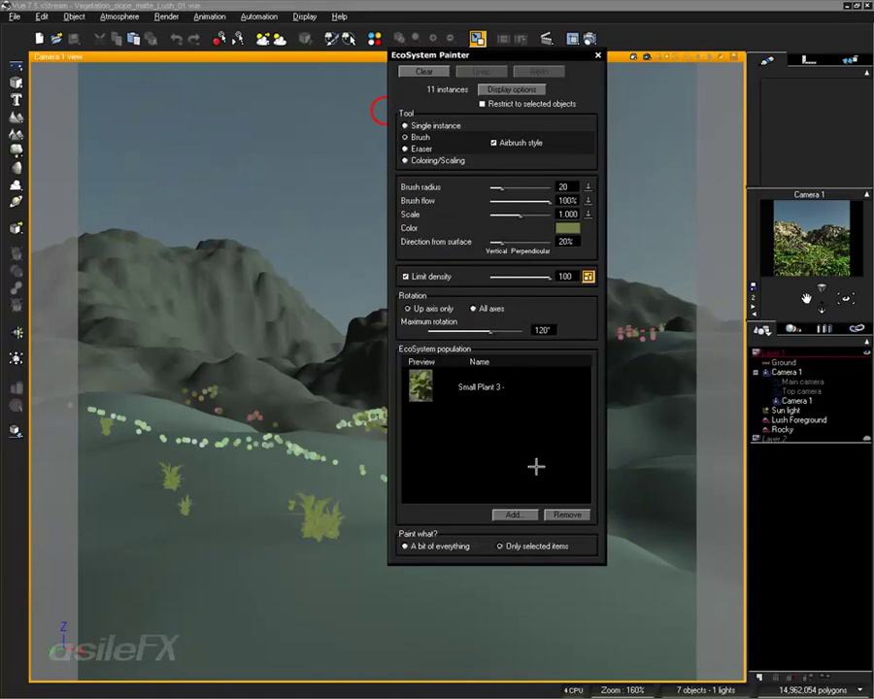
click(425, 71)
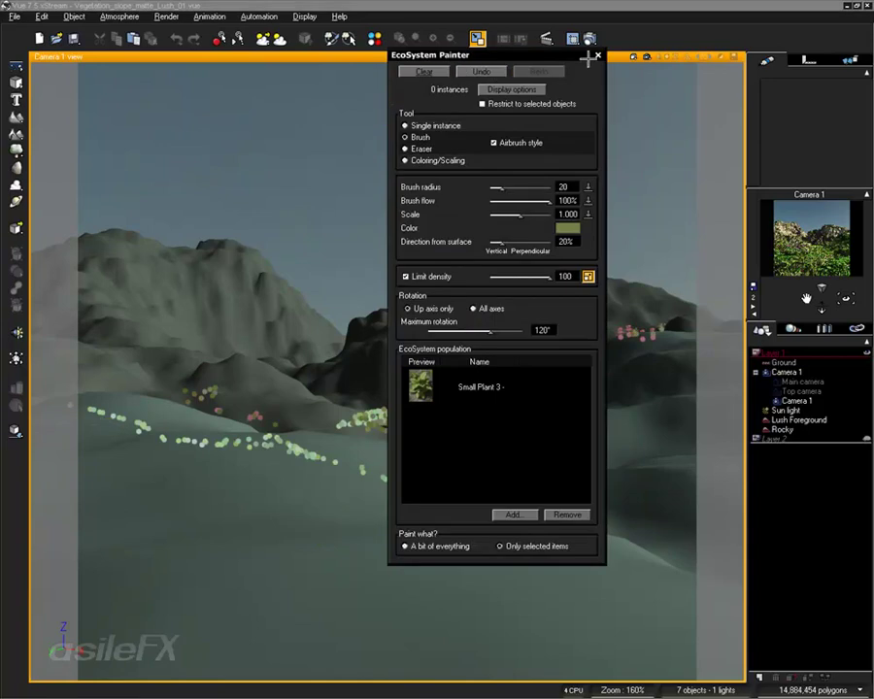
click(597, 54)
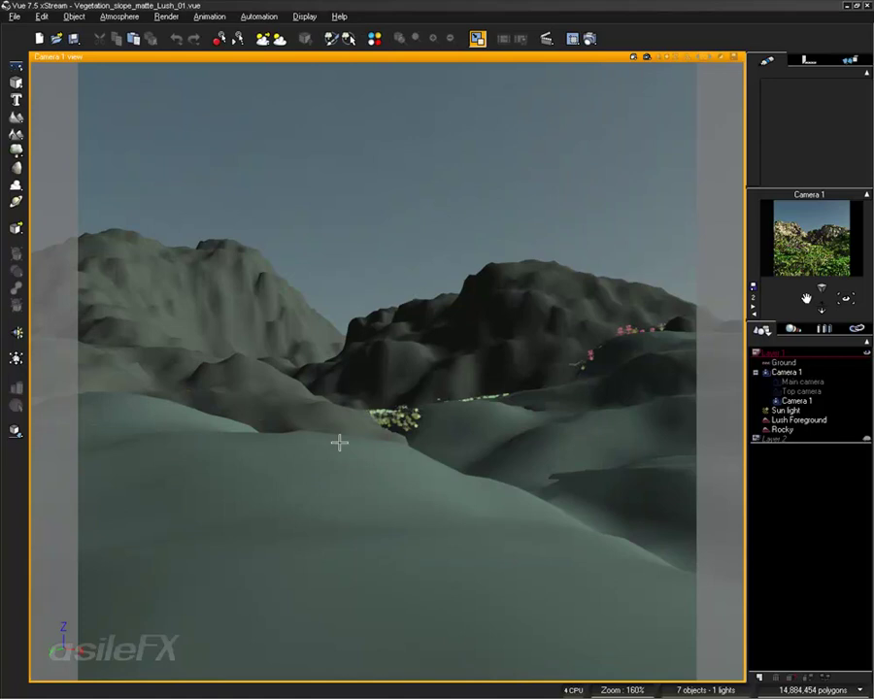
Clear the EcoSystem population from the Lush Foreground terrain's material, accept the change and deselect the terrain.
click(793, 421)
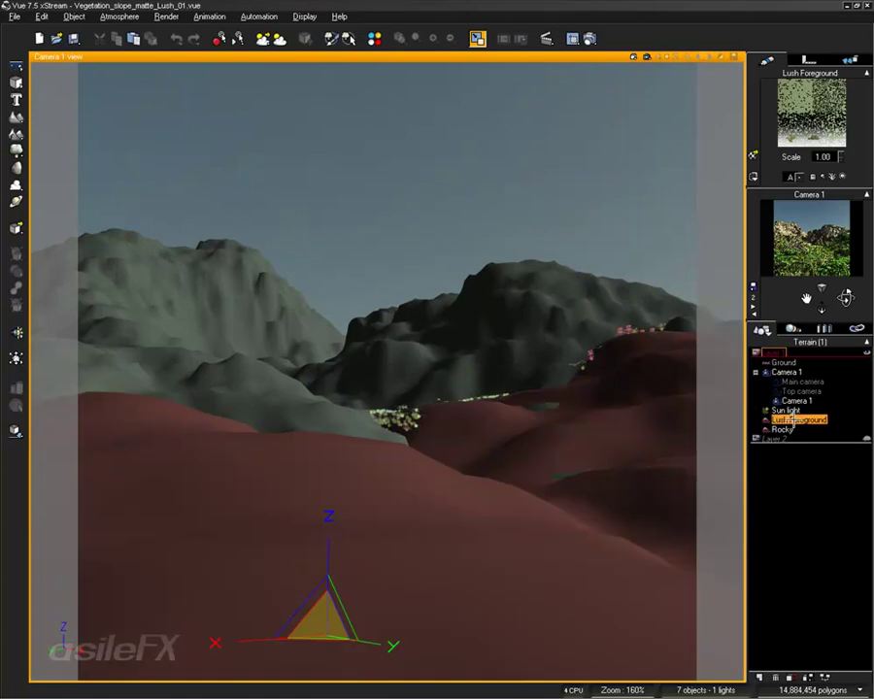
double_click(798, 119)
click(561, 262)
click(790, 384)
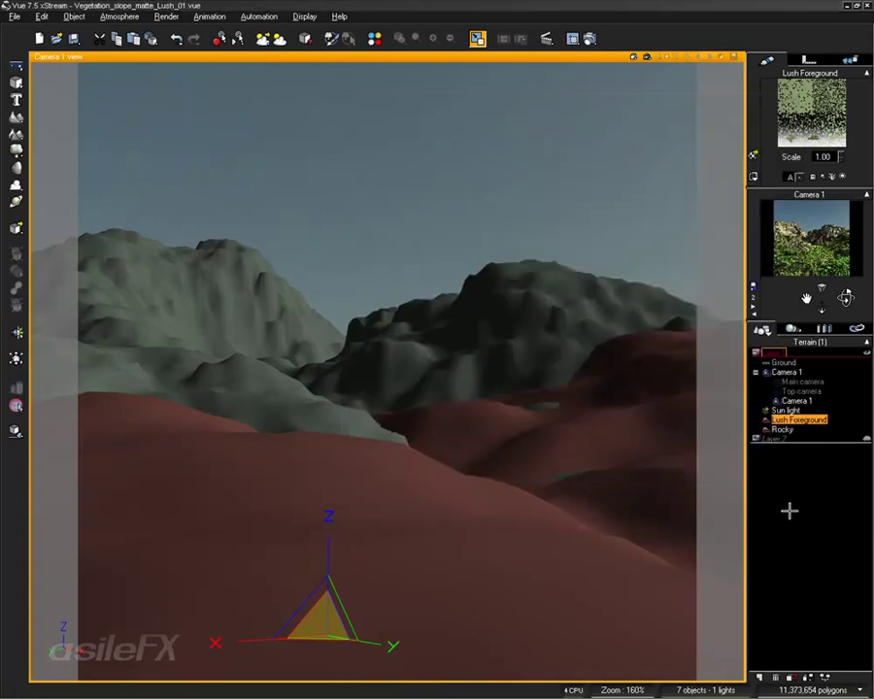
click(788, 544)
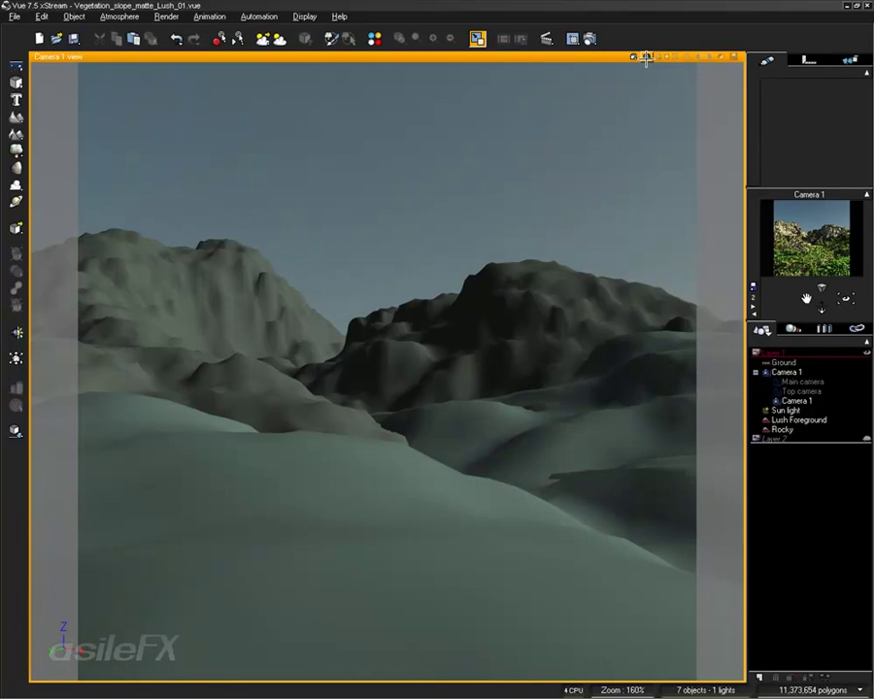
Show the four-view layout, store the current camera as a new Camera 2 and switch to it.
double_click(590, 59)
right_drag(239, 232, 280, 168)
scroll(281, 169, down, 3)
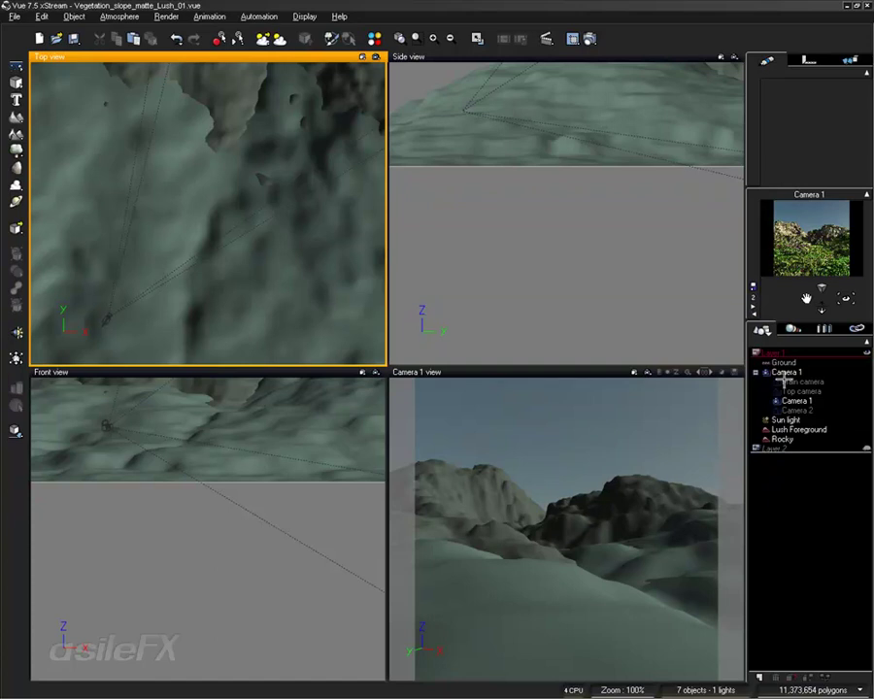
click(753, 287)
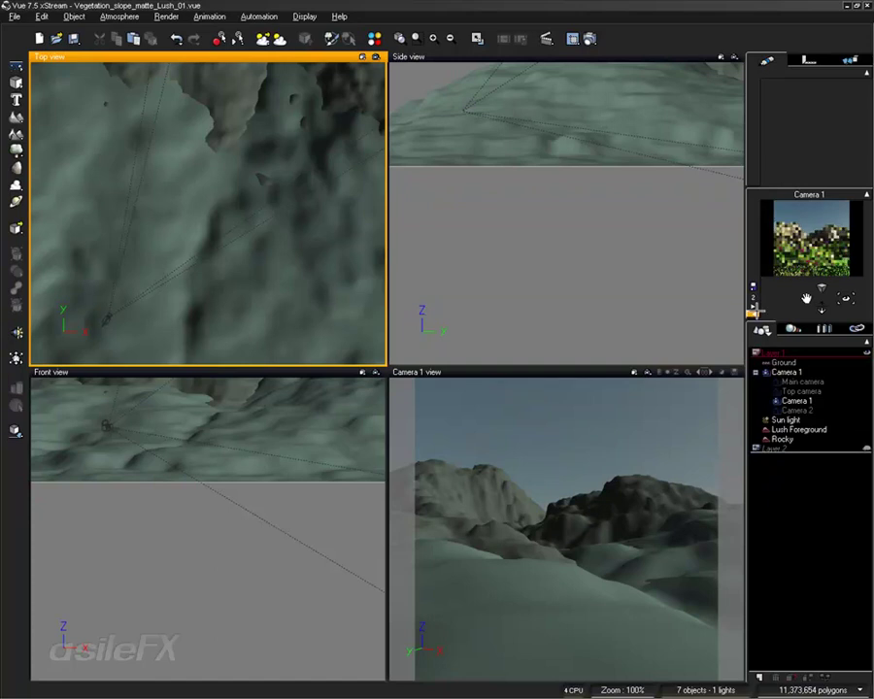
Maximize the Camera 2 view, pull the camera back to a wide view of the mountains and quick-render it.
double_click(557, 372)
right_drag(574, 461, 384, 123)
scroll(377, 211, down, 2)
scroll(382, 193, up, 2)
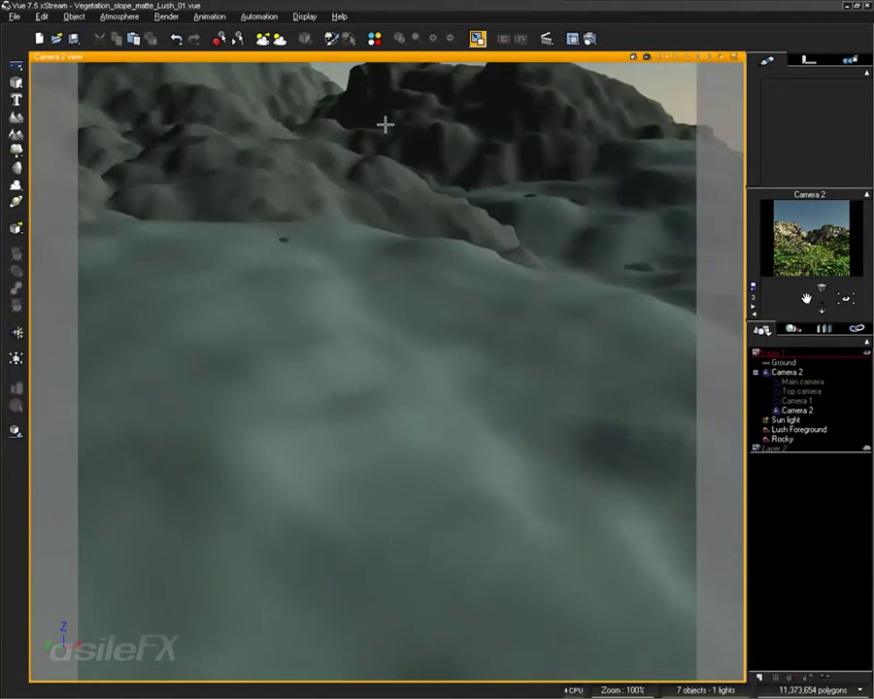
right_drag(513, 188, 494, 284)
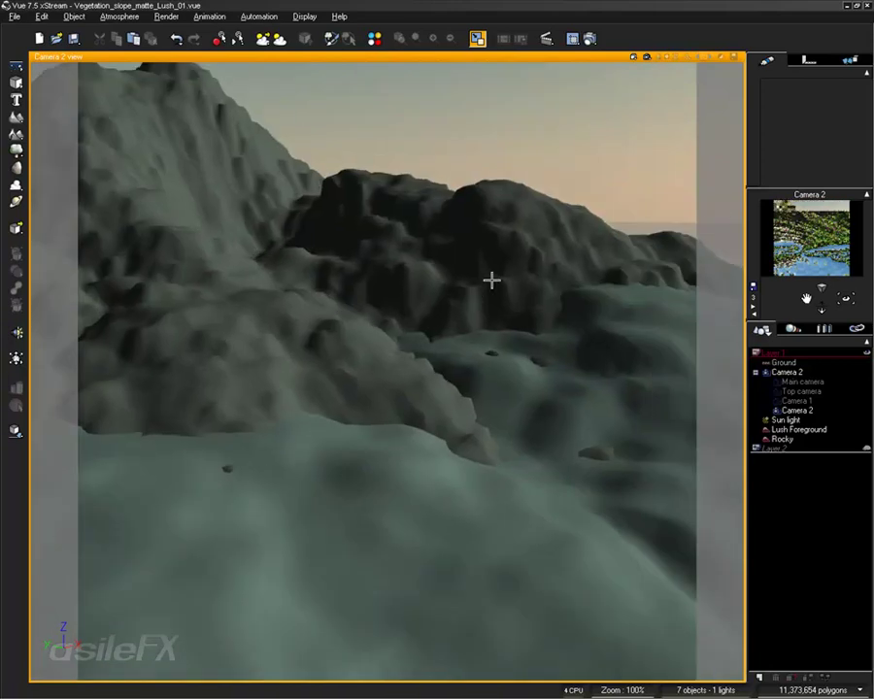
scroll(491, 281, down, 2)
scroll(492, 281, down, 1)
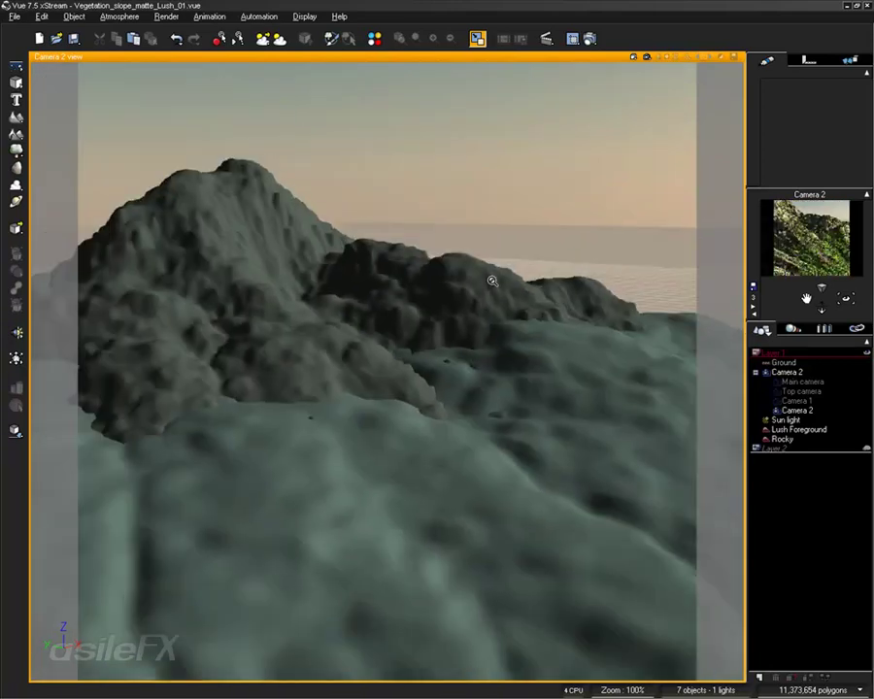
right_drag(492, 284, 504, 328)
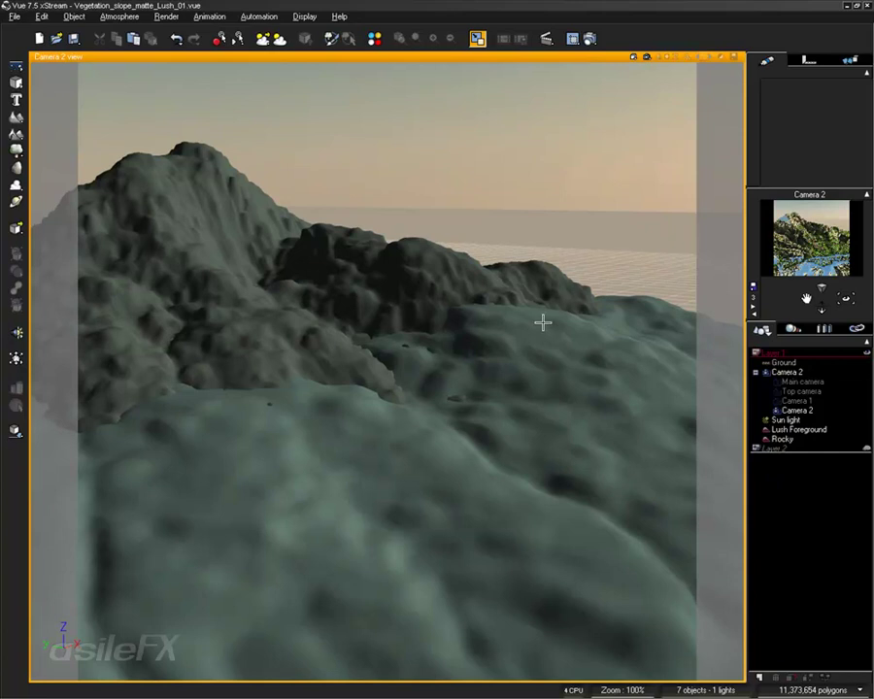
click(453, 39)
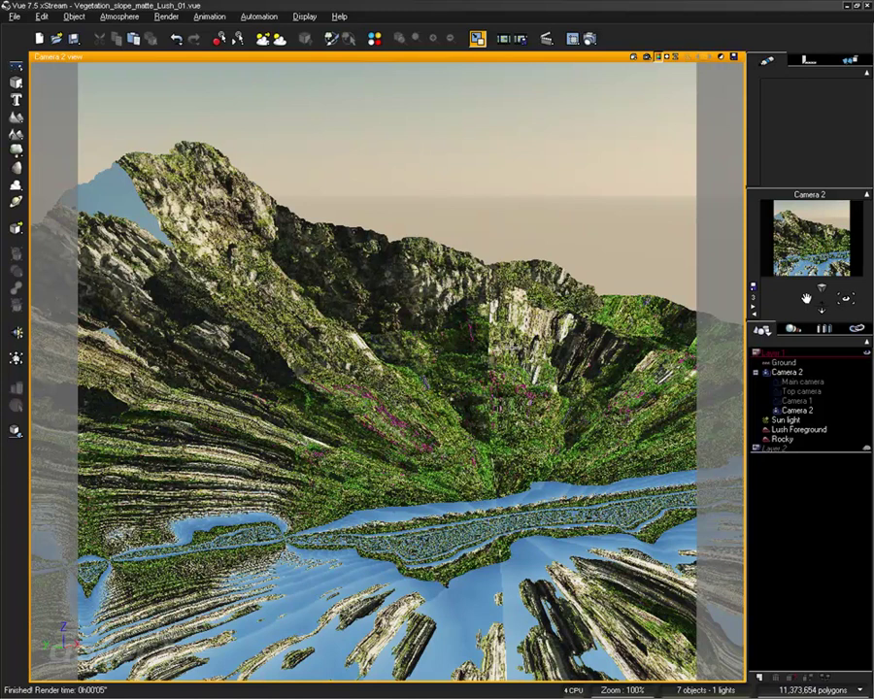
Move Camera 2 in close to the rocky slope above the valley, quick-rendering from two nearby positions.
click(357, 235)
scroll(505, 393, up, 6)
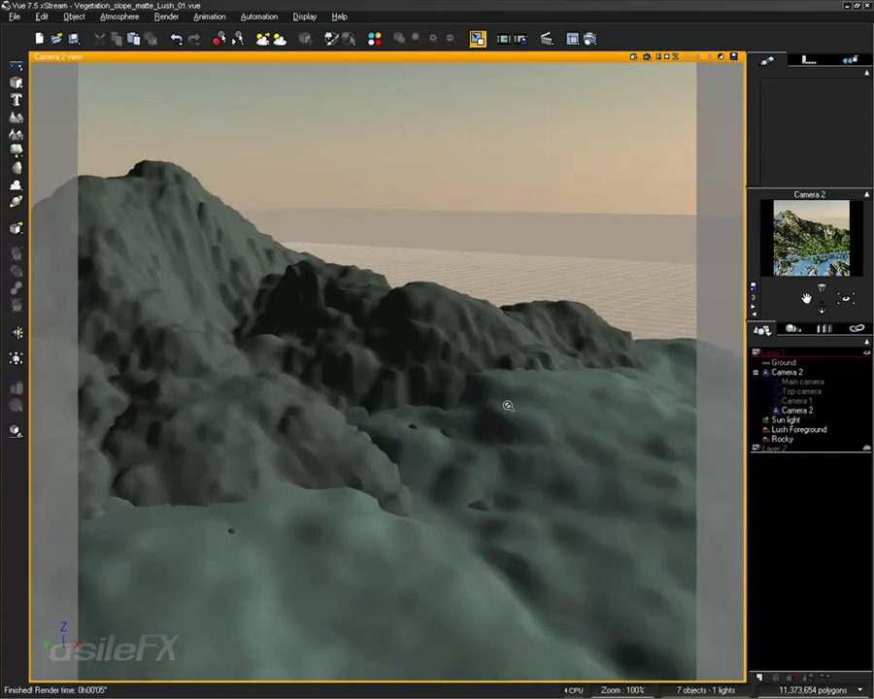
scroll(387, 340, up, 3)
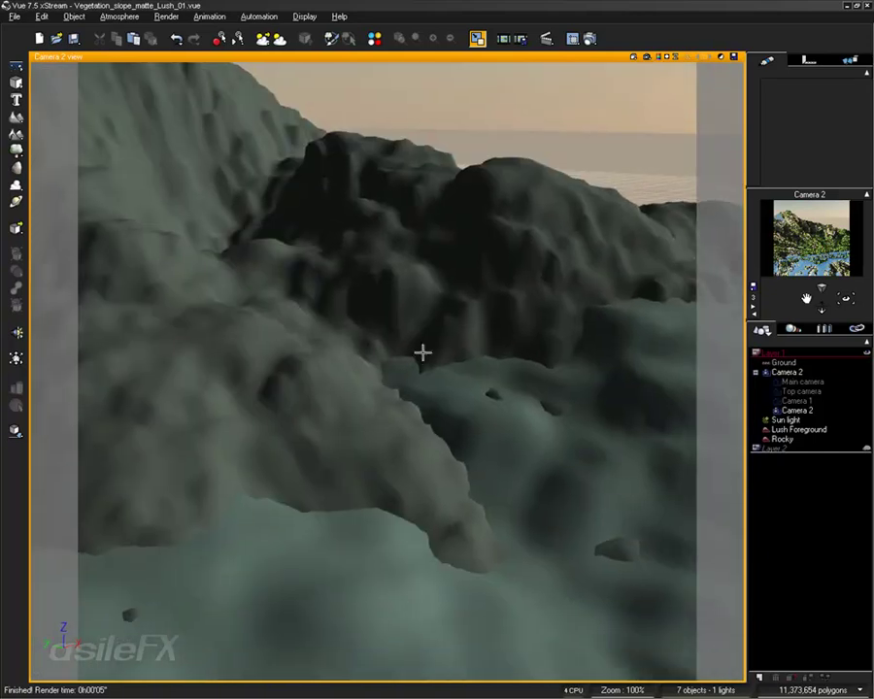
scroll(440, 362, up, 2)
right_drag(476, 408, 480, 371)
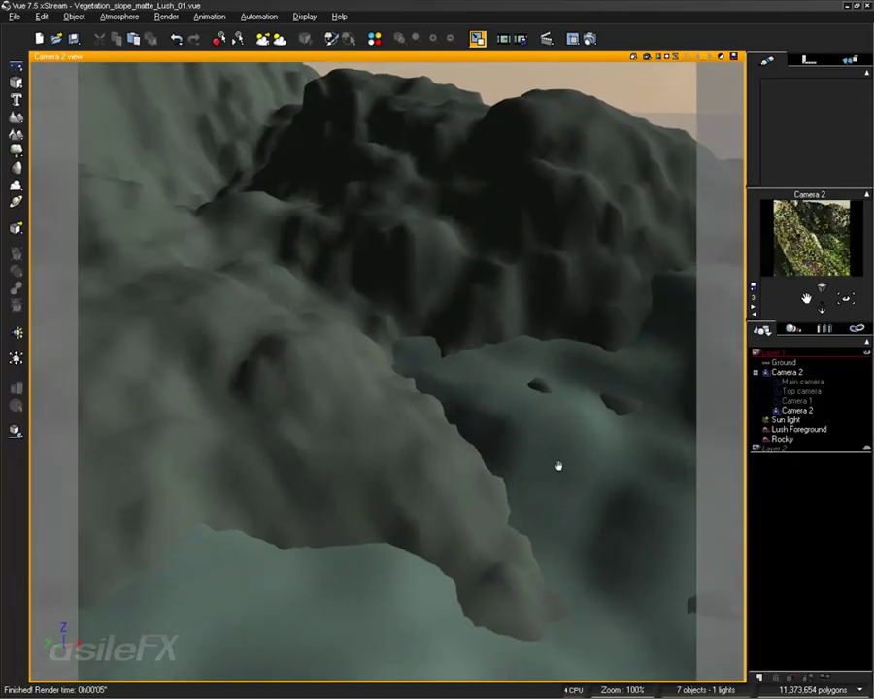
scroll(571, 434, up, 3)
right_drag(495, 437, 543, 439)
right_drag(283, 271, 391, 188)
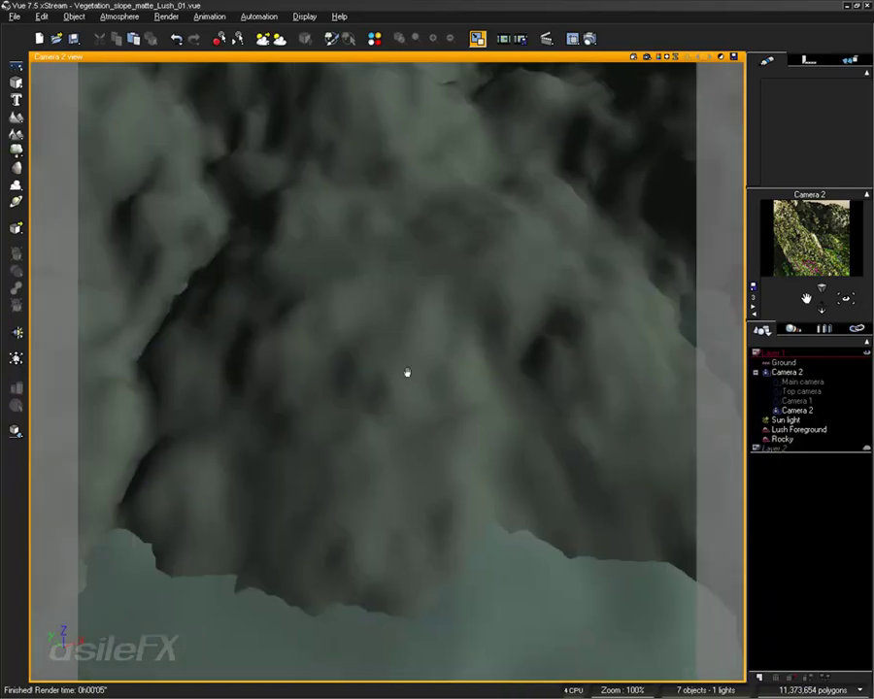
right_drag(326, 375, 382, 308)
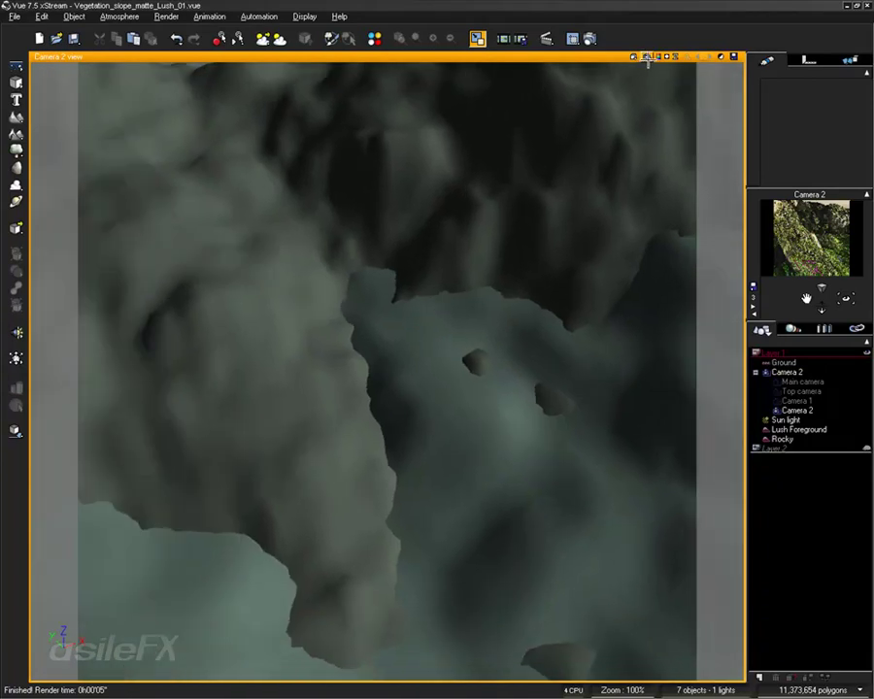
click(647, 57)
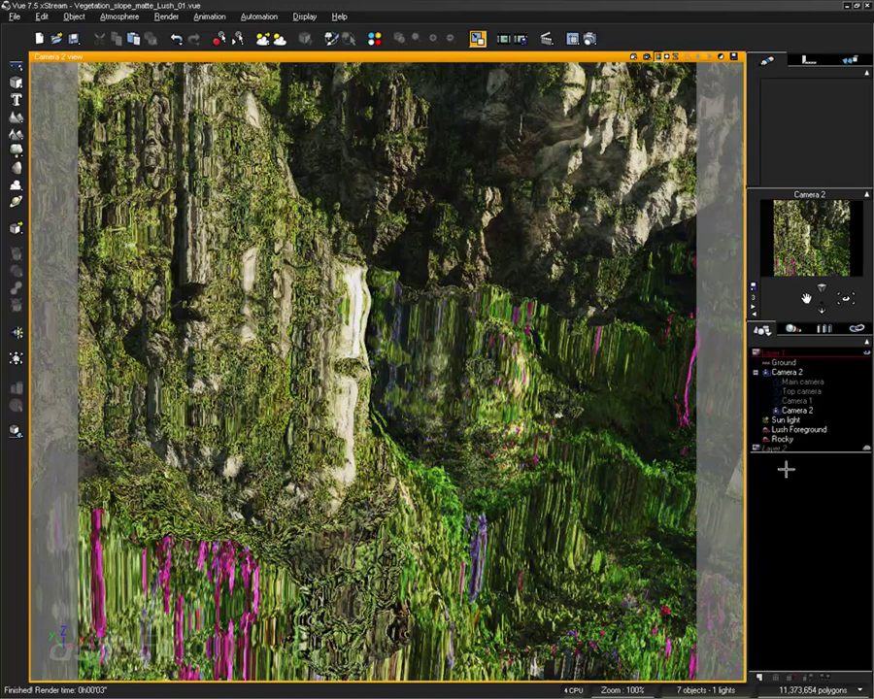
mouse_move(496, 474)
right_down()
mouse_move(514, 480)
mouse_move(530, 632)
mouse_move(544, 606)
mouse_move(514, 574)
mouse_move(503, 536)
mouse_move(526, 518)
right_up()
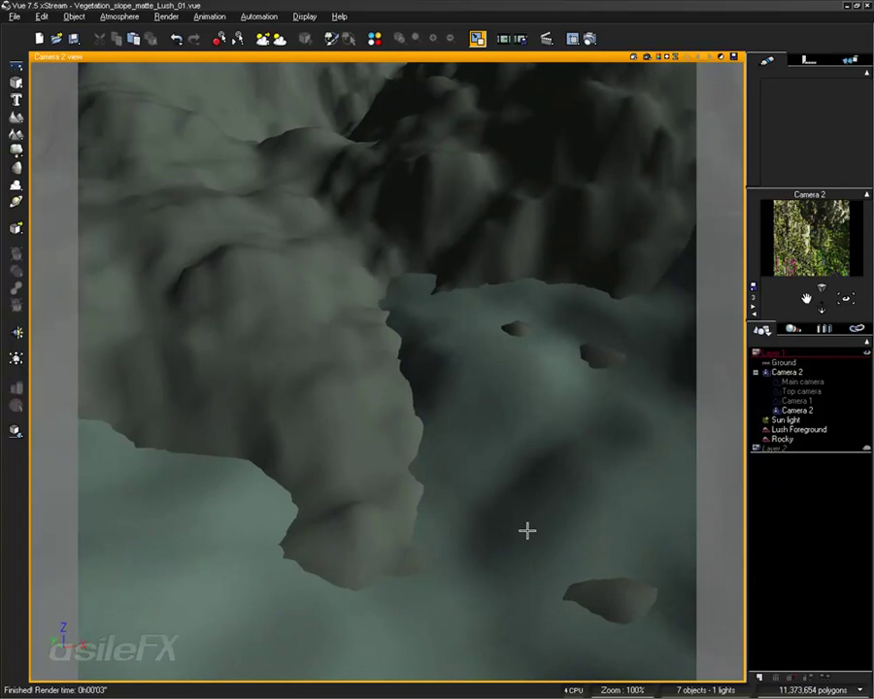
click(644, 59)
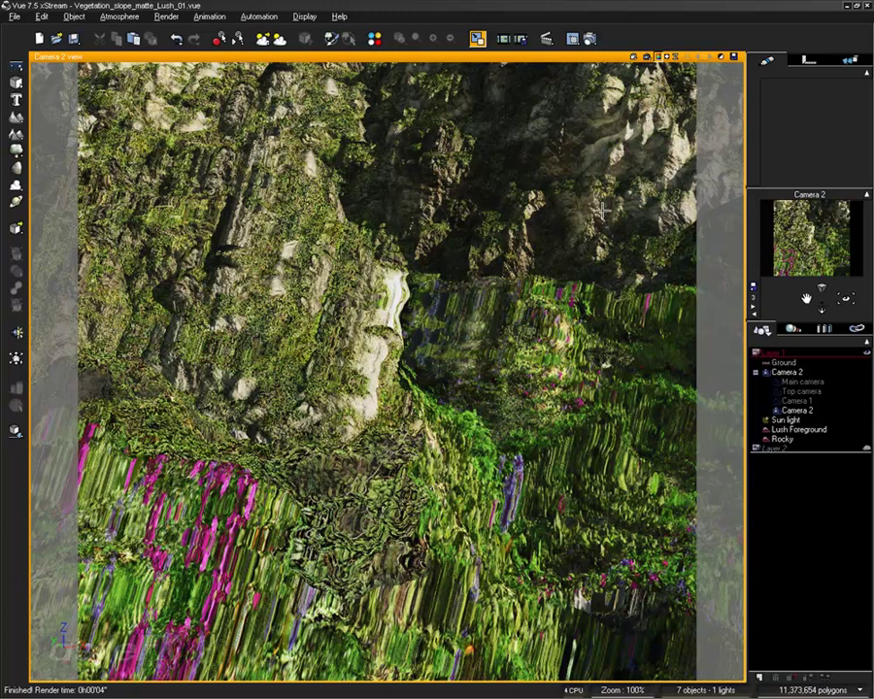
Inspect Camera 2's position, orientation and backdrop options, cancel the backdrop dialog and deselect the camera.
click(802, 418)
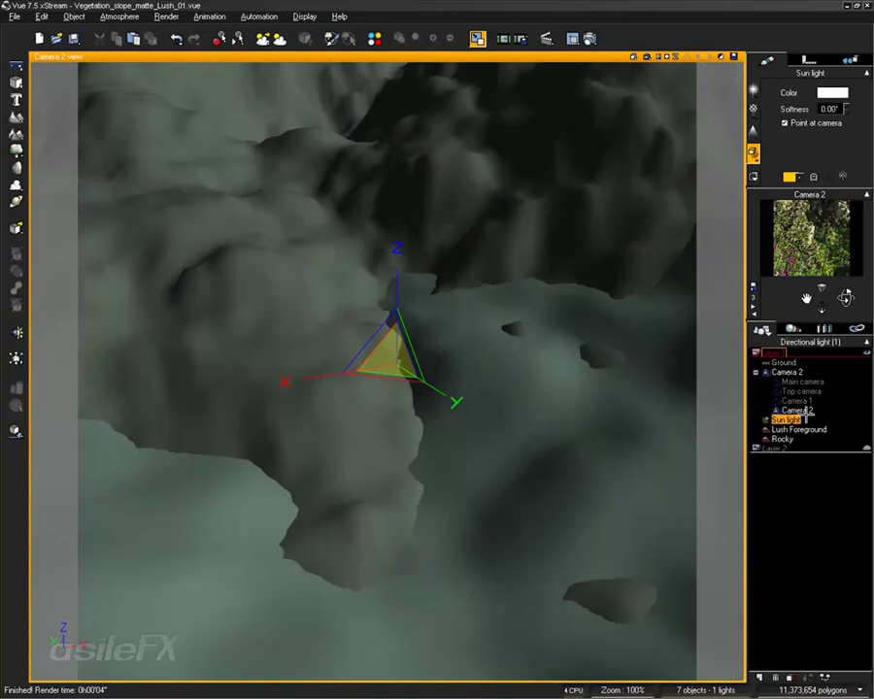
click(798, 410)
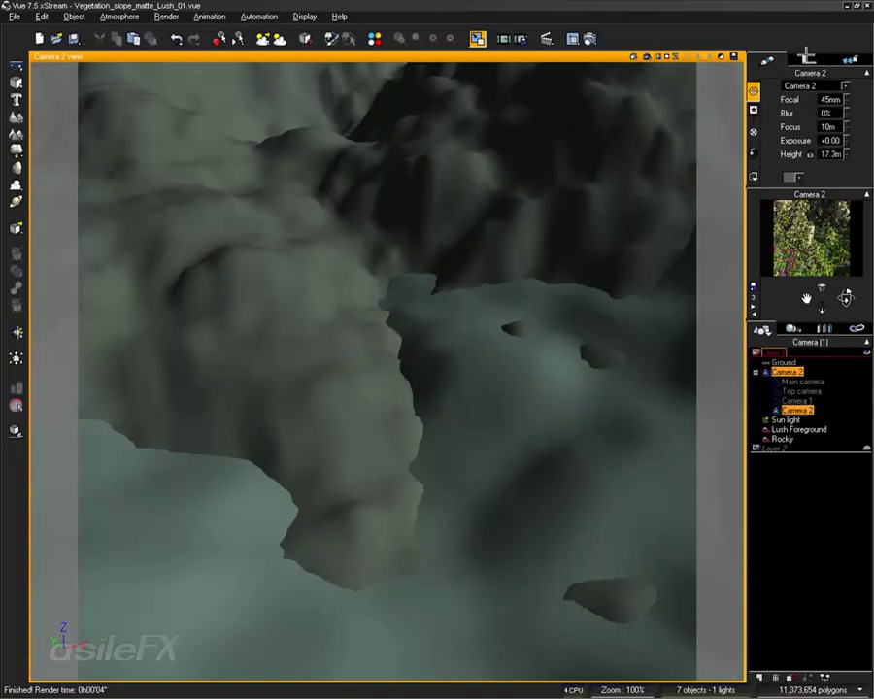
click(804, 60)
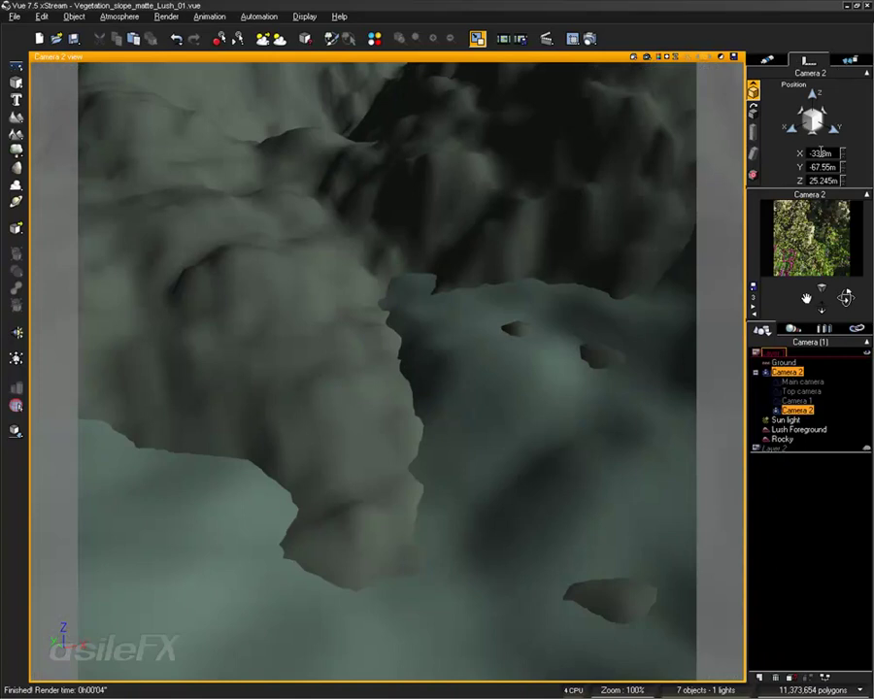
click(755, 108)
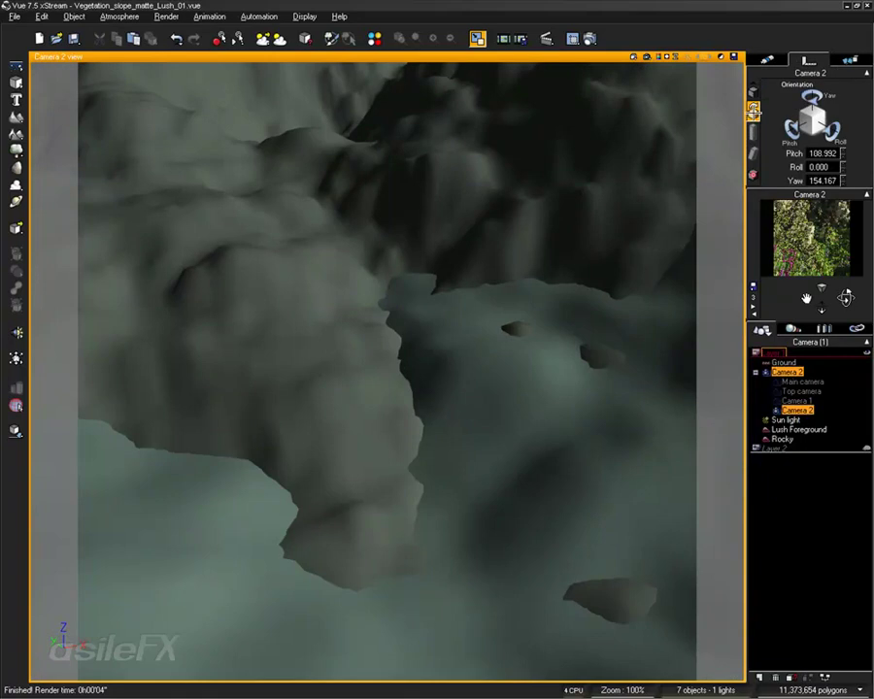
click(763, 61)
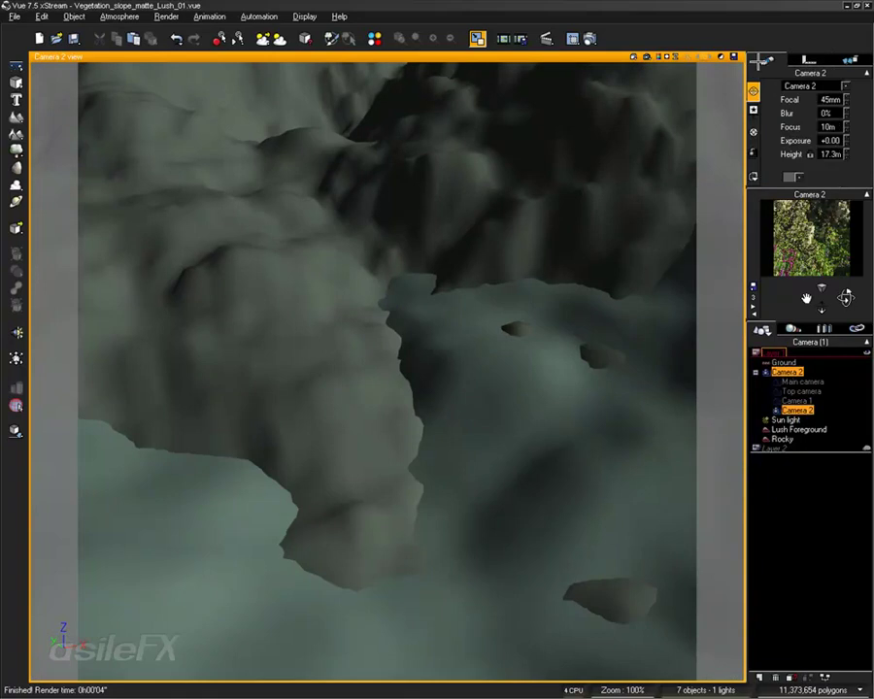
click(754, 115)
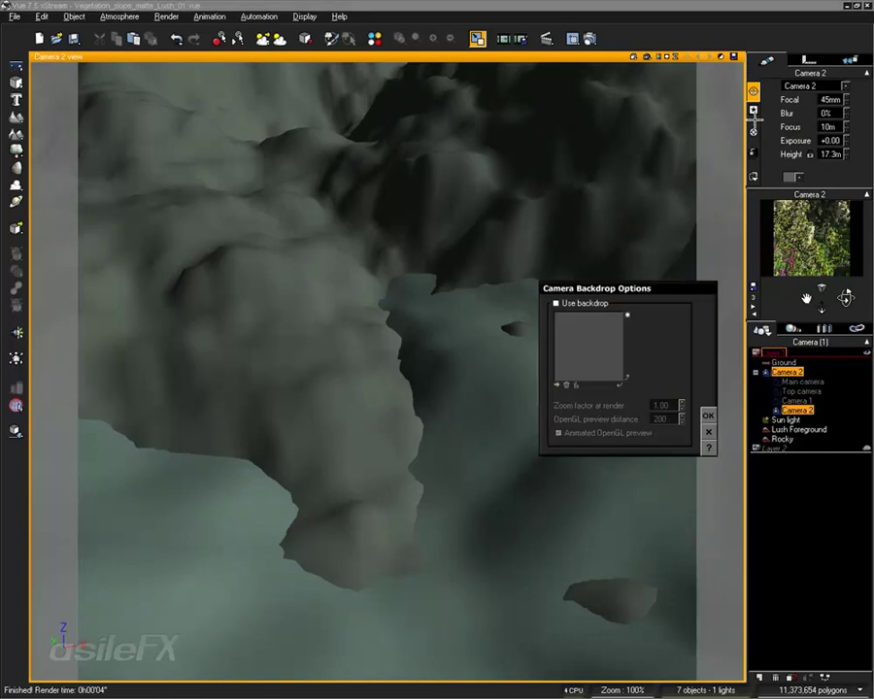
click(707, 431)
click(778, 513)
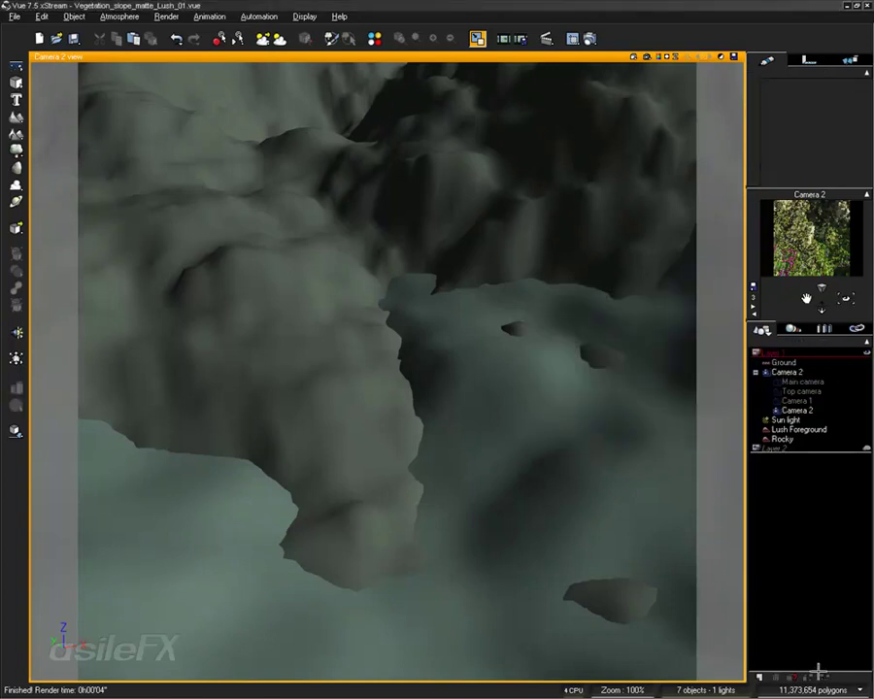
Open Camera 2's function graph and review its Position, Orientation and Focal output nodes.
click(796, 410)
click(824, 676)
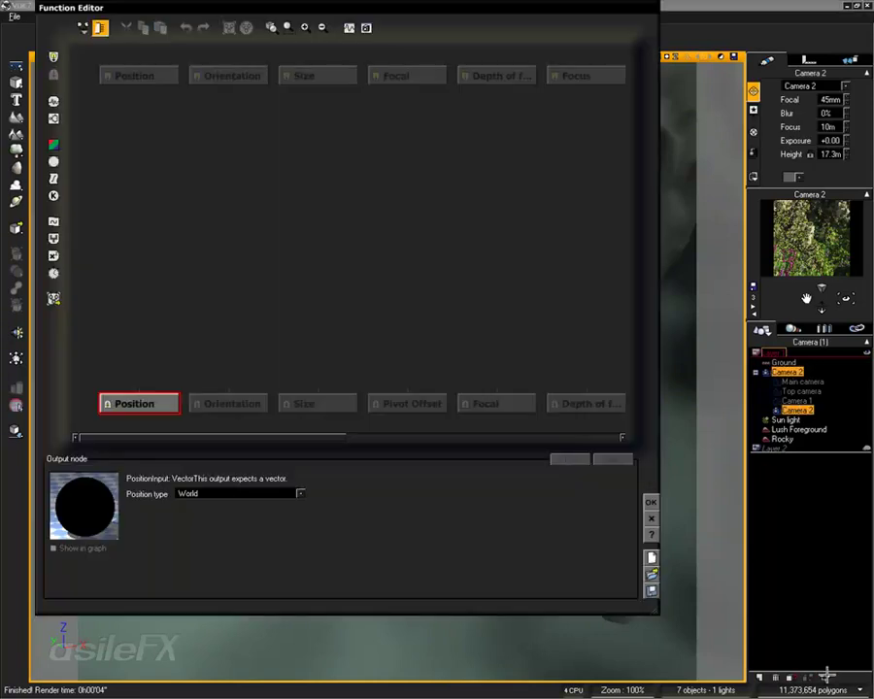
middle_drag(350, 306, 372, 295)
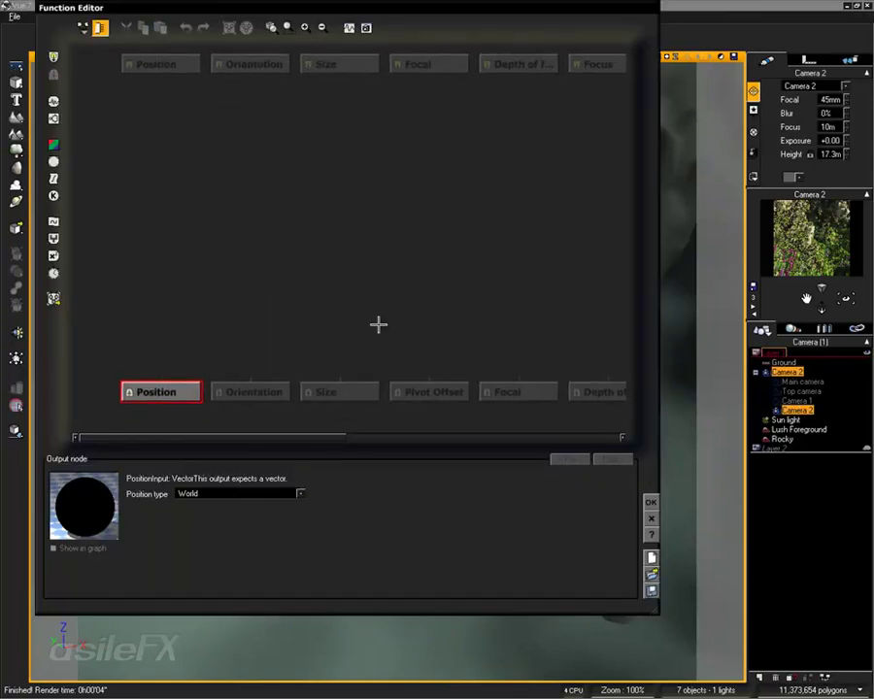
click(238, 392)
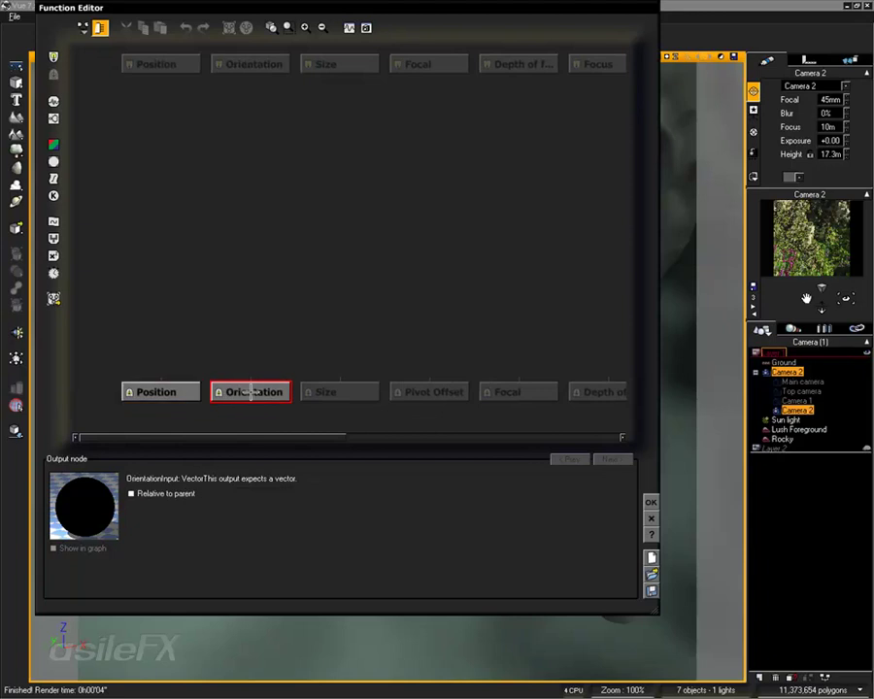
click(503, 392)
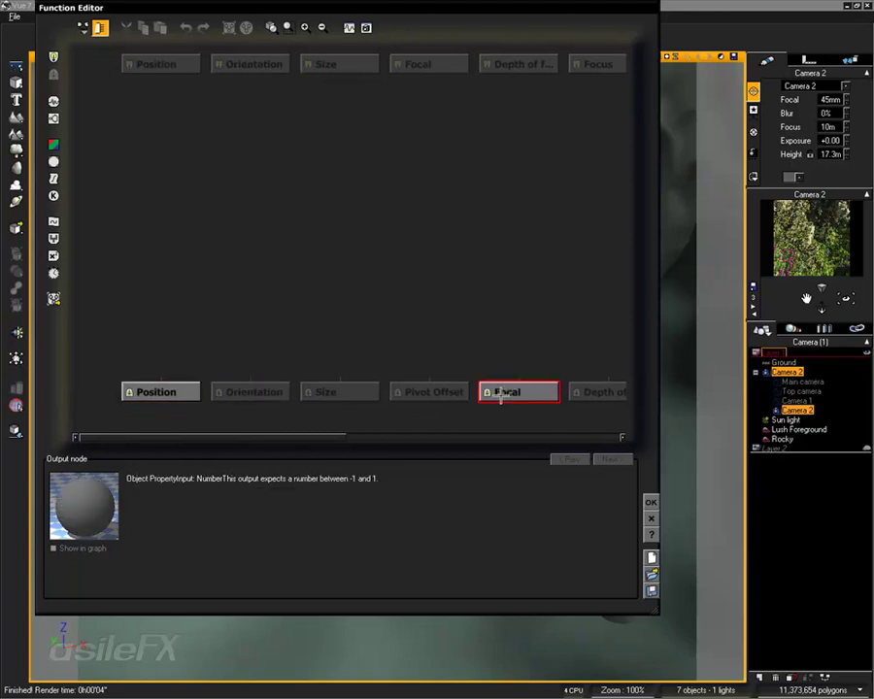
click(497, 300)
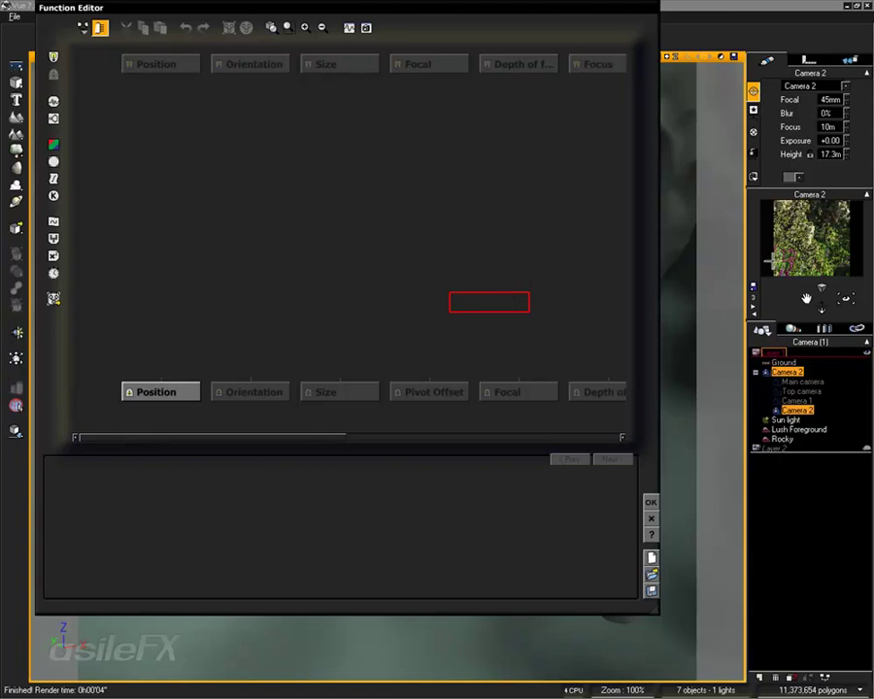
Add a Constant Number node with the value 90 and connect it to Camera 2's Focal output.
click(521, 331)
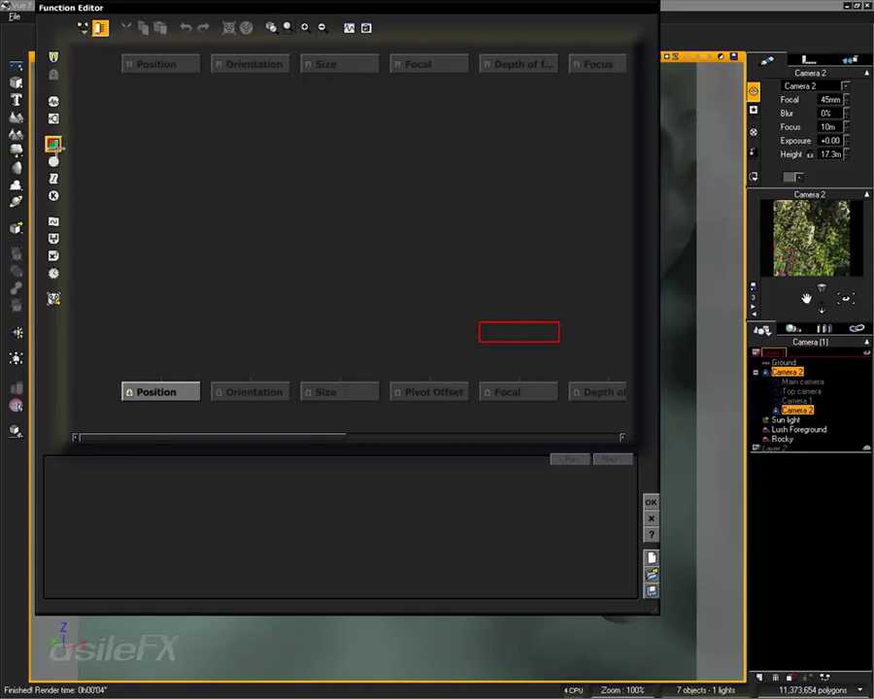
click(192, 460)
click(165, 492)
click(243, 507)
text(90)
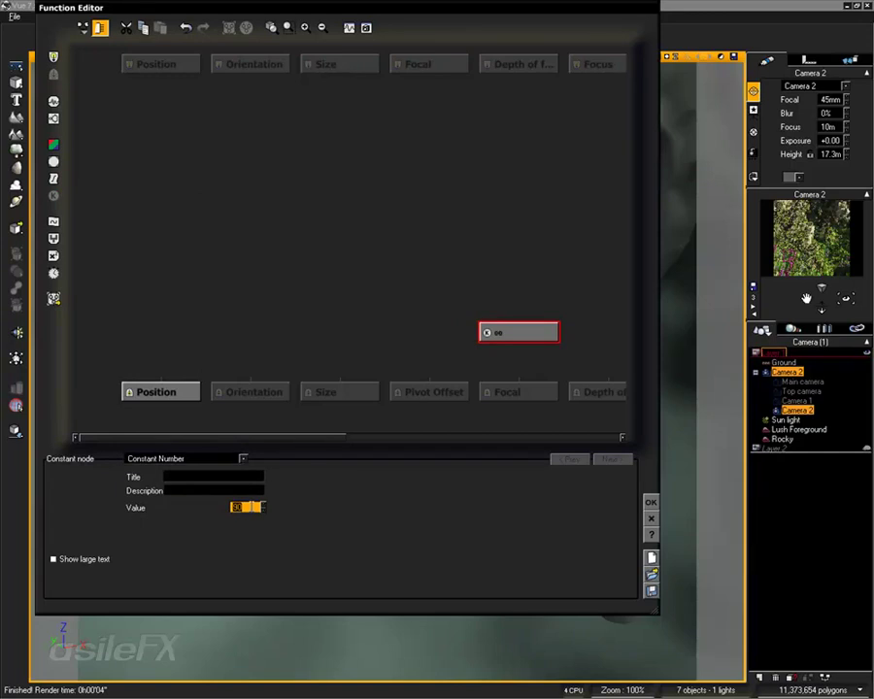
key(Return)
drag(518, 377, 517, 334)
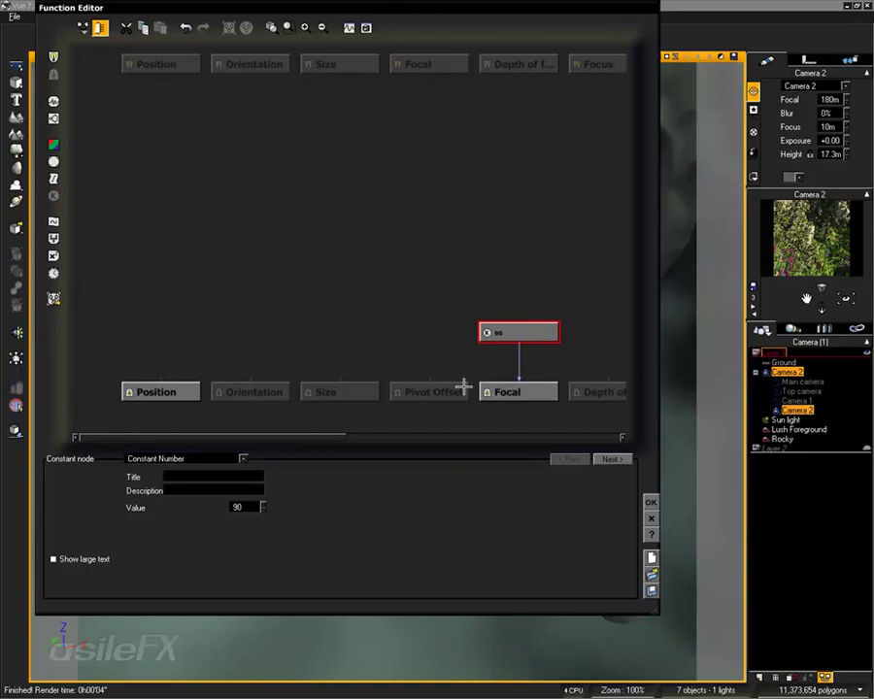
Set the Focal constant to 22.5 and move its node up and away from the output row.
drag(509, 332, 452, 231)
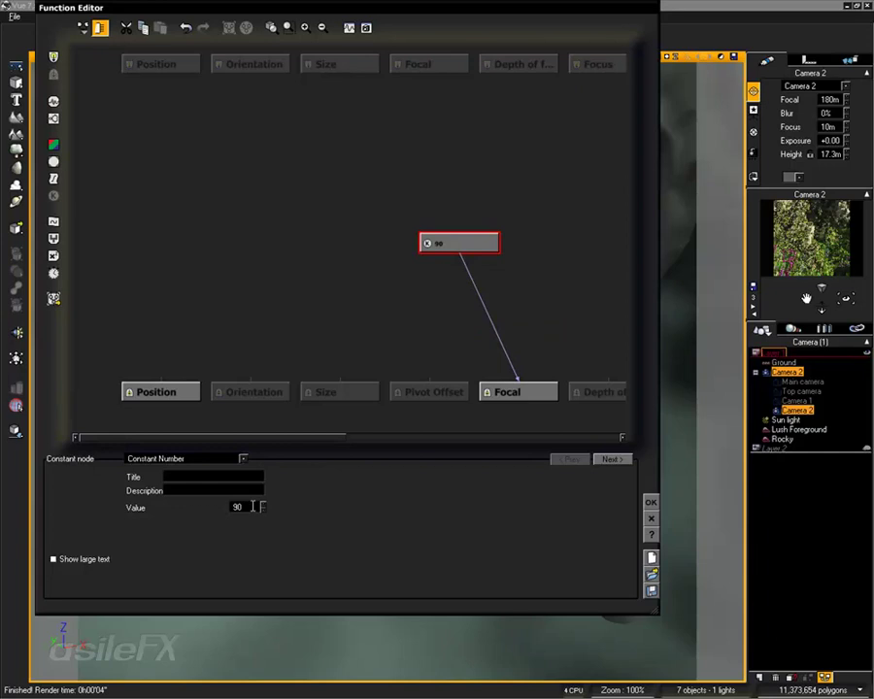
double_click(253, 506)
text(22.5)
key(Return)
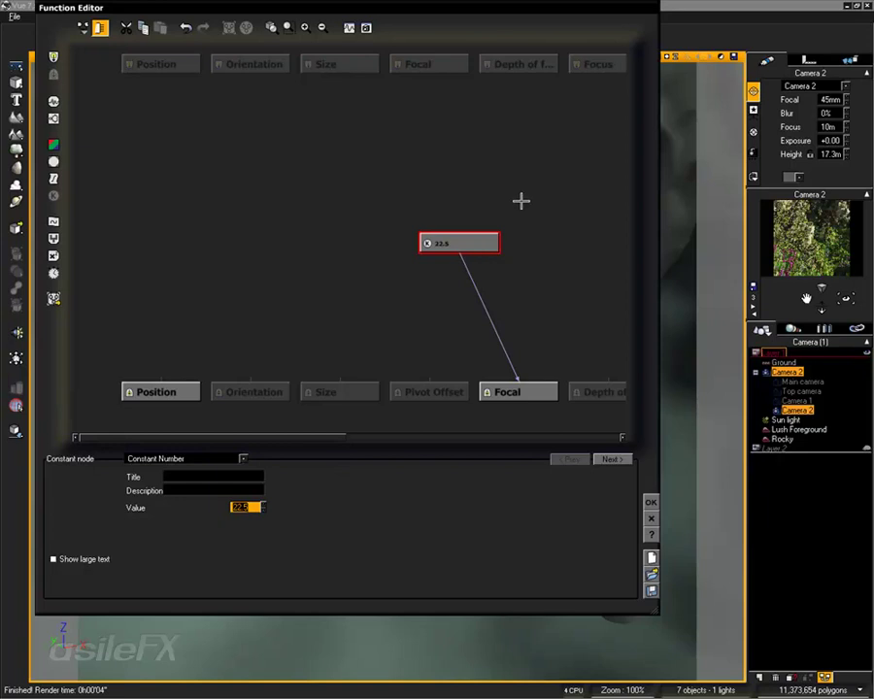
drag(499, 246, 334, 201)
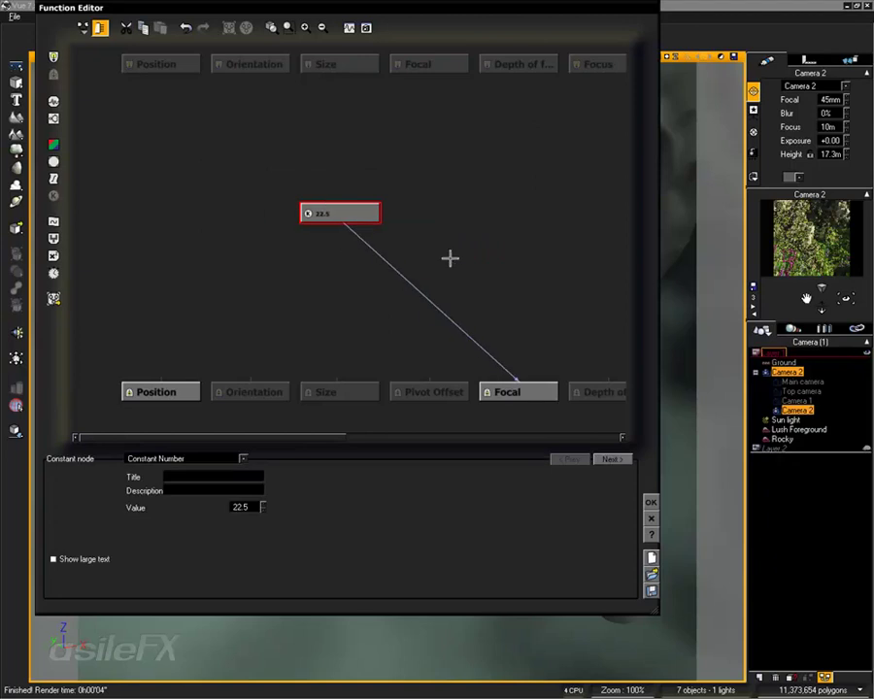
Add a Constant Vector node above the Position output in Camera 2's function graph.
click(401, 253)
click(171, 221)
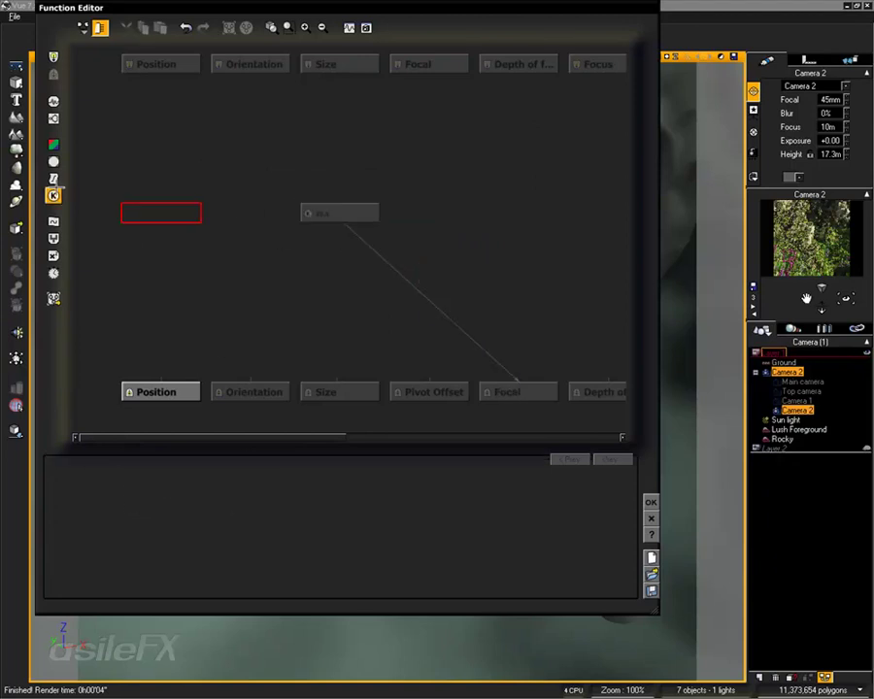
click(189, 458)
click(185, 518)
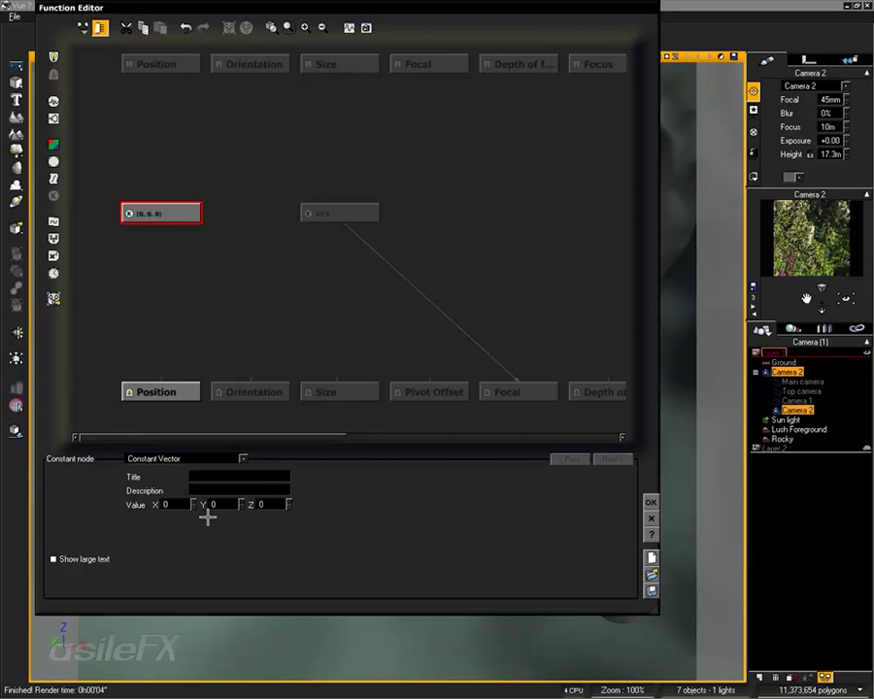
Lower the Constant Vector node slightly and add a second Constant Vector above the Orientation output.
drag(167, 215, 97, 242)
drag(281, 244, 152, 236)
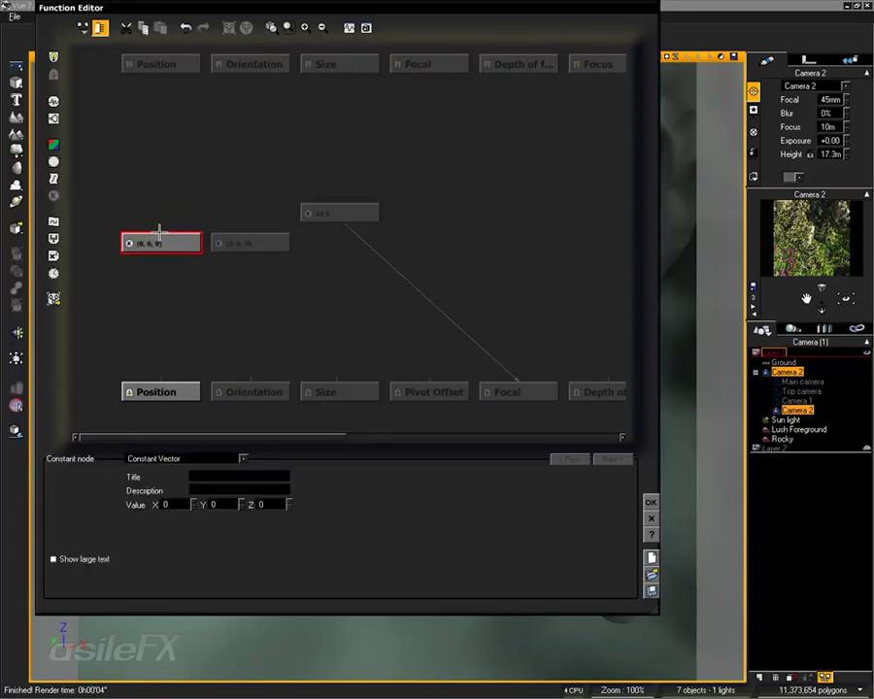
click(249, 243)
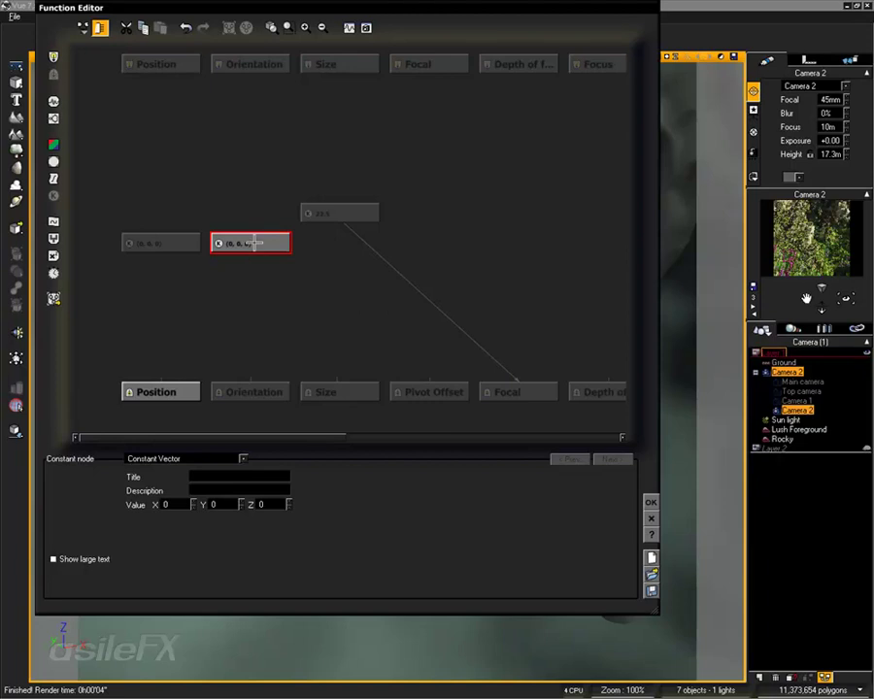
Look up Camera 2's position coordinates and set the first Constant Vector's X value to -338.
click(806, 60)
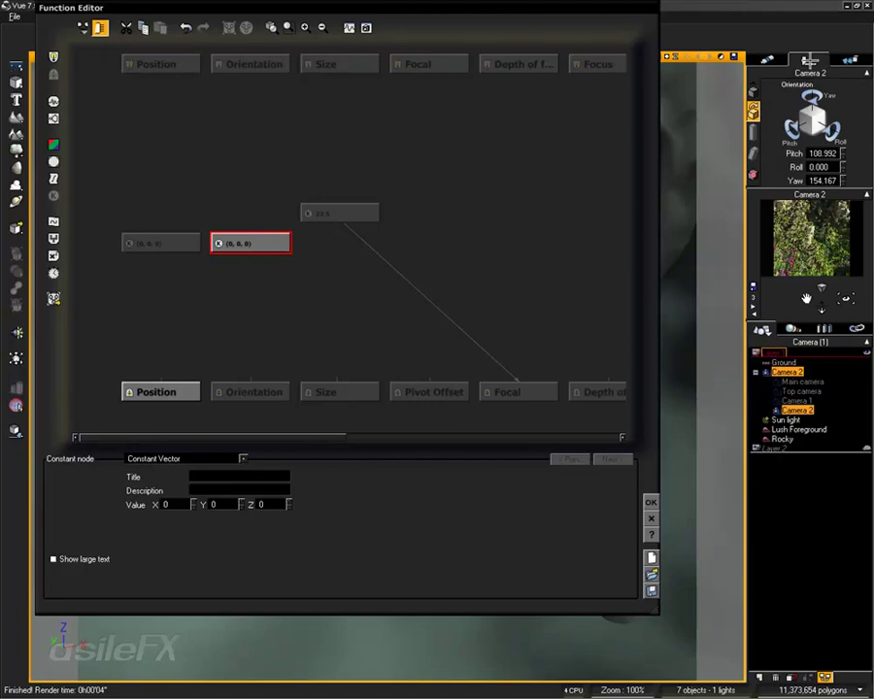
click(752, 89)
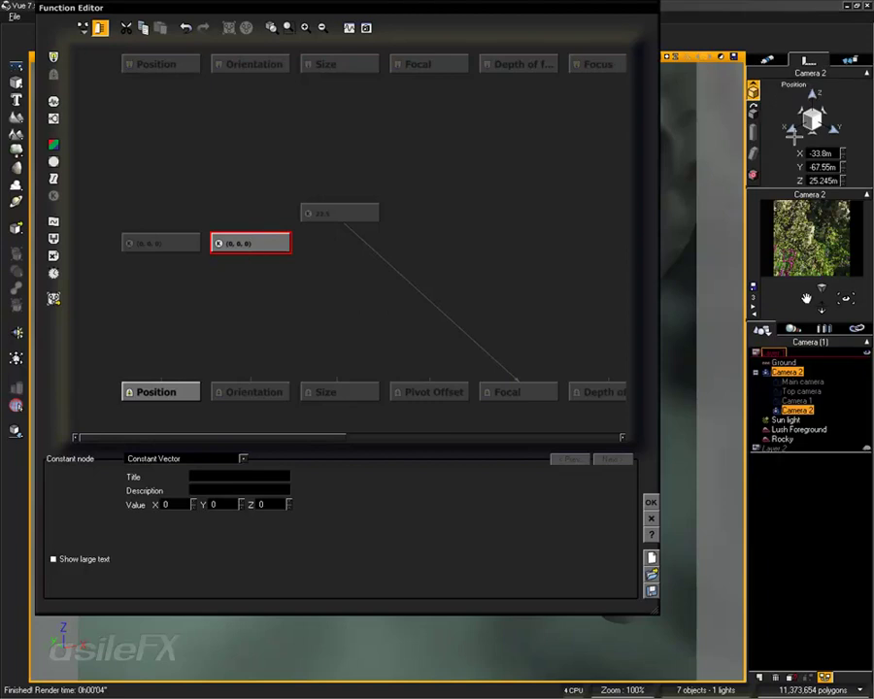
click(162, 244)
click(174, 505)
text(-33.8)
key(Return)
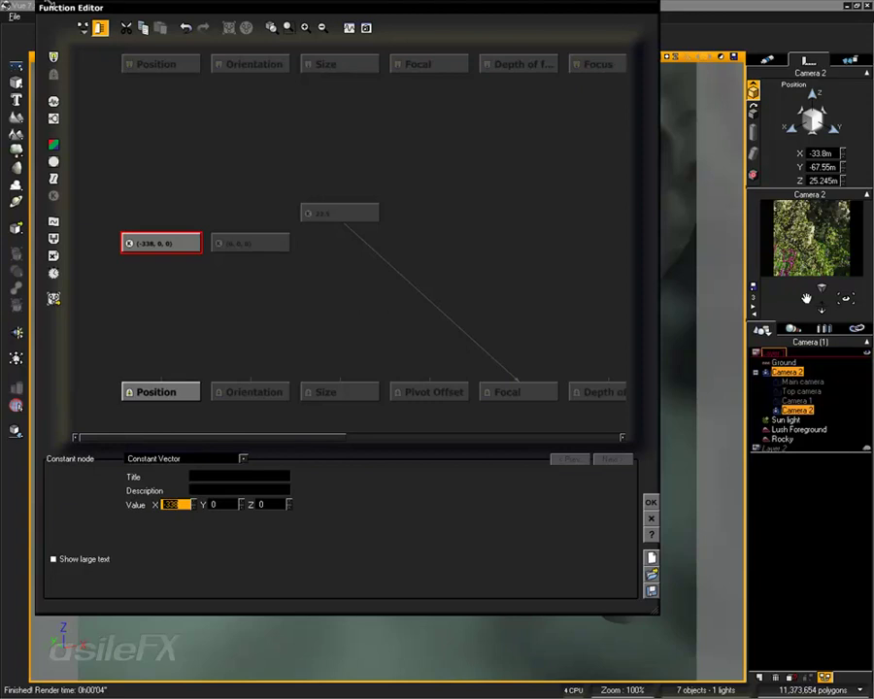
Check the display and internal length units in the program's units and coordinates options.
click(15, 16)
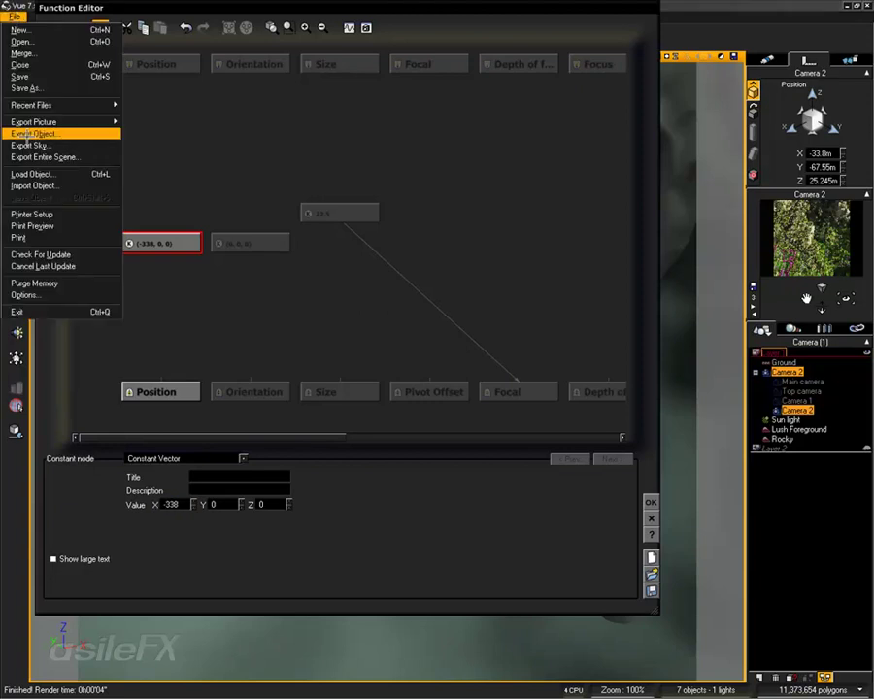
click(25, 294)
click(97, 86)
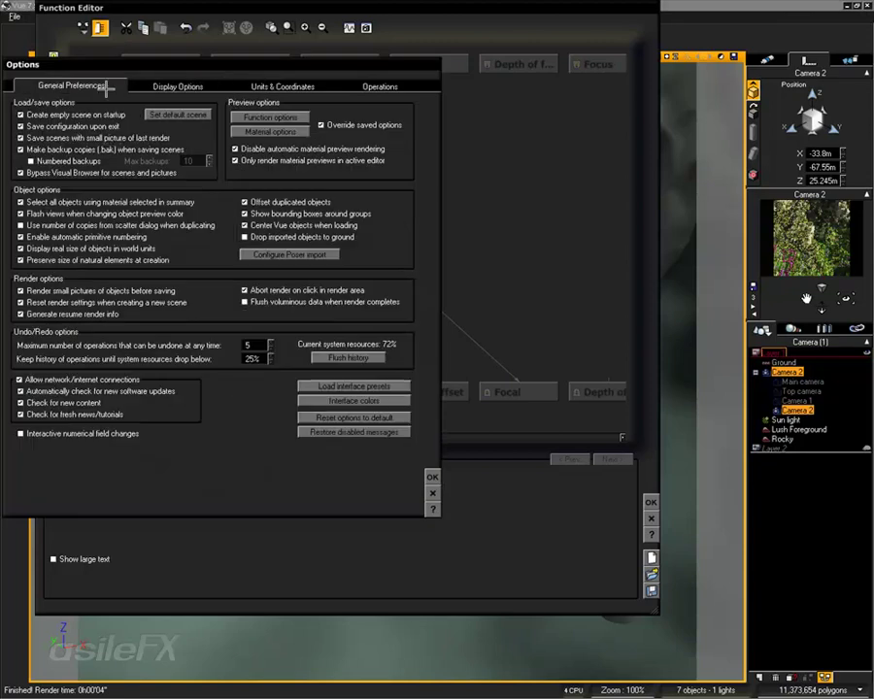
click(283, 85)
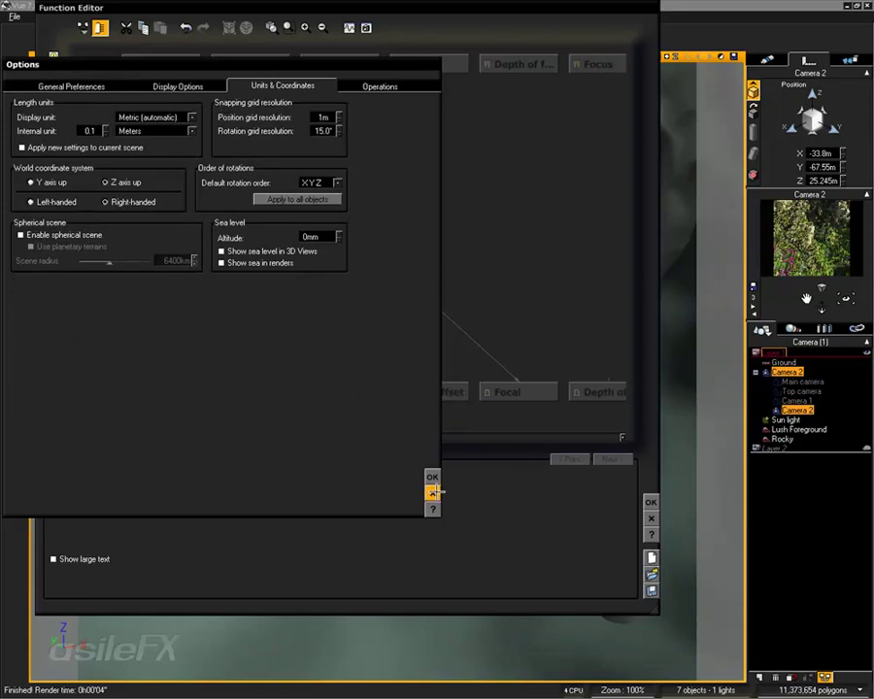
click(432, 477)
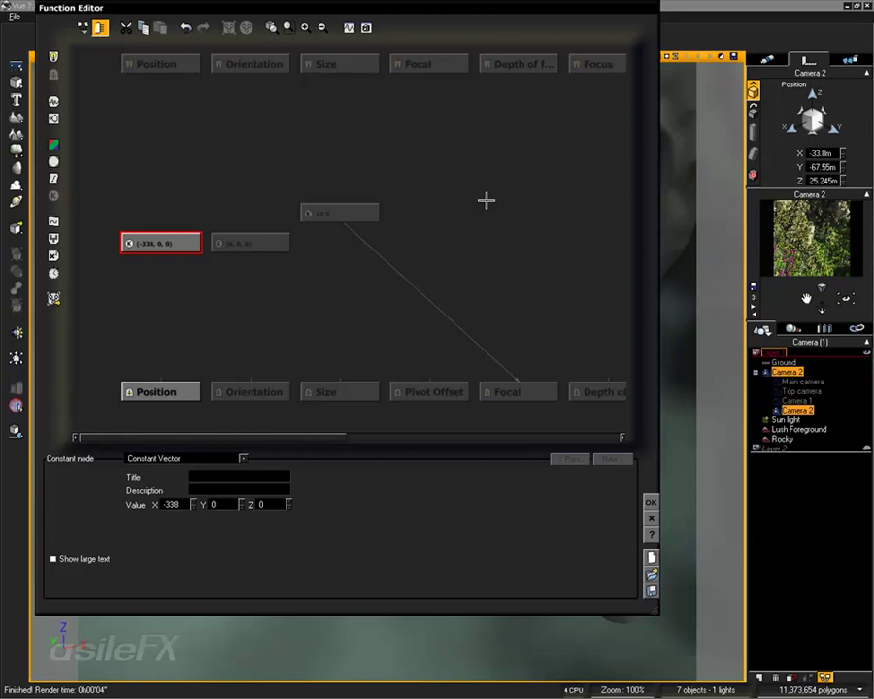
Set the position vector's Y value to -675.5 and its Z value to 252.45.
drag(174, 242, 165, 301)
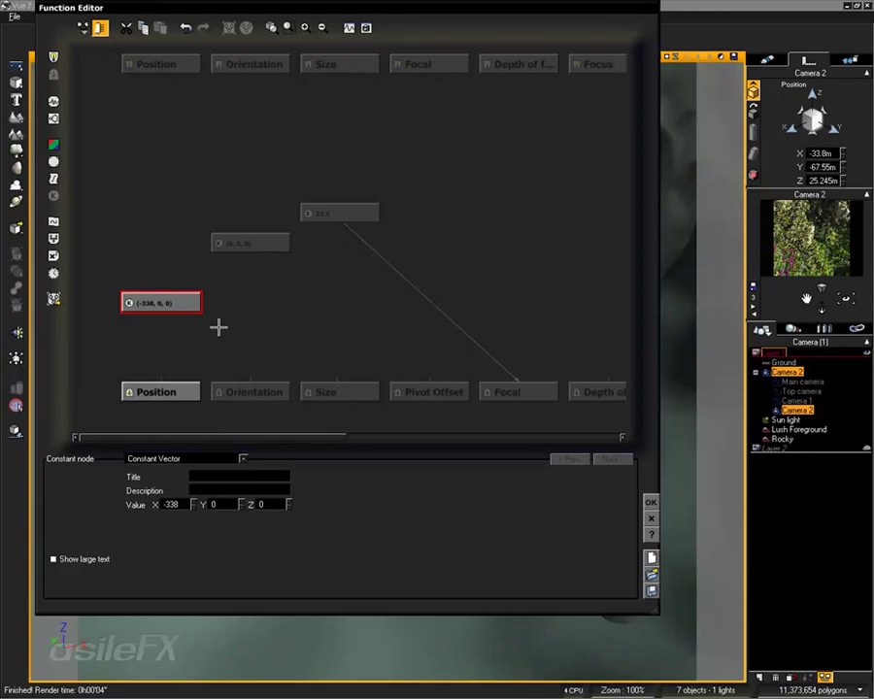
click(220, 505)
text(-675.5)
key(Return)
key(Tab)
text(252)
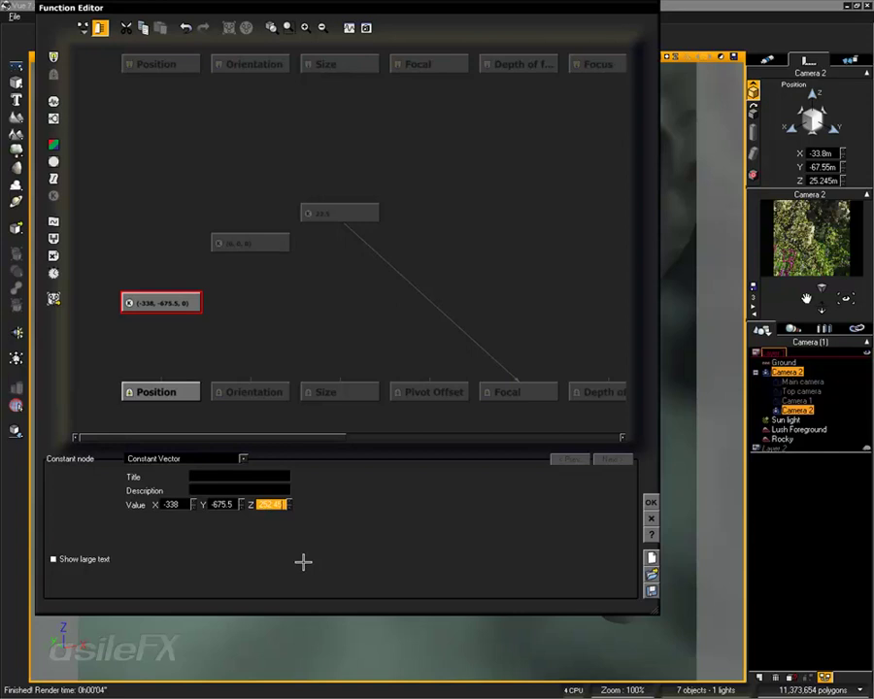
click(234, 307)
click(176, 307)
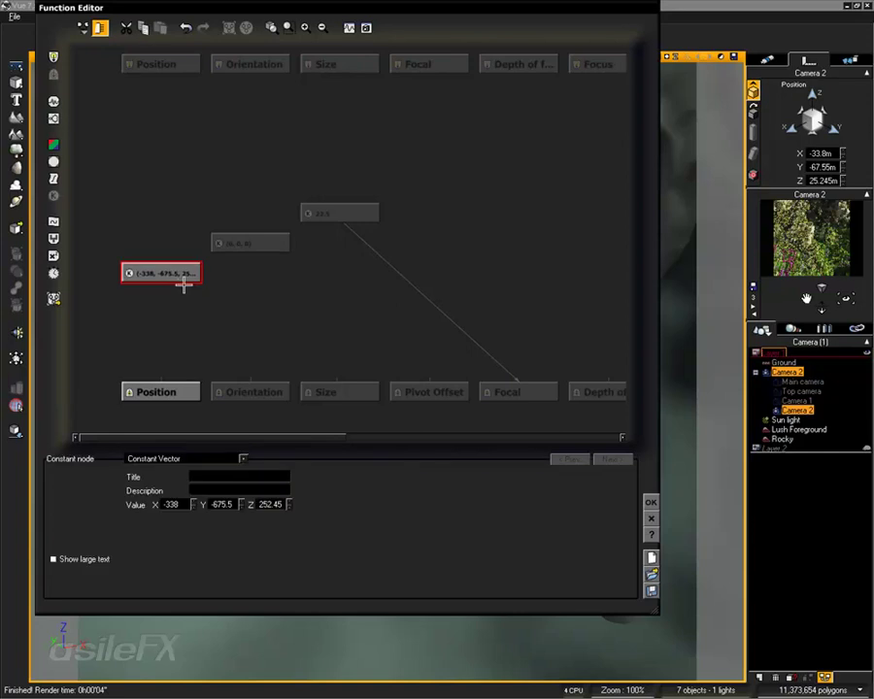
Look up Camera 2's orientation angles and set the second Constant Vector to X 108.992 and Z 154.167.
click(277, 306)
drag(253, 240, 253, 300)
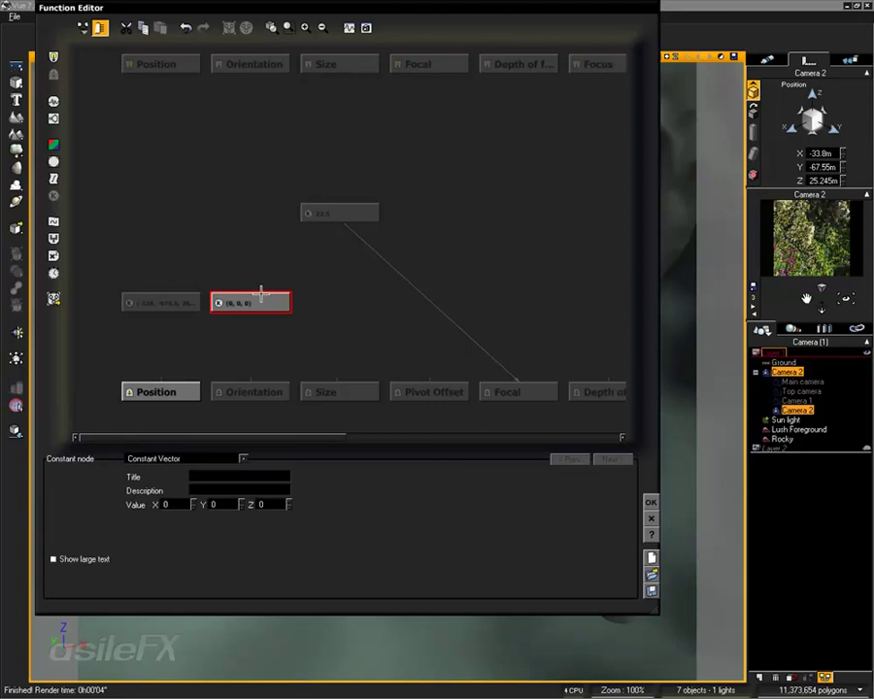
click(754, 109)
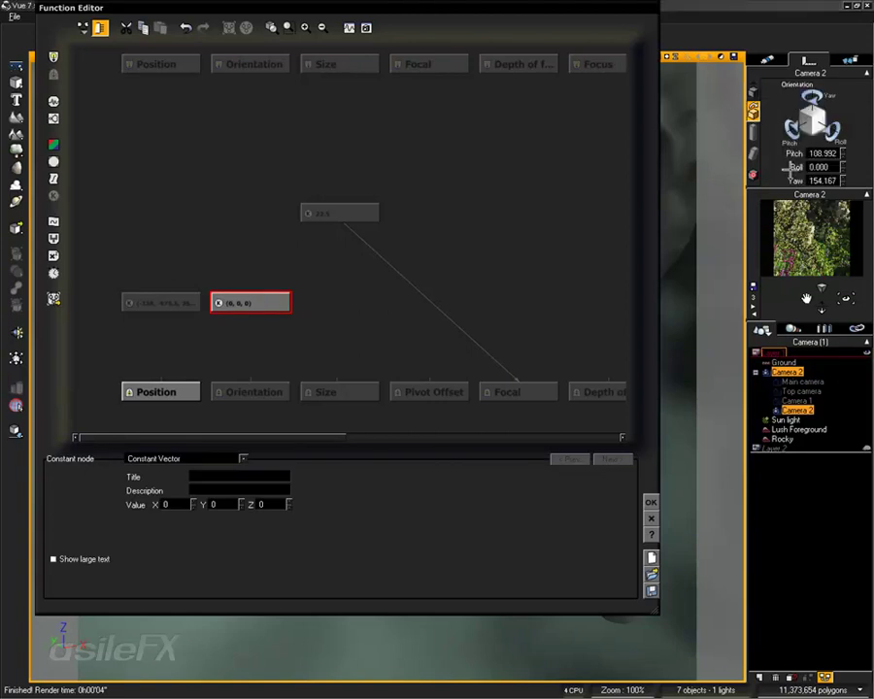
click(170, 504)
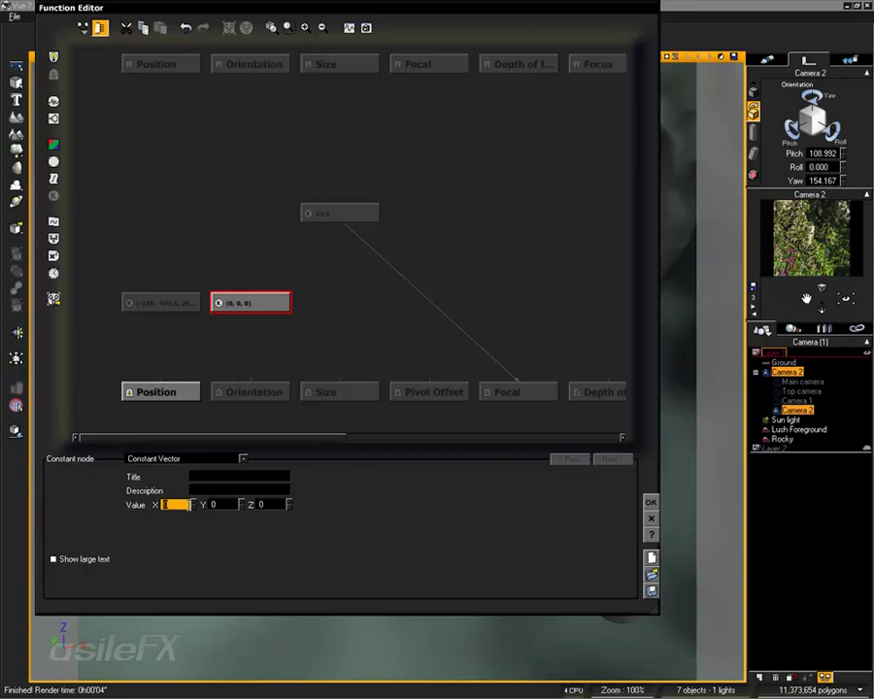
text(100)
text(.992)
key(Return)
click(268, 505)
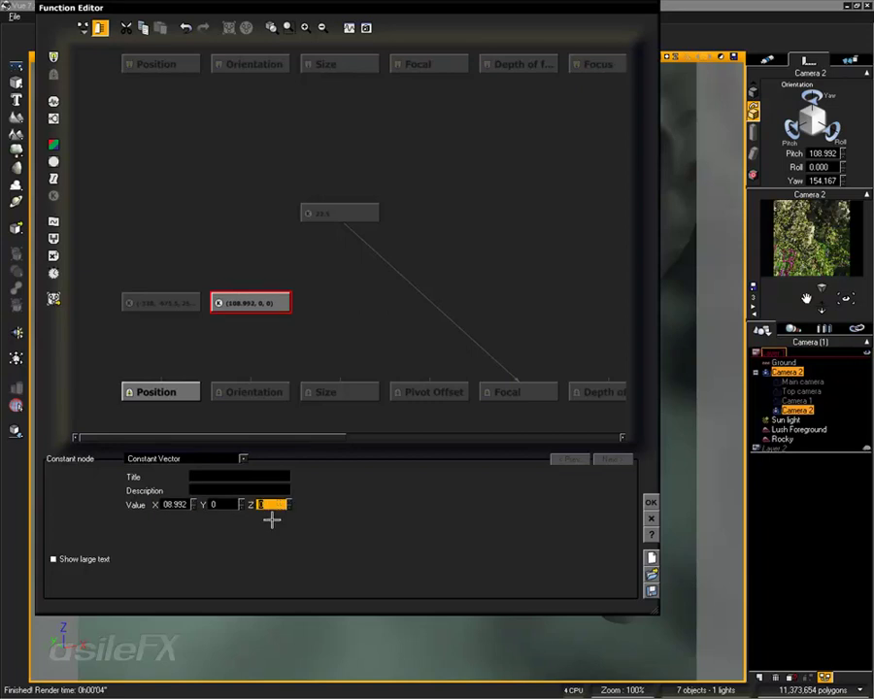
text(154.167)
key(Return)
text(154.167)
Line up the two vector constants and the 22.5 focal constant in one row midway up the graph.
click(312, 304)
drag(276, 309, 273, 252)
drag(161, 303, 160, 242)
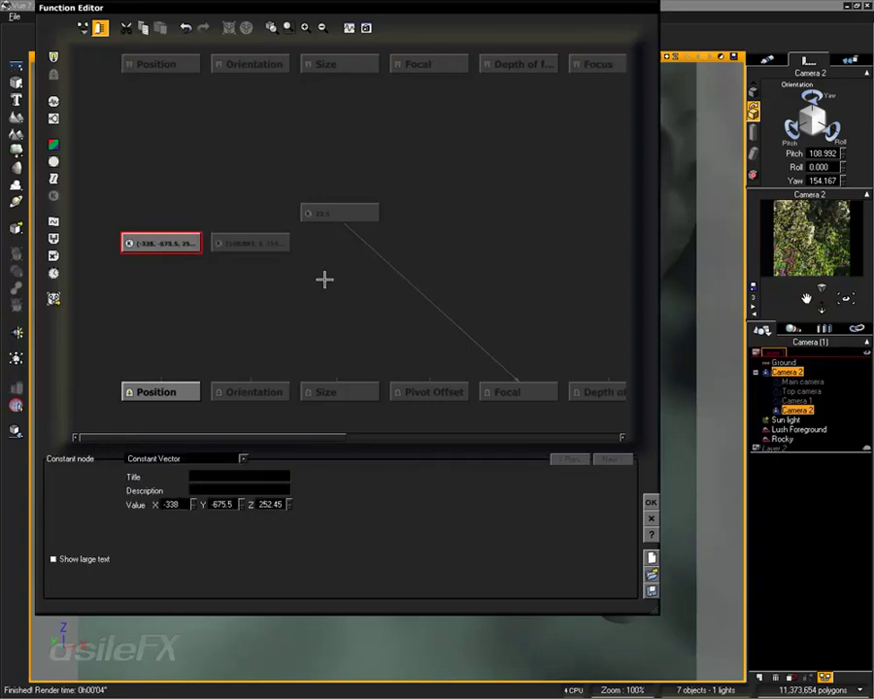
click(233, 285)
drag(360, 212, 355, 235)
click(409, 236)
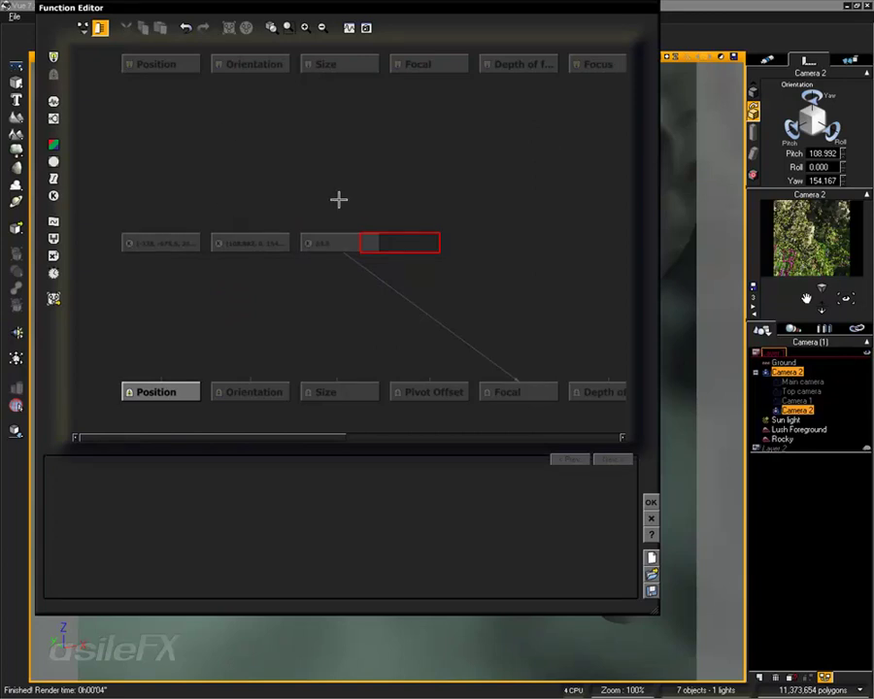
Connect the first vector constant to the Position output and the second to the Orientation output.
drag(125, 207, 449, 304)
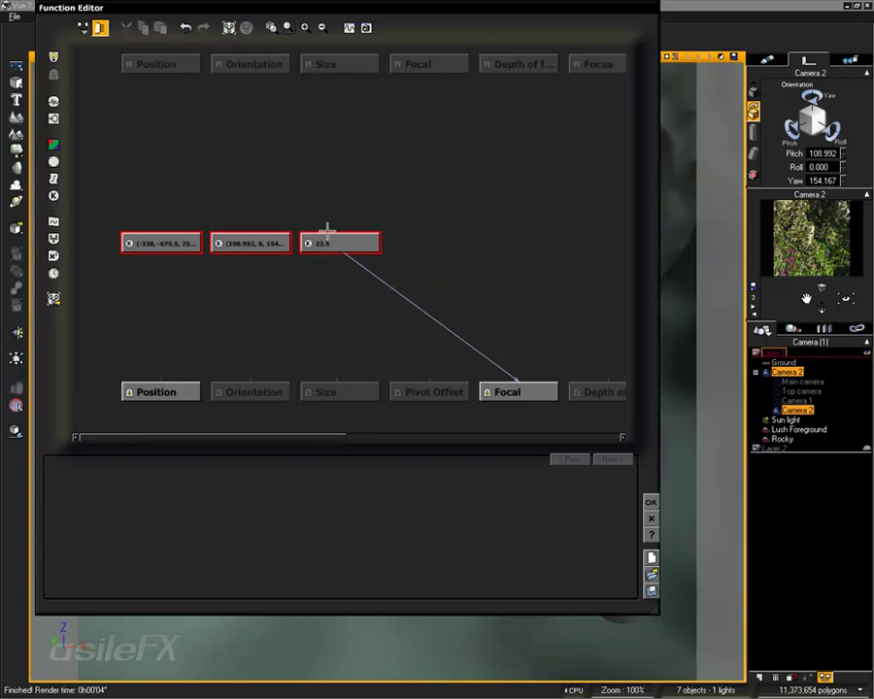
click(354, 302)
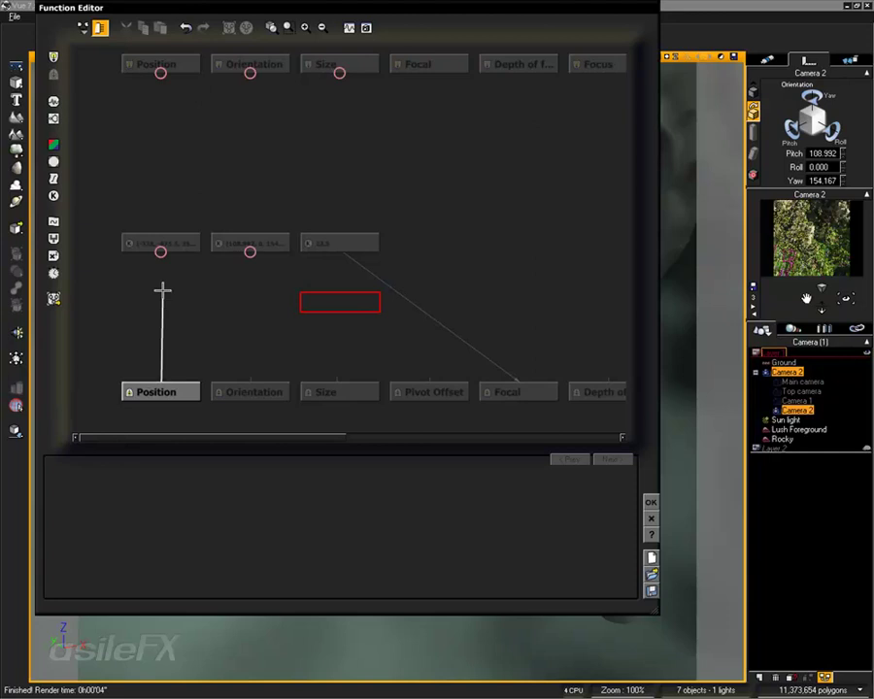
drag(162, 375, 174, 259)
drag(251, 381, 251, 243)
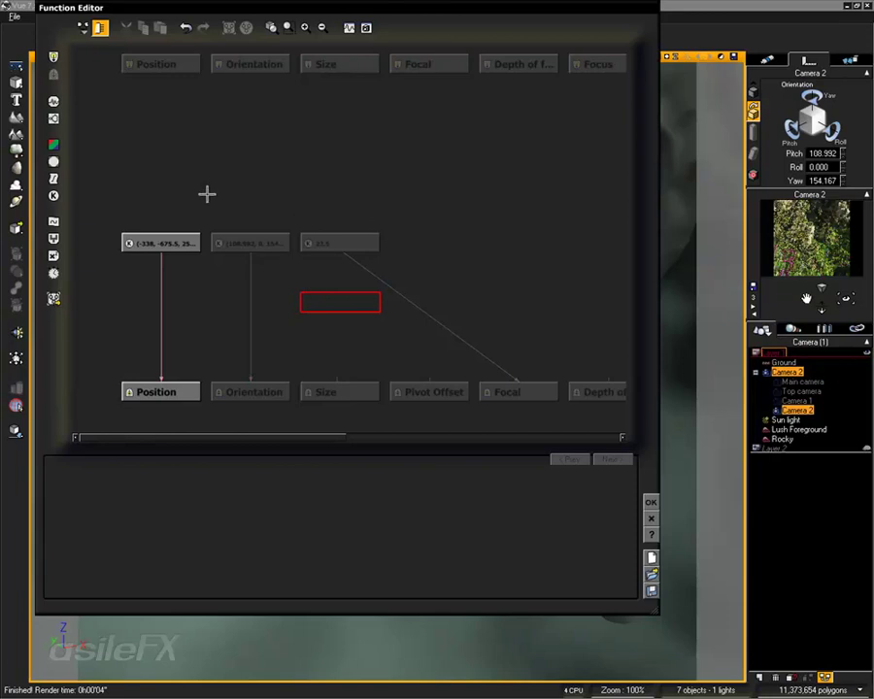
Select the position, orientation and focal constants and group them into a single MetaNode.
drag(139, 177, 374, 243)
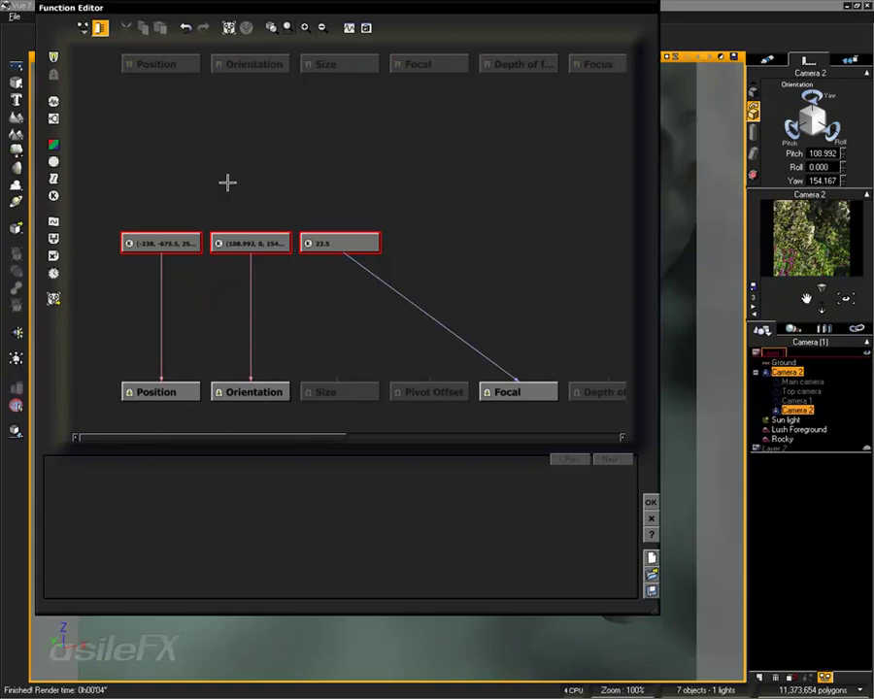
click(227, 27)
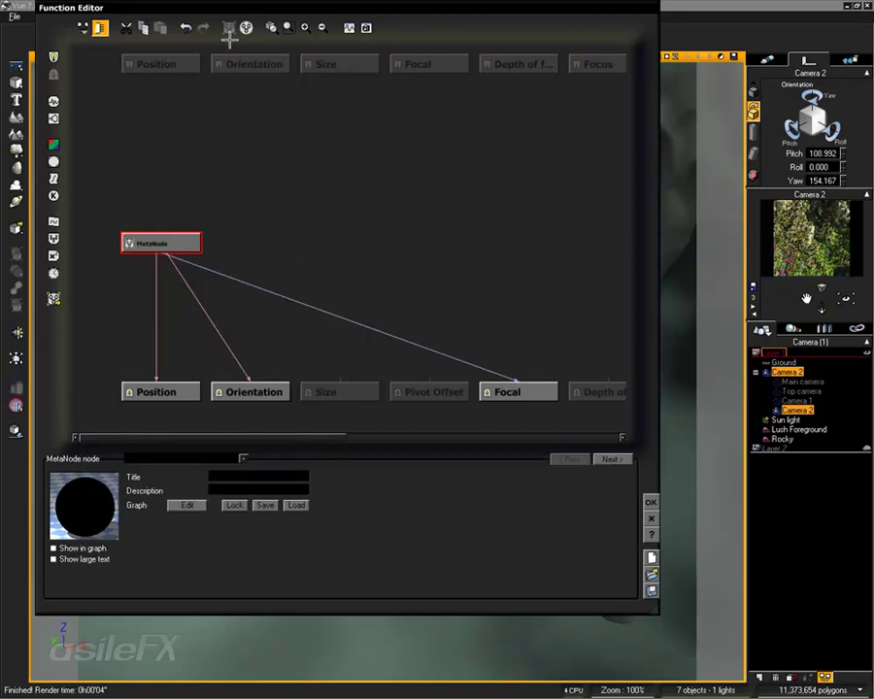
mouse_move(183, 242)
mouse_down()
mouse_move(211, 236)
mouse_move(181, 236)
mouse_up()
drag(148, 243, 180, 220)
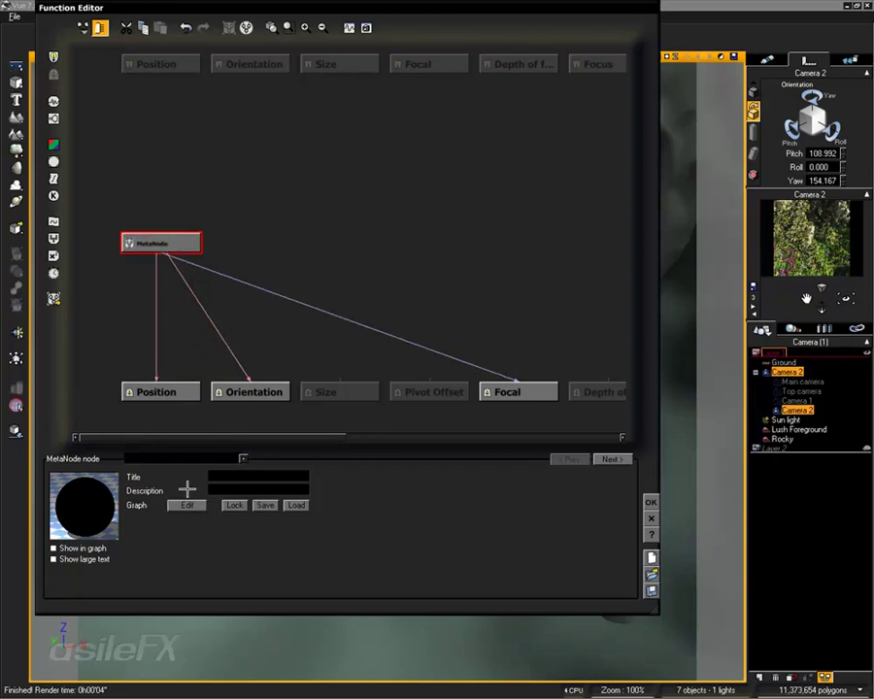
Open the MetaNode's internal graph and examine its Position, Orientation and Focal outputs.
click(187, 504)
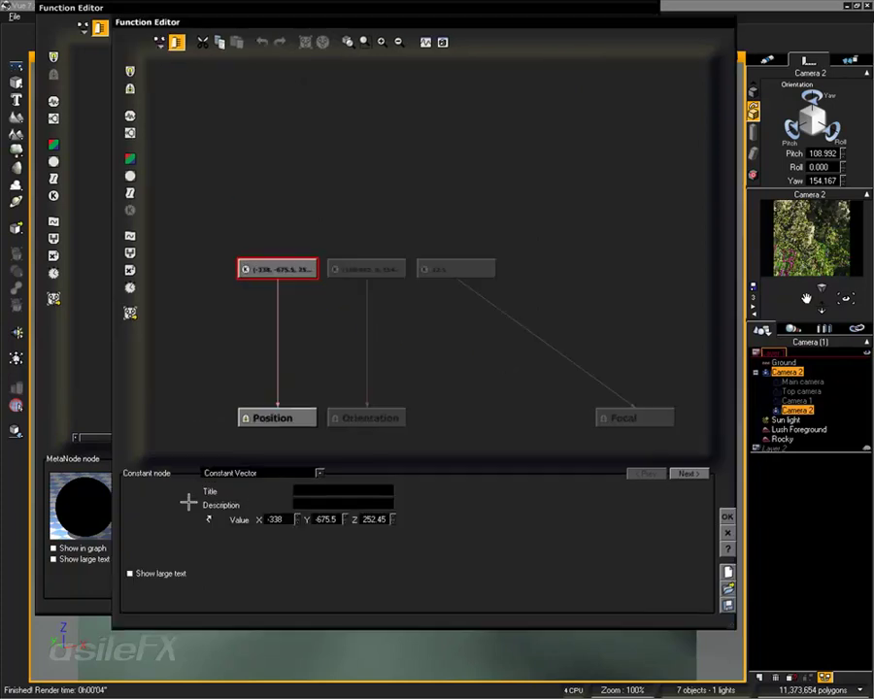
click(274, 419)
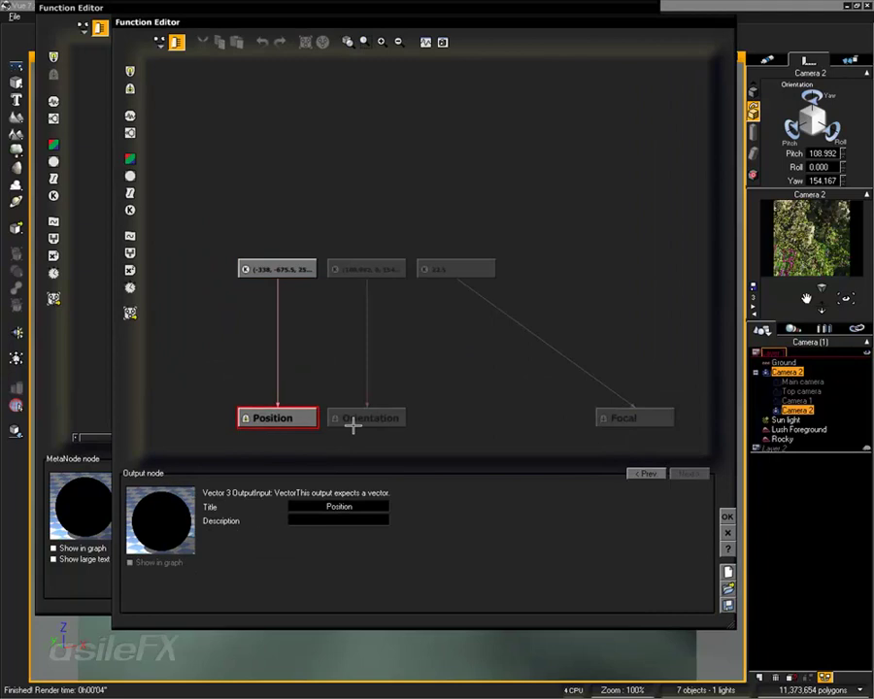
click(392, 417)
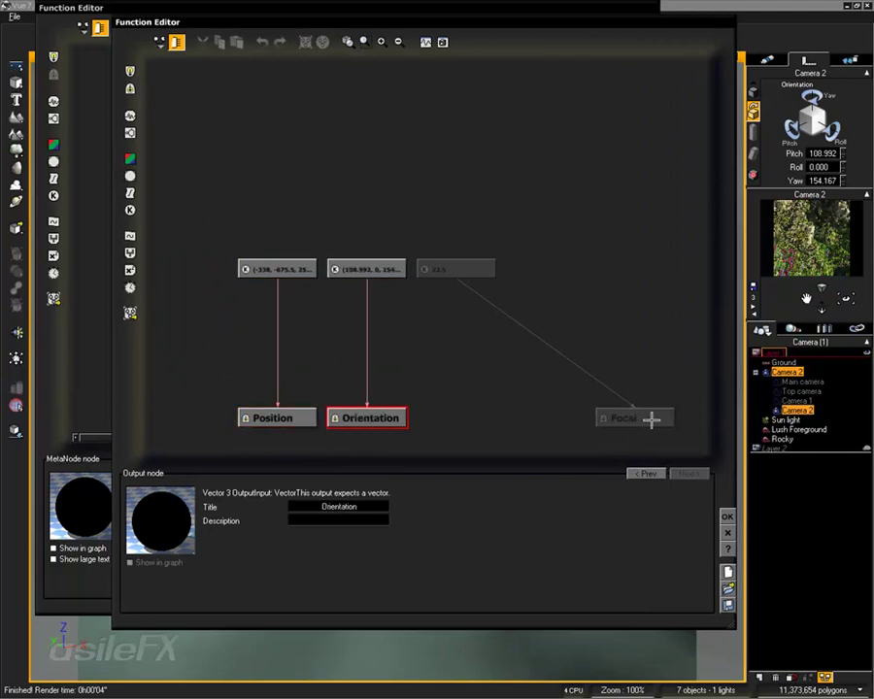
click(631, 418)
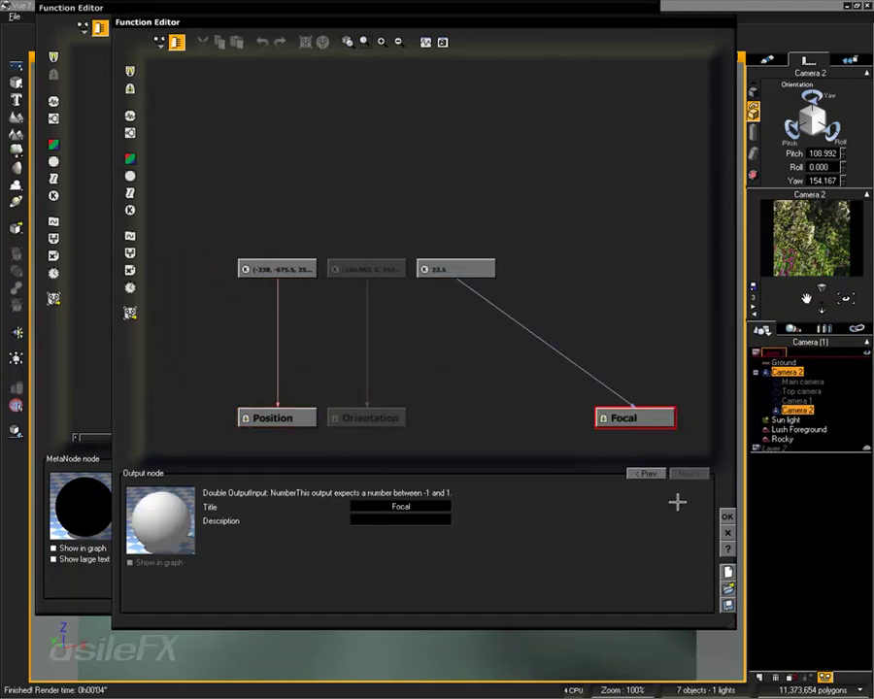
click(727, 517)
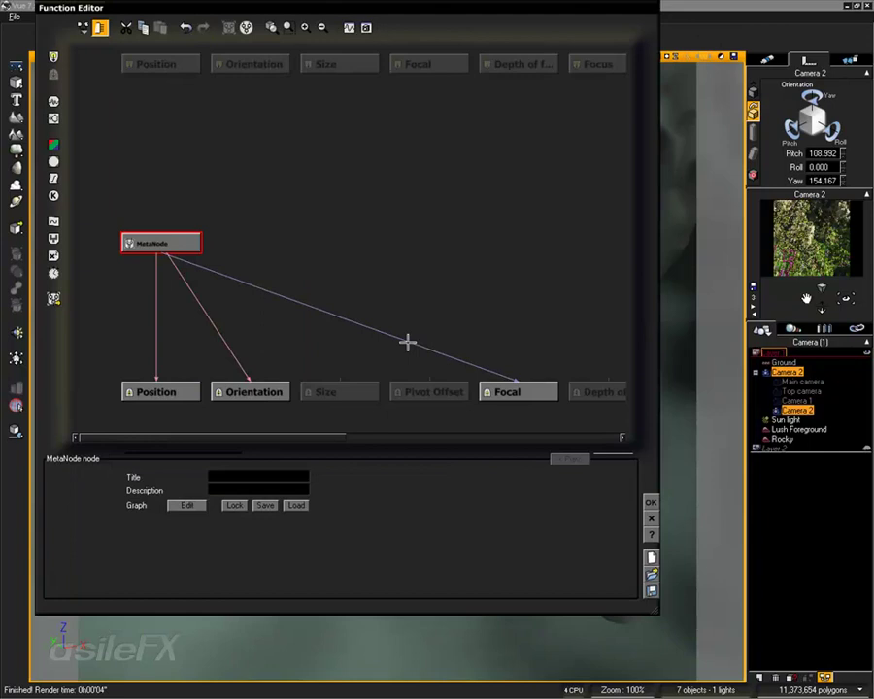
Save the MetaNode in the Project Content folder as "Camera 2", with the same text as its title.
click(265, 505)
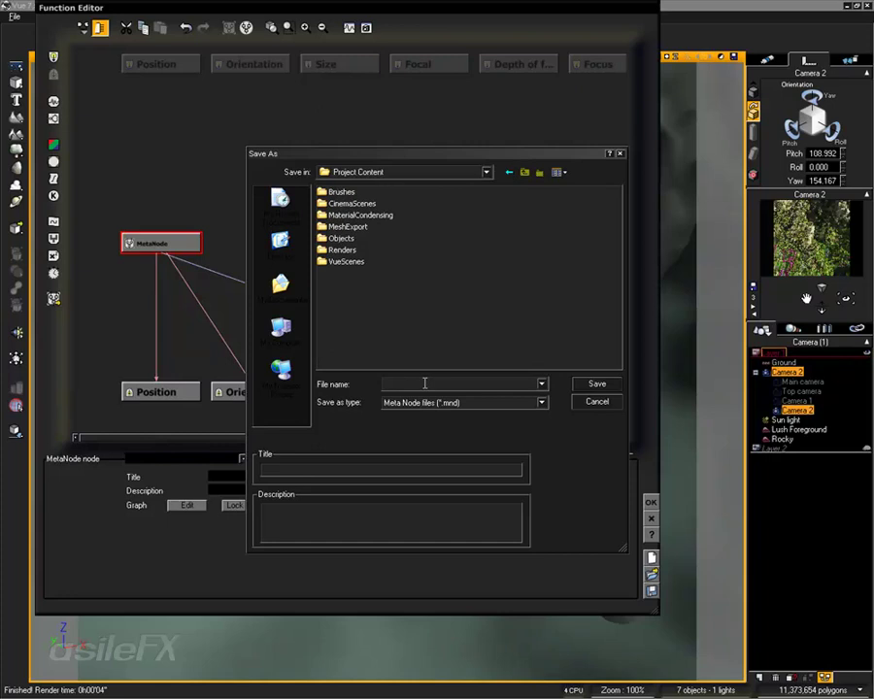
text(Camera 2)
drag(433, 383, 371, 376)
key(ctrl+c)
click(352, 470)
key(ctrl+v)
click(595, 383)
Load the saved Camera 2.mnd MetaNode into an empty area of the graph.
click(374, 237)
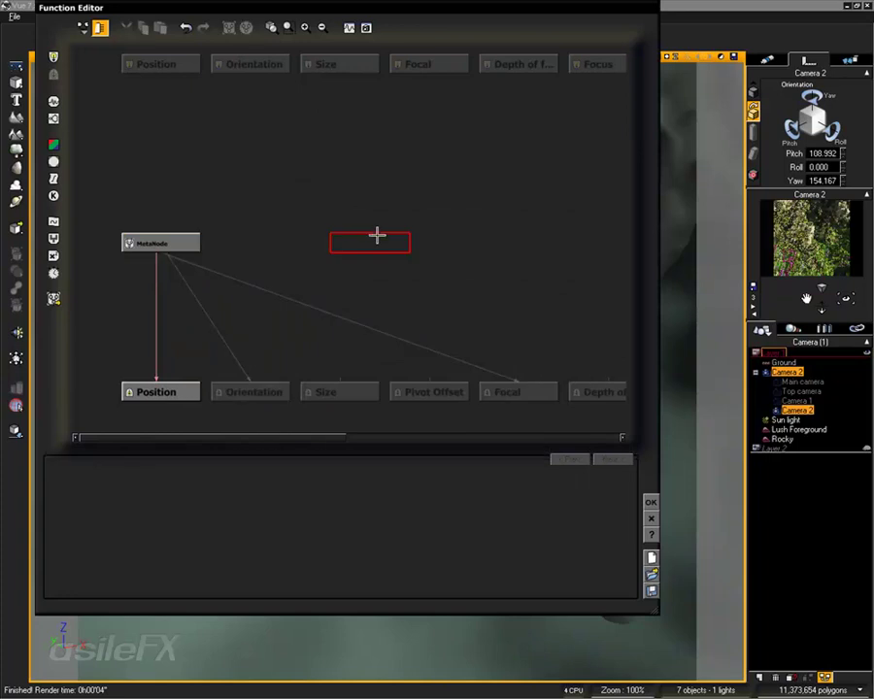
right_click(332, 206)
click(385, 355)
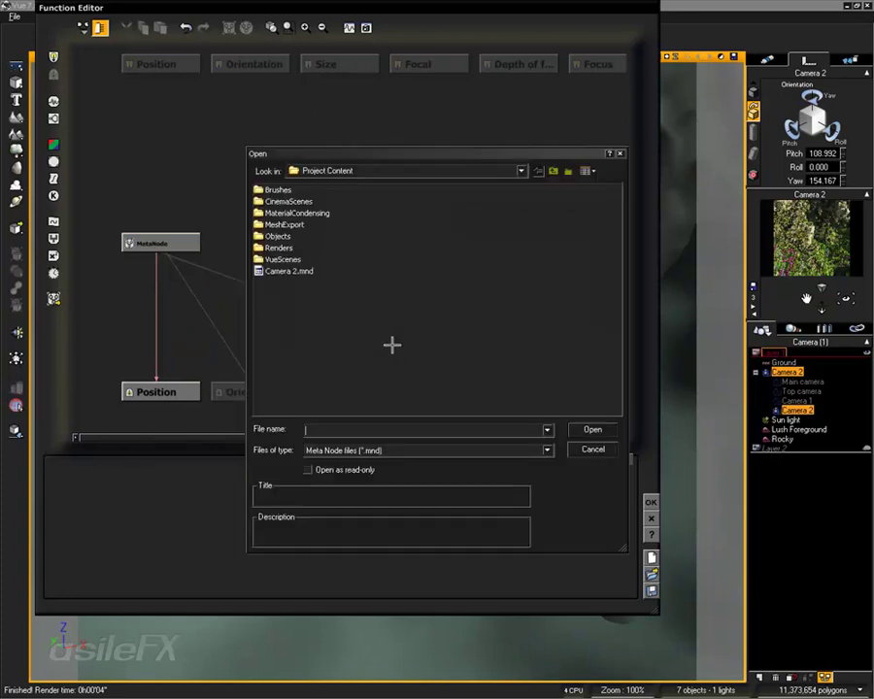
click(282, 270)
click(591, 430)
Move the Camera 2 MetaNode up and transfer the original MetaNode's Position, Orientation and Focal links to it.
drag(370, 243, 309, 183)
drag(156, 256, 309, 199)
click(330, 184)
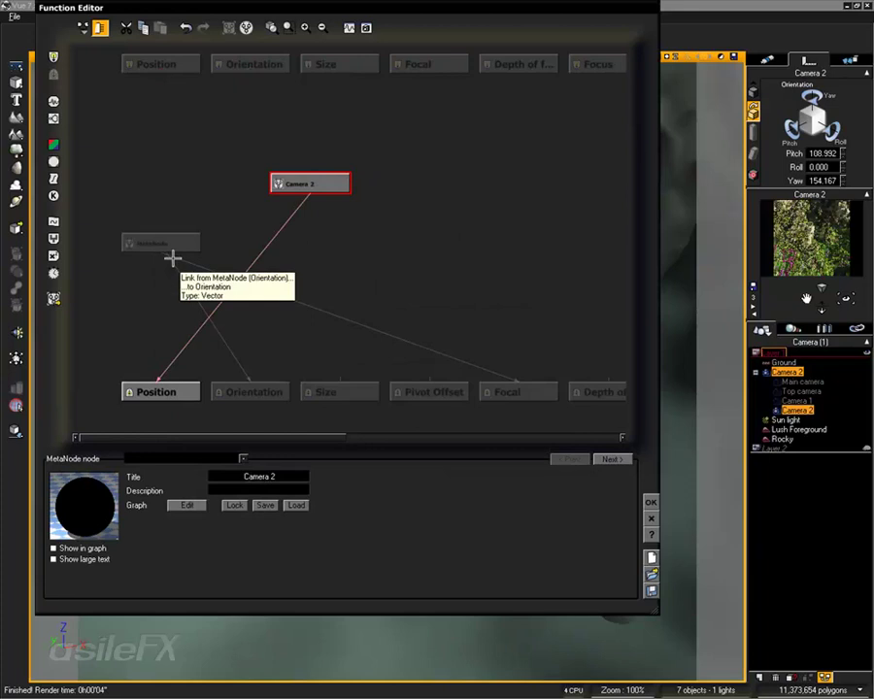
drag(170, 254, 309, 193)
click(341, 218)
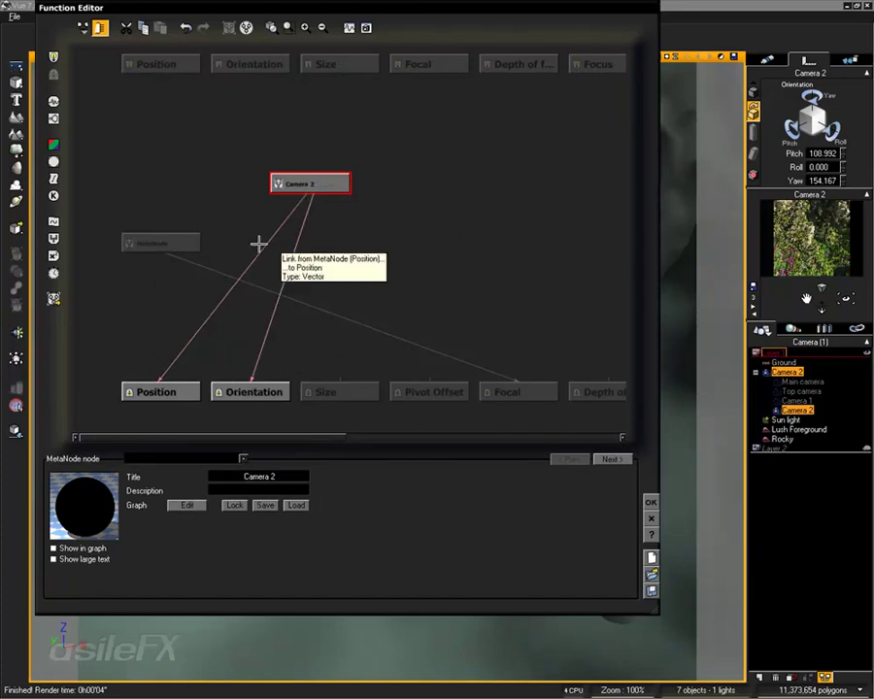
drag(161, 251, 308, 193)
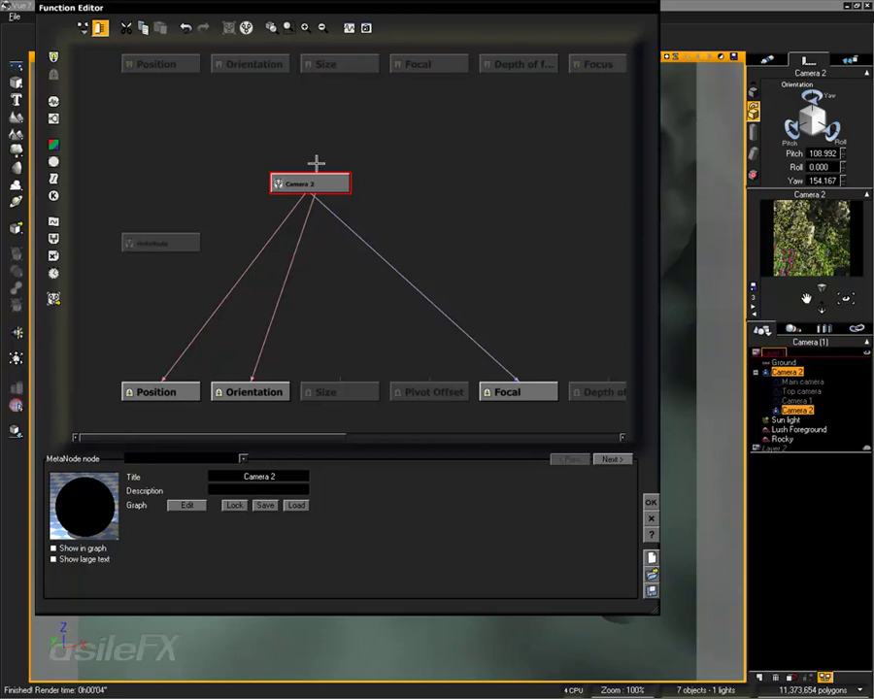
Move the Camera 2 MetaNode down above the outputs, delete the original unlinked MetaNode, and accept the function graph.
drag(312, 185, 193, 304)
click(185, 241)
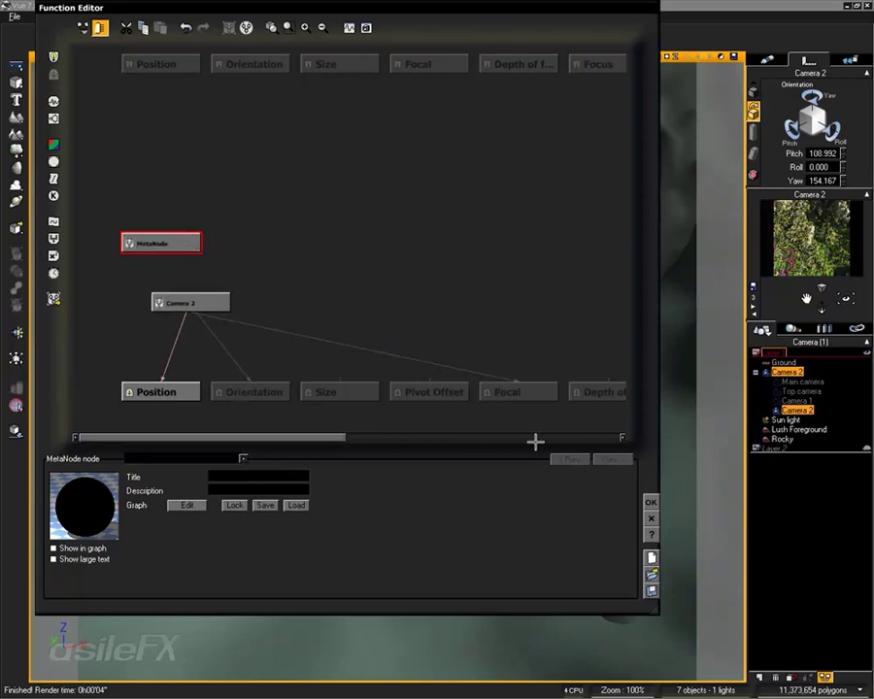
key(Delete)
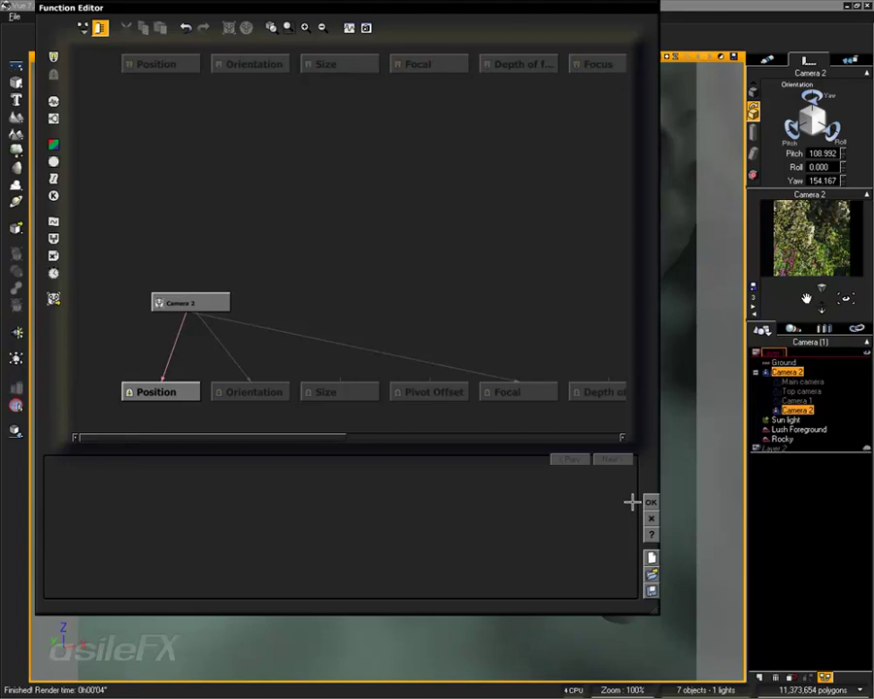
click(648, 501)
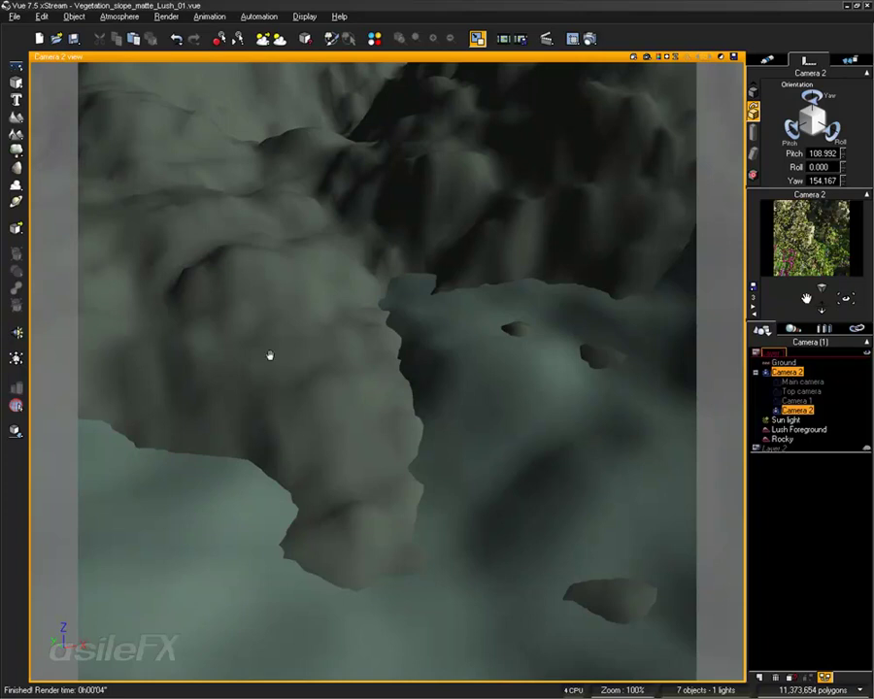
Try to change the focal length of Camera 2 and move its view while the MetaNode is driving it.
click(768, 60)
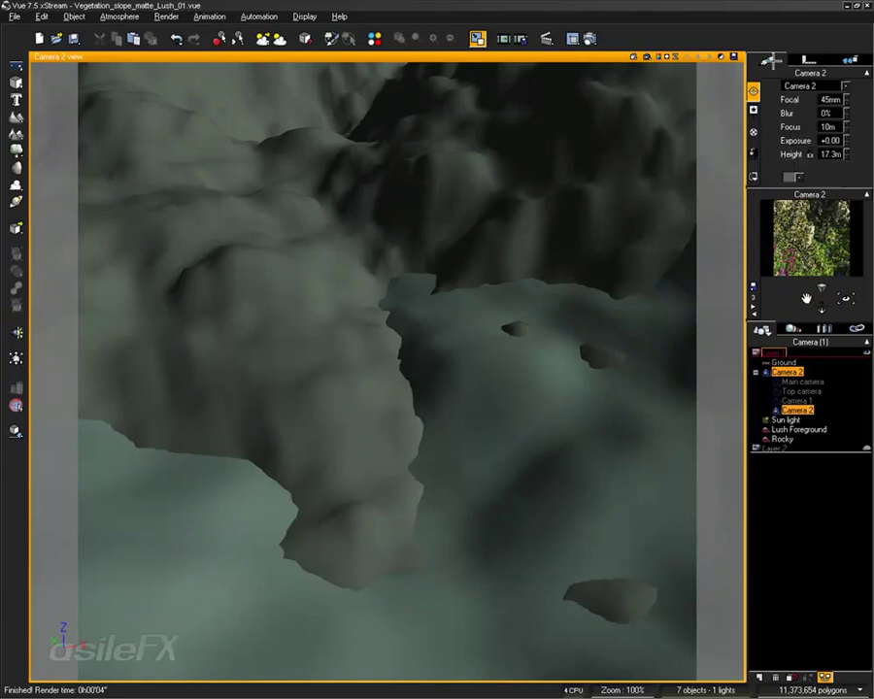
click(832, 100)
mouse_move(846, 100)
mouse_down()
mouse_move(844, 121)
mouse_move(845, 95)
mouse_up()
click(491, 406)
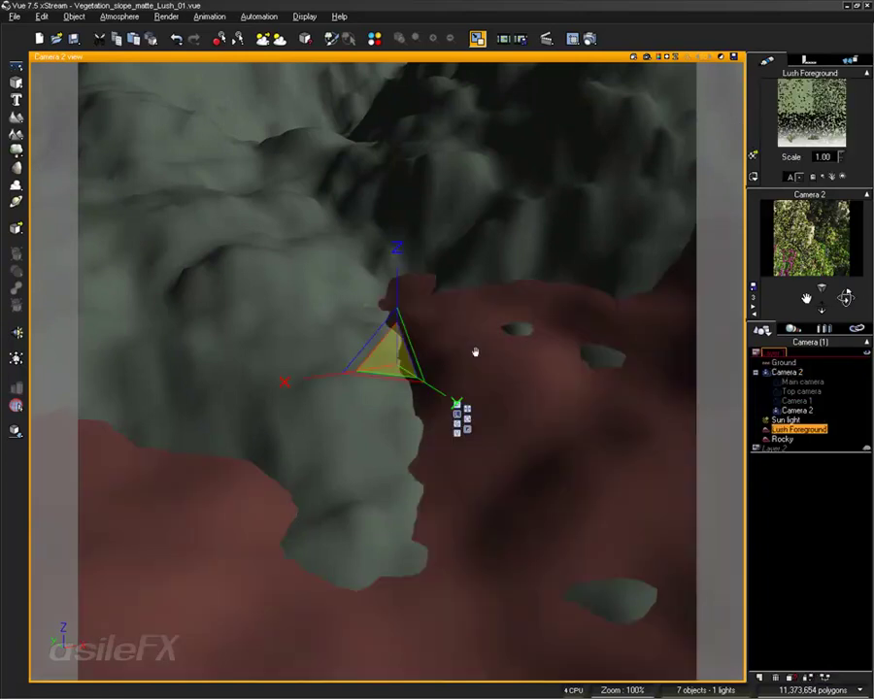
click(804, 520)
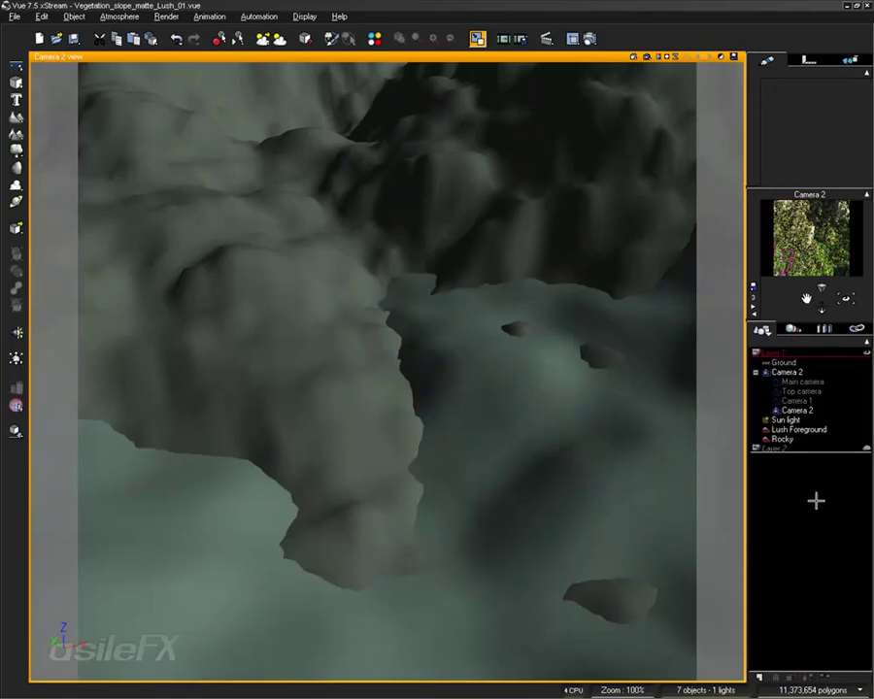
Open Camera 2's object graph, delete the Camera 2 MetaNode, and accept the graph.
click(796, 410)
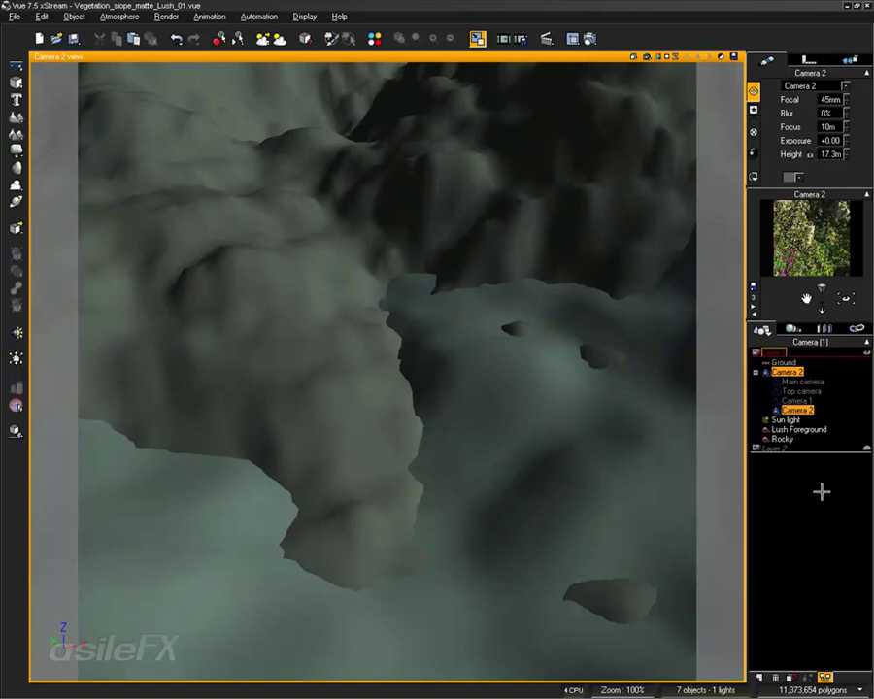
click(828, 677)
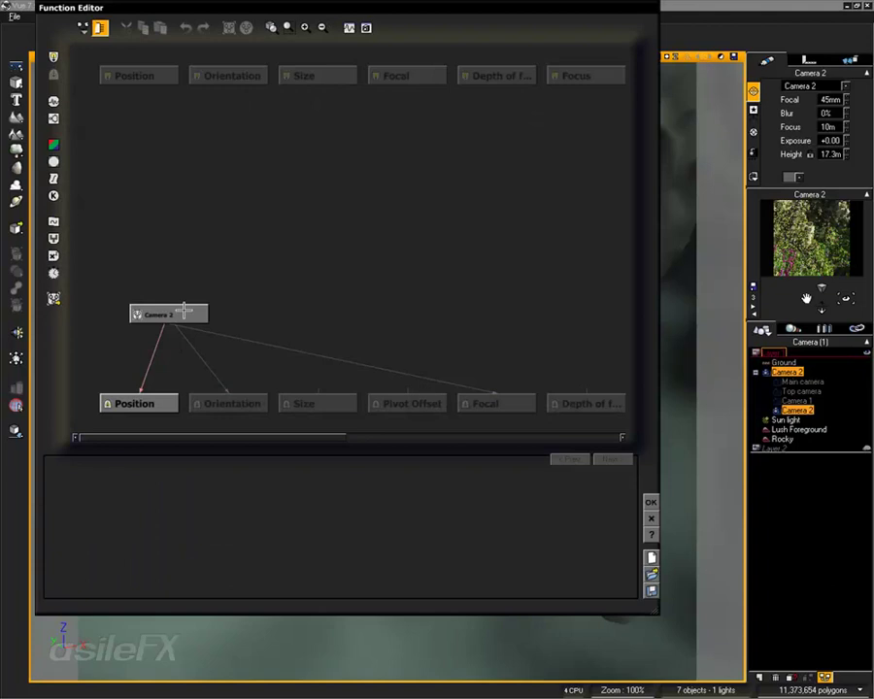
click(183, 311)
key(Delete)
click(653, 501)
Rotate and shift the Camera 2 view over the slope to a lower angle across the foreground terrain, and clear the selection.
mouse_move(273, 371)
right_down()
mouse_move(359, 390)
mouse_move(271, 391)
right_up()
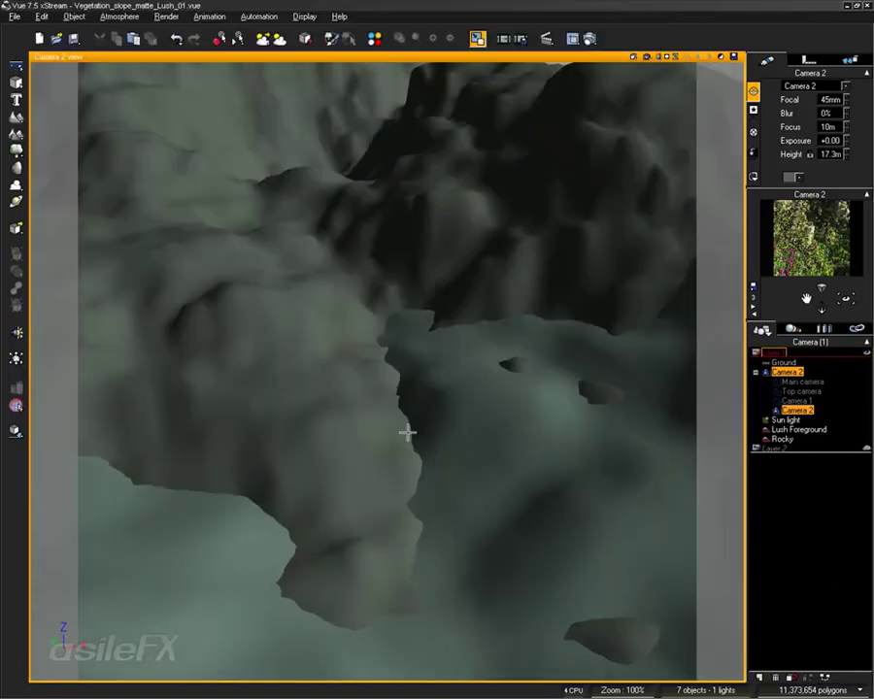
right_drag(419, 318, 390, 411)
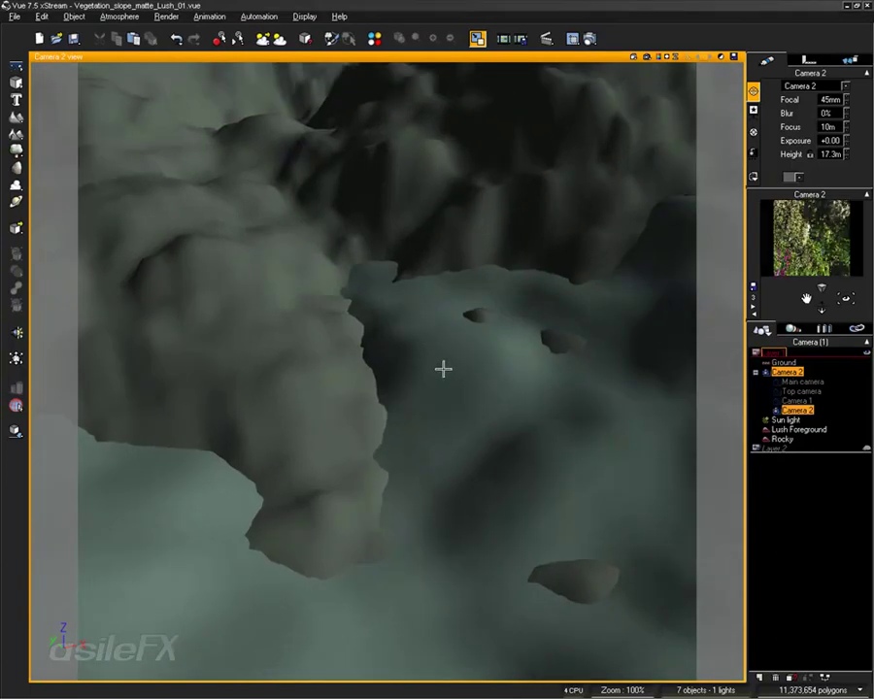
right_drag(548, 250, 506, 452)
right_drag(420, 324, 565, 396)
right_drag(365, 376, 364, 342)
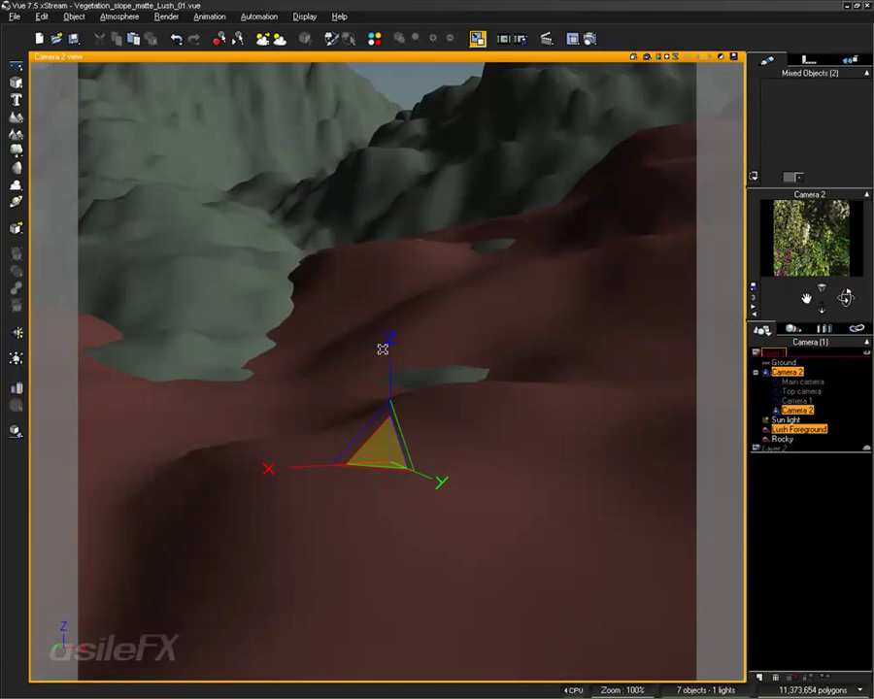
click(805, 500)
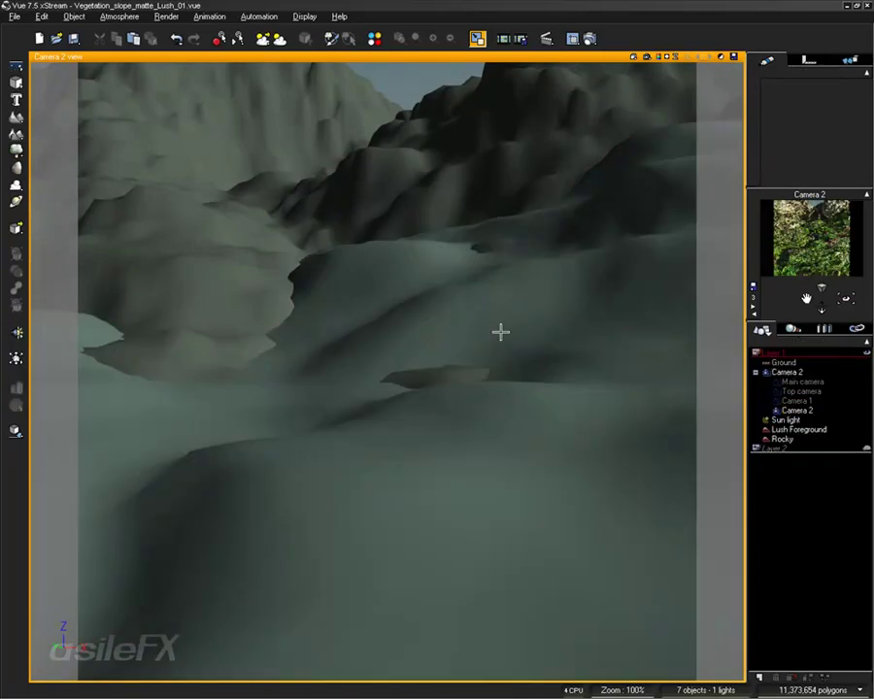
click(43, 18)
click(43, 17)
Reframe Camera 2 to show both mountains below open sky, and quick-render the view.
right_drag(254, 220, 303, 245)
right_drag(460, 230, 435, 250)
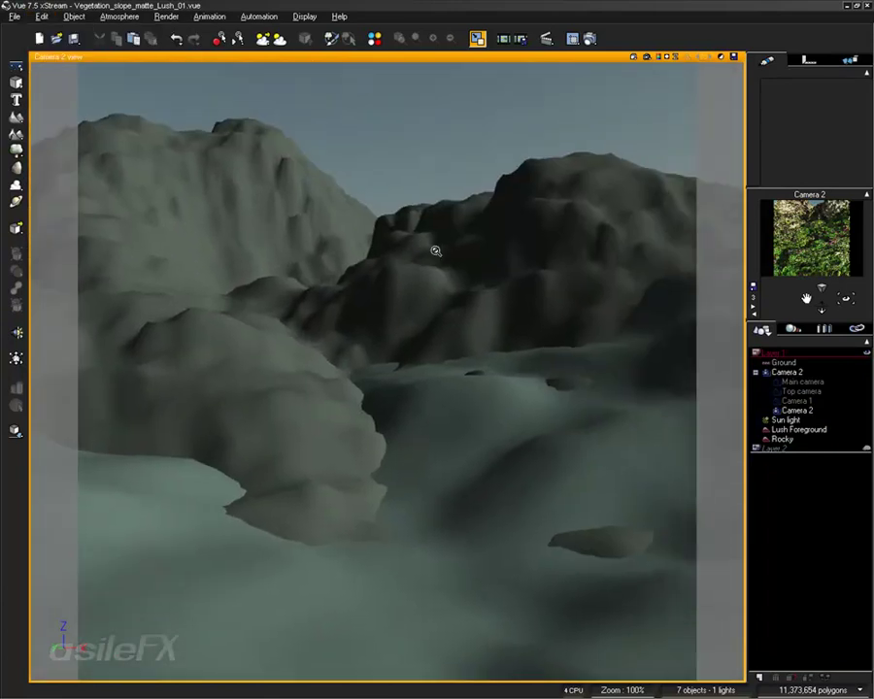
scroll(435, 250, down, 2)
scroll(435, 251, down, 2)
scroll(435, 251, up, 3)
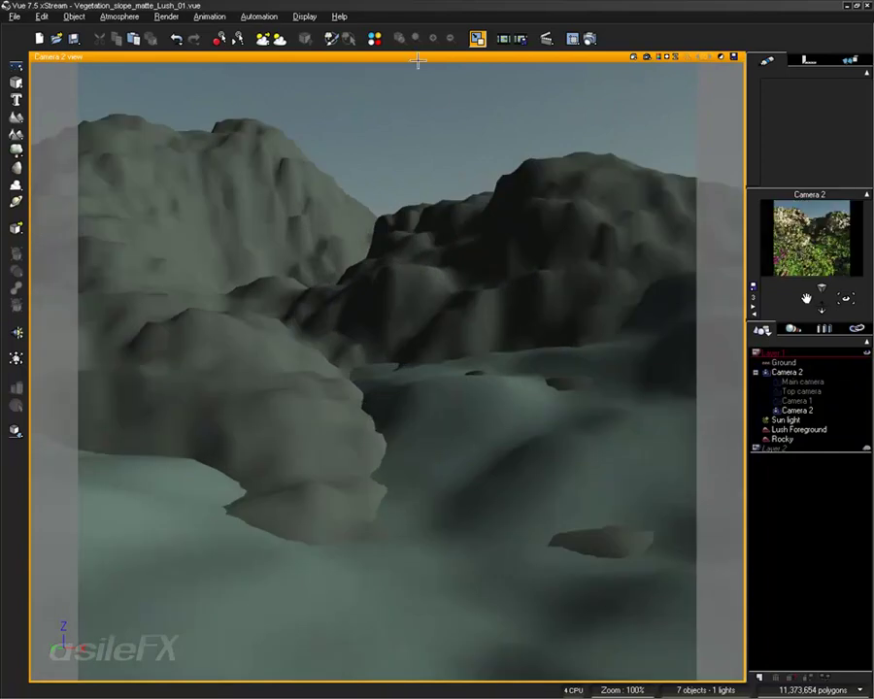
click(646, 58)
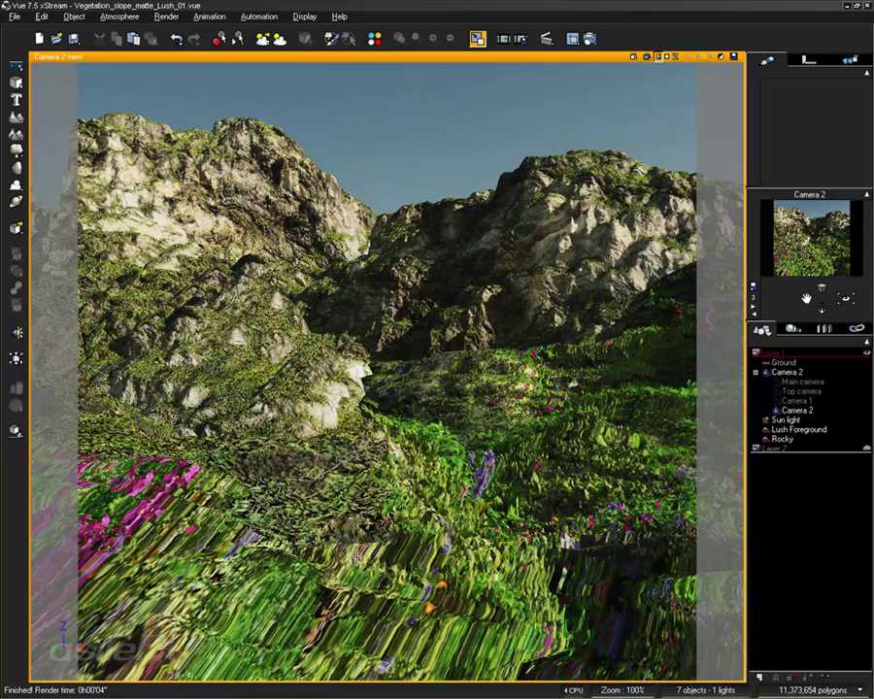
click(412, 241)
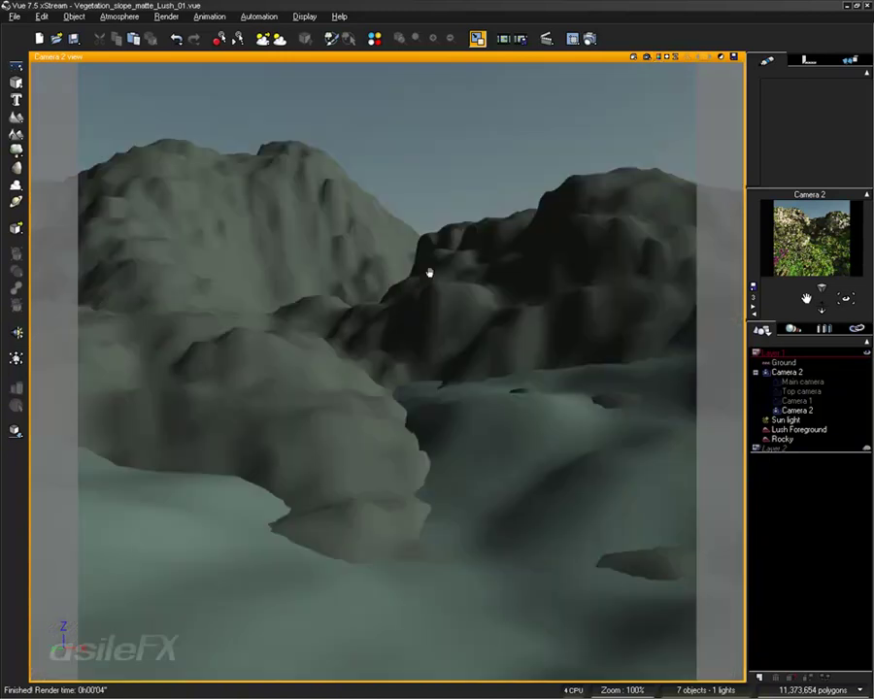
Restore the four-view layout and add a spot light to the scene from the top view.
double_click(447, 56)
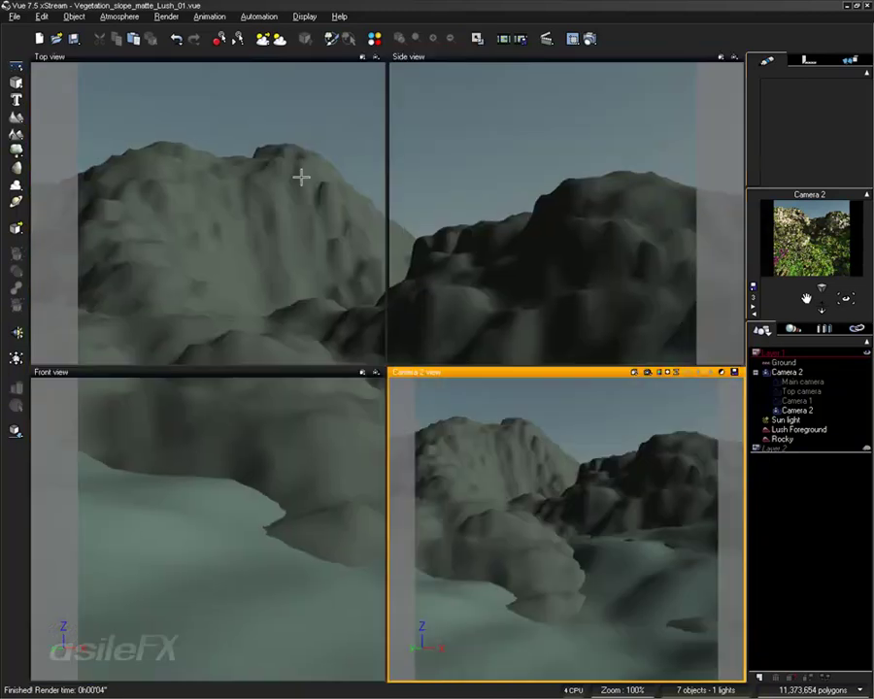
click(242, 171)
right_drag(212, 174, 208, 177)
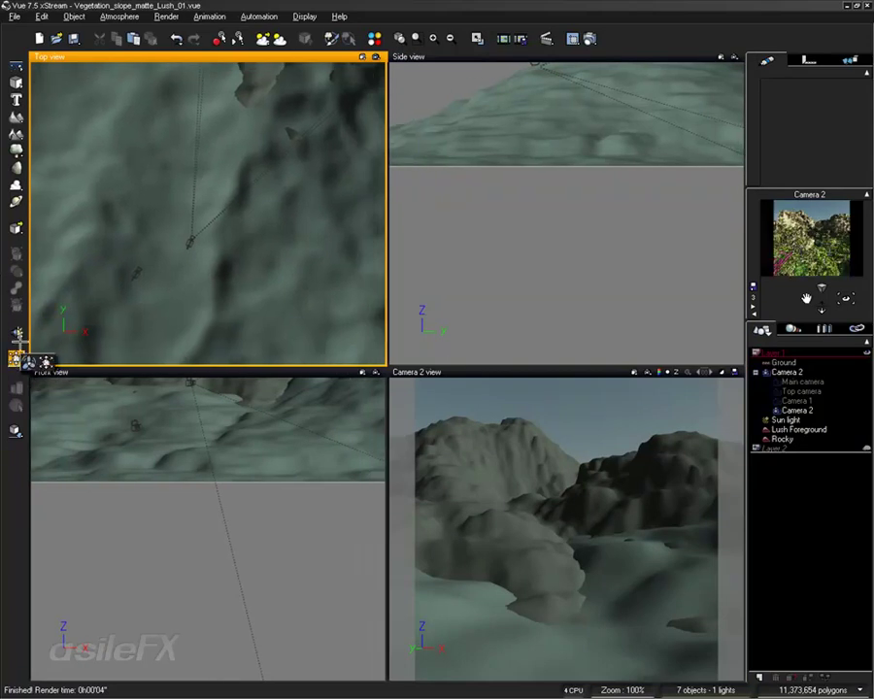
mouse_move(18, 333)
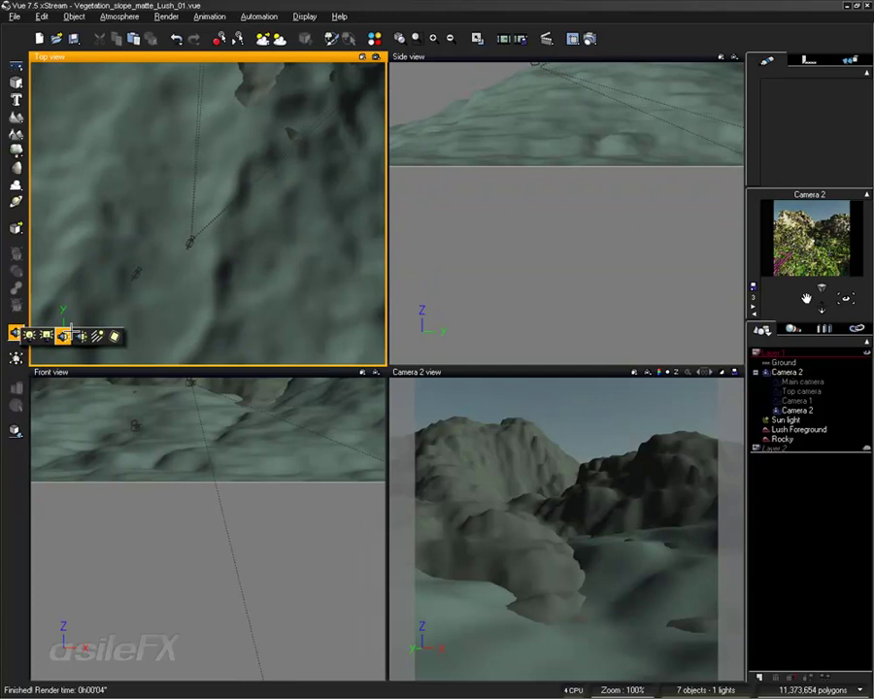
click(64, 335)
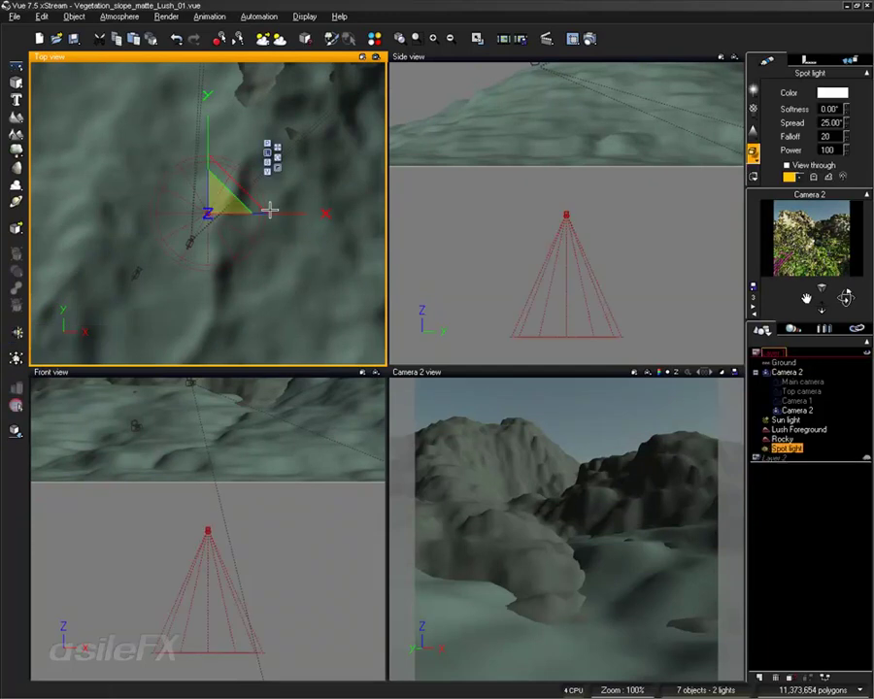
Raise the spot light in the front view and move it onto the Camera 2 icon in the top view.
right_drag(262, 497, 294, 519)
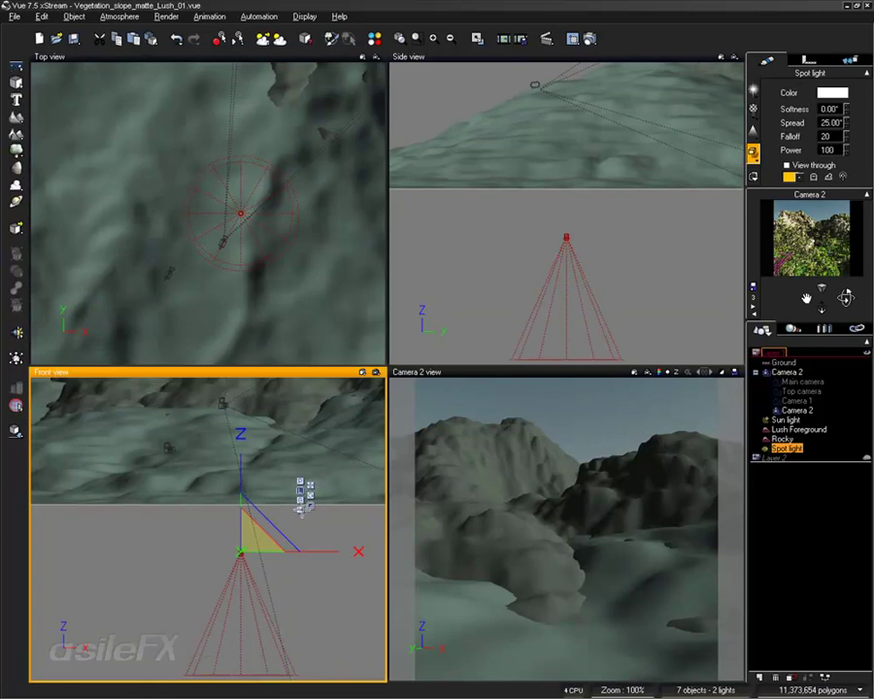
drag(259, 560, 195, 452)
right_drag(195, 294, 193, 325)
drag(201, 250, 267, 293)
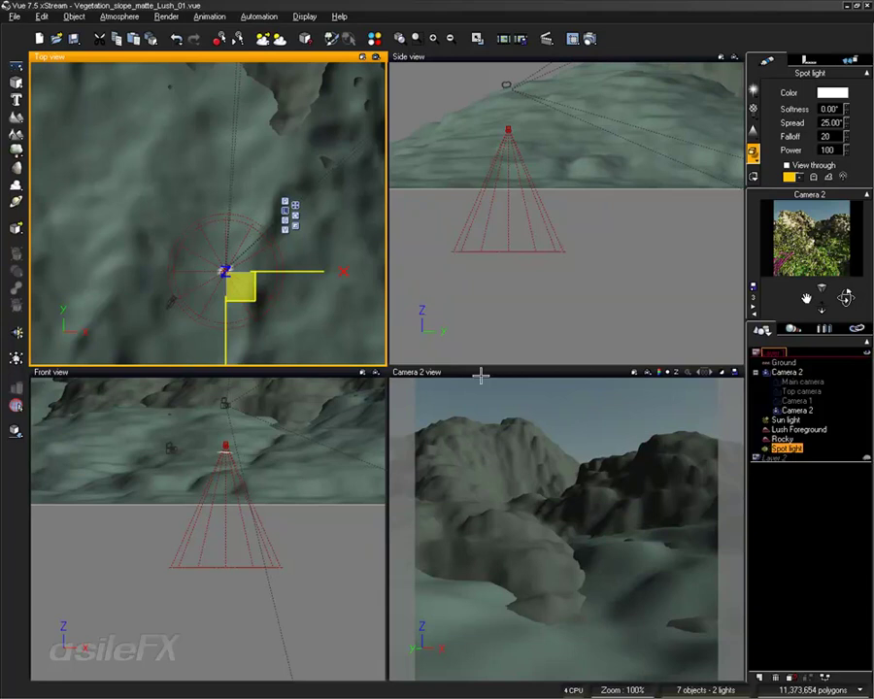
Switch the active camera from Camera 2 to Main camera.
click(756, 315)
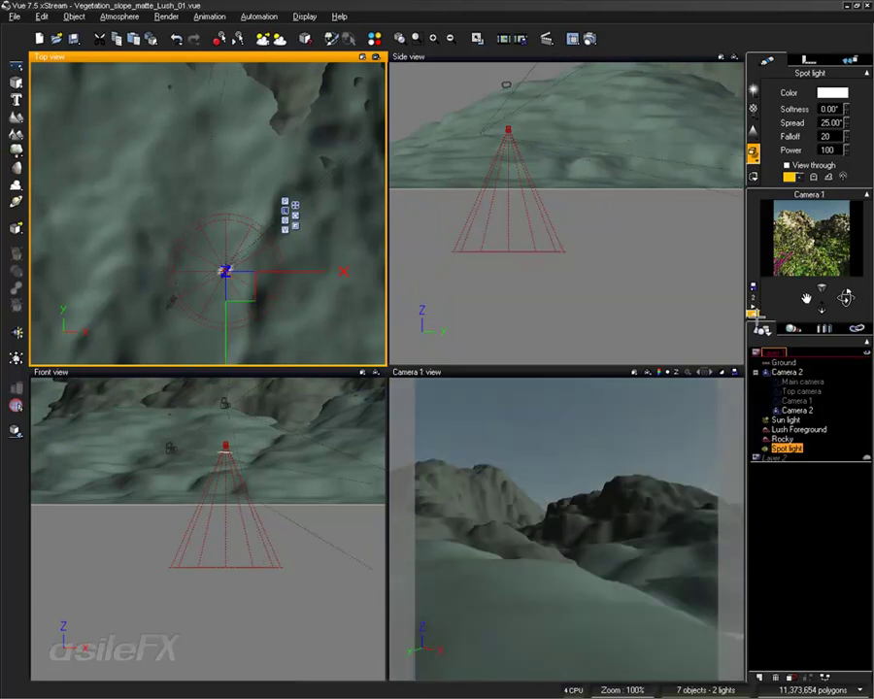
click(755, 316)
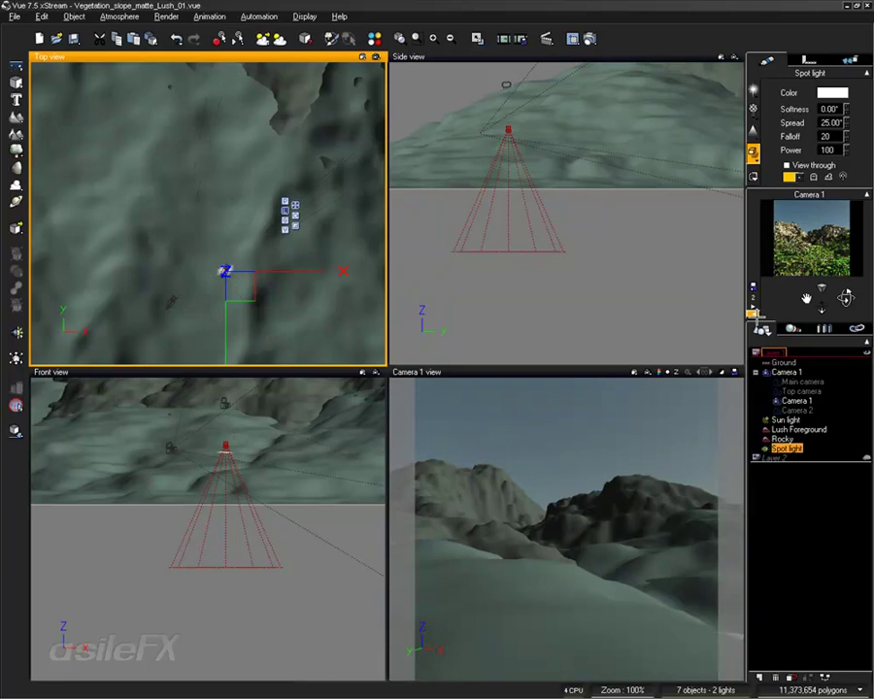
click(754, 314)
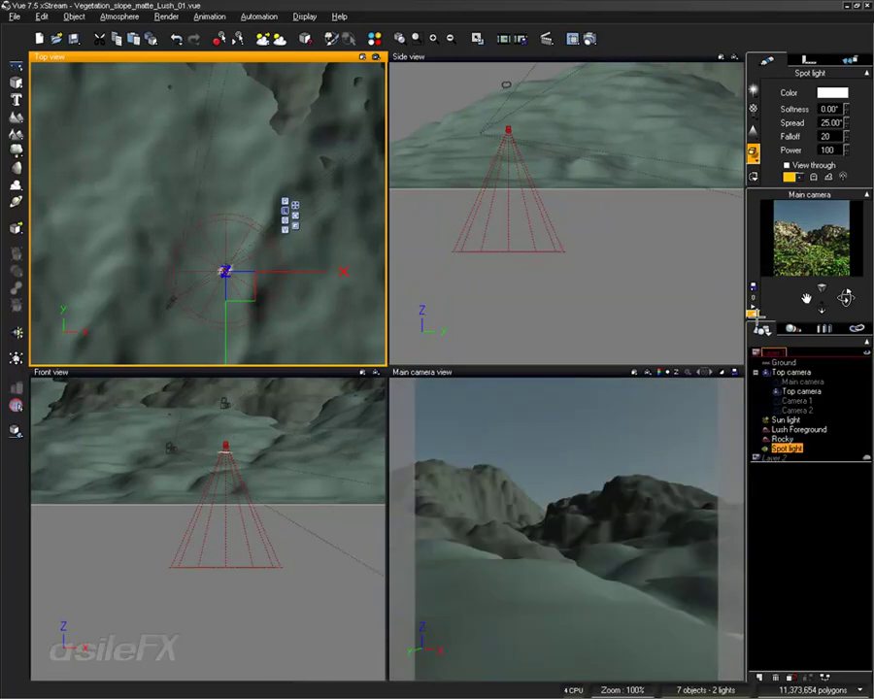
Examine the Matte Painter node in the Lush Terrain color function of the Lush Foreground material, and close the editors without changes.
click(788, 430)
double_click(811, 111)
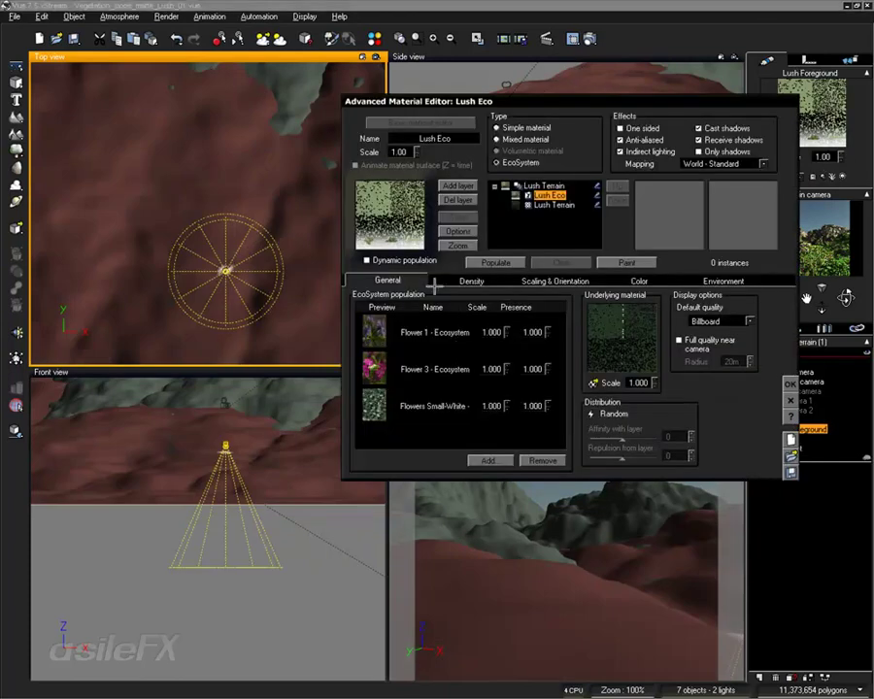
click(550, 205)
right_click(406, 353)
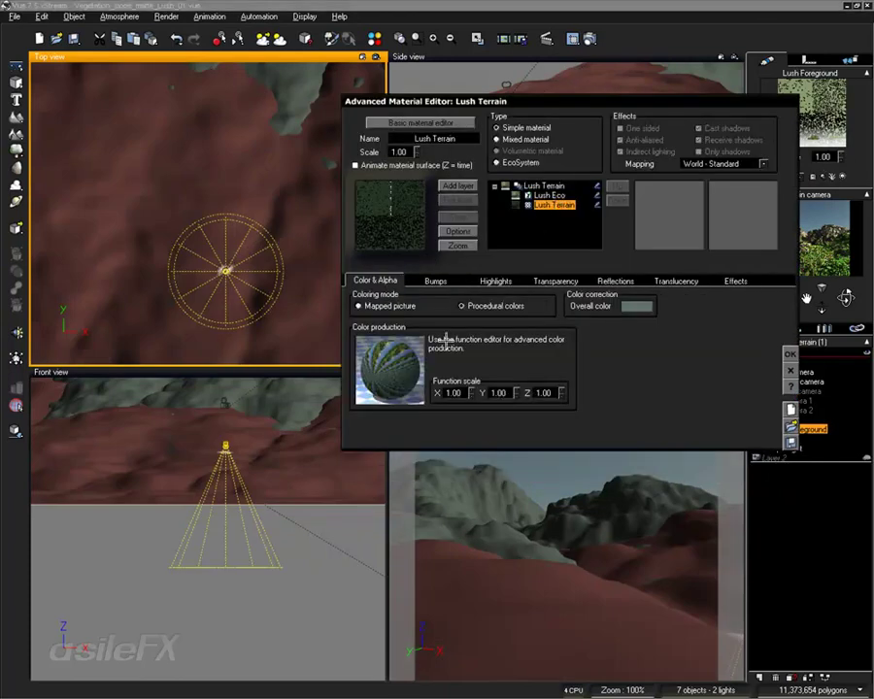
click(449, 363)
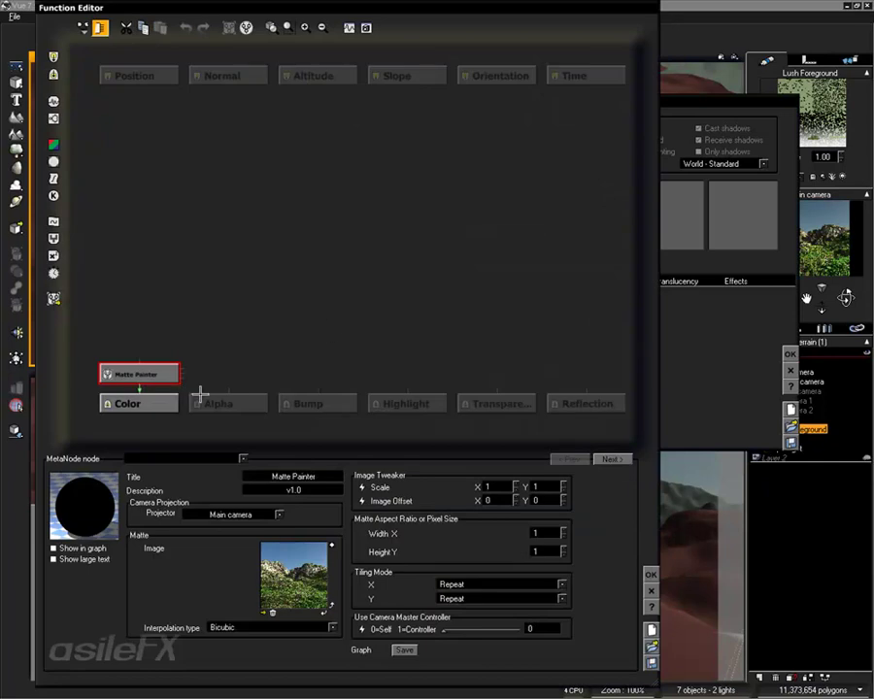
click(649, 590)
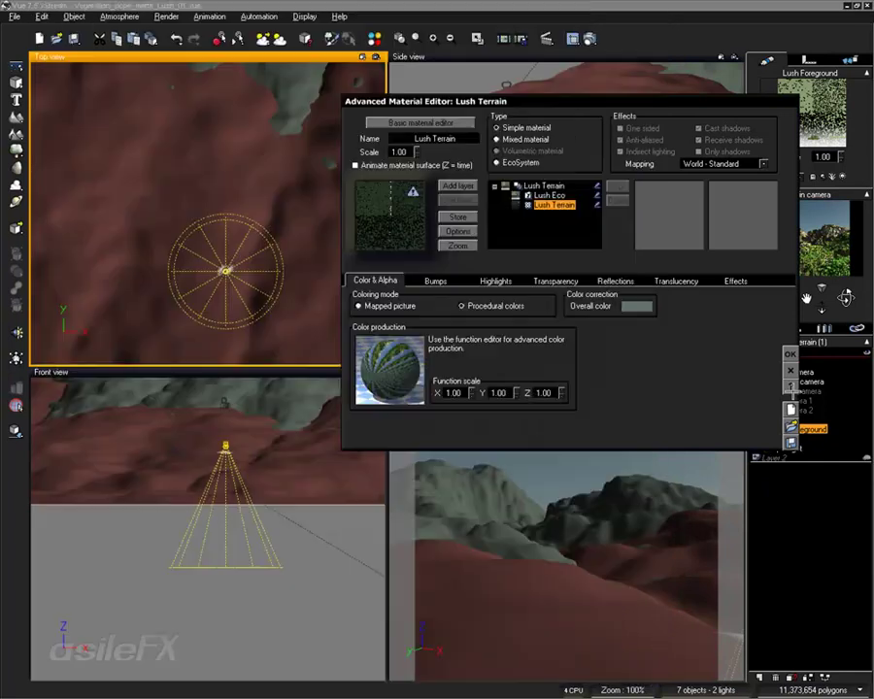
click(789, 353)
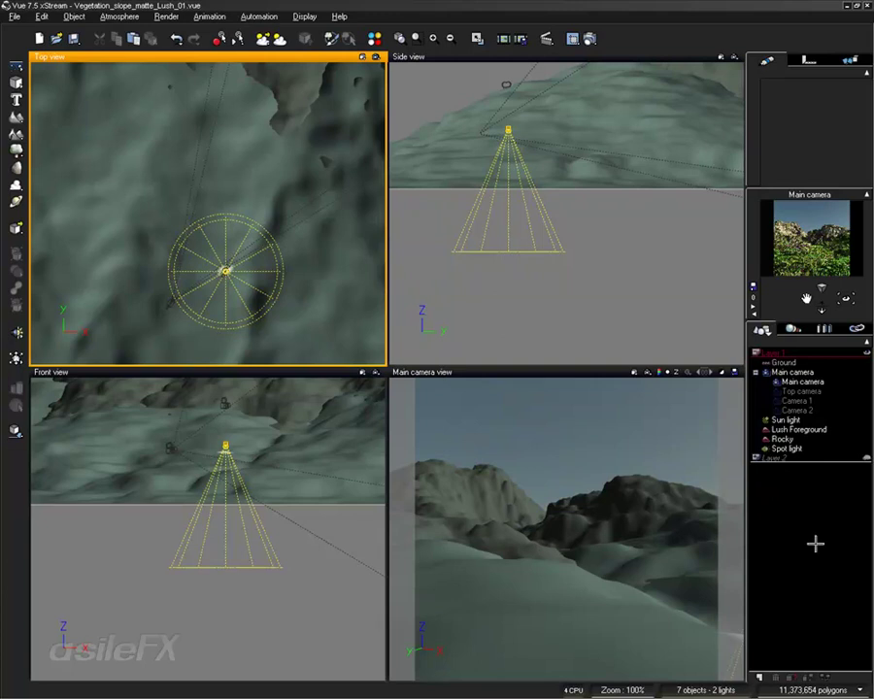
Show the Main camera's position values, open its object graph and load the Camera 2.mnd MetaNode into it.
click(808, 383)
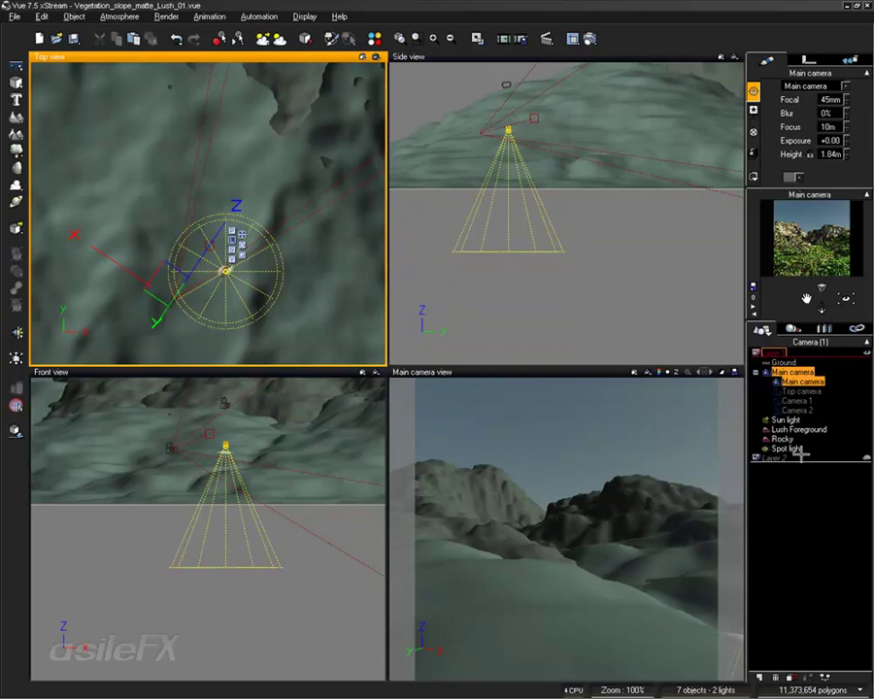
click(807, 60)
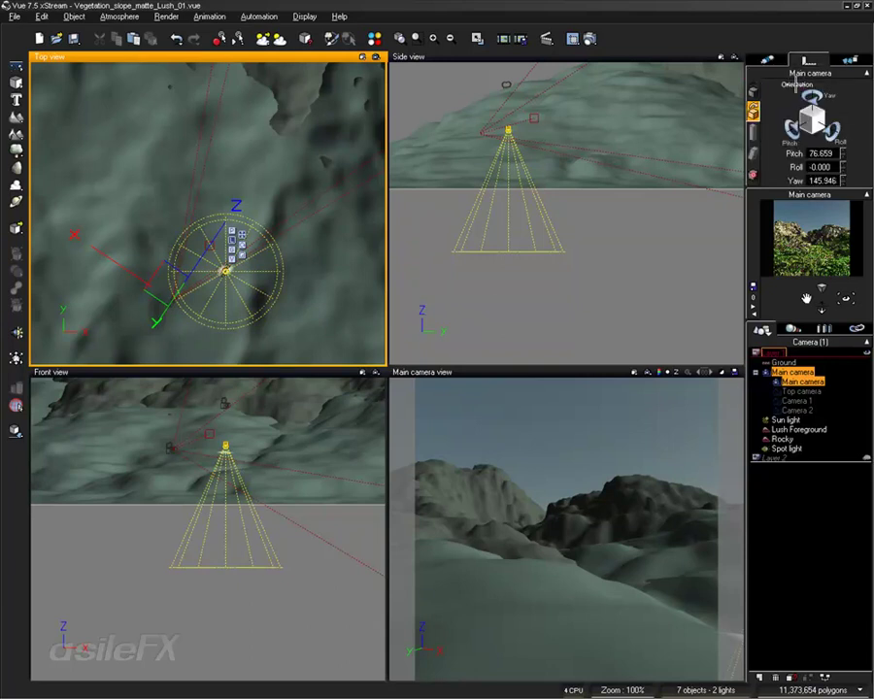
click(754, 88)
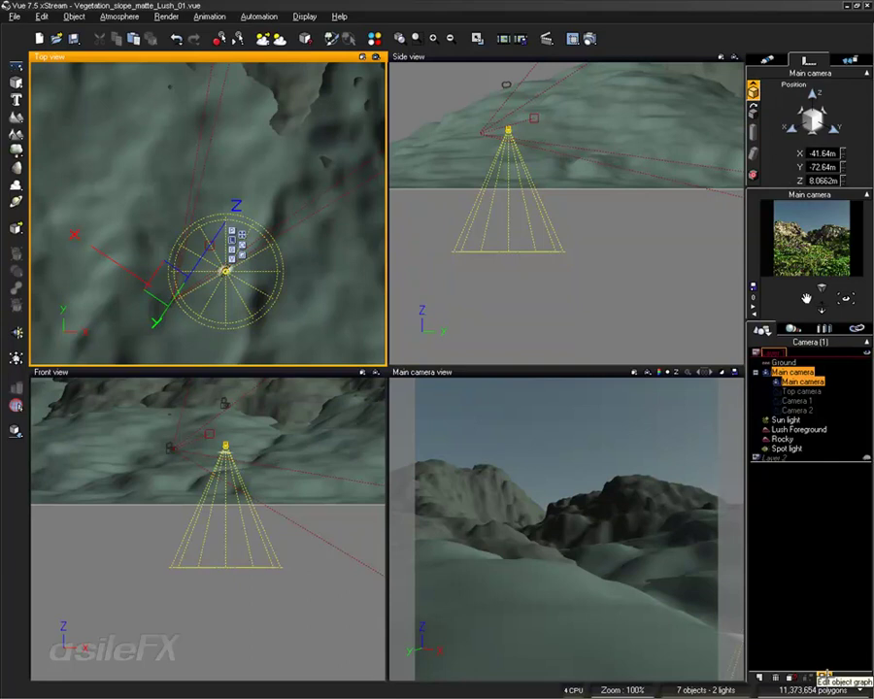
click(823, 677)
right_click(240, 270)
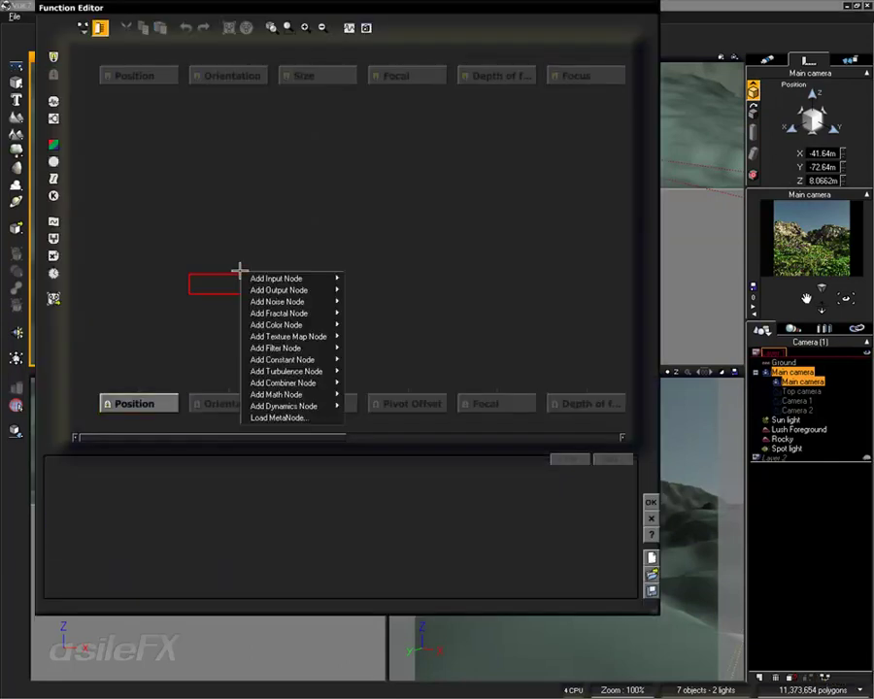
click(291, 415)
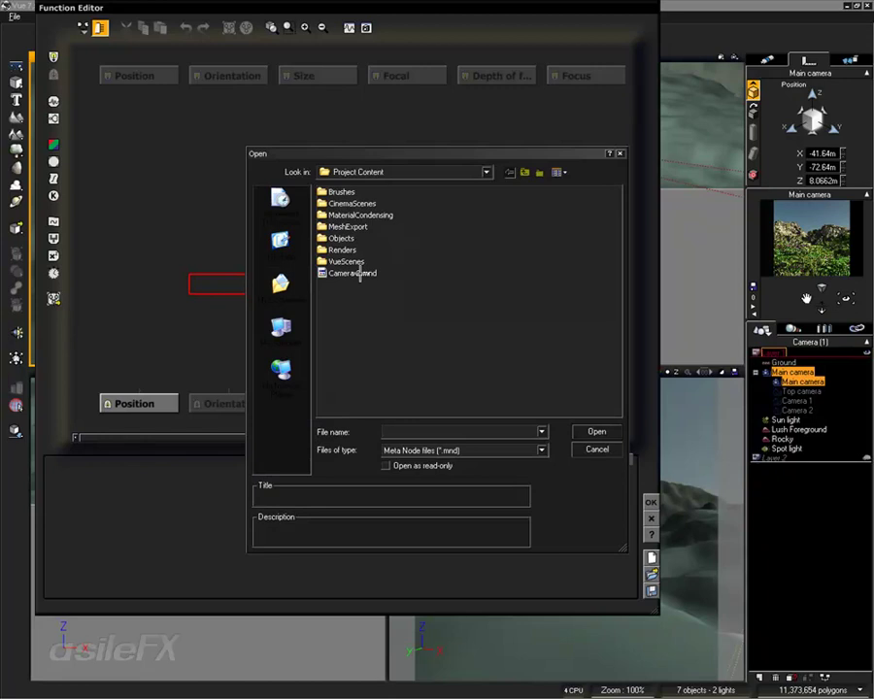
click(357, 274)
click(596, 432)
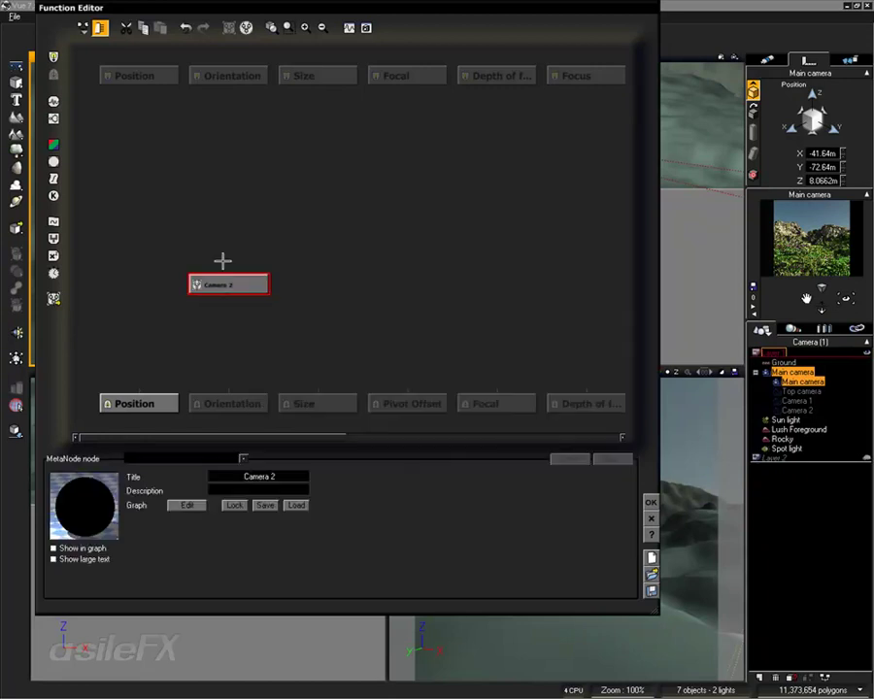
Open the Camera 2 MetaNode's graph and set its position constant to X -416.4, Y -726.4, Z 80.662.
click(187, 506)
drag(484, 20, 423, 23)
double_click(219, 520)
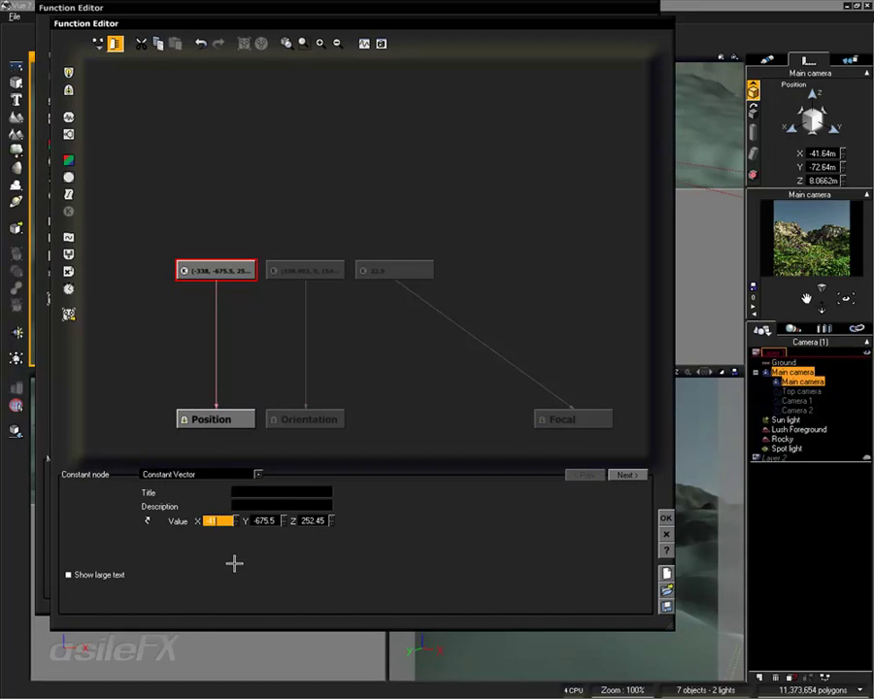
key(Return)
double_click(265, 521)
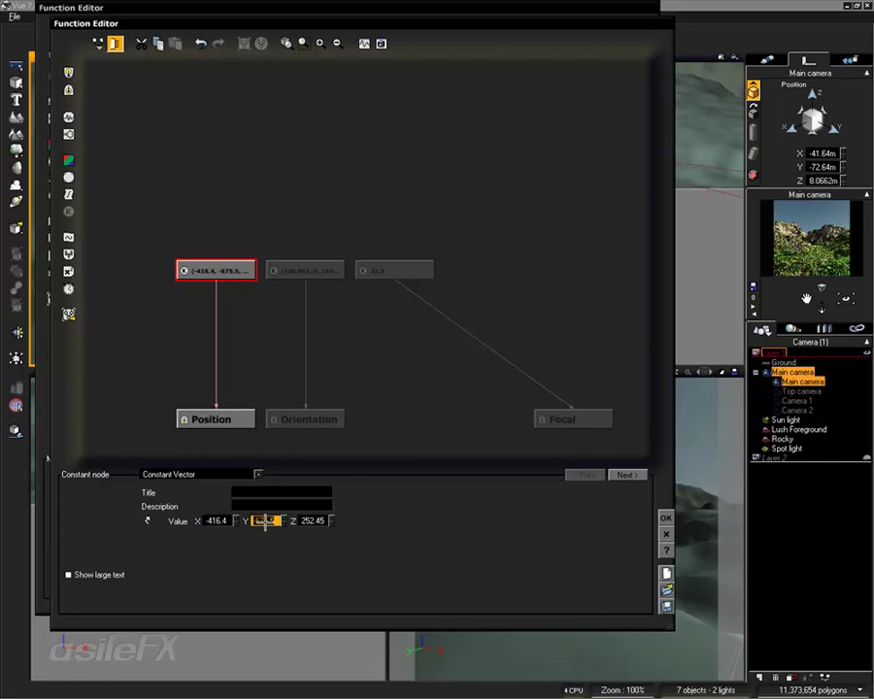
key(BackSpace)
text(-729.6)
key(Return)
double_click(312, 520)
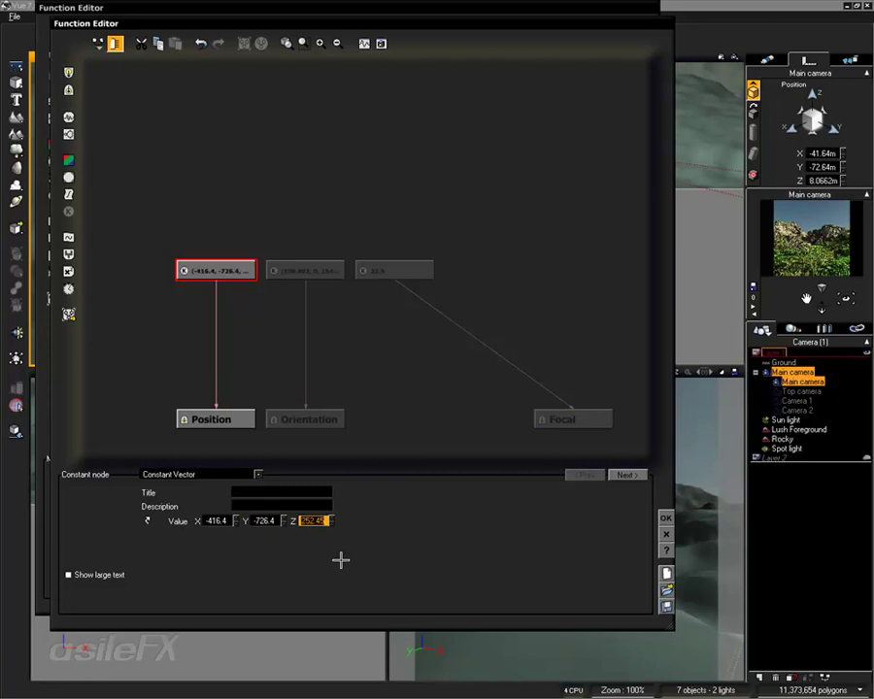
key(BackSpace)
key(Return)
click(830, 180)
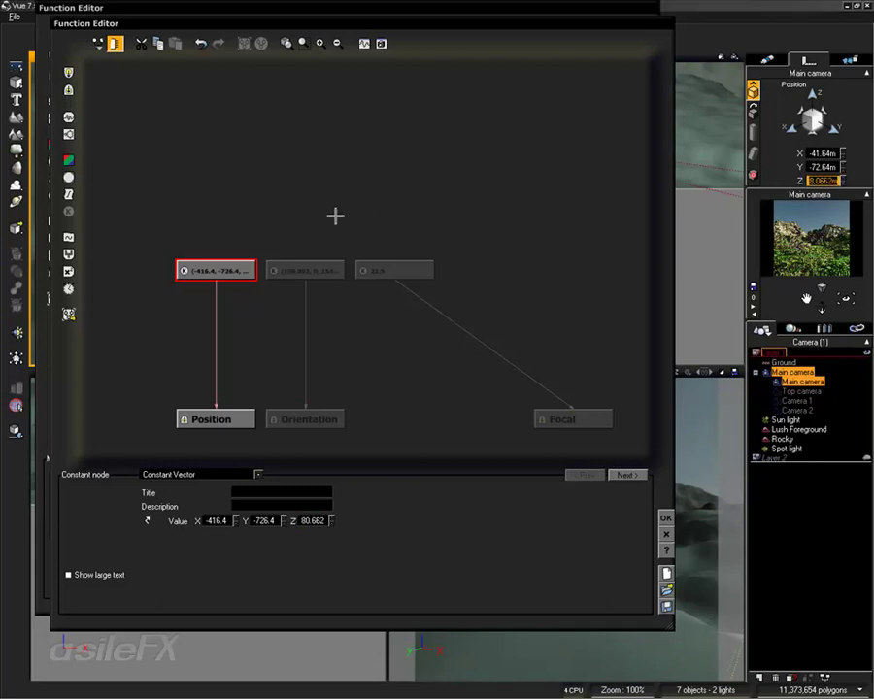
Display the Main camera's orientation values and set the MetaNode's orientation constant to X 76.659 and Z 145.946.
click(754, 110)
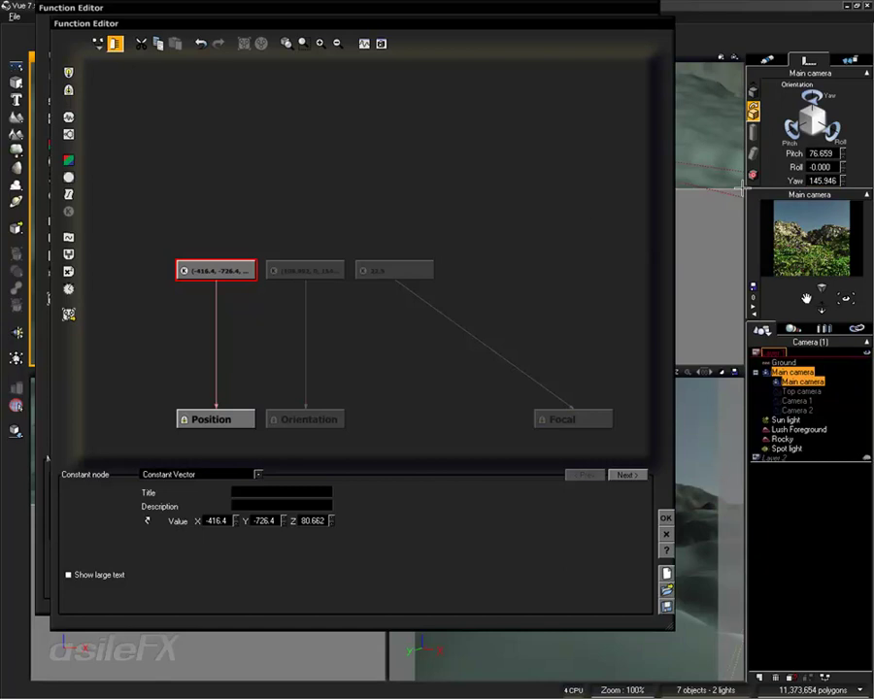
click(332, 271)
click(219, 521)
text(7)
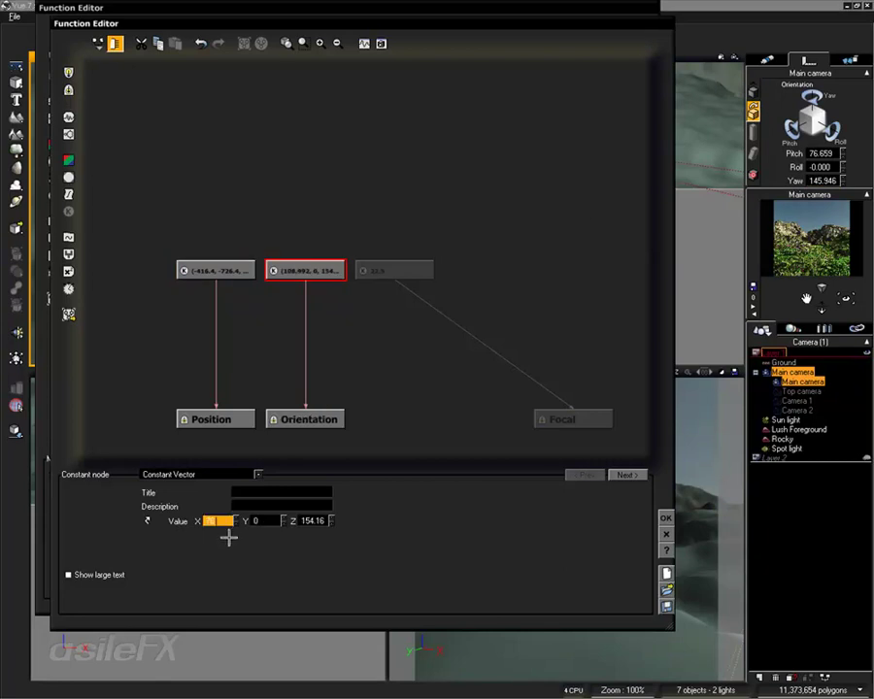
text(6.659)
click(257, 521)
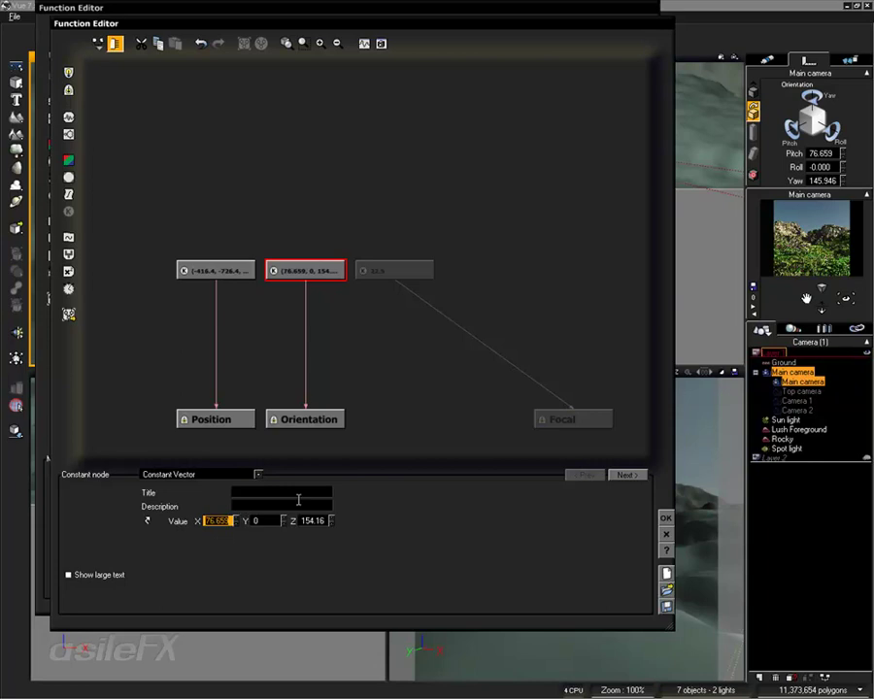
key(Tab)
text(1)
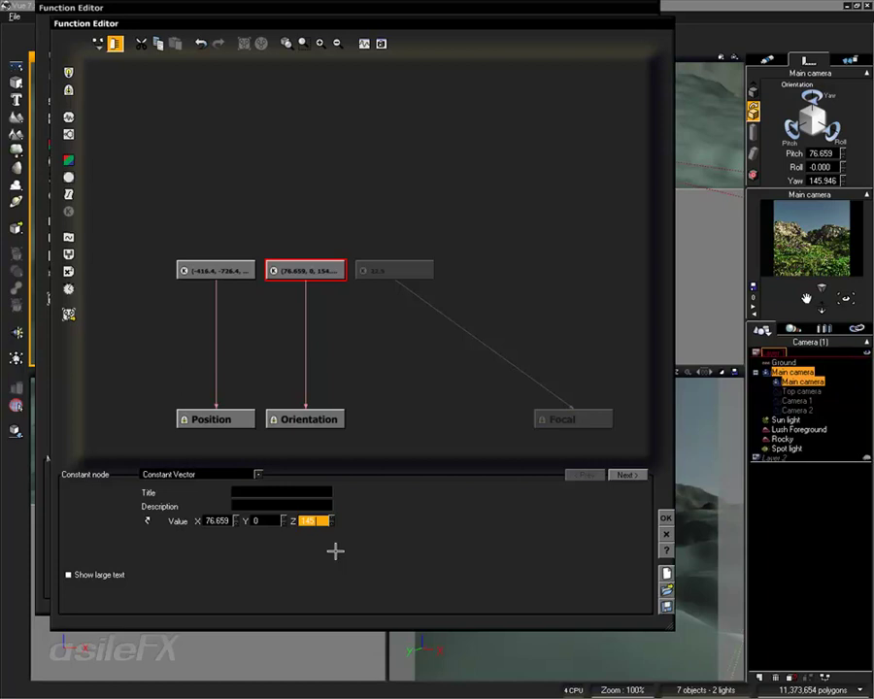
text(45.946)
drag(324, 521, 285, 520)
Check the MetaNode's focal constant against the Main camera's focal setting and close the MetaNode's inner graph.
click(480, 302)
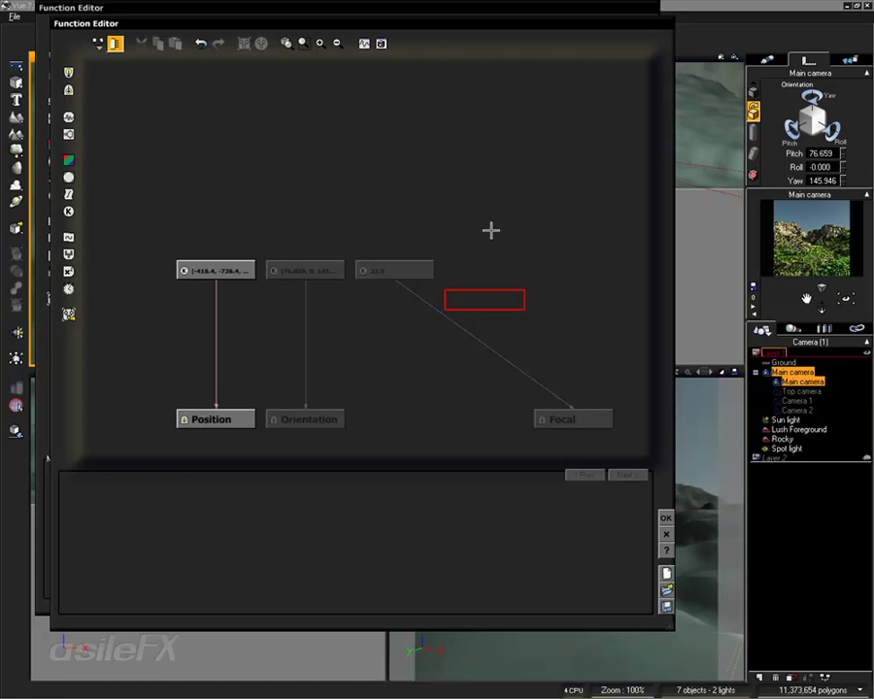
click(449, 209)
click(396, 270)
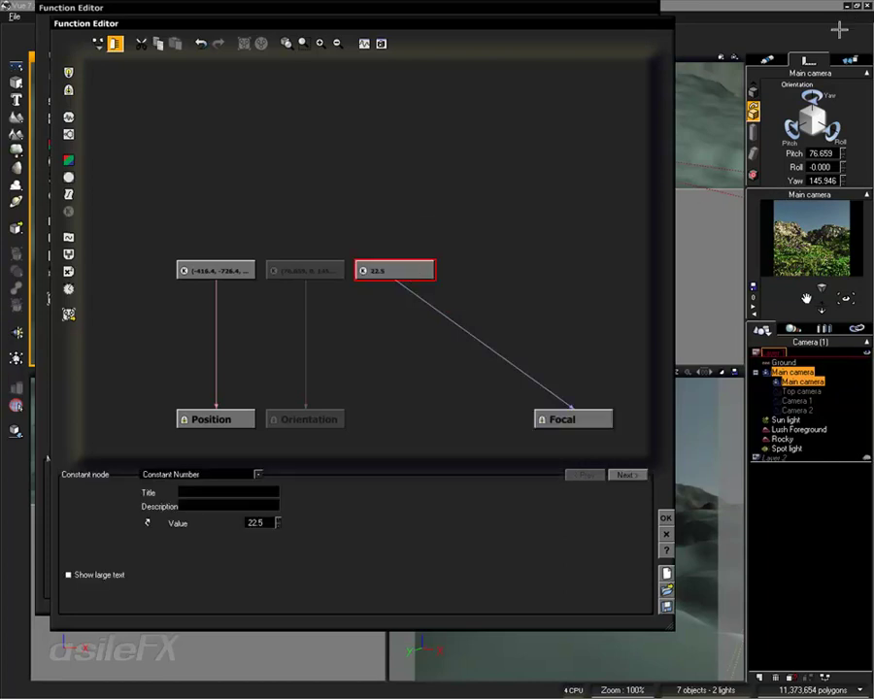
click(767, 60)
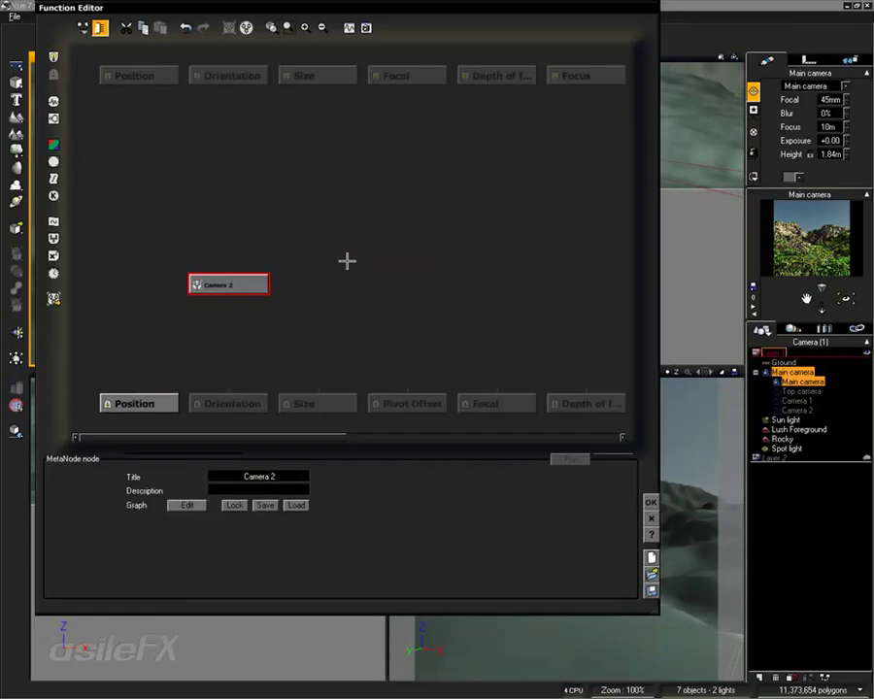
click(346, 260)
Save the edited MetaNode in Project Content with the file name and title Main Camera Projection, and remove it from the Main camera's graph.
click(234, 280)
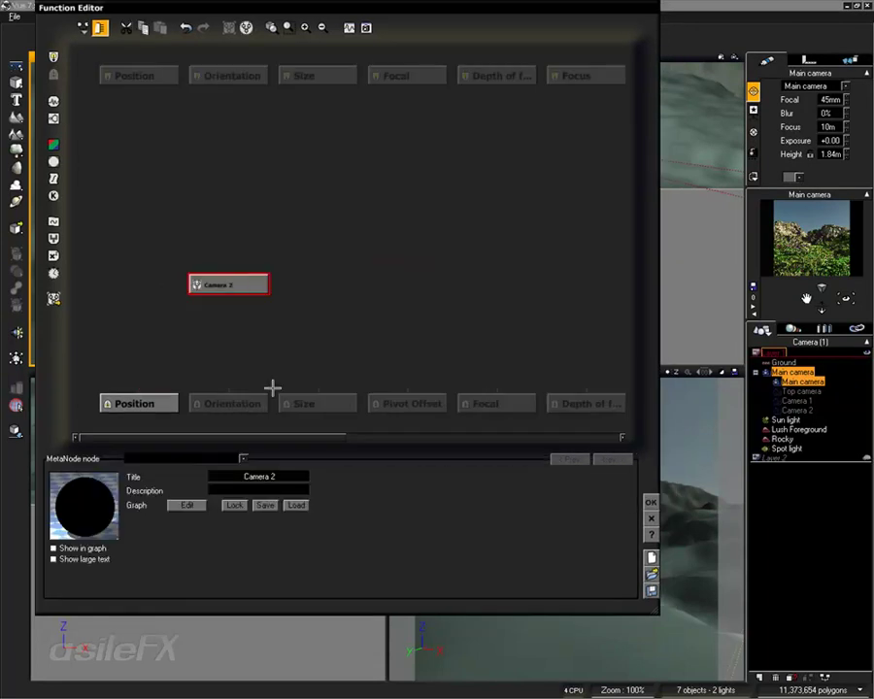
click(266, 505)
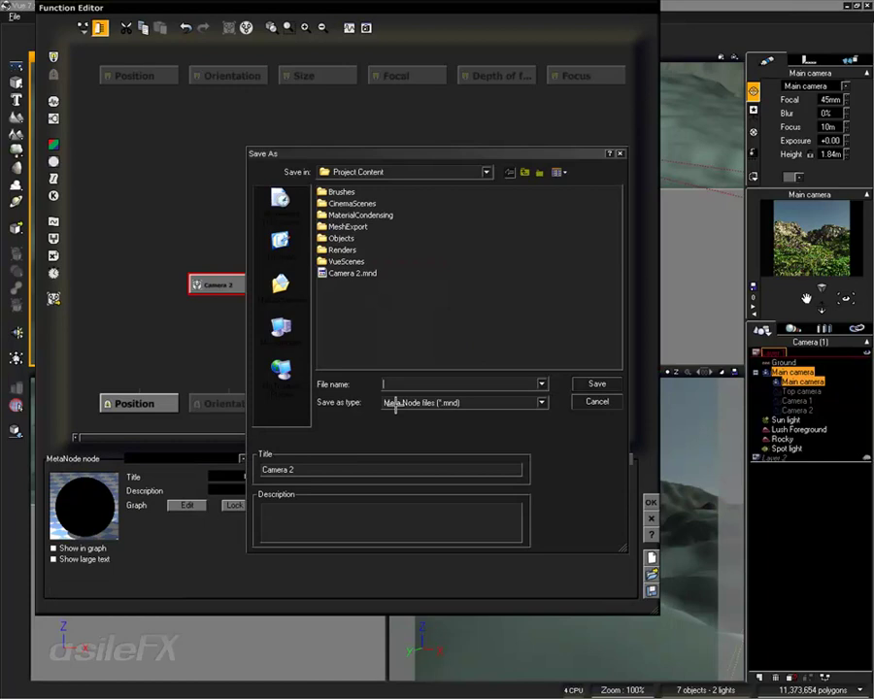
text(Main Camera Projection)
drag(474, 384, 351, 380)
key(ctrl+c)
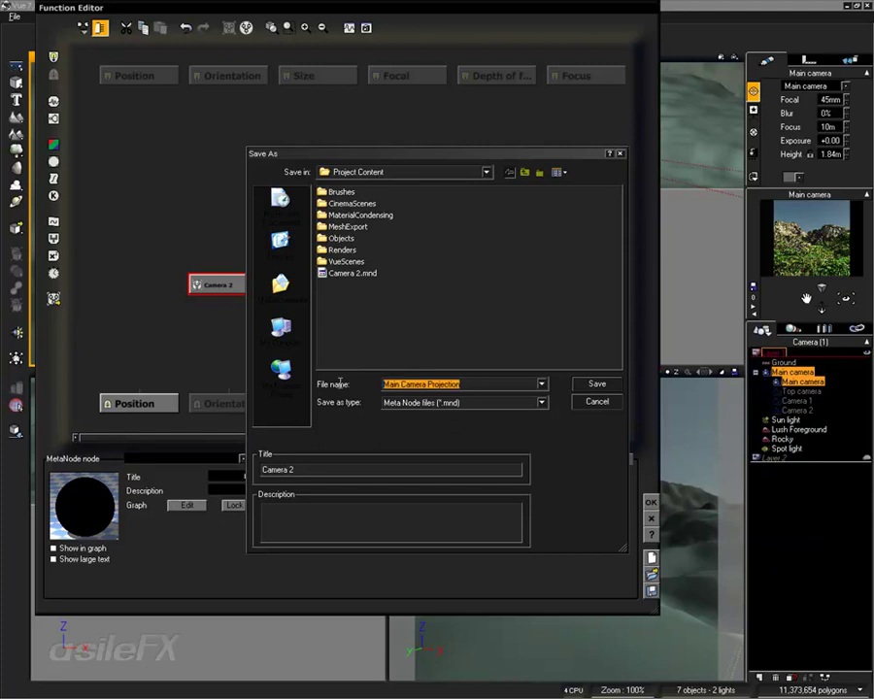
key(Tab)
key(ctrl+v)
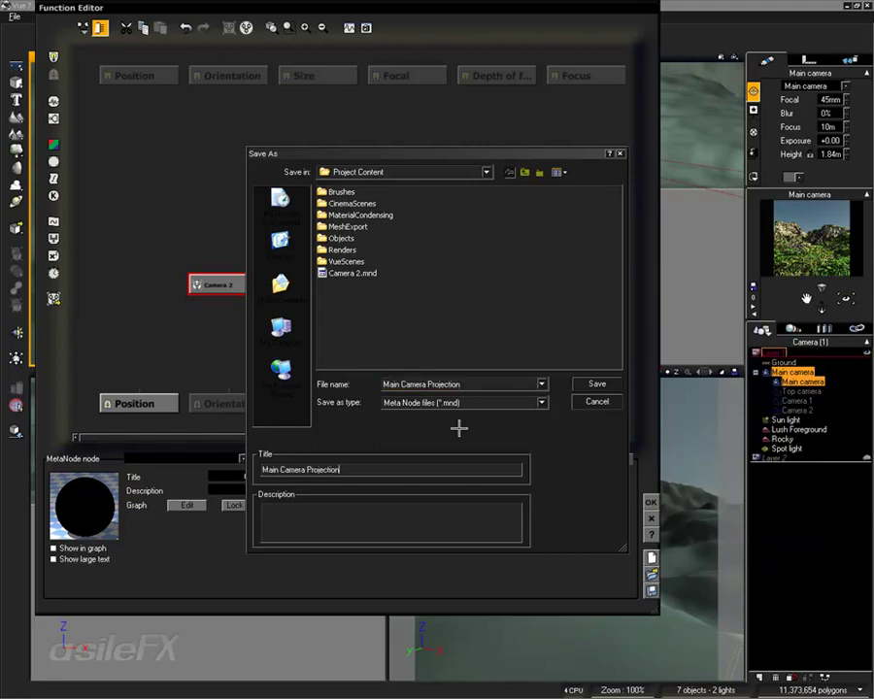
click(406, 530)
drag(391, 153, 506, 125)
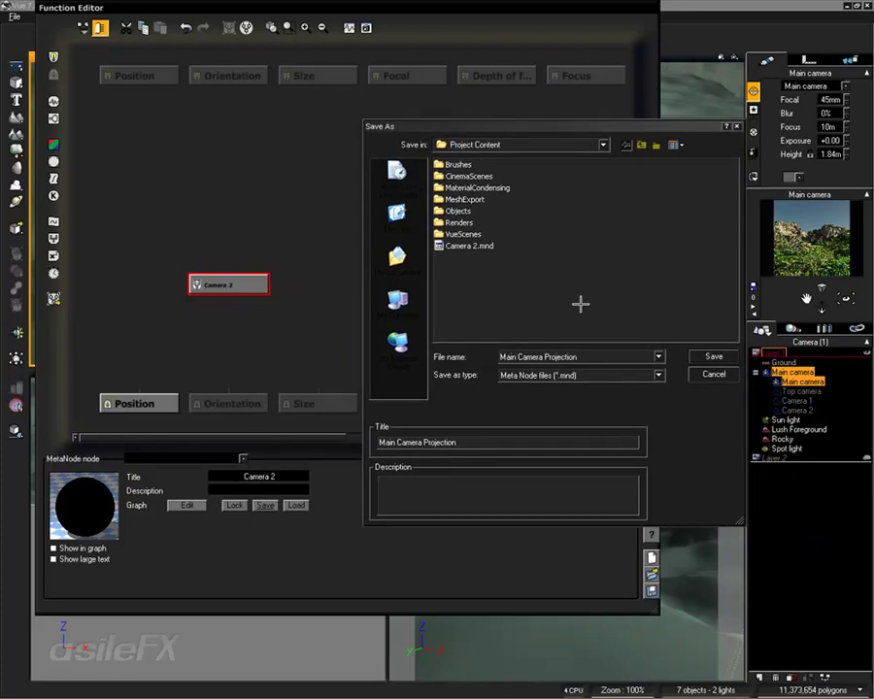
click(713, 358)
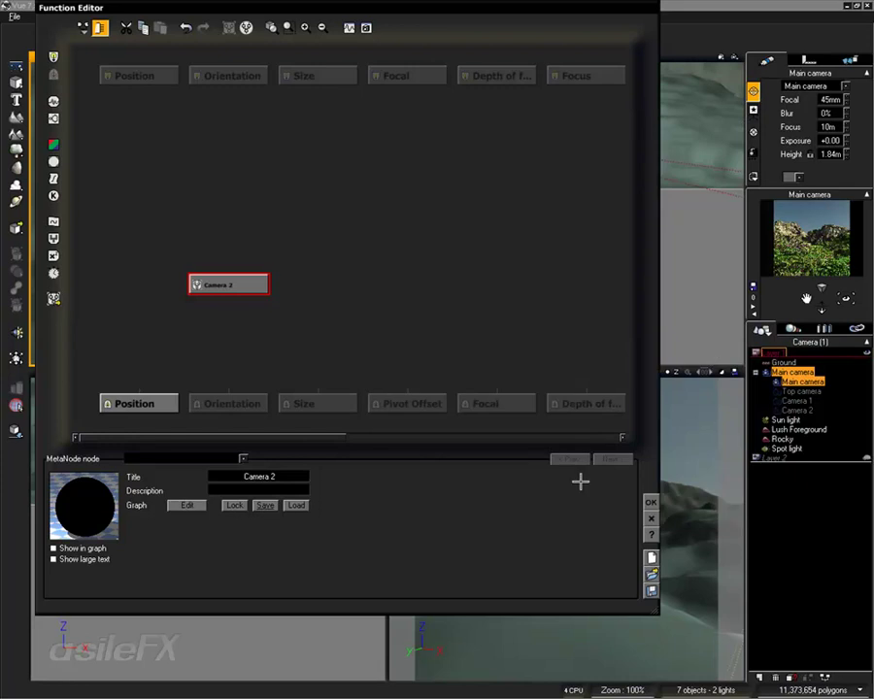
key(Delete)
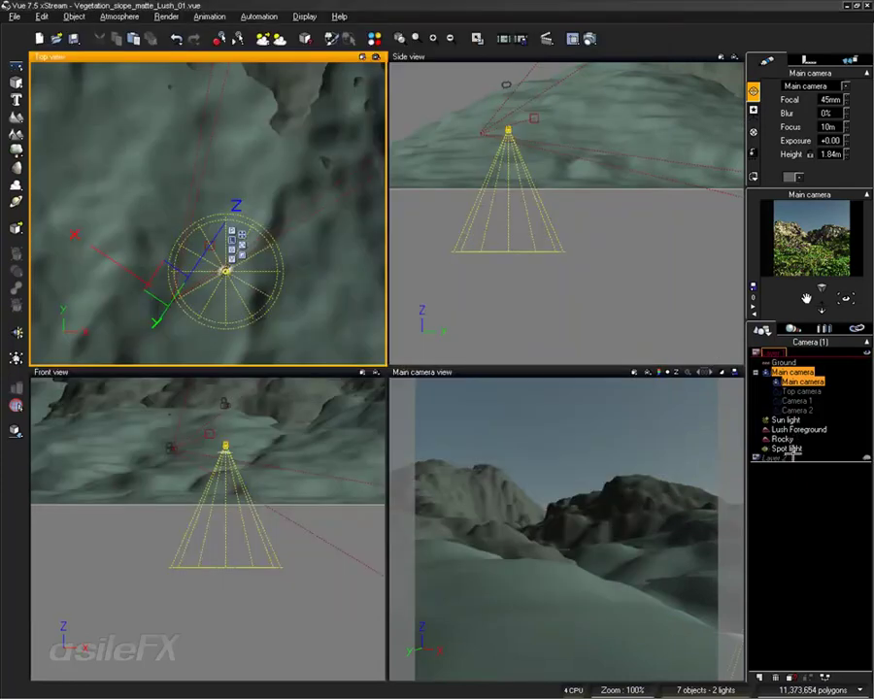
Open the spot light's object graph, load Main Camera Projection.mnd and place the node above the outputs.
click(785, 447)
click(825, 677)
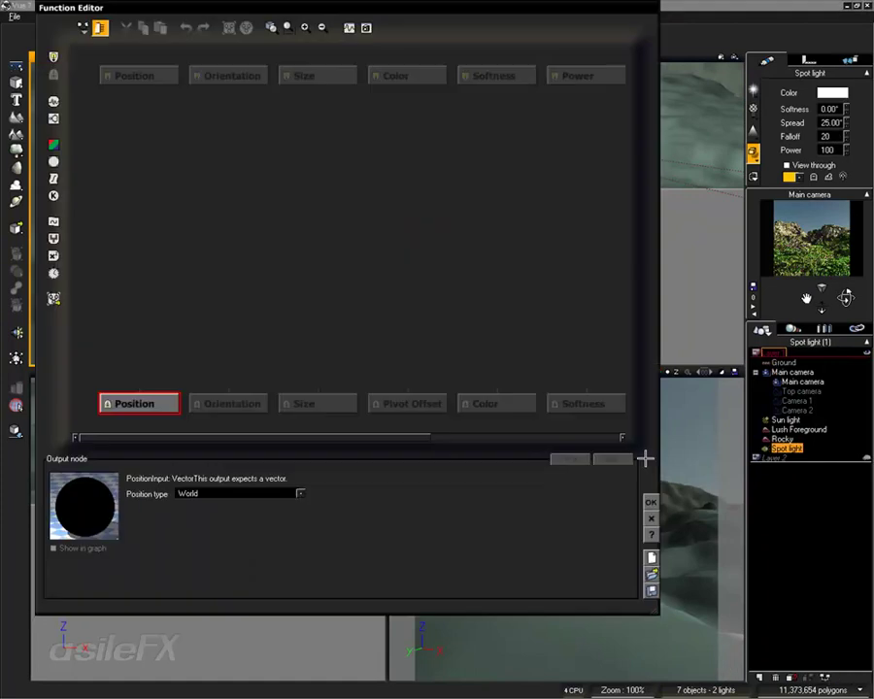
click(254, 225)
right_click(255, 225)
click(291, 370)
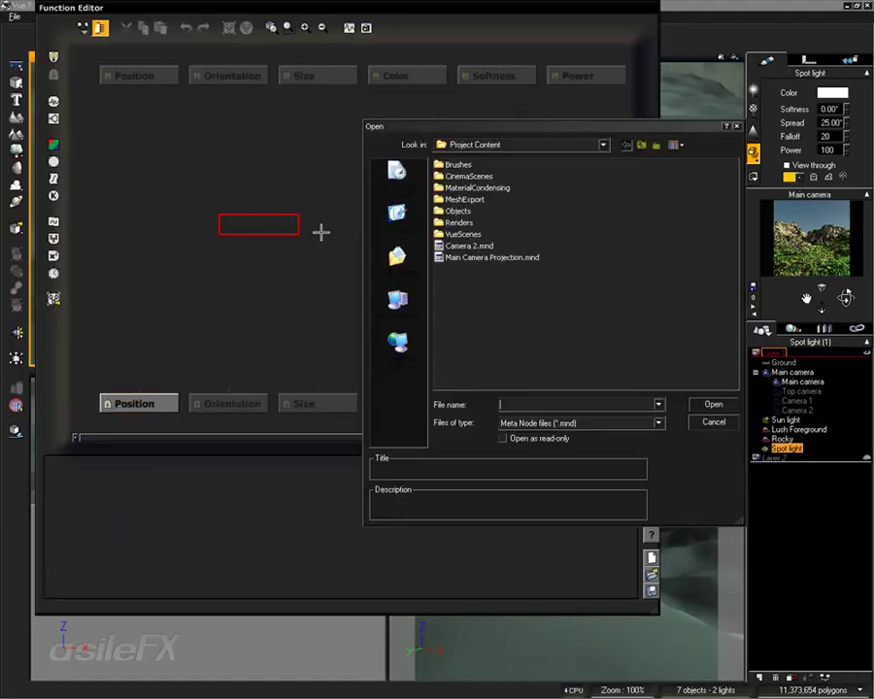
double_click(478, 255)
drag(243, 230, 216, 289)
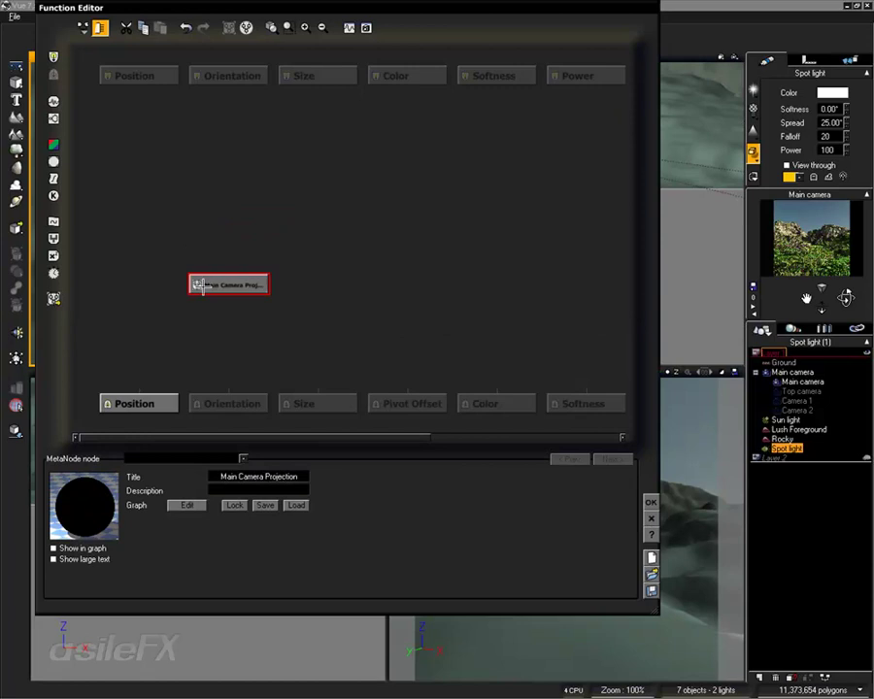
Connect the MetaNode's Position and Orientation outputs to the spot light's matching outputs and accept the graph.
drag(141, 388, 229, 285)
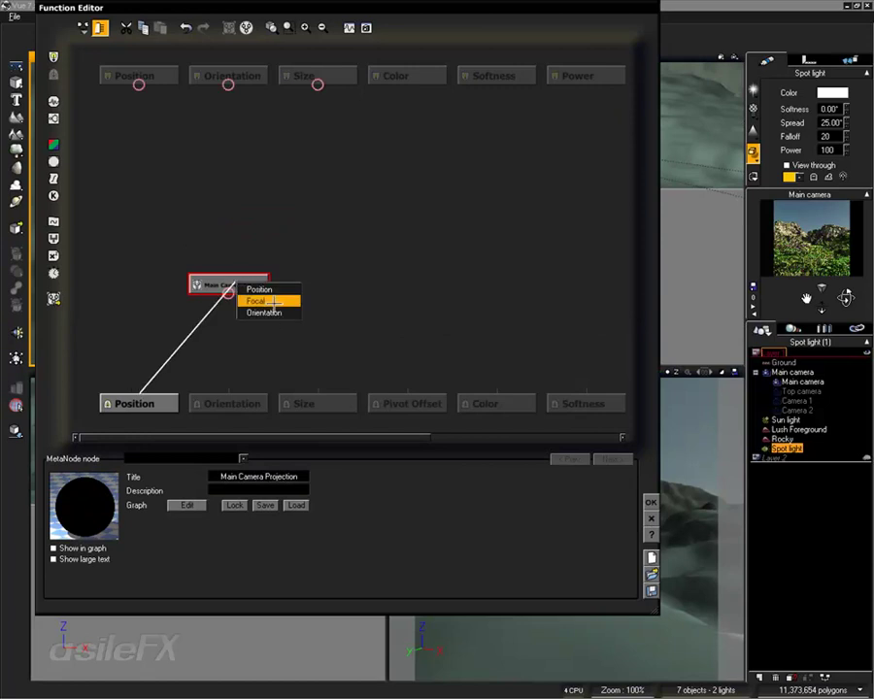
click(264, 288)
drag(231, 388, 231, 291)
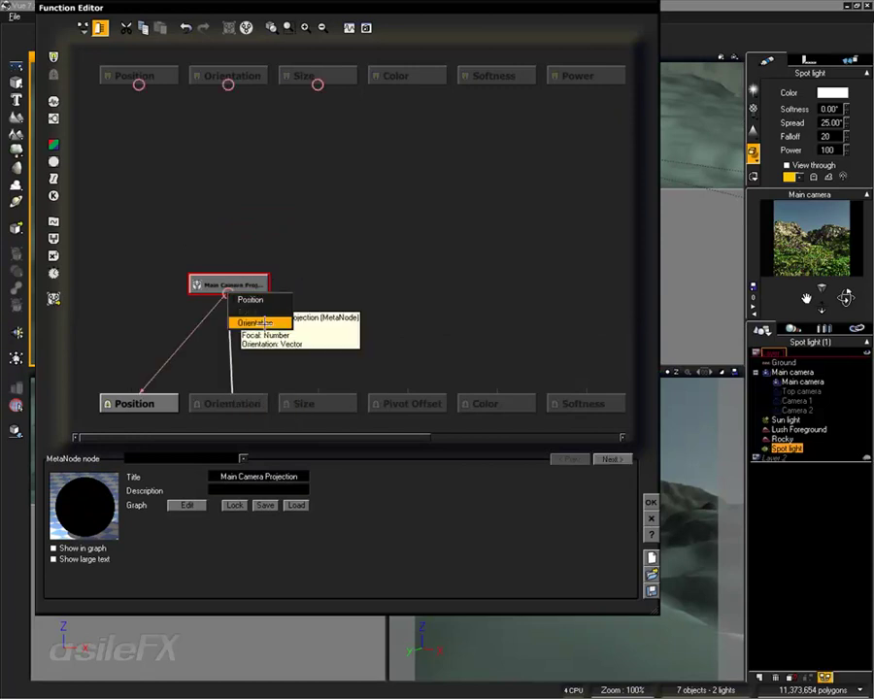
click(243, 314)
click(650, 502)
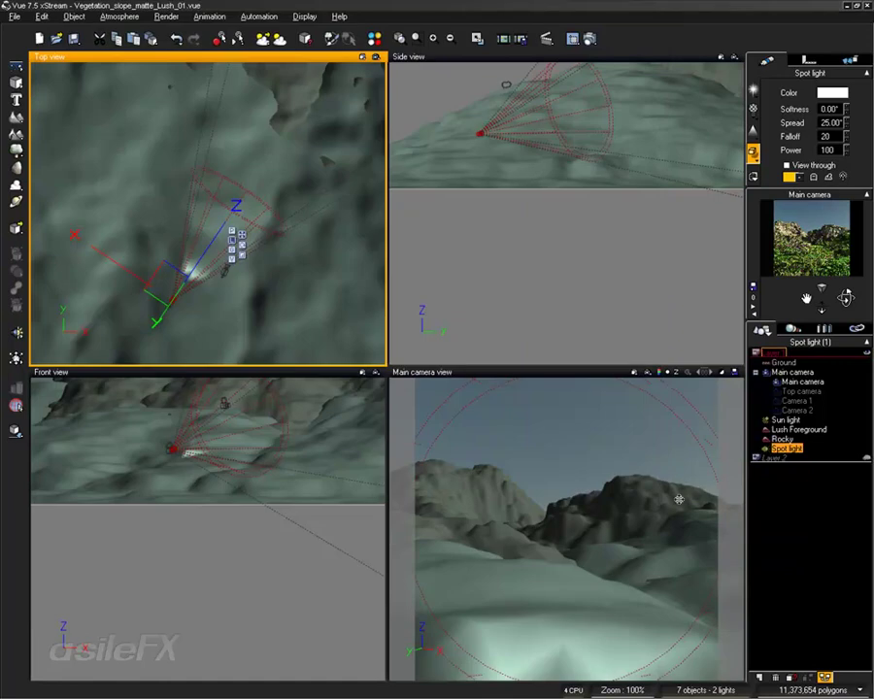
Set the spot light's falloff to 0.
scroll(223, 235, up, 3)
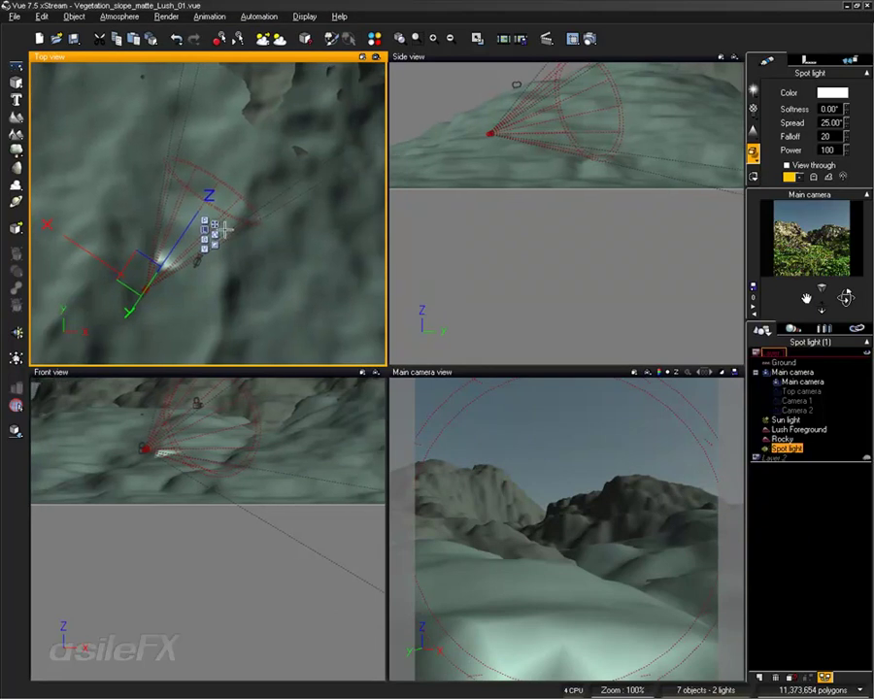
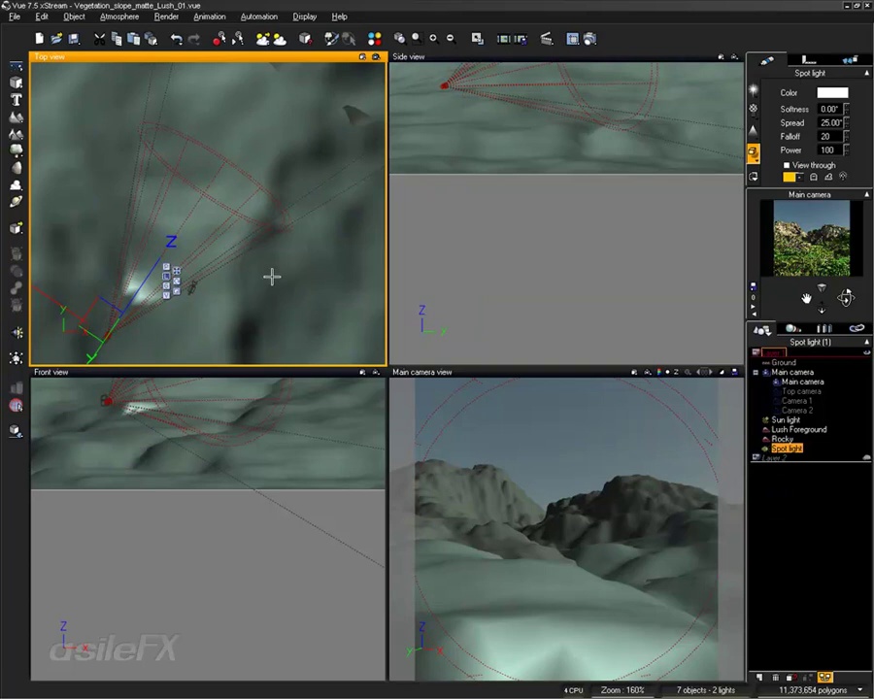
click(271, 467)
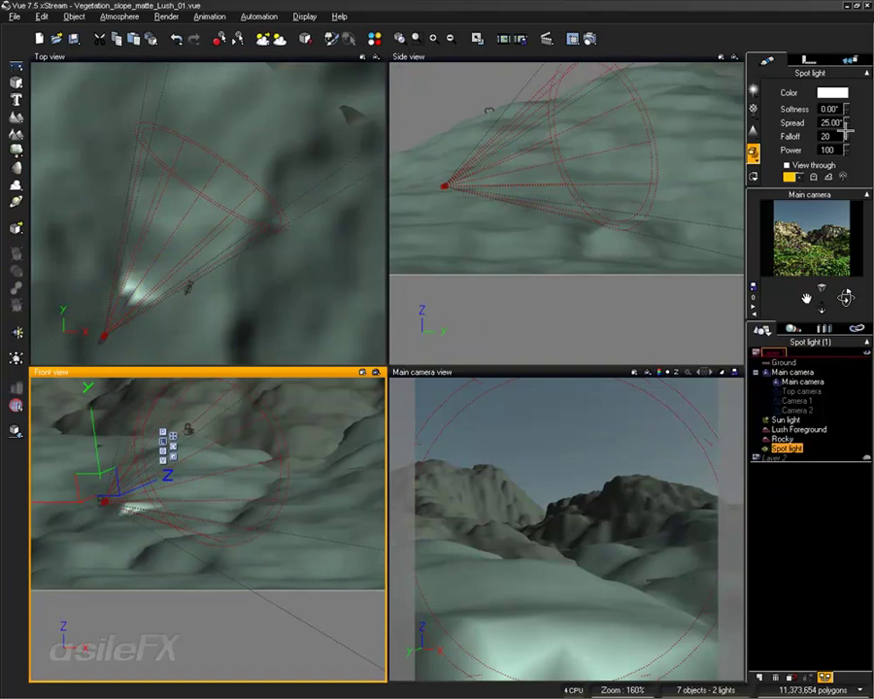
drag(837, 136, 821, 137)
text(0)
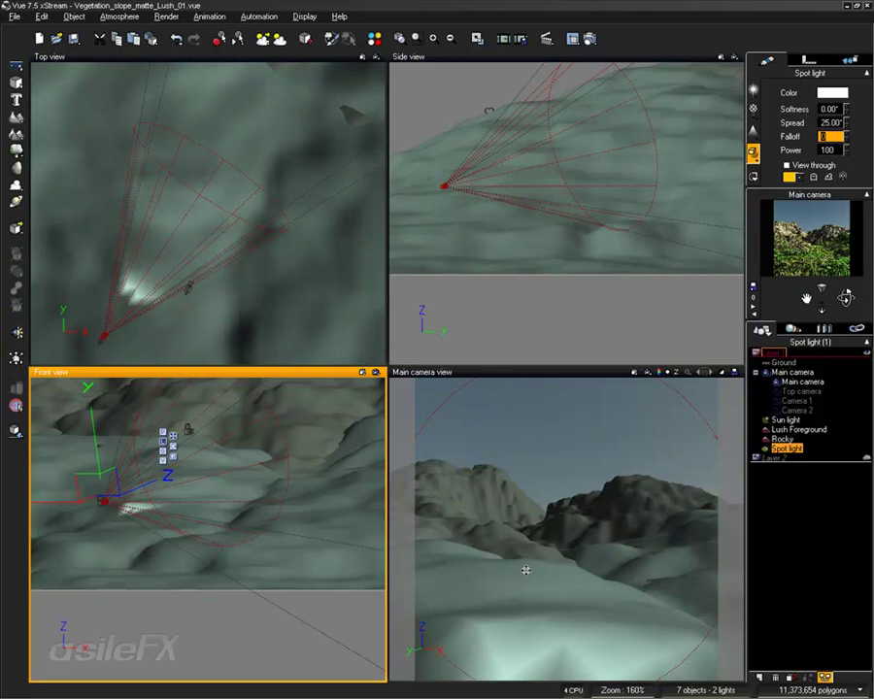
key(Return)
Widen the spot light's spread to 32.50° so that its cone covers the Main camera's frame.
click(831, 122)
text(40)
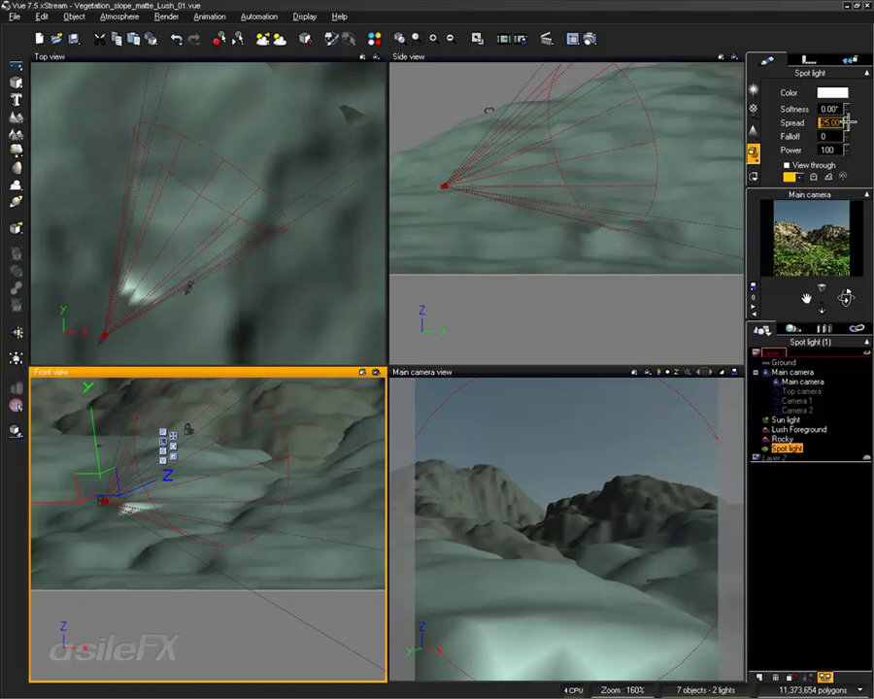
key(Return)
key(Down)
key(Down)
key(Down)
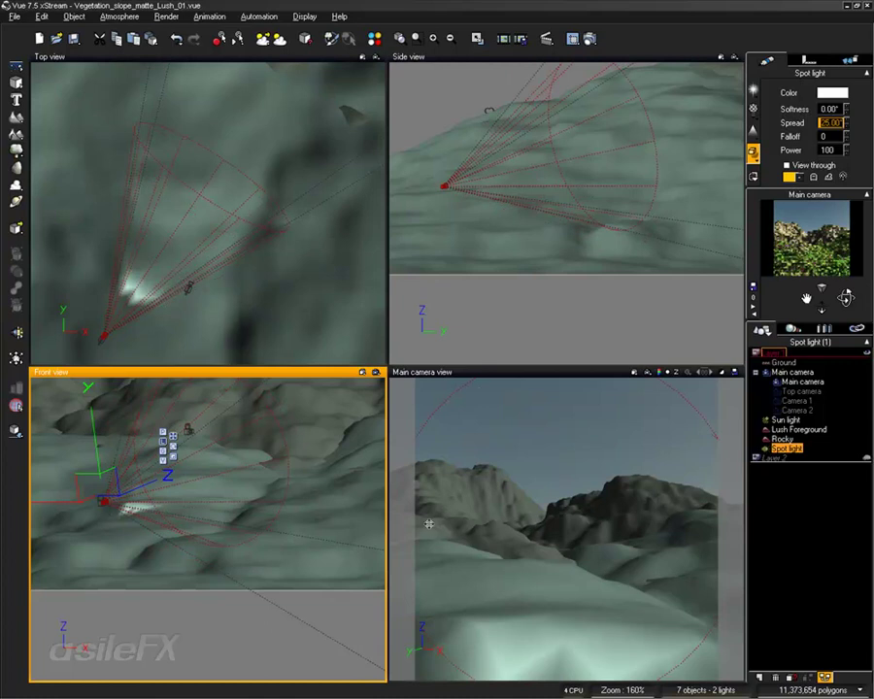
key(Up)
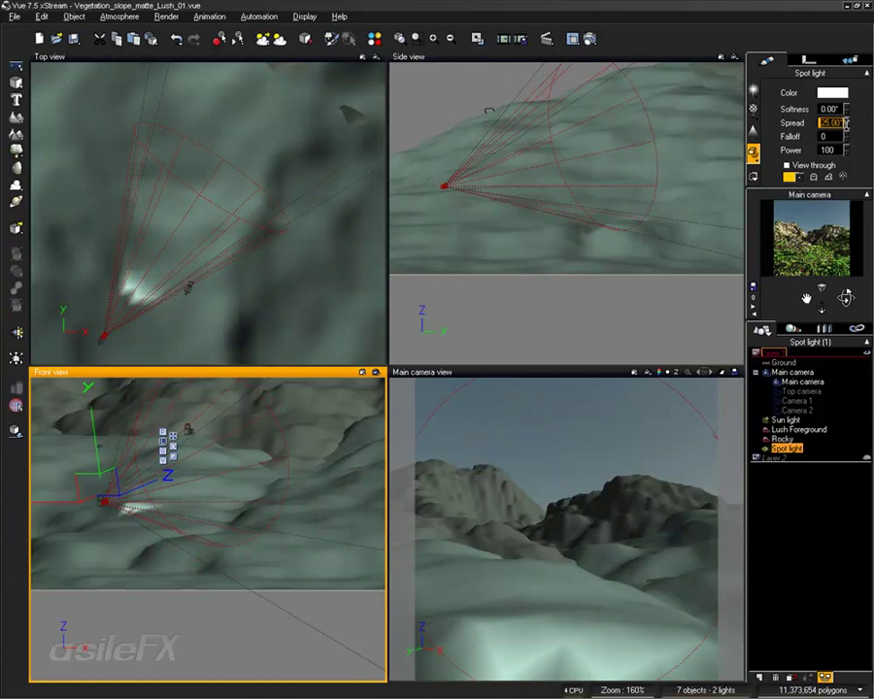
key(Up)
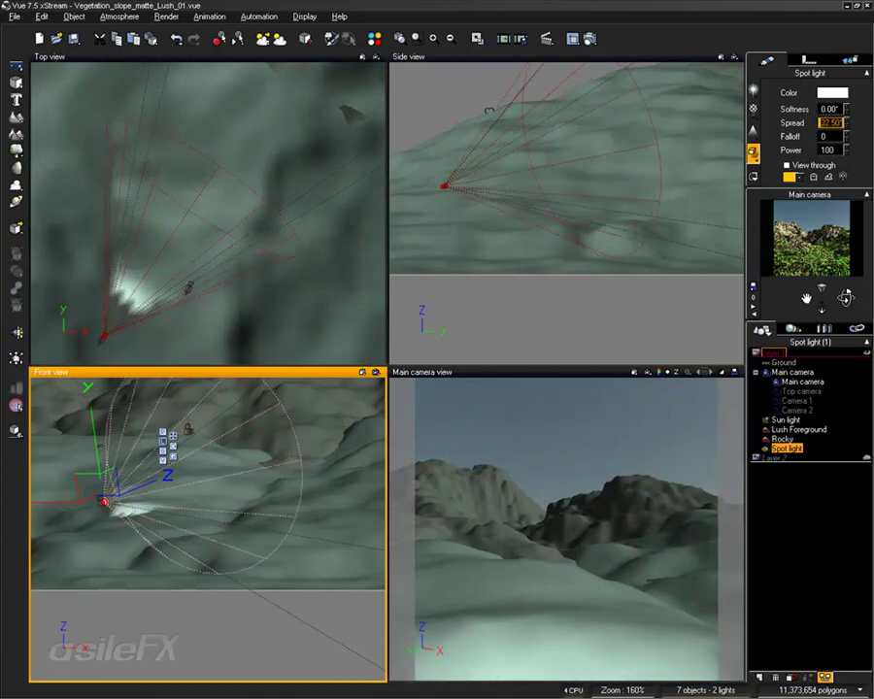
Set the spot light's power to 1000 and inspect the terrain it lights from above.
click(837, 150)
text(1000)
key(Return)
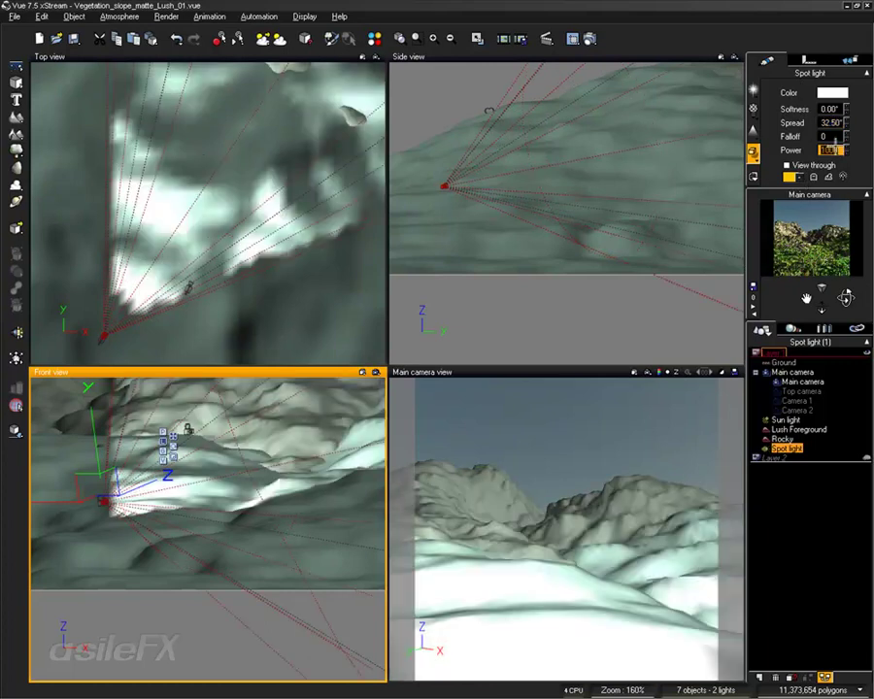
click(299, 140)
right_drag(259, 240, 261, 233)
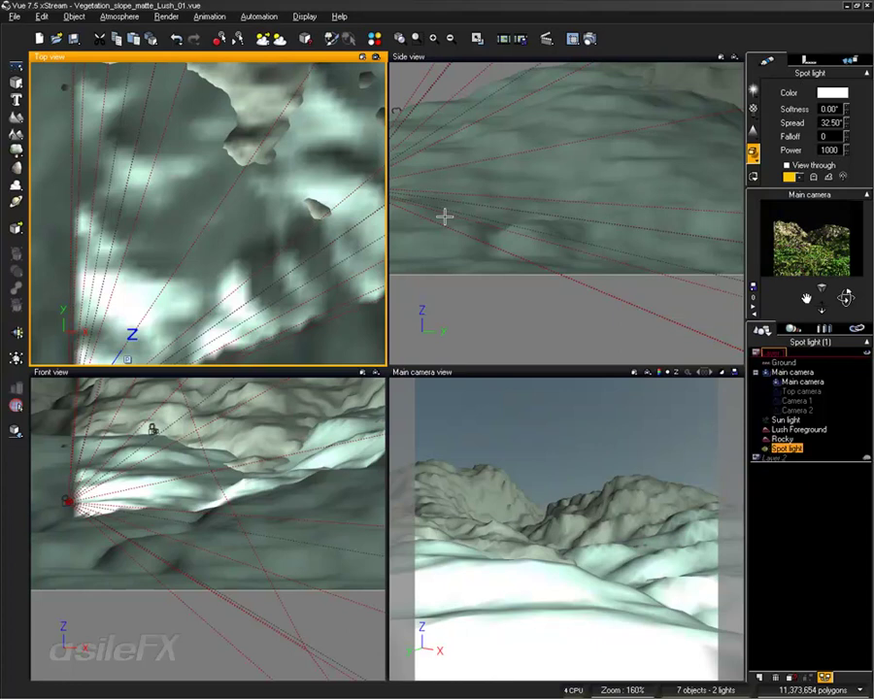
scroll(275, 277, down, 5)
right_drag(270, 272, 222, 239)
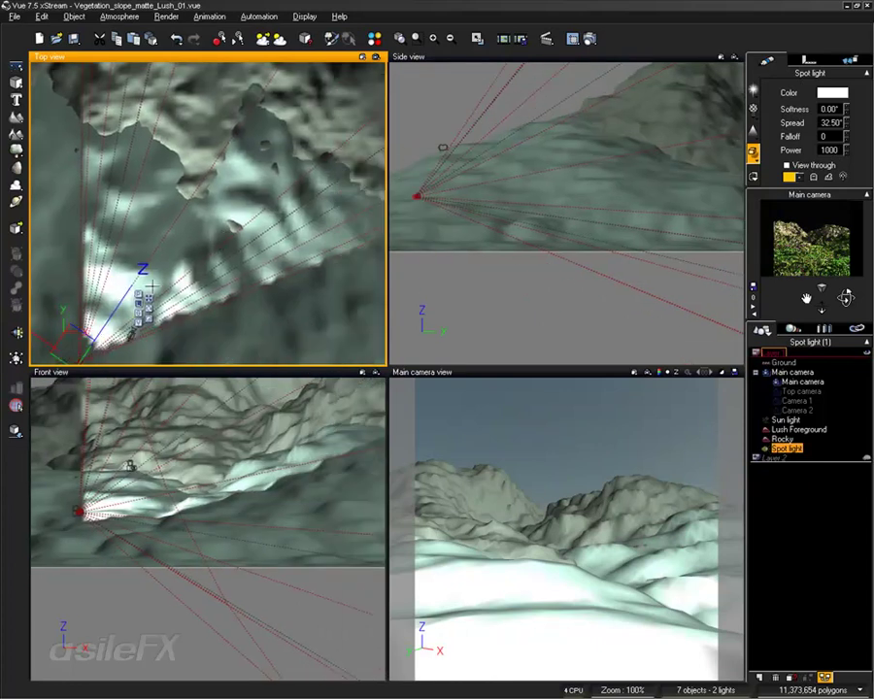
Set the spot light's power to 5000.
double_click(832, 150)
text(5000)
key(Return)
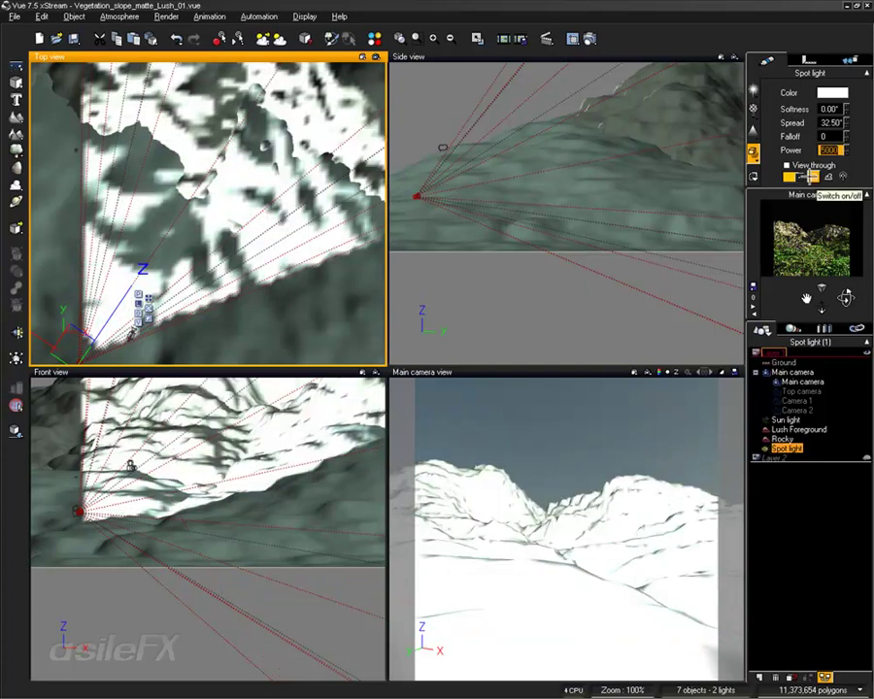
Examine the spot light's cone edges and lit terrain around the light source in an enlarged top view.
double_click(311, 55)
right_drag(463, 257, 461, 372)
scroll(461, 372, up, 3)
right_drag(443, 423, 479, 308)
scroll(487, 419, up, 3)
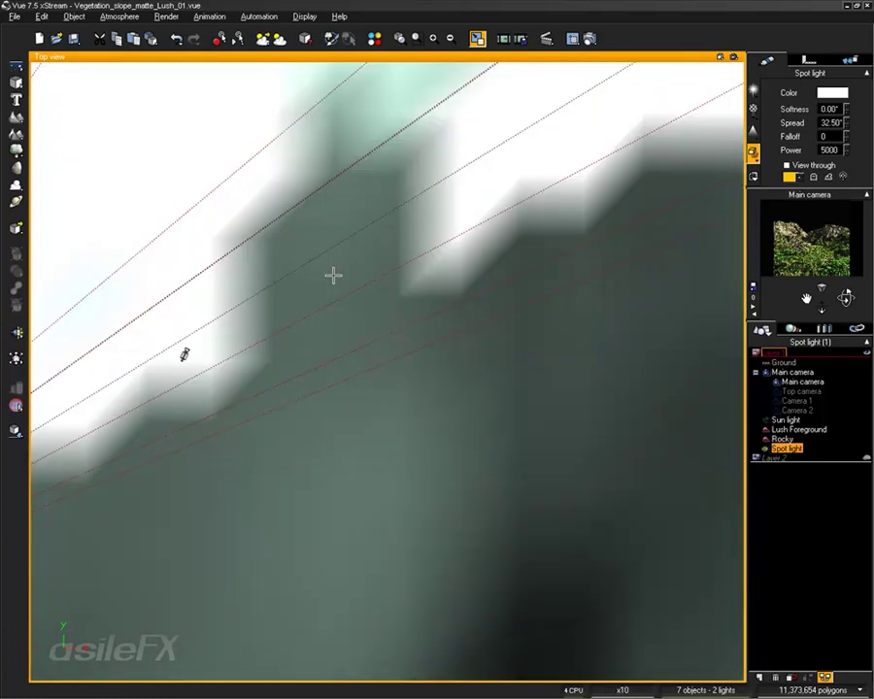
scroll(572, 522, up, 3)
scroll(573, 517, down, 2)
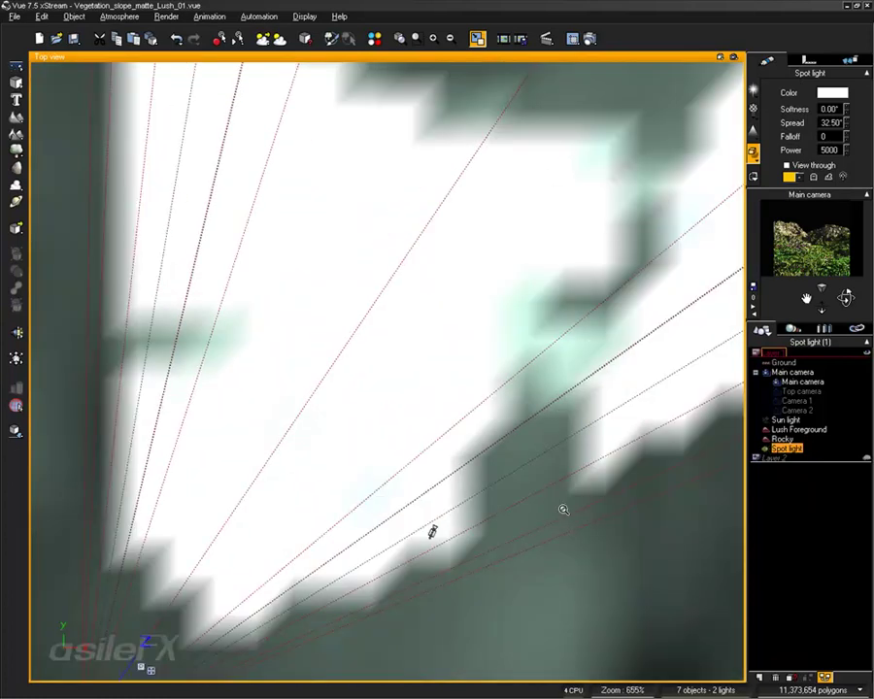
scroll(562, 505, down, 4)
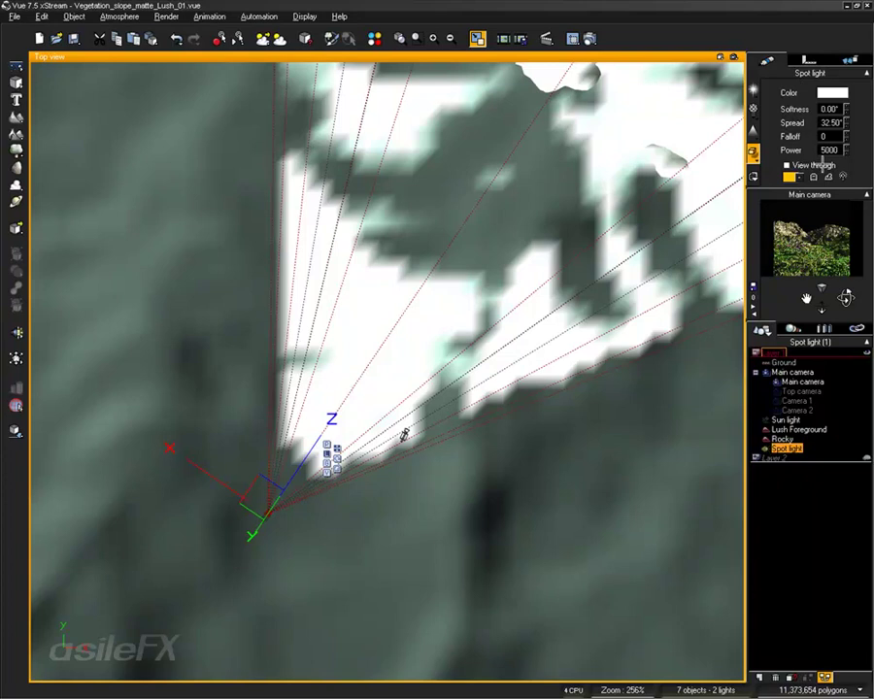
Change the spot light's color to saturated blue with red 2, green 0 and blue 220.
right_click(825, 93)
click(808, 100)
mouse_move(701, 387)
mouse_down()
mouse_move(704, 454)
mouse_move(683, 370)
mouse_move(642, 396)
mouse_move(649, 353)
mouse_up()
click(699, 454)
drag(699, 454, 698, 444)
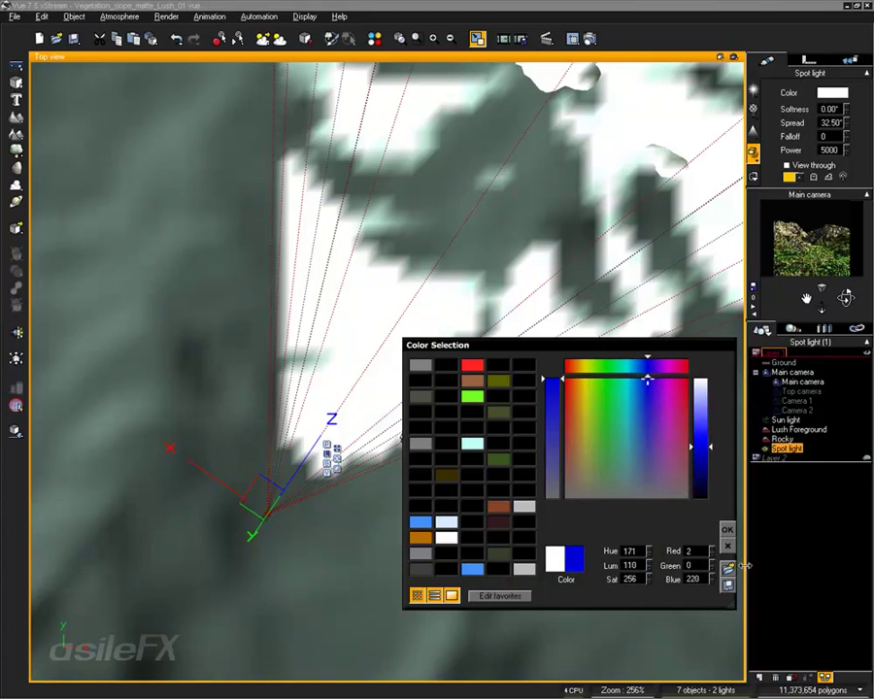
click(727, 529)
right_drag(569, 521, 455, 622)
scroll(475, 463, down, 1)
right_drag(529, 388, 568, 371)
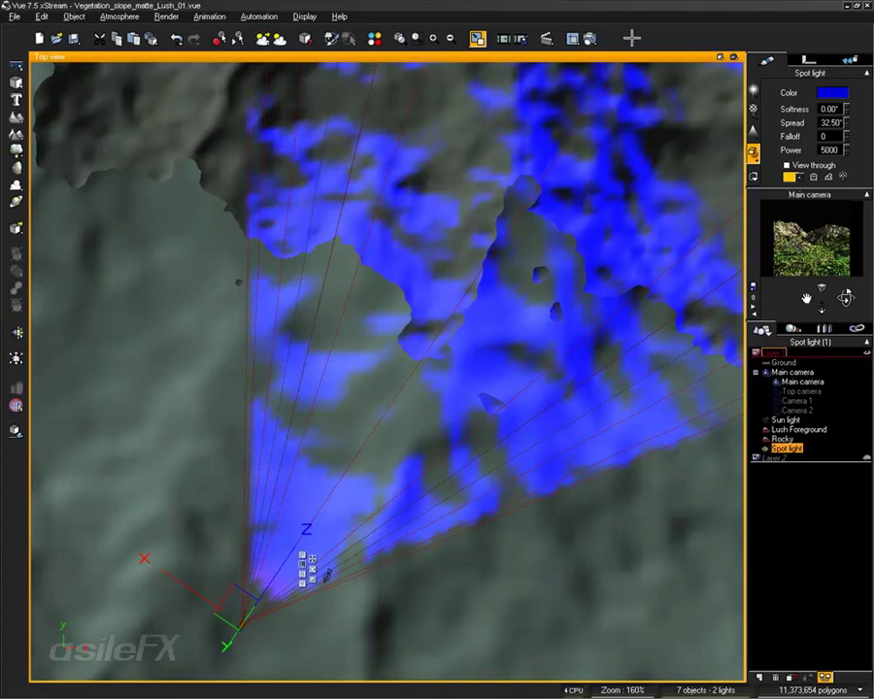
Enlarge the Main camera view, run a quick render in it and clear the object selection.
click(477, 39)
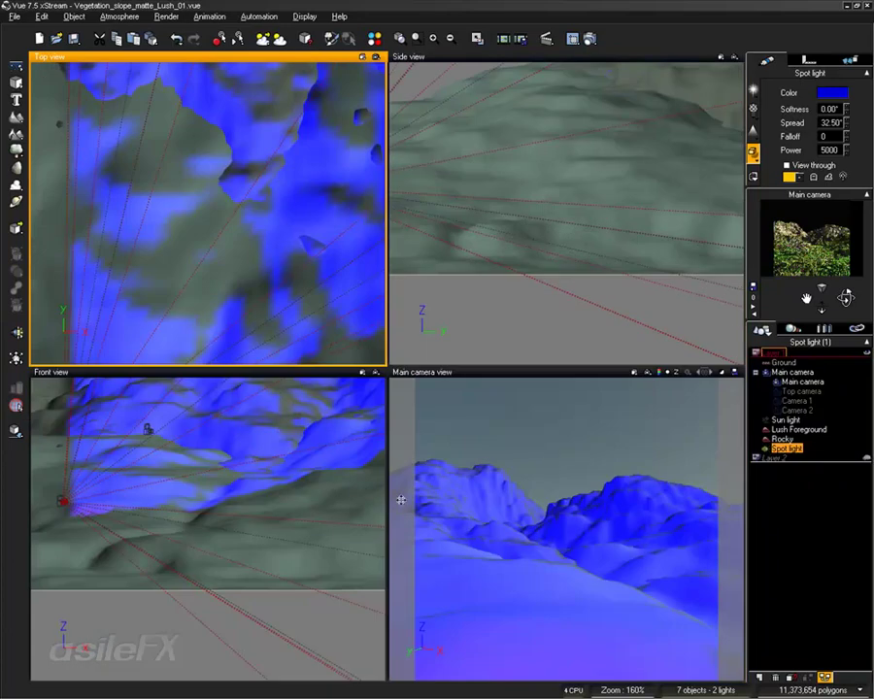
double_click(584, 374)
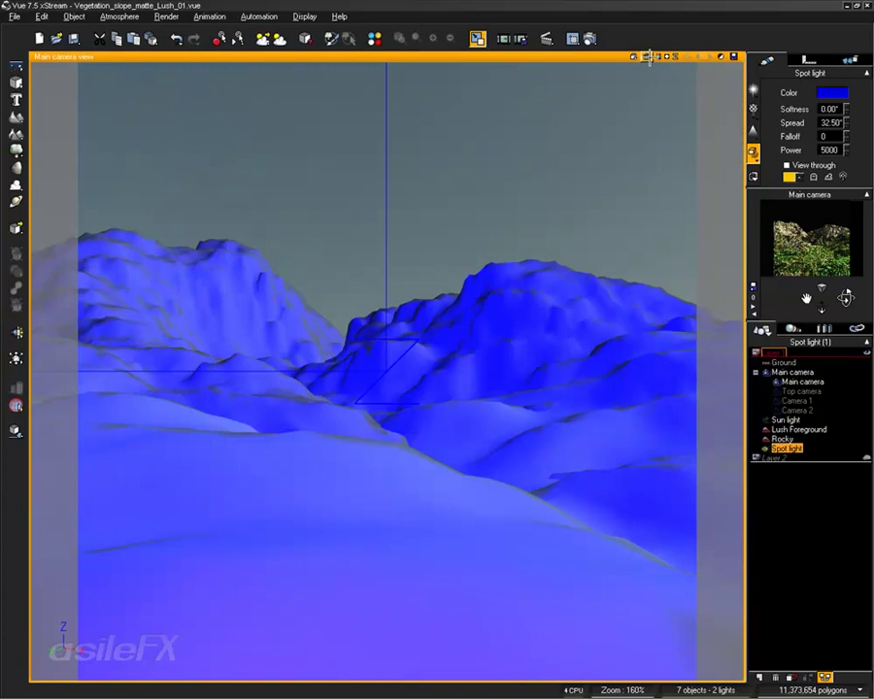
click(647, 56)
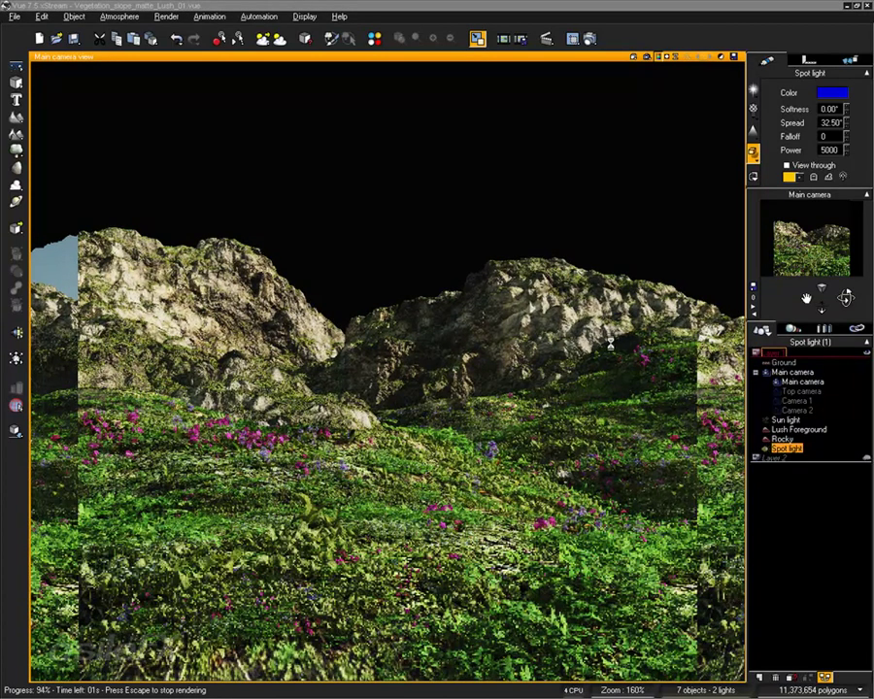
click(781, 501)
Turn off Ignore lighting for the Lush Terrain layer in the Lush Foreground terrain's material and accept it.
click(788, 429)
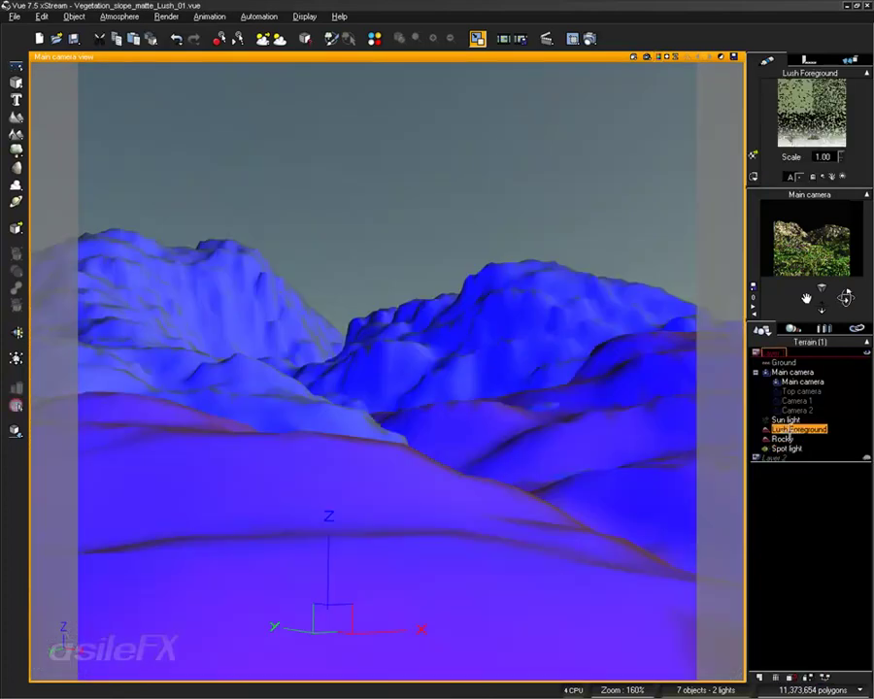
double_click(806, 104)
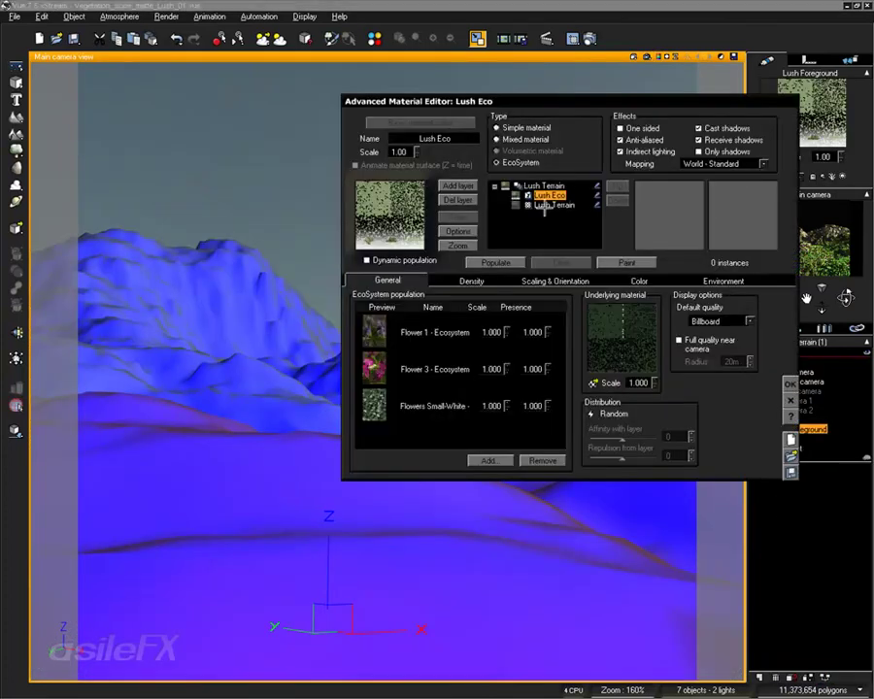
click(540, 206)
click(734, 280)
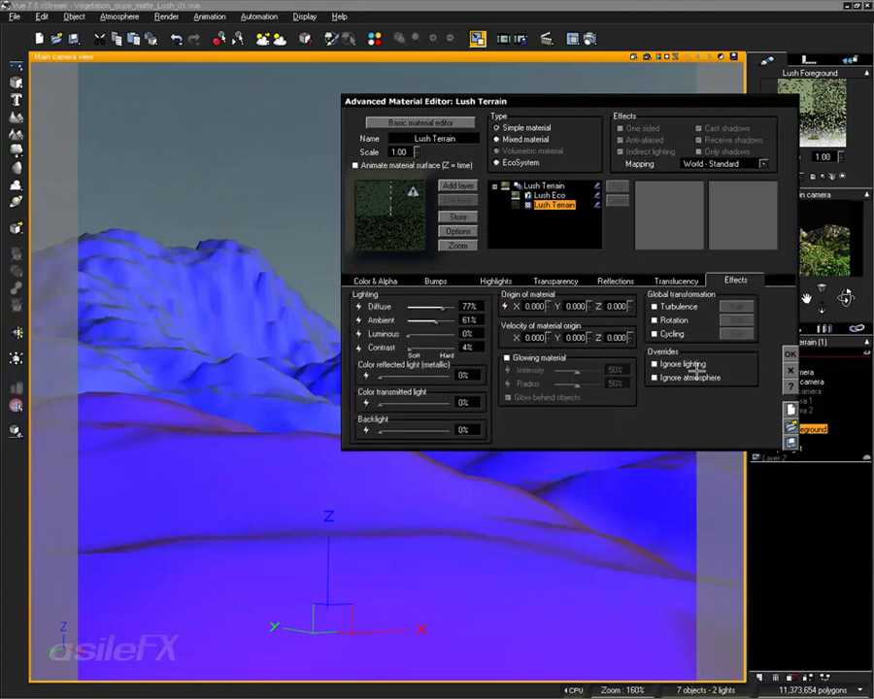
click(789, 354)
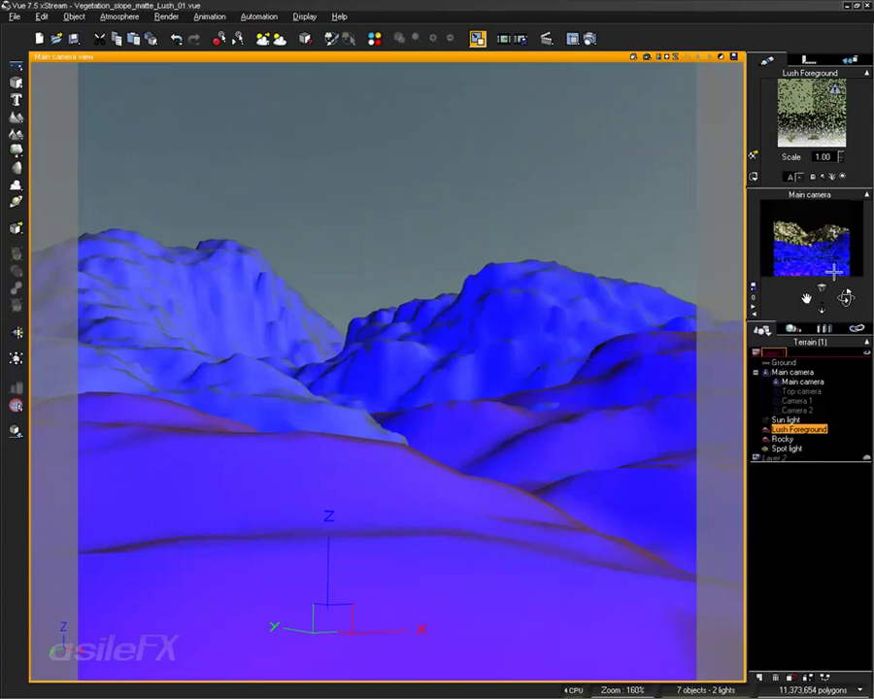
Turn off Ignore lighting in the Rocky terrain's material, accept it and quick-render the Main camera view.
click(780, 438)
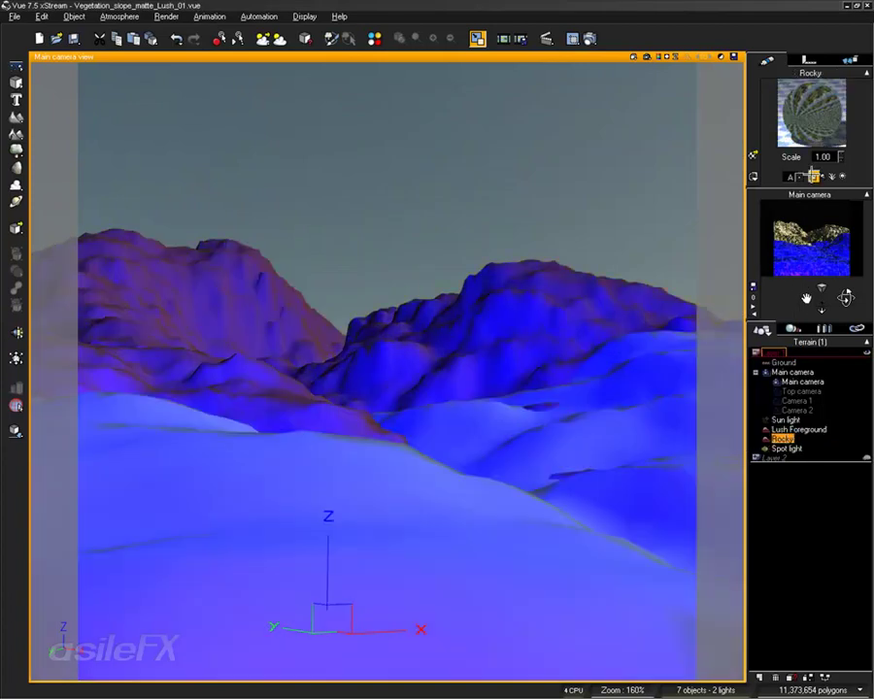
double_click(798, 126)
click(690, 365)
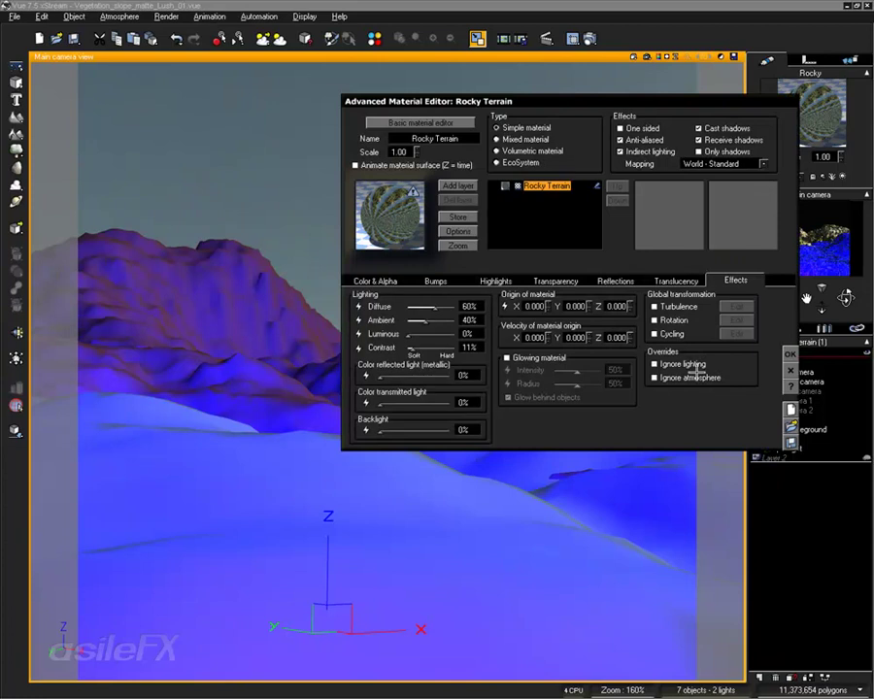
click(790, 354)
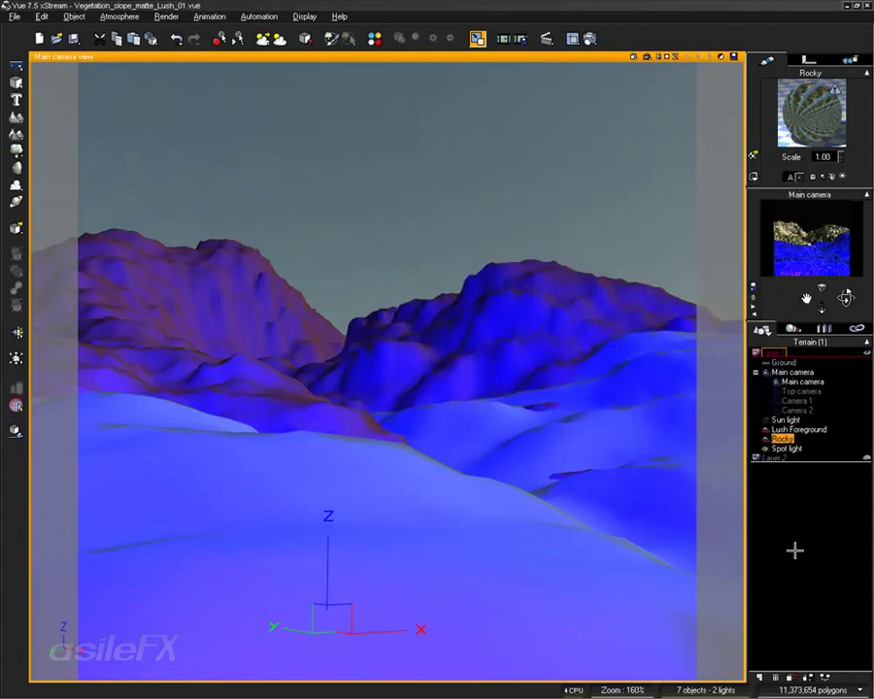
click(646, 57)
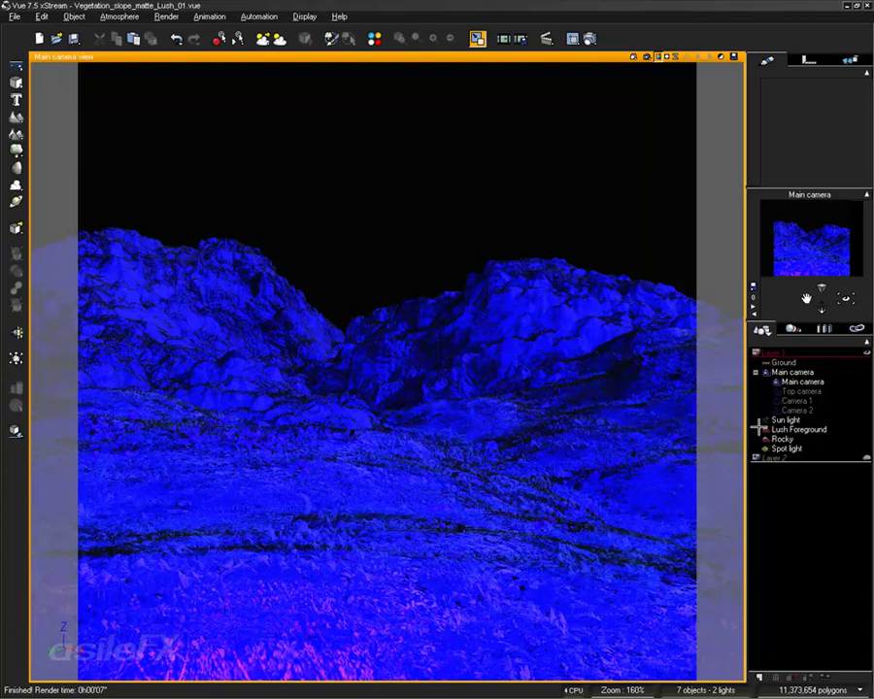
click(798, 429)
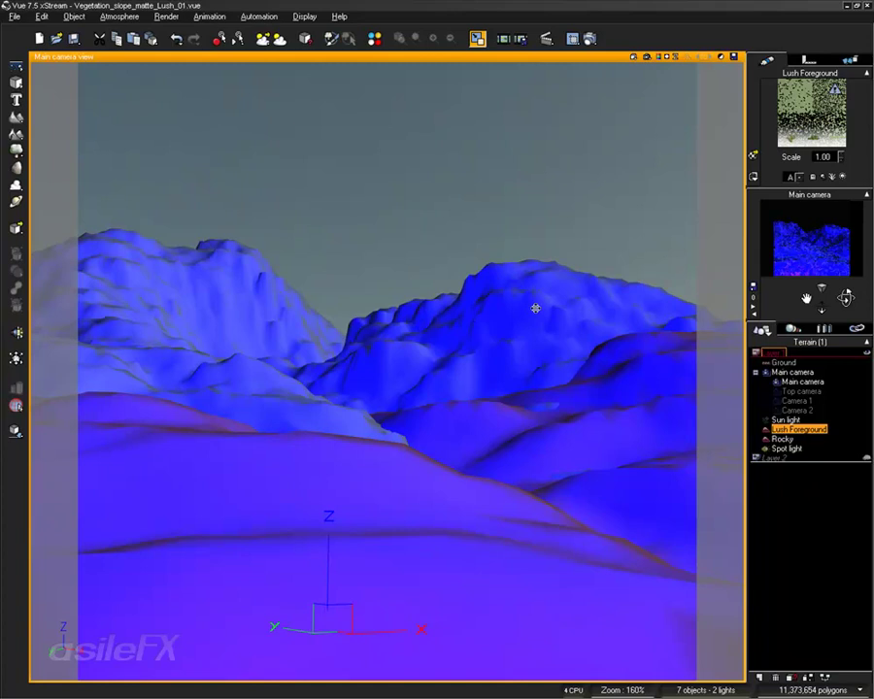
click(803, 526)
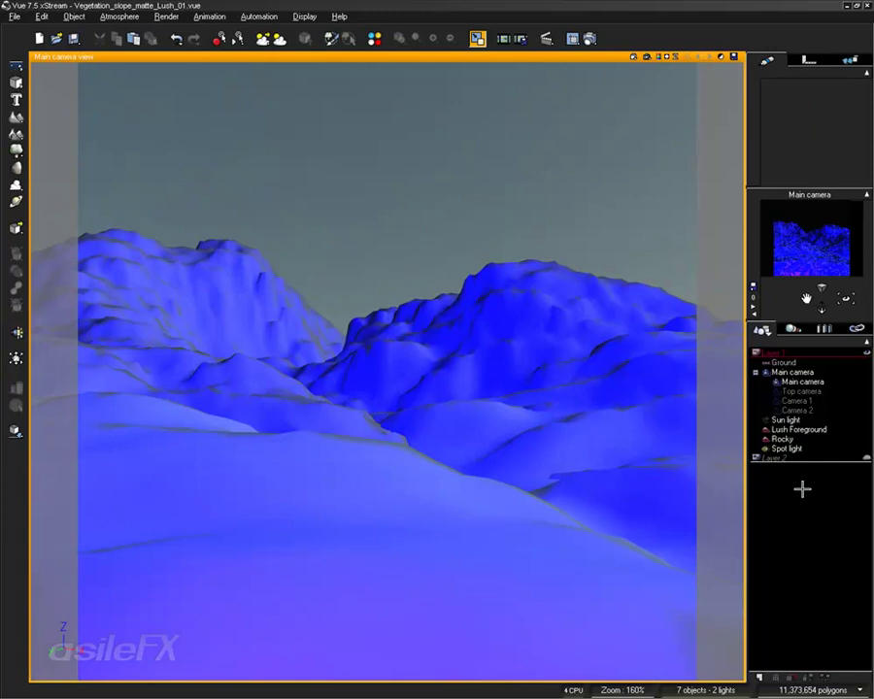
click(799, 429)
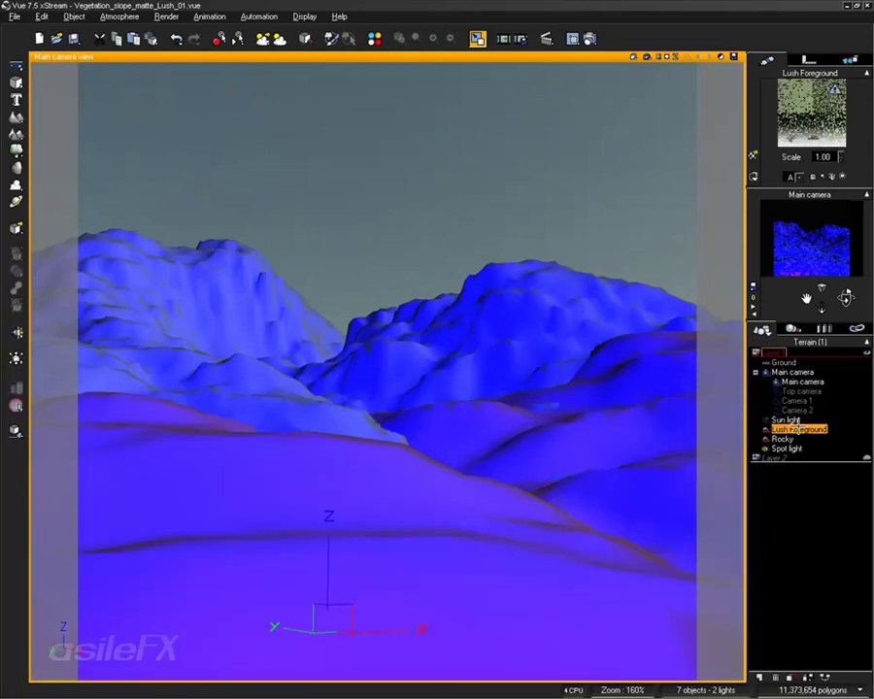
click(797, 494)
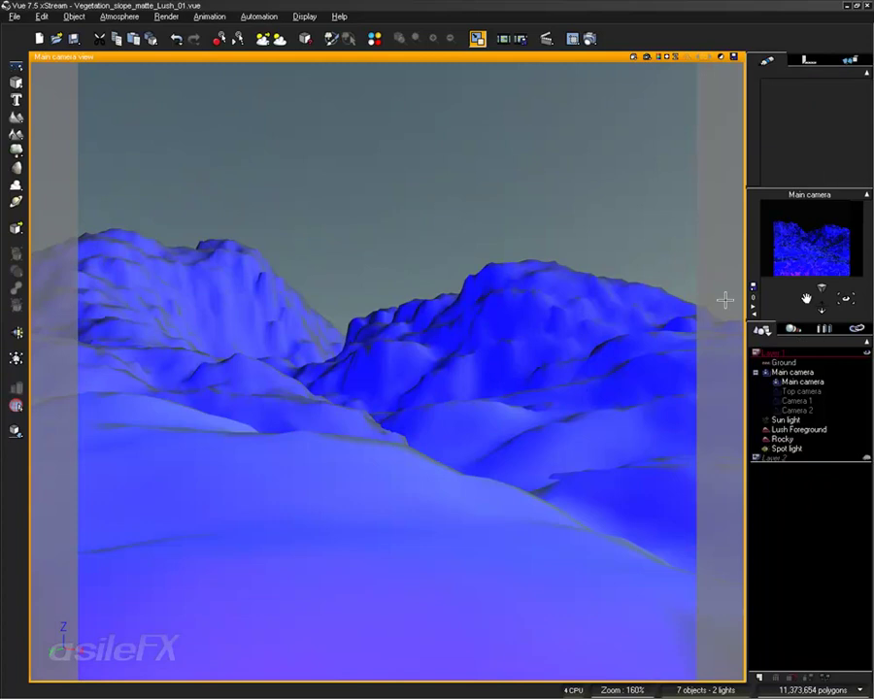
Return to the four-view layout and select the Lush Foreground terrain.
double_click(606, 59)
right_drag(249, 203, 230, 193)
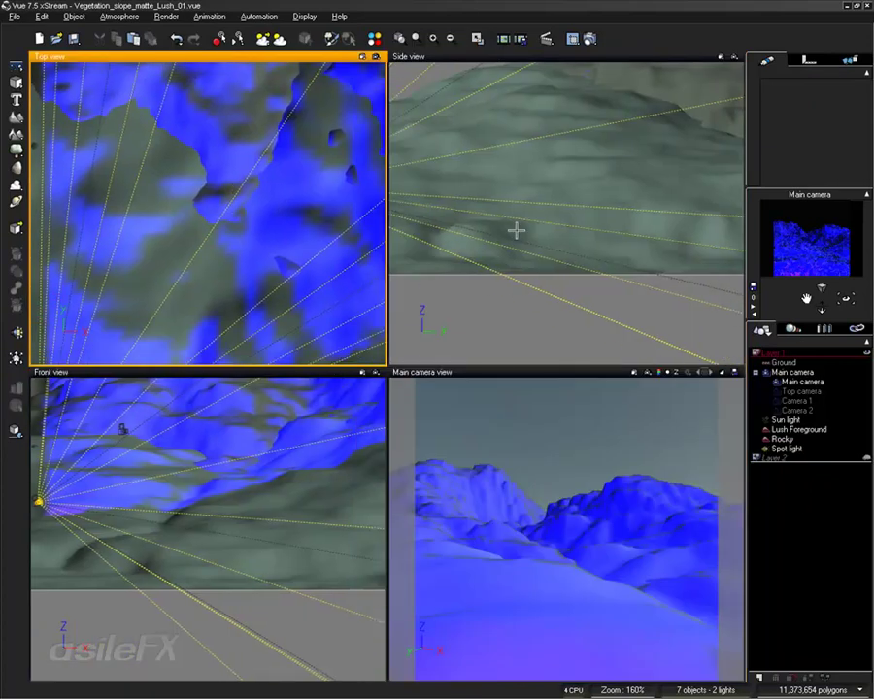
right_drag(250, 274, 259, 296)
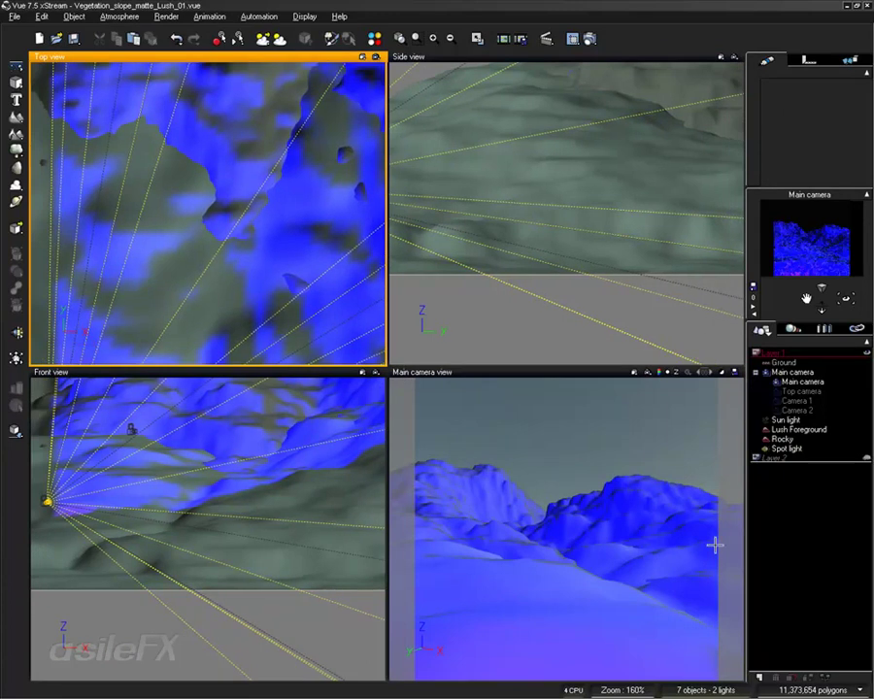
click(796, 429)
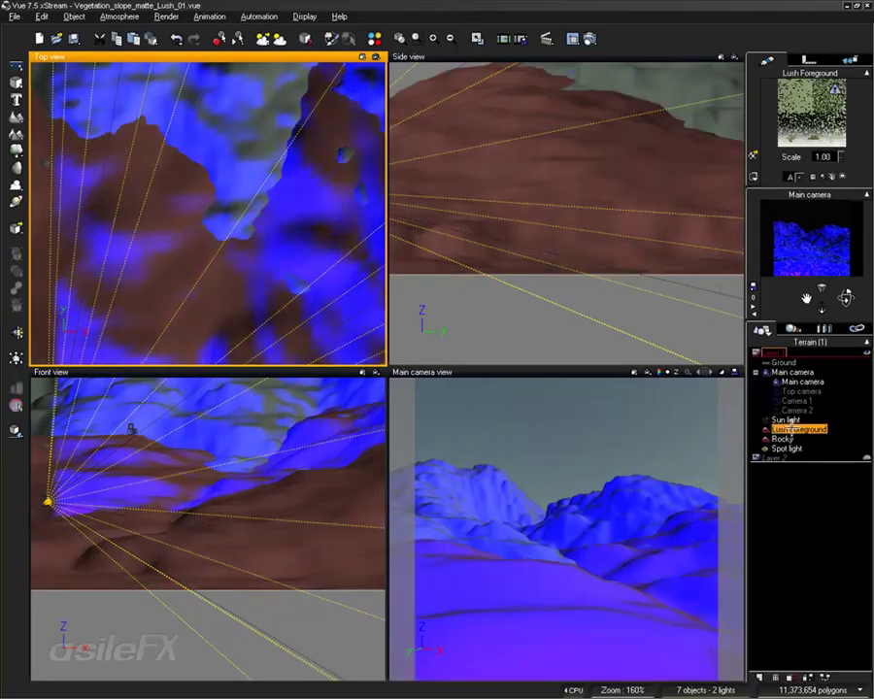
Clear the object selection and switch the active camera from the Main camera to Camera 2.
right_click(796, 119)
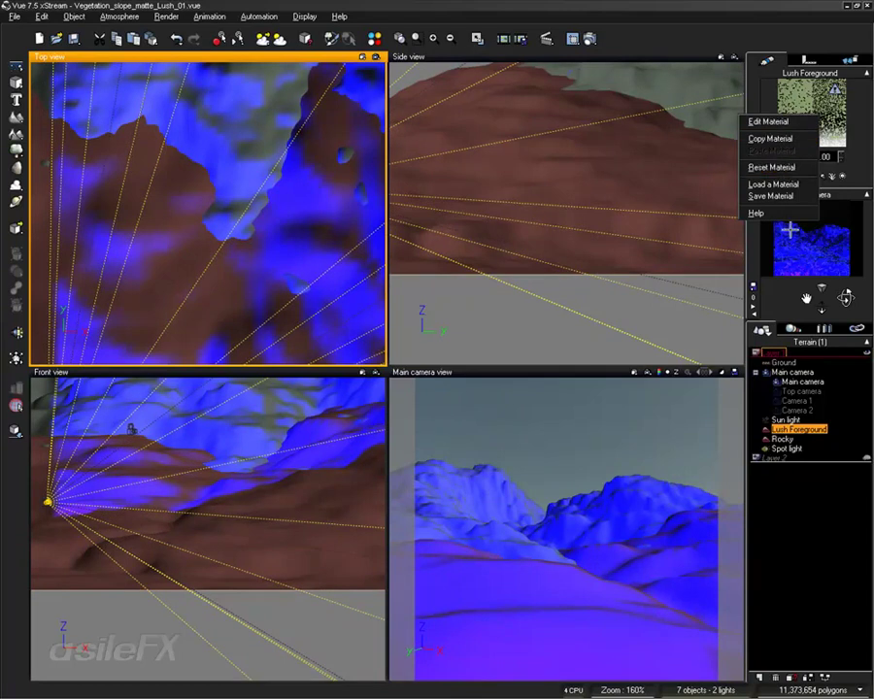
click(823, 537)
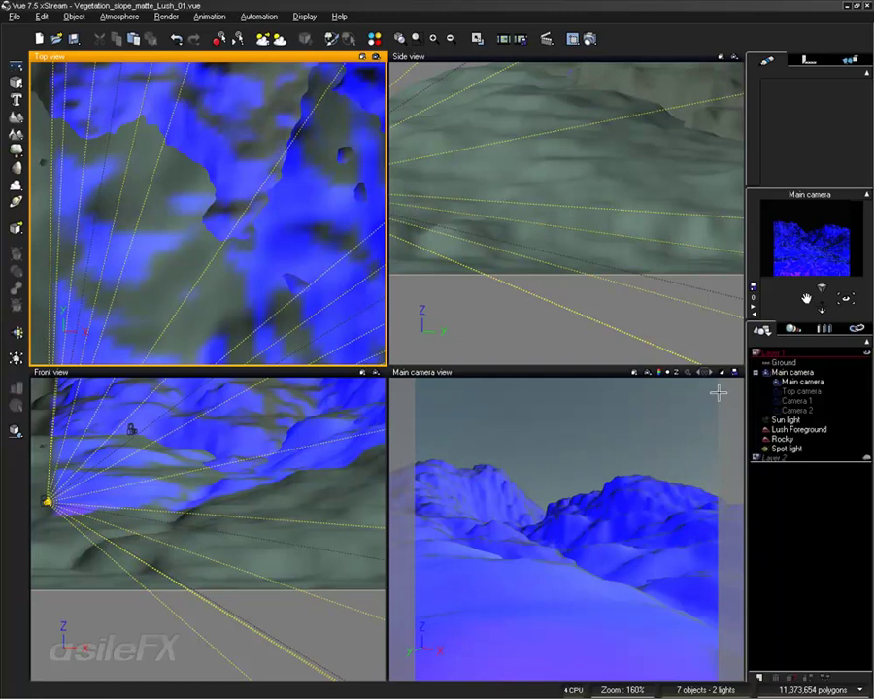
click(753, 307)
click(753, 307)
click(754, 306)
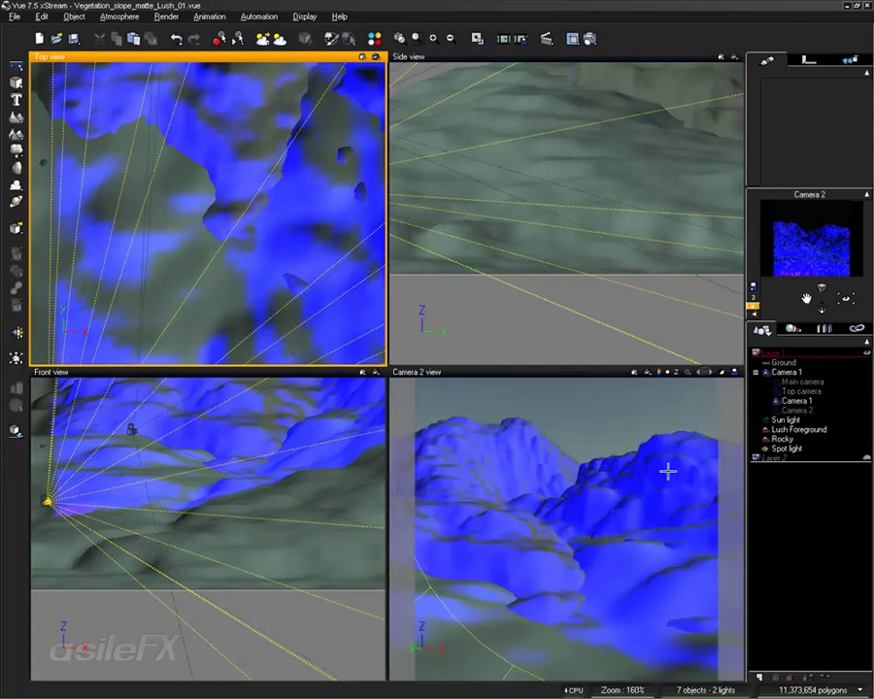
Enlarge the Camera 2 view and quick-render it, first as it stands and again from a high, wide angle that includes the spot light.
double_click(602, 374)
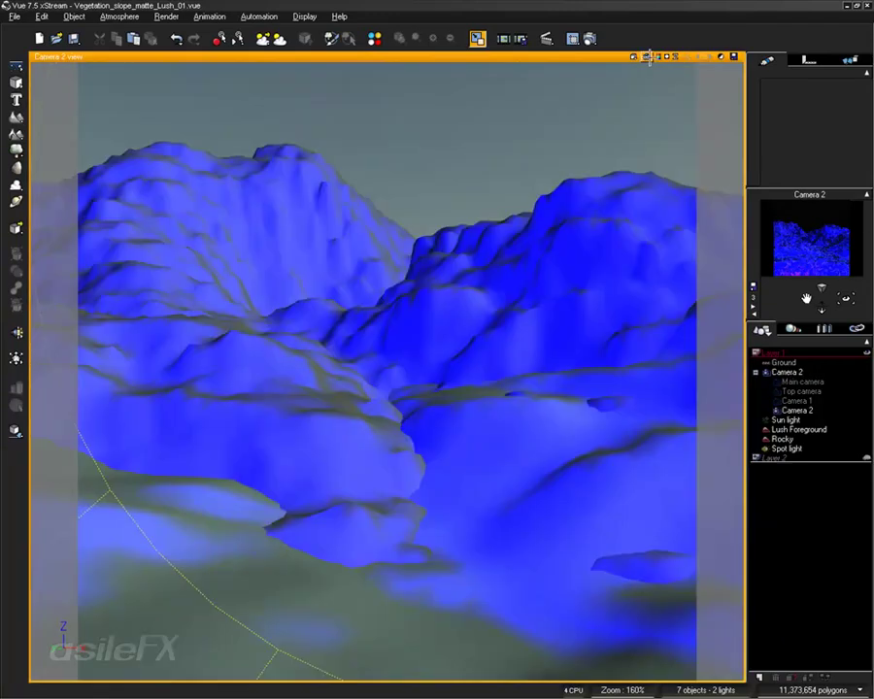
click(647, 56)
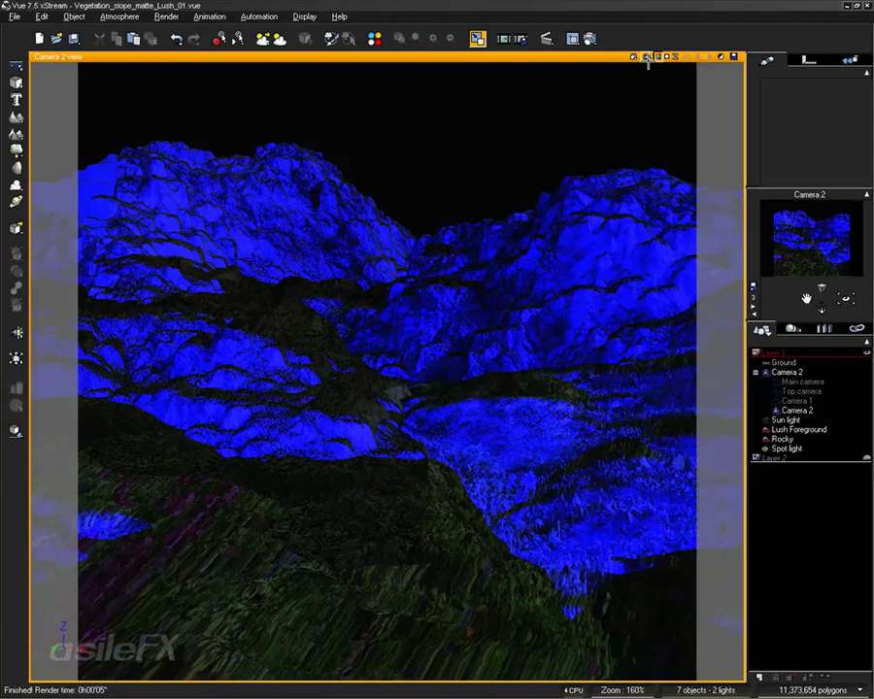
middle_drag(368, 488, 441, 431)
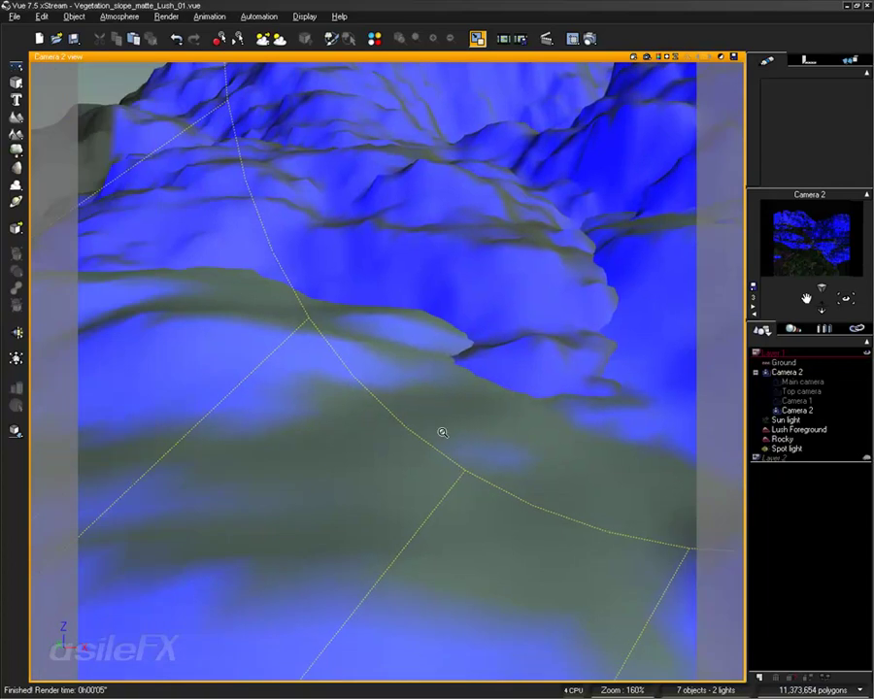
scroll(442, 432, down, 6)
middle_drag(586, 263, 420, 548)
right_drag(346, 469, 499, 324)
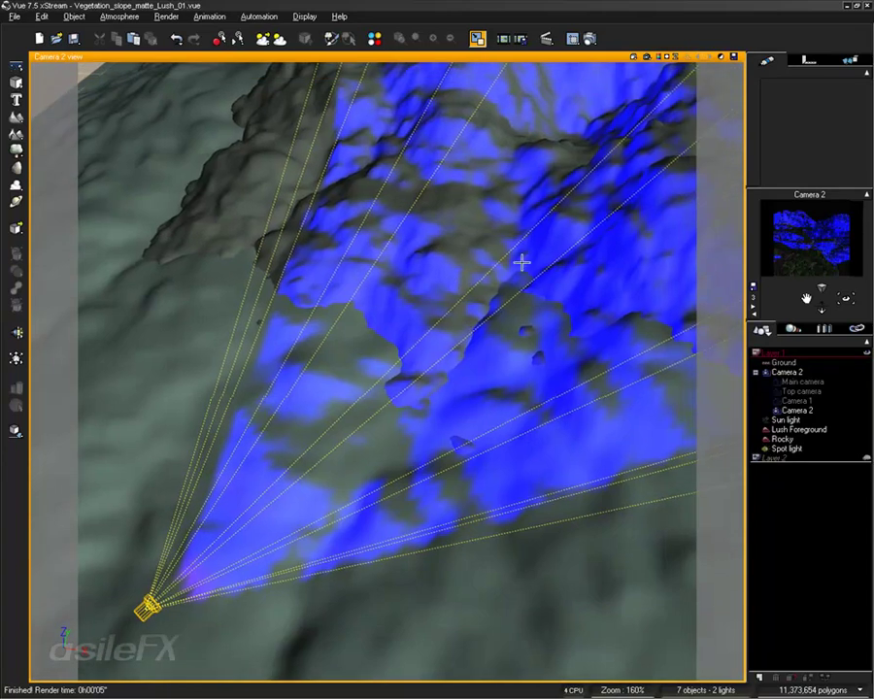
click(648, 56)
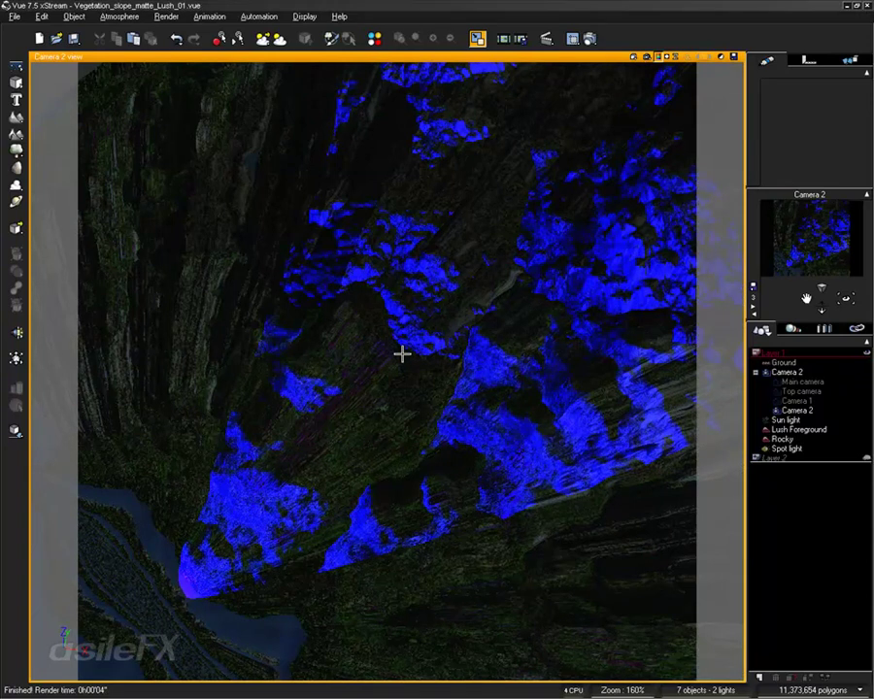
Quick-render a close-up of the foreground terrain in the Camera 2 view to examine the areas hit by the blue projection.
right_drag(360, 390, 394, 351)
scroll(393, 351, up, 5)
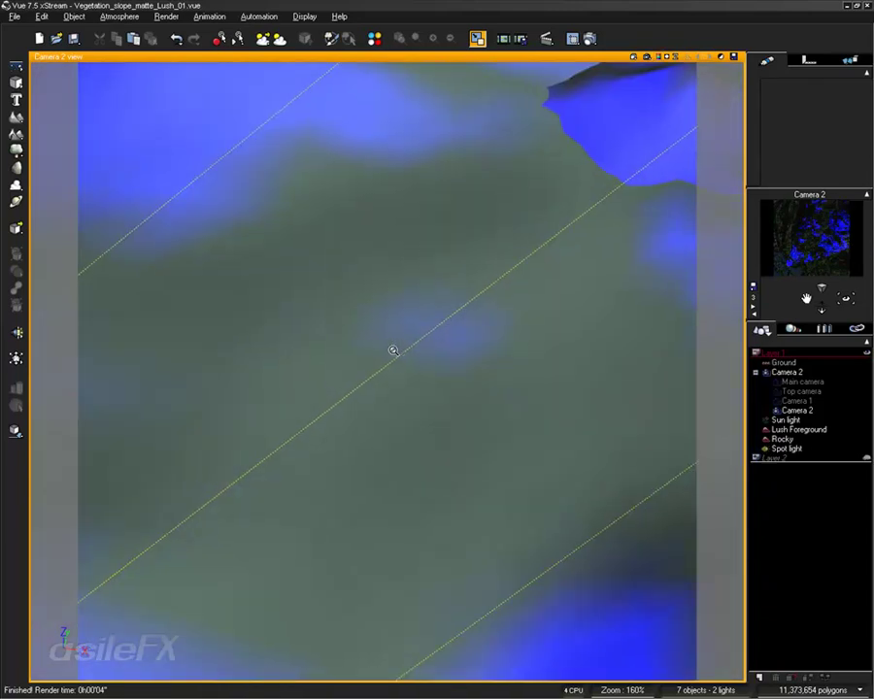
scroll(393, 350, down, 3)
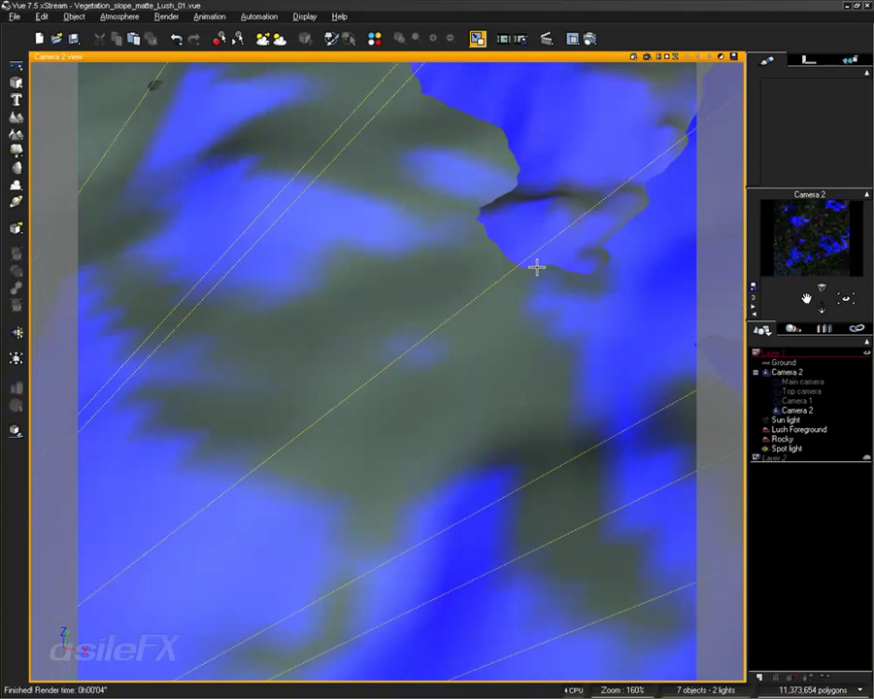
click(648, 57)
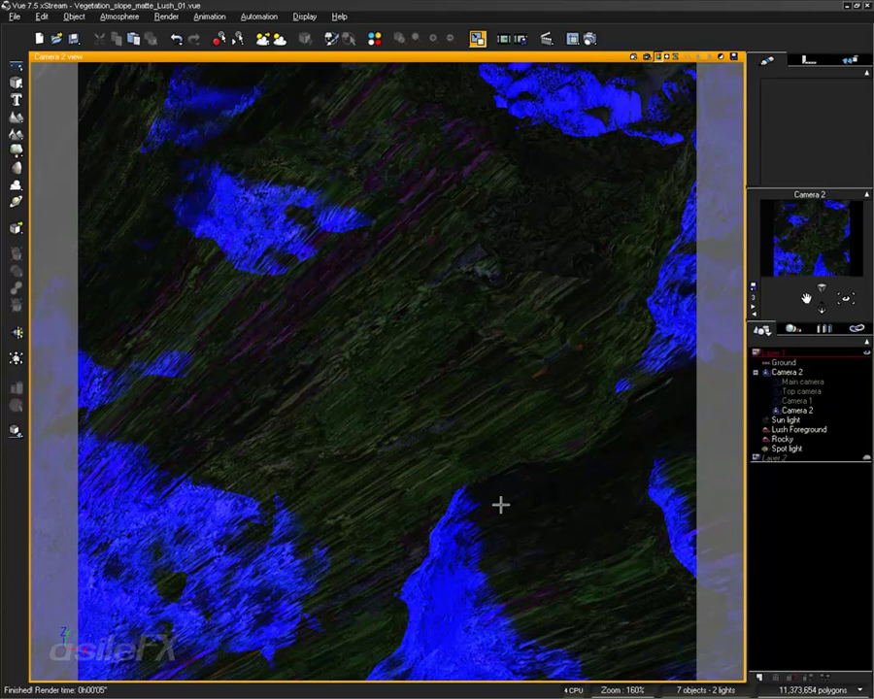
click(472, 462)
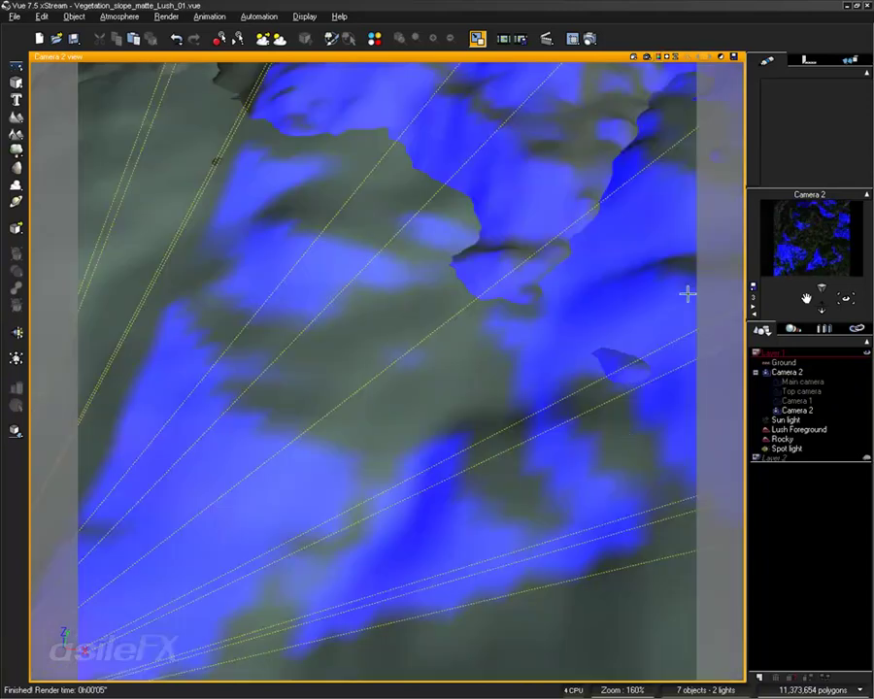
Reset the materials of the Lush Foreground and Rocky terrains to the default.
click(791, 428)
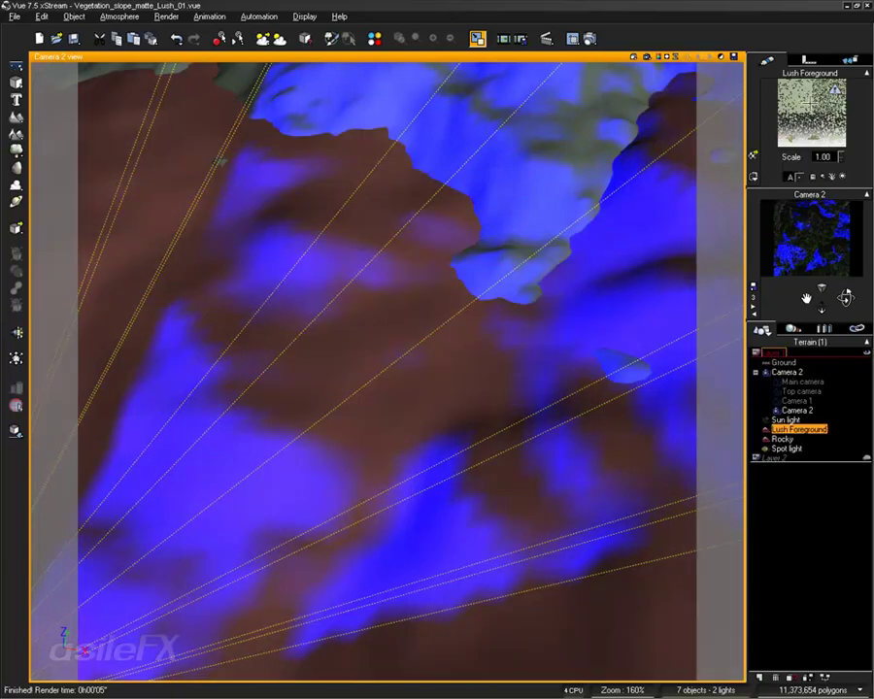
right_click(732, 105)
click(789, 156)
click(779, 438)
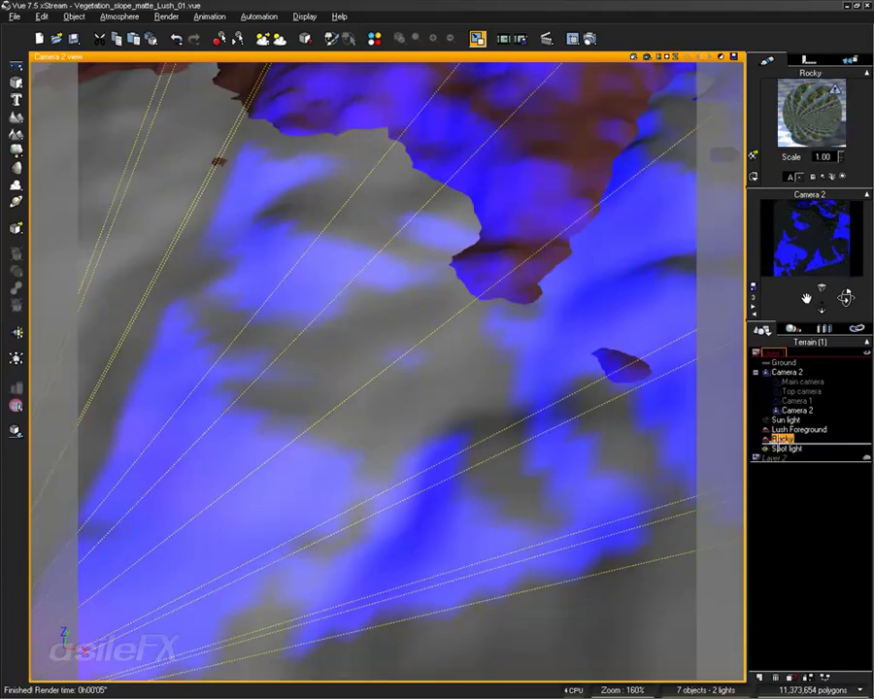
right_click(733, 110)
click(751, 162)
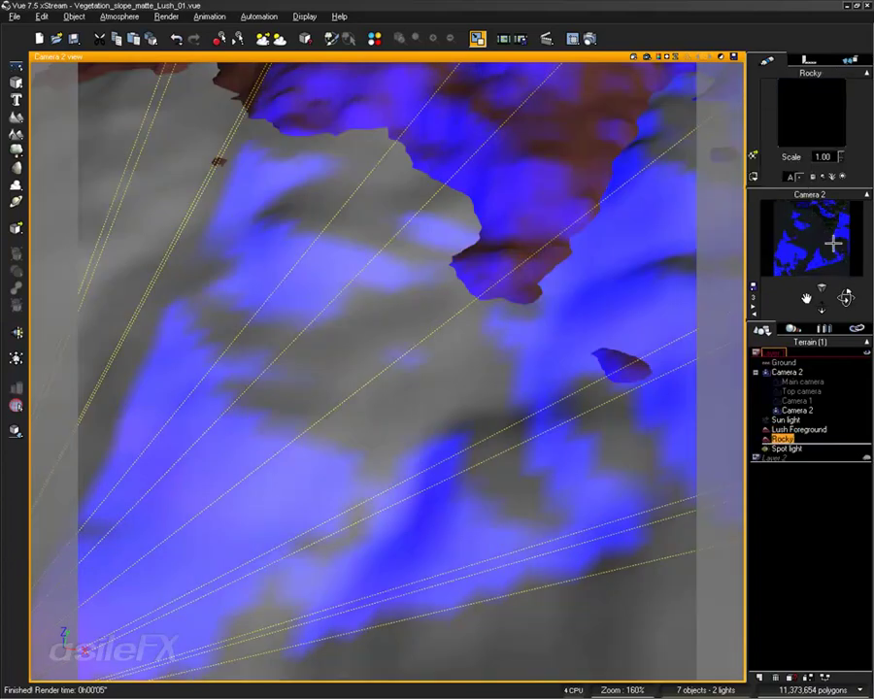
Quick-render the Camera 2 view twice to examine the projected light on the terrains with their reset materials.
click(649, 56)
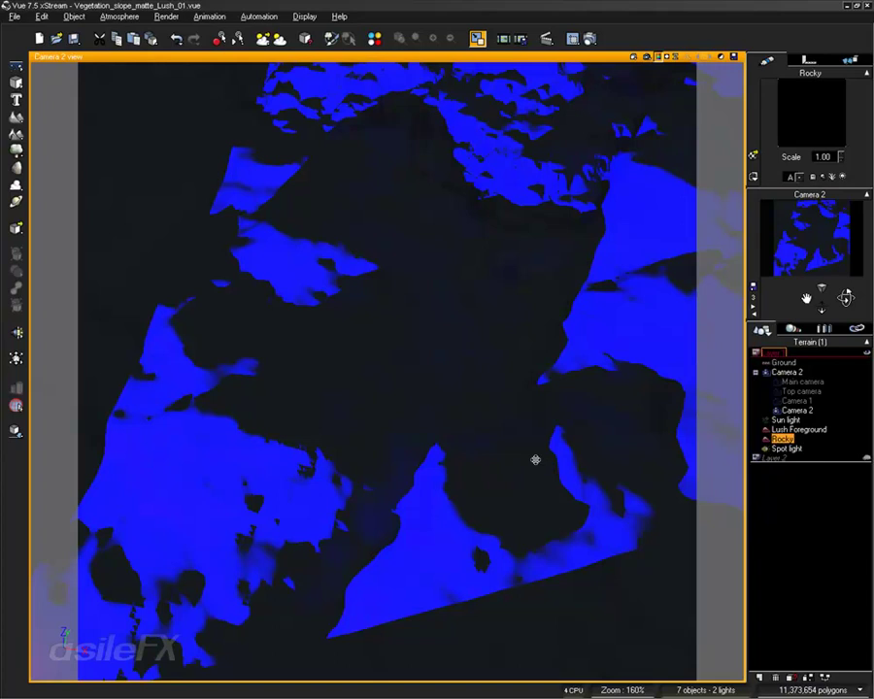
scroll(506, 431, down, 10)
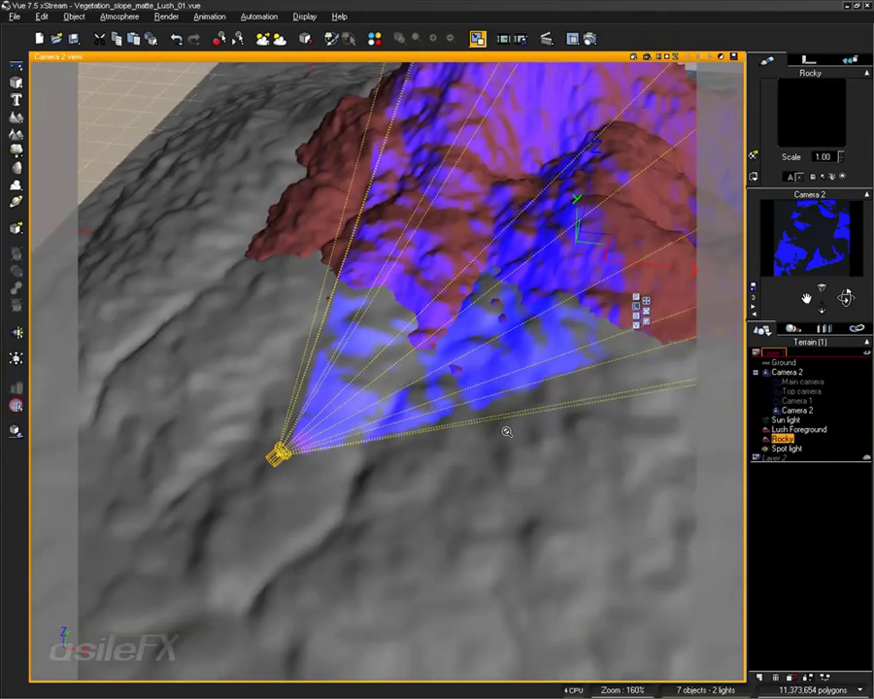
scroll(506, 431, down, 2)
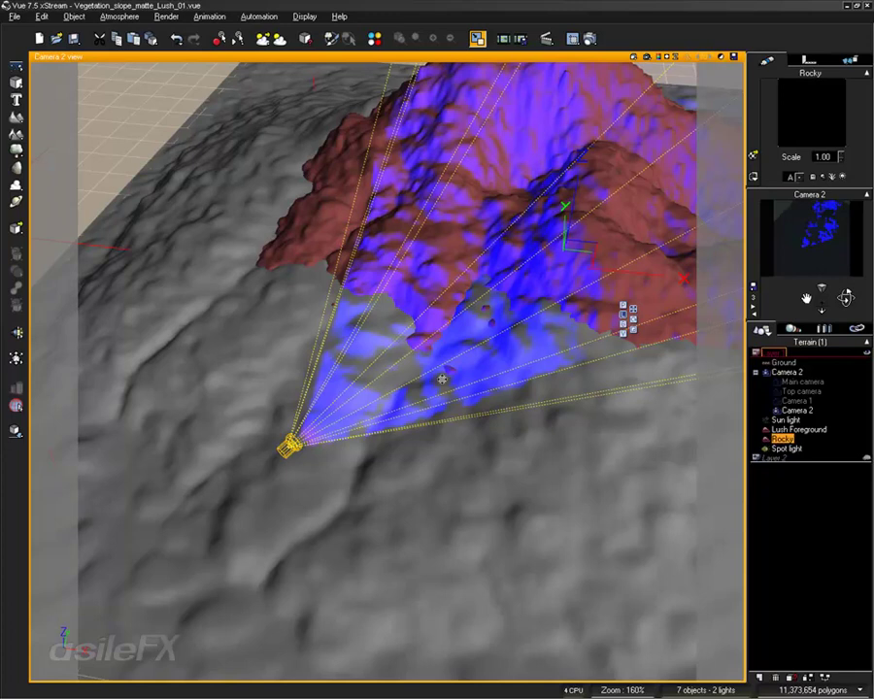
scroll(461, 450, up, 5)
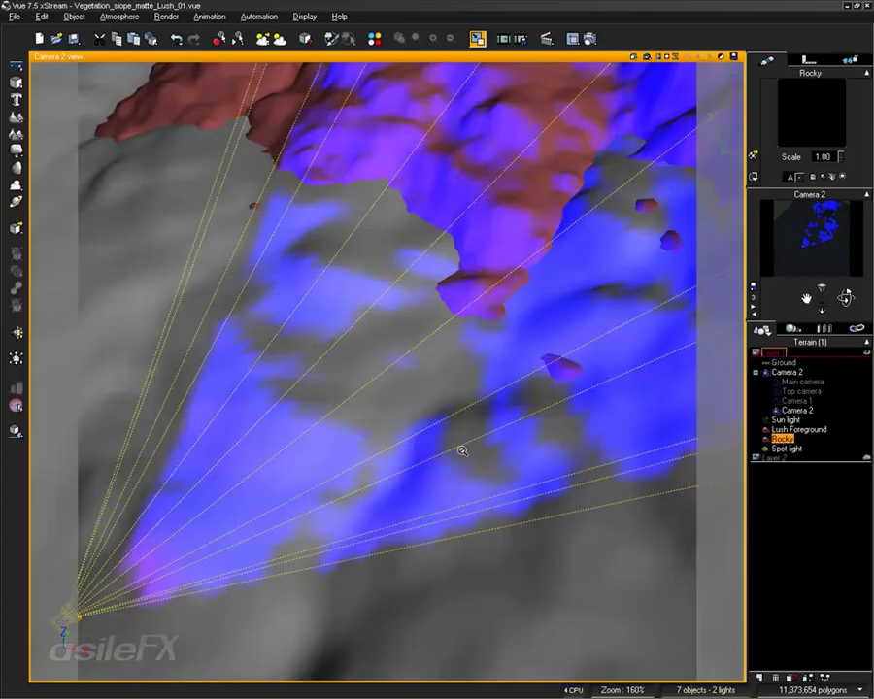
scroll(462, 451, up, 4)
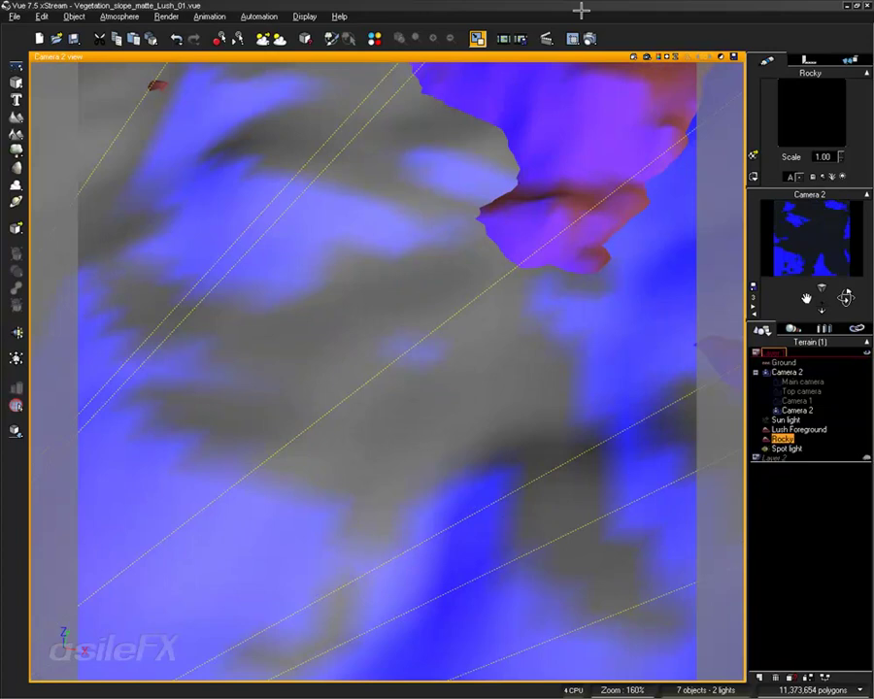
click(646, 56)
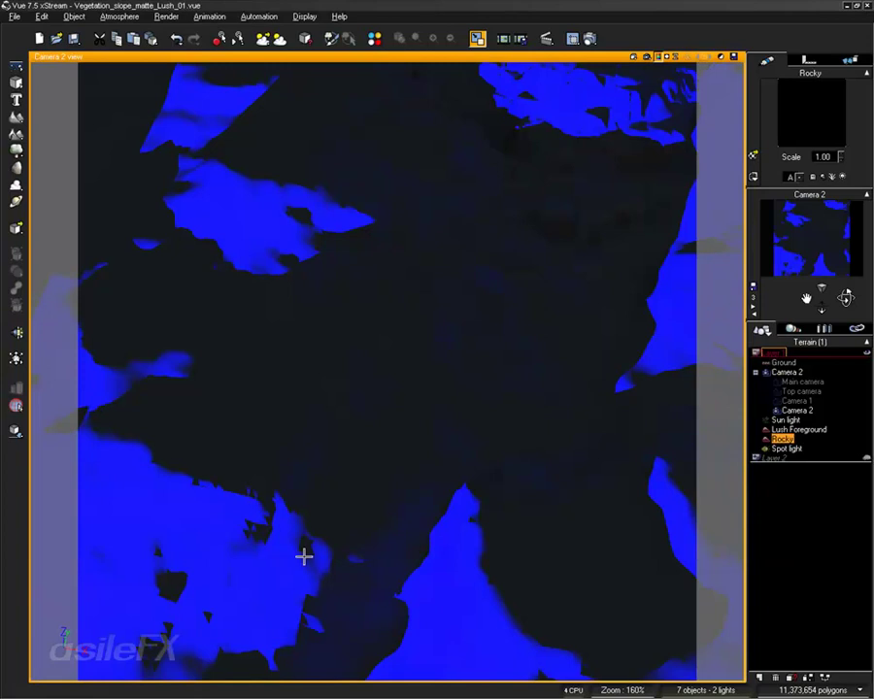
click(476, 515)
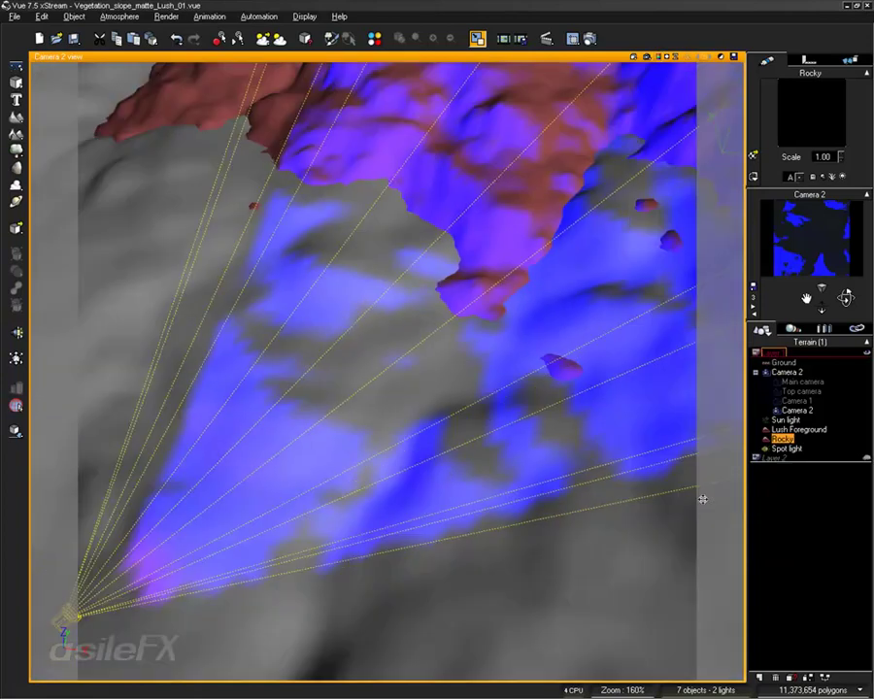
Turn on Ignore atmosphere in the Lush Foreground terrain's material and raise its Diffuse lighting to the maximum.
click(797, 430)
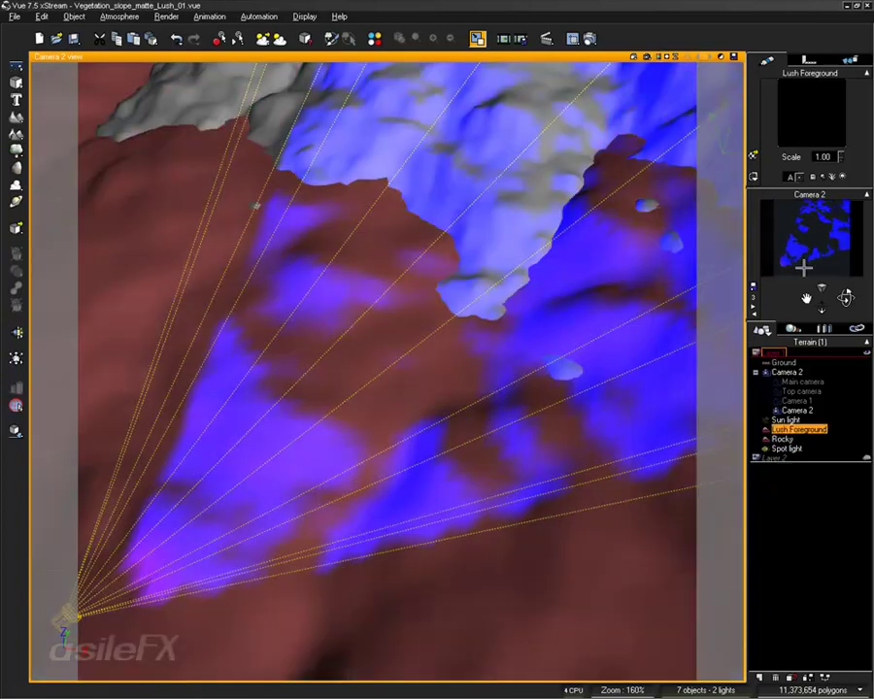
double_click(814, 118)
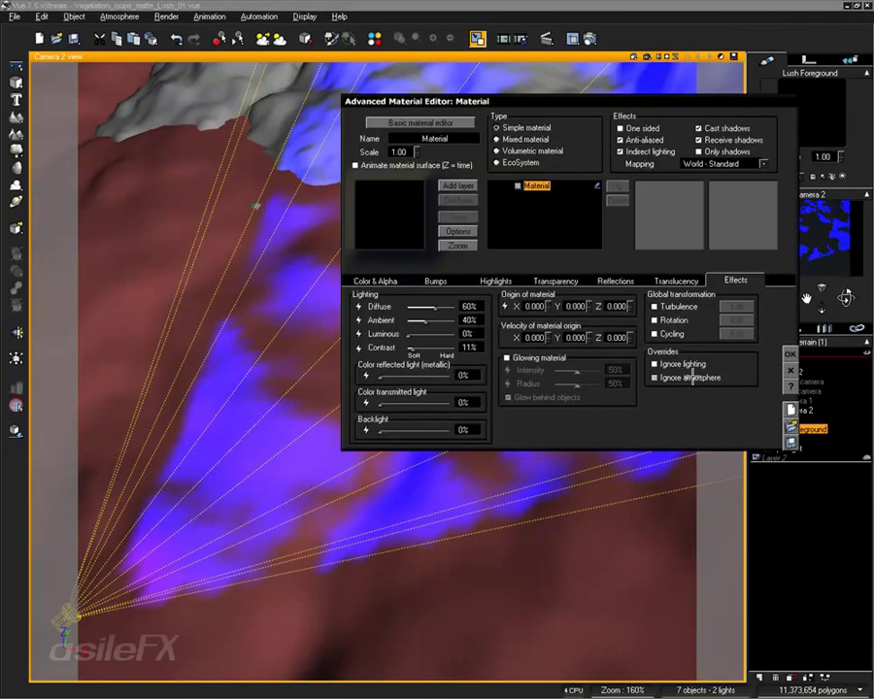
click(691, 379)
drag(437, 314, 415, 297)
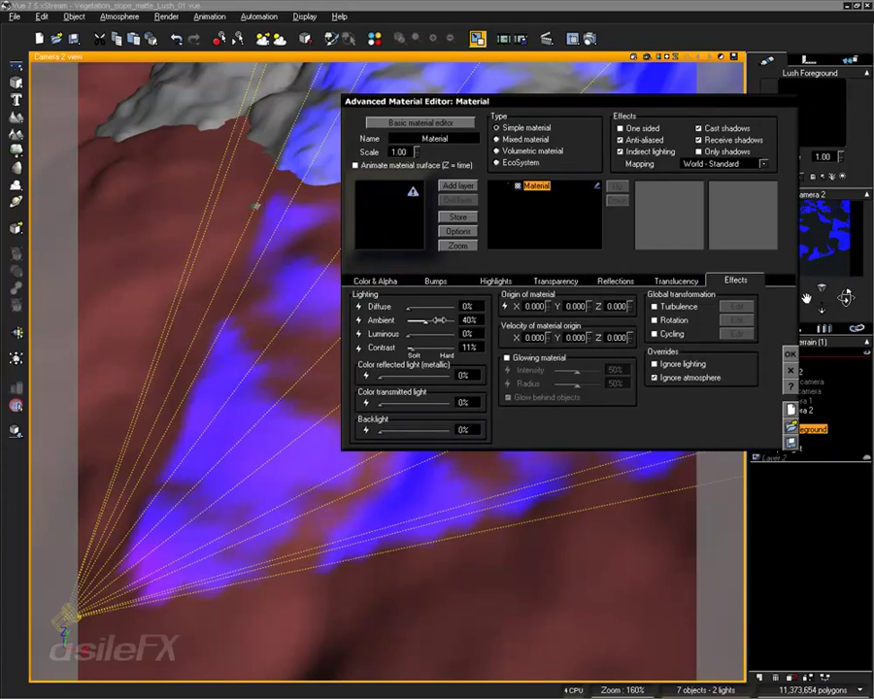
drag(410, 307, 456, 307)
Reset the color map of the Lush Foreground material's procedural color.
click(369, 280)
right_click(540, 355)
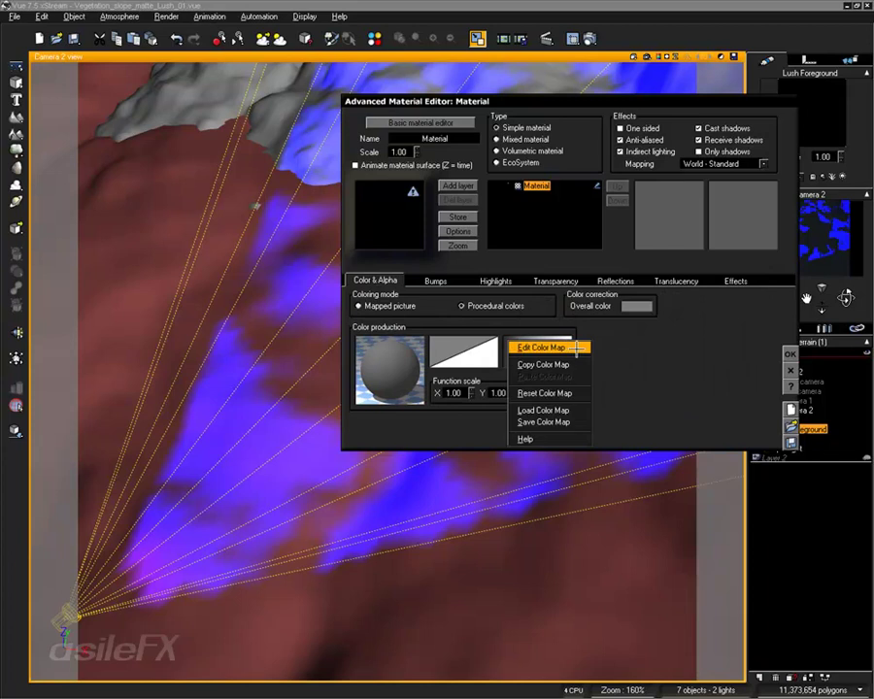
click(569, 347)
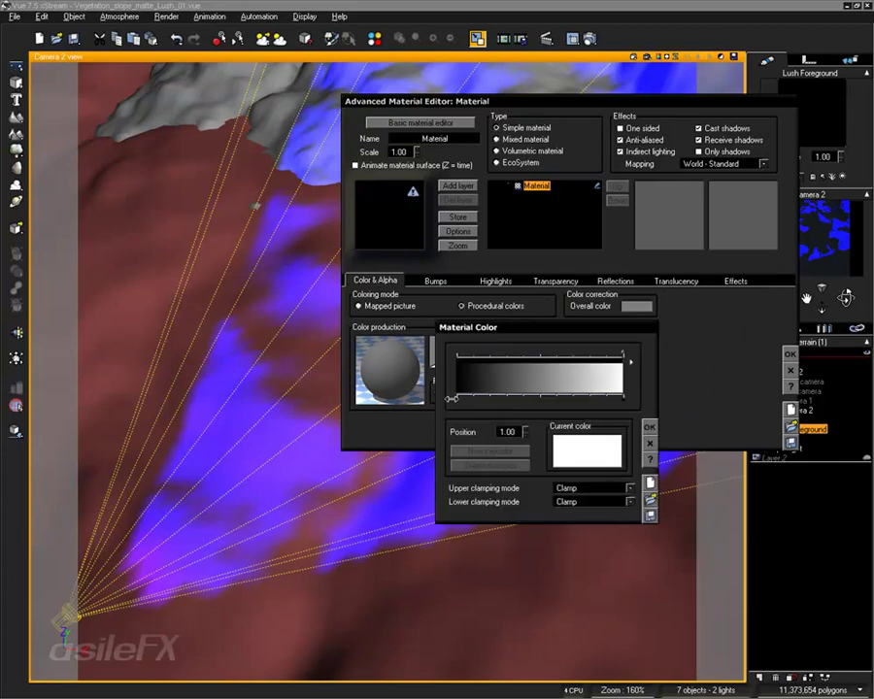
click(648, 427)
right_click(515, 356)
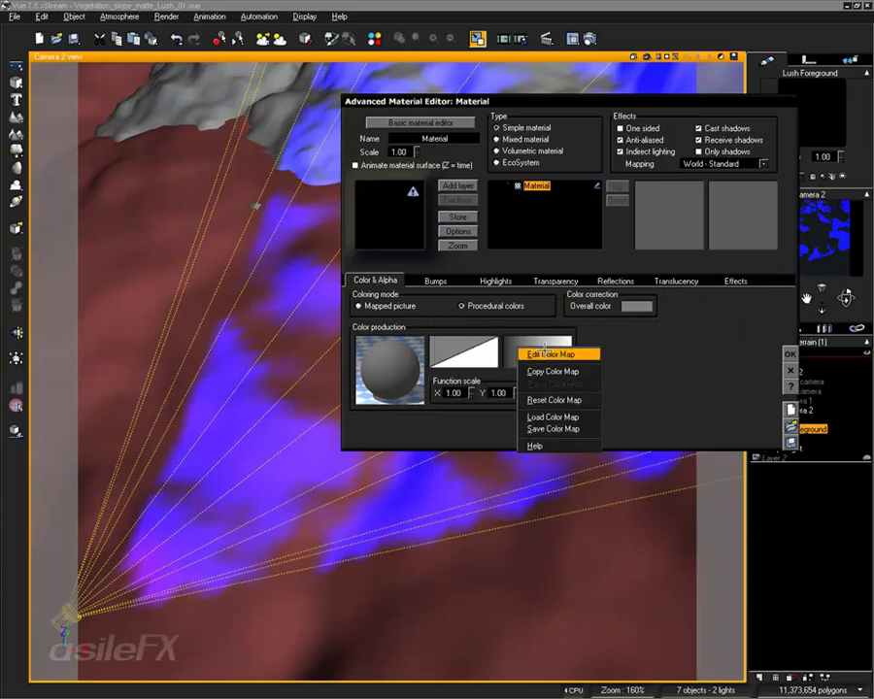
click(556, 400)
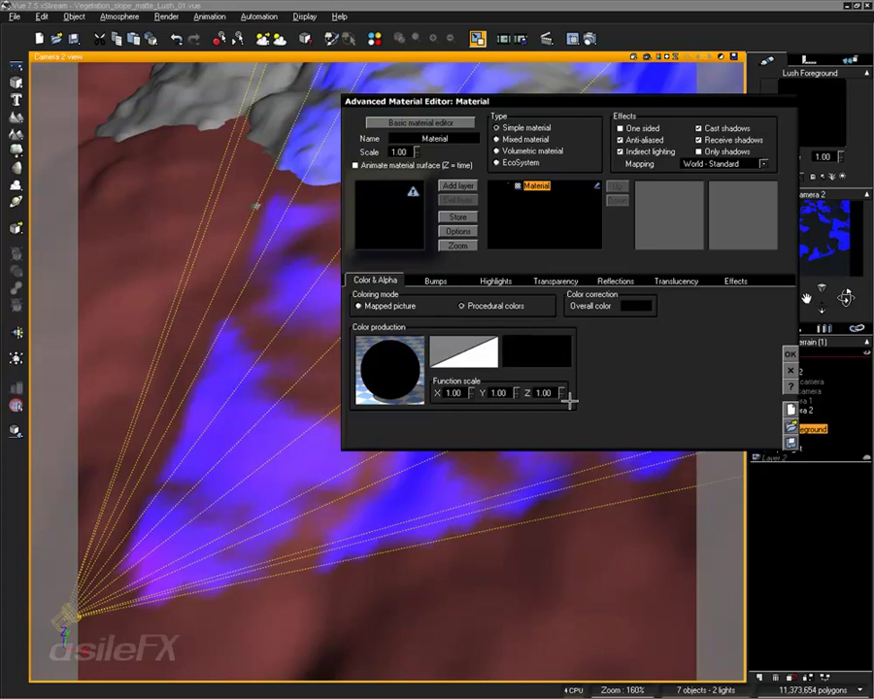
Set the Lush Foreground material's color map to solid white and accept the material.
right_click(545, 352)
click(555, 355)
double_click(583, 461)
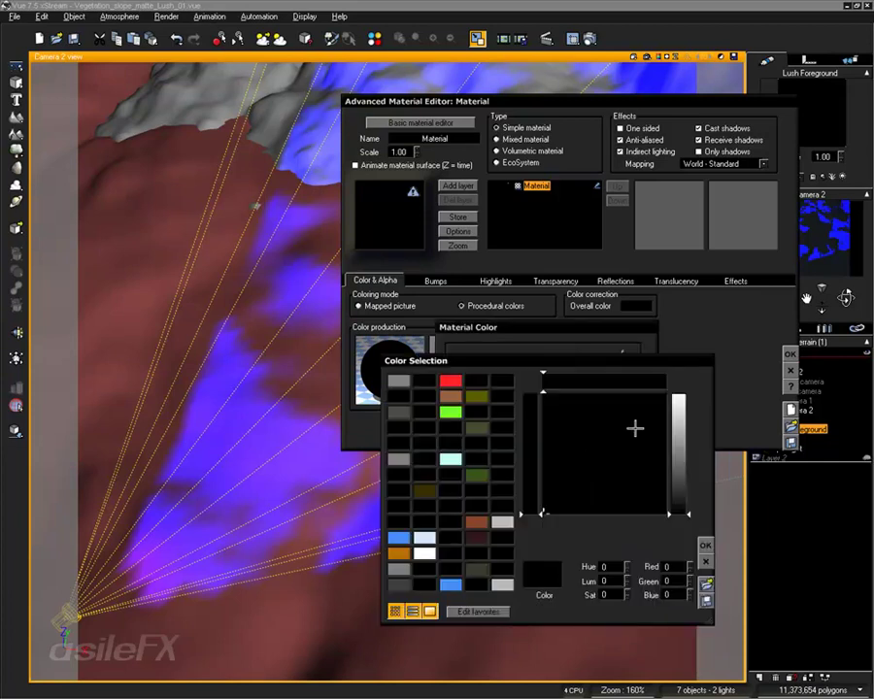
drag(686, 417, 672, 363)
click(704, 545)
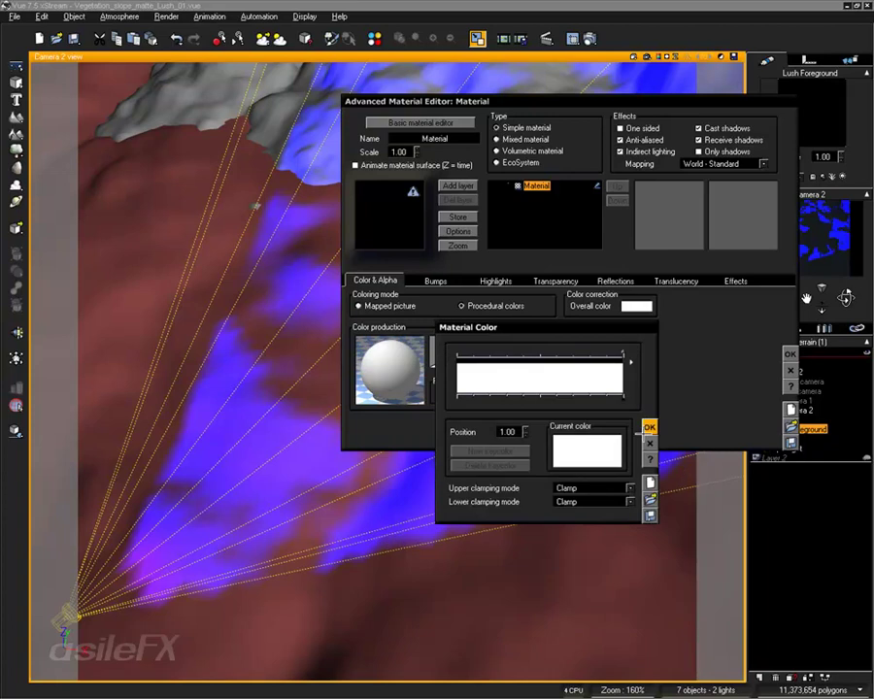
click(650, 425)
drag(648, 109, 554, 146)
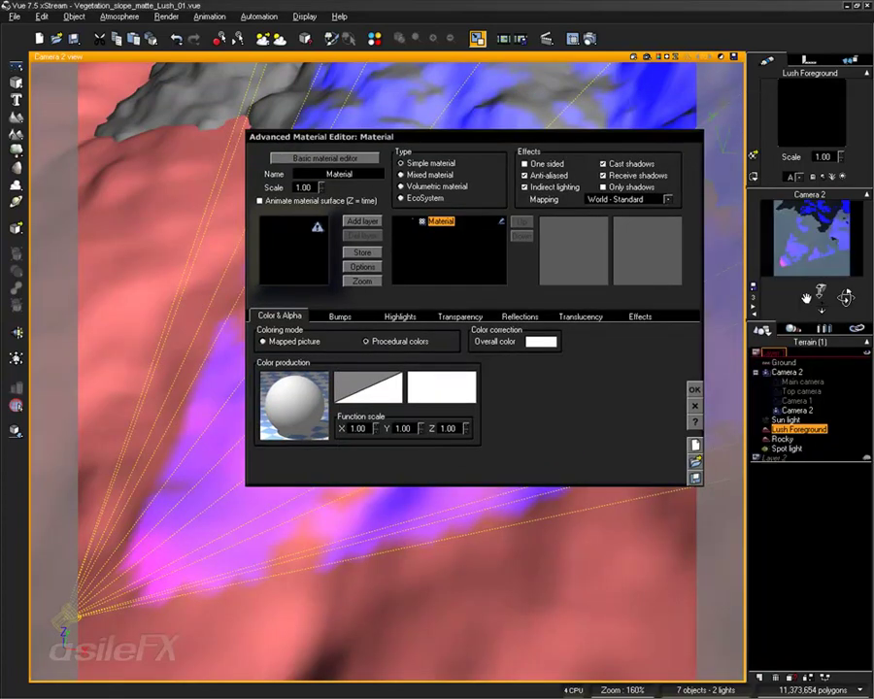
click(694, 389)
Set the atmosphere's light balance to 100% sunlight and its lighting model to Standard, keeping the Spectral model, and accept.
click(118, 17)
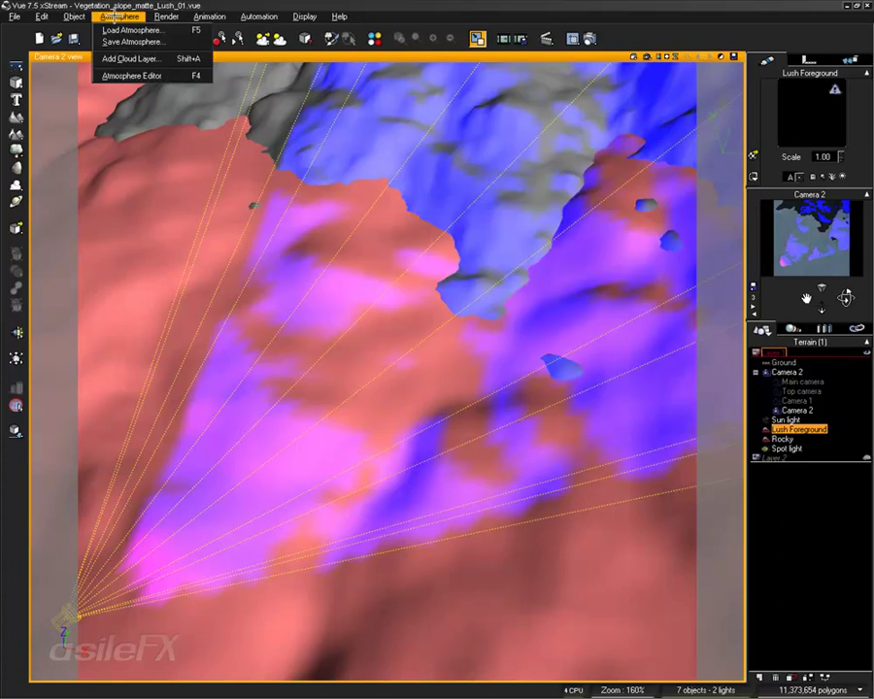
click(131, 75)
drag(410, 427, 461, 428)
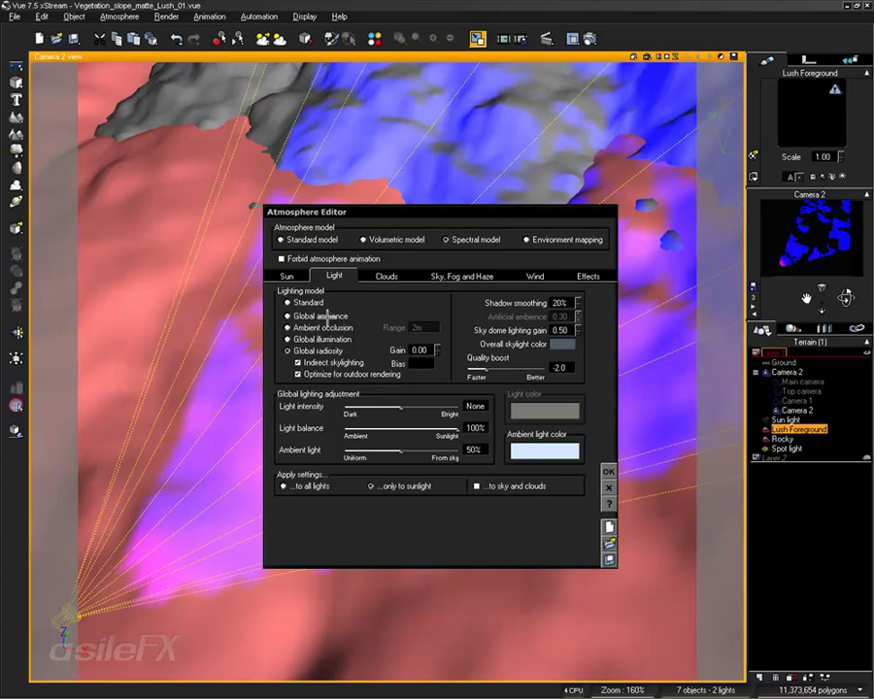
click(325, 302)
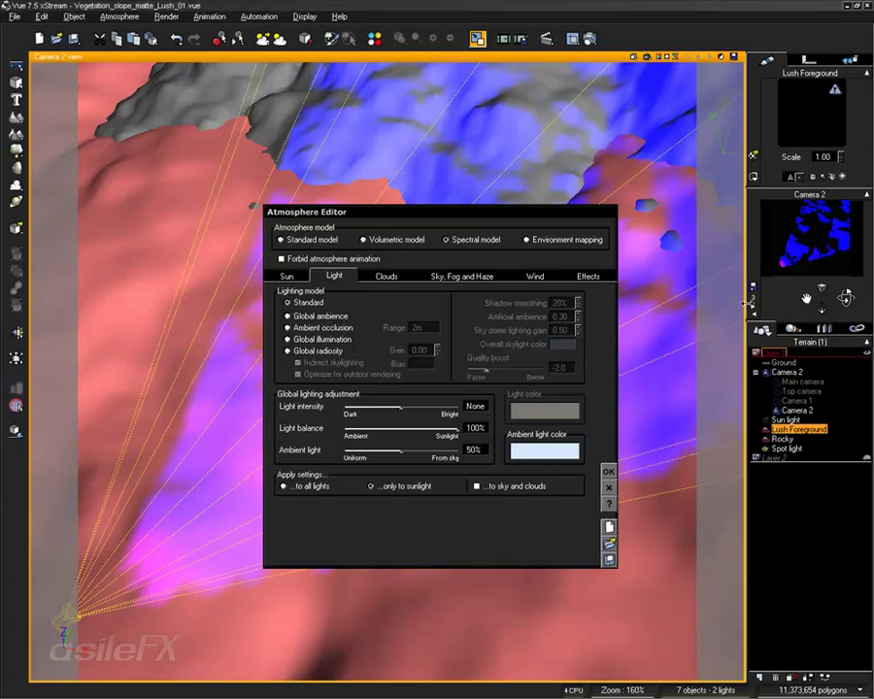
click(548, 239)
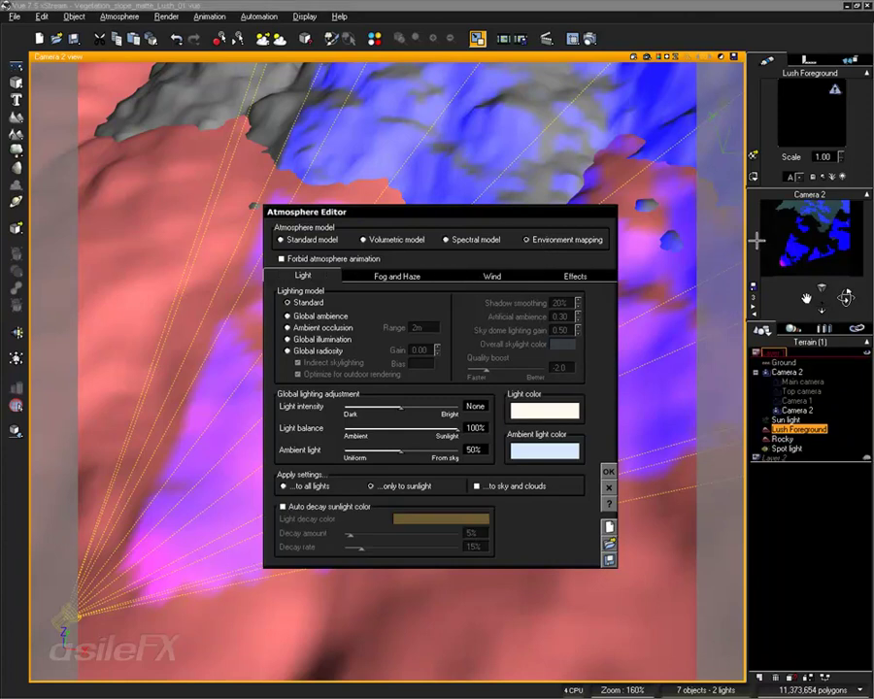
click(475, 240)
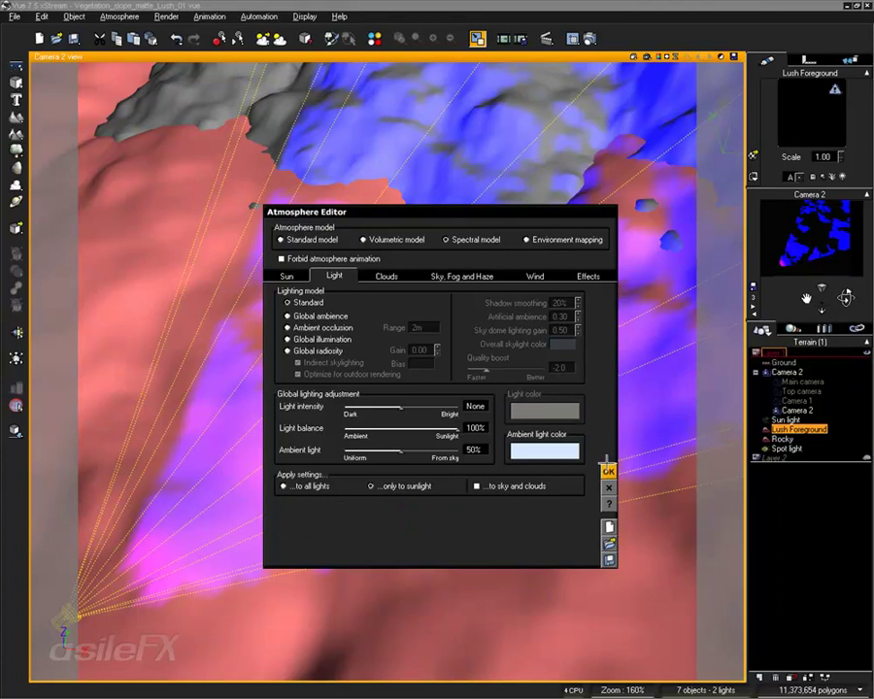
click(606, 470)
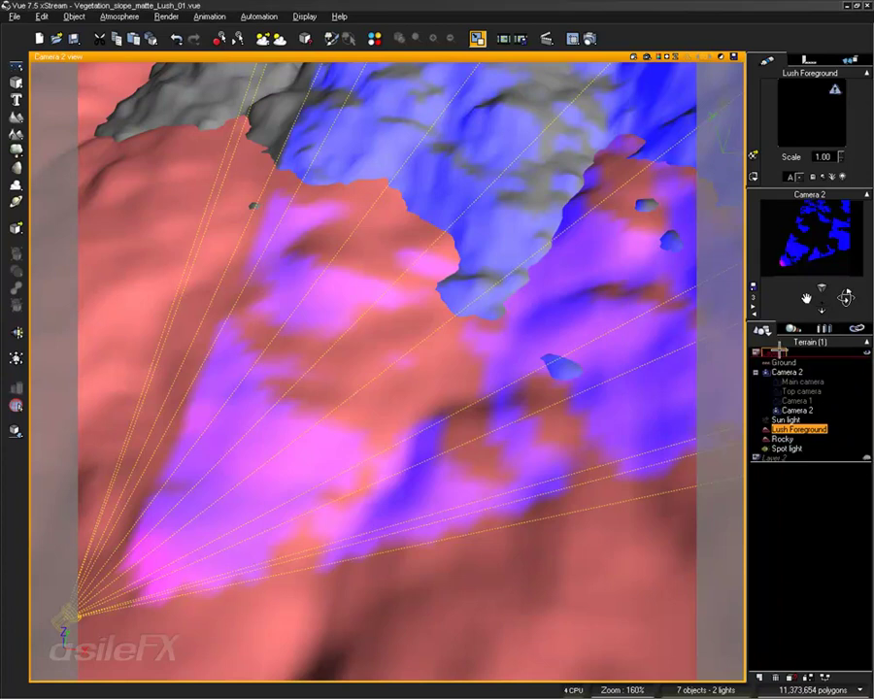
Reset the color map of the Rocky terrain's material and make it solid white.
click(783, 439)
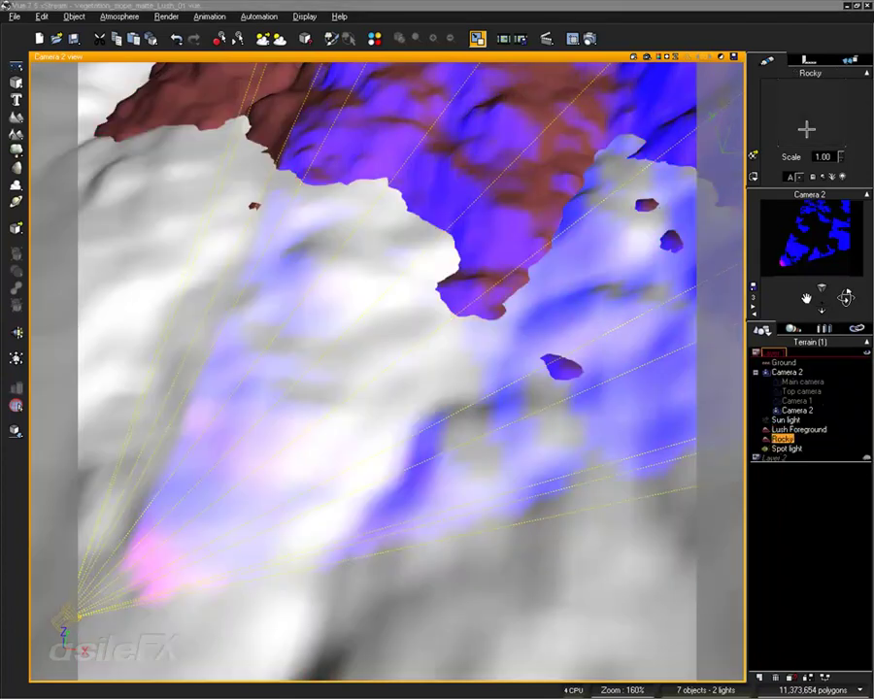
double_click(807, 129)
right_click(440, 384)
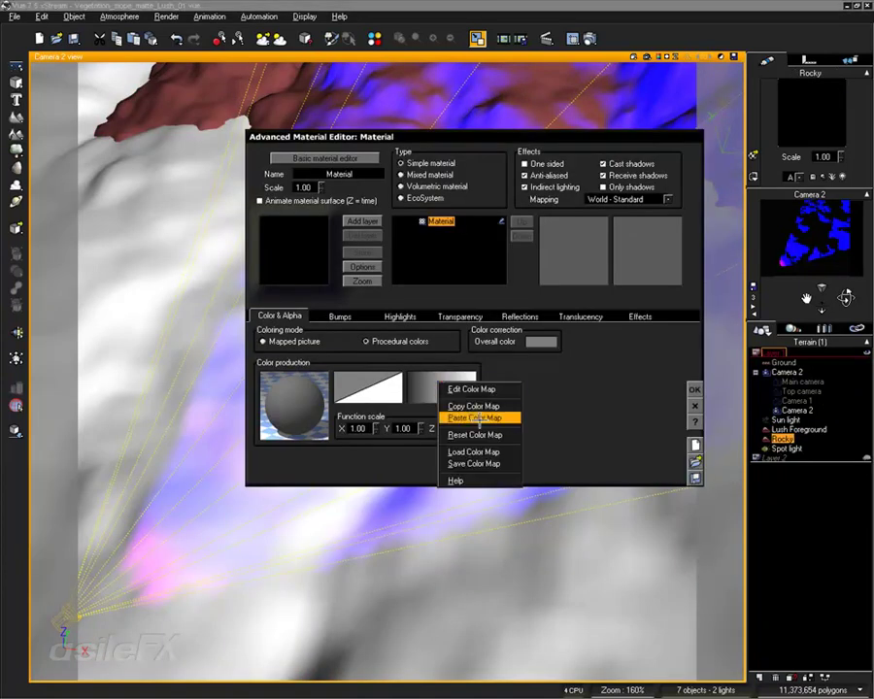
click(464, 434)
right_click(459, 390)
click(479, 396)
click(574, 441)
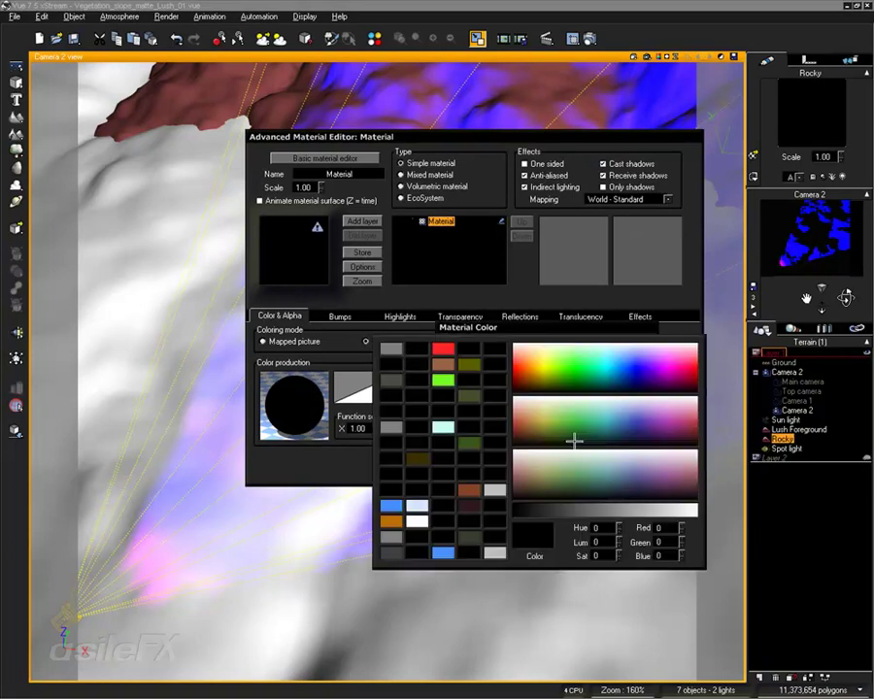
double_click(574, 441)
drag(670, 410, 663, 320)
click(696, 525)
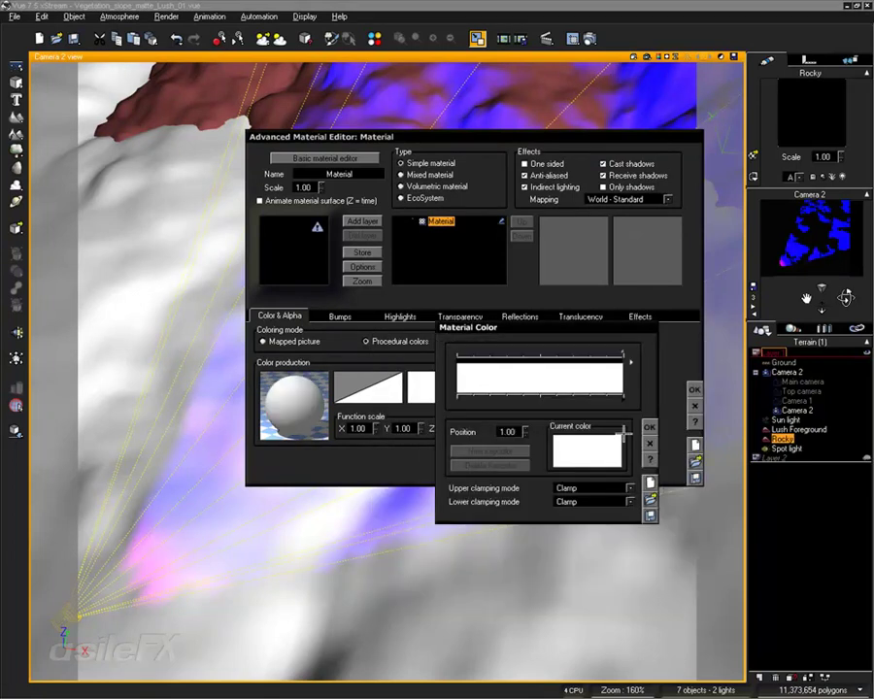
click(650, 427)
Set the Rocky material's Diffuse lighting to 100% and Ambient lighting to 0%, and accept the material.
click(639, 316)
drag(339, 342, 306, 356)
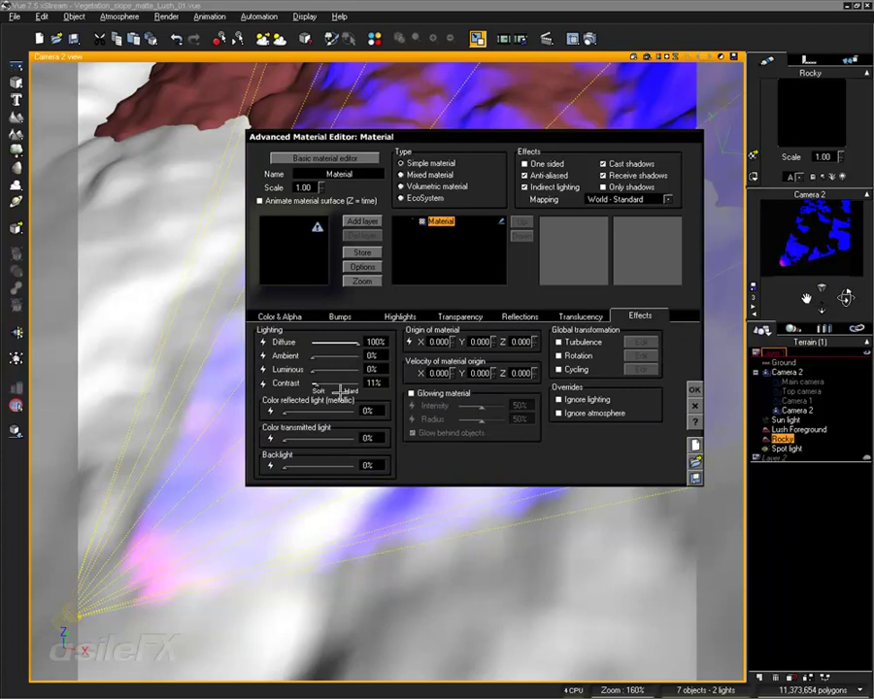
click(695, 388)
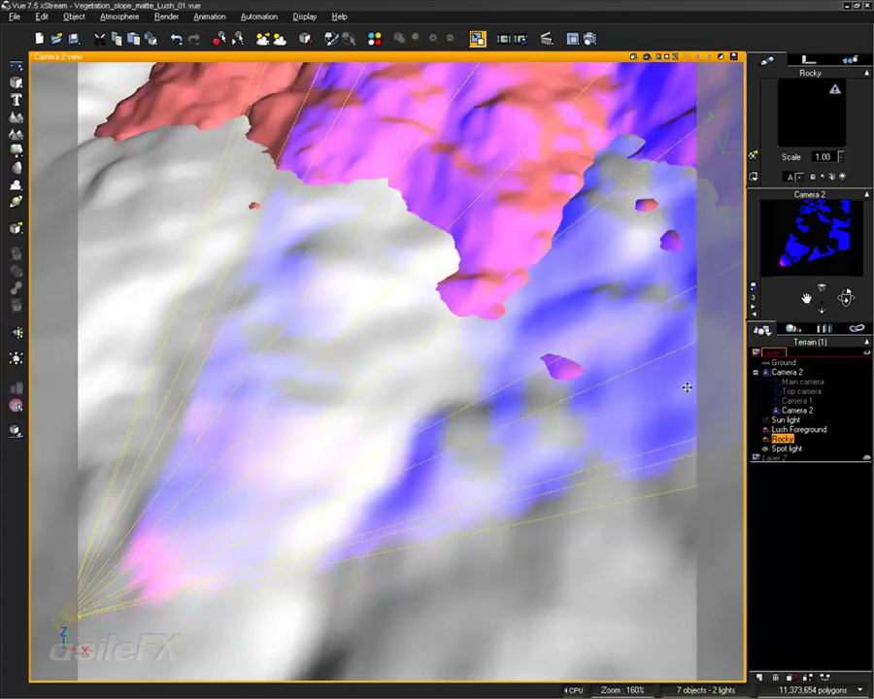
Quick-render the Camera 2 view to examine the projected light on the white terrains, and deselect everything.
double_click(529, 56)
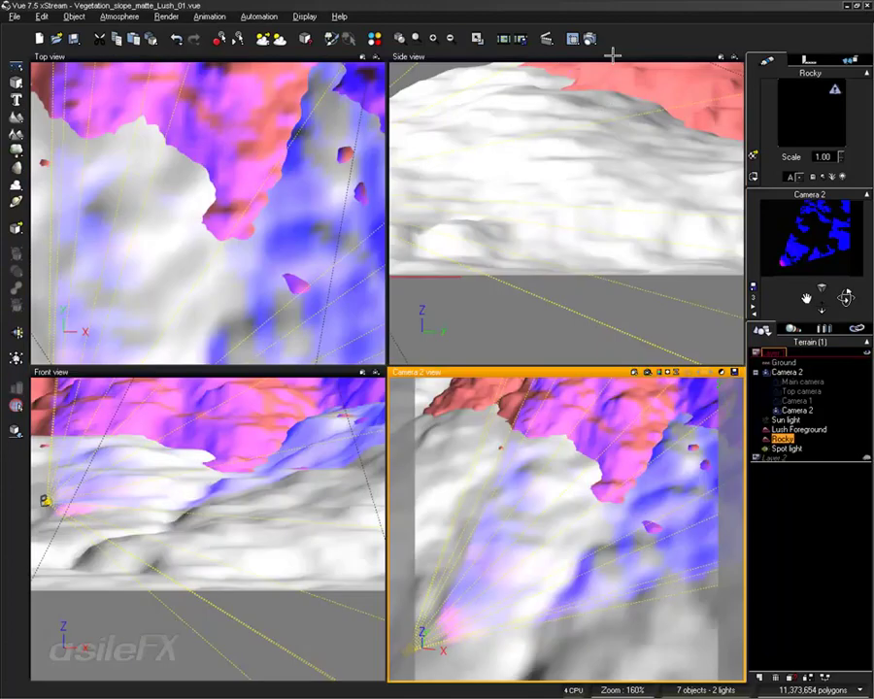
double_click(597, 370)
middle_drag(502, 310, 492, 333)
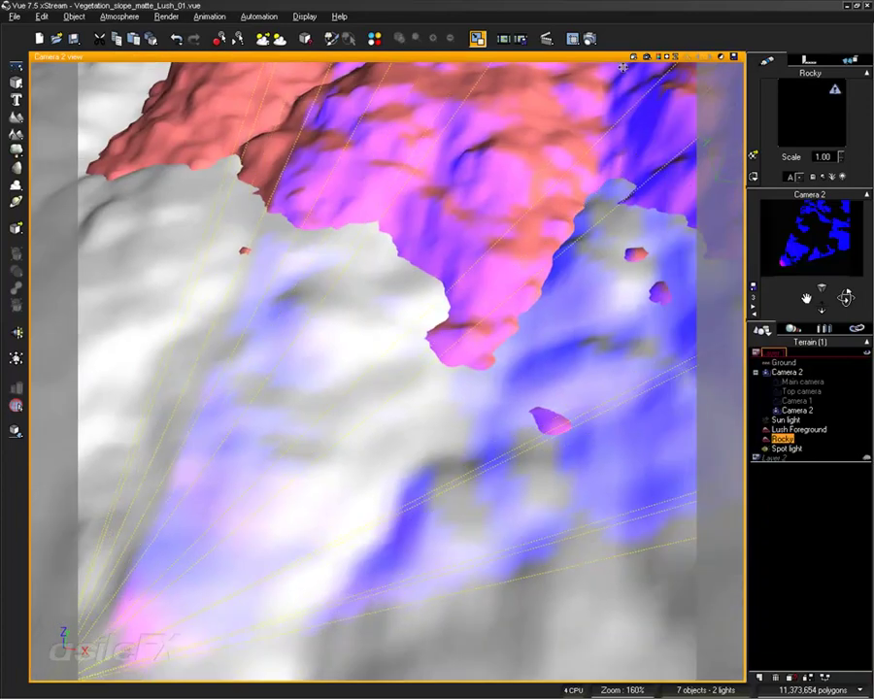
click(645, 56)
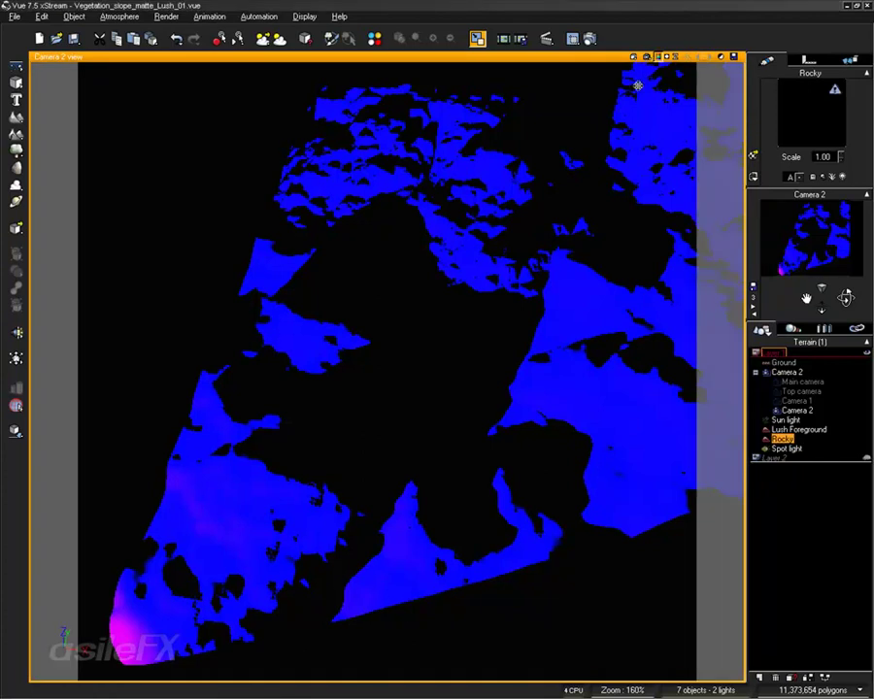
click(776, 525)
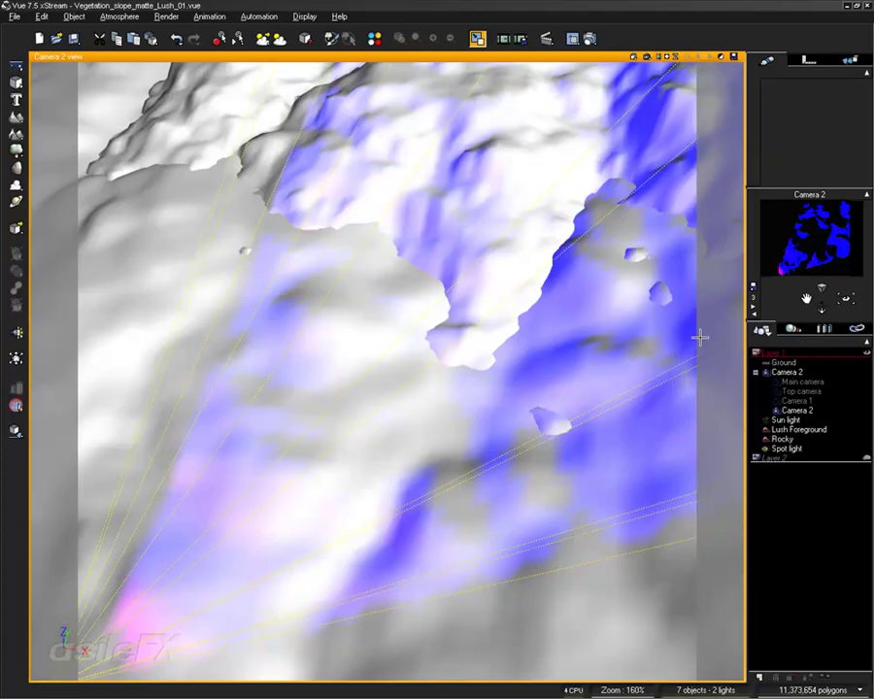
Cycle through the stored cameras and make Camera 1 the active view.
click(752, 307)
click(753, 306)
click(752, 307)
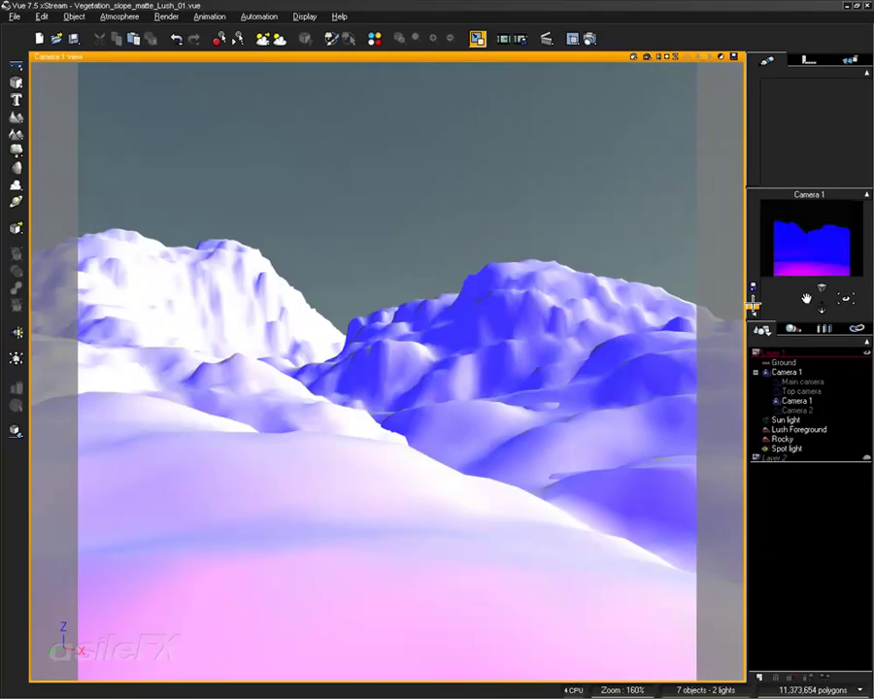
click(752, 308)
click(752, 311)
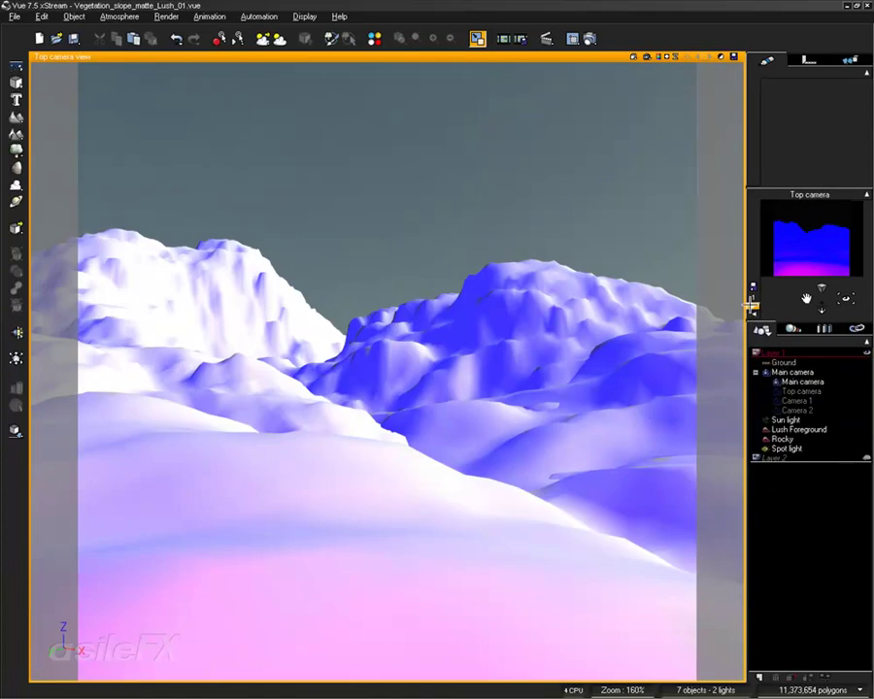
click(752, 309)
click(753, 308)
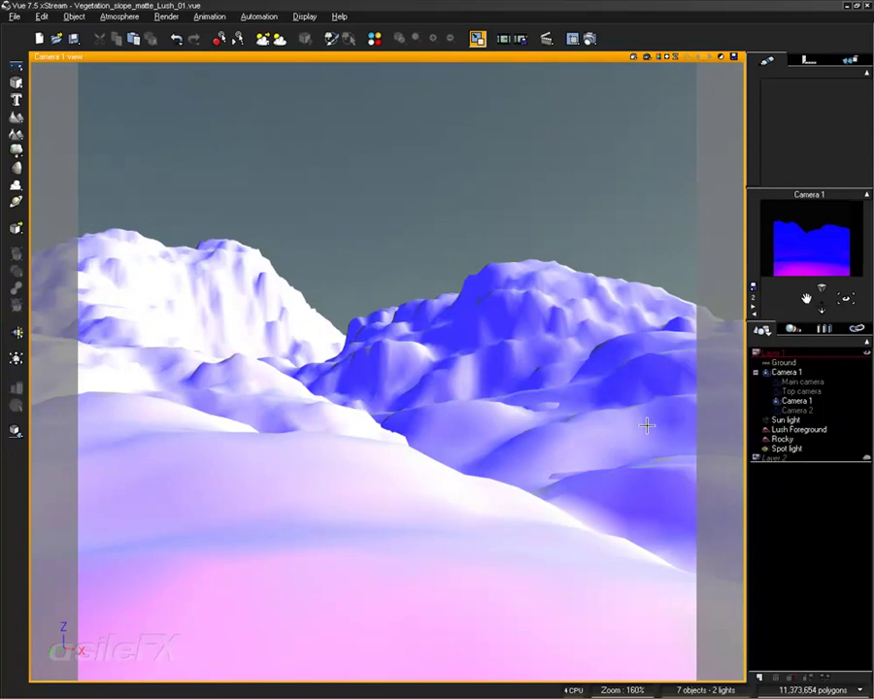
Move and rotate Camera 1 to frame the valley and ridges from a vantage point away from the Main camera.
middle_drag(321, 368, 411, 397)
middle_drag(513, 440, 492, 424)
right_drag(479, 357, 494, 351)
scroll(547, 389, up, 3)
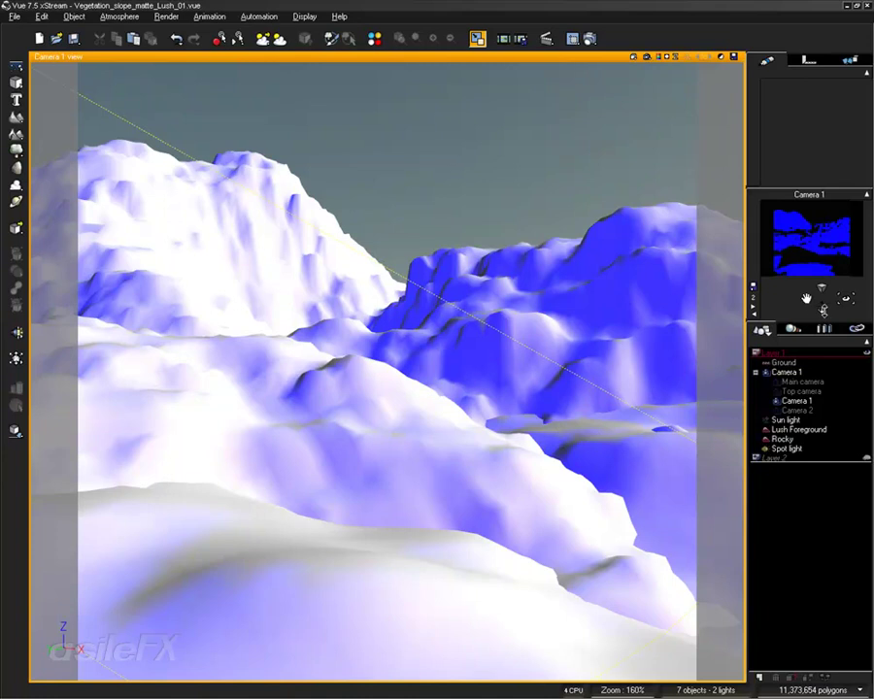
drag(822, 308, 821, 328)
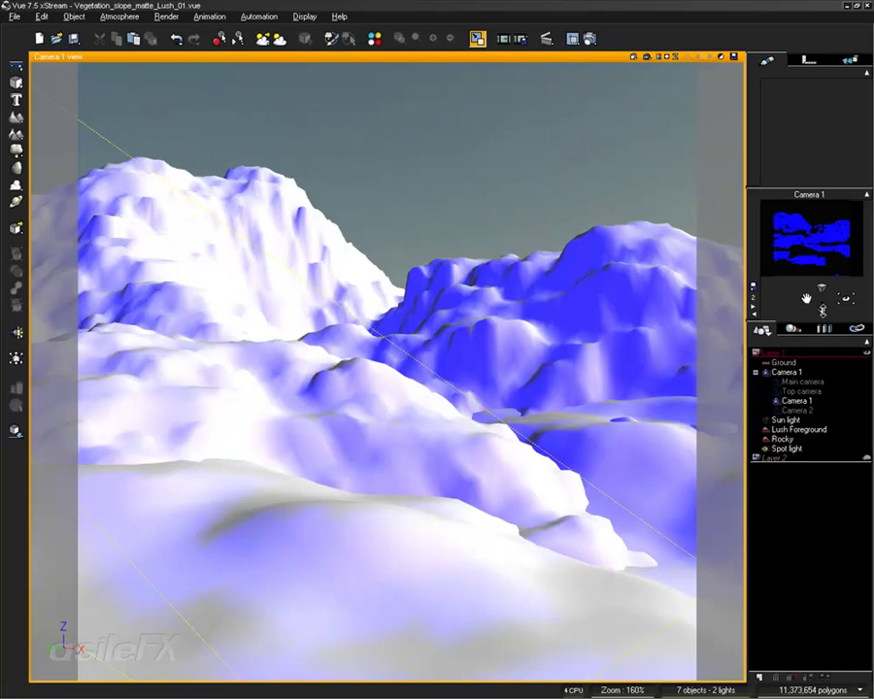
mouse_move(460, 350)
middle_down()
mouse_move(475, 352)
mouse_move(472, 343)
middle_up()
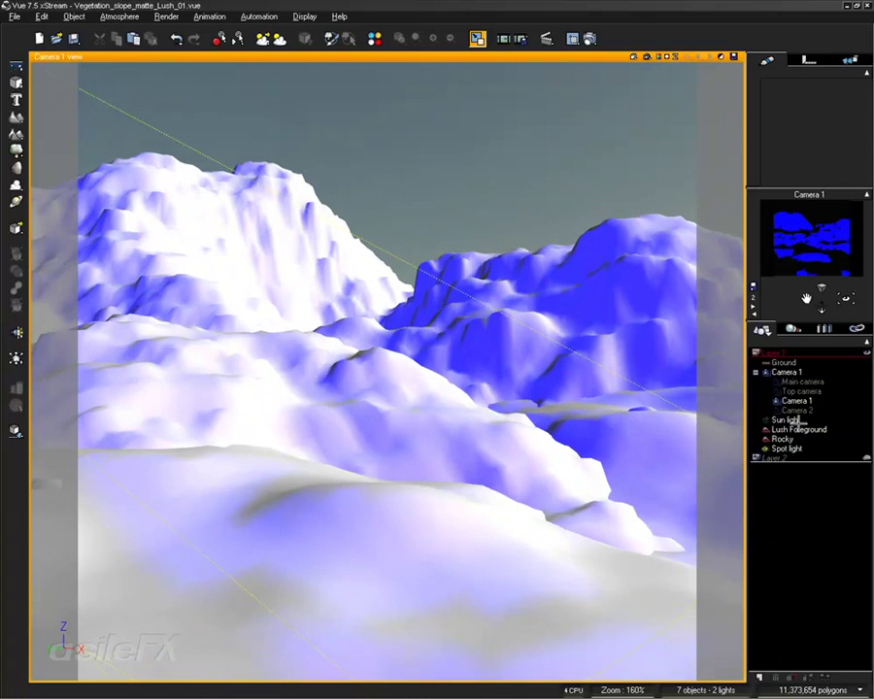
Check the existing spot light's settings, deselect it, and add a second spot light to the scene.
click(787, 449)
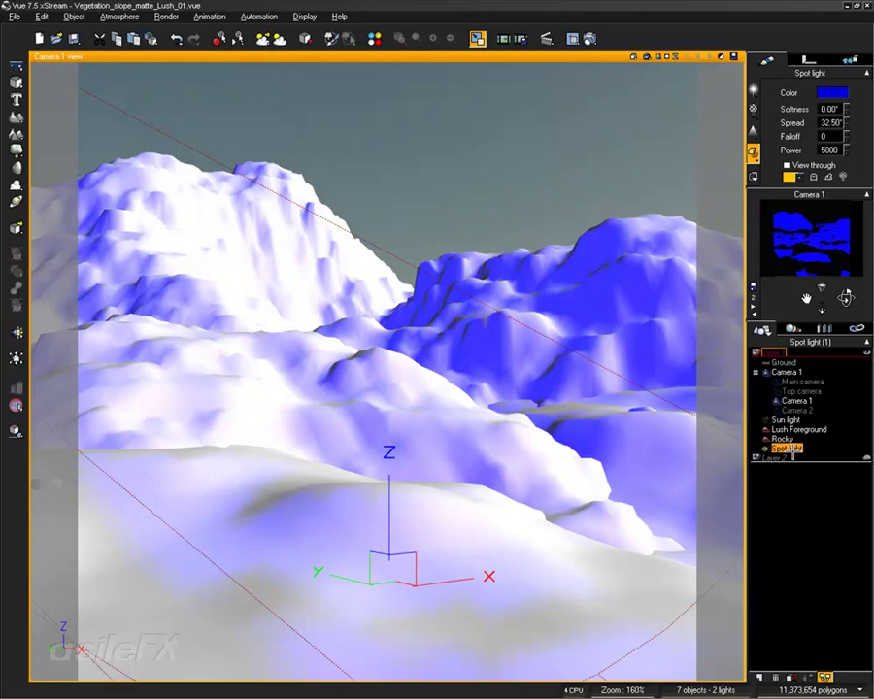
click(801, 501)
click(16, 331)
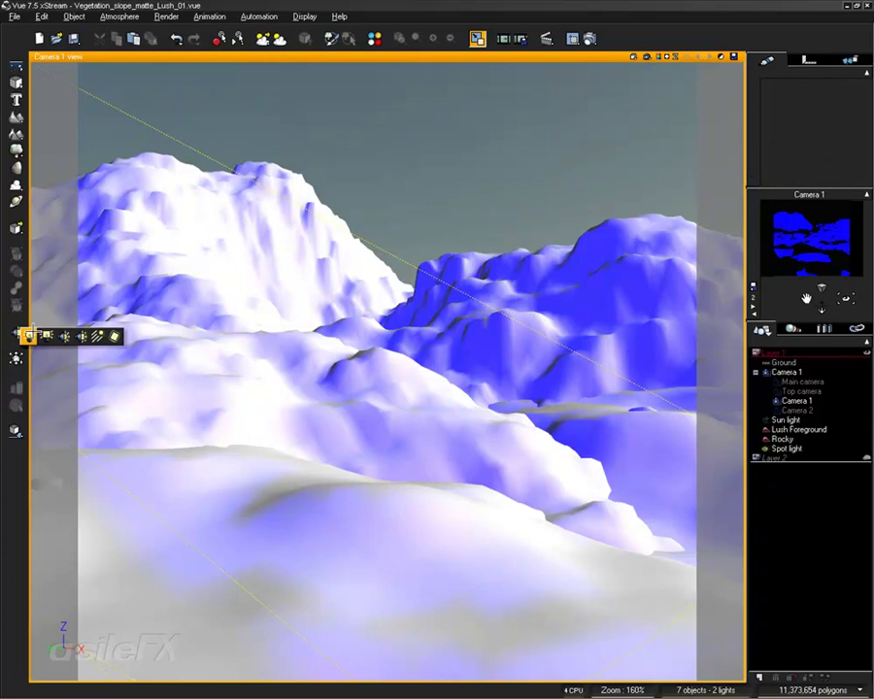
click(62, 336)
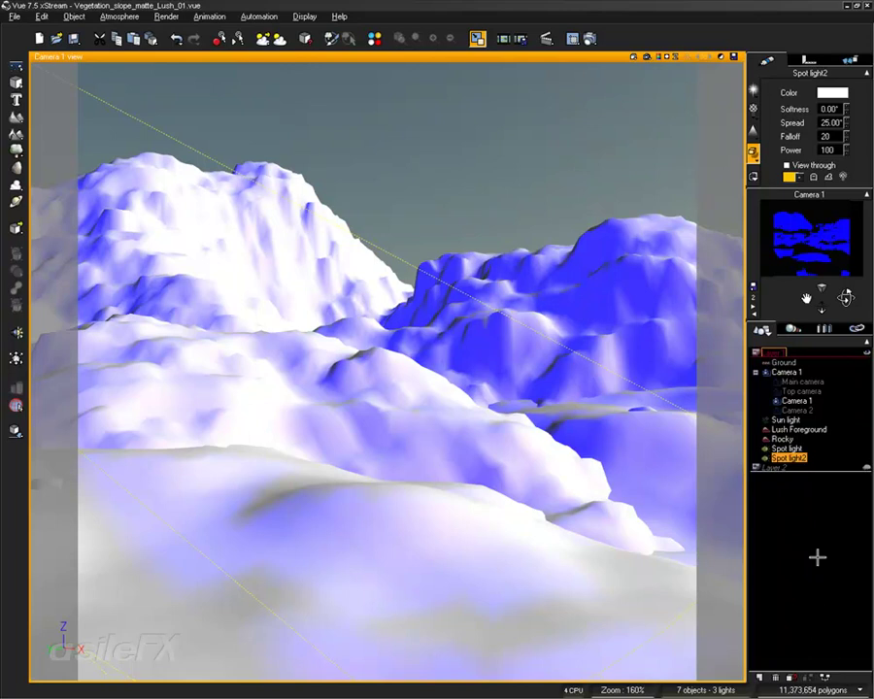
Open the second spot light's function graph and add two External Dependency input nodes side by side.
click(825, 676)
click(179, 219)
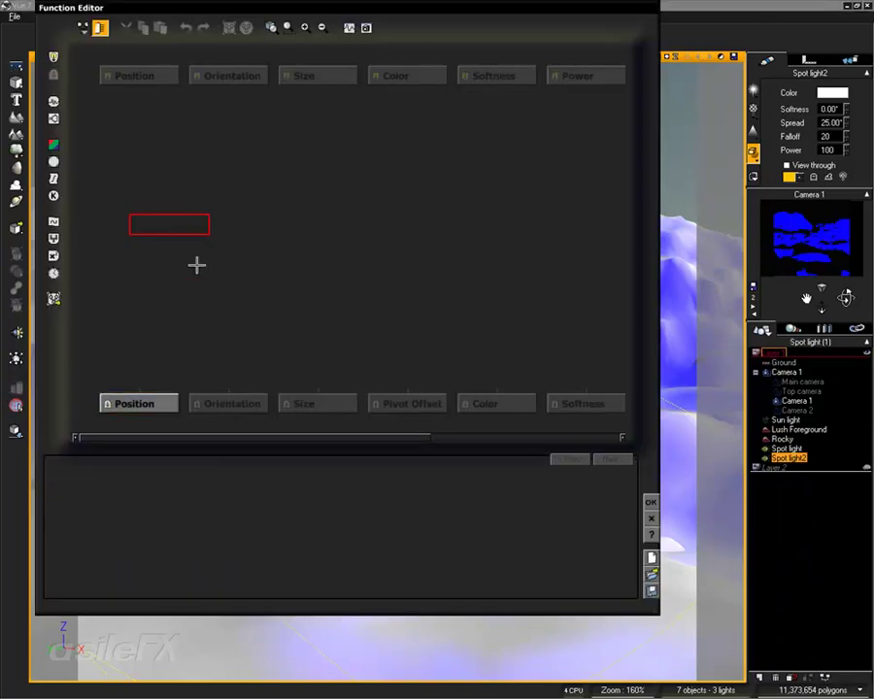
right_click(155, 244)
mouse_move(207, 244)
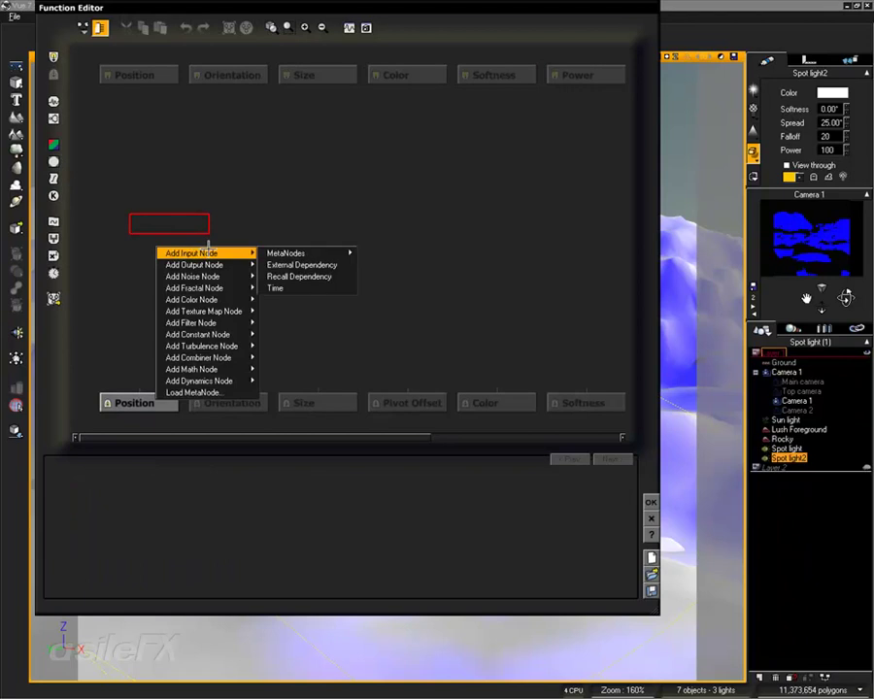
click(373, 272)
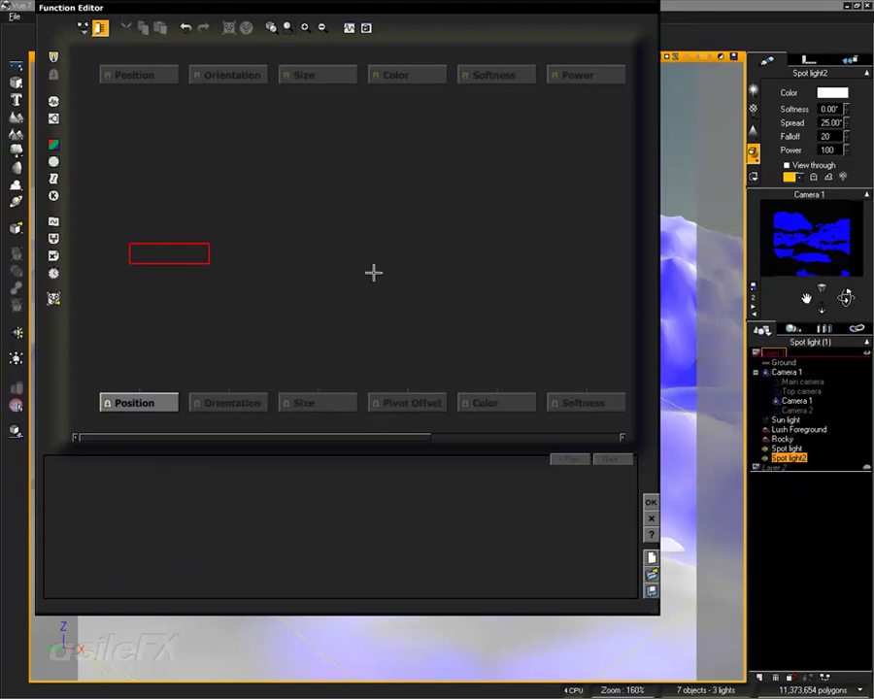
right_click(372, 279)
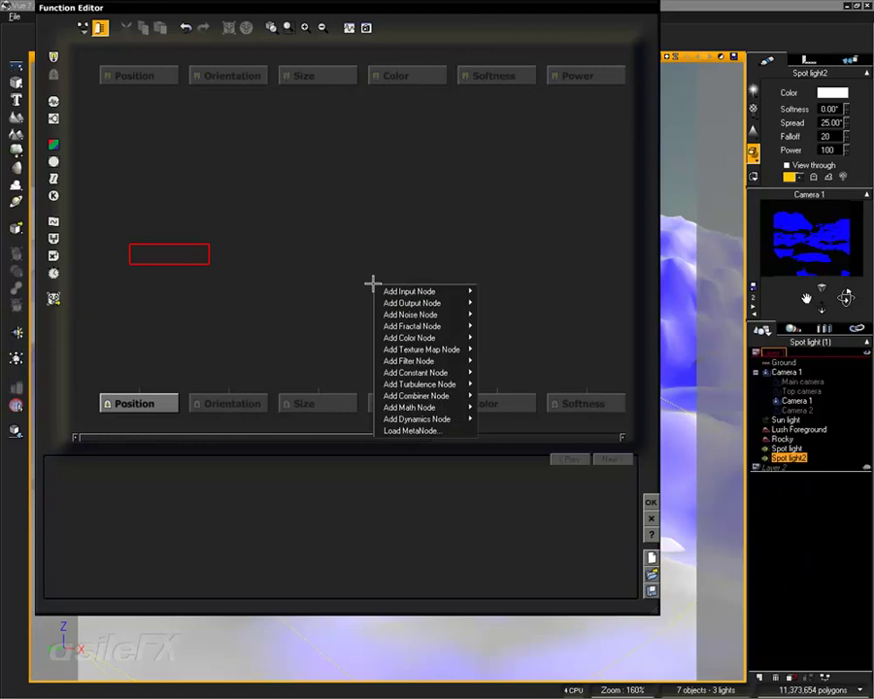
mouse_move(413, 290)
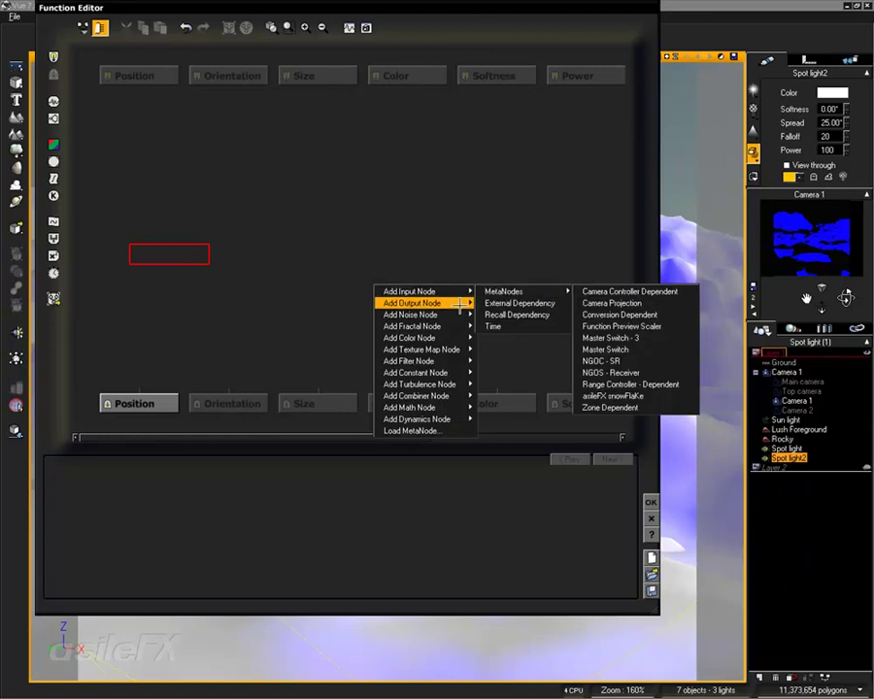
click(516, 302)
click(253, 240)
right_click(256, 241)
mouse_move(330, 248)
click(389, 261)
drag(236, 218, 266, 250)
Set the first External Dependency node's dependency to Camera 1 / Position.
click(167, 255)
click(225, 505)
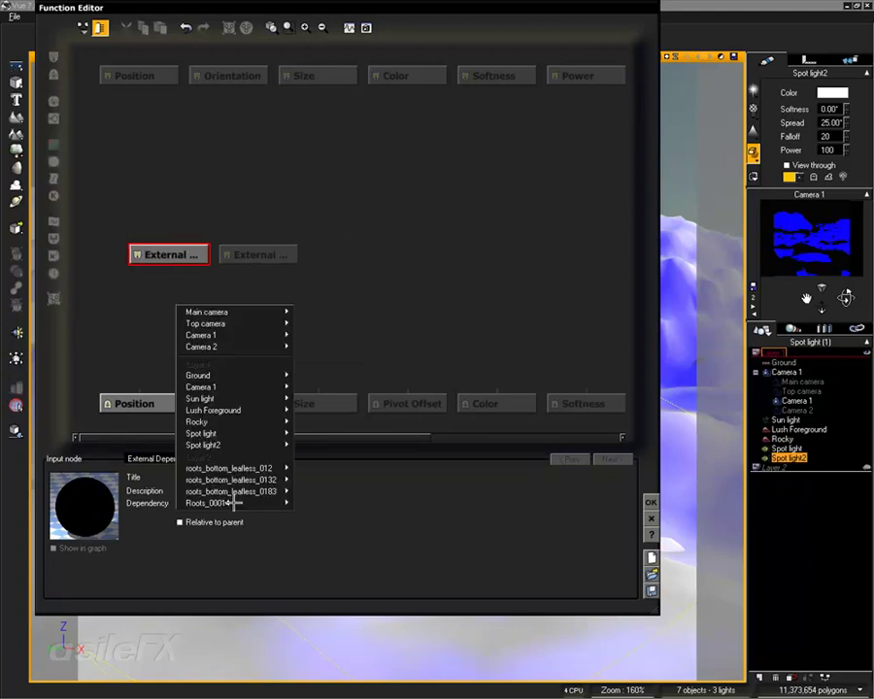
mouse_move(258, 503)
mouse_move(271, 387)
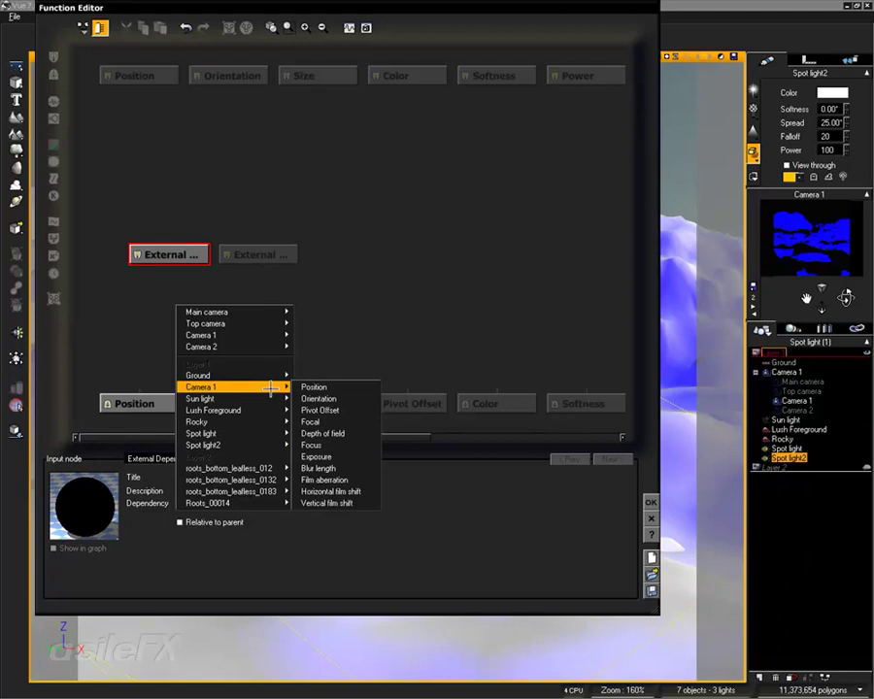
click(330, 386)
Set the second External Dependency node's dependency to Camera 1 / Orientation.
click(277, 252)
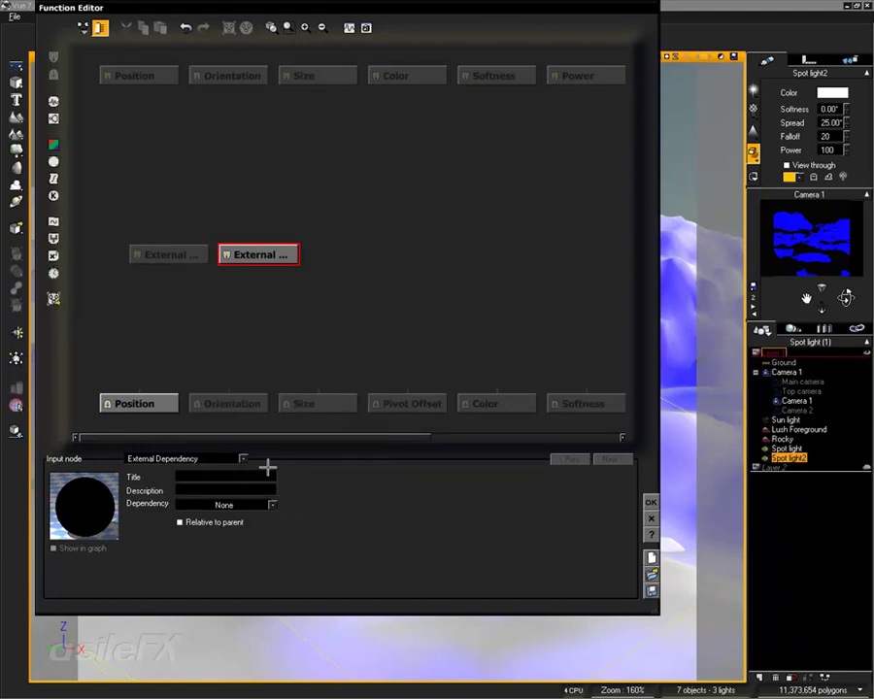
click(225, 505)
mouse_move(272, 387)
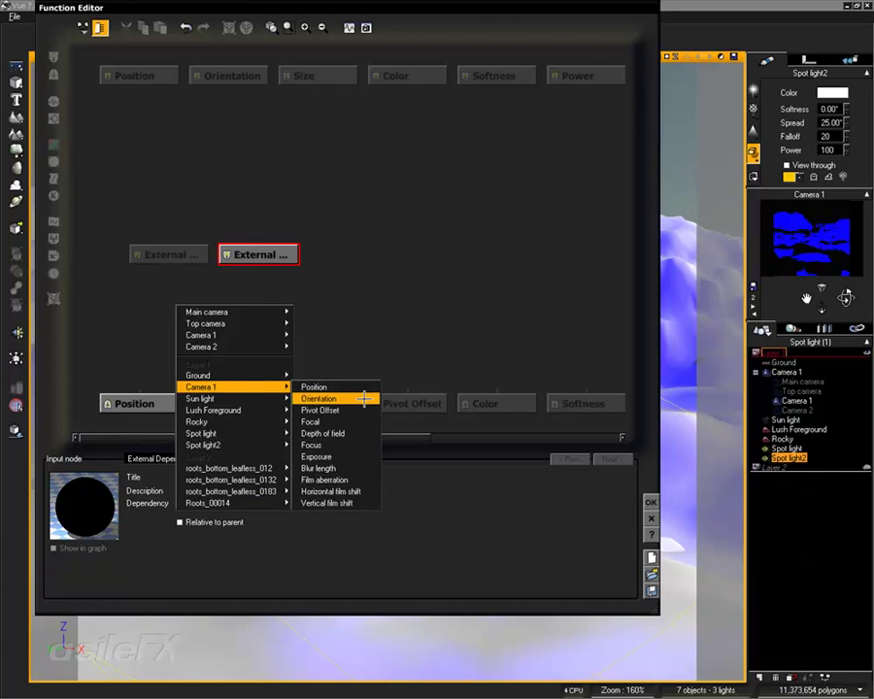
click(364, 398)
Connect the camera position node to the spot light's Position output and the camera orientation node to its Orientation output.
drag(137, 390, 150, 345)
click(178, 258)
mouse_move(227, 389)
mouse_down()
mouse_move(270, 250)
mouse_move(258, 255)
mouse_move(230, 373)
mouse_up()
click(258, 255)
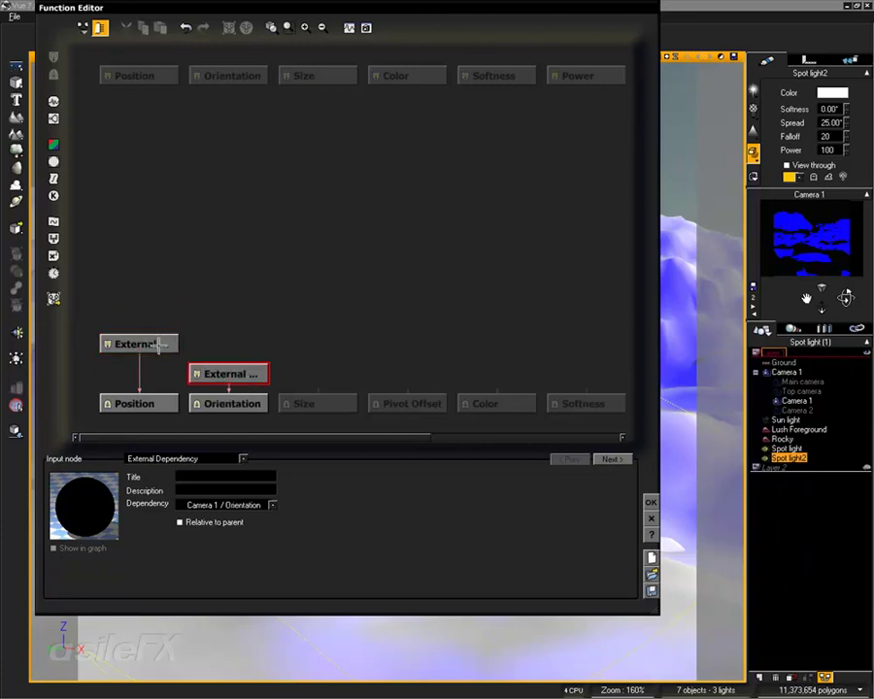
Confirm the second spot light's function graph and set the light's falloff to 0.
click(650, 502)
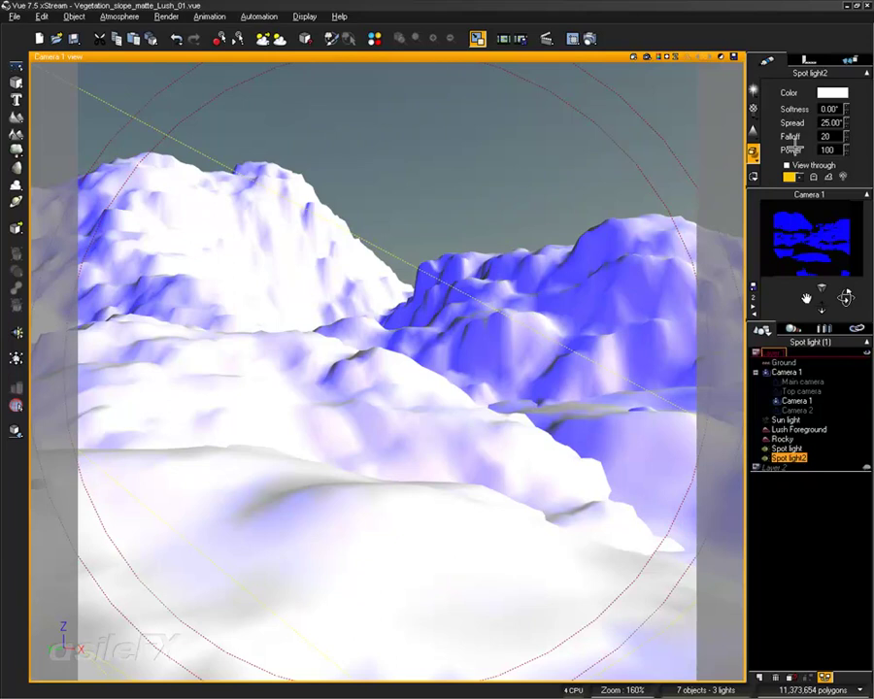
mouse_move(487, 407)
mouse_down()
mouse_move(474, 362)
mouse_move(507, 448)
mouse_move(499, 398)
mouse_up()
drag(829, 135, 803, 134)
text(0)
key(Return)
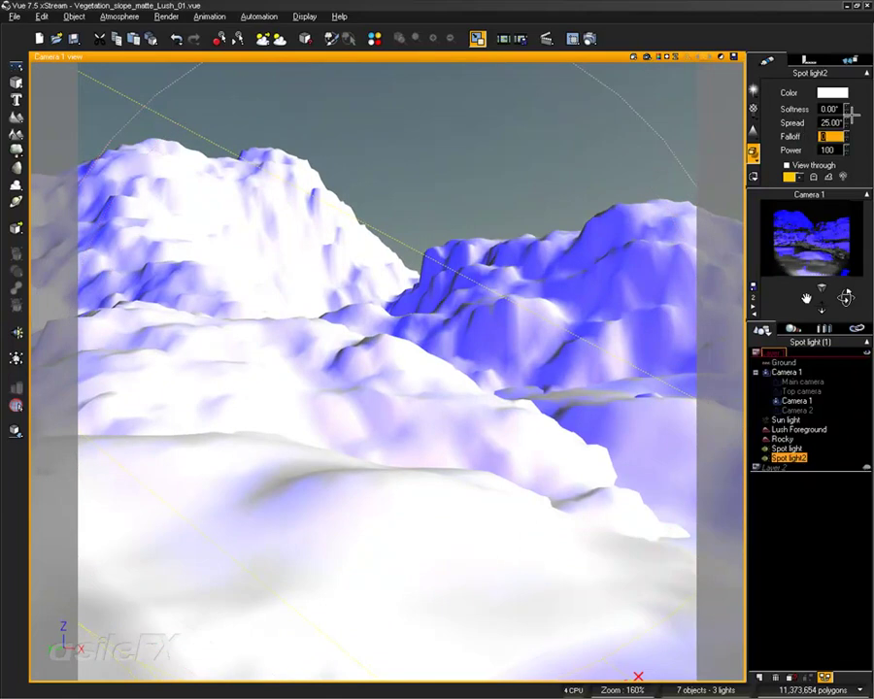
Set the second spot light's spread to 32.50°.
drag(840, 122, 808, 122)
text(30)
key(Return)
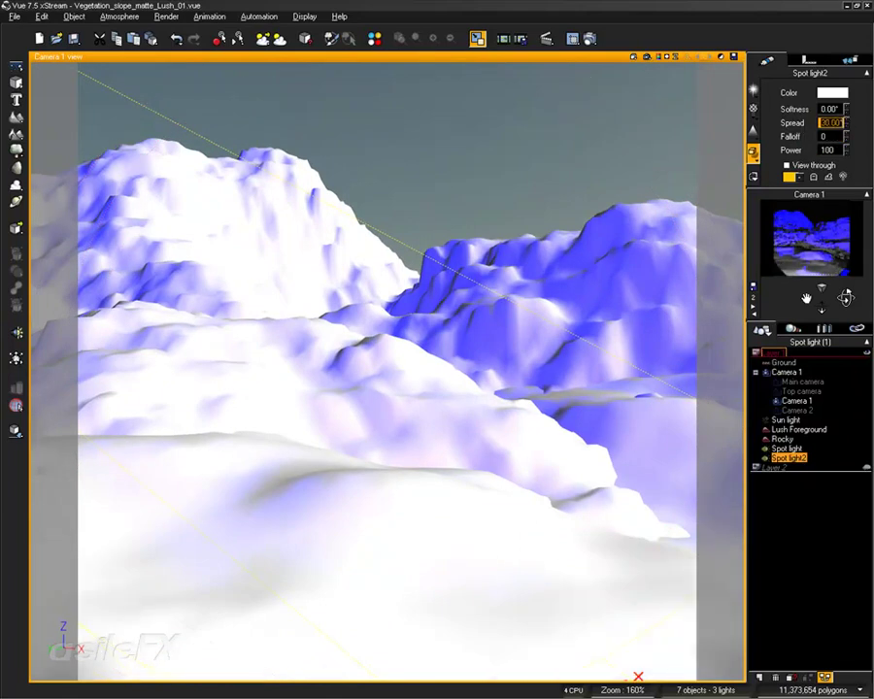
click(847, 121)
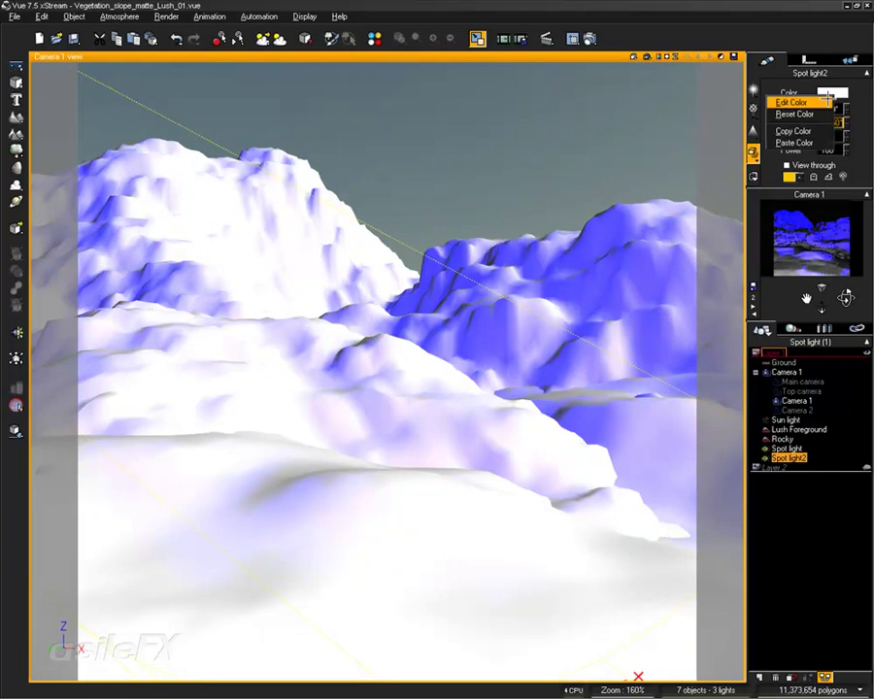
Color the second spot light red (217, 0, 0) and set its power to 5000.
click(831, 92)
drag(673, 411, 671, 447)
drag(640, 408, 692, 330)
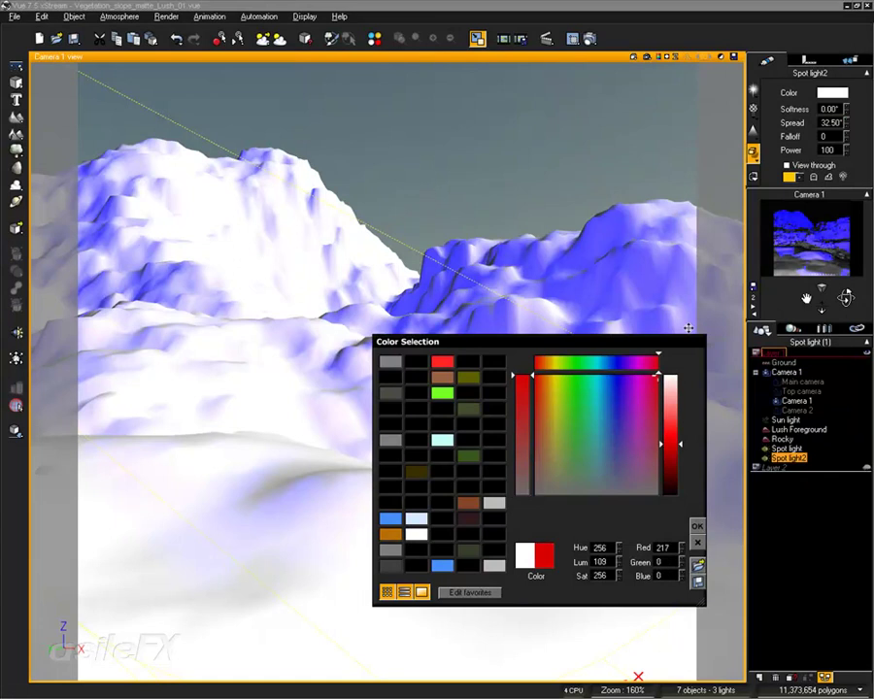
click(696, 524)
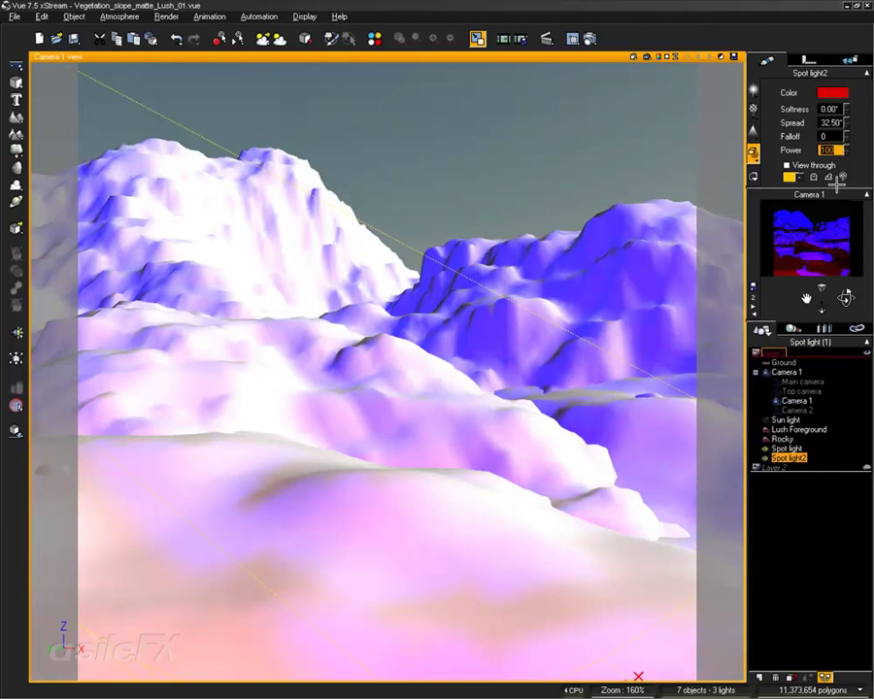
right_click(837, 214)
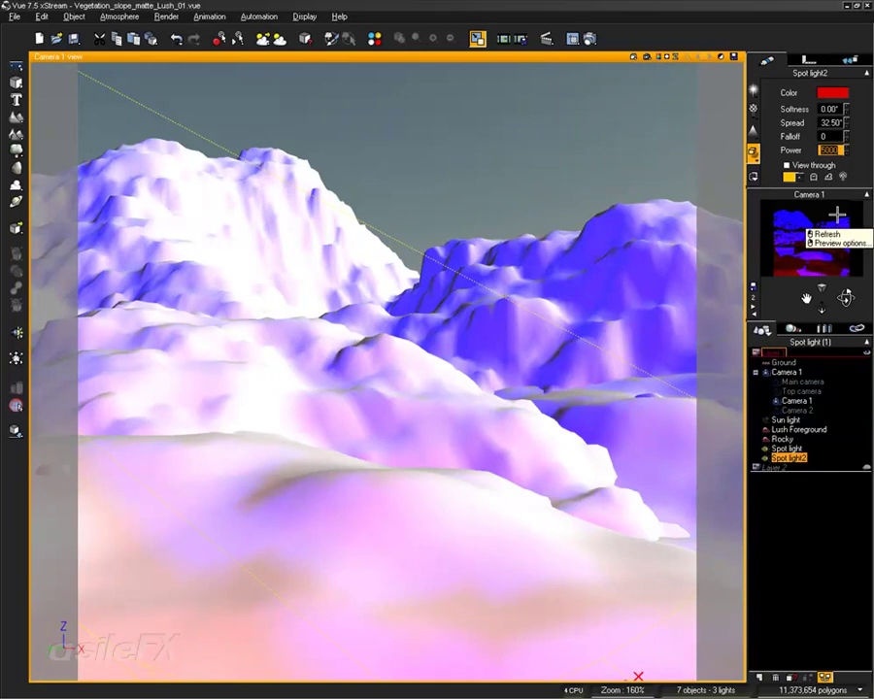
click(826, 234)
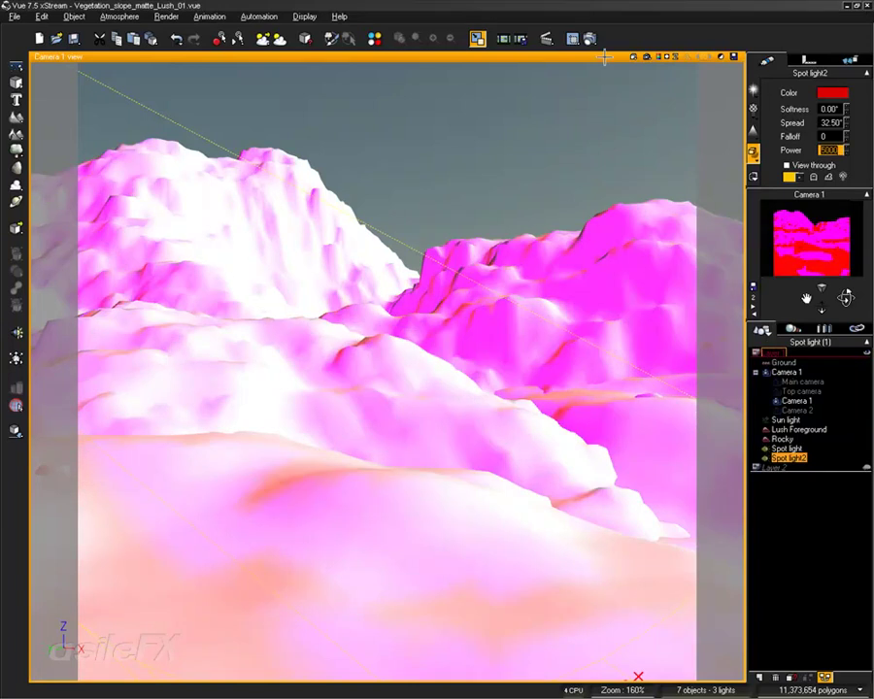
Switch to the Camera 2 view, enlarge it, and render it to compare the red and blue light coverage on the terrains.
double_click(604, 55)
right_drag(231, 229, 252, 165)
scroll(249, 160, down, 2)
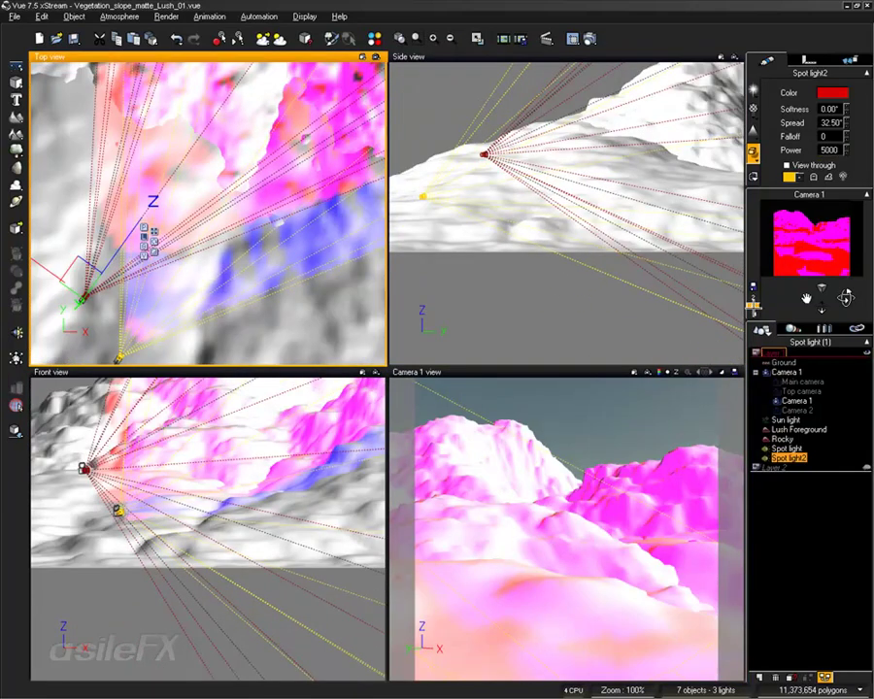
click(754, 307)
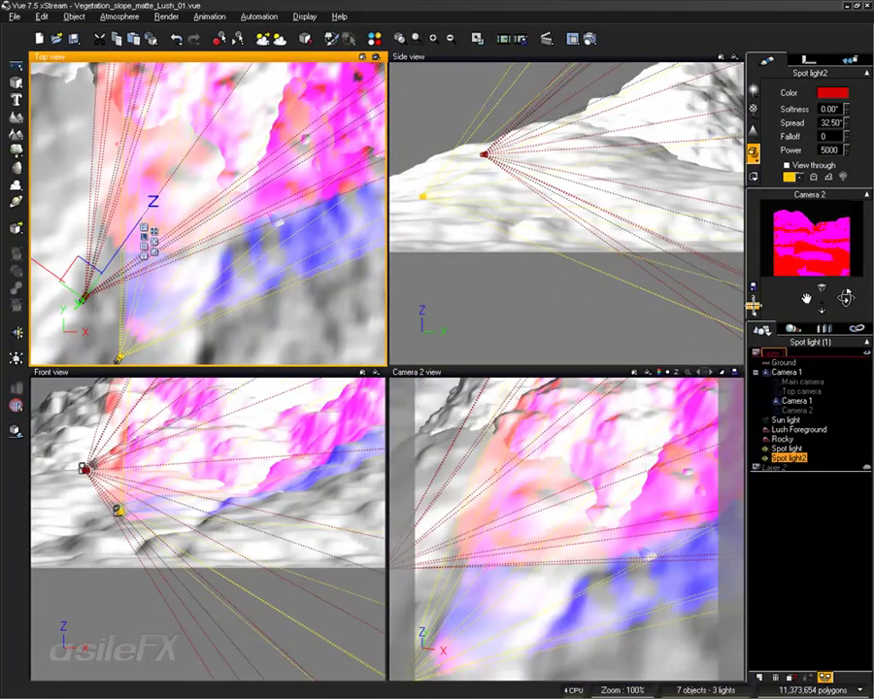
double_click(591, 373)
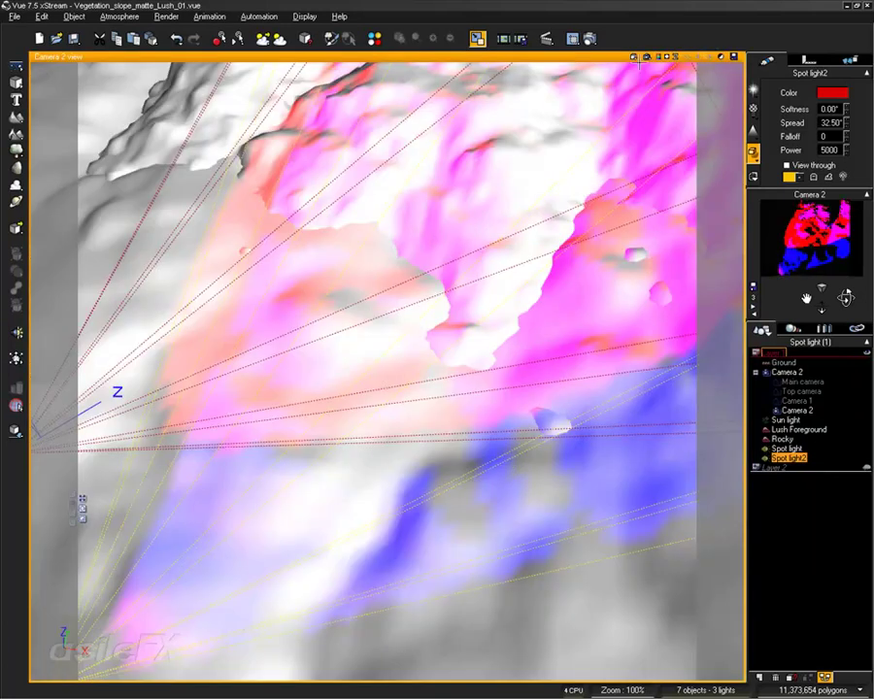
click(645, 56)
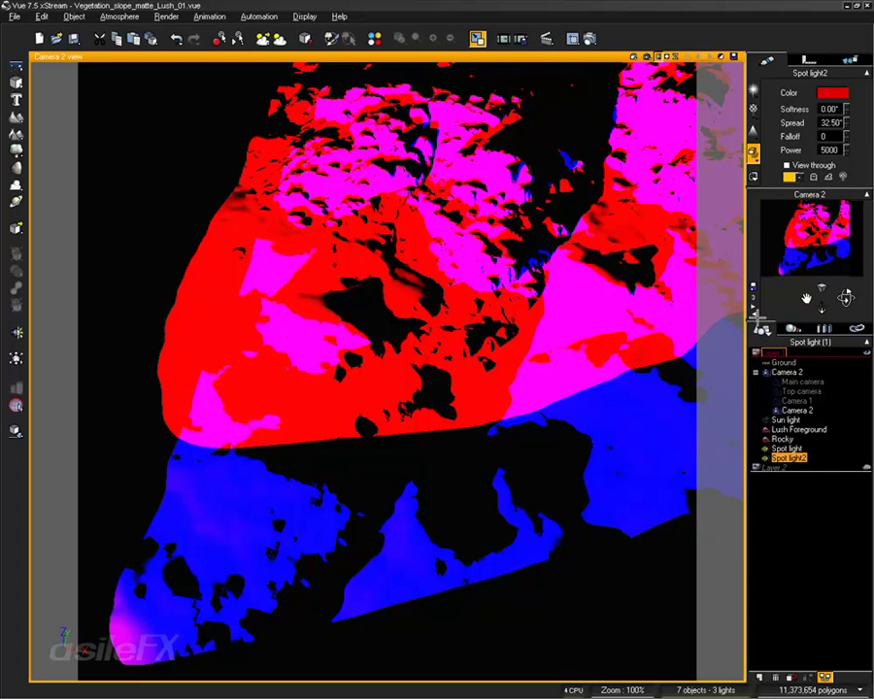
Re-aim Camera 1 across the terrain and render the Camera 2 view to check how the linked red light follows.
click(753, 314)
right_drag(572, 394, 441, 316)
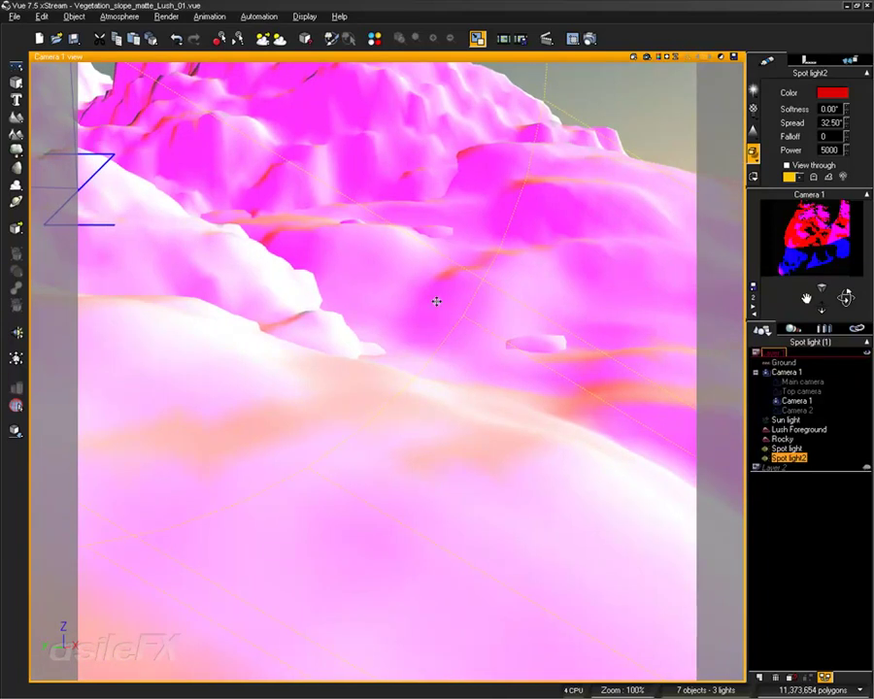
right_drag(404, 266, 453, 282)
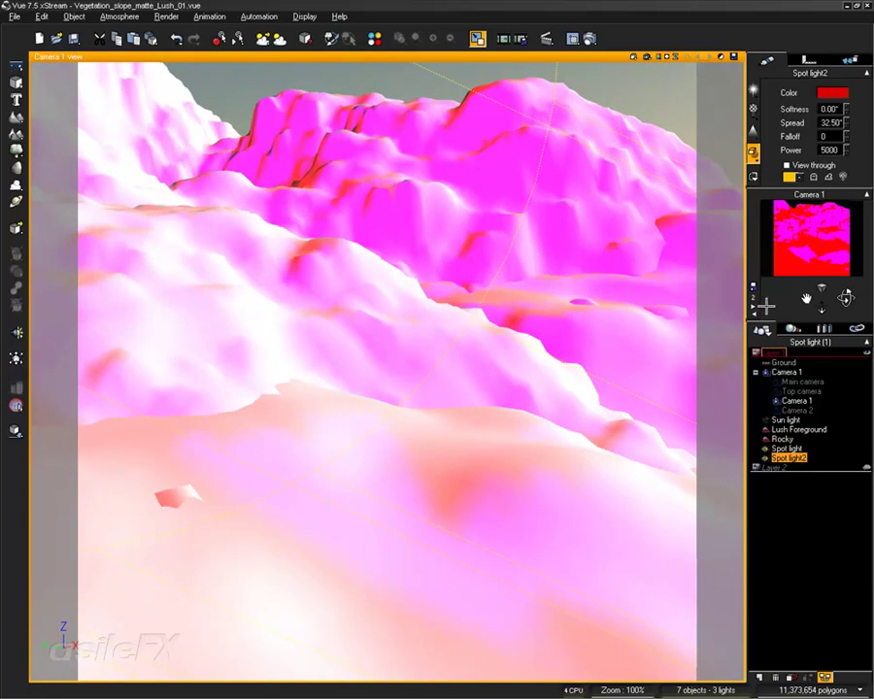
click(753, 305)
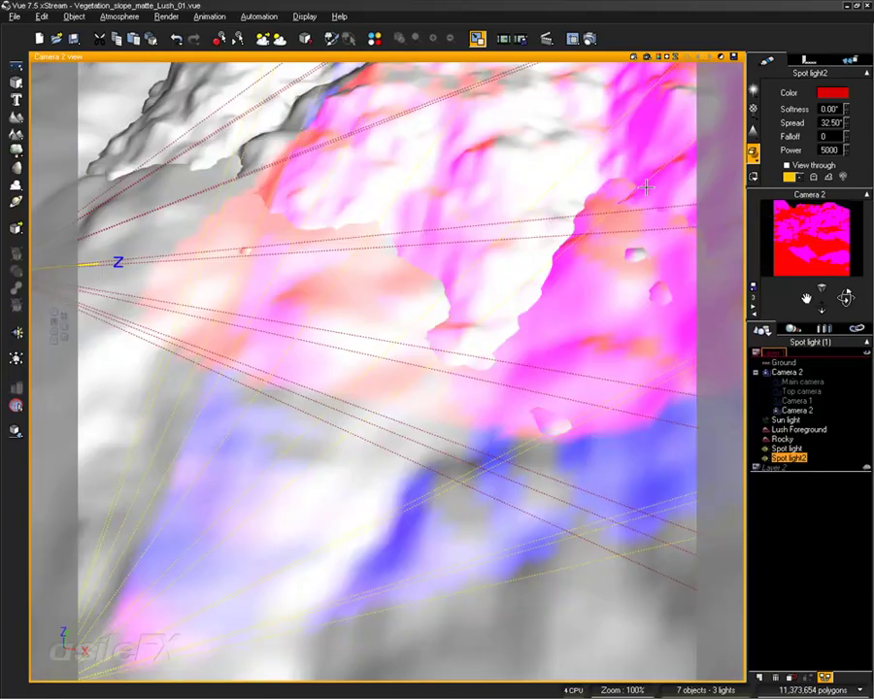
click(648, 57)
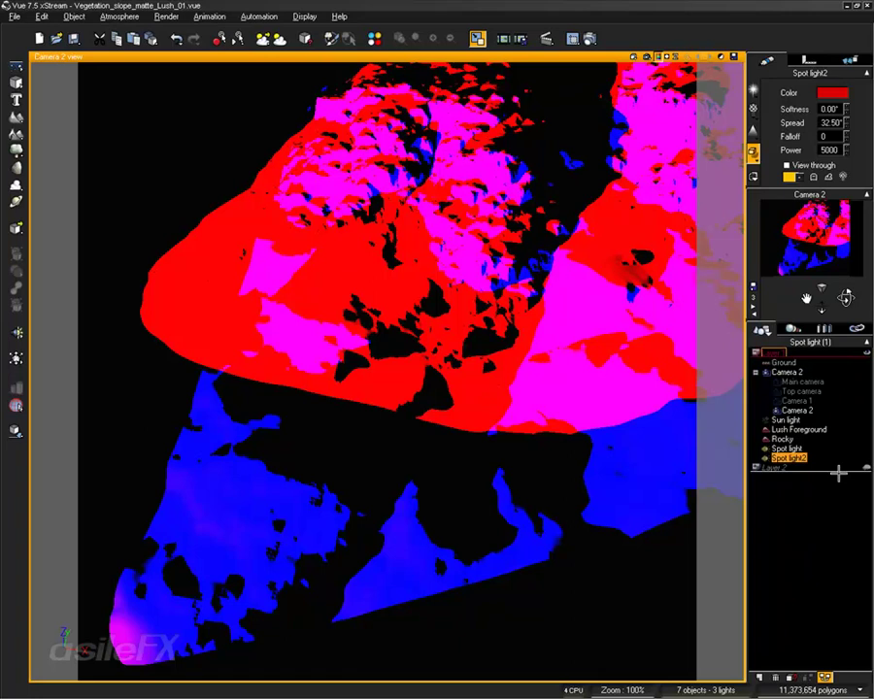
Disable the second spot light and render the Camera 2 view with only the blue light.
click(766, 458)
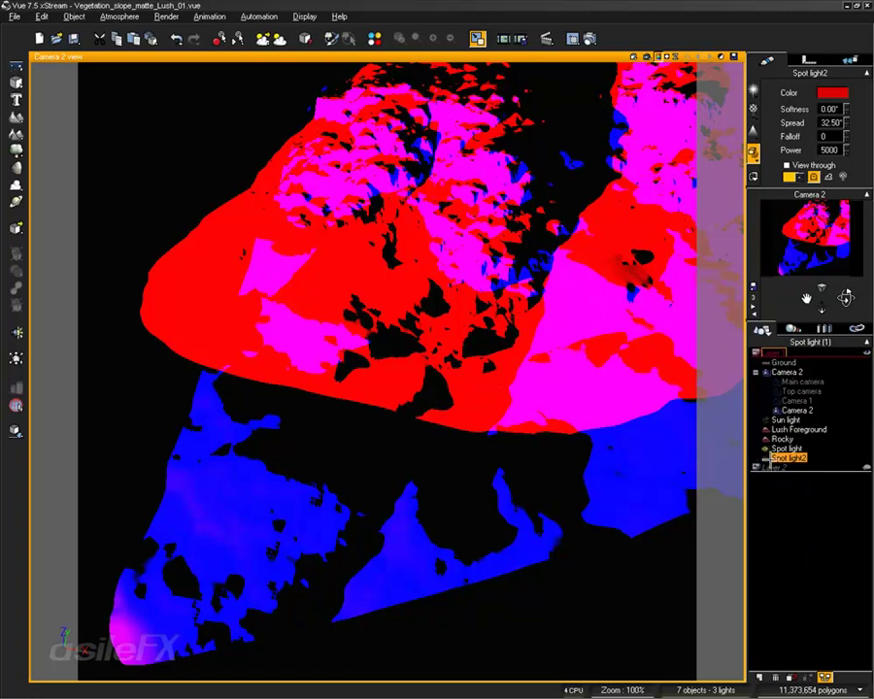
click(647, 57)
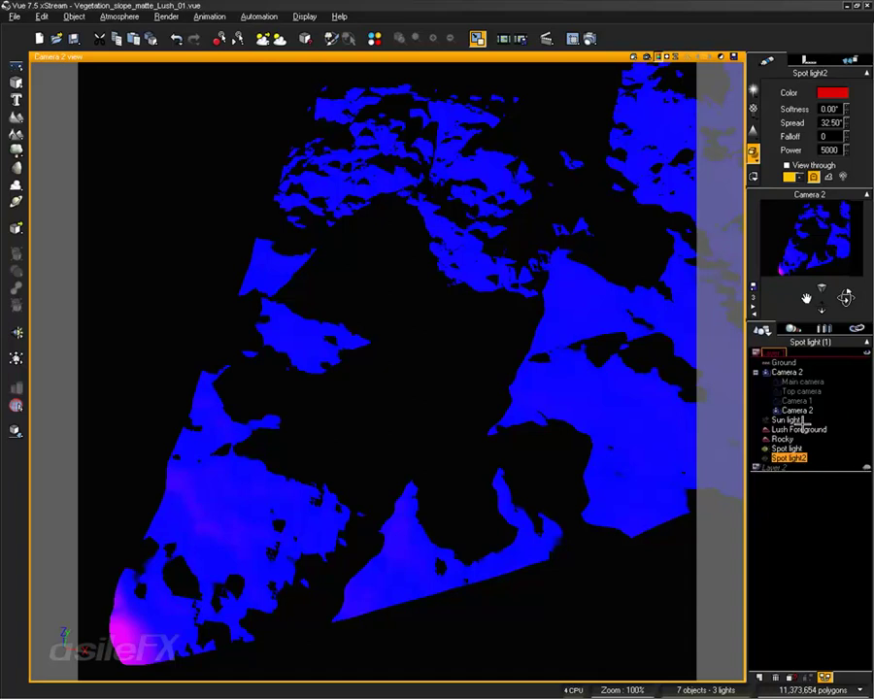
Make the Rocky terrain's material ignore lighting and atmosphere.
click(540, 313)
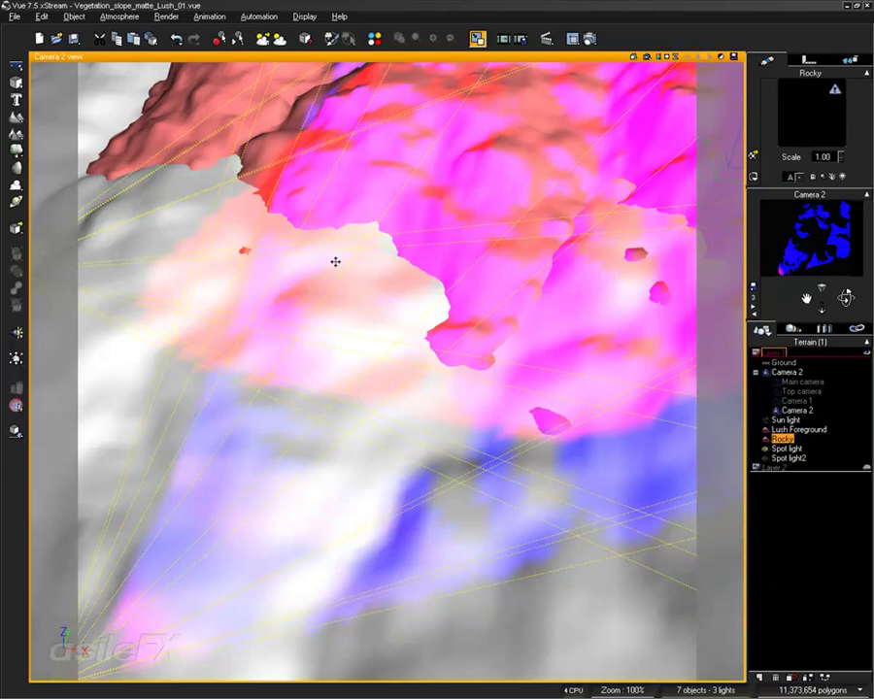
double_click(829, 126)
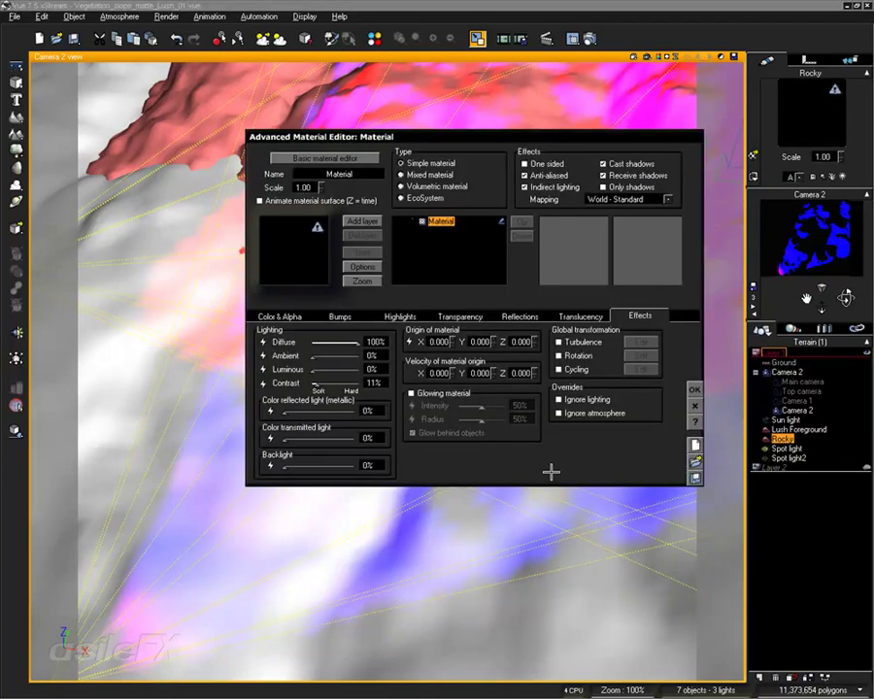
click(564, 399)
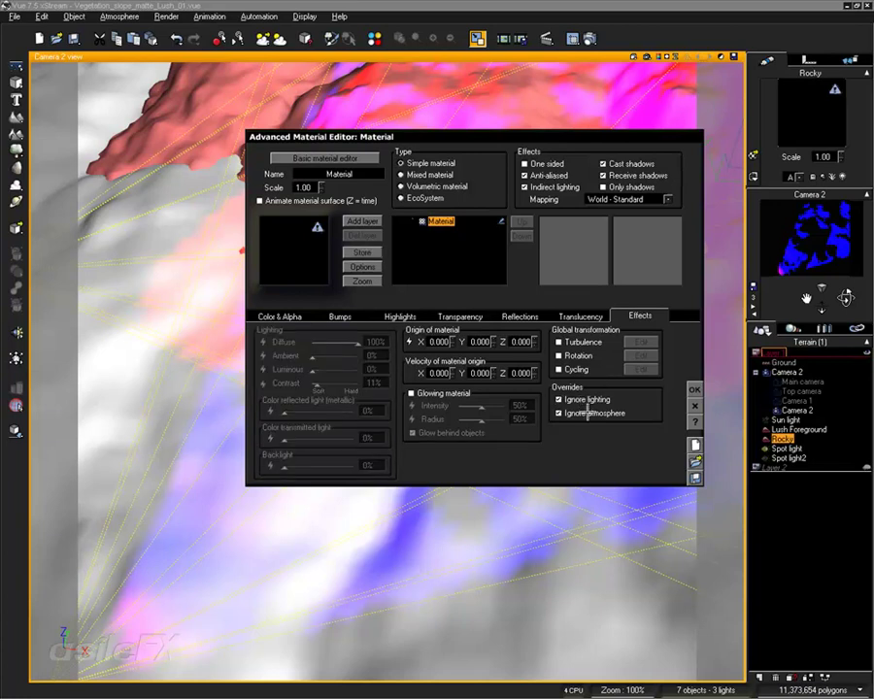
Change the Rocky material's color map to solid black and render the Camera 2 view.
click(280, 316)
right_click(440, 388)
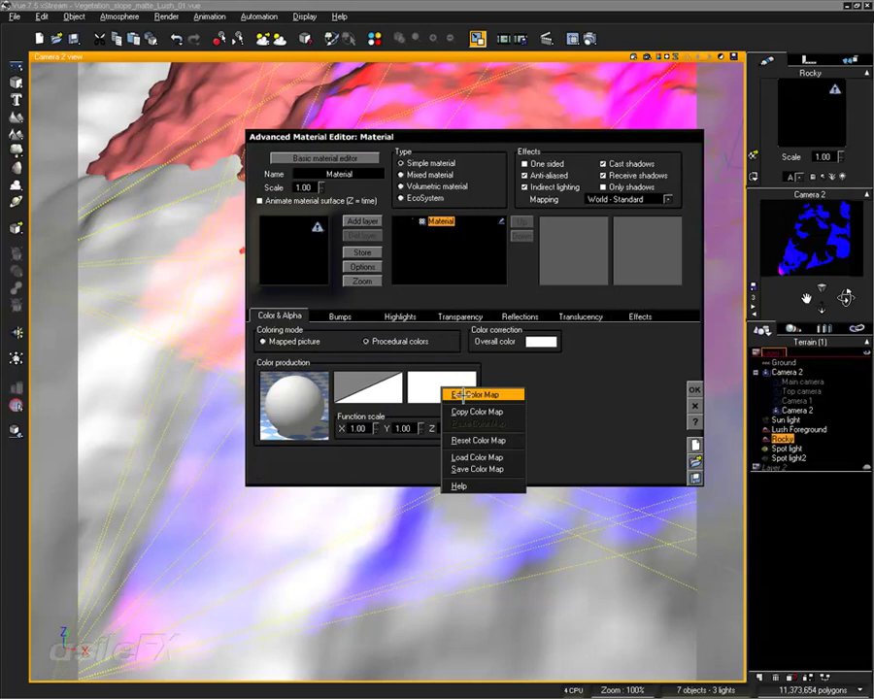
click(487, 393)
double_click(581, 448)
drag(677, 418, 694, 503)
click(705, 534)
click(649, 428)
click(695, 388)
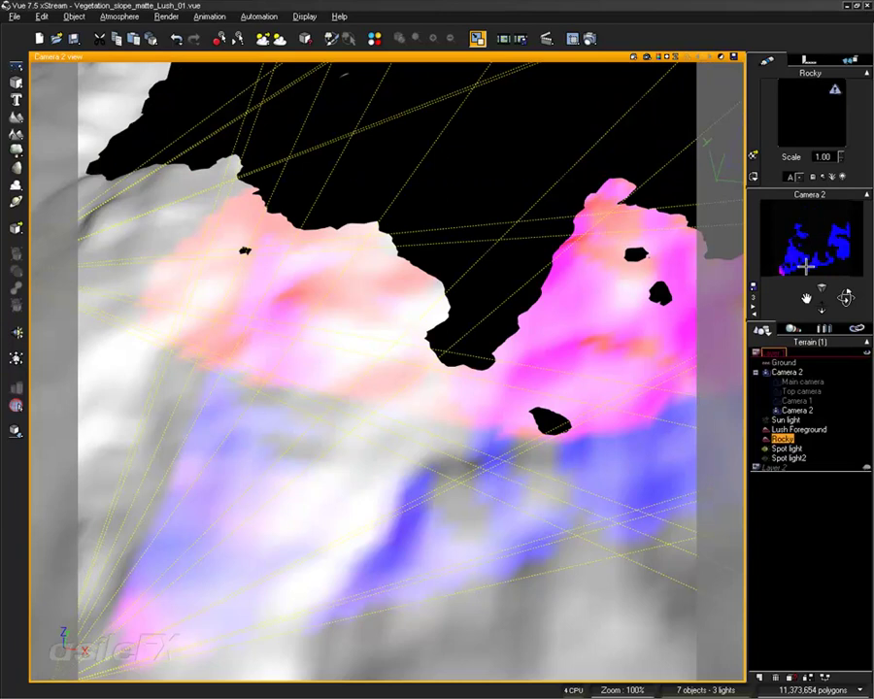
click(646, 58)
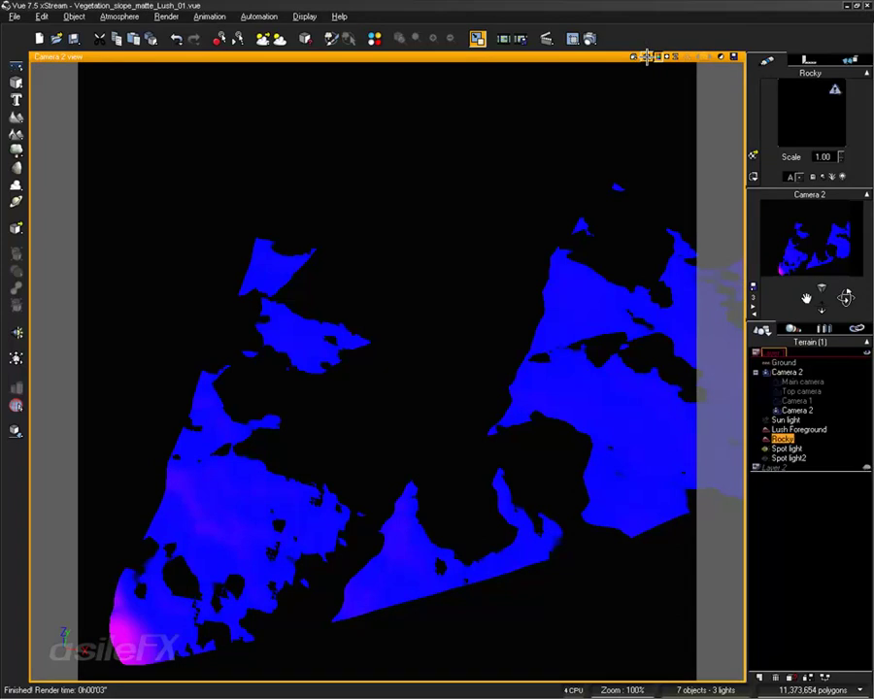
Pull Camera 2 back to frame more of the terrains and the spot lights, and render the wider view.
click(561, 308)
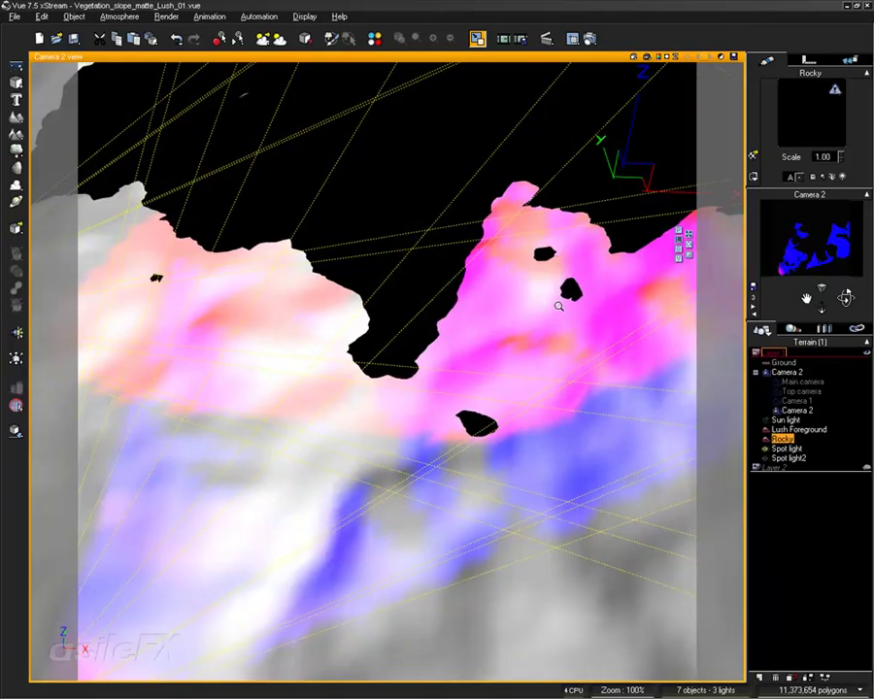
scroll(559, 306, down, 3)
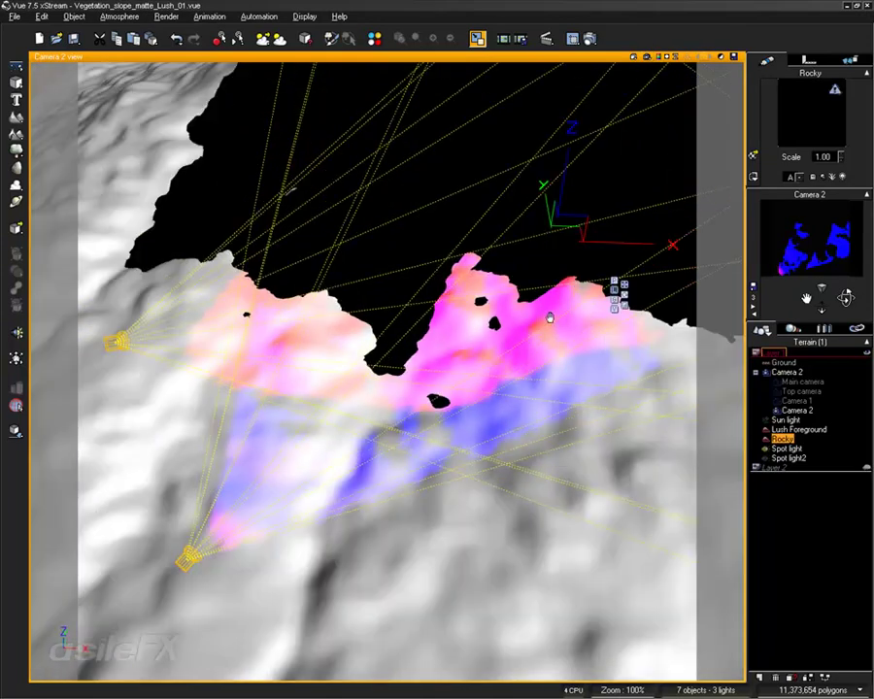
scroll(566, 316, down, 3)
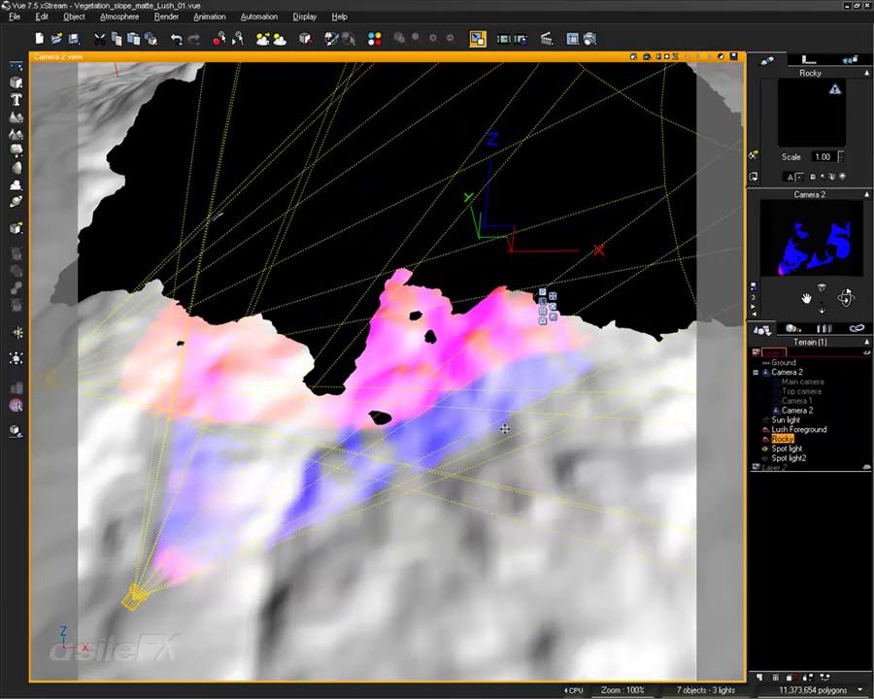
click(647, 56)
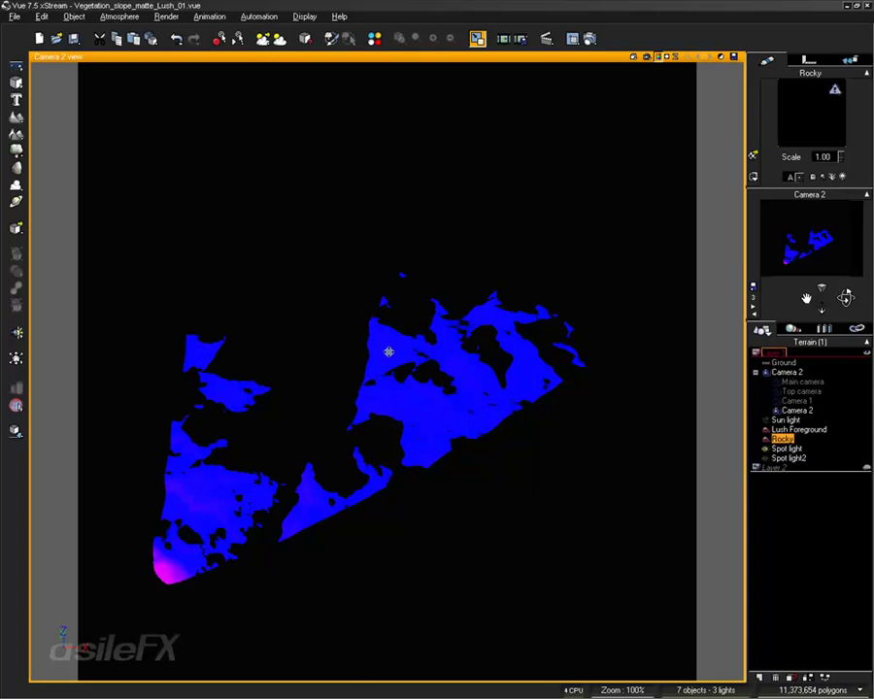
Set the Rocky material's color map to solid white and render the Camera 2 view.
double_click(826, 95)
right_click(435, 384)
click(458, 386)
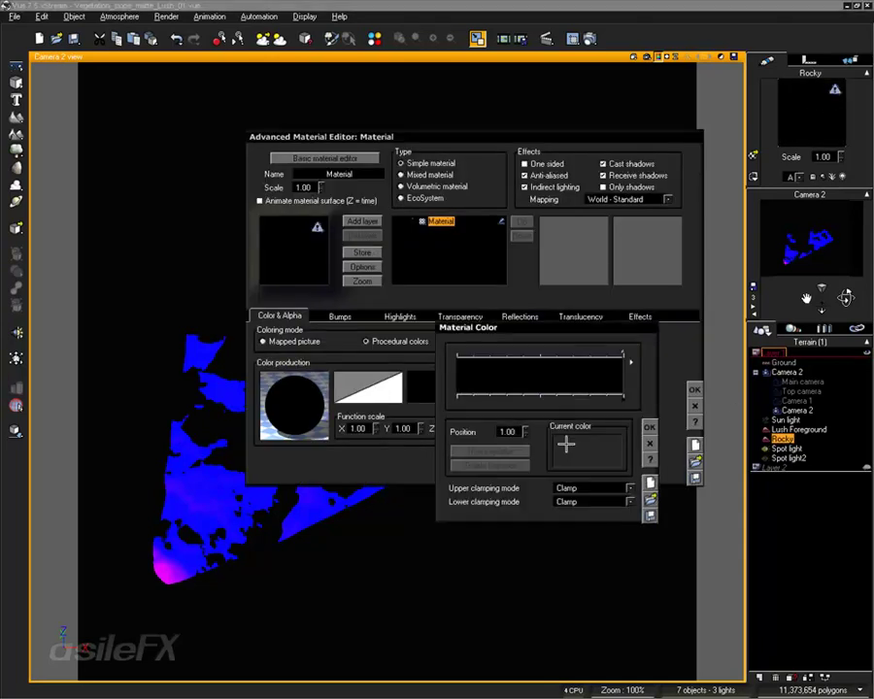
double_click(609, 445)
drag(675, 413, 671, 377)
key(Return)
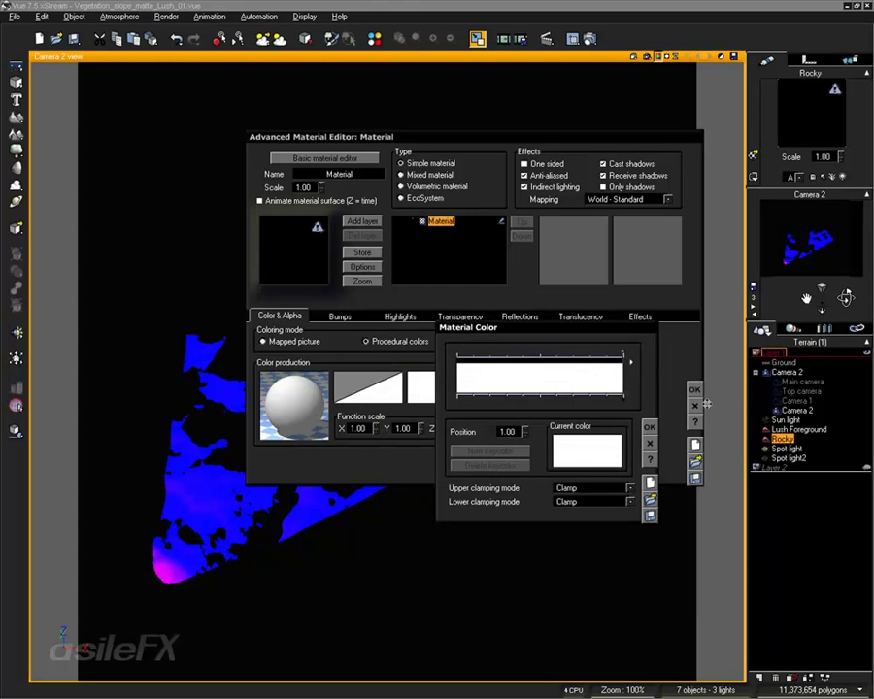
click(648, 426)
click(693, 390)
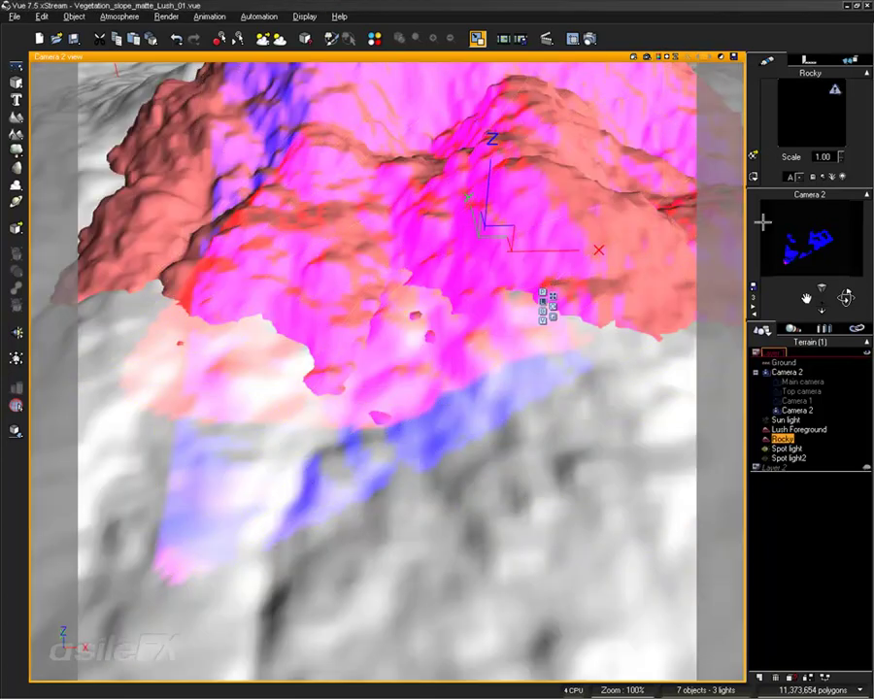
click(643, 56)
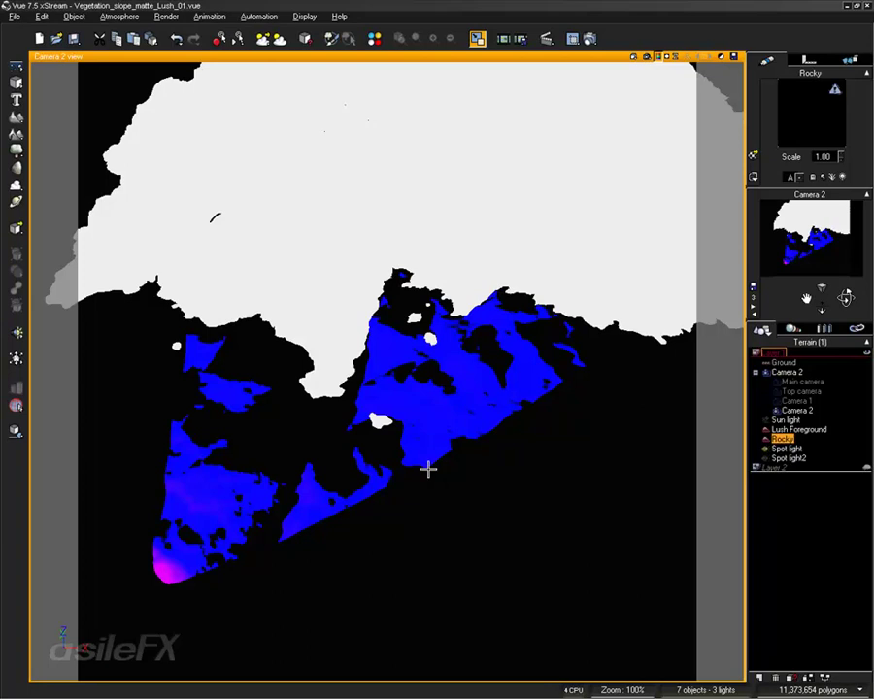
Inspect the spot lights across the four-view layout and return to the enlarged Camera 2 view.
double_click(497, 56)
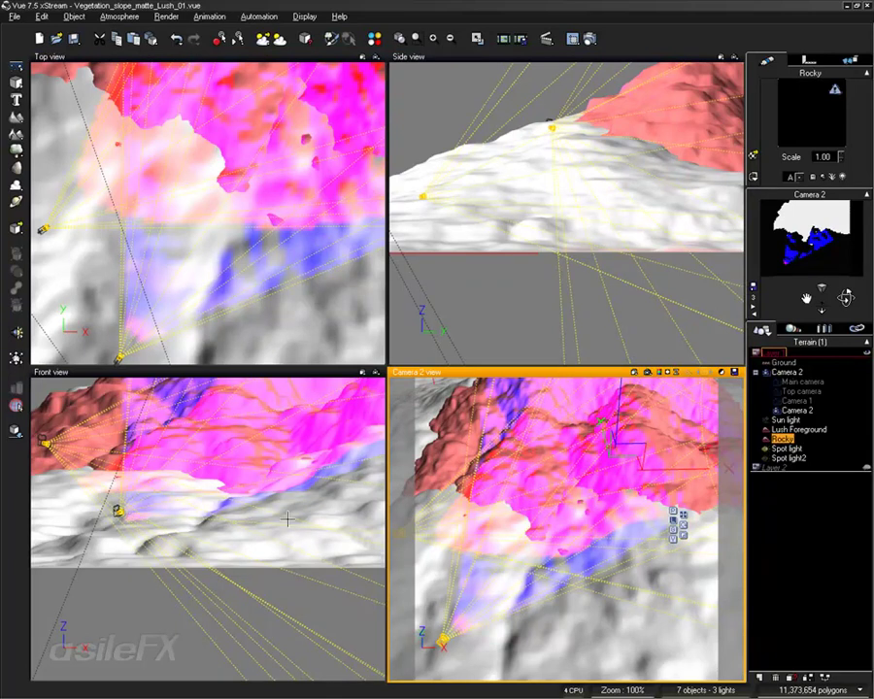
click(233, 491)
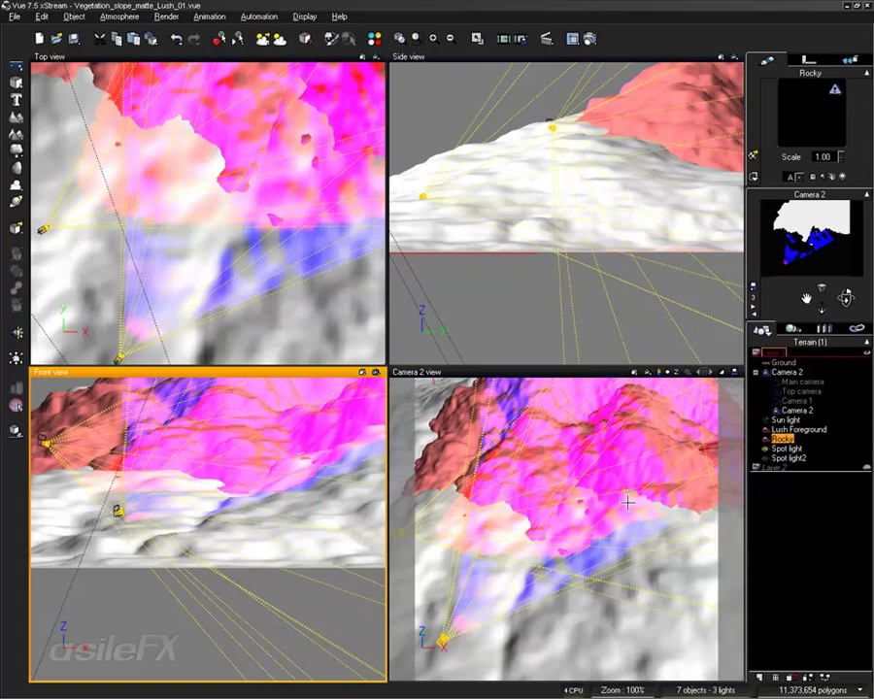
click(575, 373)
double_click(575, 372)
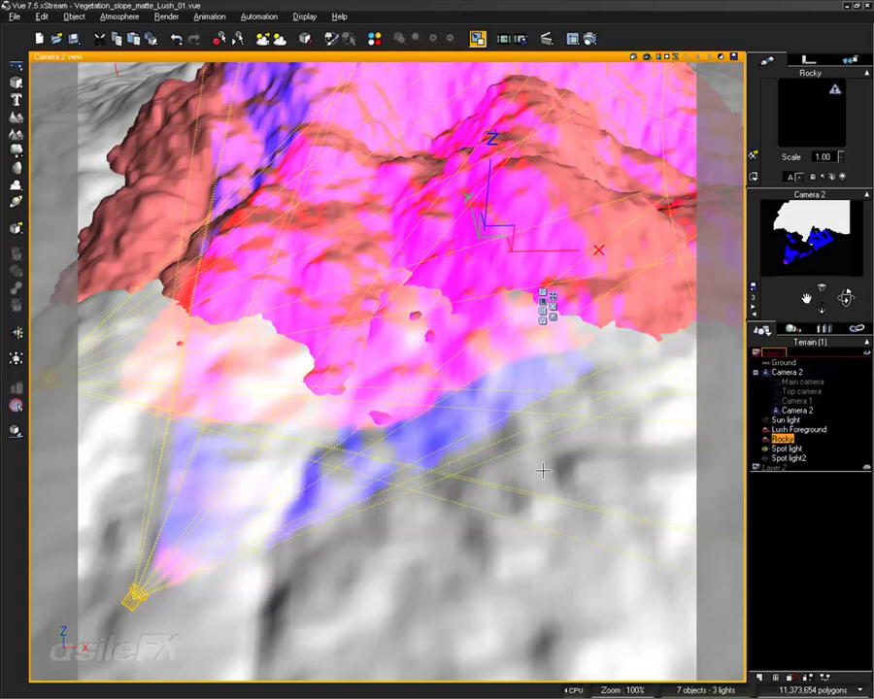
Review the anti-aliasing options under the User settings render quality, dismiss the render options, and return to the enlarged Camera 2 view.
double_click(422, 57)
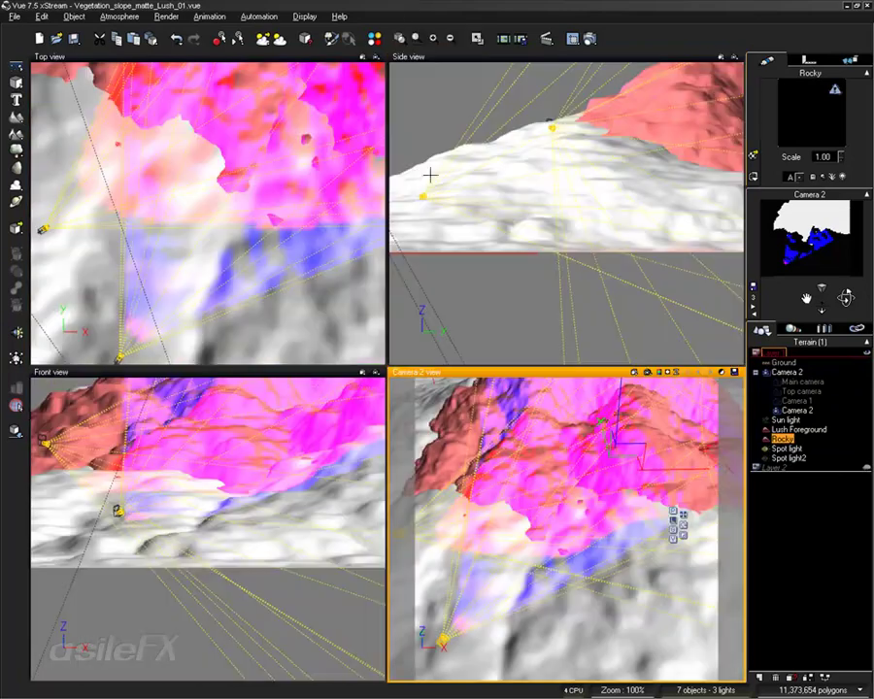
click(573, 38)
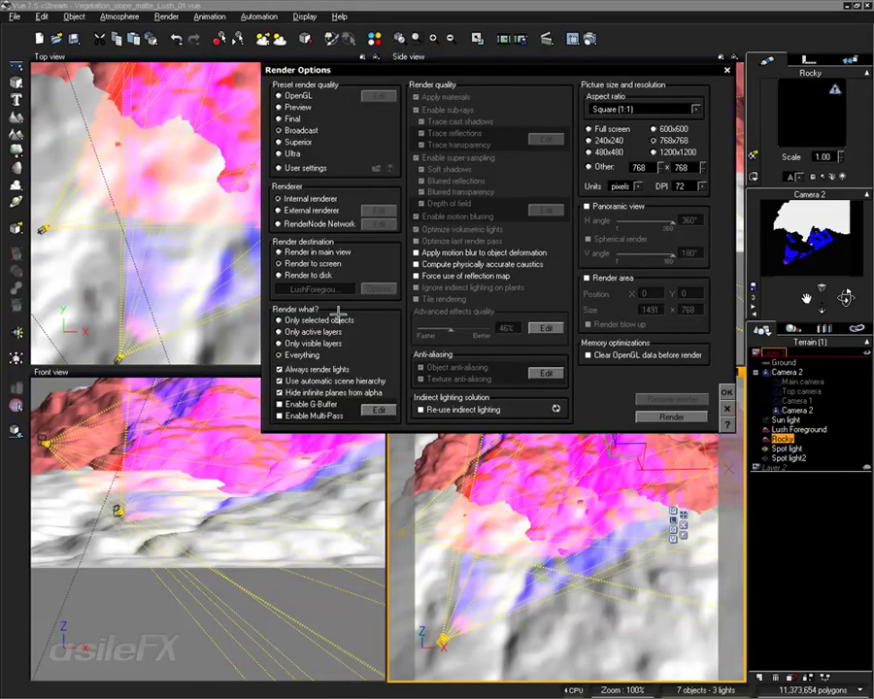
click(290, 168)
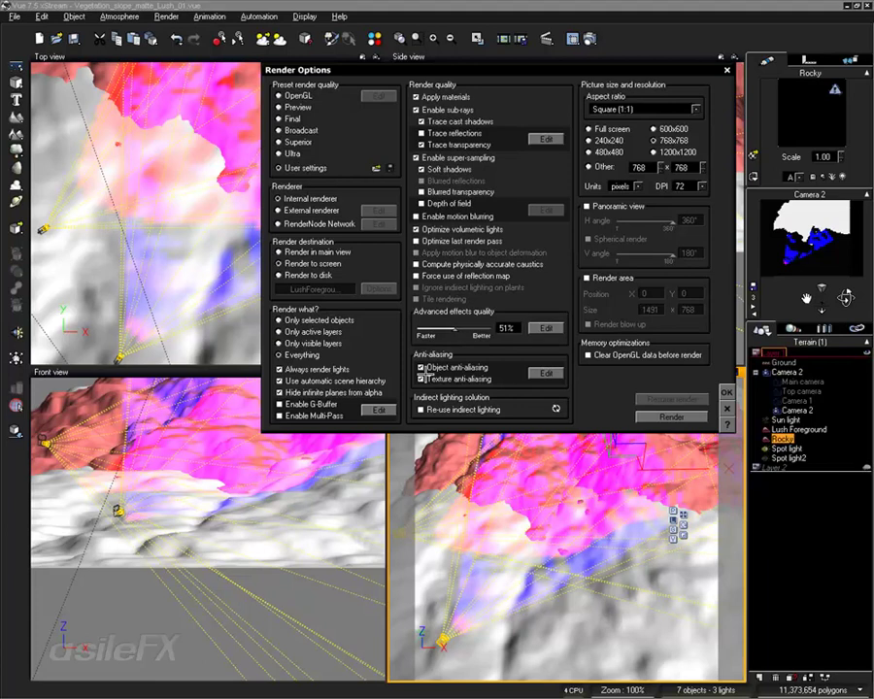
click(546, 372)
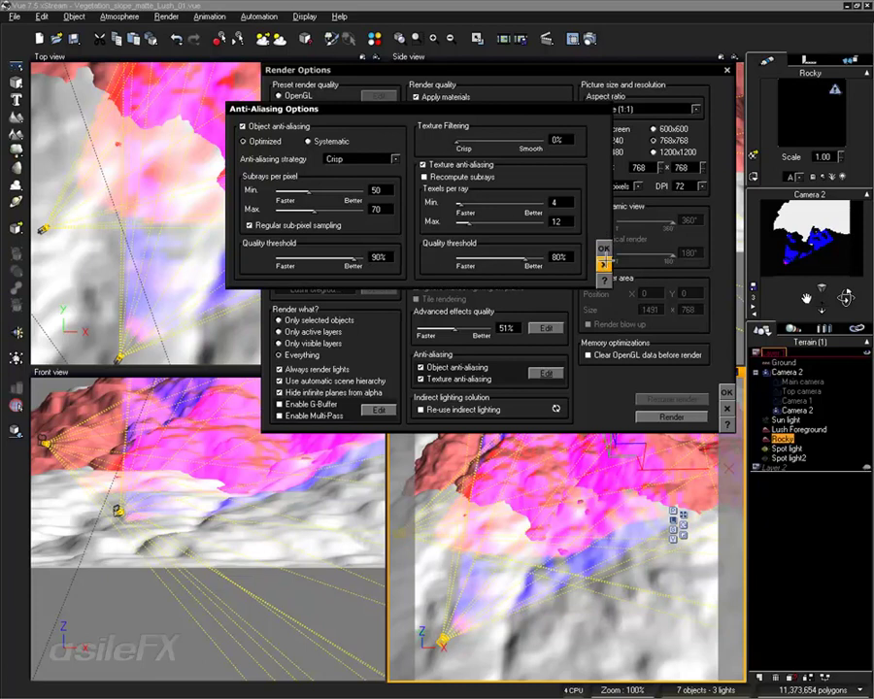
click(603, 249)
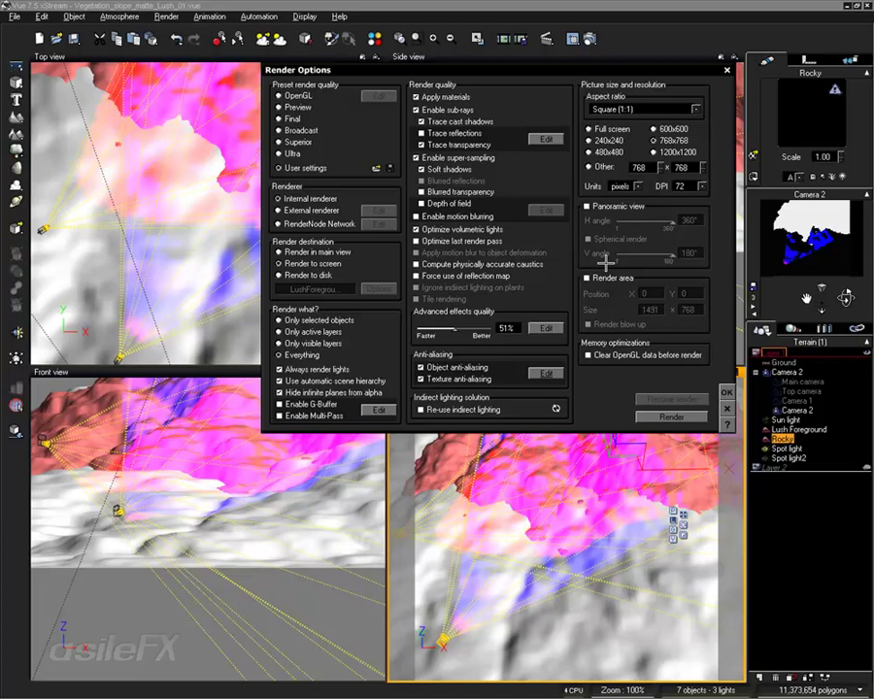
key(Escape)
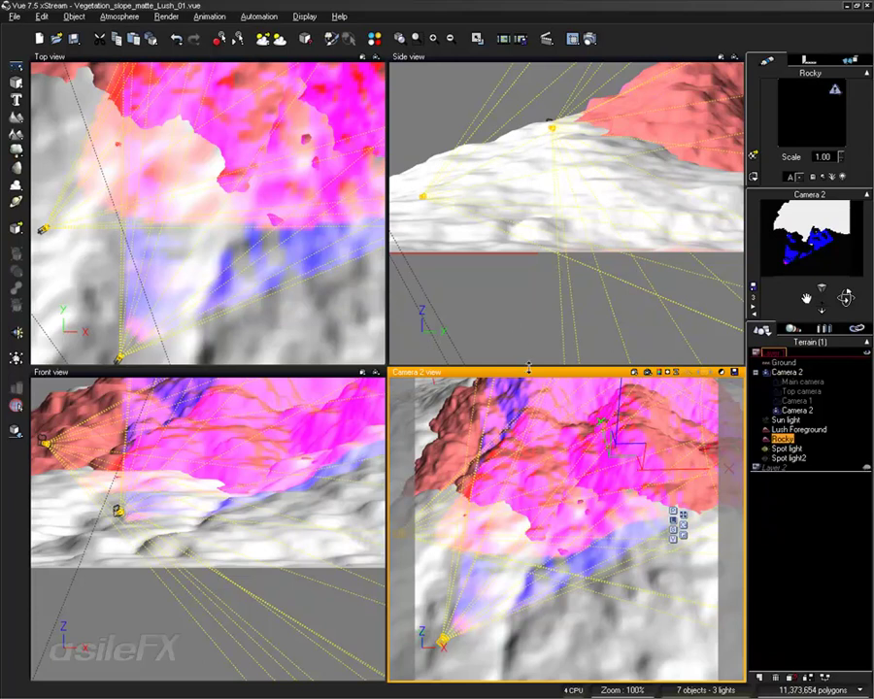
double_click(529, 371)
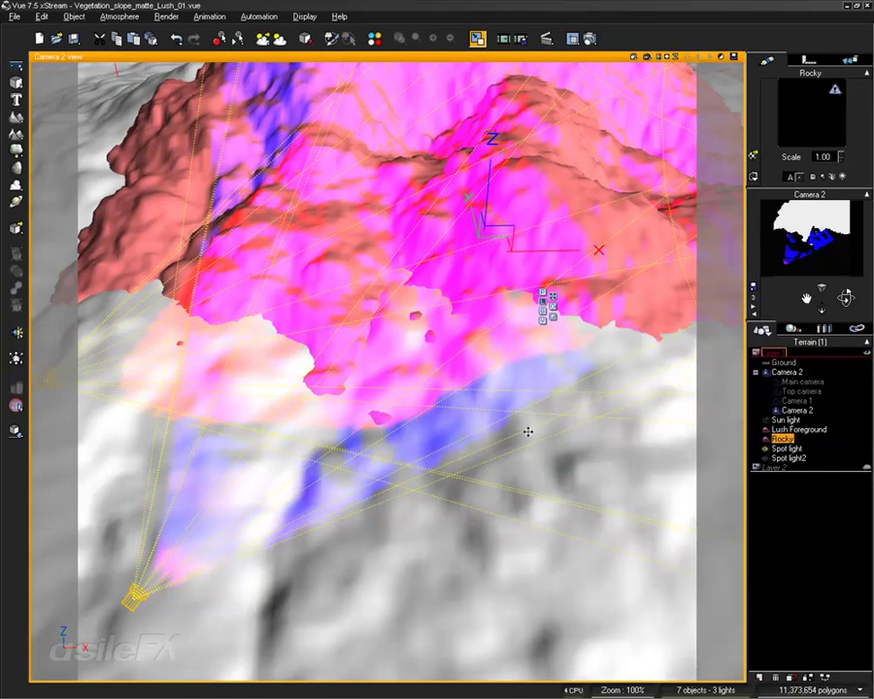
Deselect the Rocky terrain and return to the four-view layout with the Front view active.
click(803, 512)
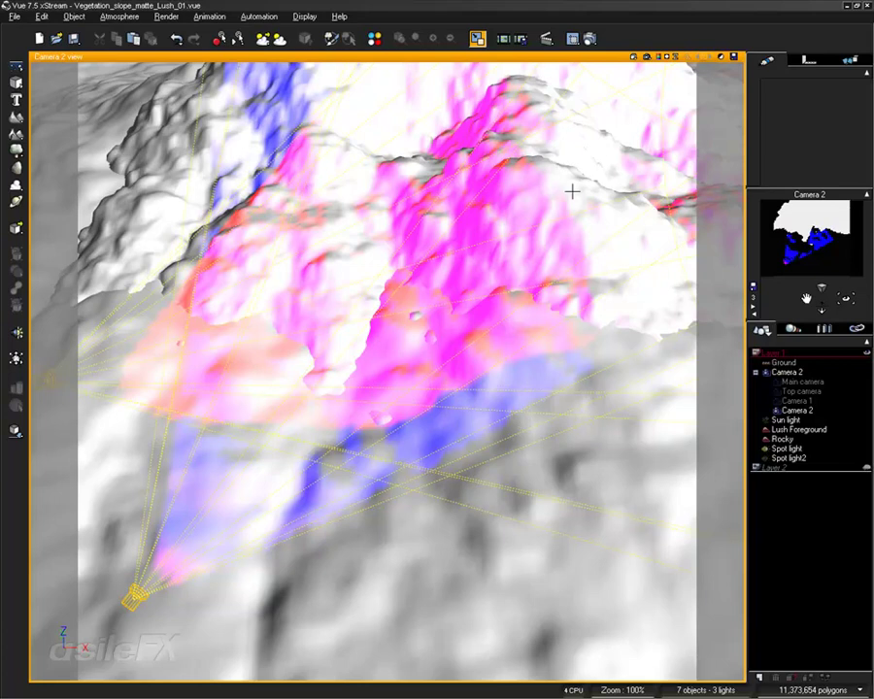
double_click(519, 55)
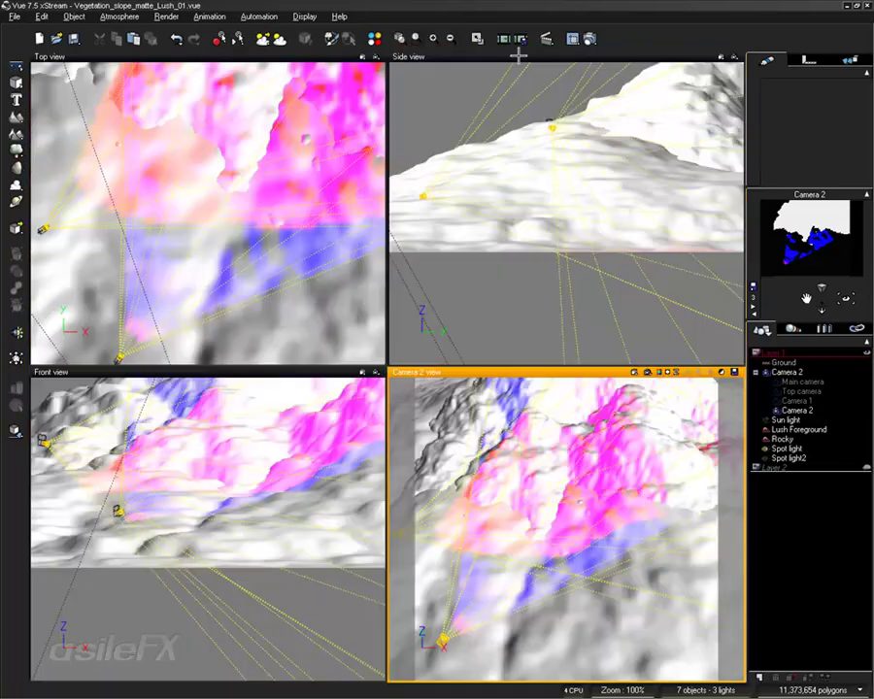
click(239, 487)
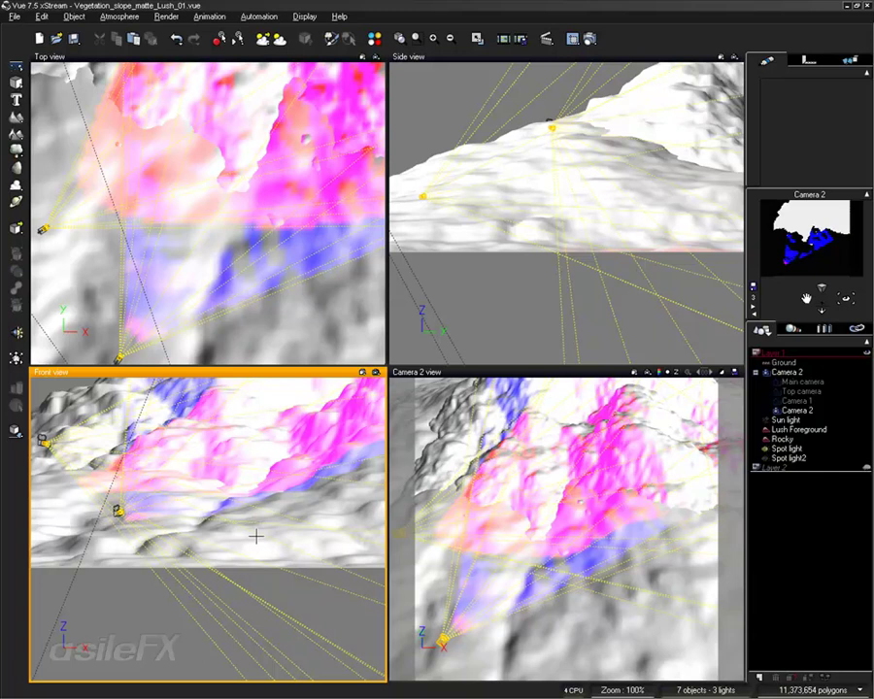
Set the blue spot light's power to 500 and render the enlarged Camera 2 view.
click(781, 449)
double_click(830, 151)
text(500)
key(Return)
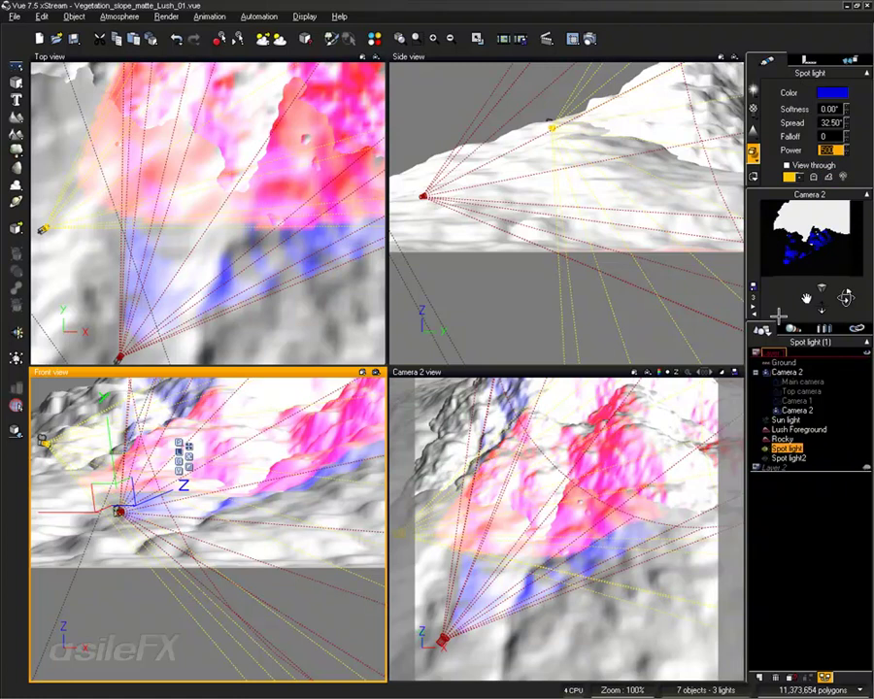
double_click(615, 371)
click(646, 58)
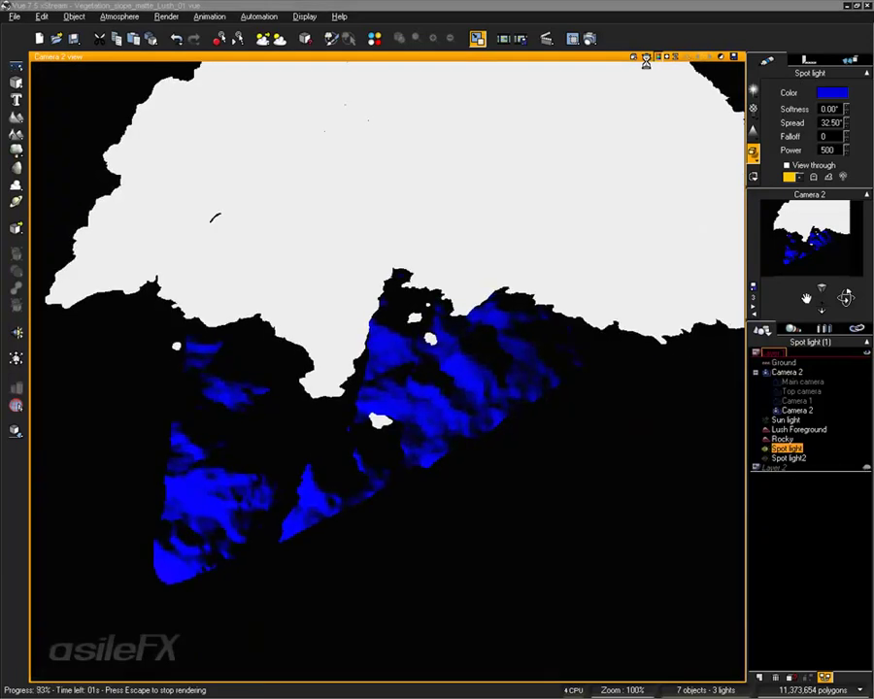